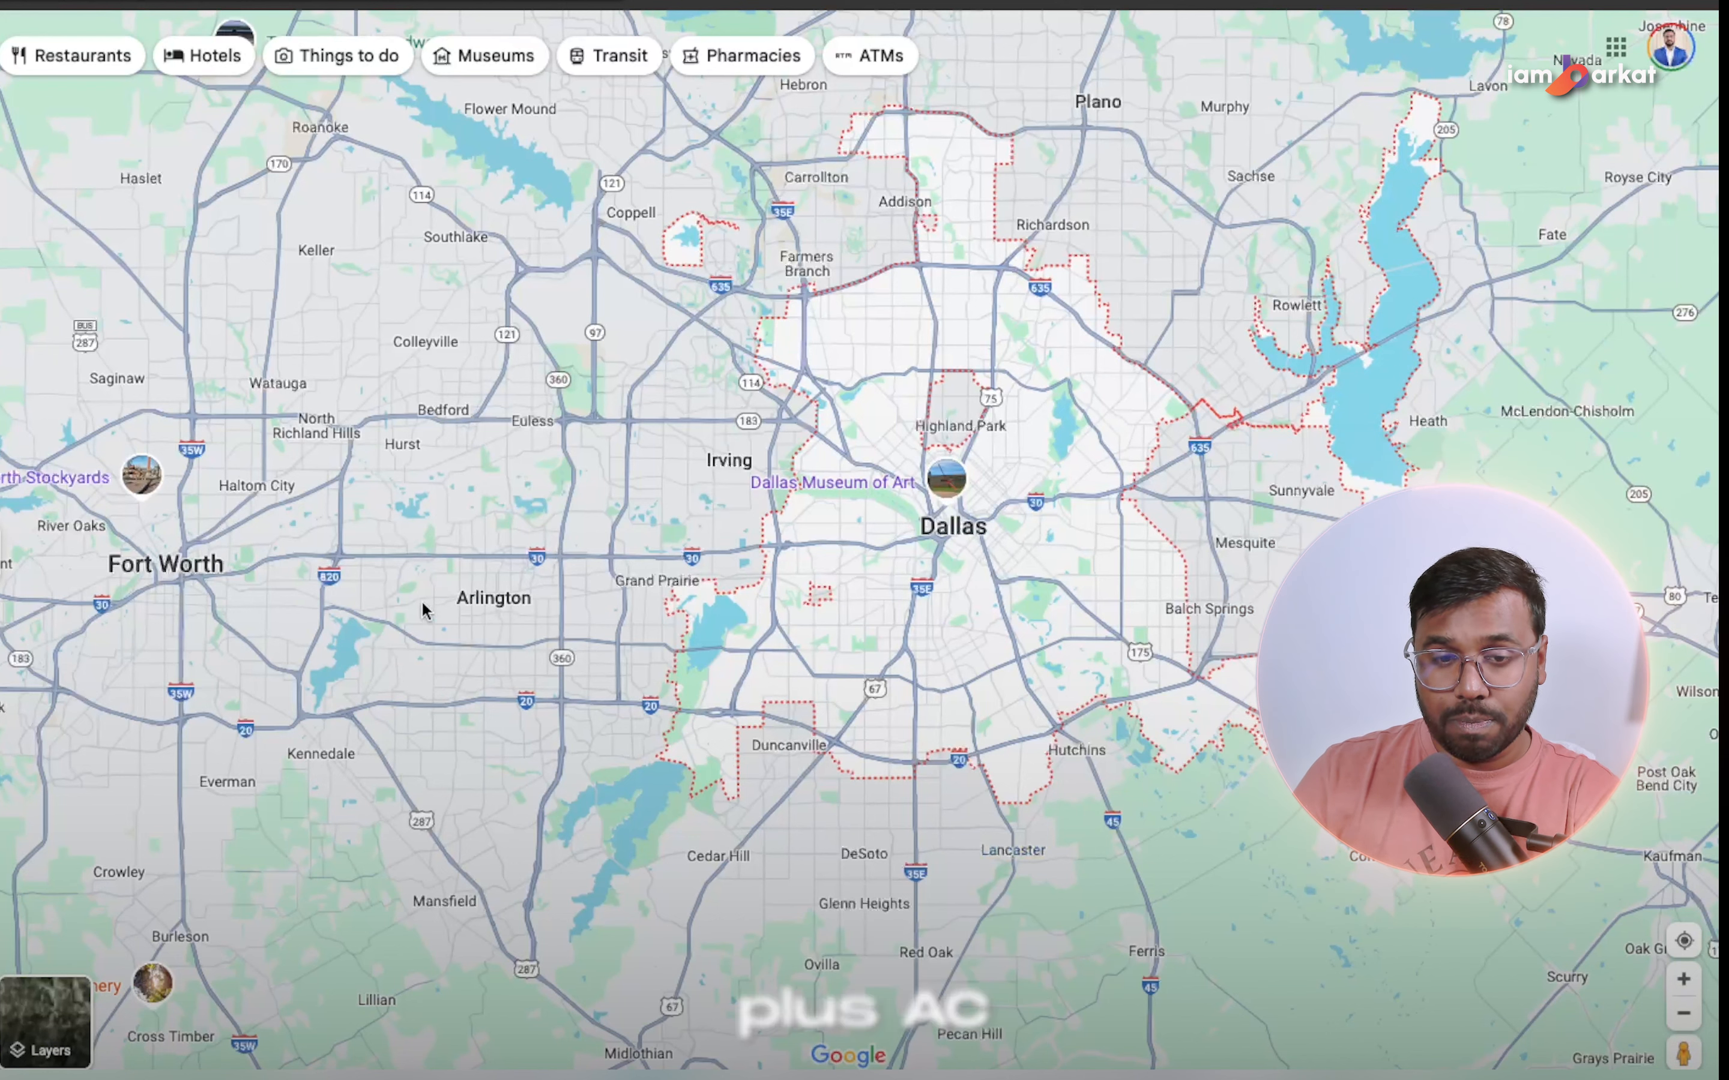
# Check the search volume and cost per click for "ac repair dallas texas" and review the HVAC ad group planning sheet.
pyautogui.moveTo(471, 607)
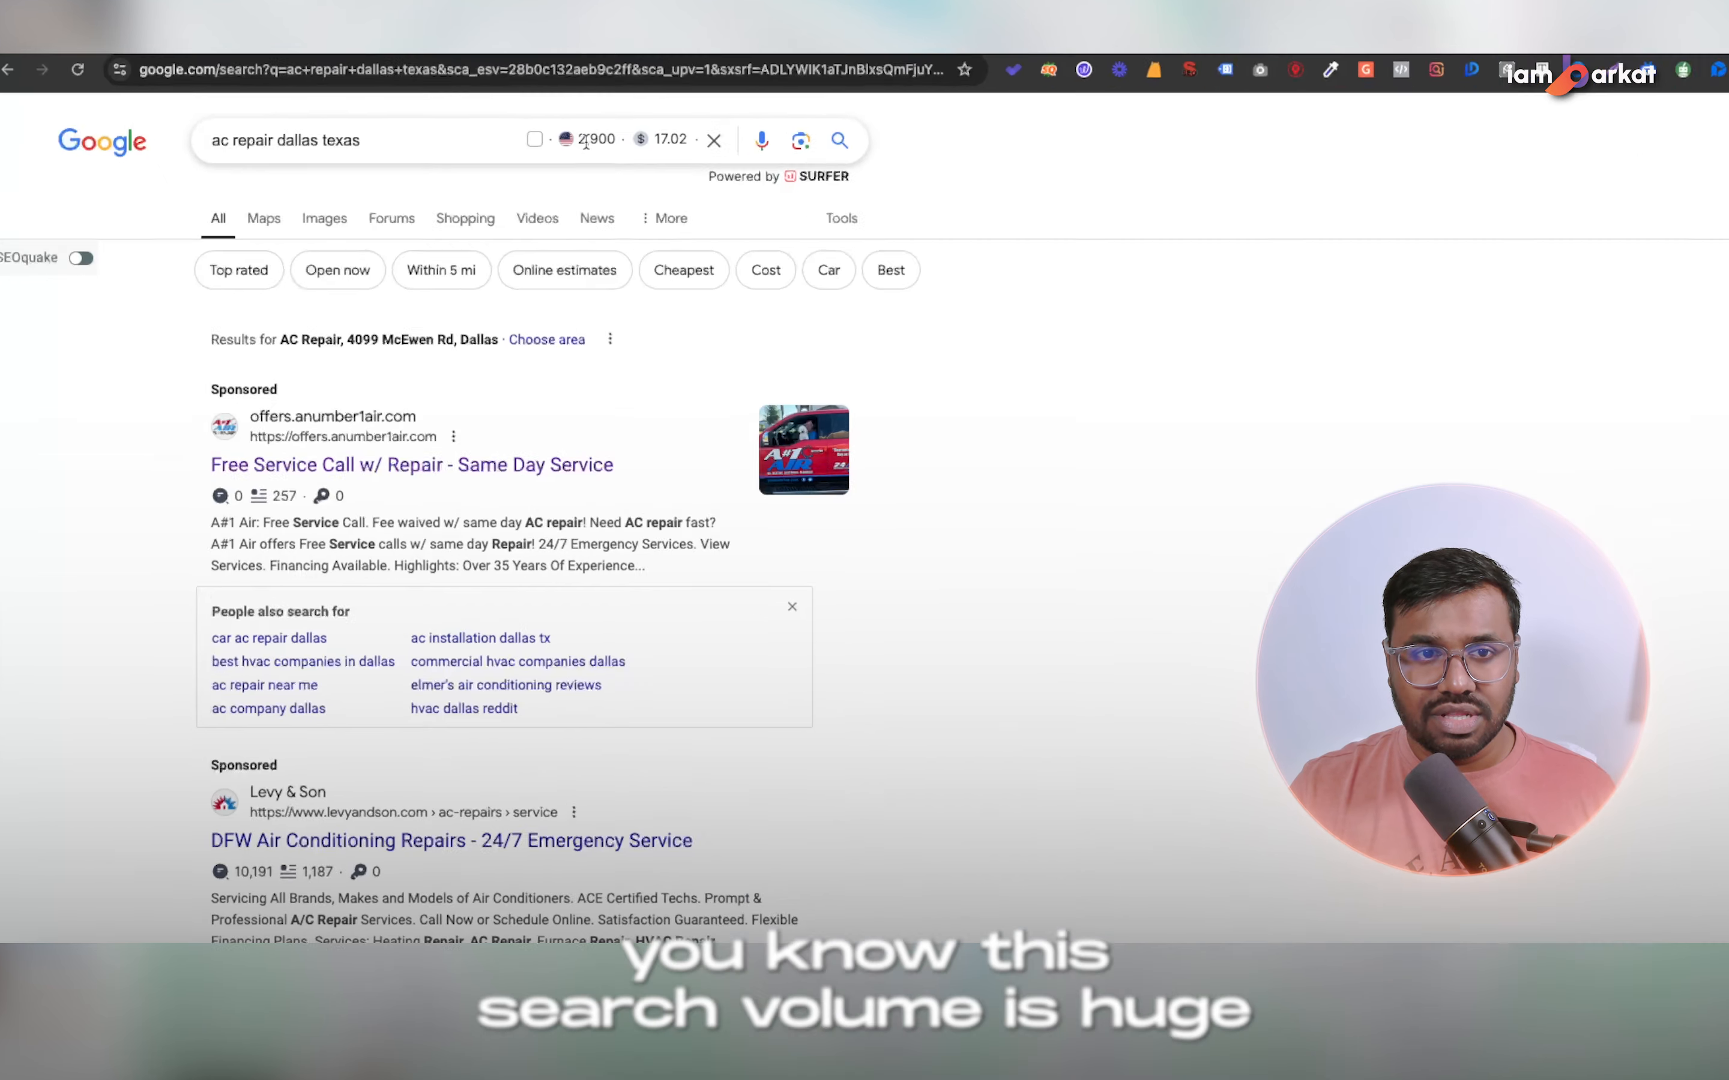
pyautogui.moveTo(548, 144); pyautogui.dragTo(602, 145)
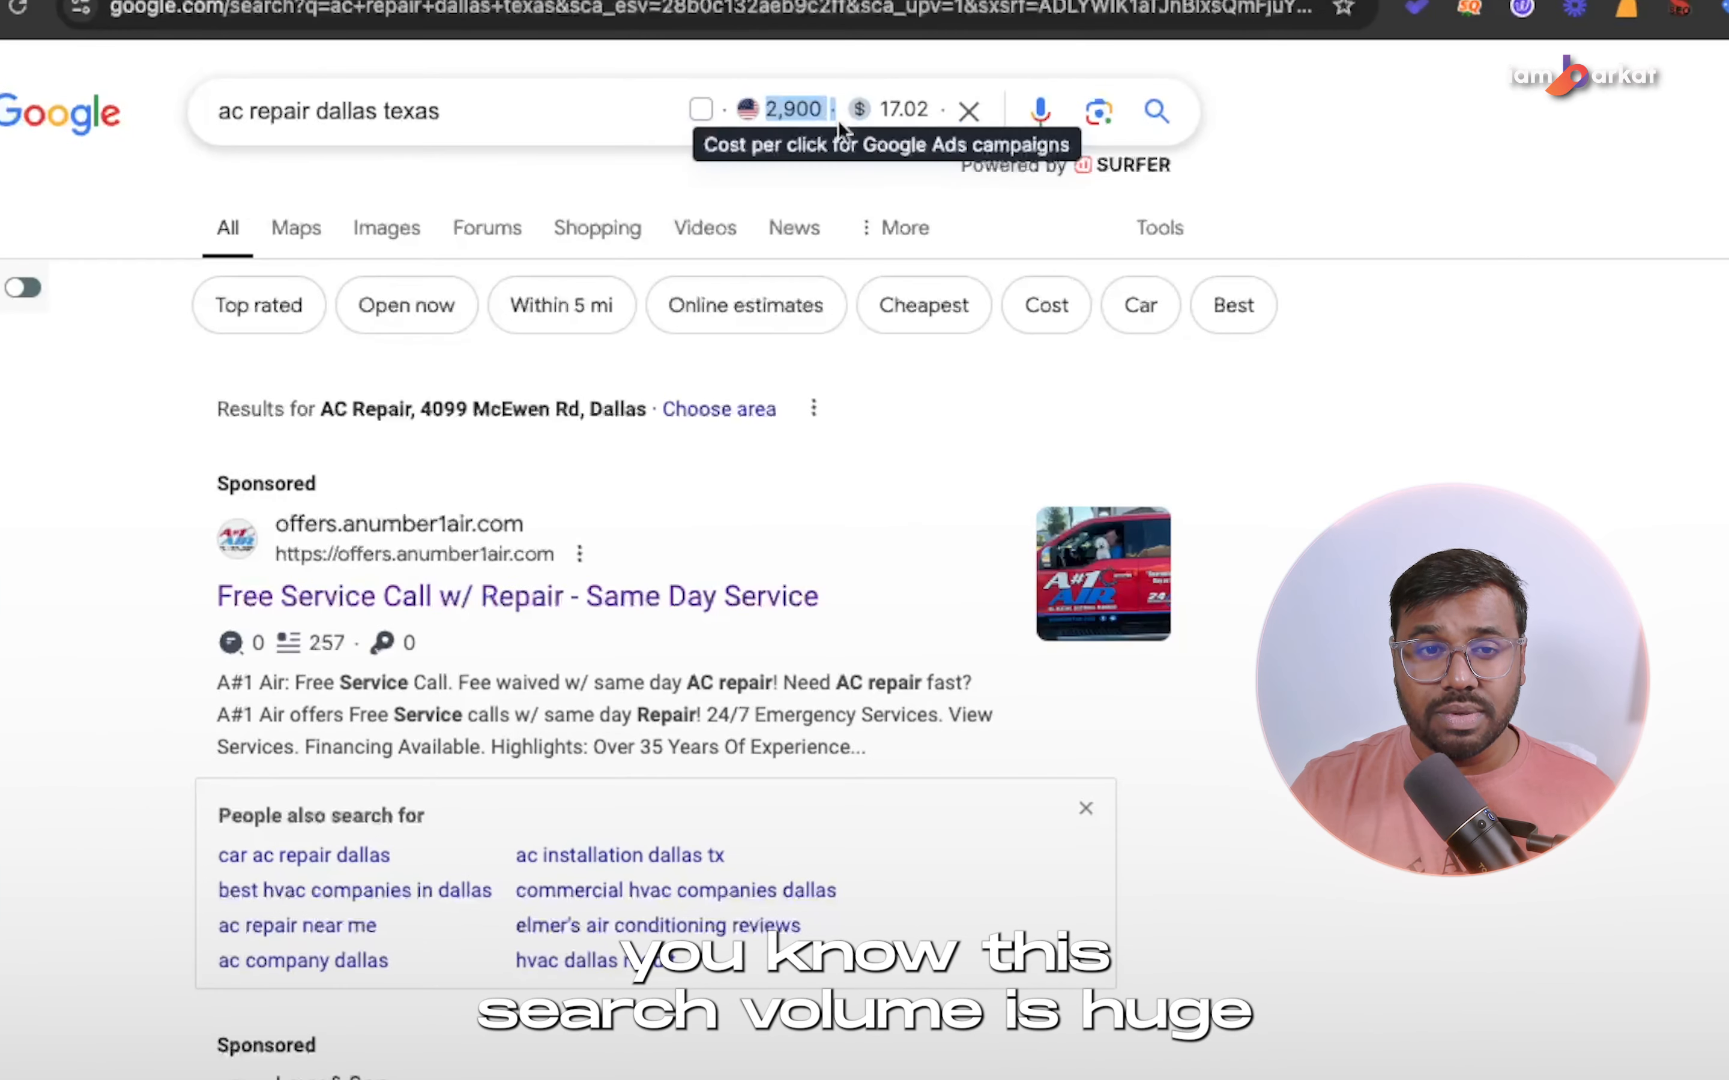
pyautogui.click(546, 114)
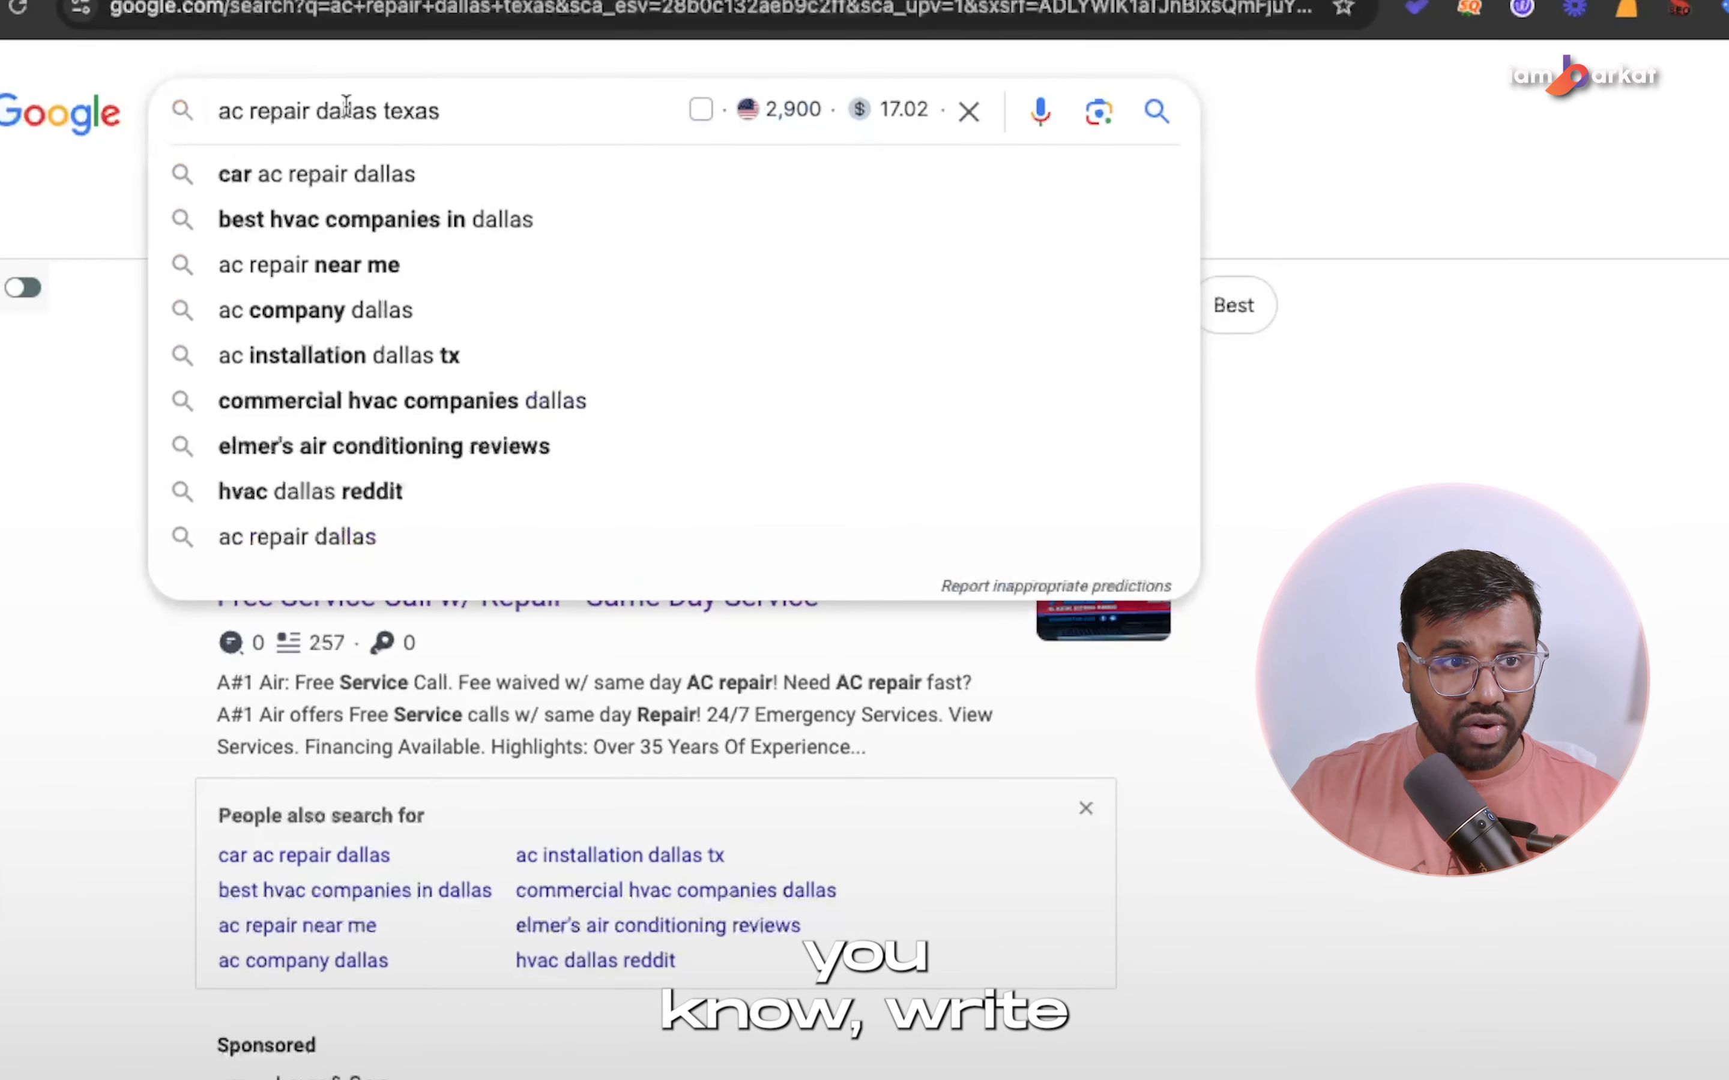
pyautogui.moveTo(383, 111); pyautogui.dragTo(315, 108)
pyautogui.write('ir Conditioning Replacement')
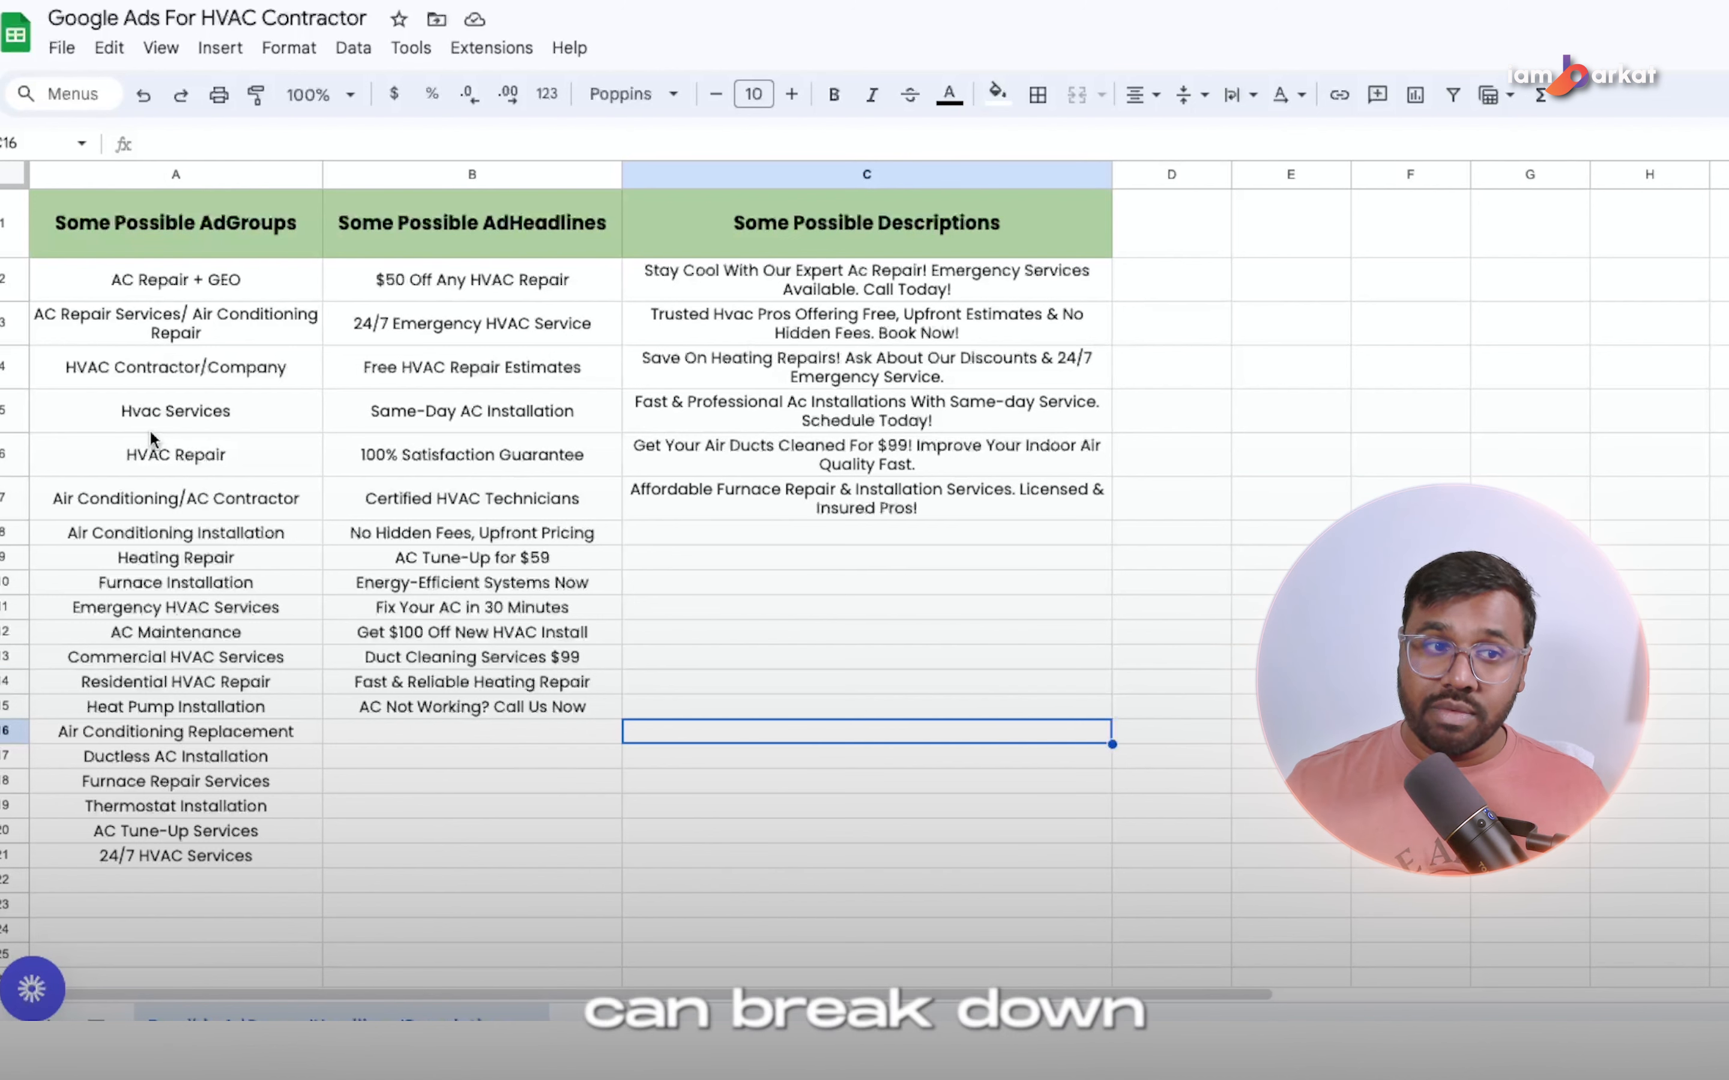
pyautogui.click(763, 657)
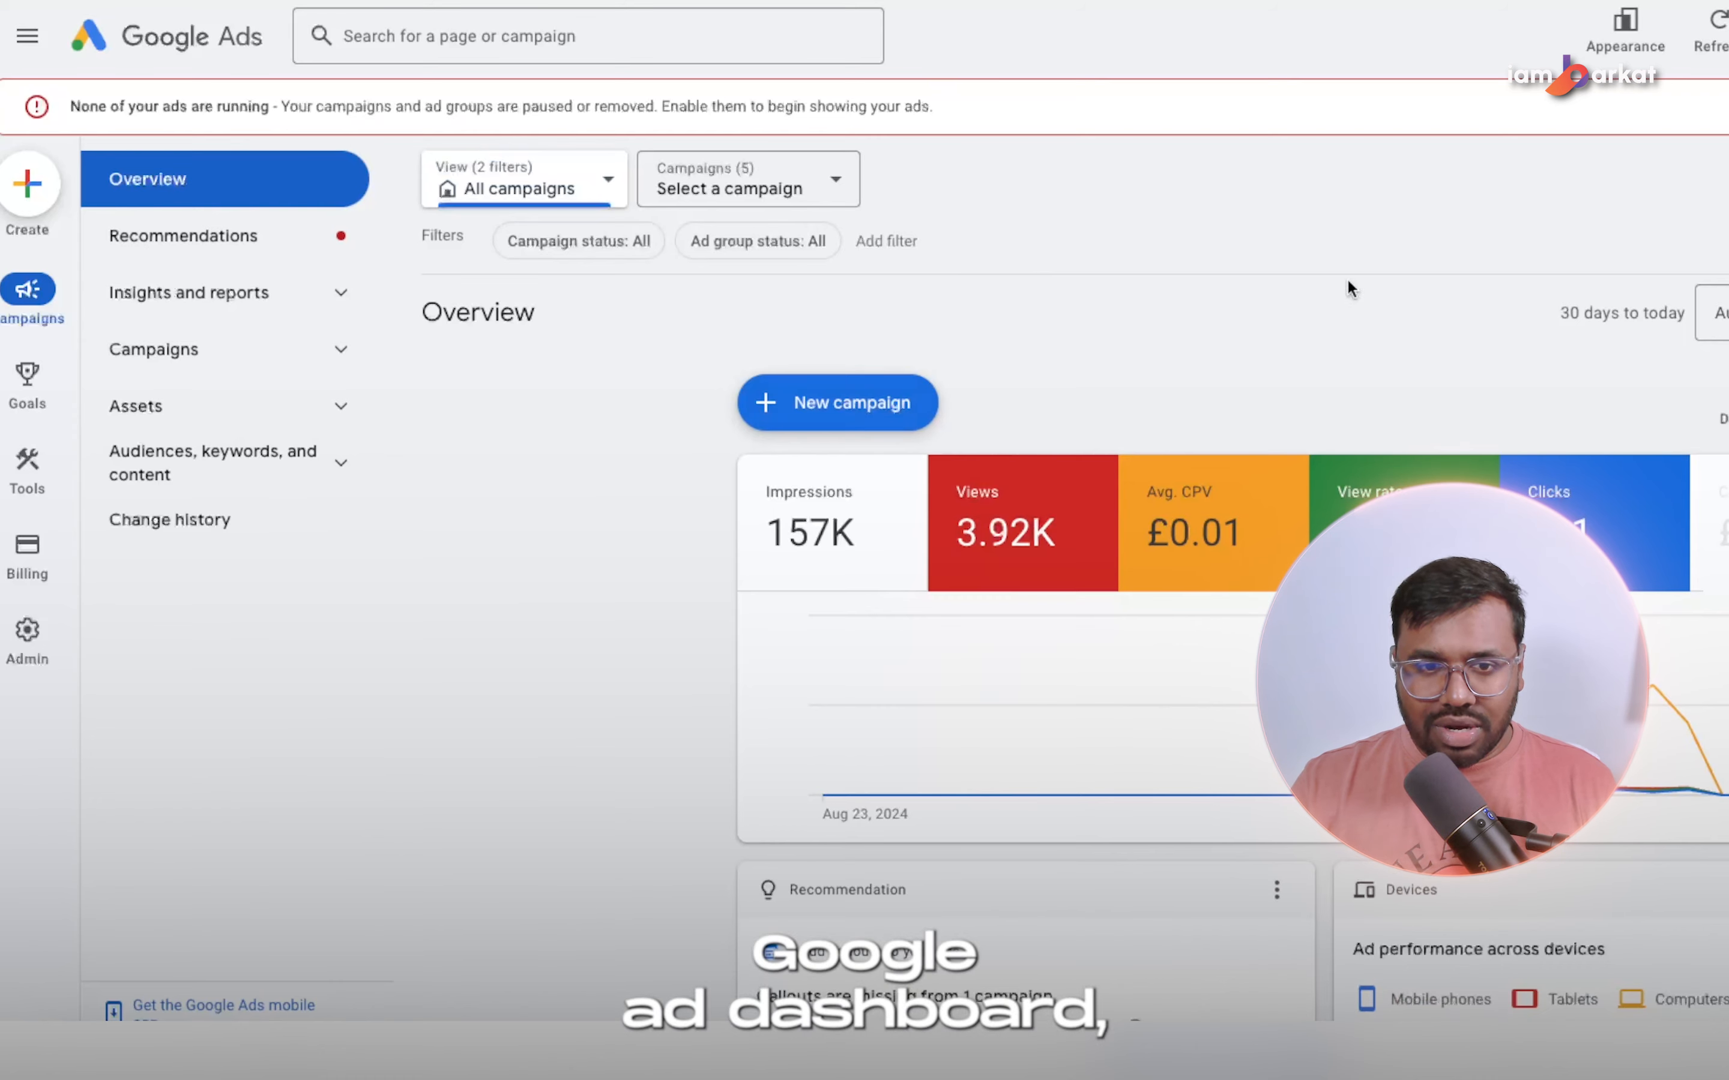
# Start a new Google Ads campaign with the Leads objective, without adding a conversion goal, and choose the Search campaign type.
pyautogui.click(838, 417)
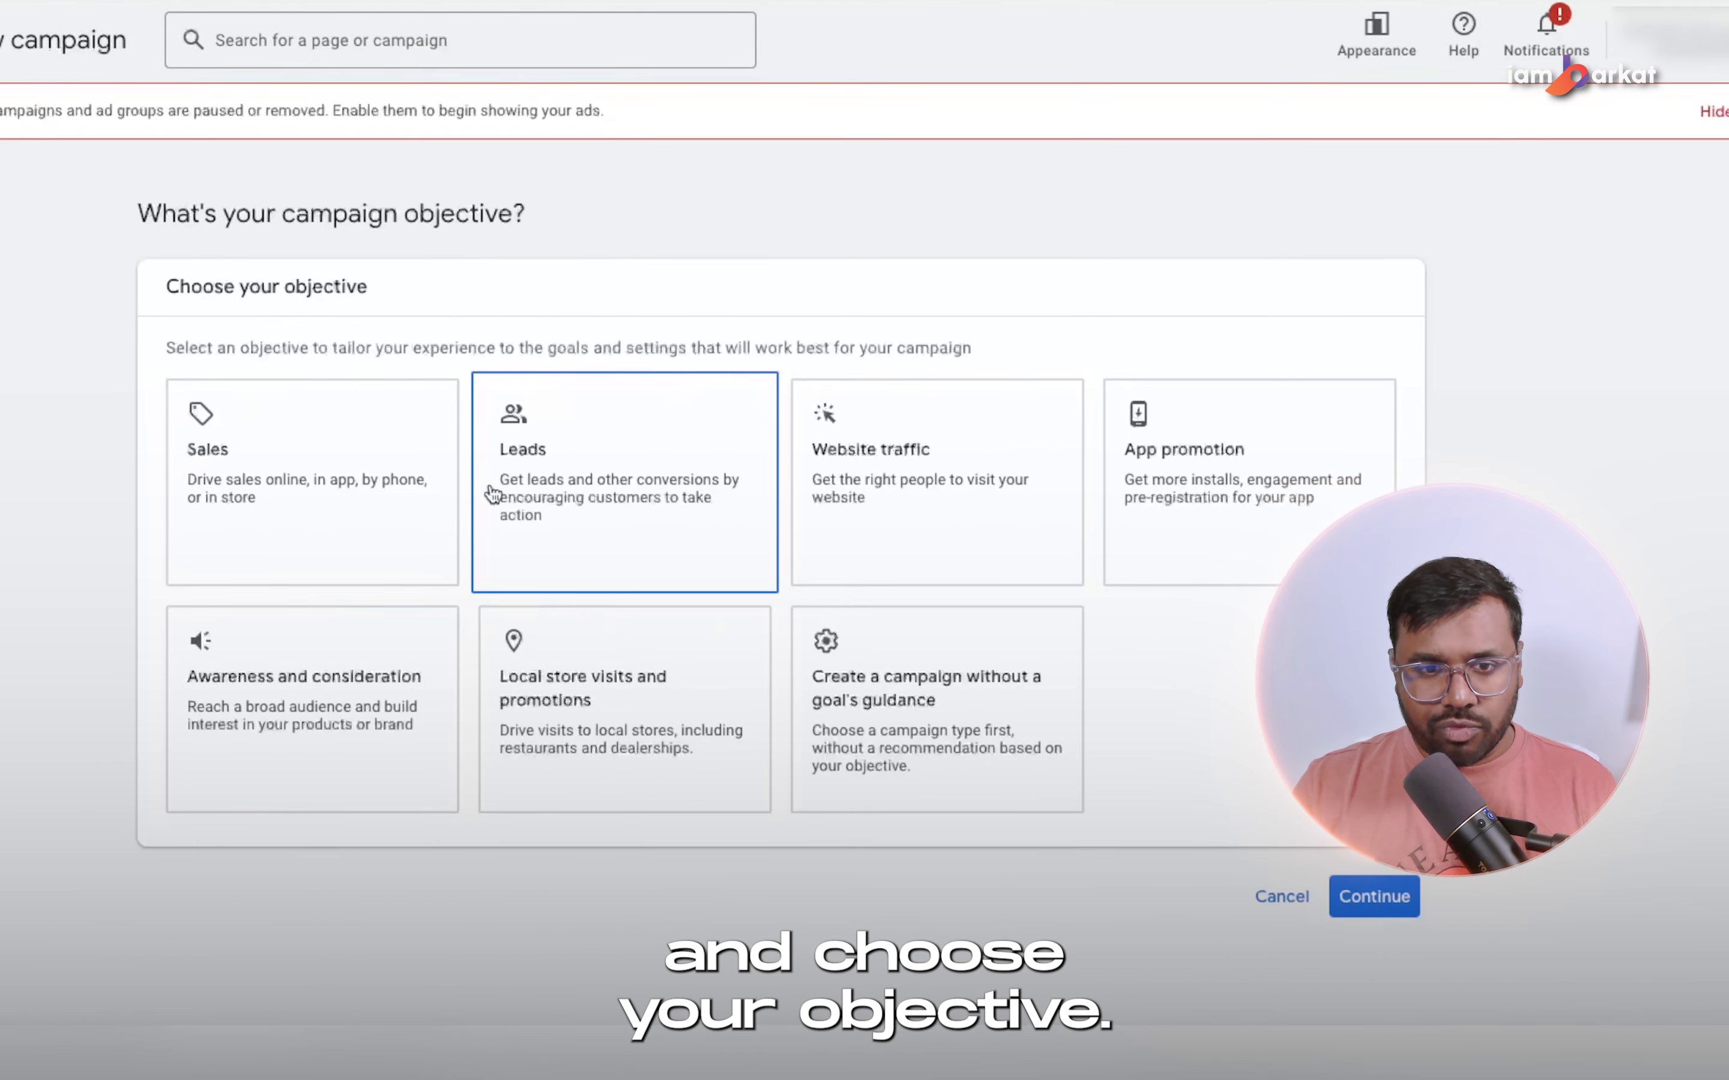
pyautogui.click(580, 473)
pyautogui.scroll(-3, 576, 589)
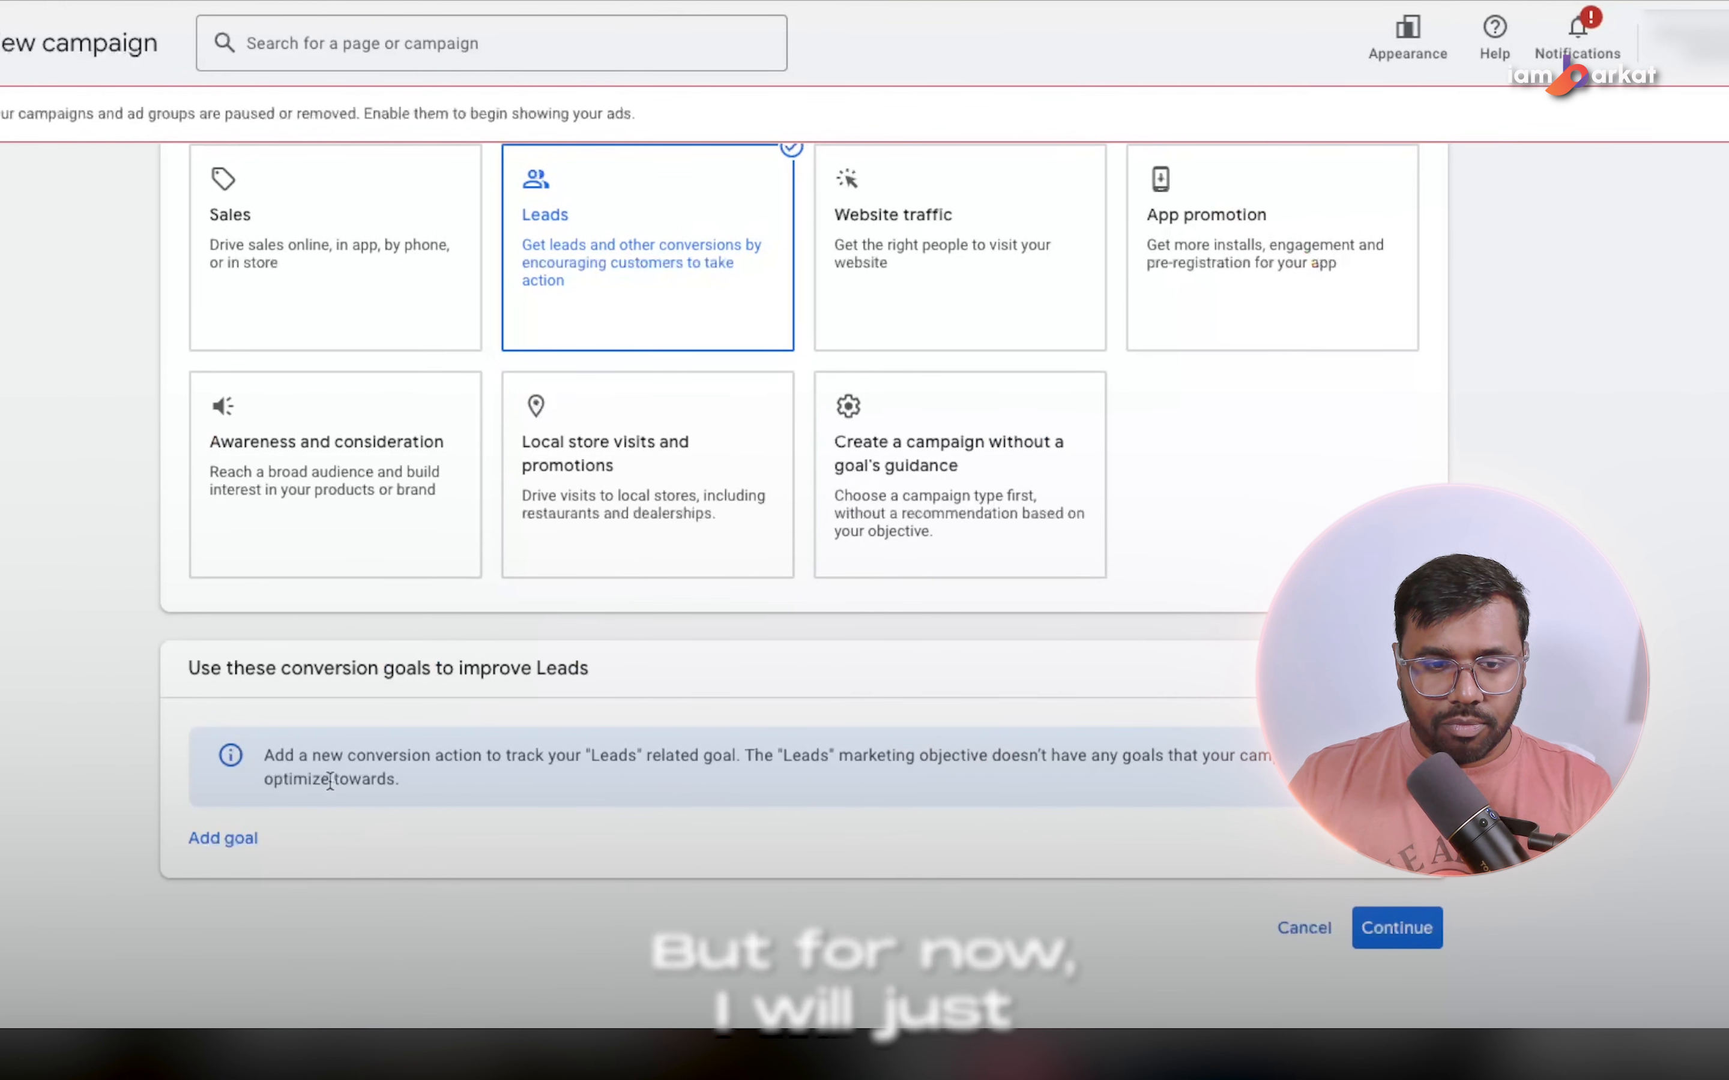
pyautogui.click(1421, 942)
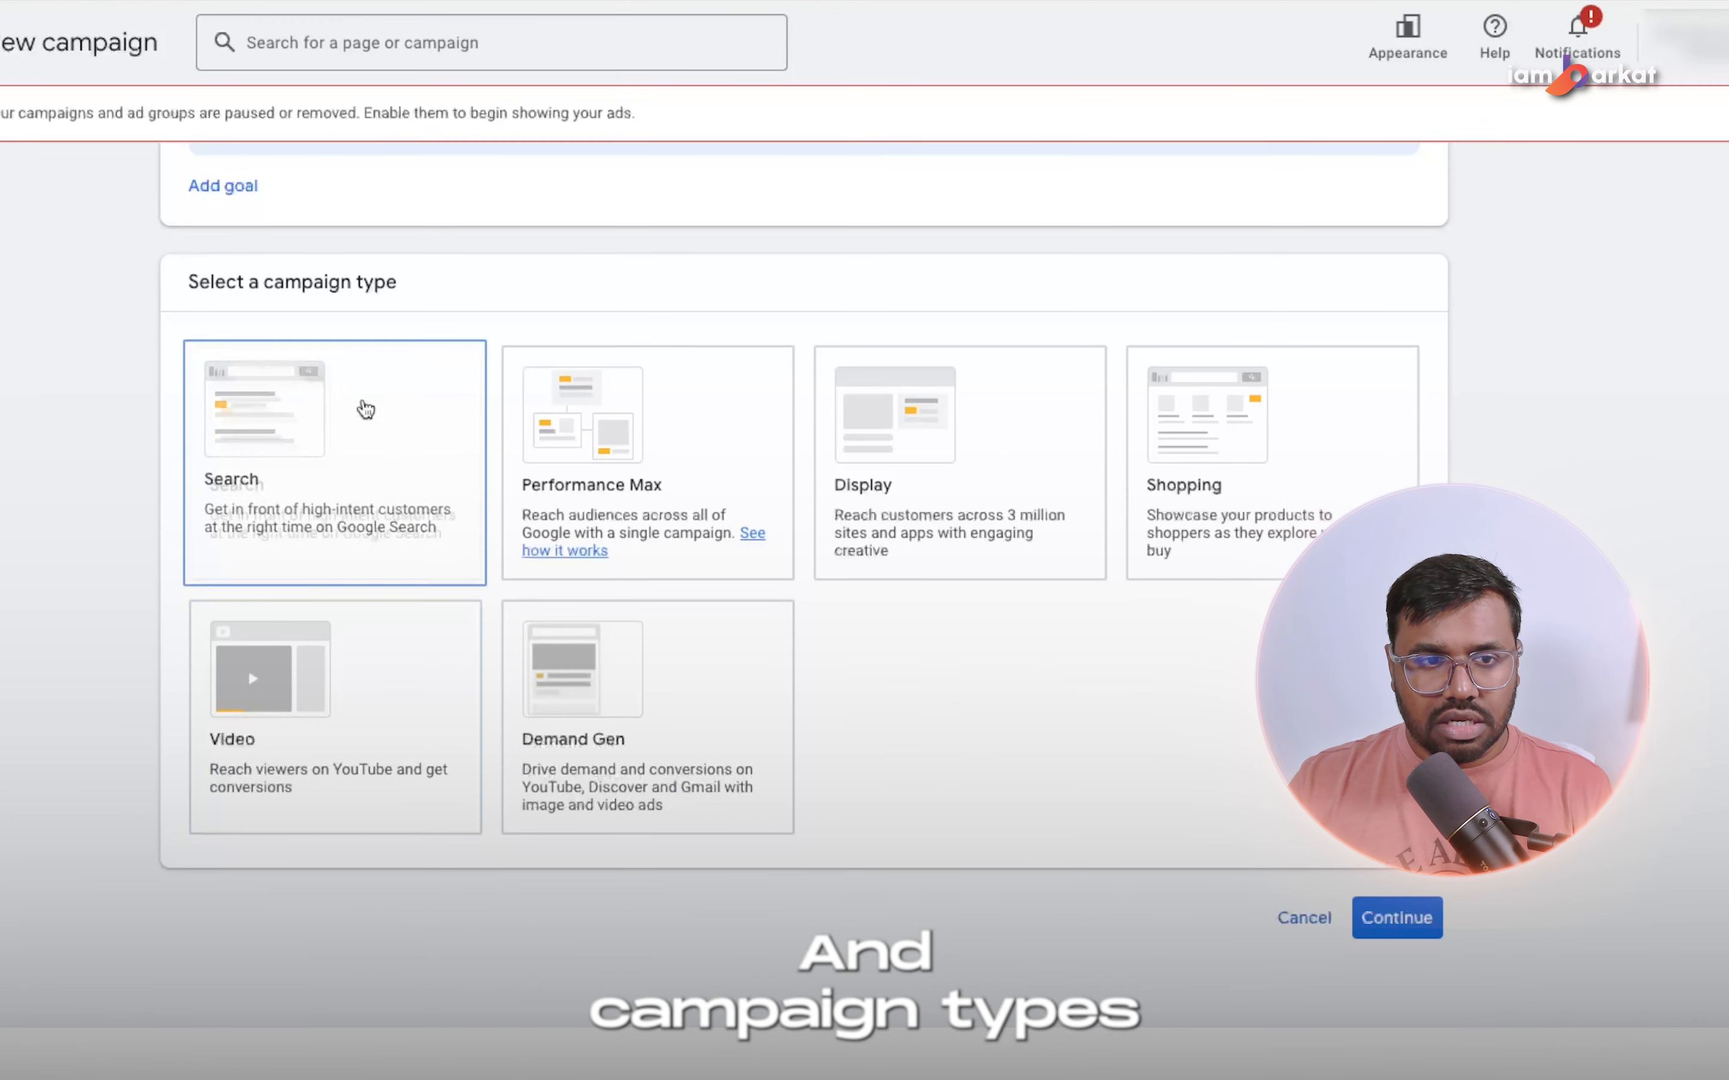
pyautogui.click(333, 484)
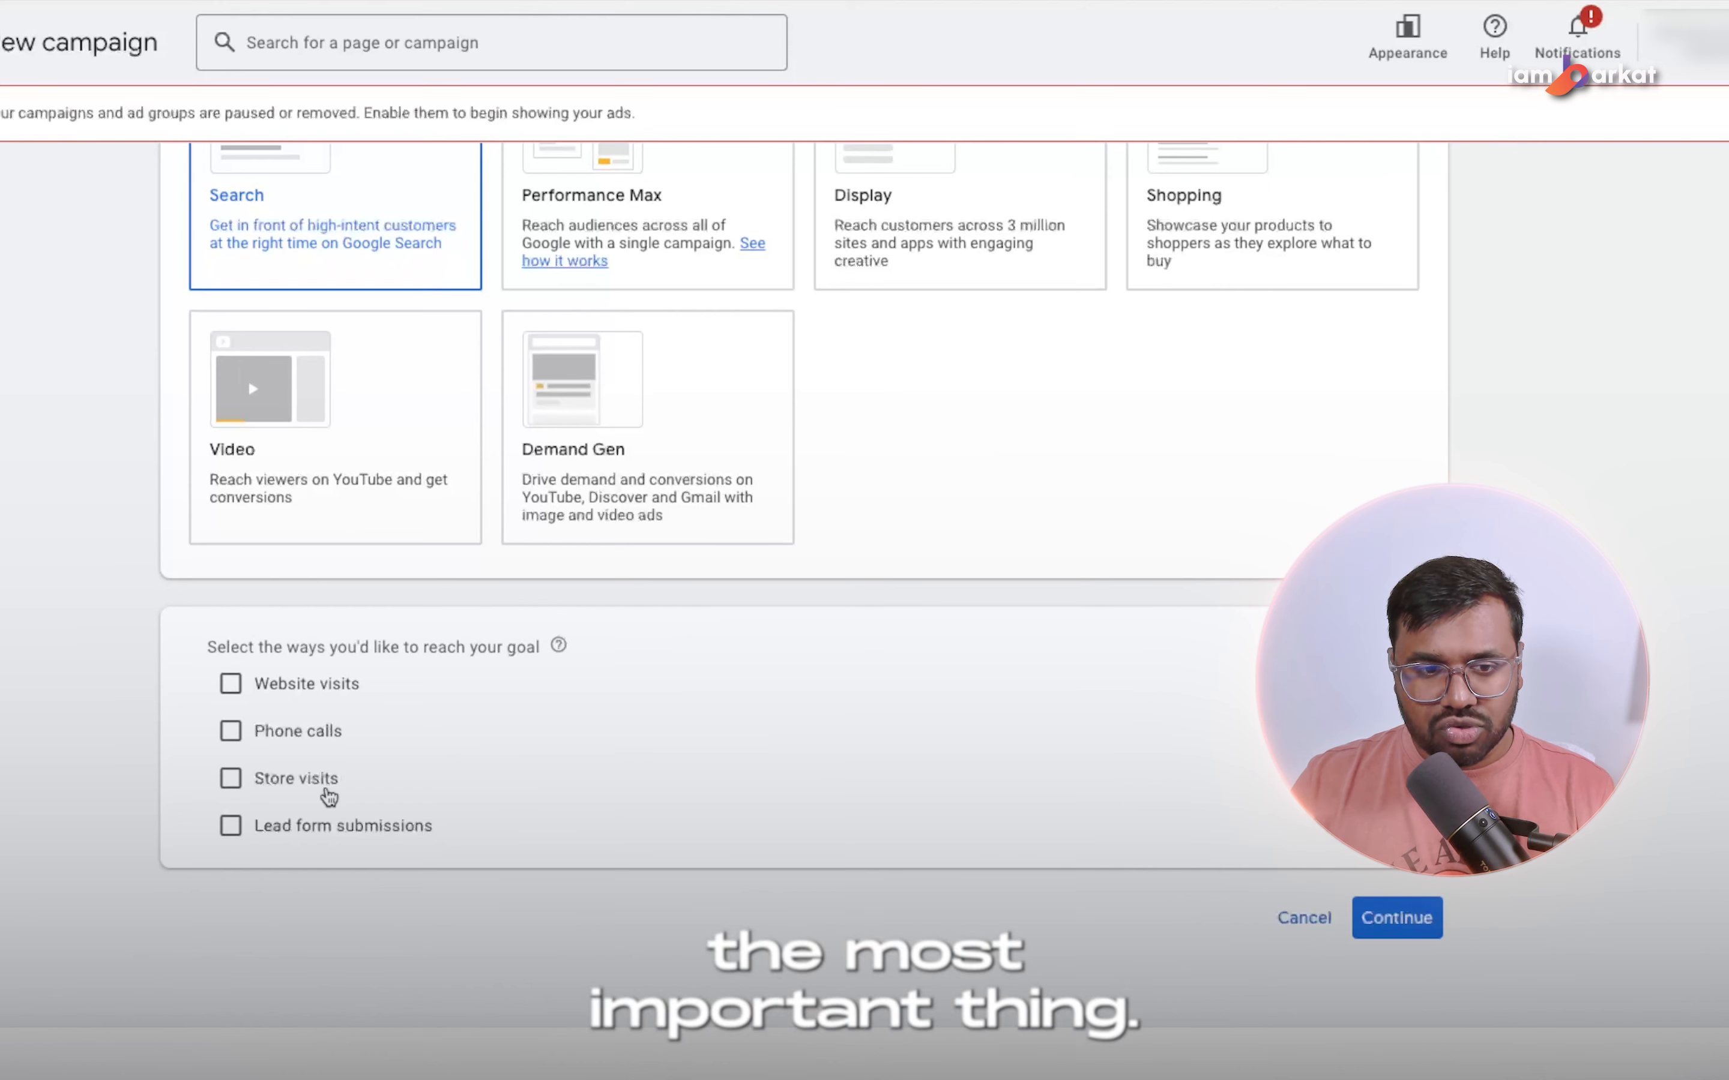
pyautogui.click(240, 691)
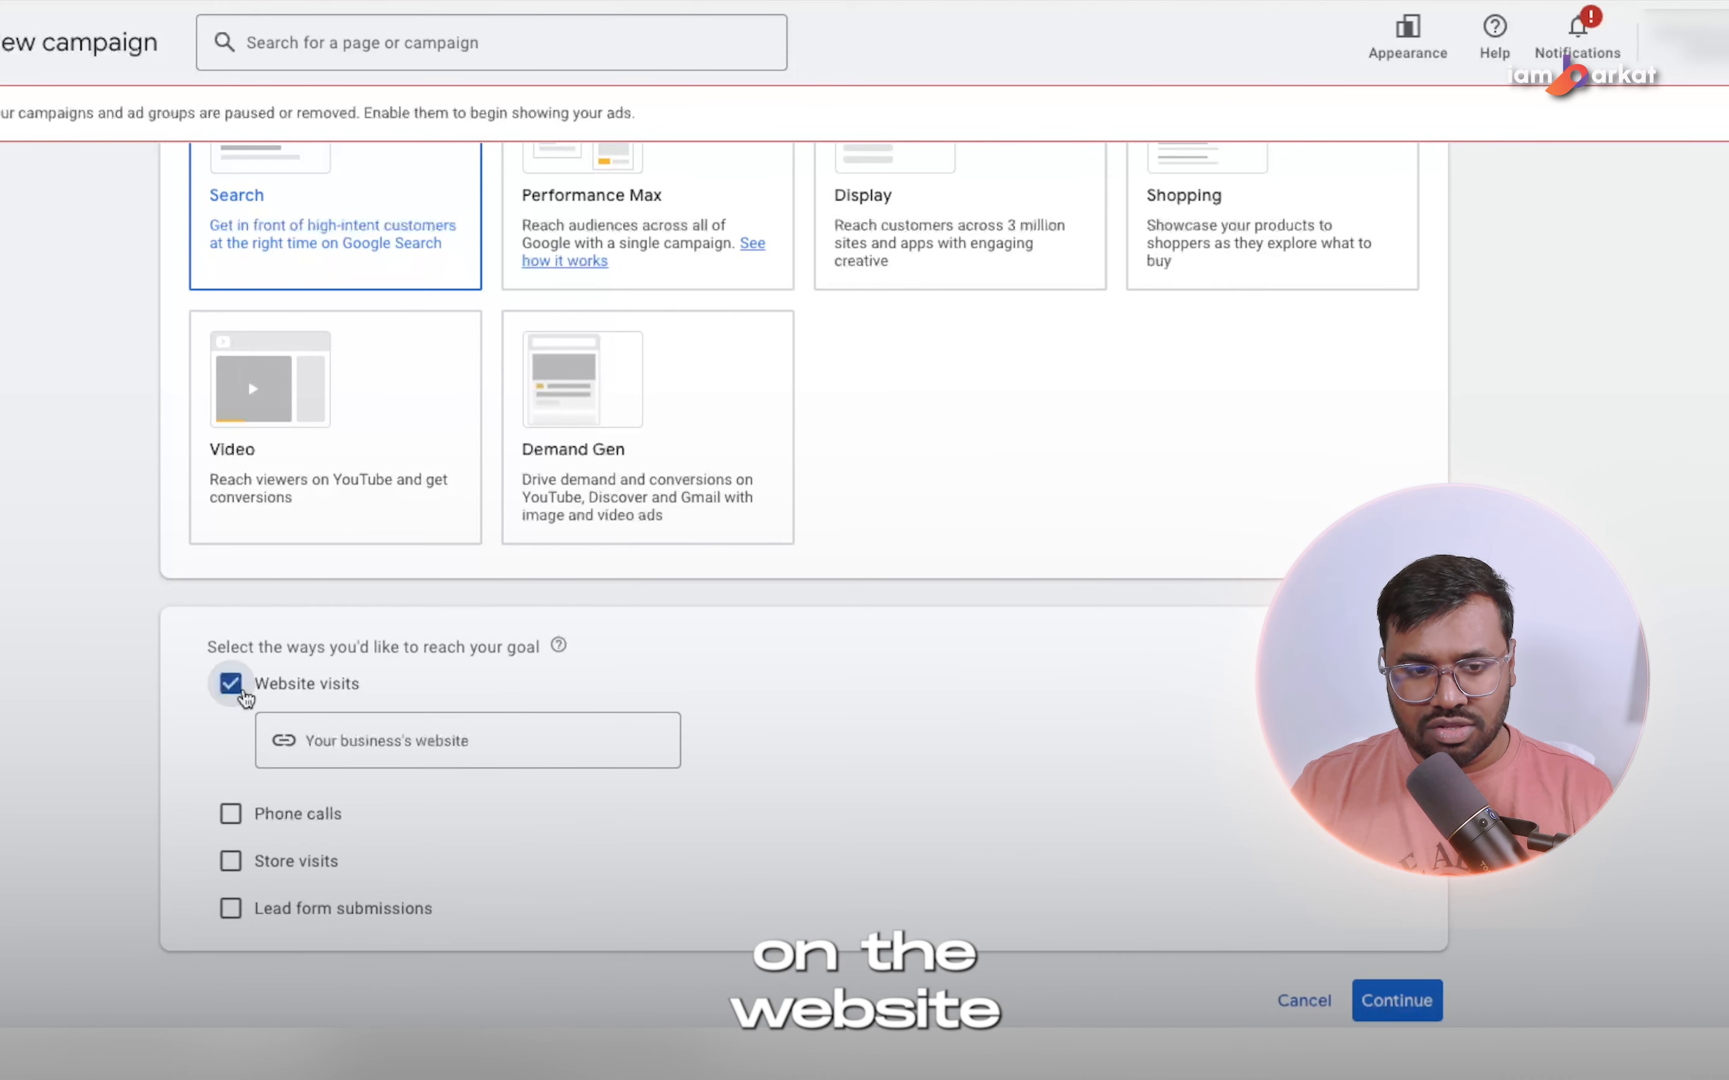
pyautogui.scroll(1, 938, 206)
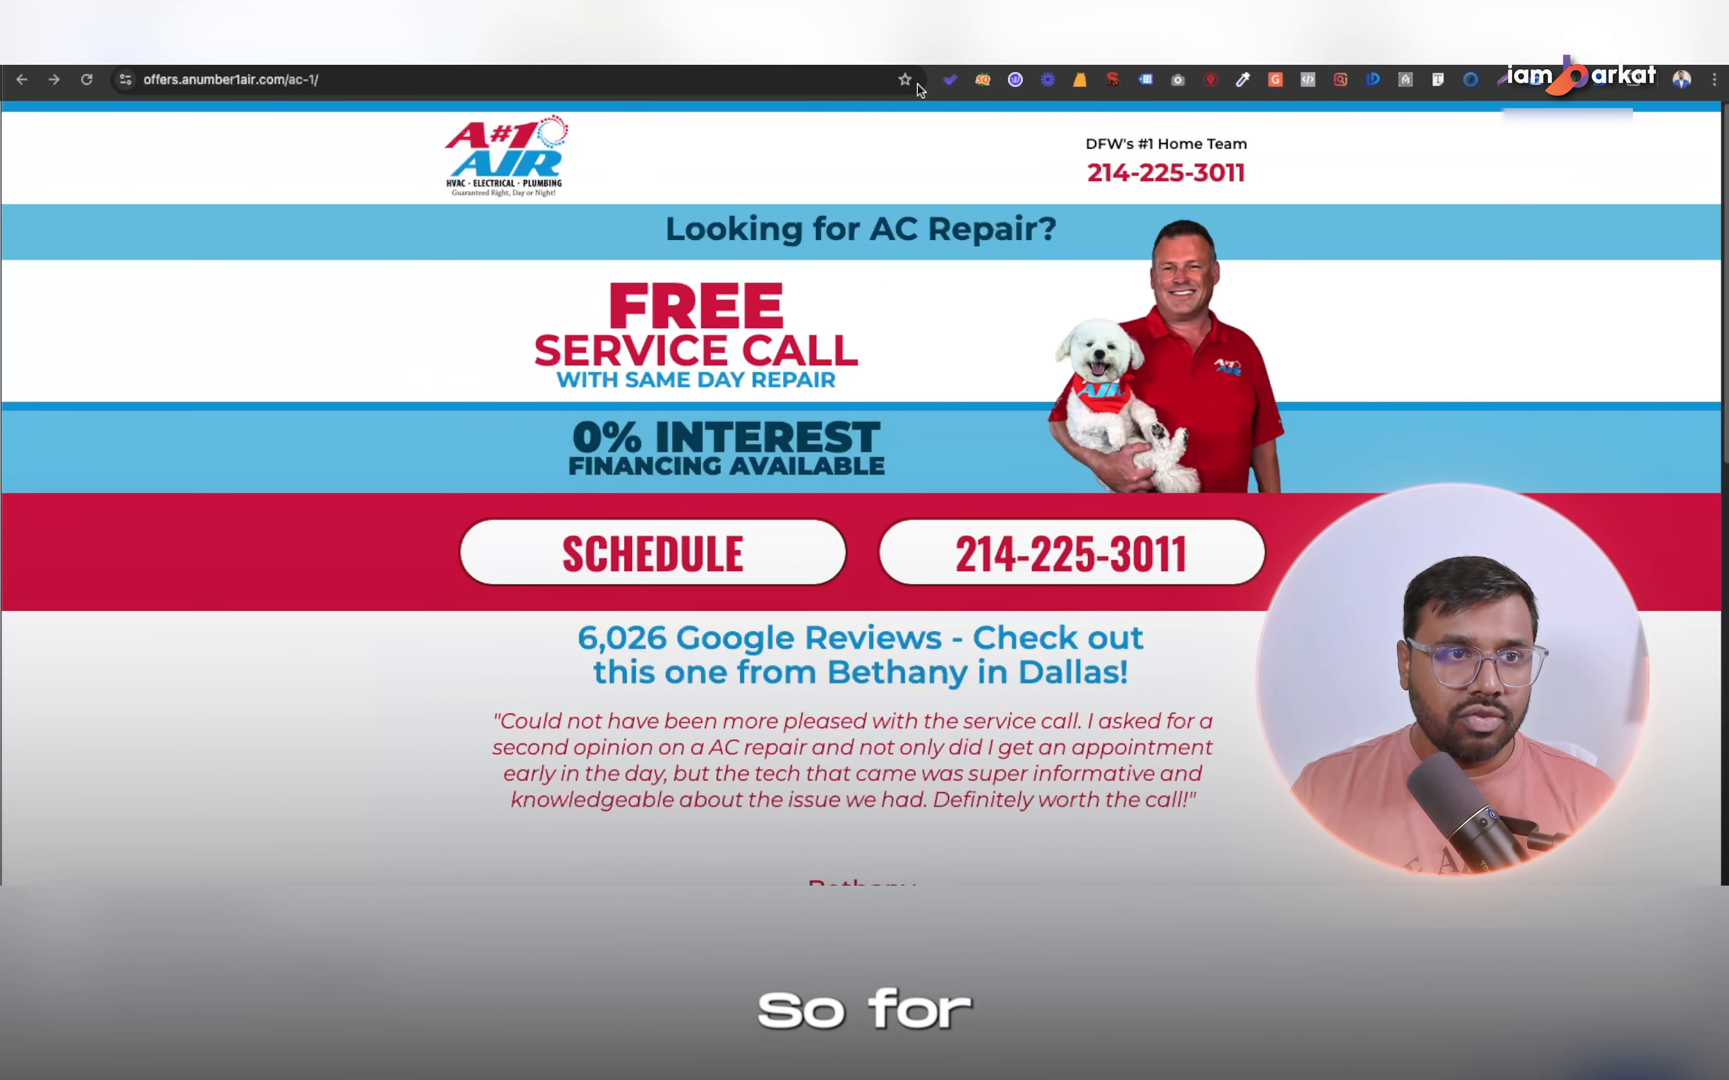
pyautogui.click(380, 83)
pyautogui.press('super+c')
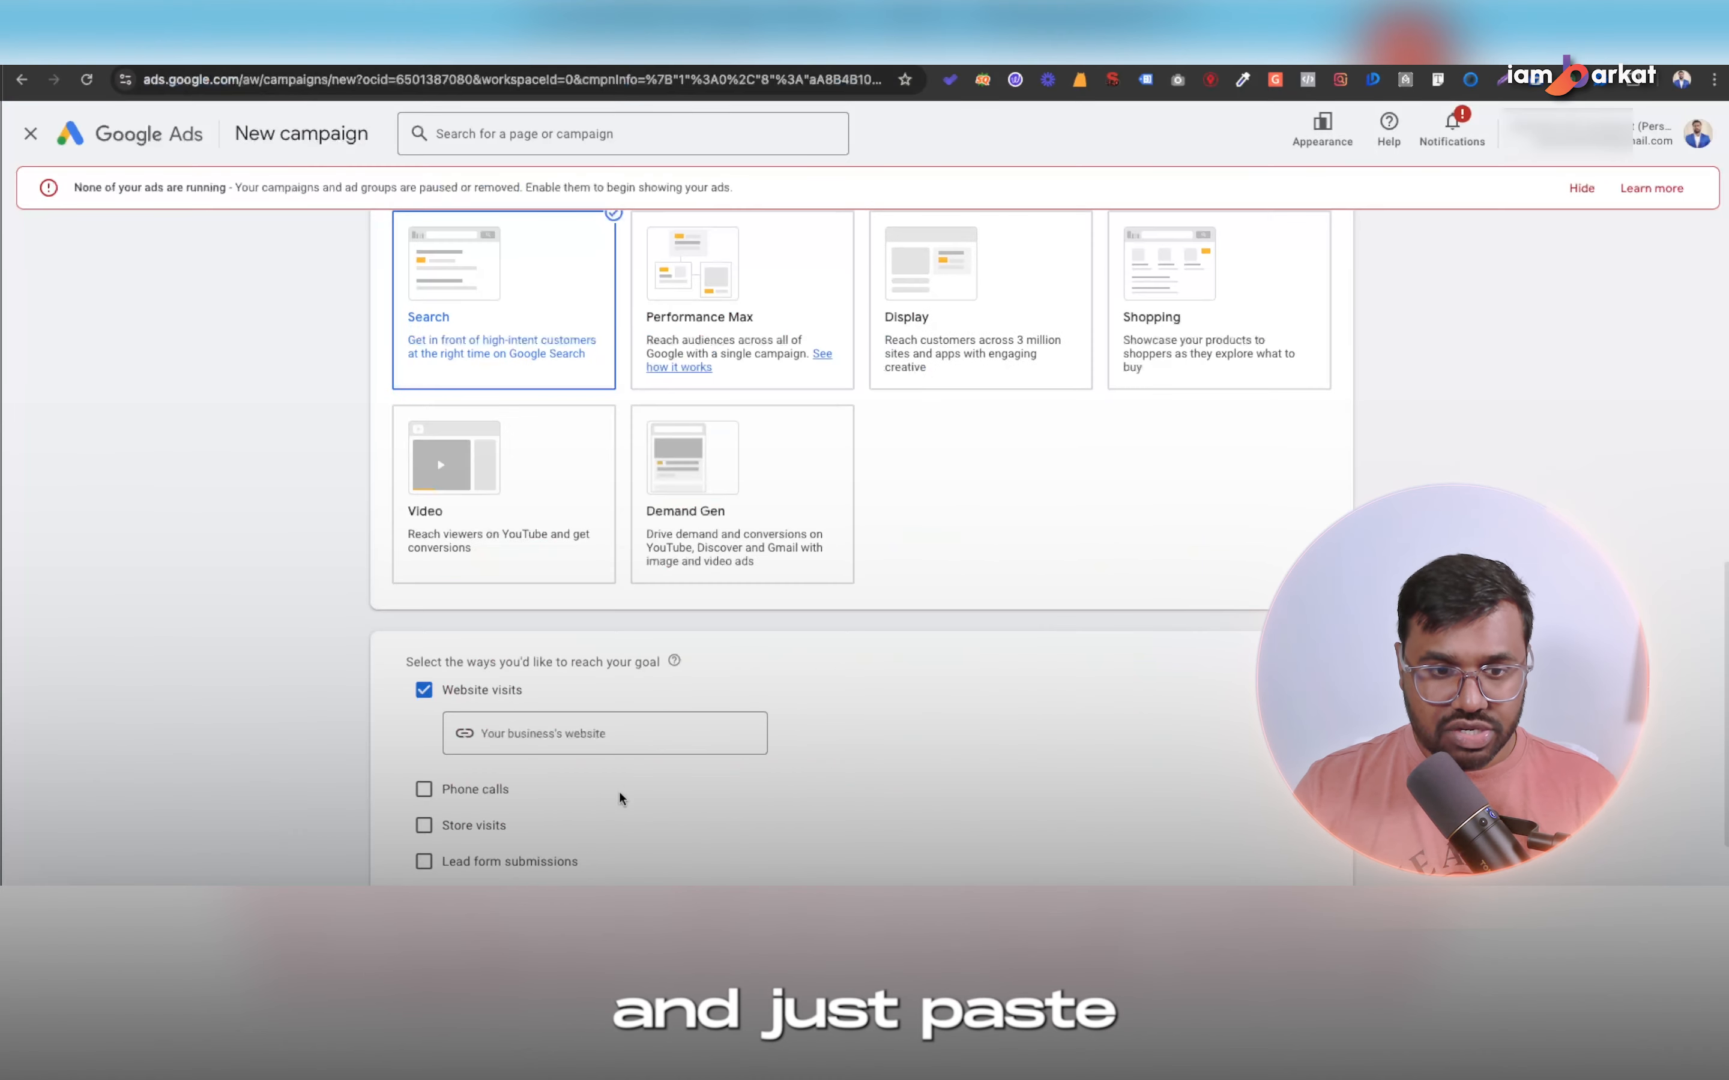
pyautogui.click(600, 733)
pyautogui.press('super+v')
pyautogui.scroll(-2, 932, 783)
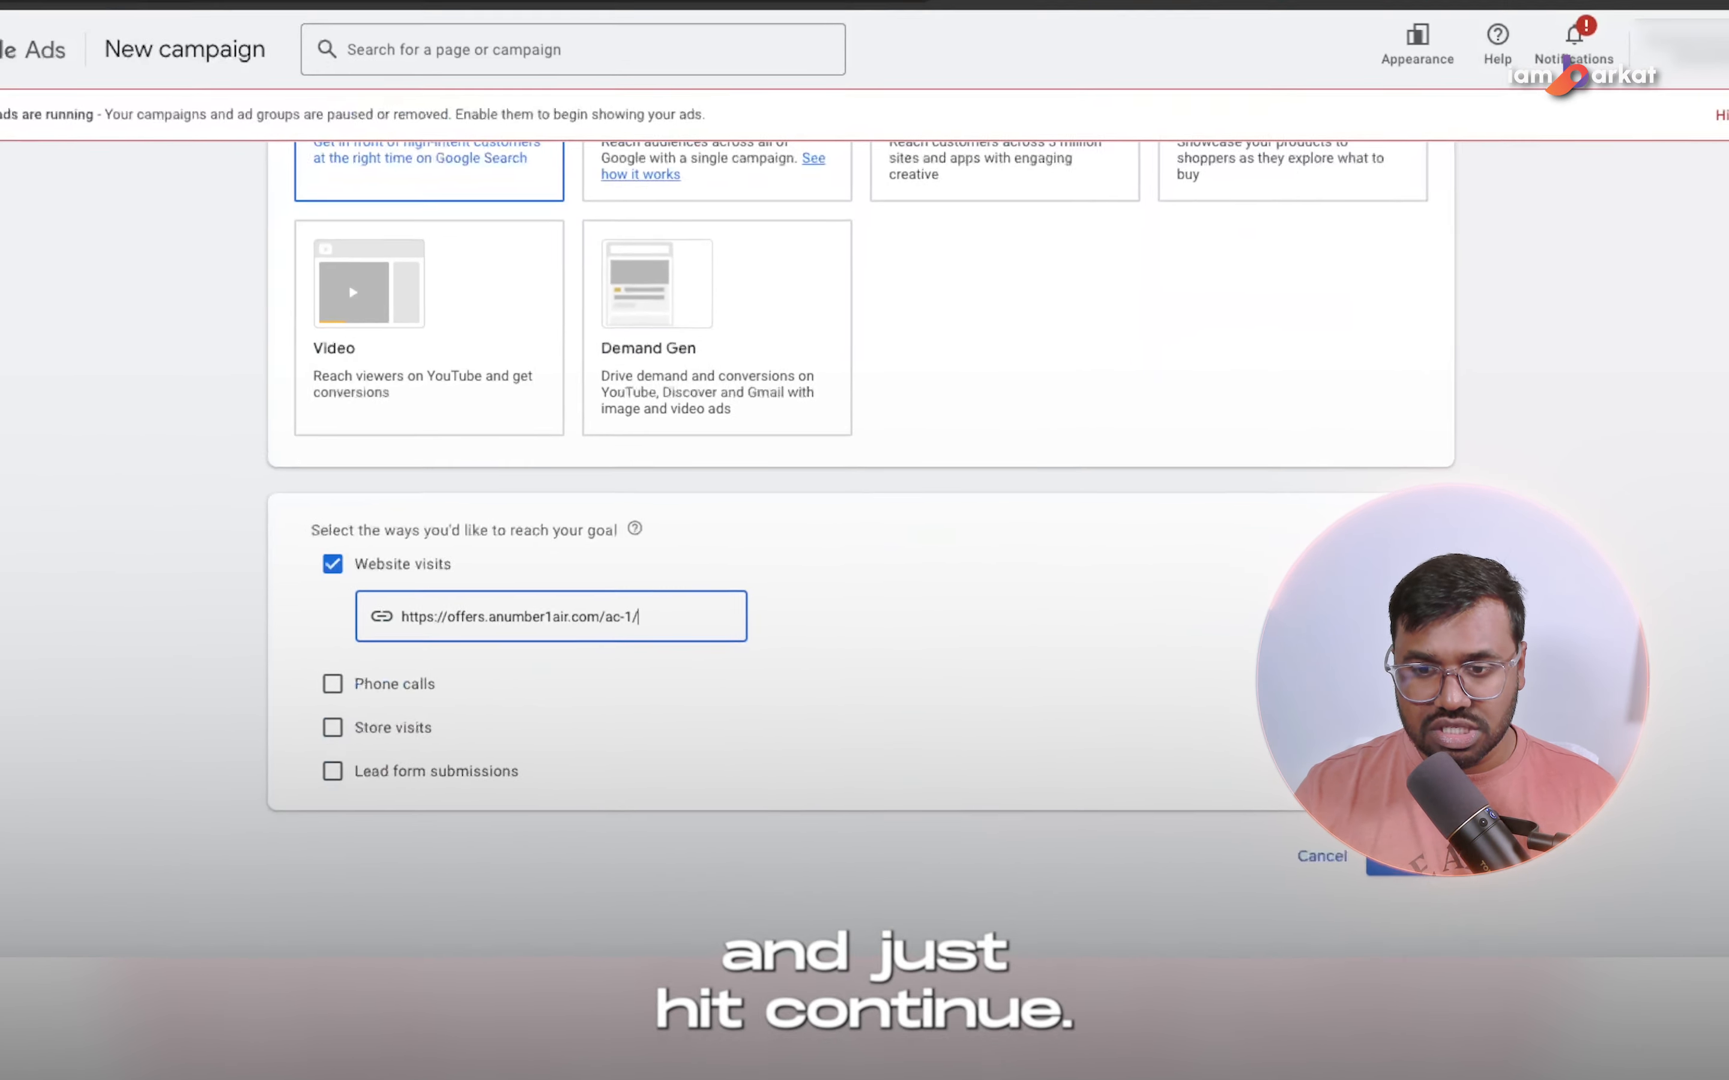
pyautogui.click(1318, 815)
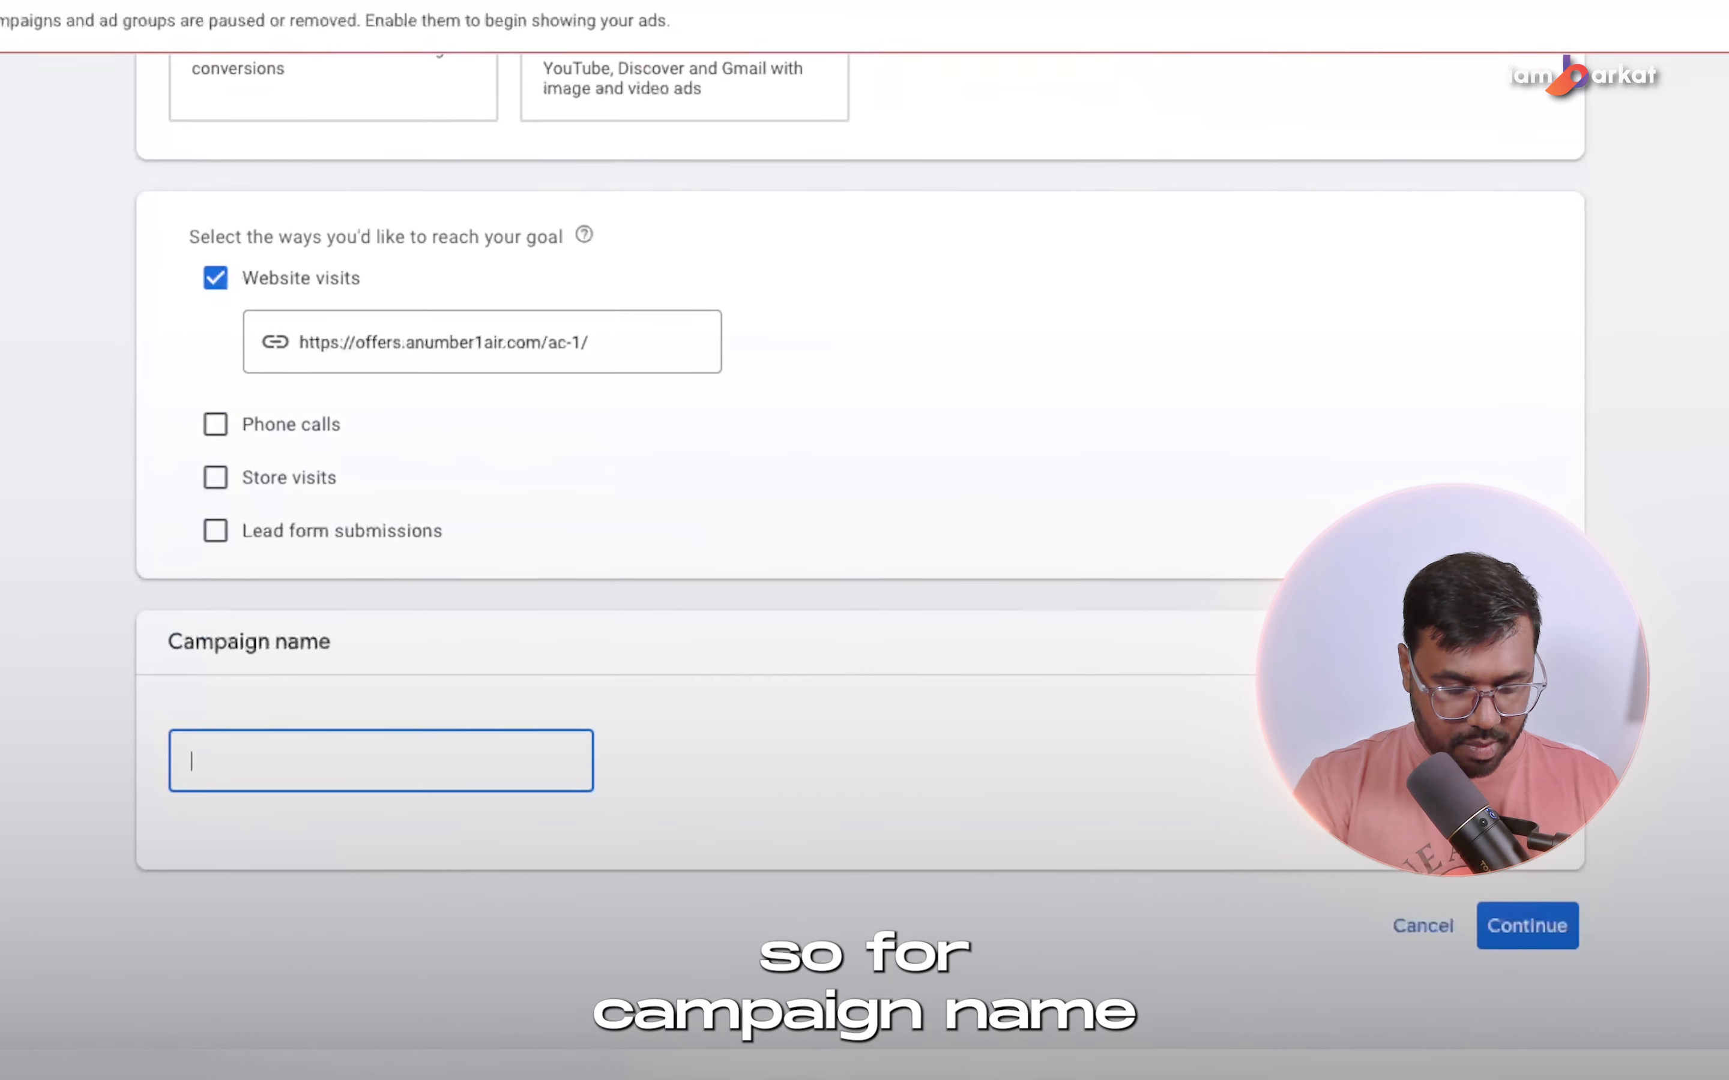
# Name the campaign "HVAC Campaign (Video)" and proceed to the bidding settings.
pyautogui.write('HVA')
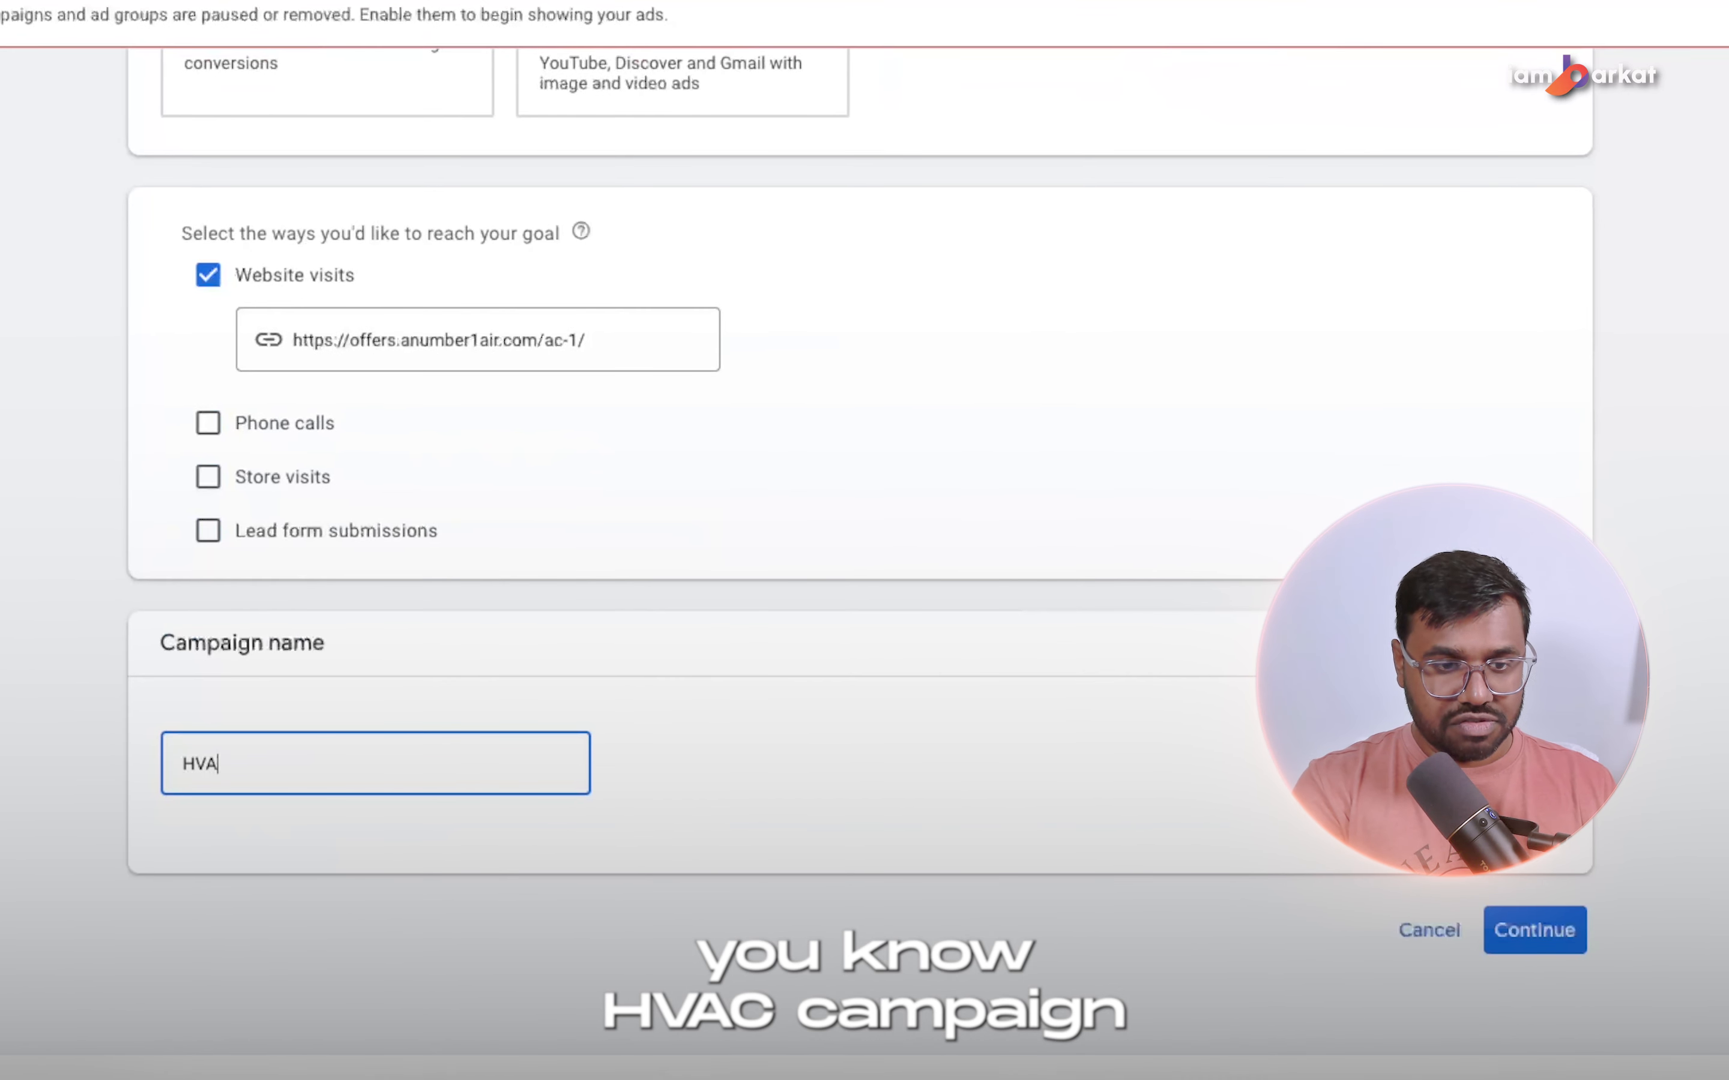
pyautogui.write('C Camp')
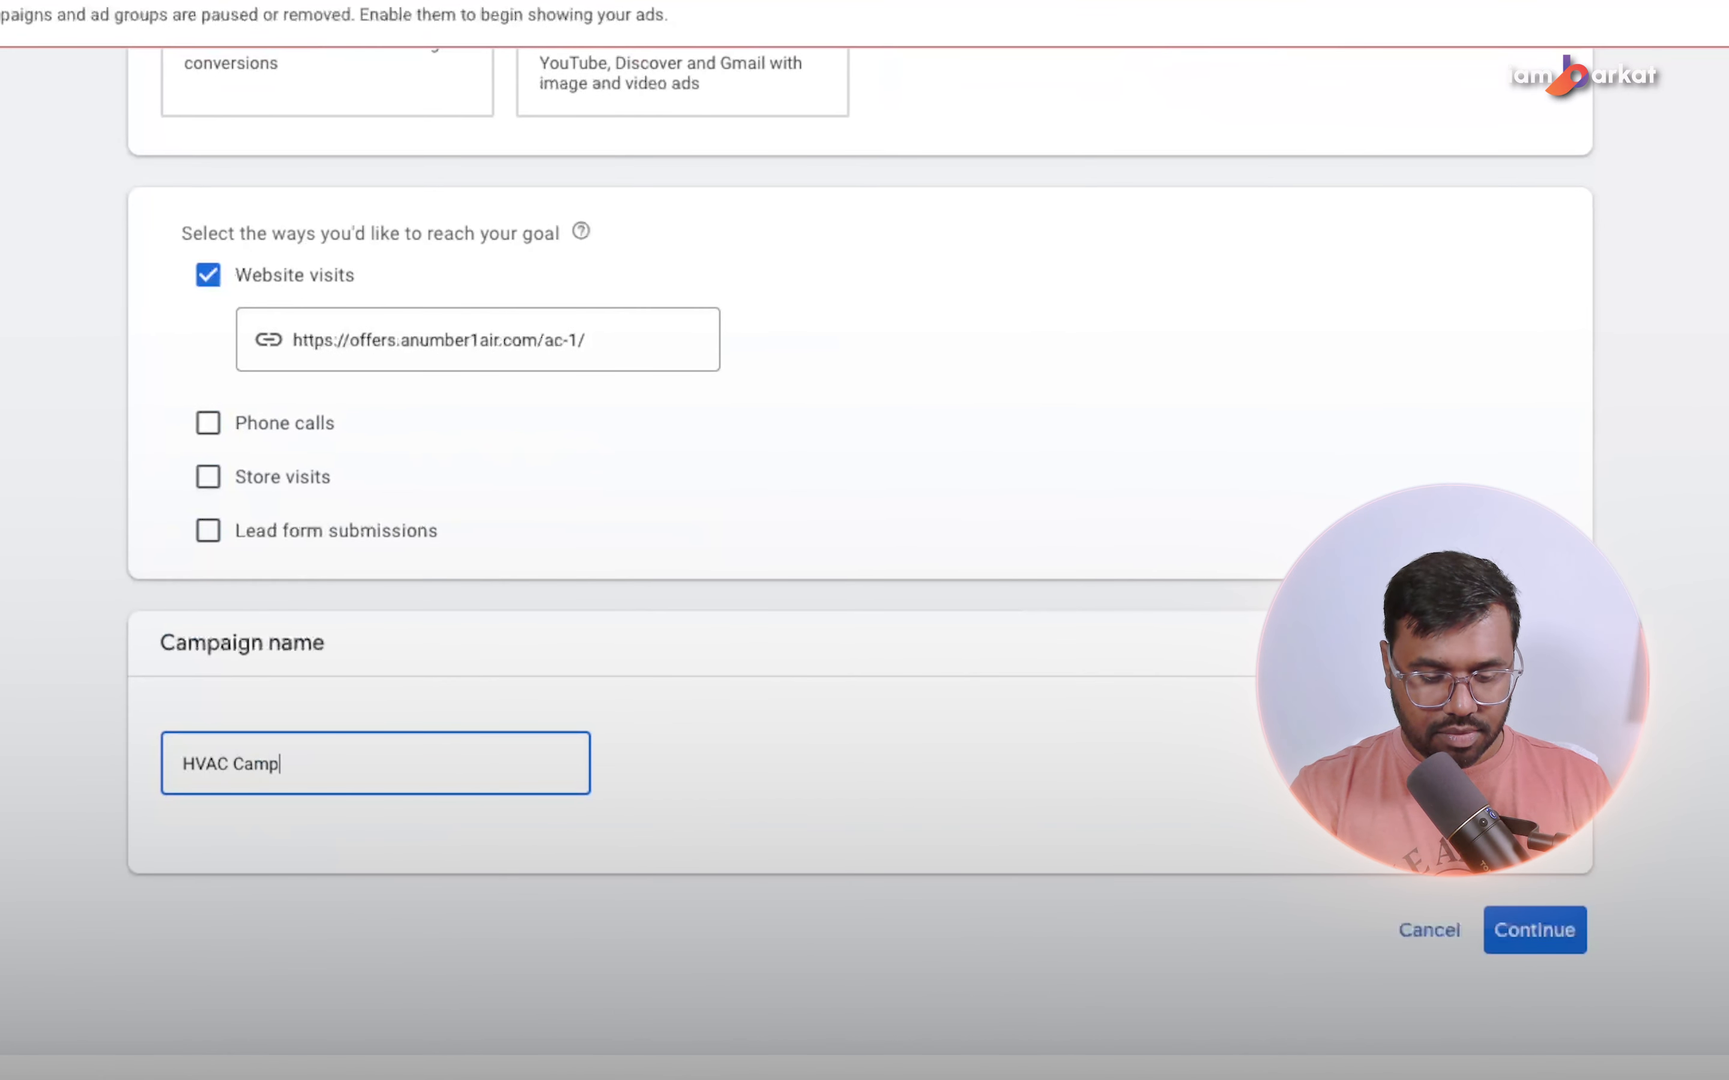
pyautogui.write('aign (Video)')
pyautogui.click(1536, 929)
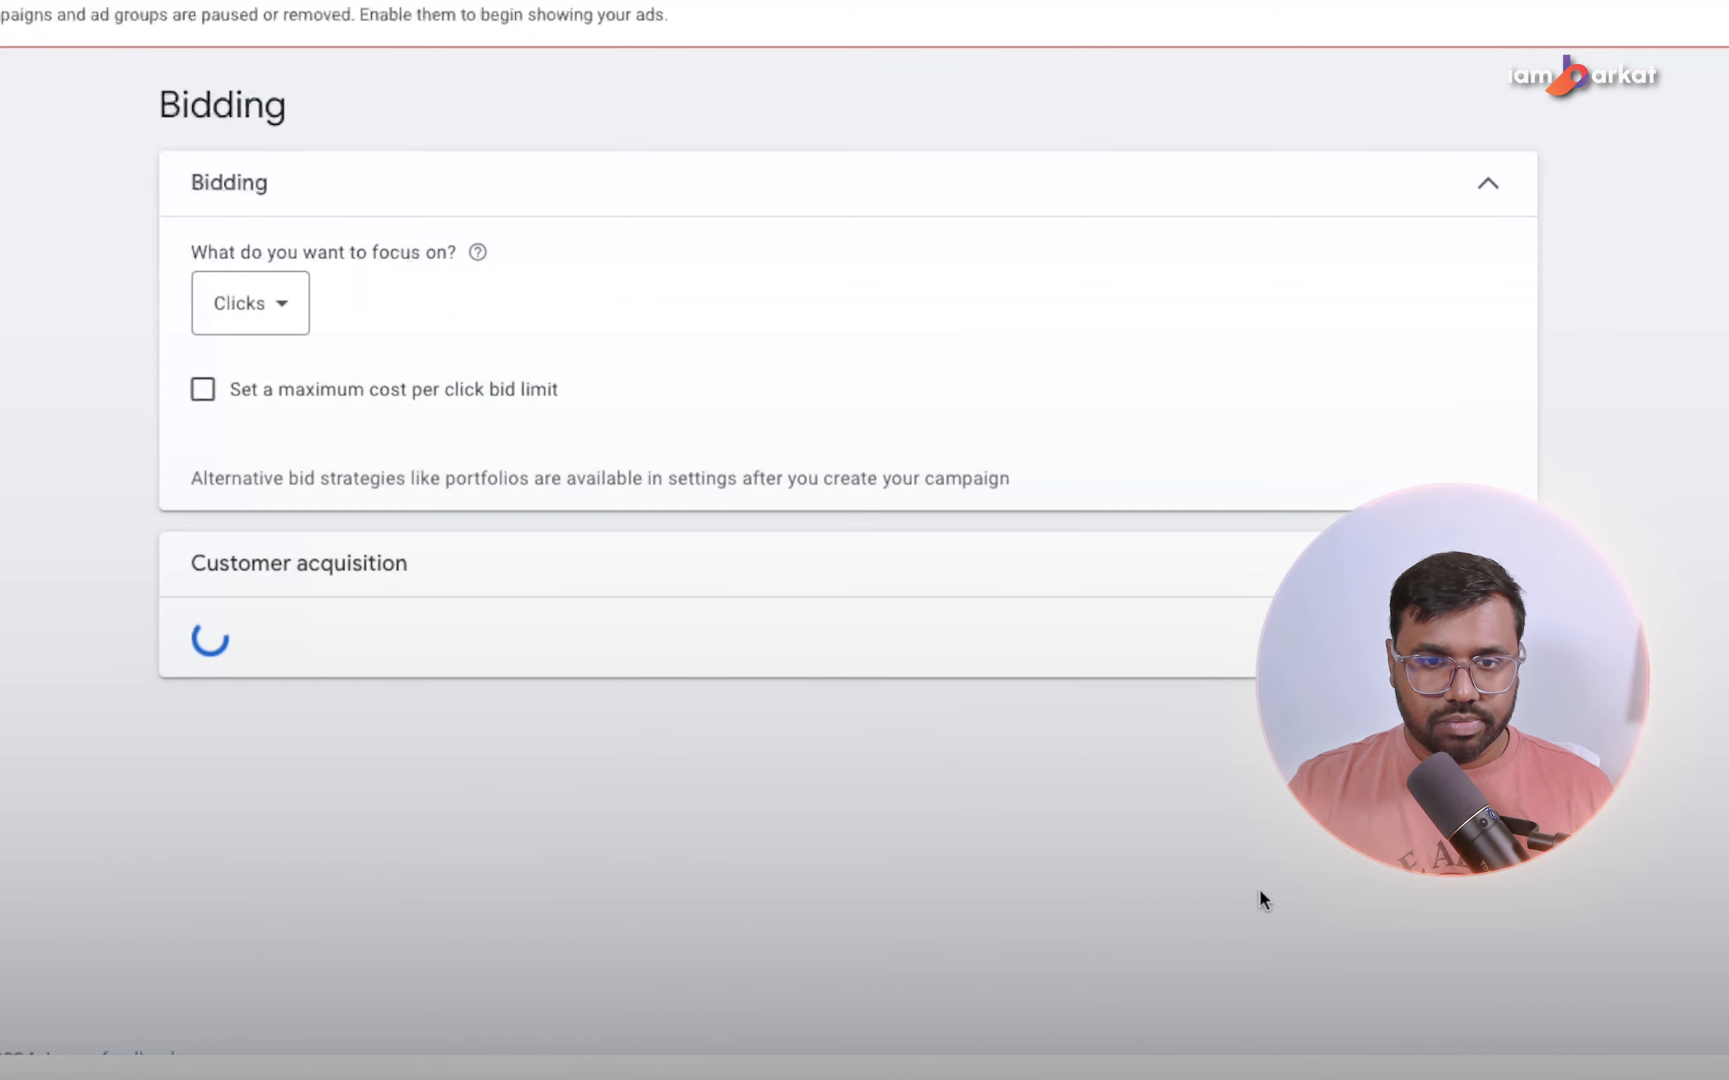
# Set the bidding focus to Clicks without a maximum bid limit and proceed to the campaign settings.
pyautogui.click(251, 304)
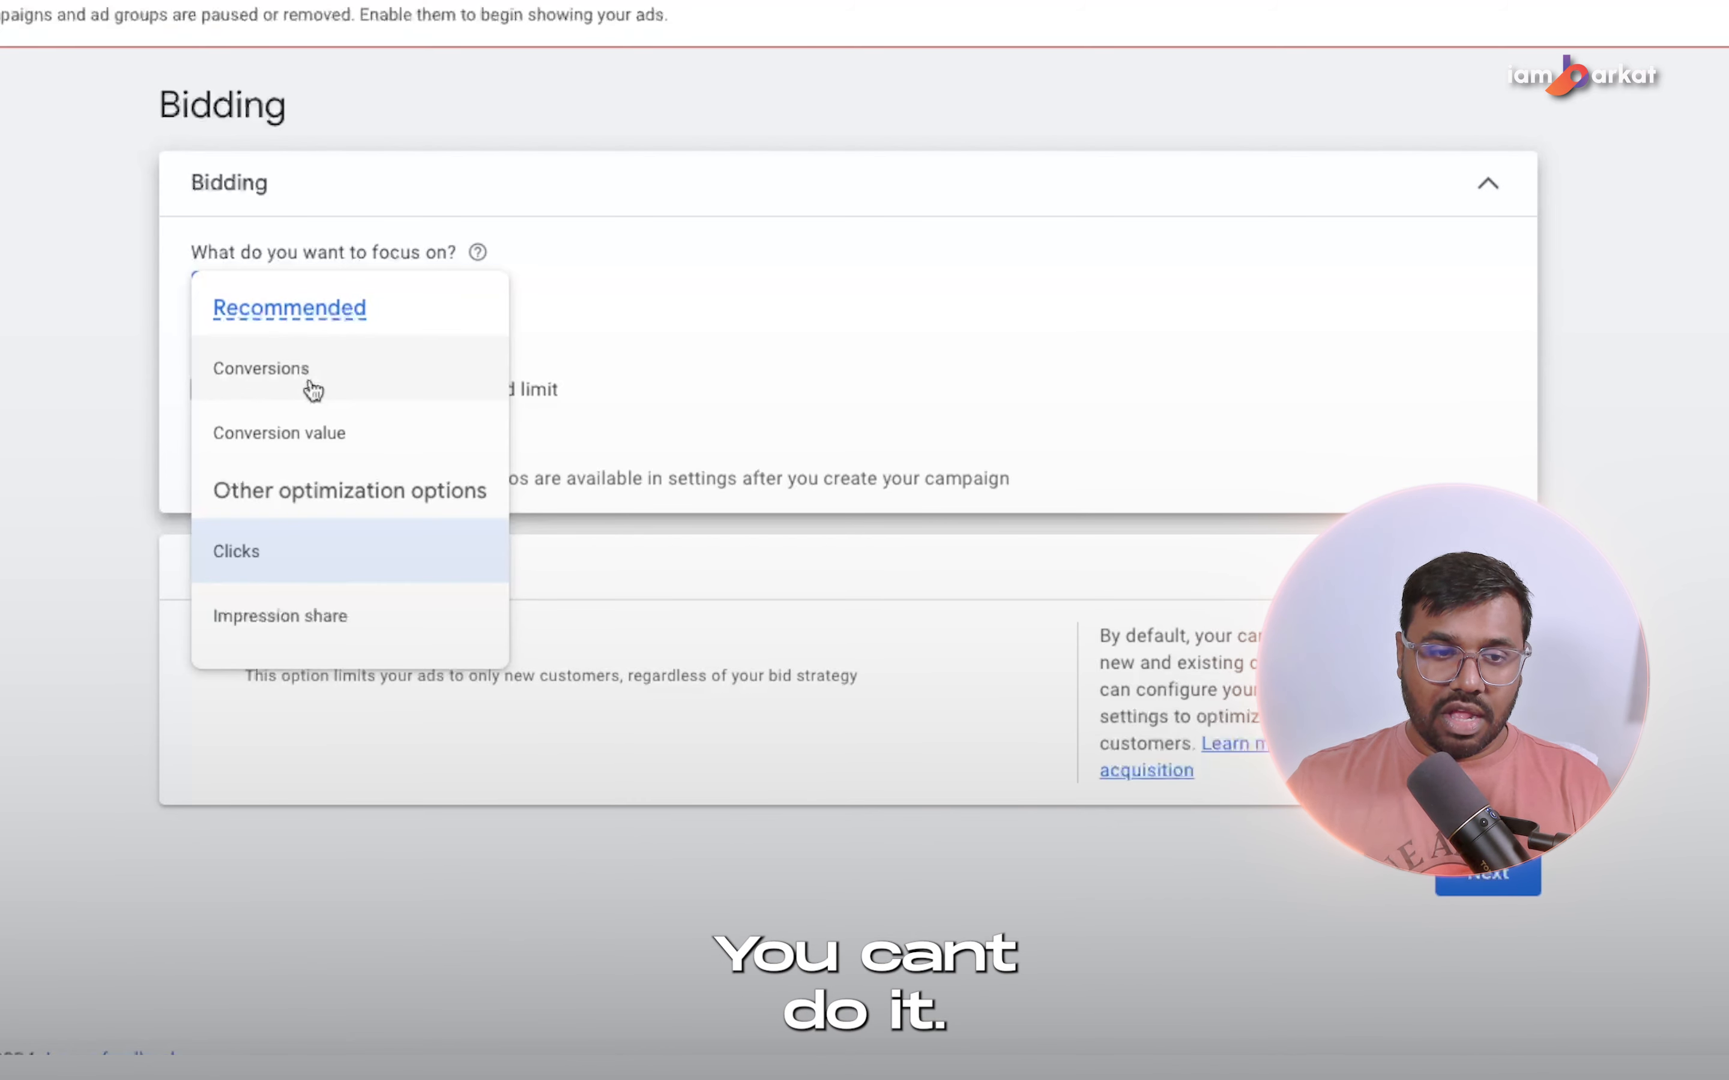
pyautogui.click(239, 568)
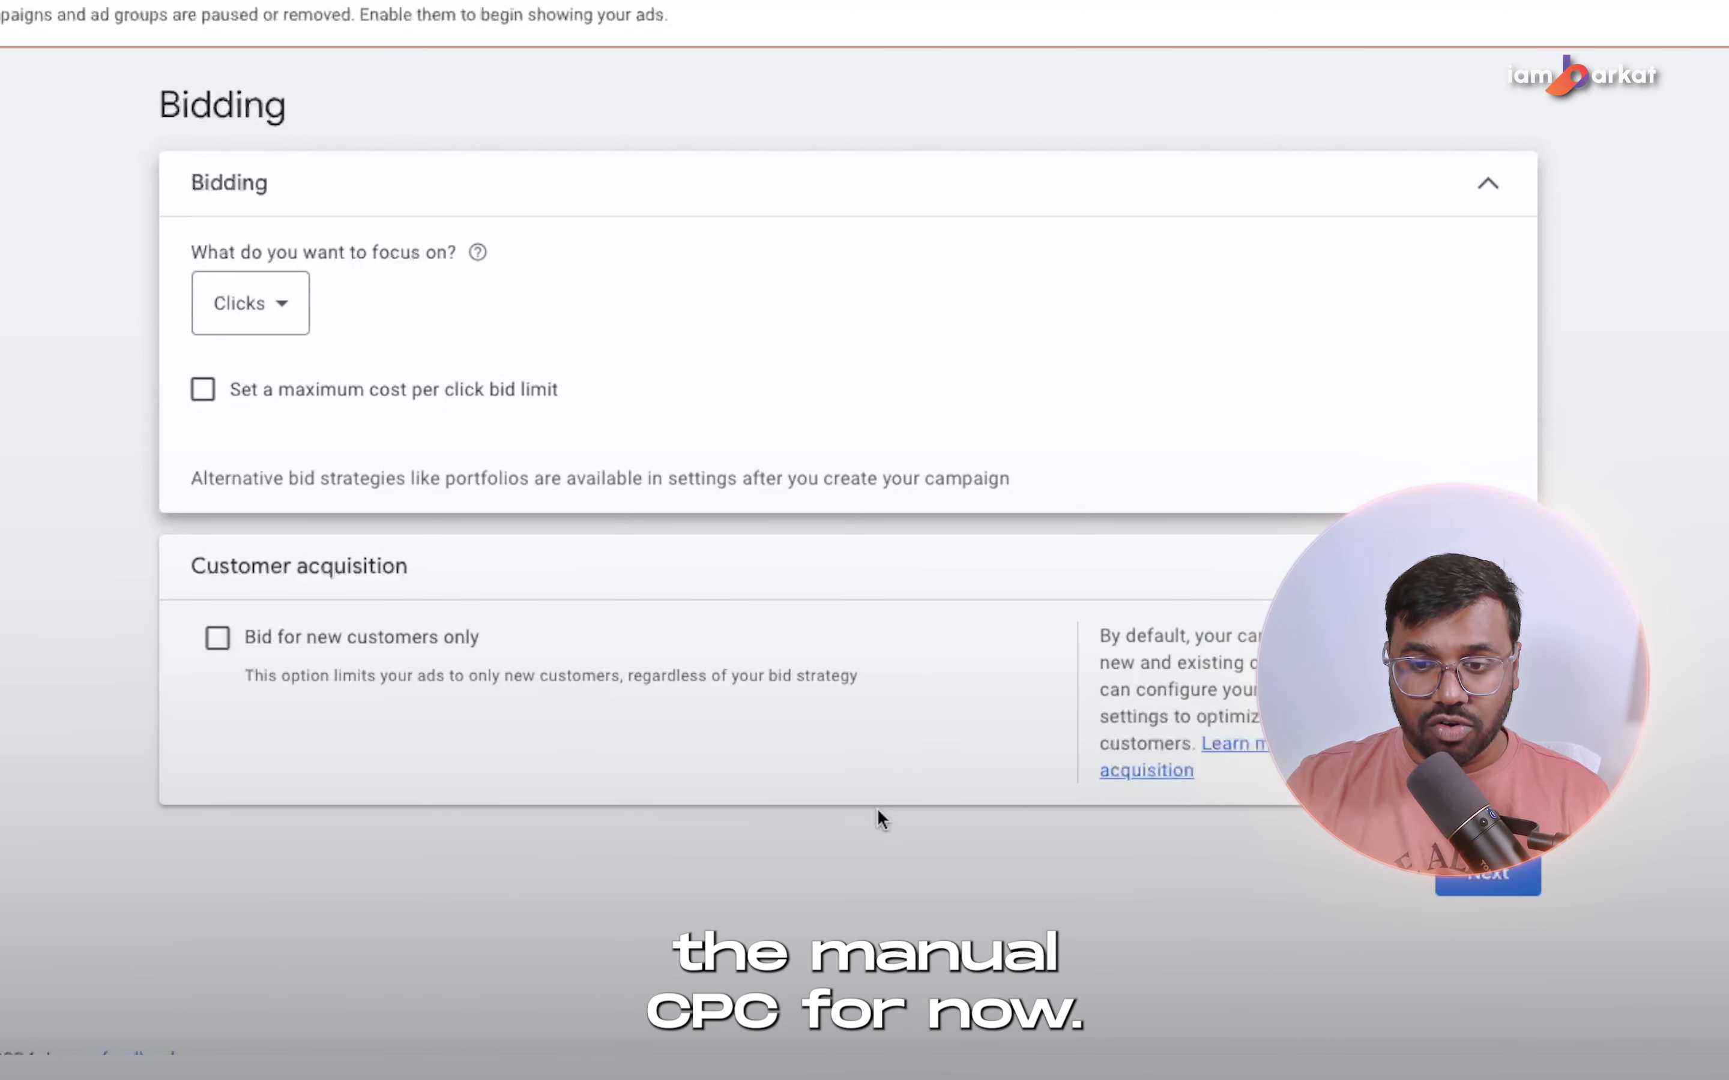
pyautogui.click(1137, 881)
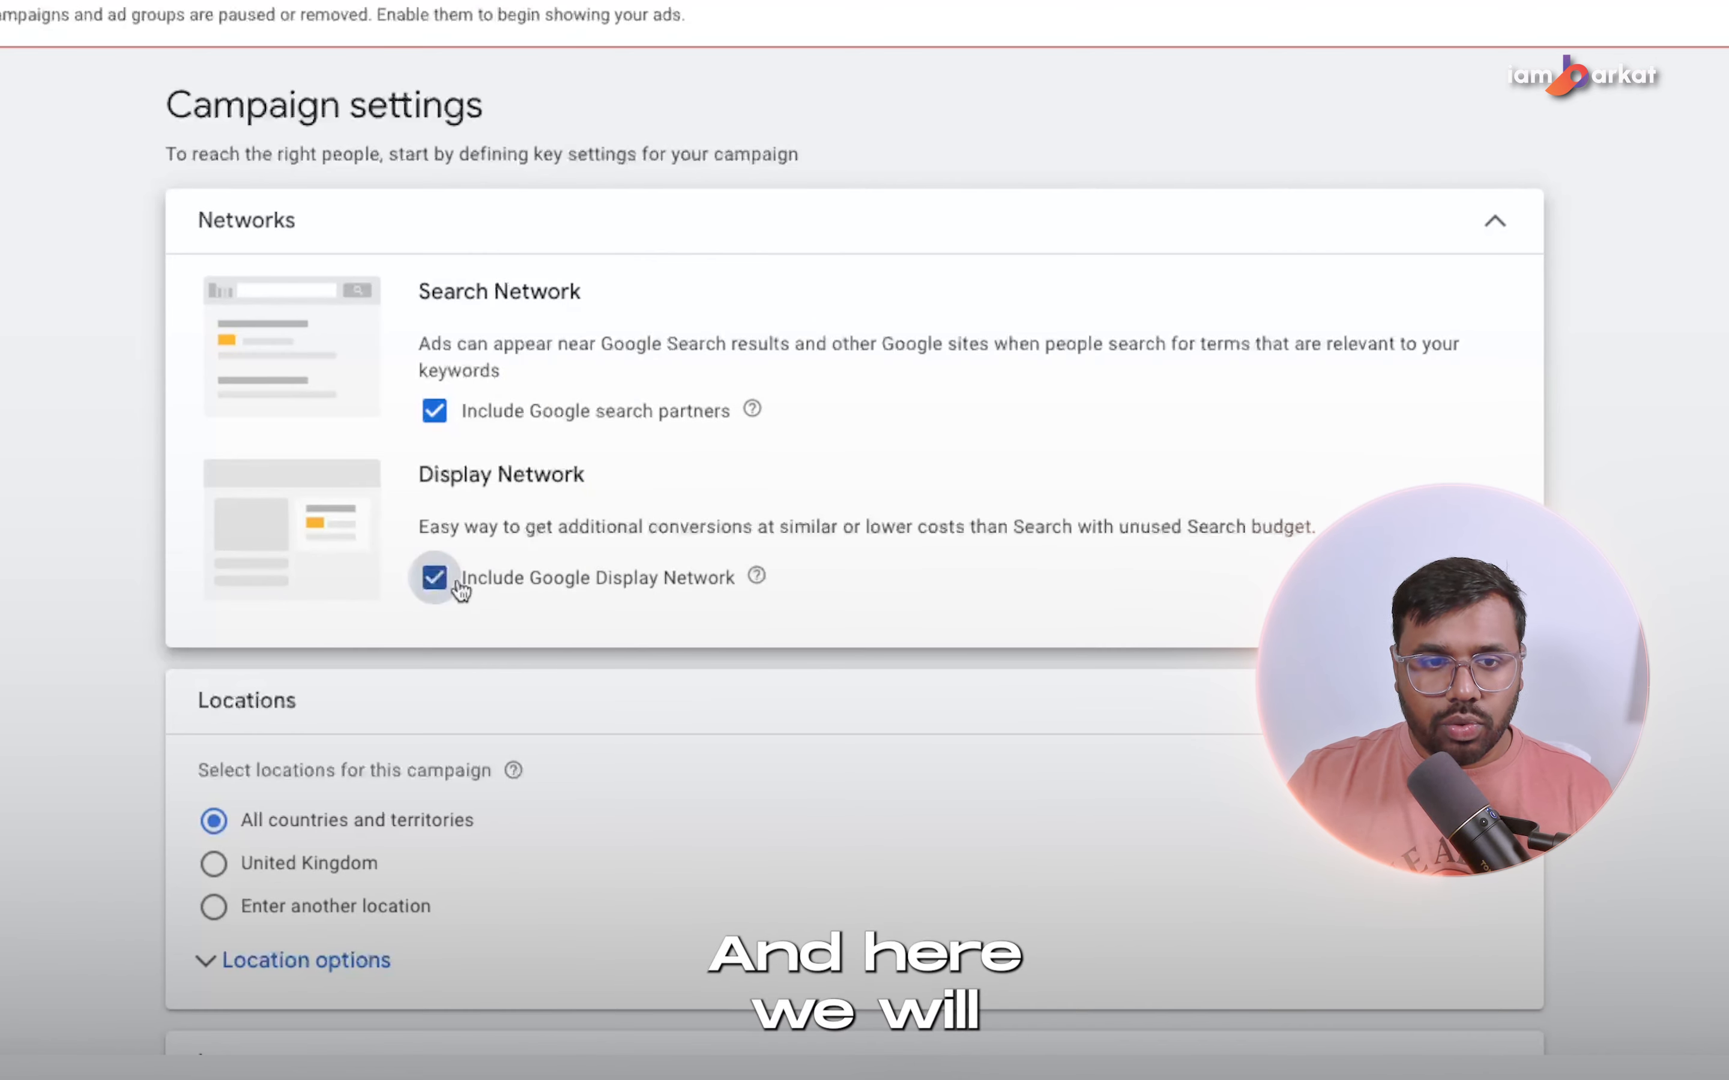
# Exclude the Google Display Network and Google search partners from the campaign's networks.
pyautogui.click(435, 578)
pyautogui.click(432, 412)
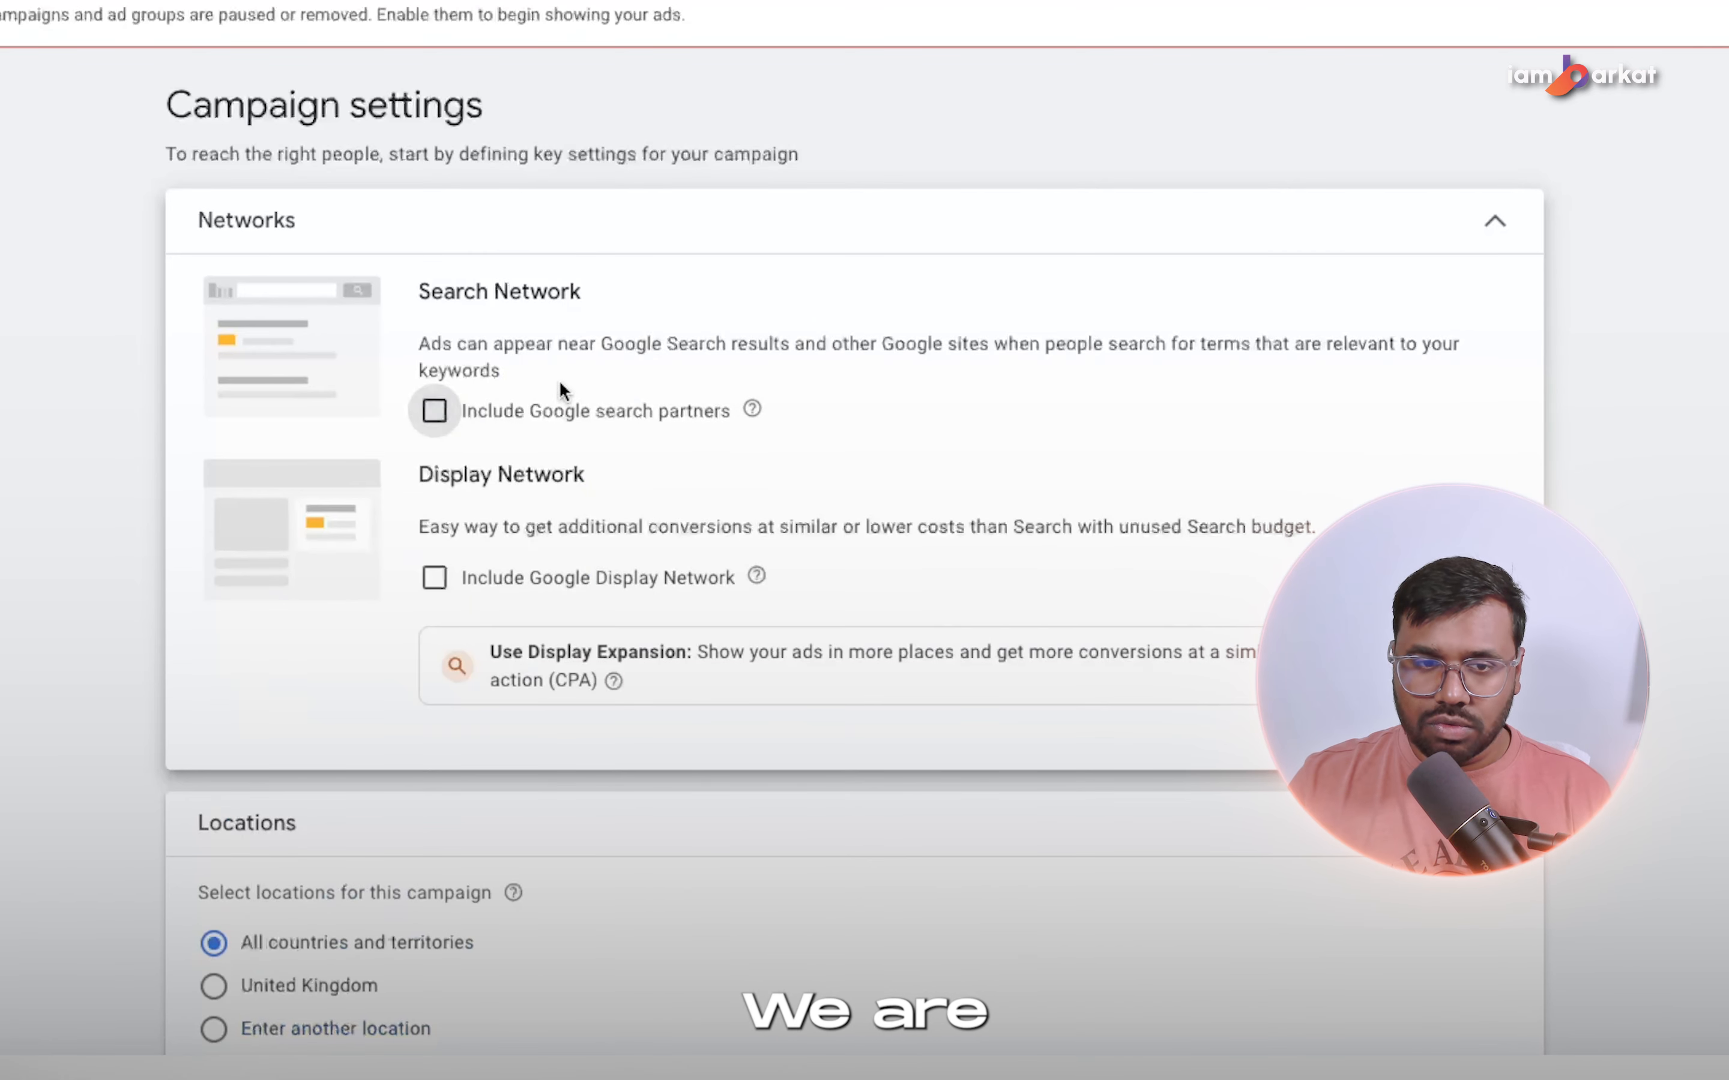
pyautogui.scroll(-2, 560, 368)
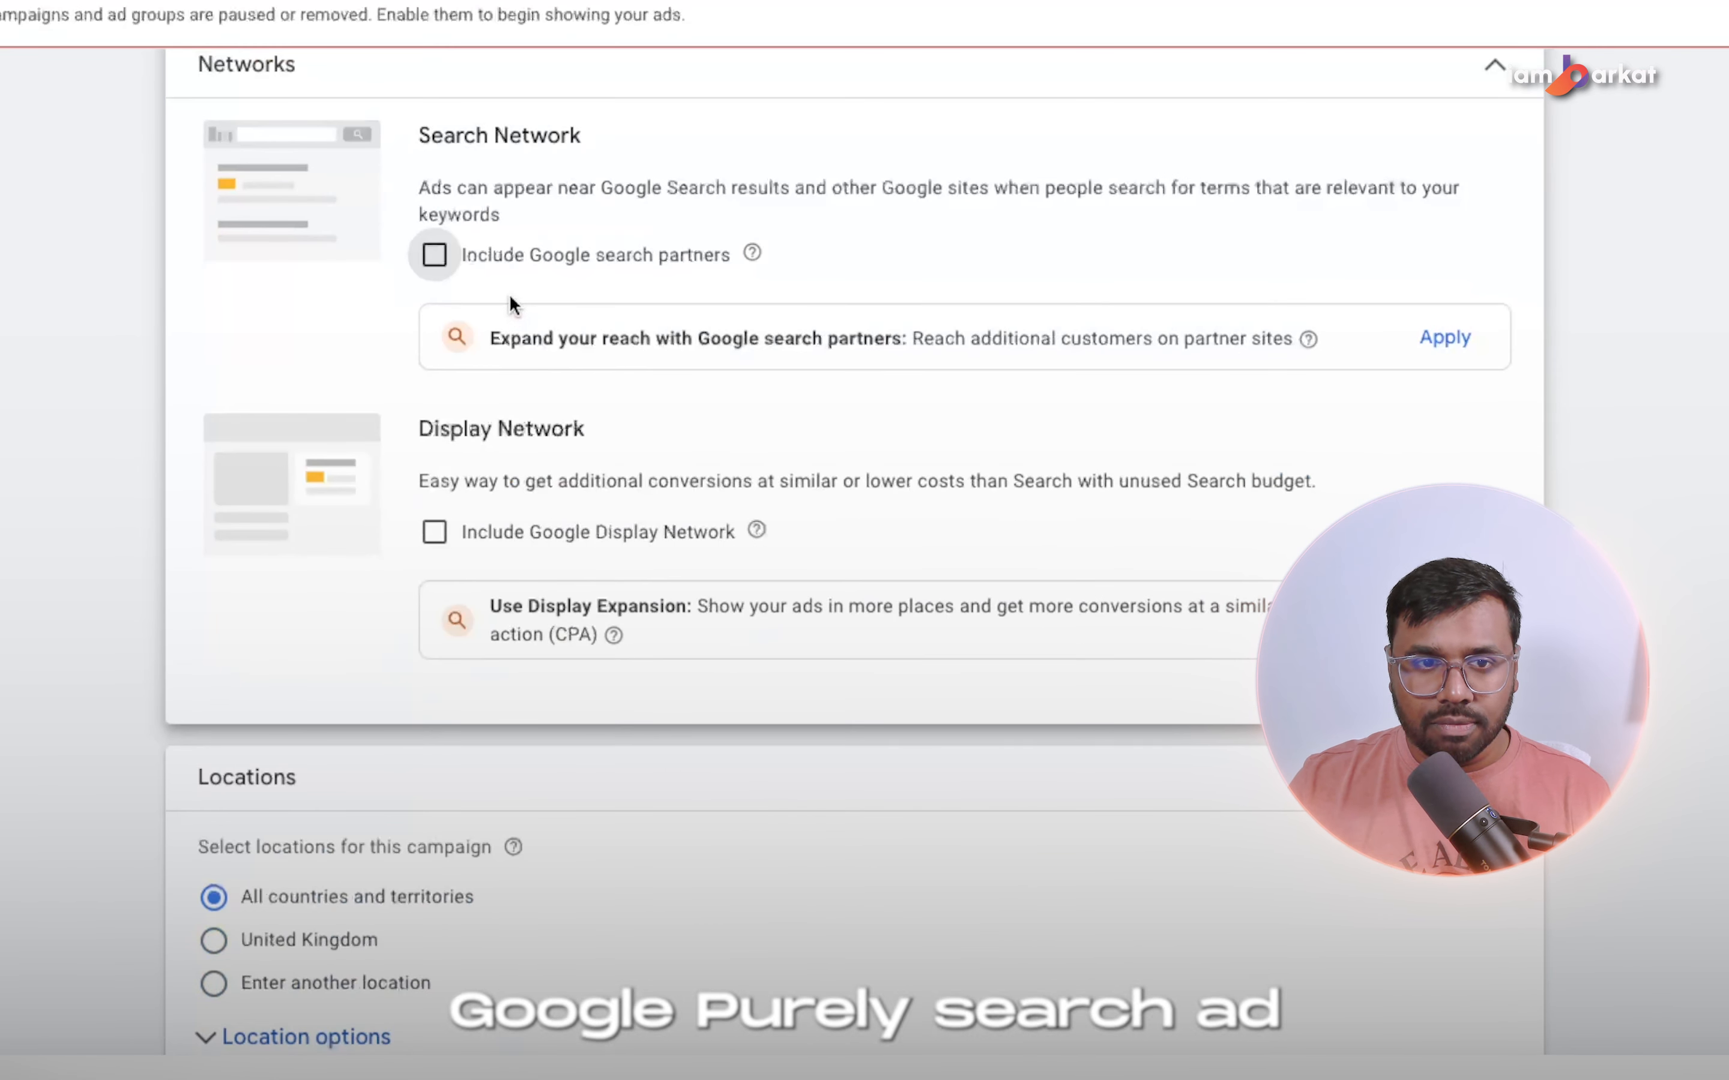
# Restrict the location targeting option to Presence: people in or regularly in the included locations.
pyautogui.scroll(-2, 384, 770)
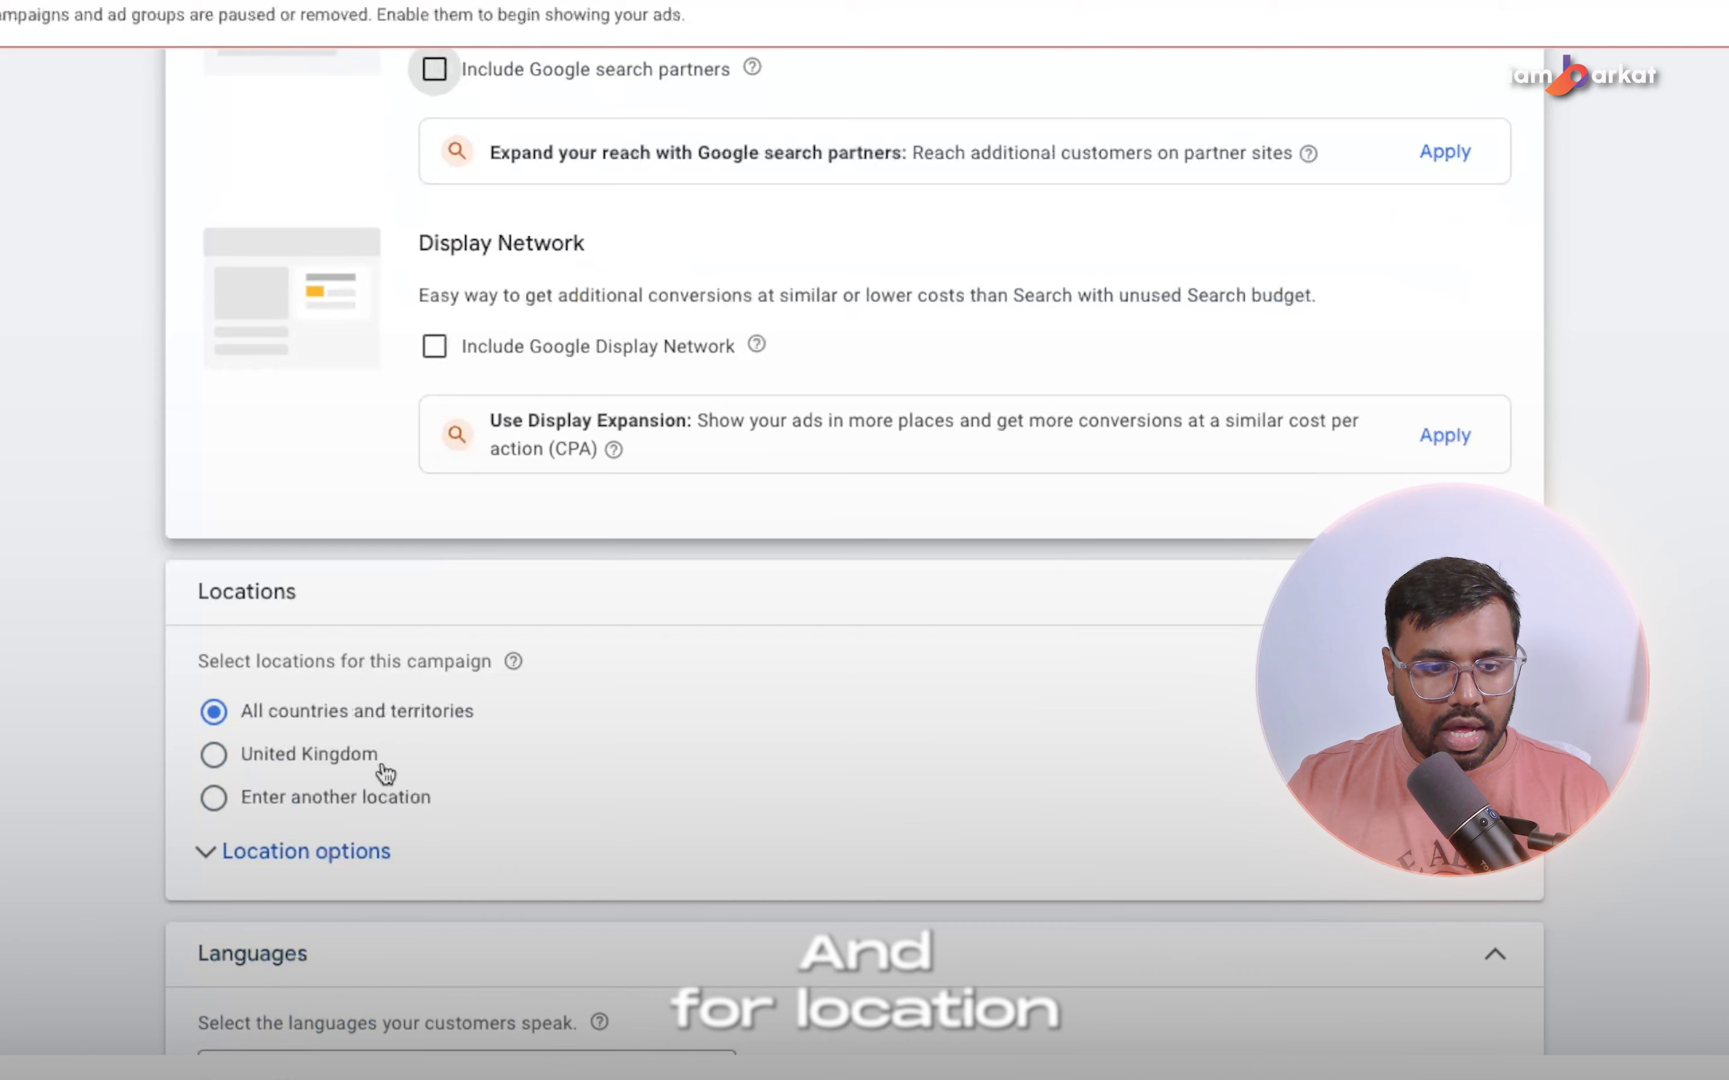
pyautogui.click(308, 852)
pyautogui.scroll(-4, 452, 500)
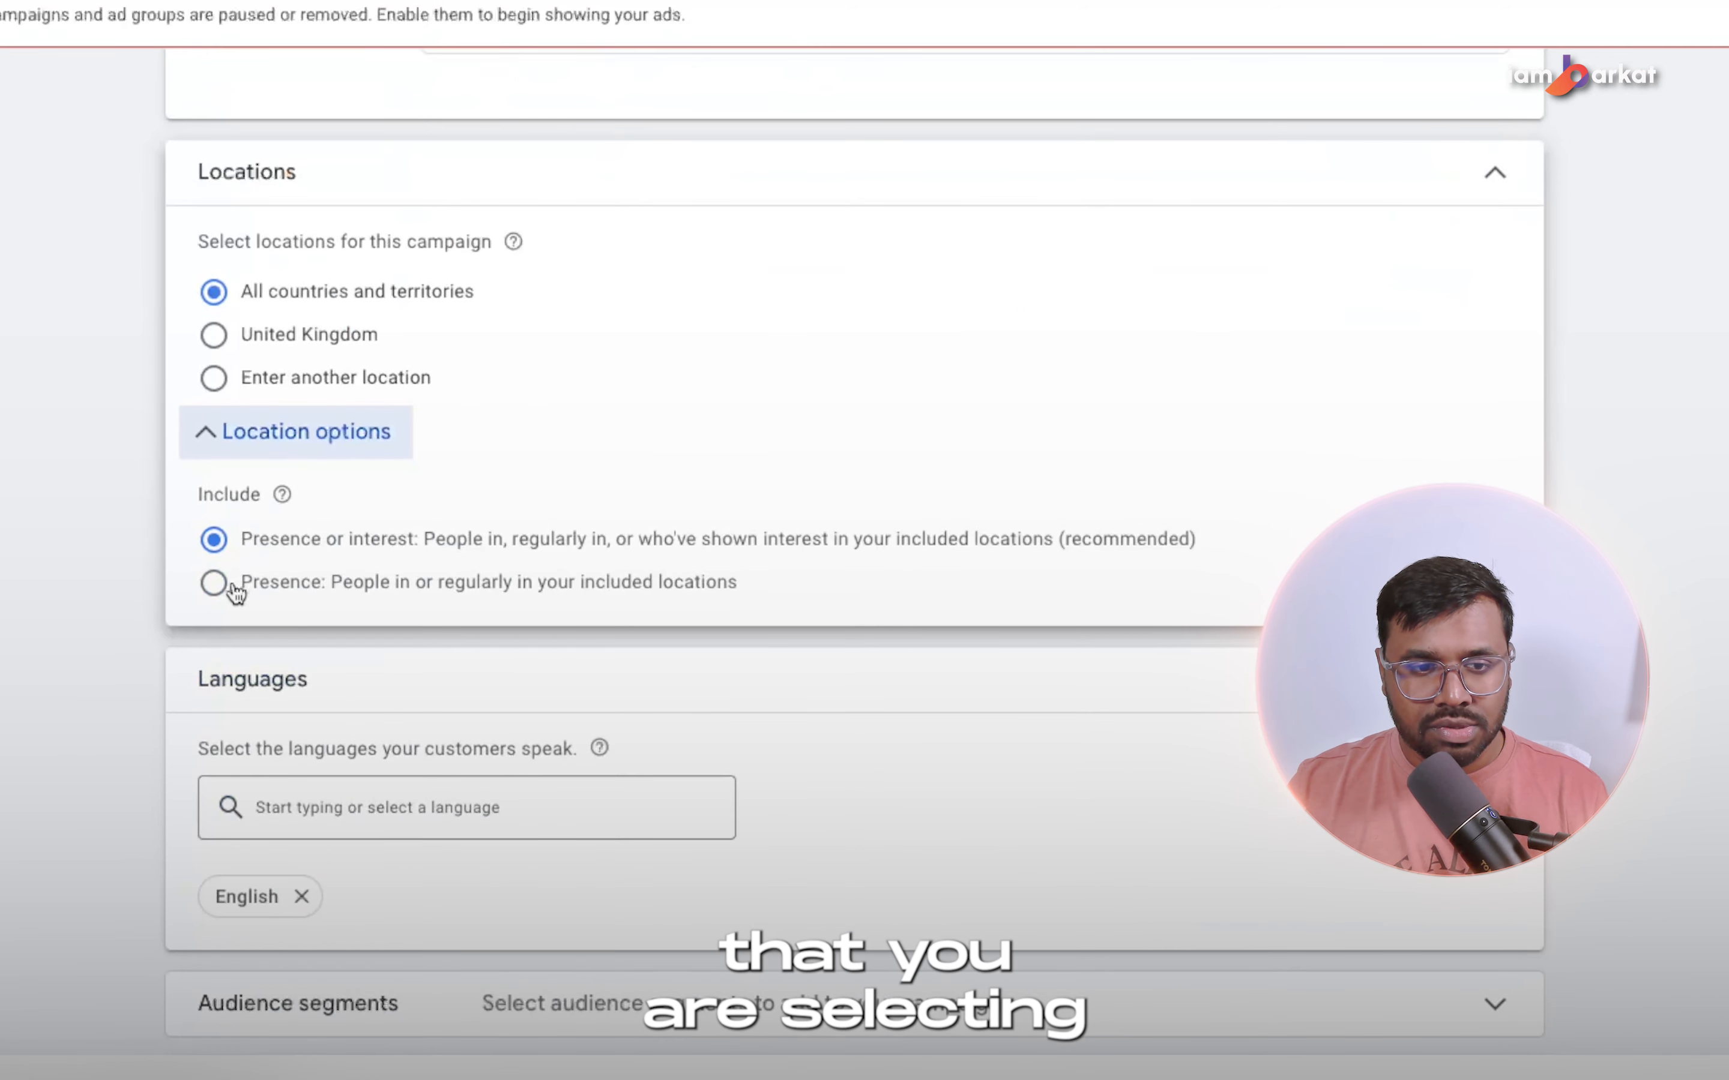
pyautogui.click(230, 584)
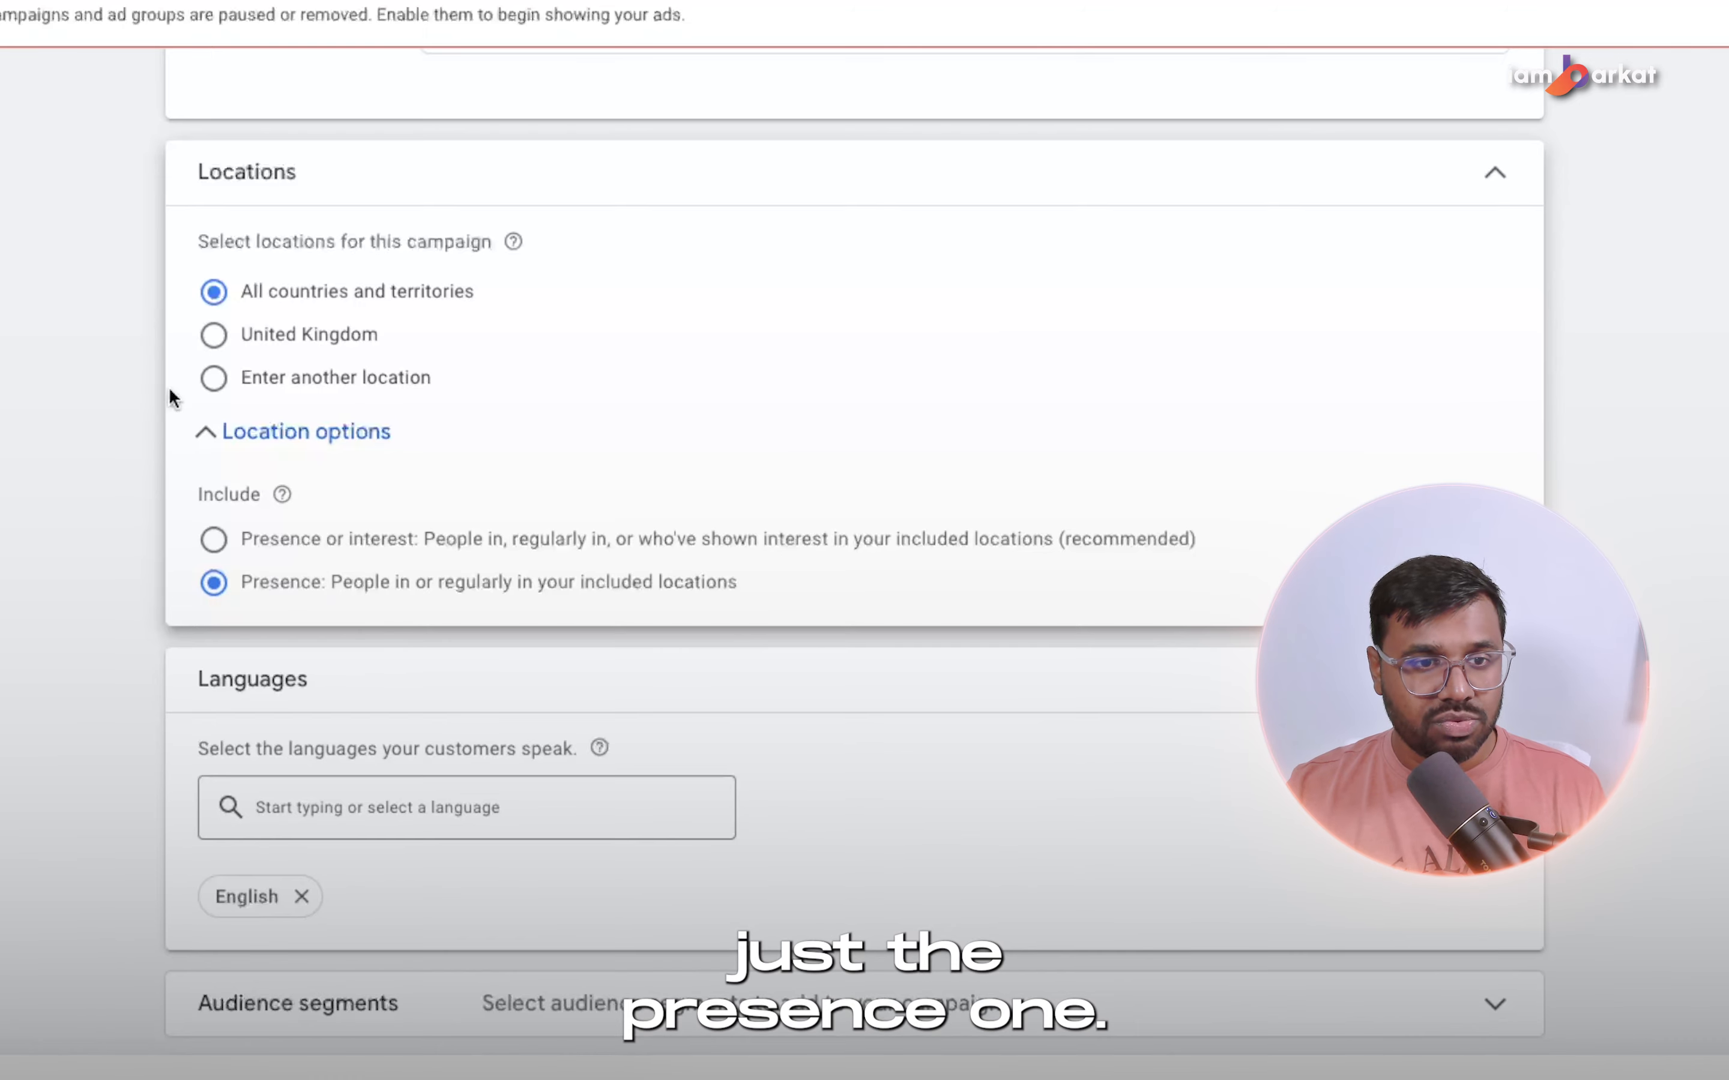
# Choose to enter another location and include the city of Dallas, Texas, United States through the advanced location search.
pyautogui.click(250, 380)
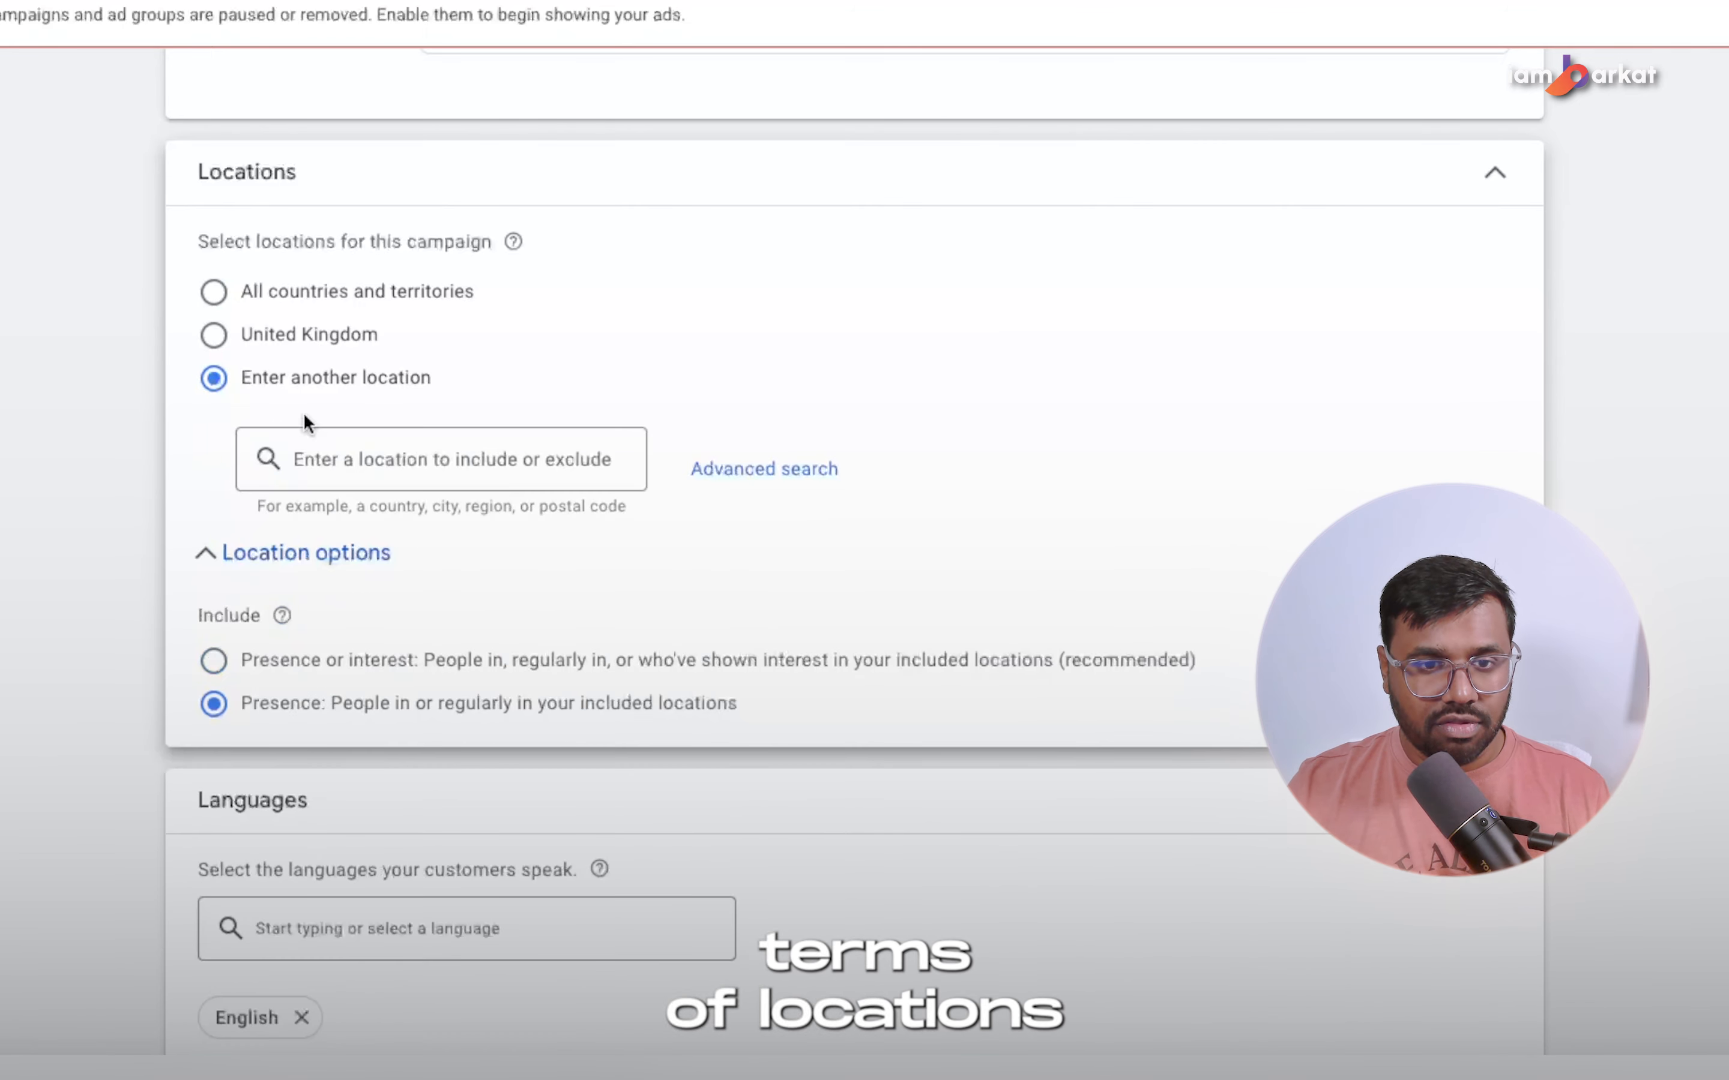
pyautogui.click(759, 486)
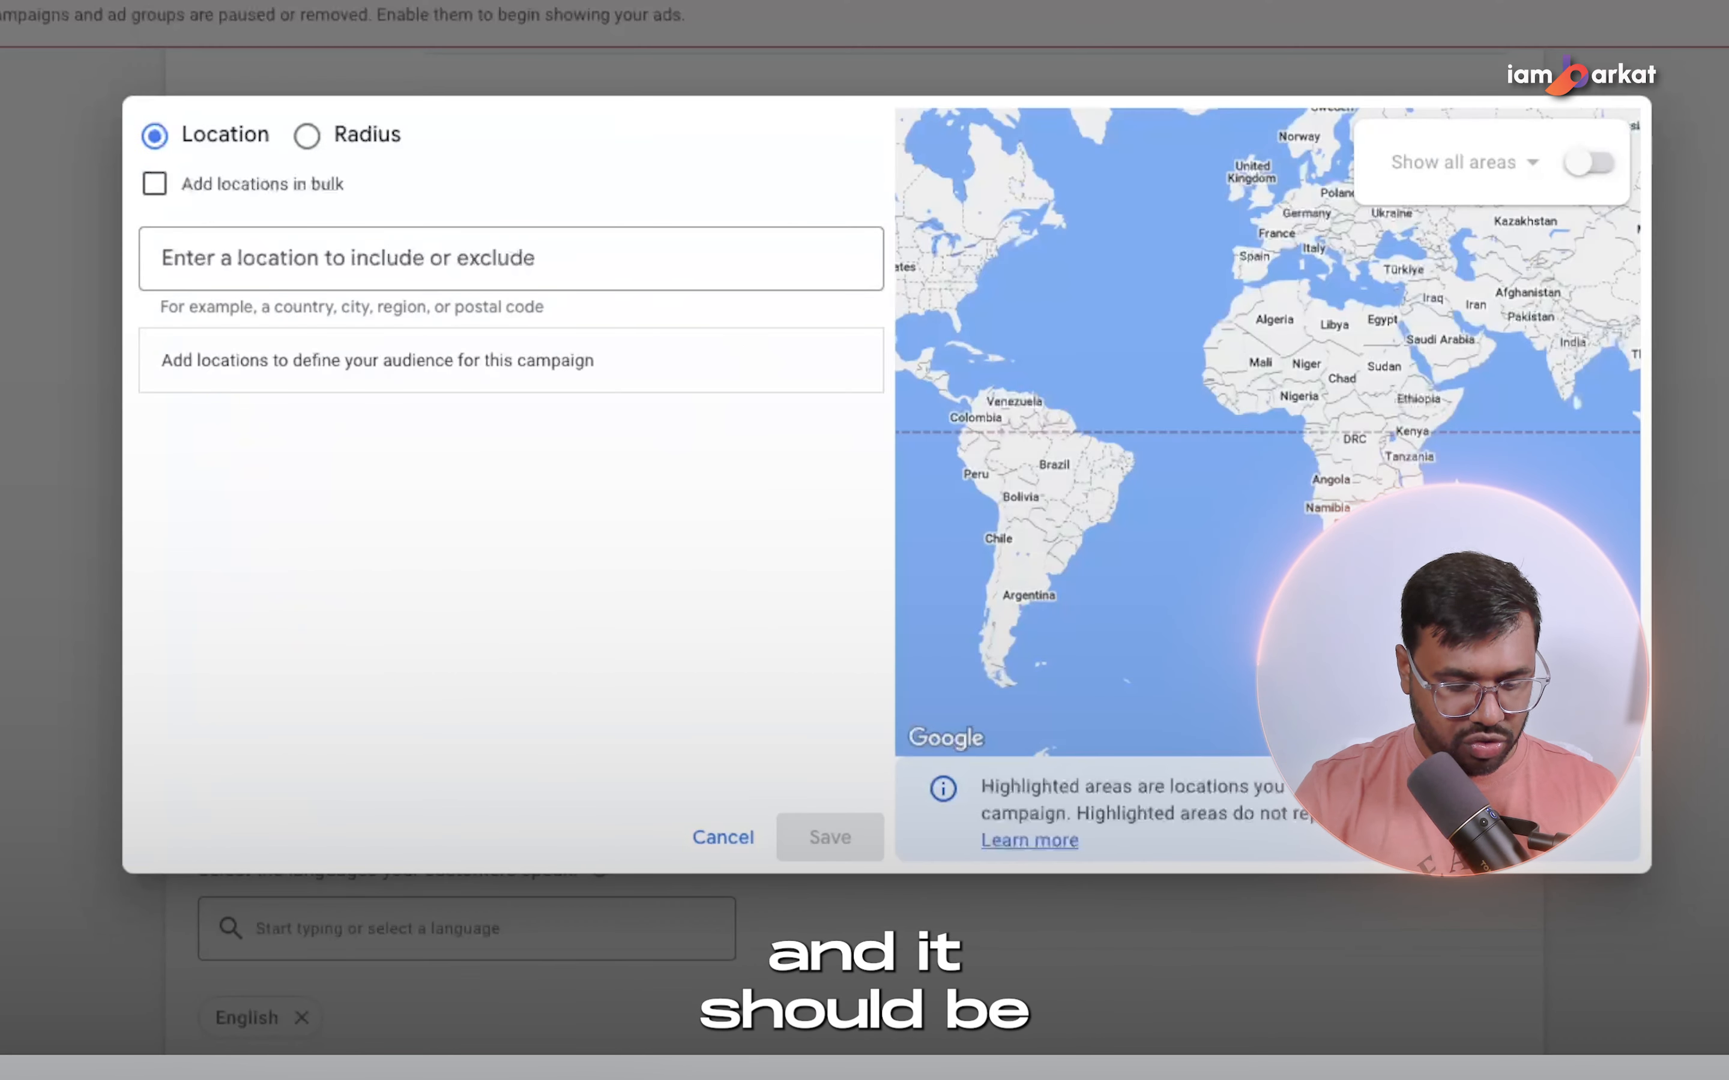
pyautogui.write('dall')
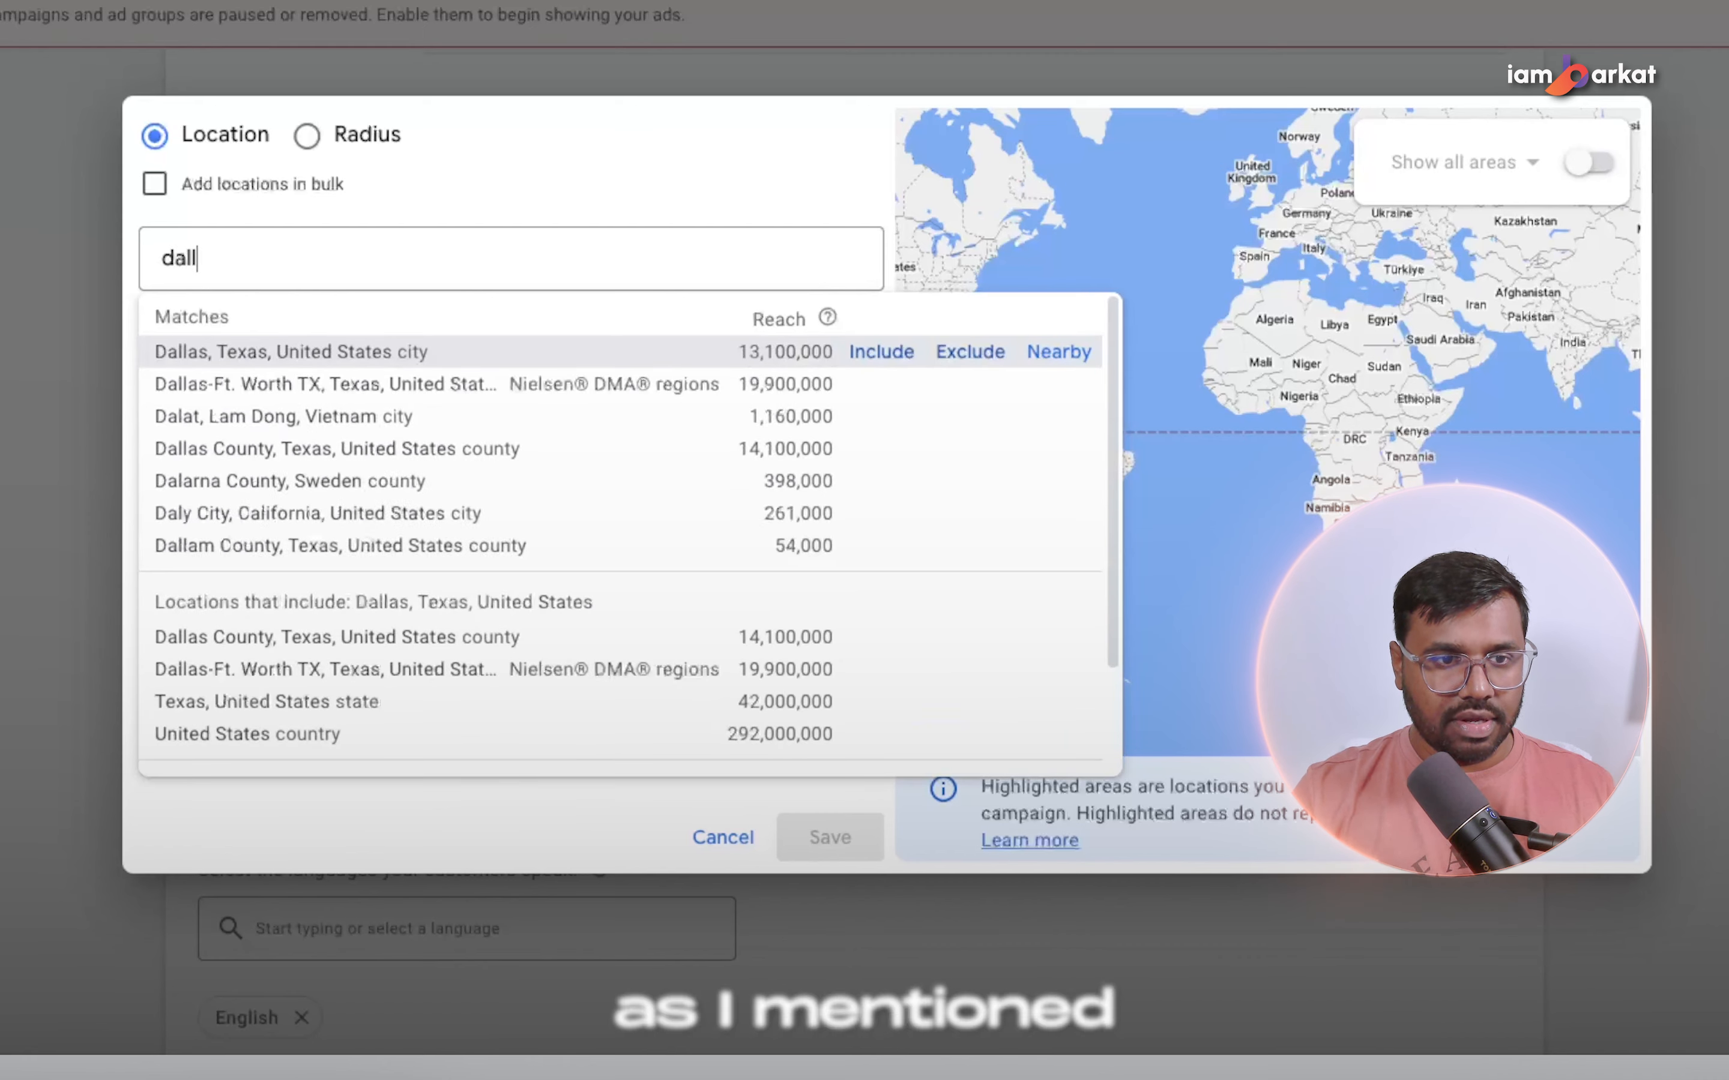
pyautogui.click(900, 357)
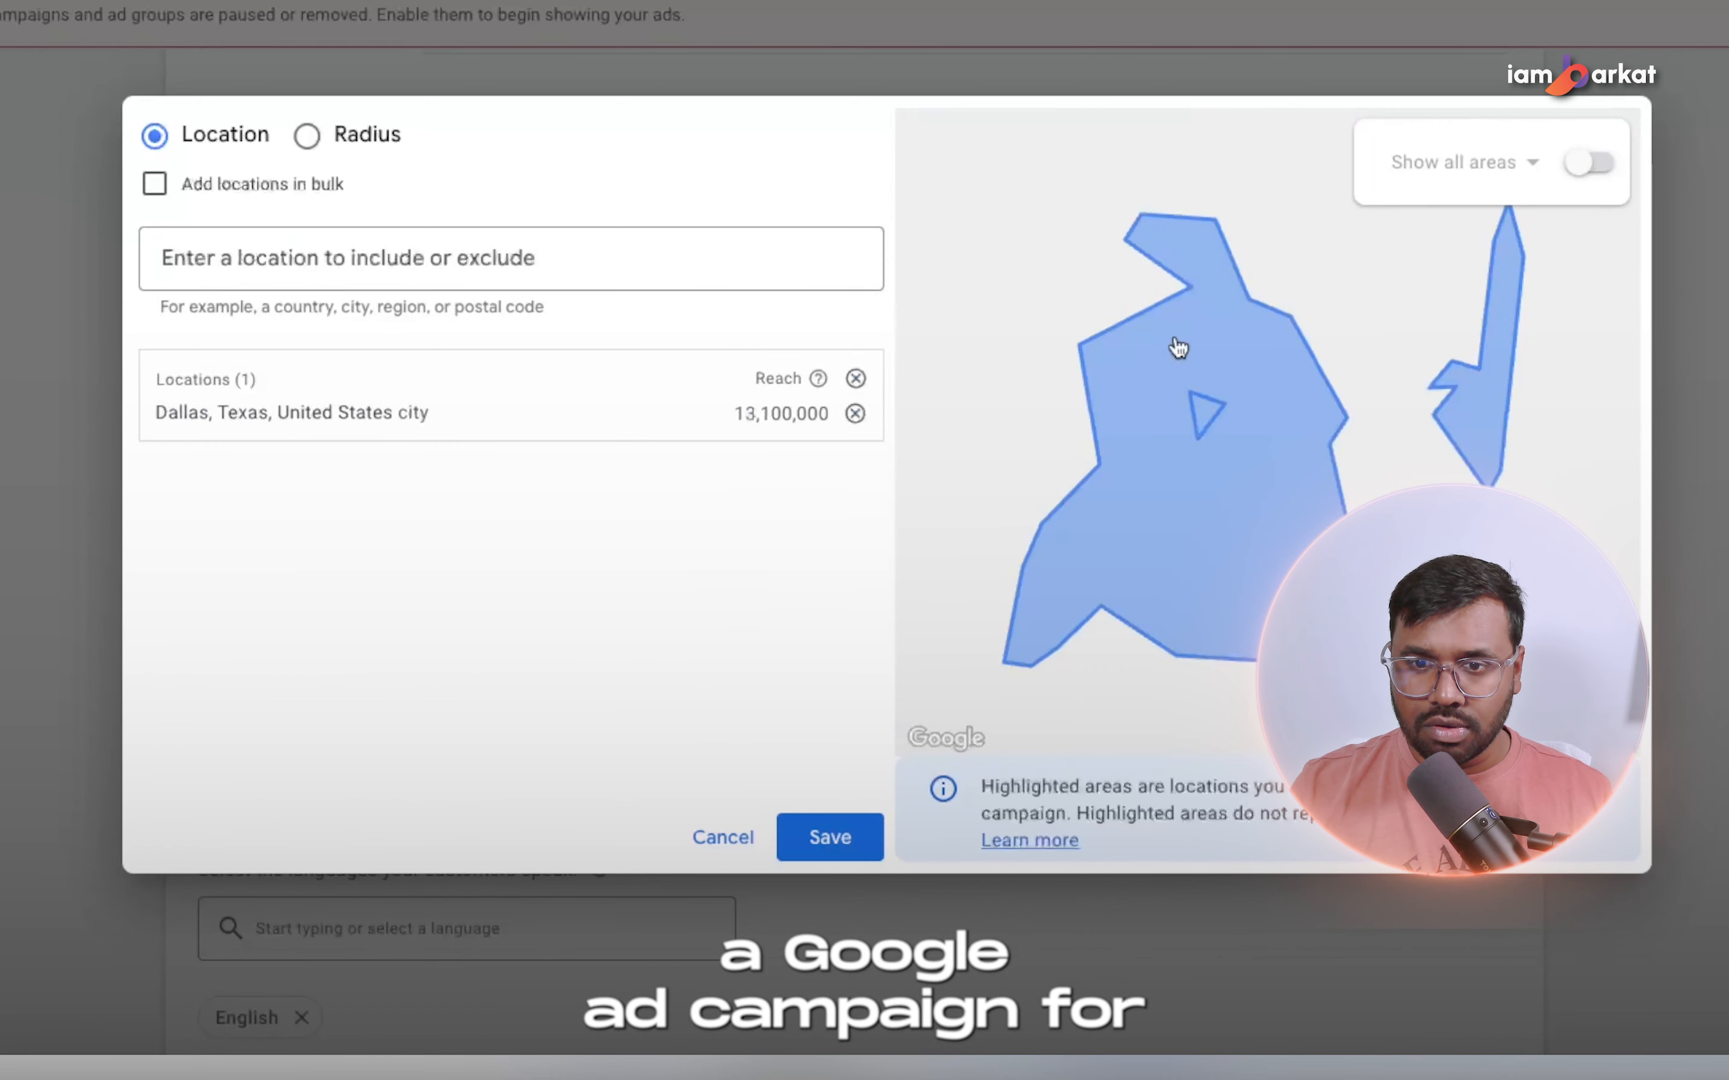
# Add a 20 mi radius around Dallas, TX, USA as a second target and save the locations.
pyautogui.click(367, 139)
pyautogui.click(290, 267)
pyautogui.write('dallas')
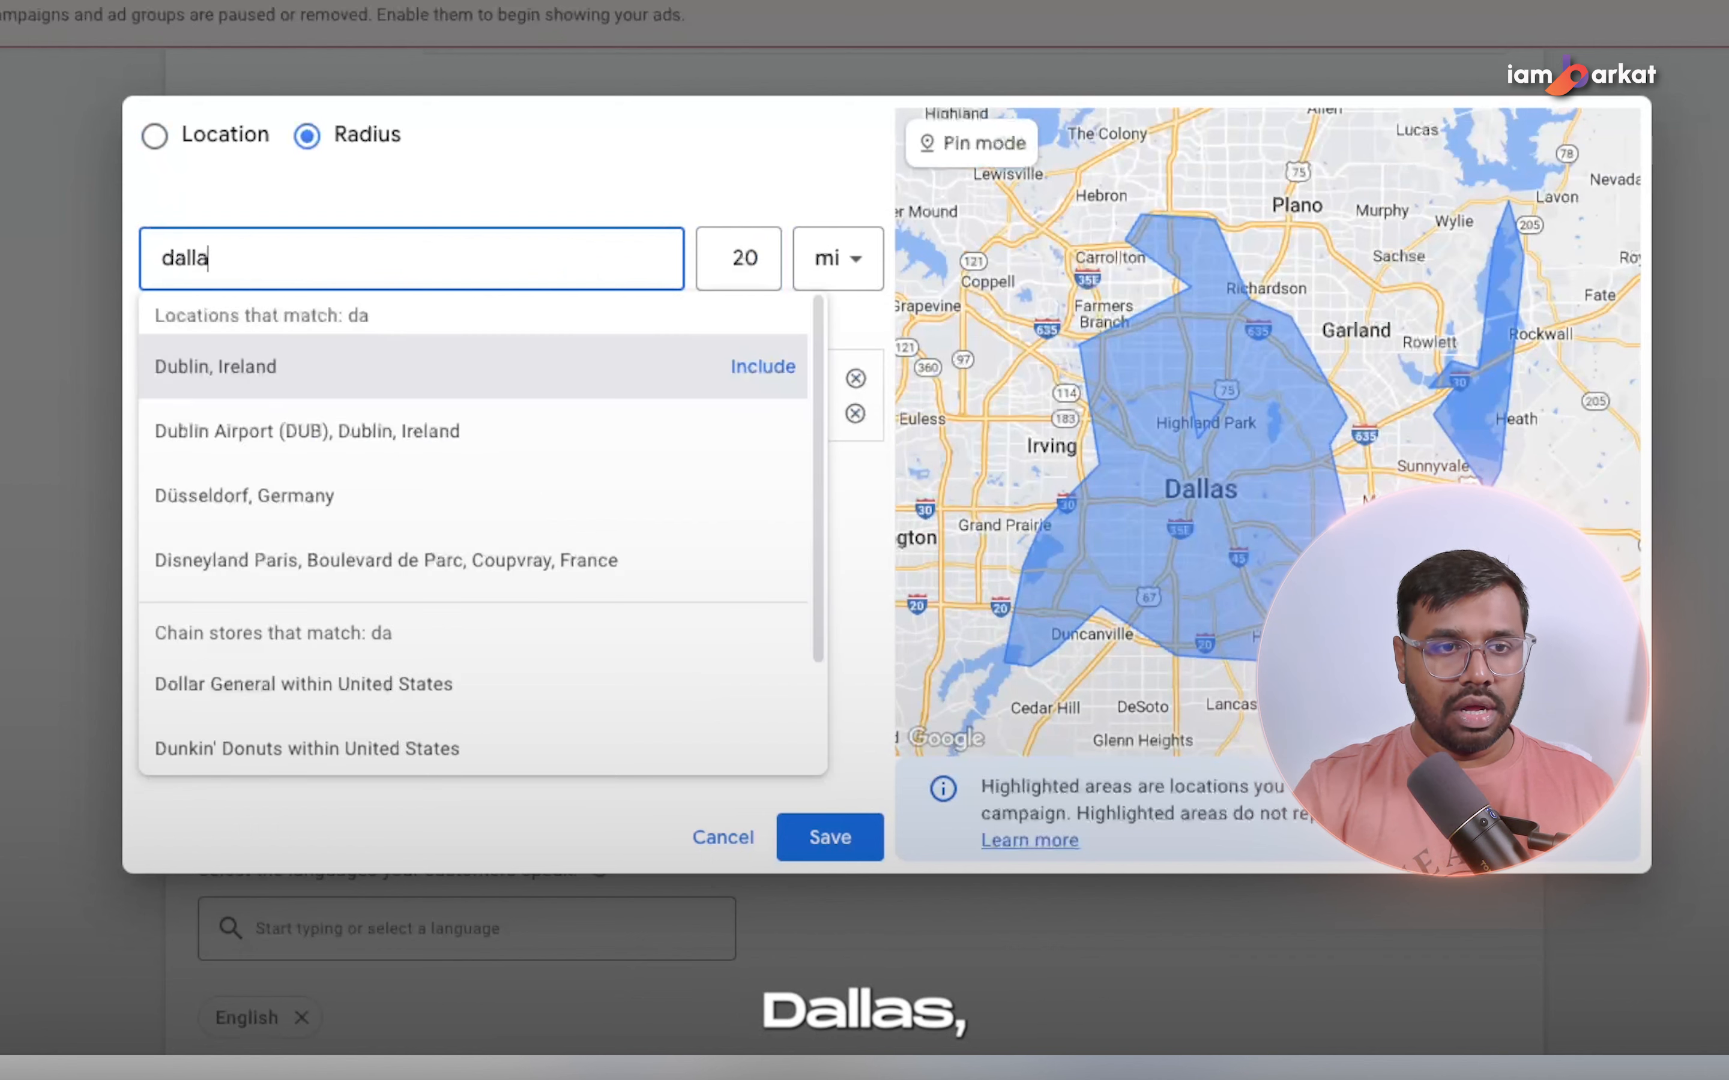
pyautogui.click(729, 385)
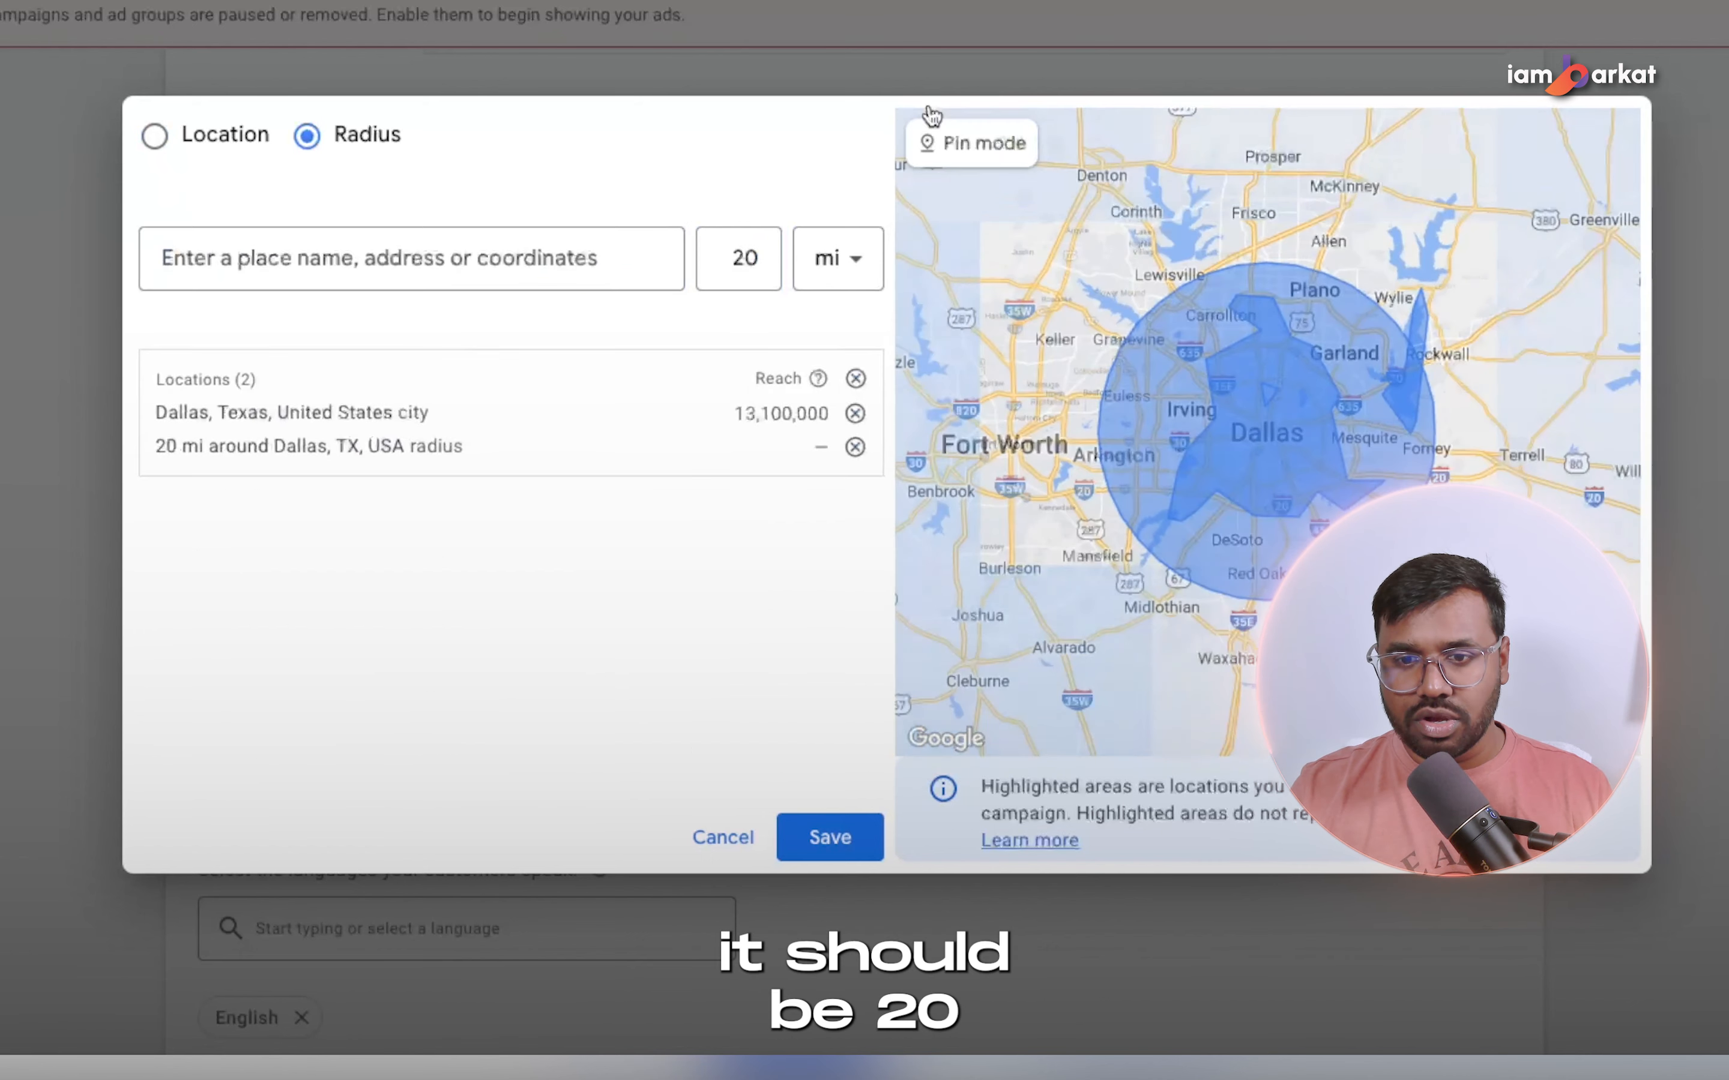
pyautogui.click(850, 836)
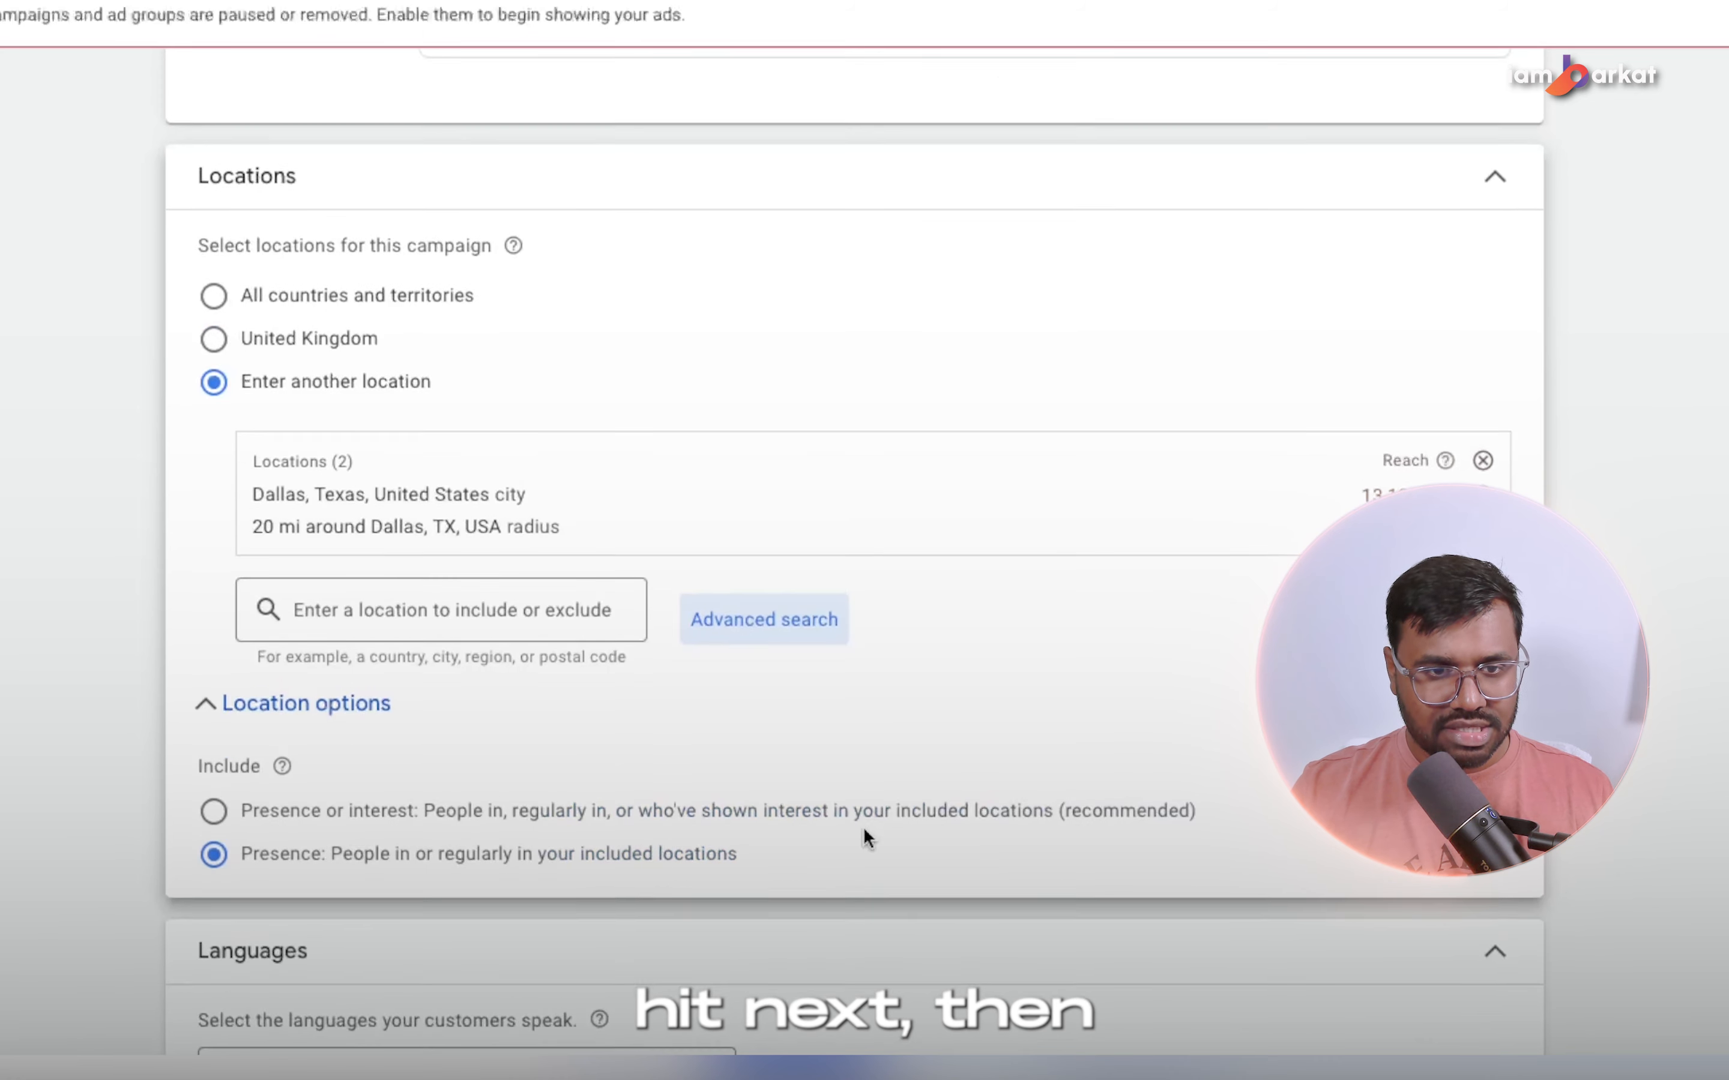
# Accept the remaining campaign settings and skip the AI keyword and asset generation.
pyautogui.scroll(-10, 864, 833)
pyautogui.click(1495, 1011)
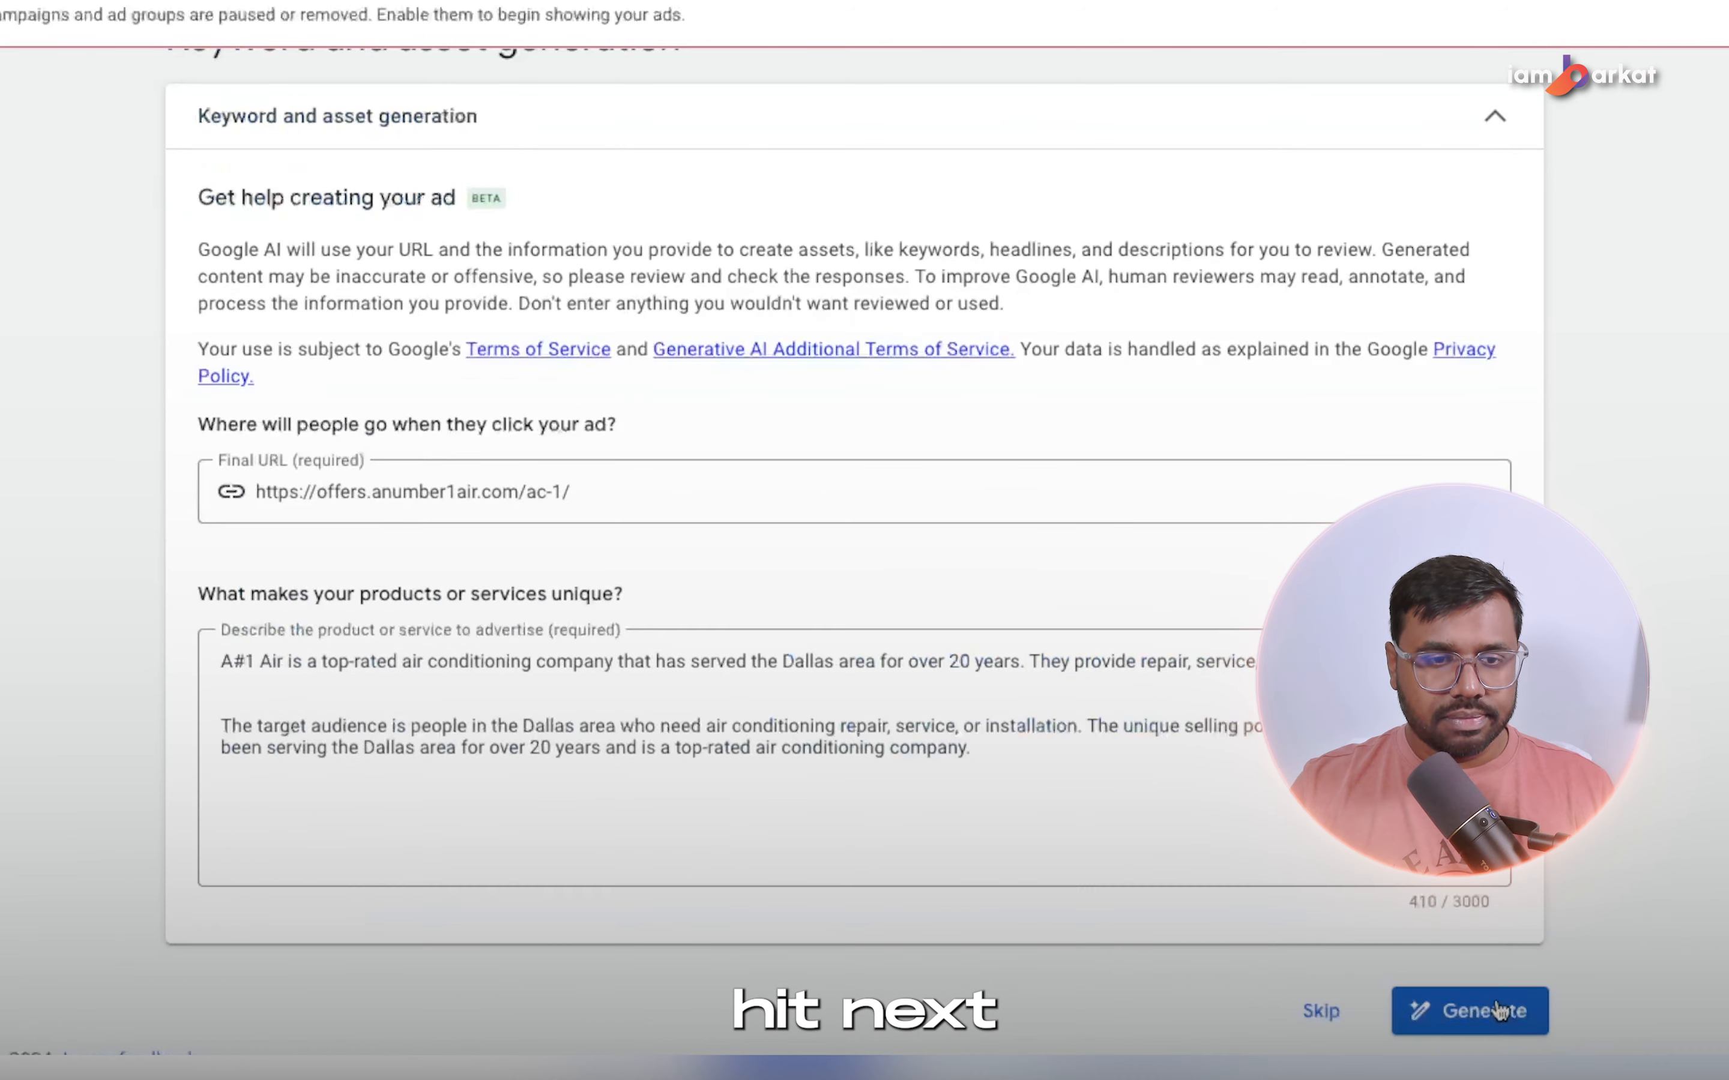
pyautogui.click(1320, 1012)
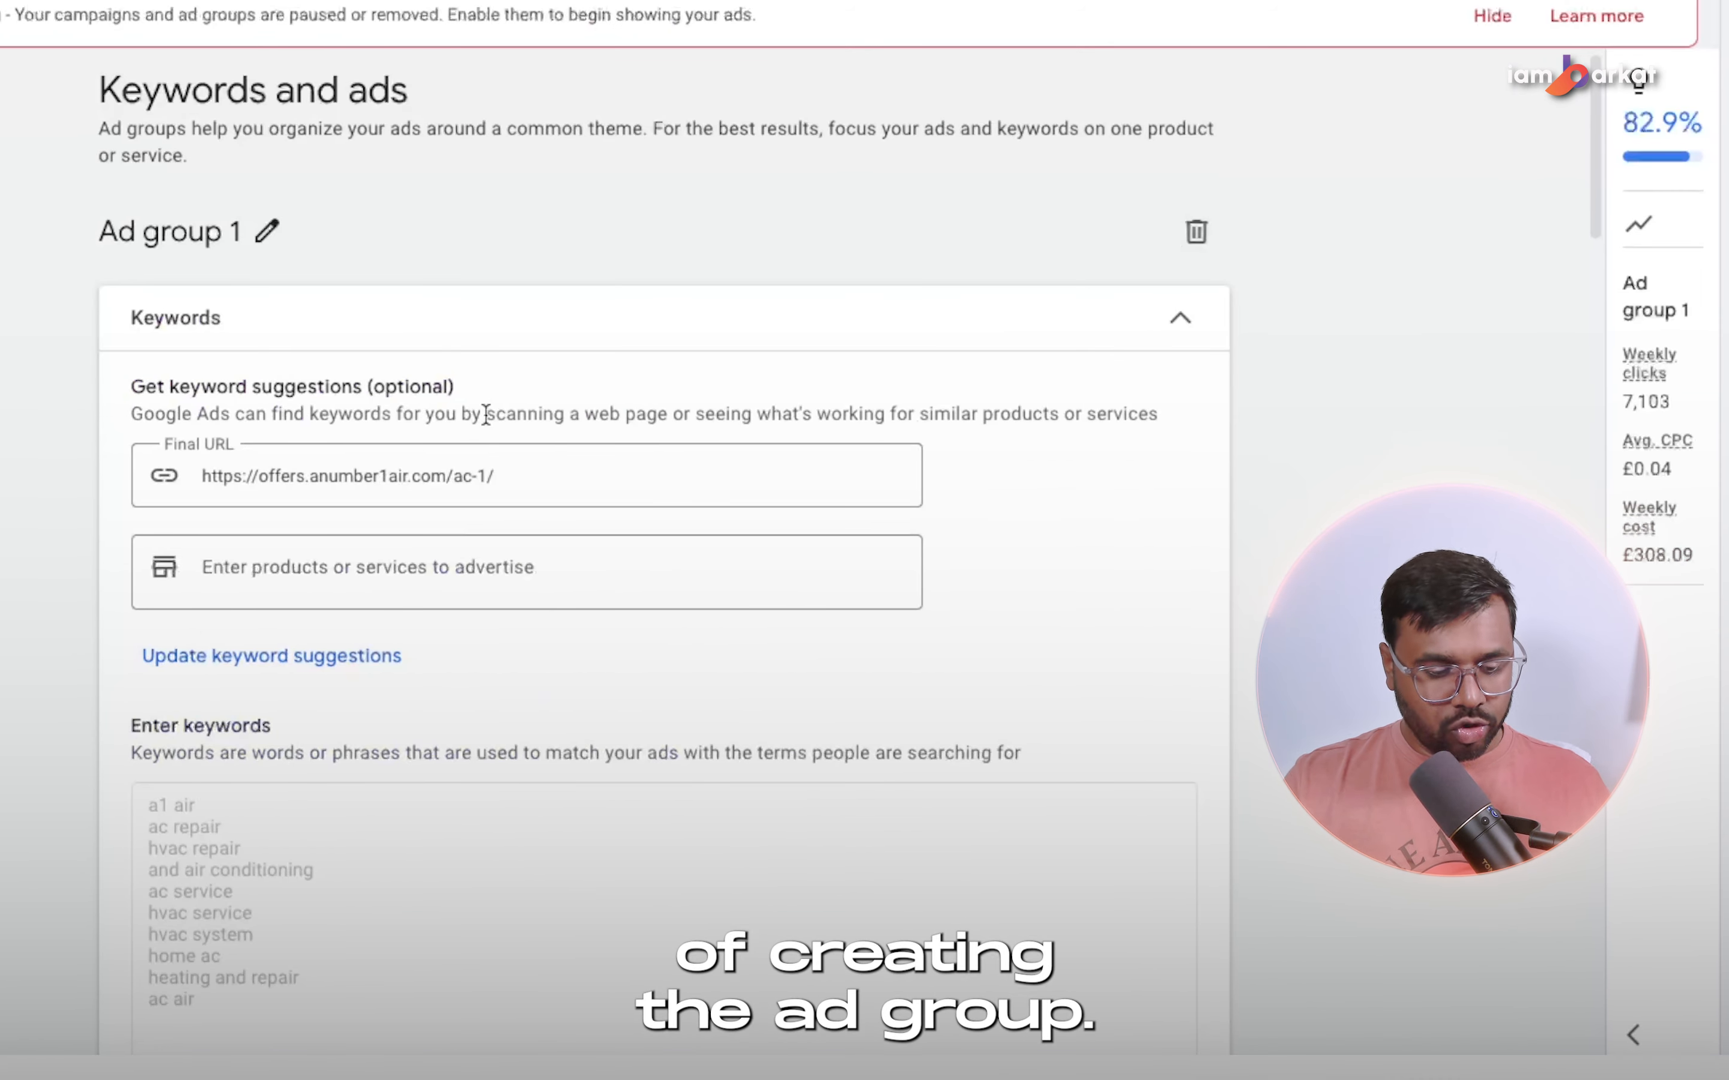
# Rename Ad group 1 as "ac repair dallas texas".
pyautogui.click(267, 232)
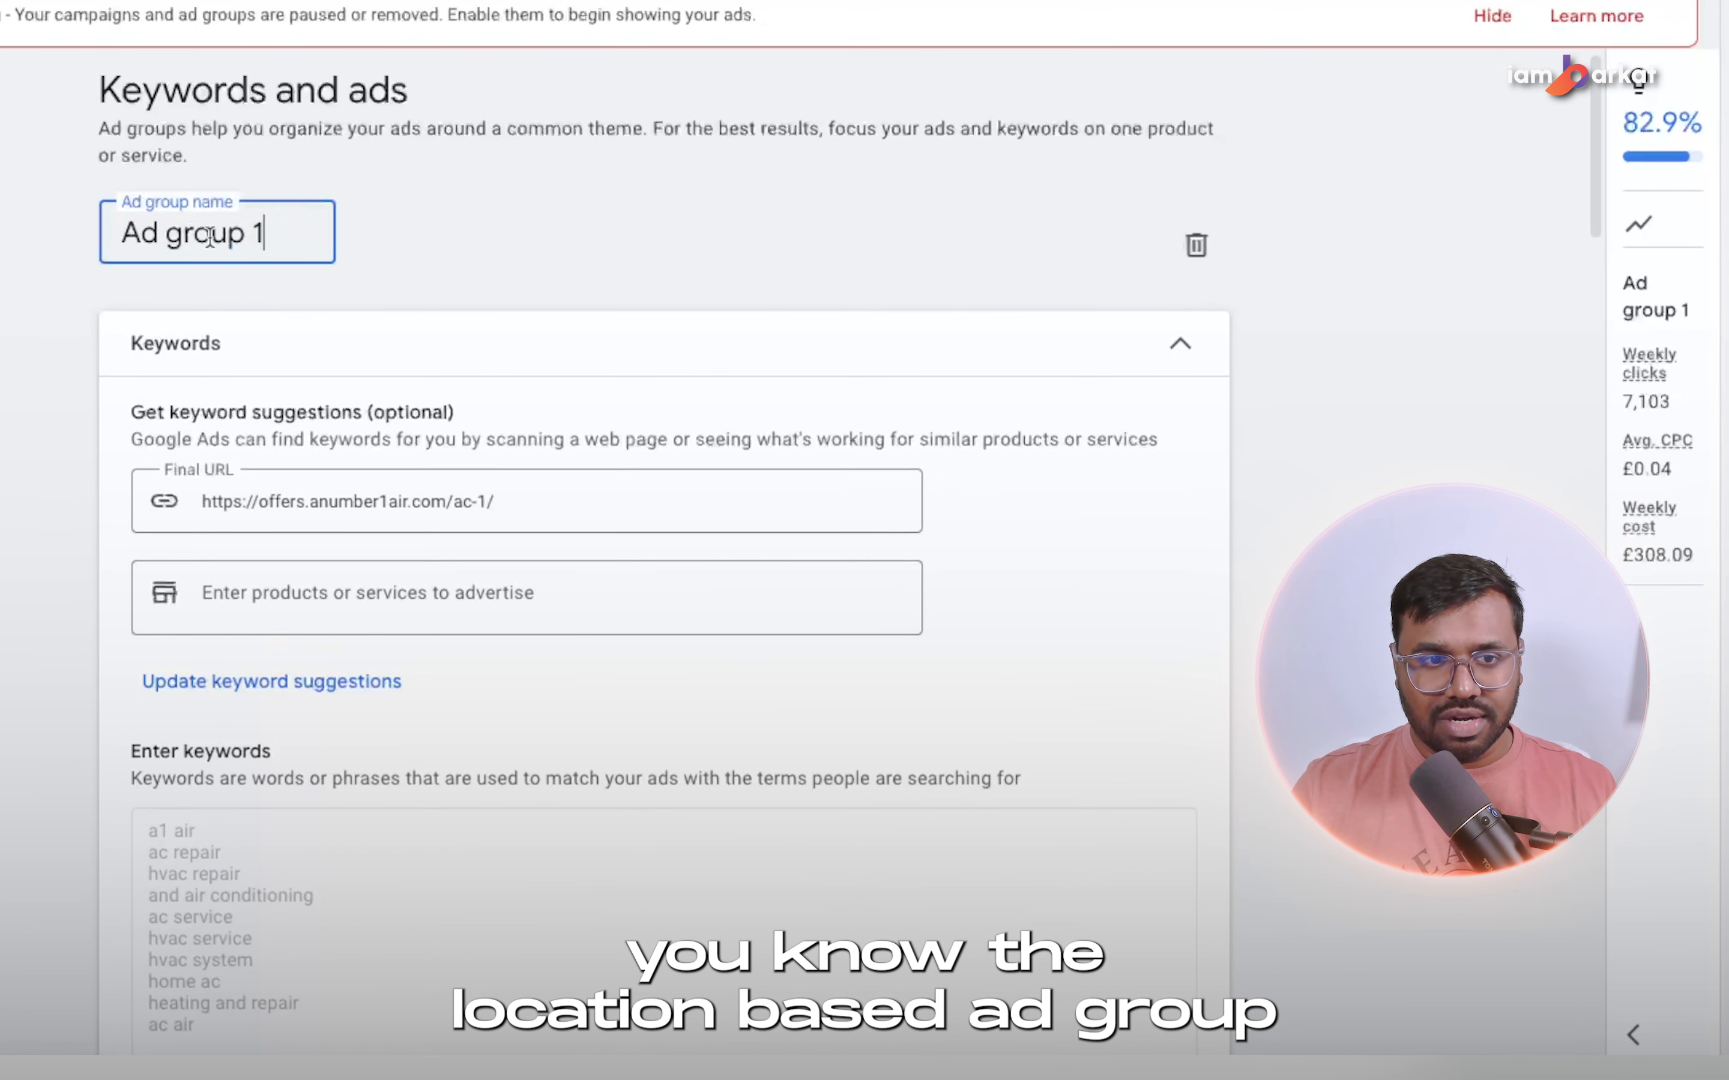
pyautogui.tripleClick(203, 205)
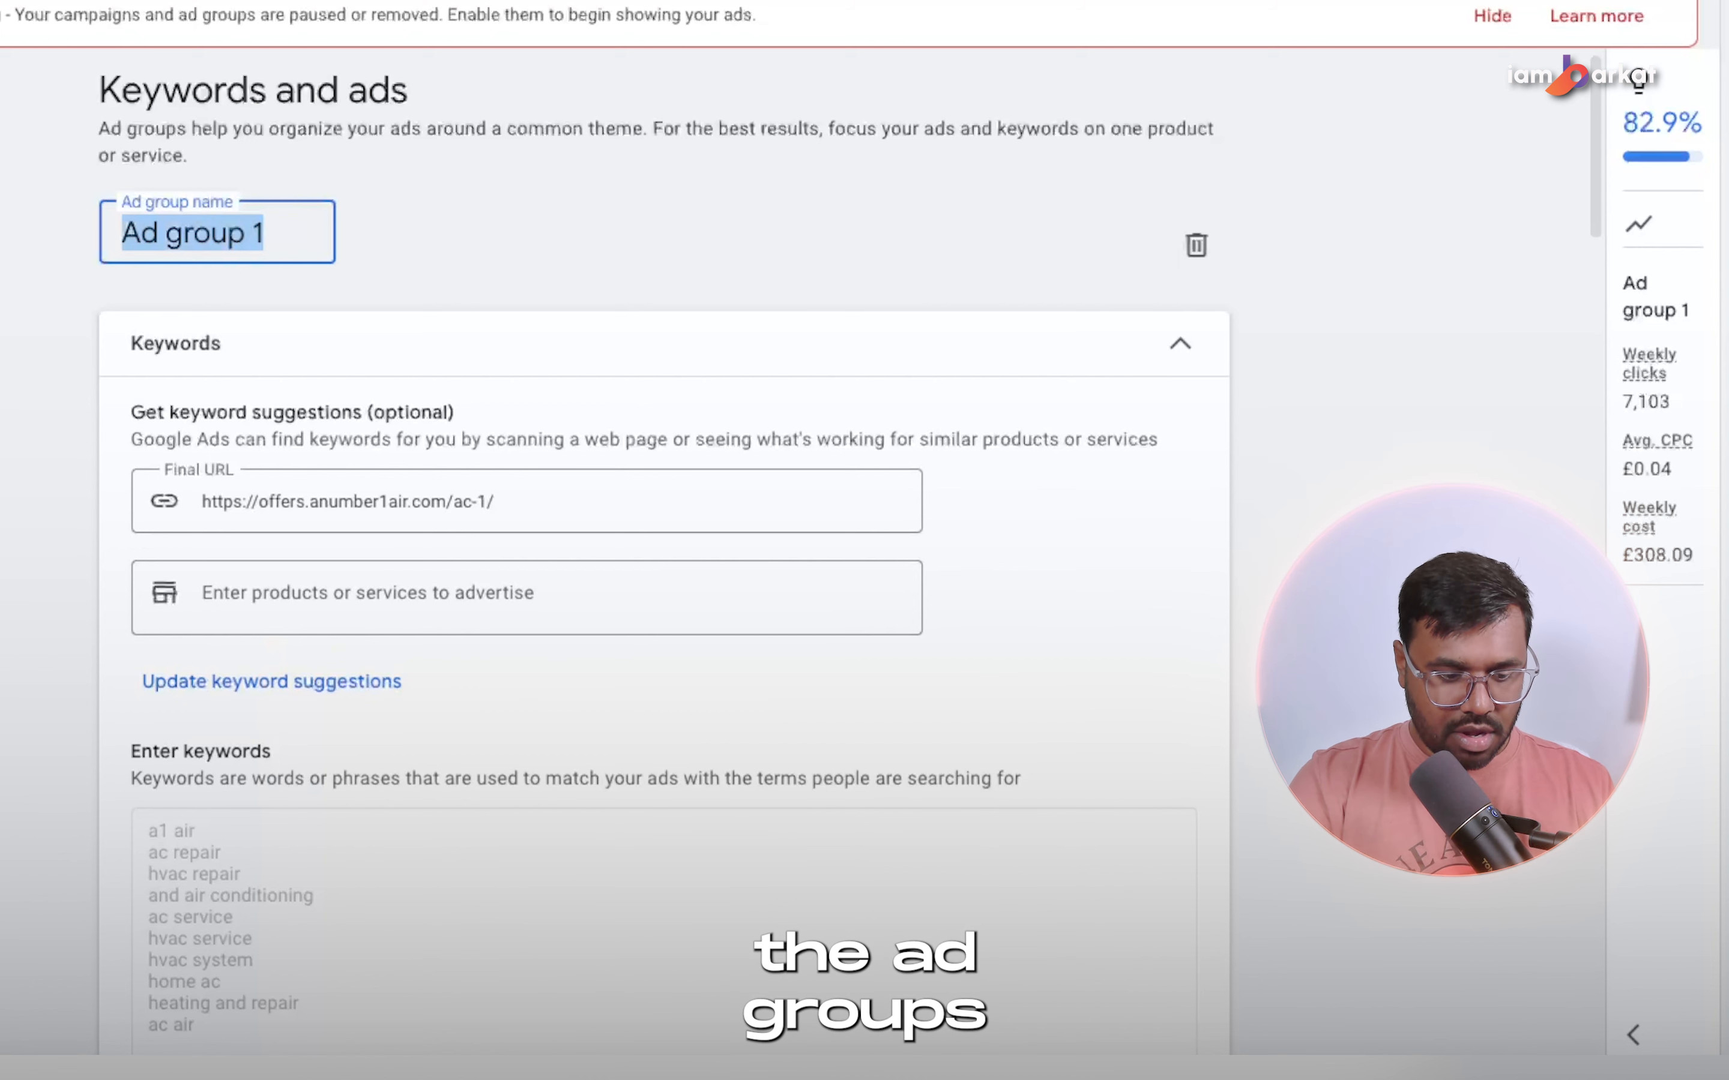
pyautogui.write('Dal')
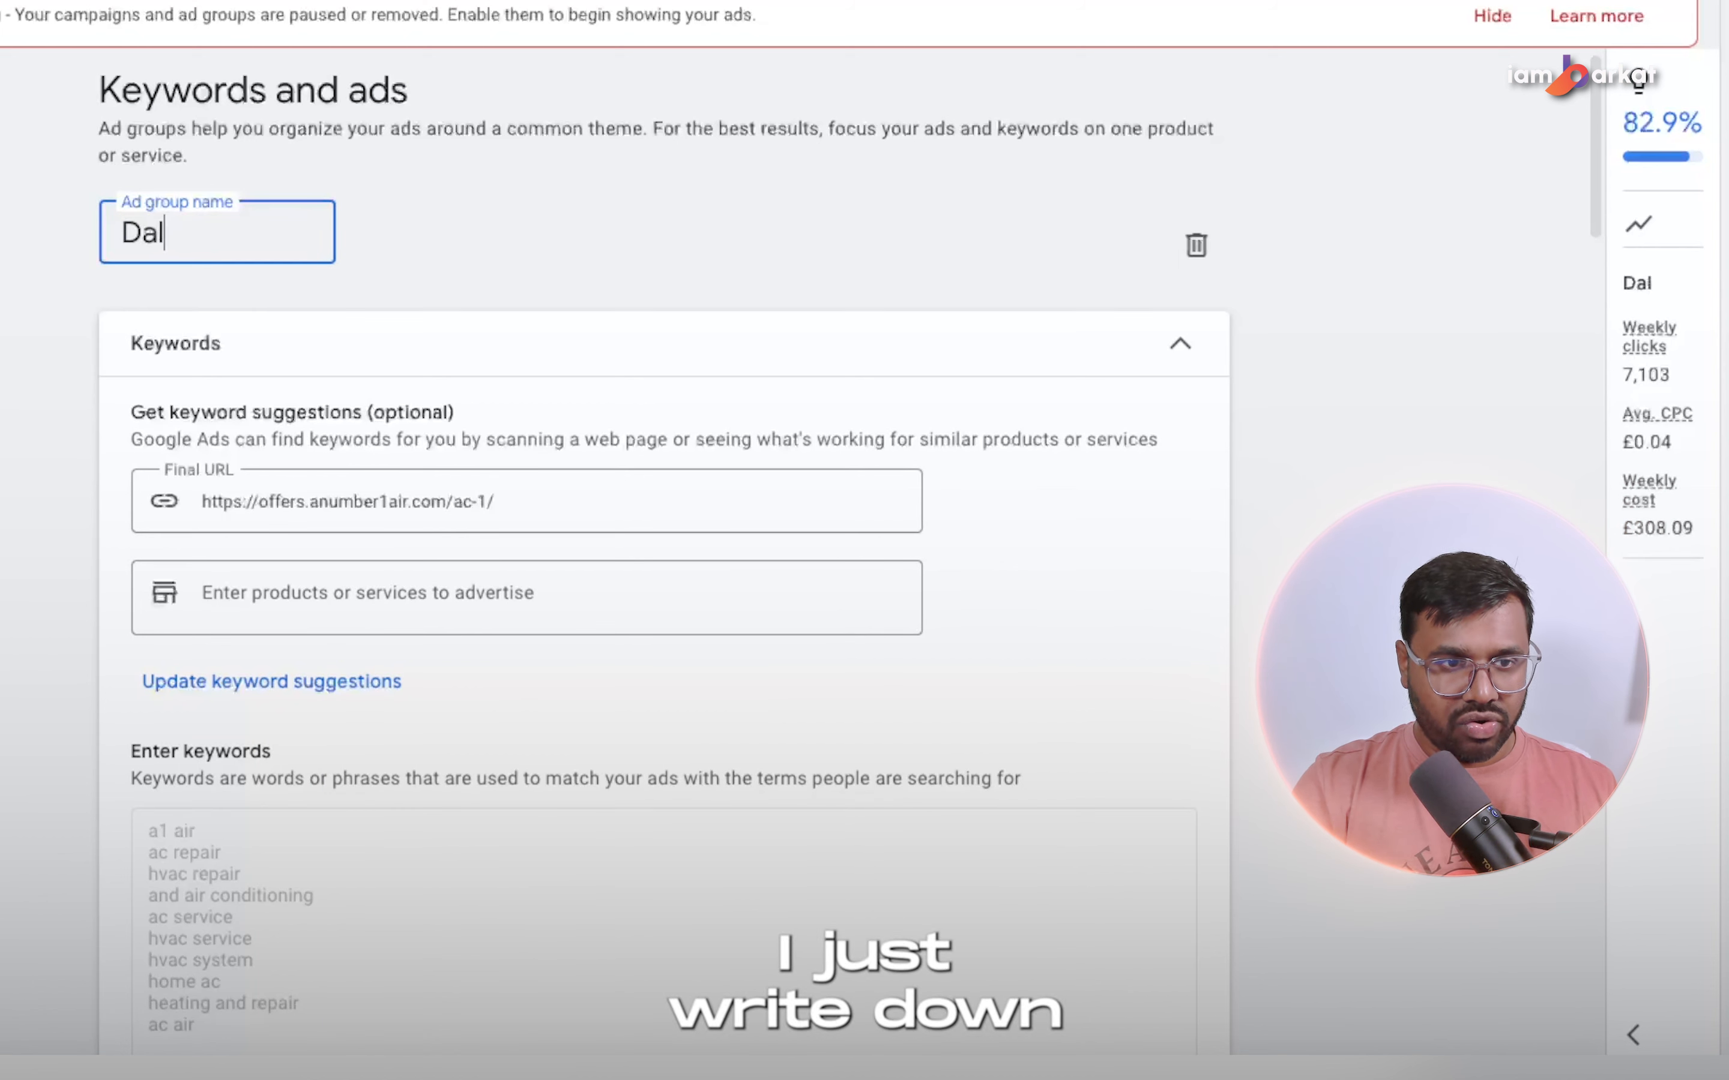
pyautogui.write('la')
pyautogui.press('BackSpace')
pyautogui.press('BackSpace')
pyautogui.press('BackSpace')
pyautogui.press('BackSpace')
pyautogui.press('BackSpace')
pyautogui.write('ac repair dallas texas')
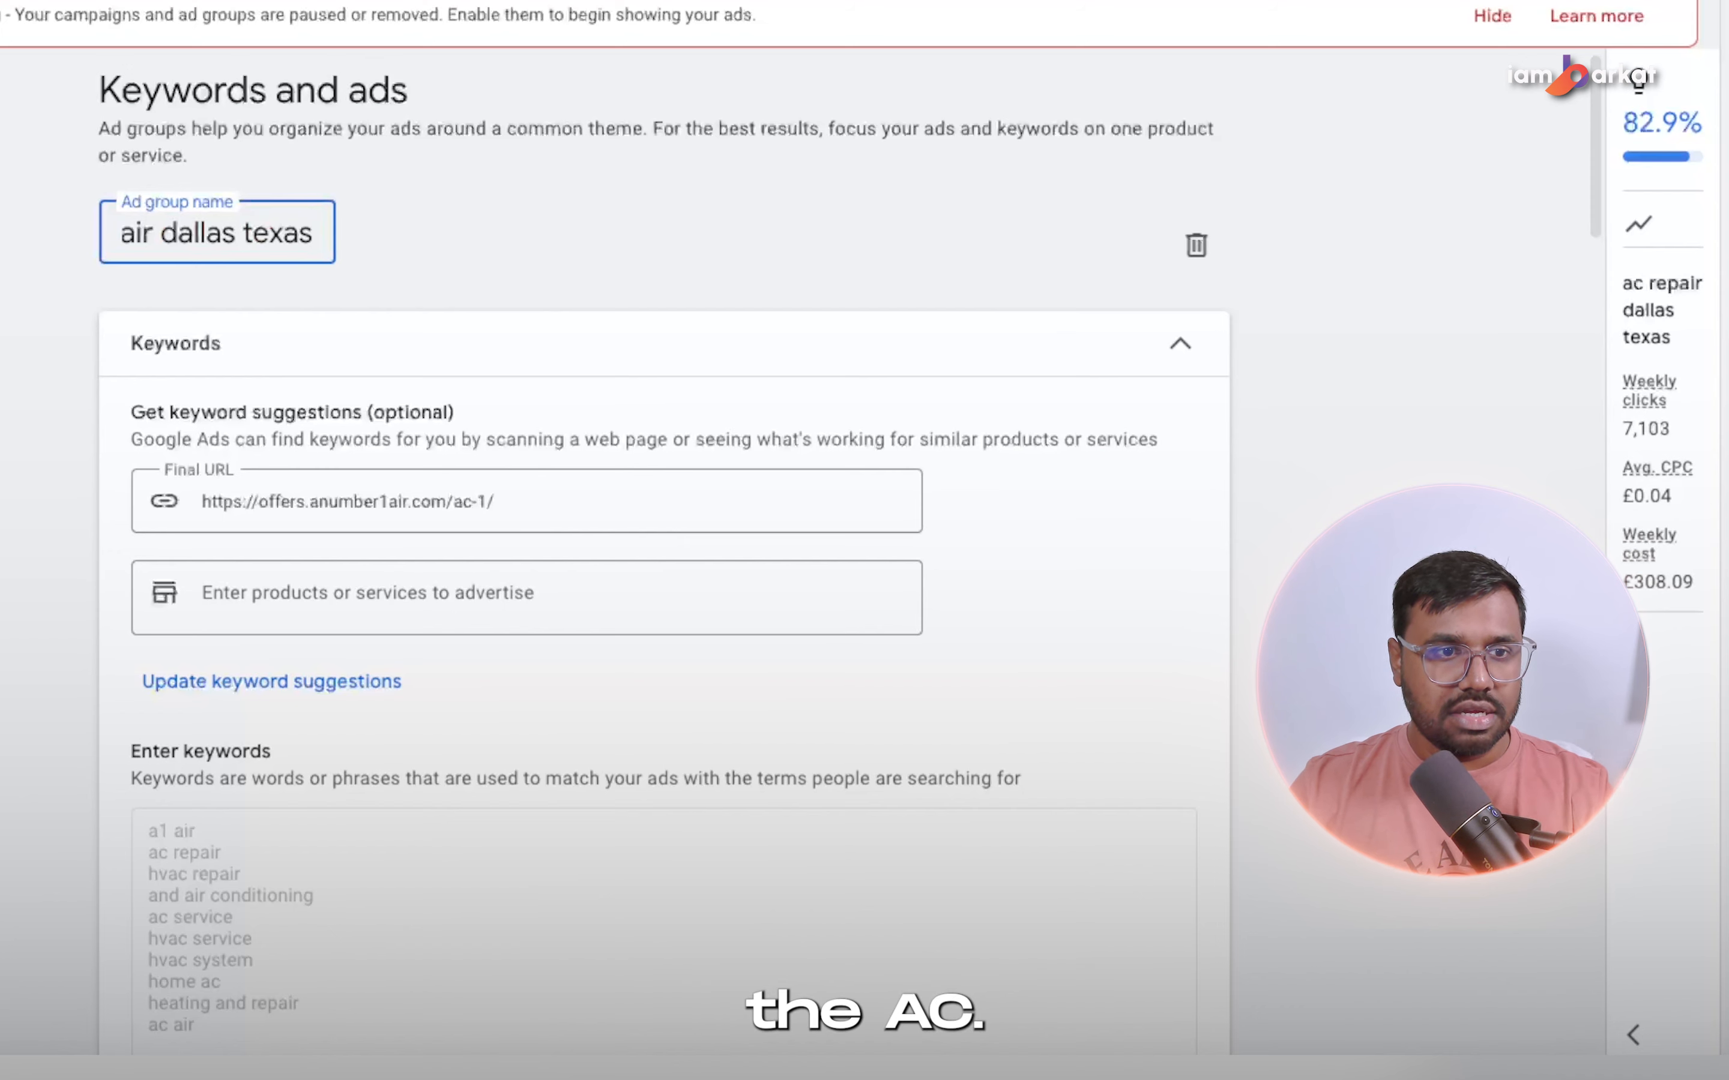
pyautogui.click(96, 247)
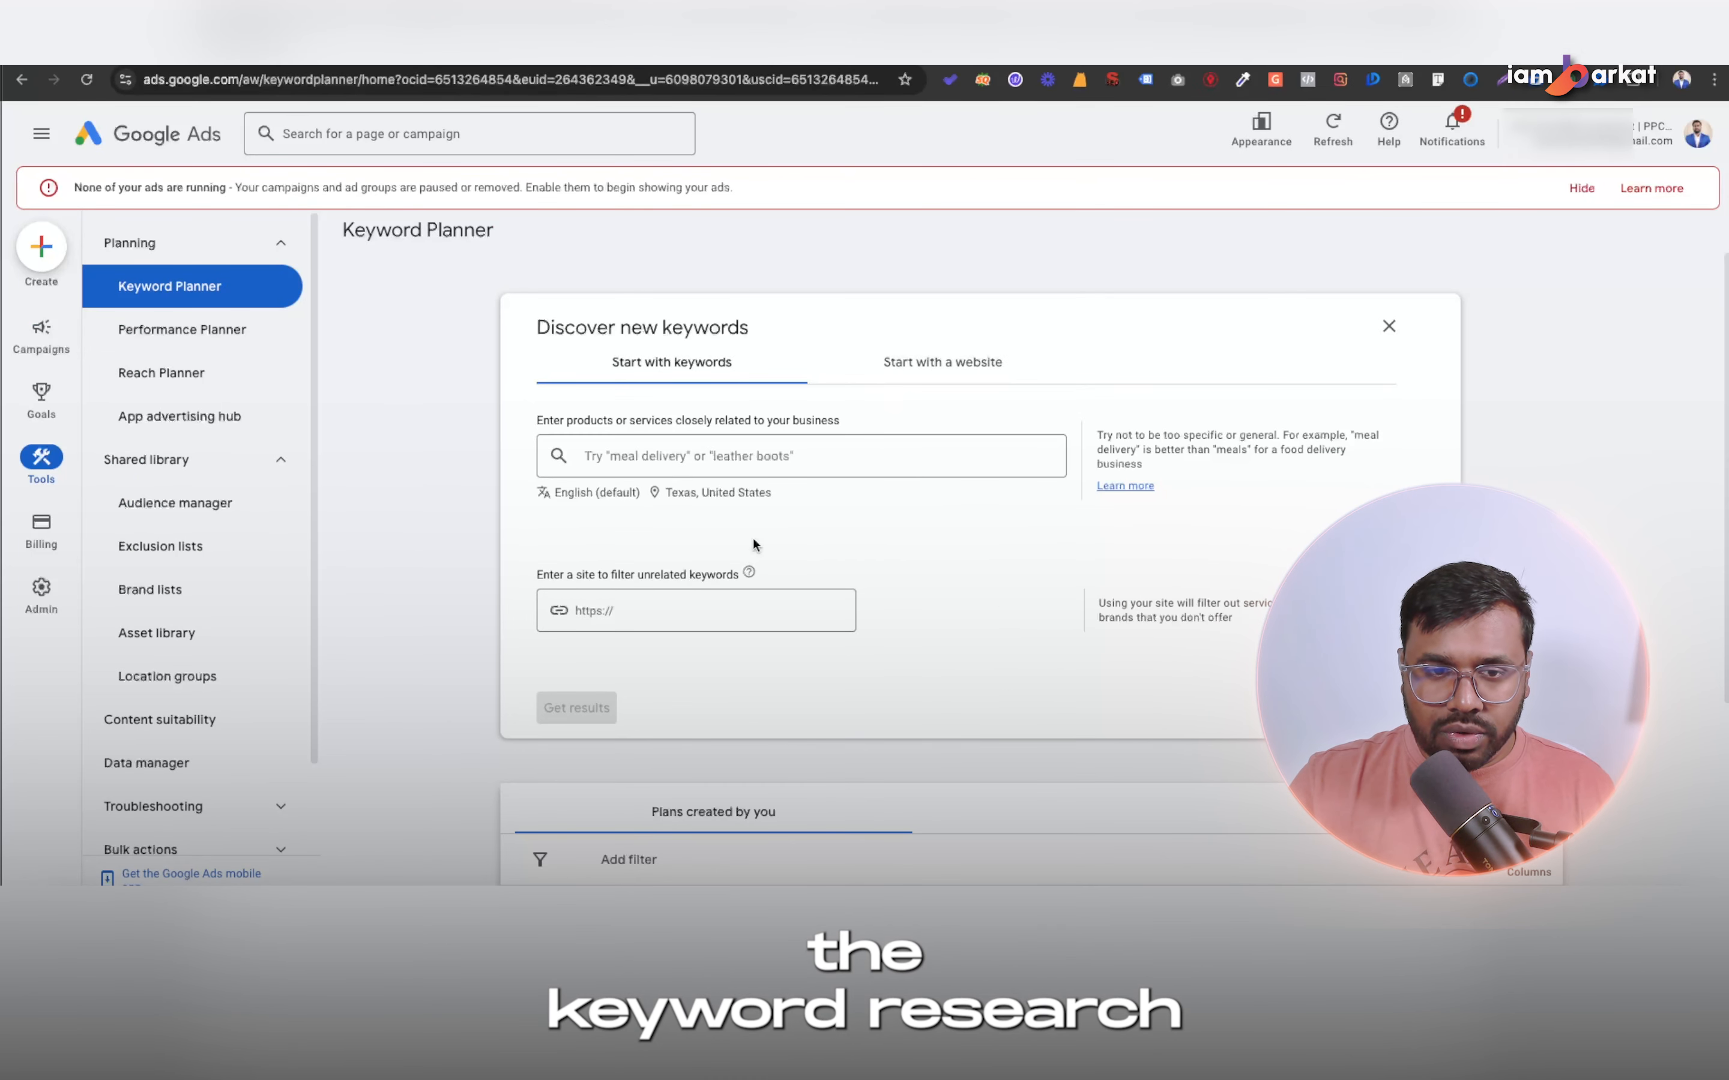
# In Keyword Planner, keep Texas, United States as the location and get keyword ideas for "ac repair dallas texas".
pyautogui.click(711, 493)
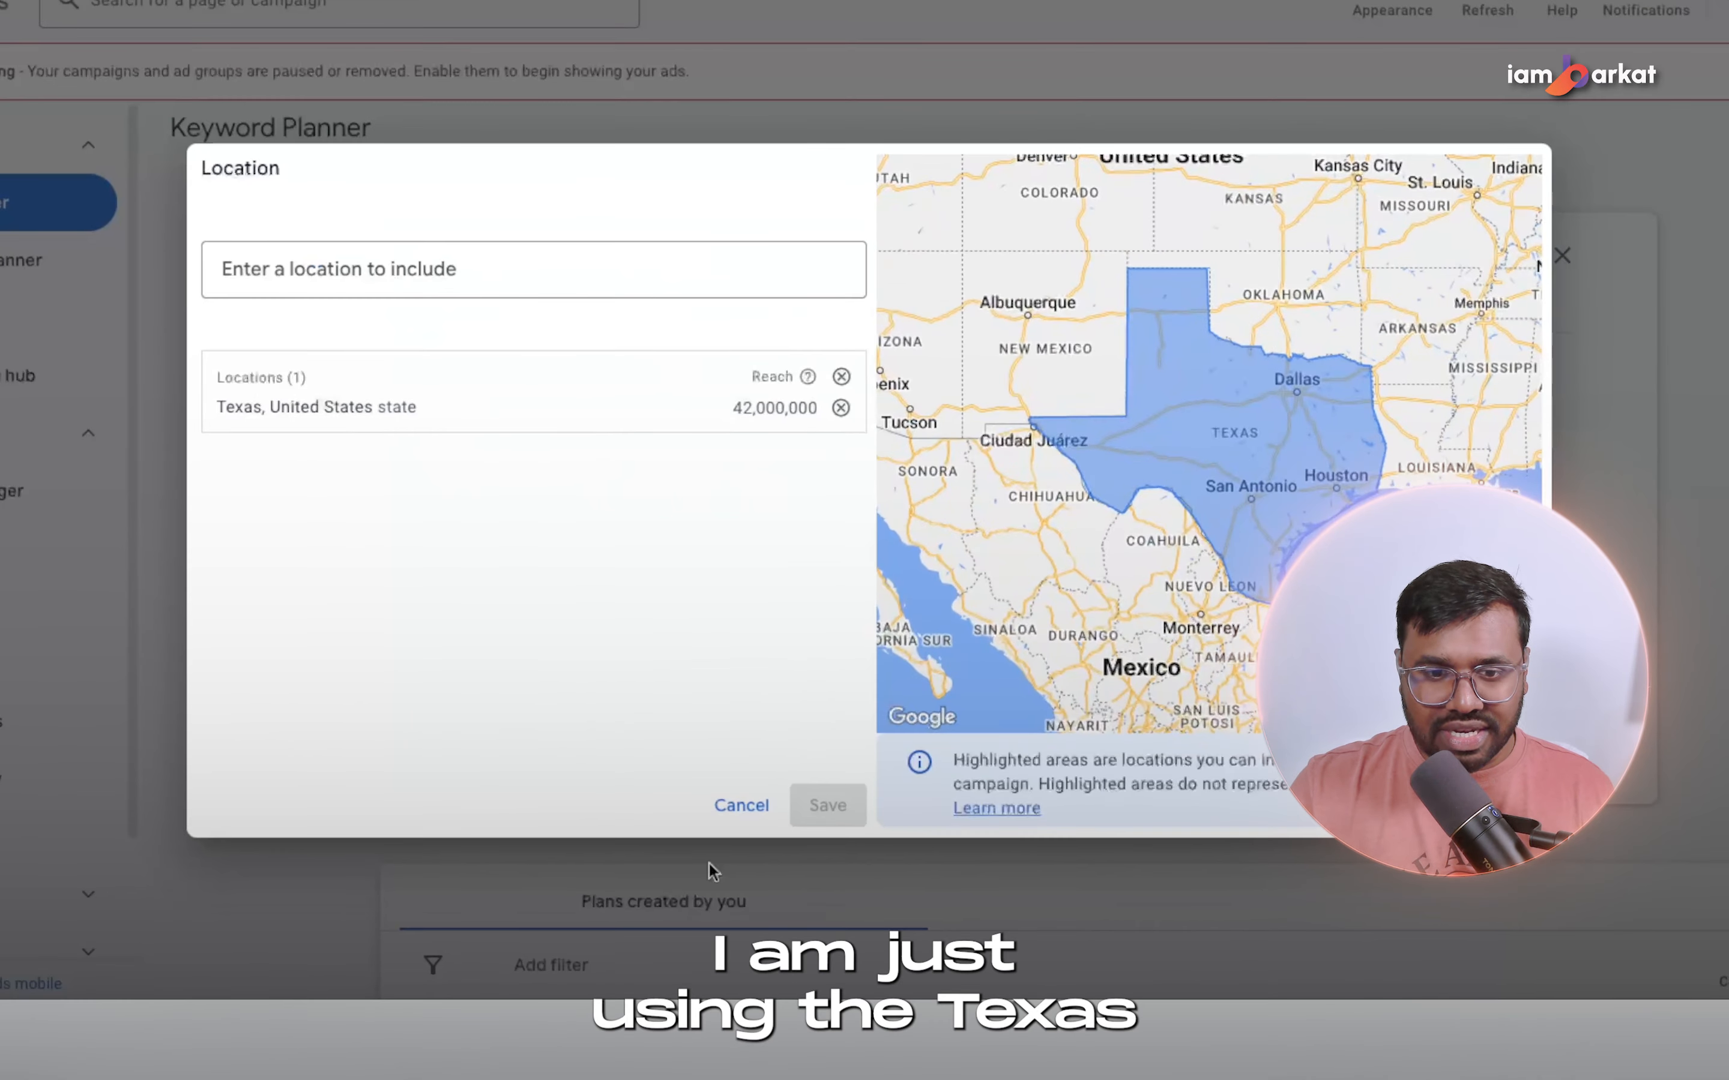
pyautogui.click(736, 803)
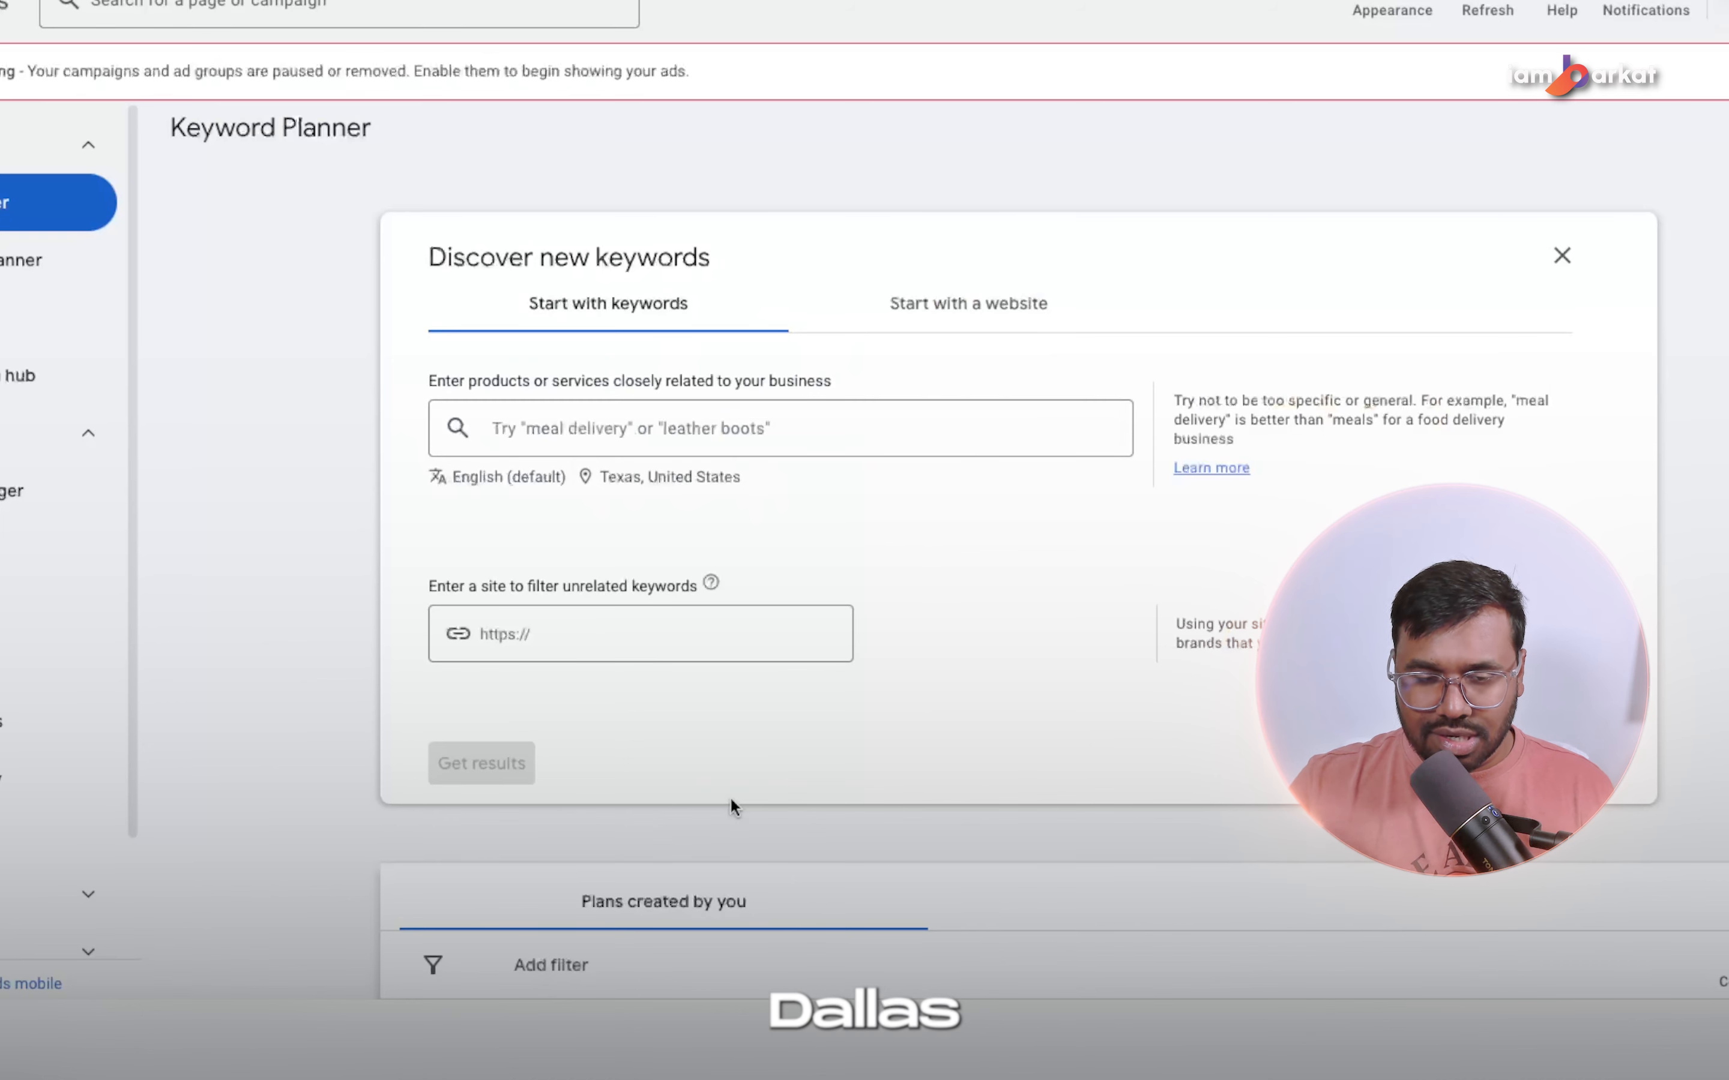
pyautogui.click(704, 428)
pyautogui.write('ac repair dallas texas')
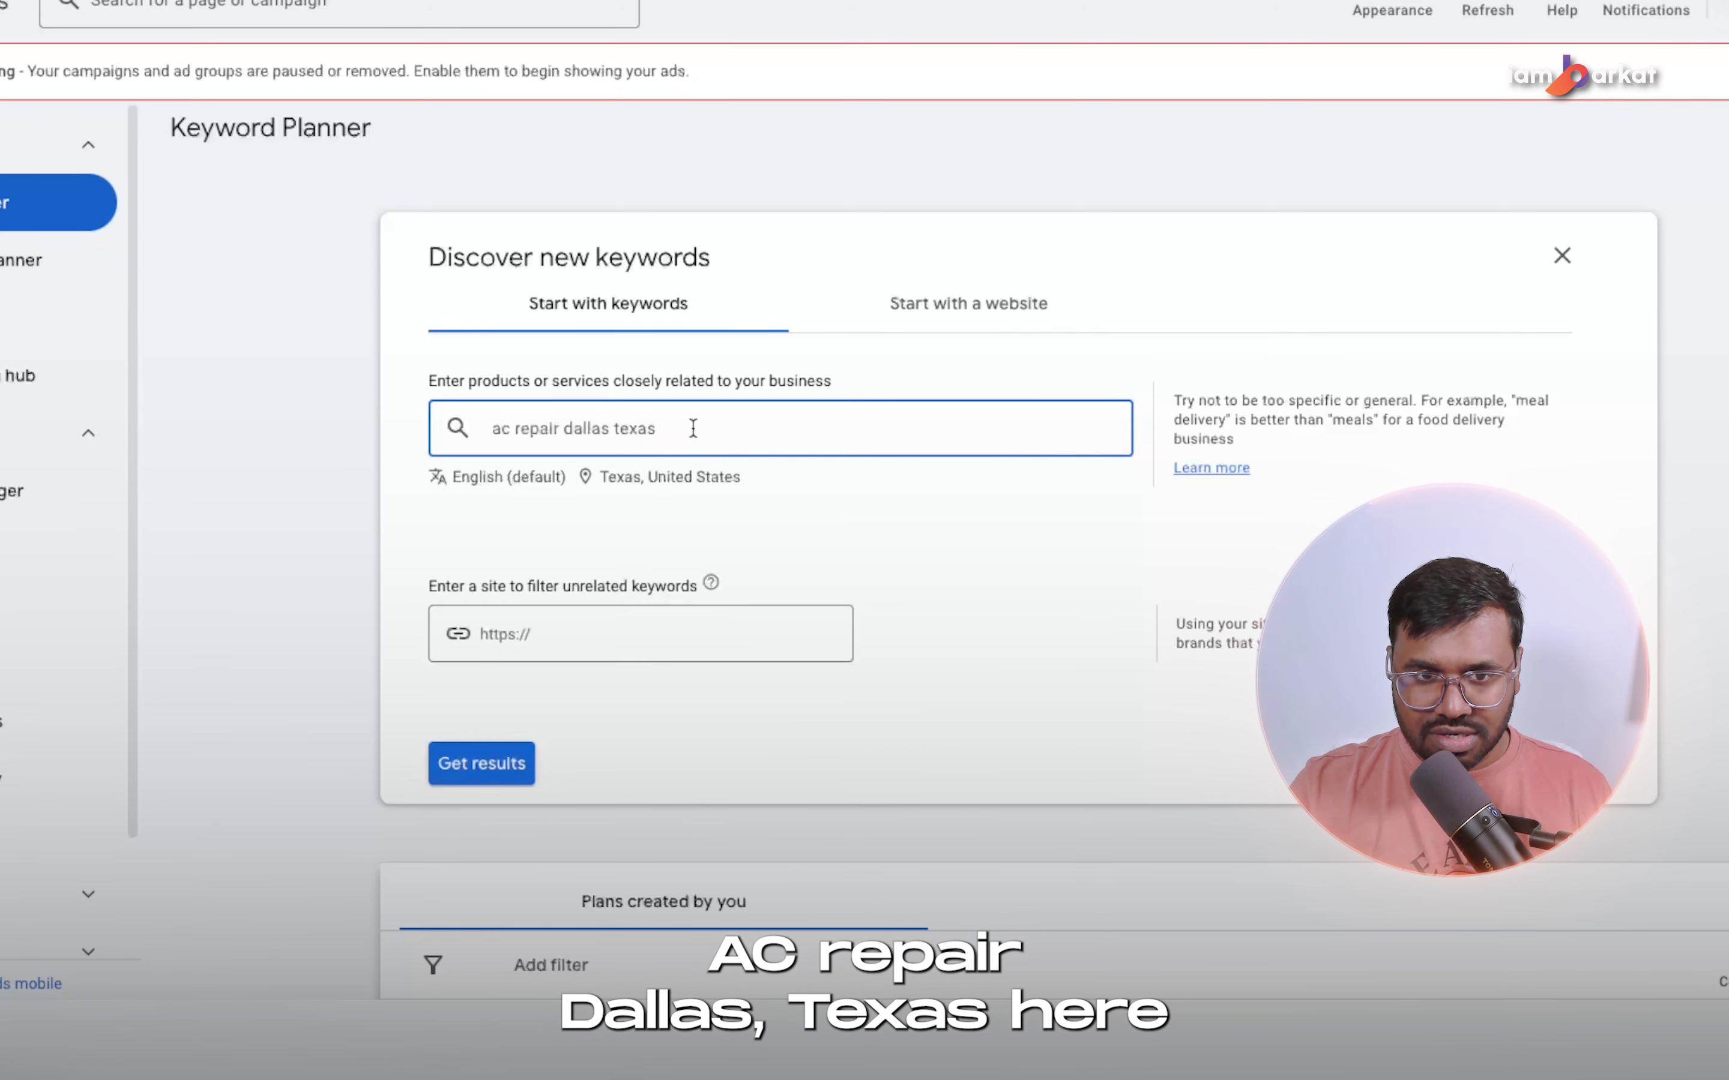
pyautogui.press('Return')
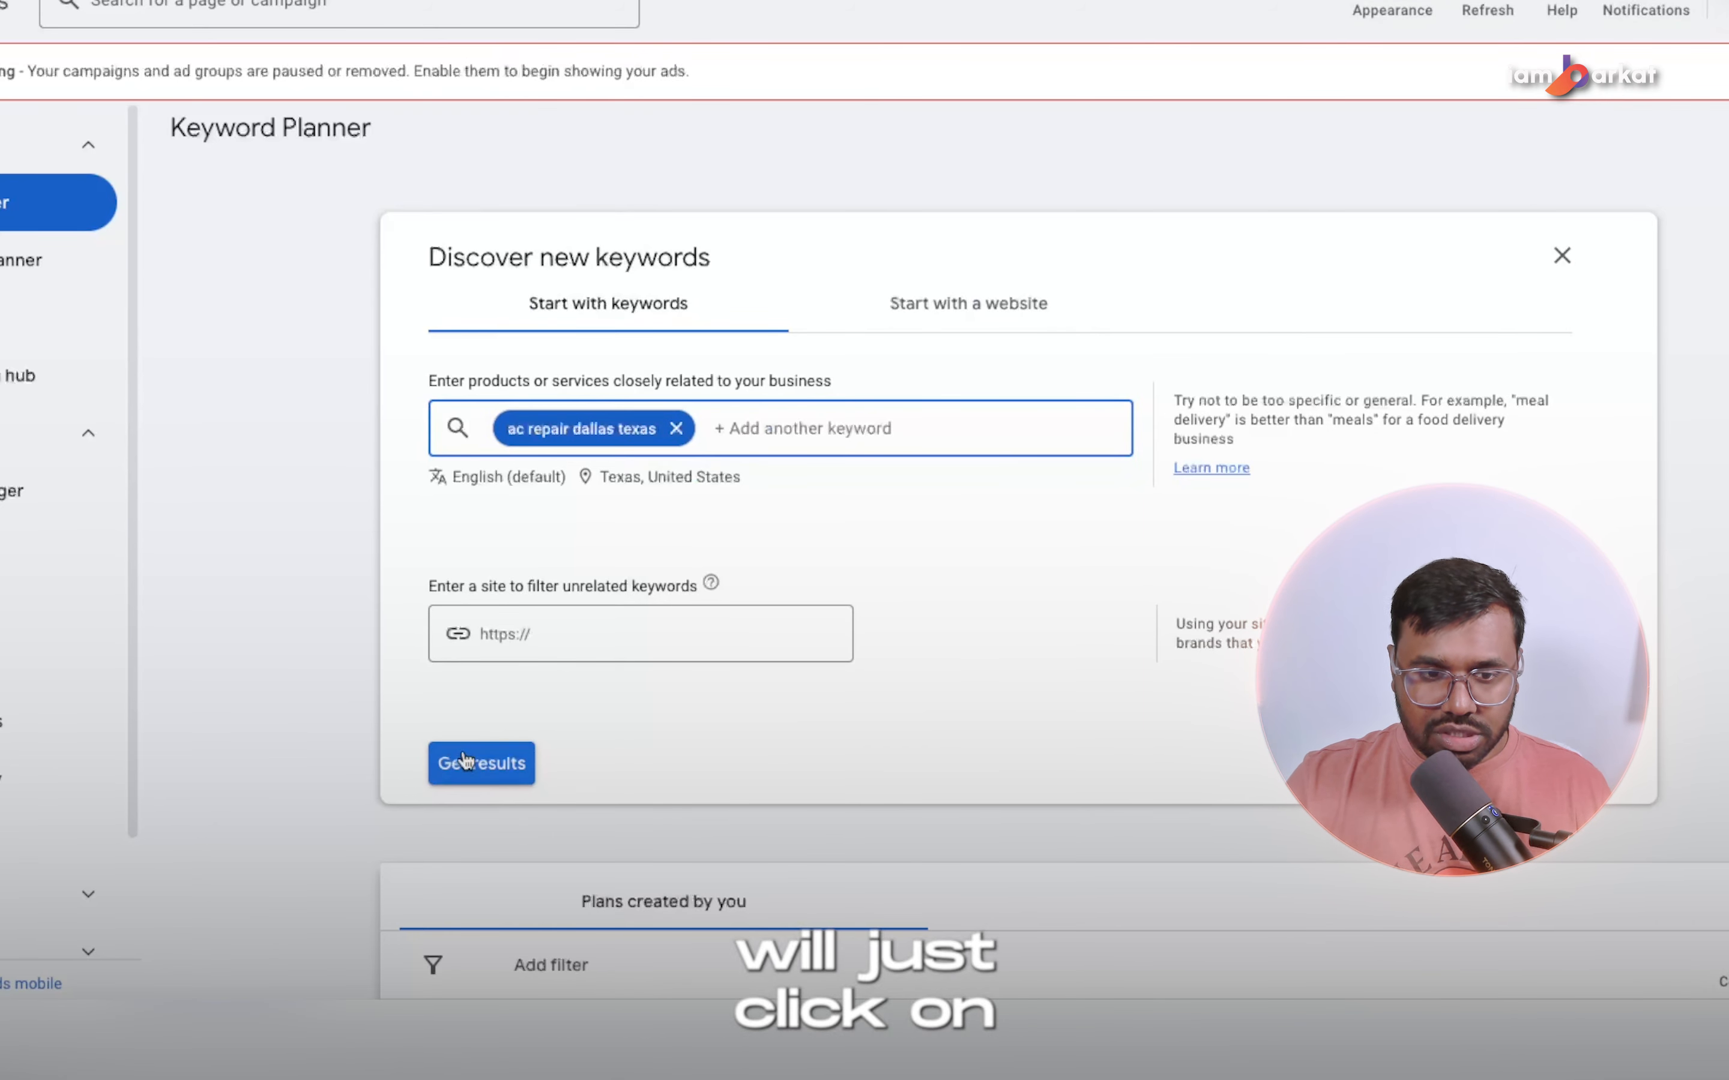
pyautogui.click(464, 763)
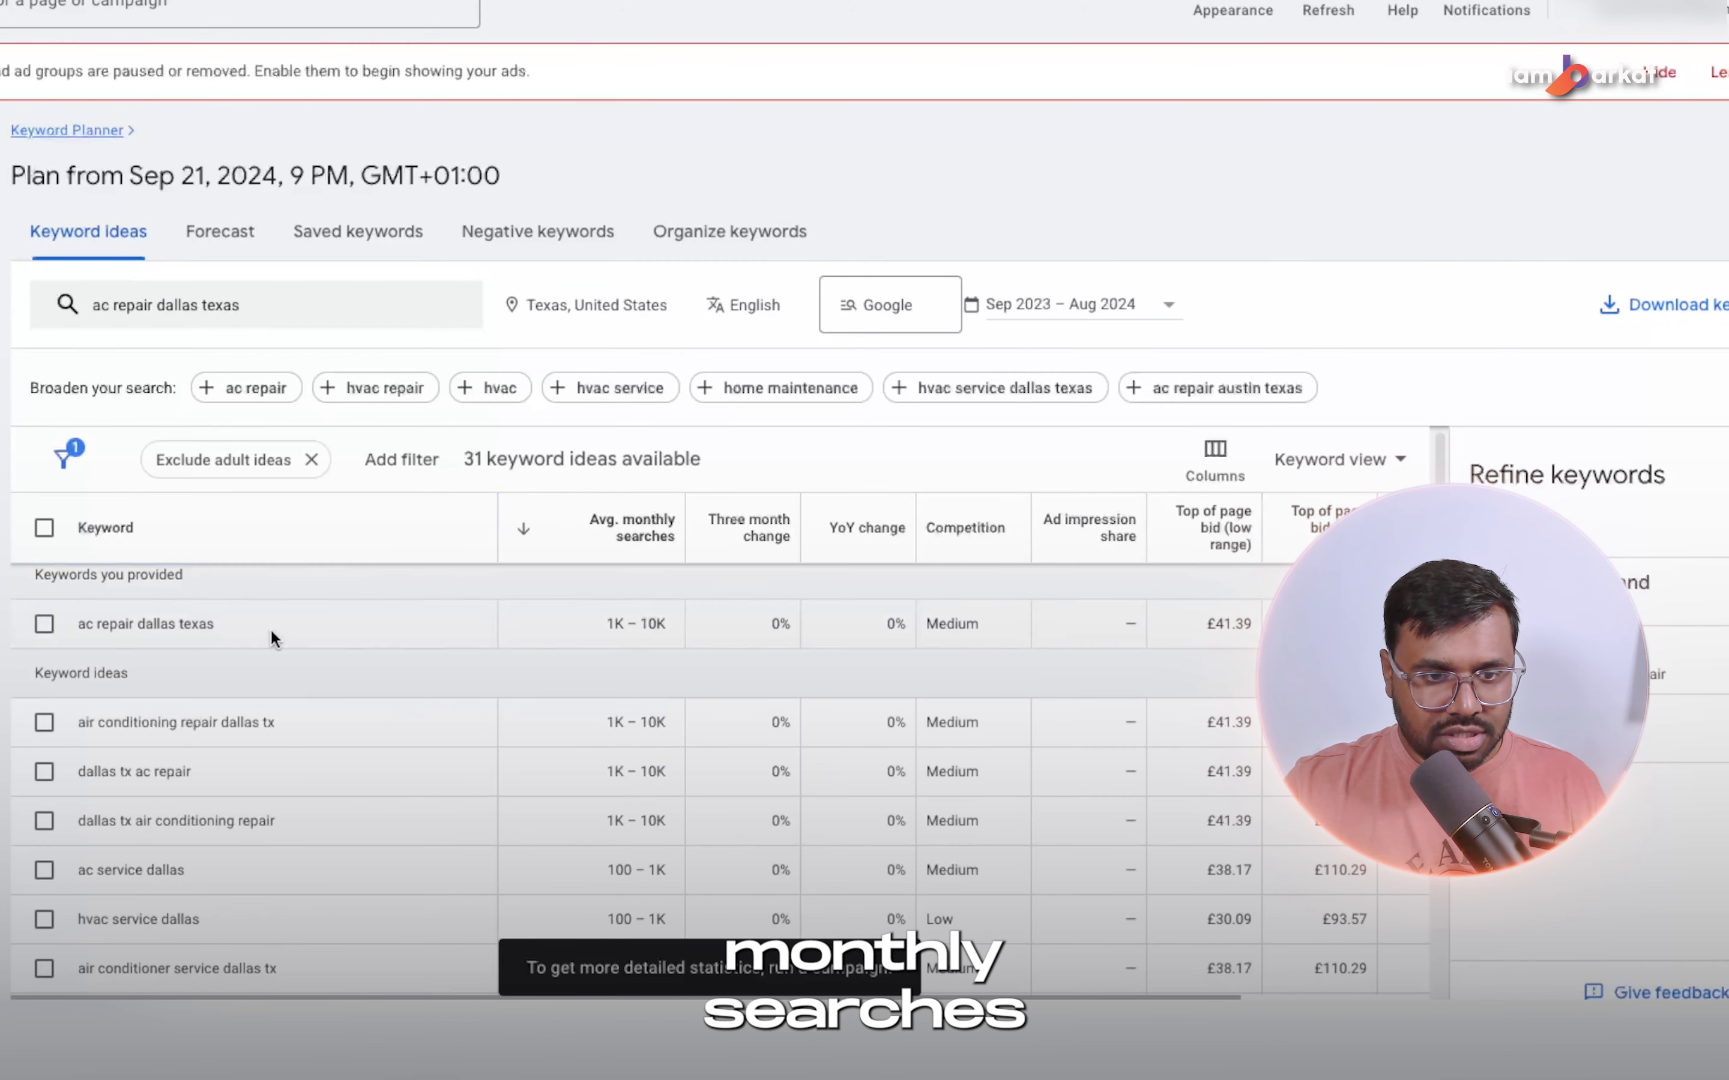
# Select the keywords ac repair dallas texas, air conditioning repair dallas tx, dallas tx ac repair, dallas tx air conditioning repair and ac service dallas.
pyautogui.scroll(-5, 184, 700)
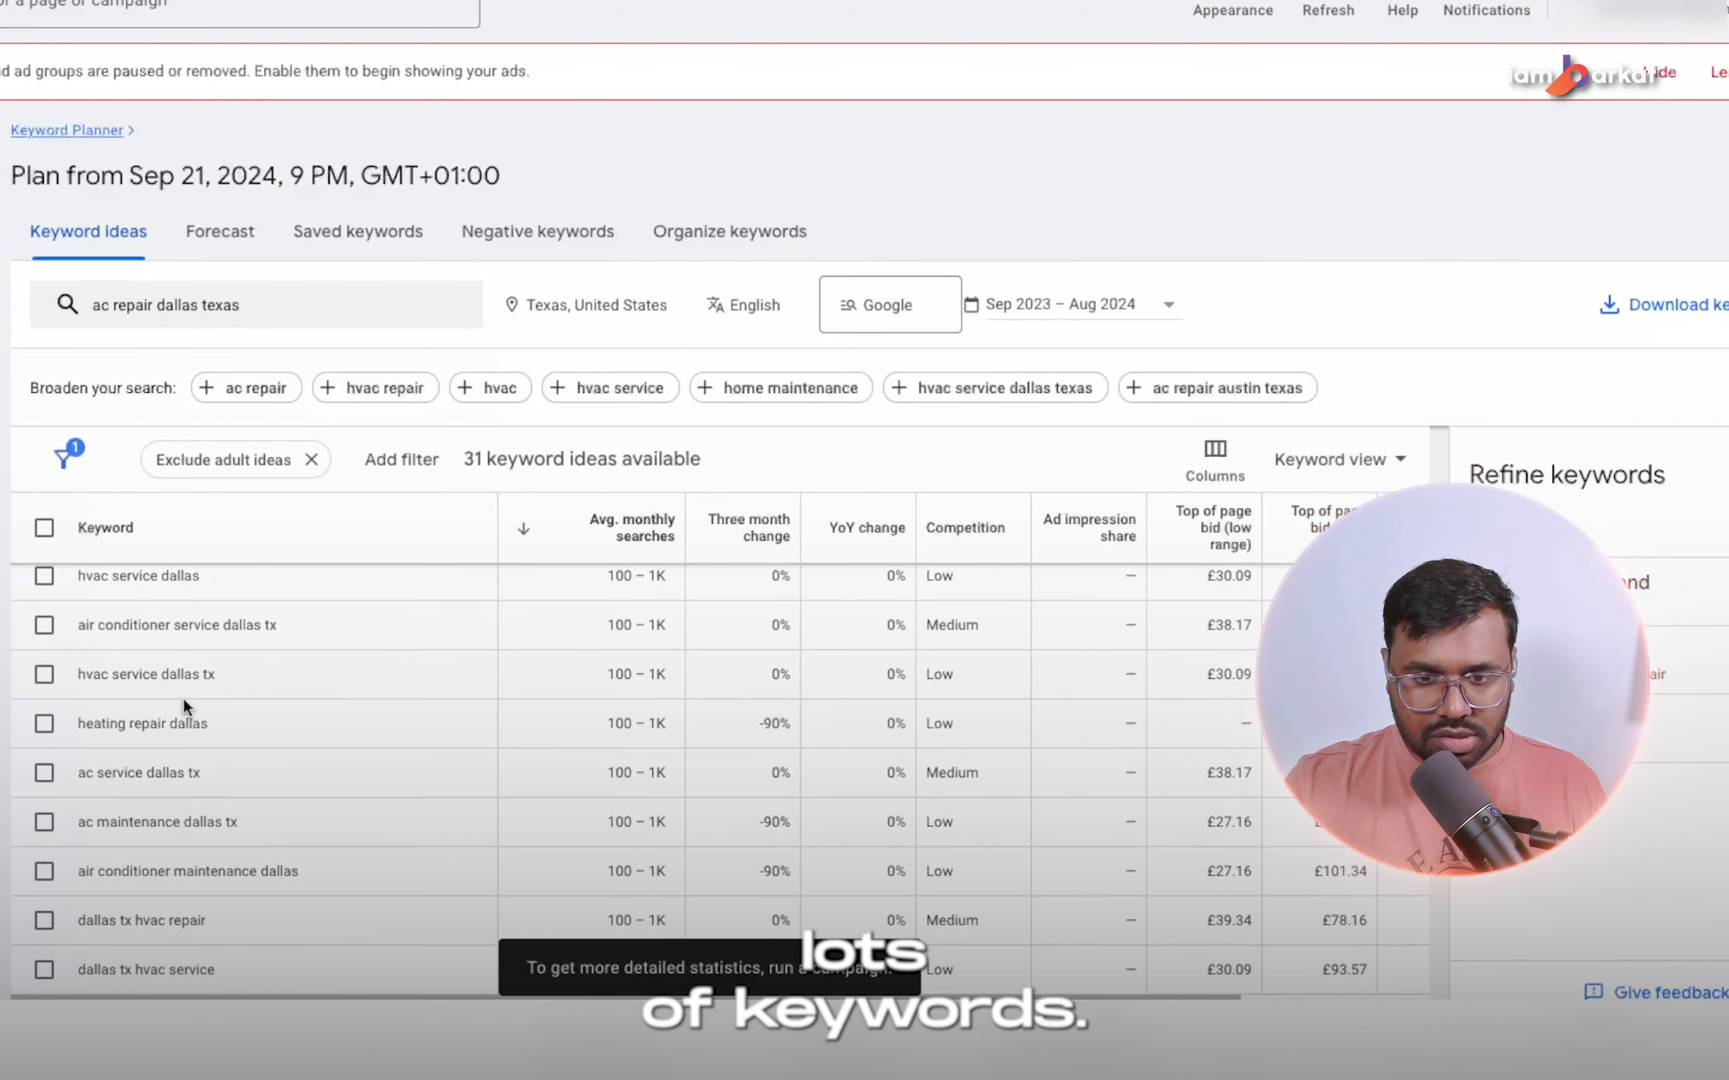
pyautogui.scroll(5, 184, 701)
pyautogui.click(43, 638)
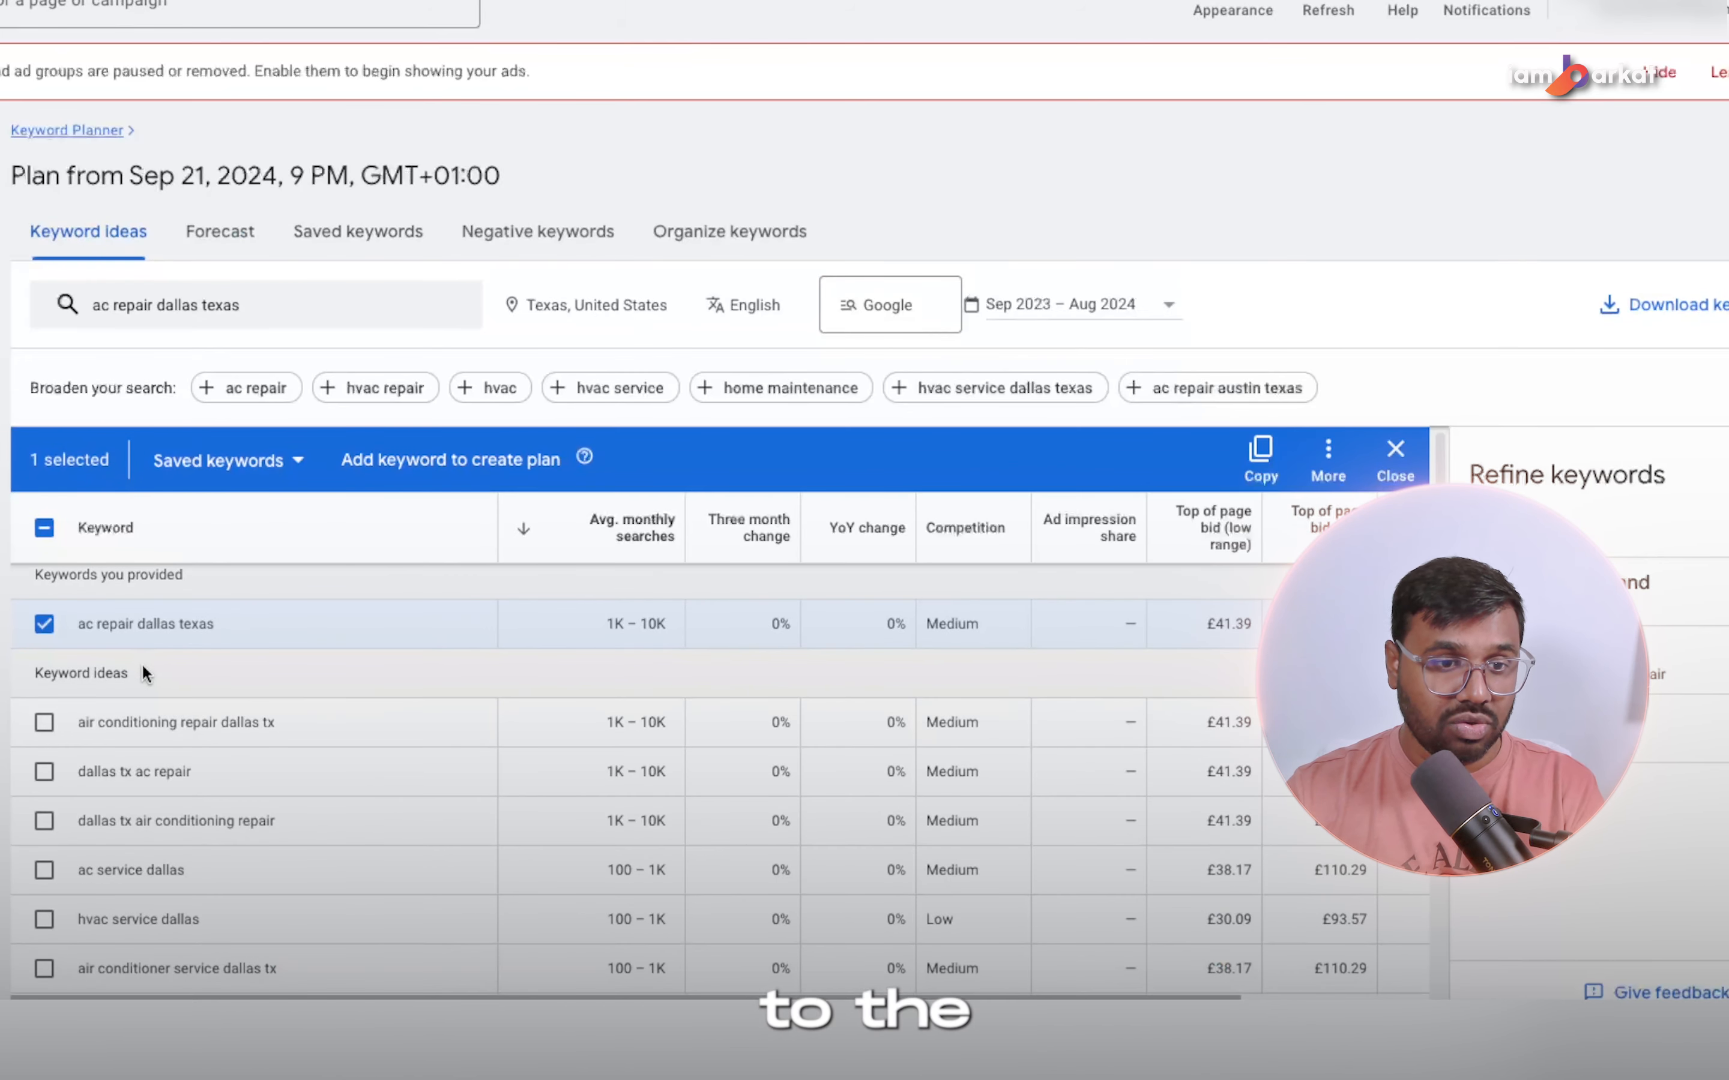
pyautogui.click(43, 728)
pyautogui.scroll(-1, 85, 718)
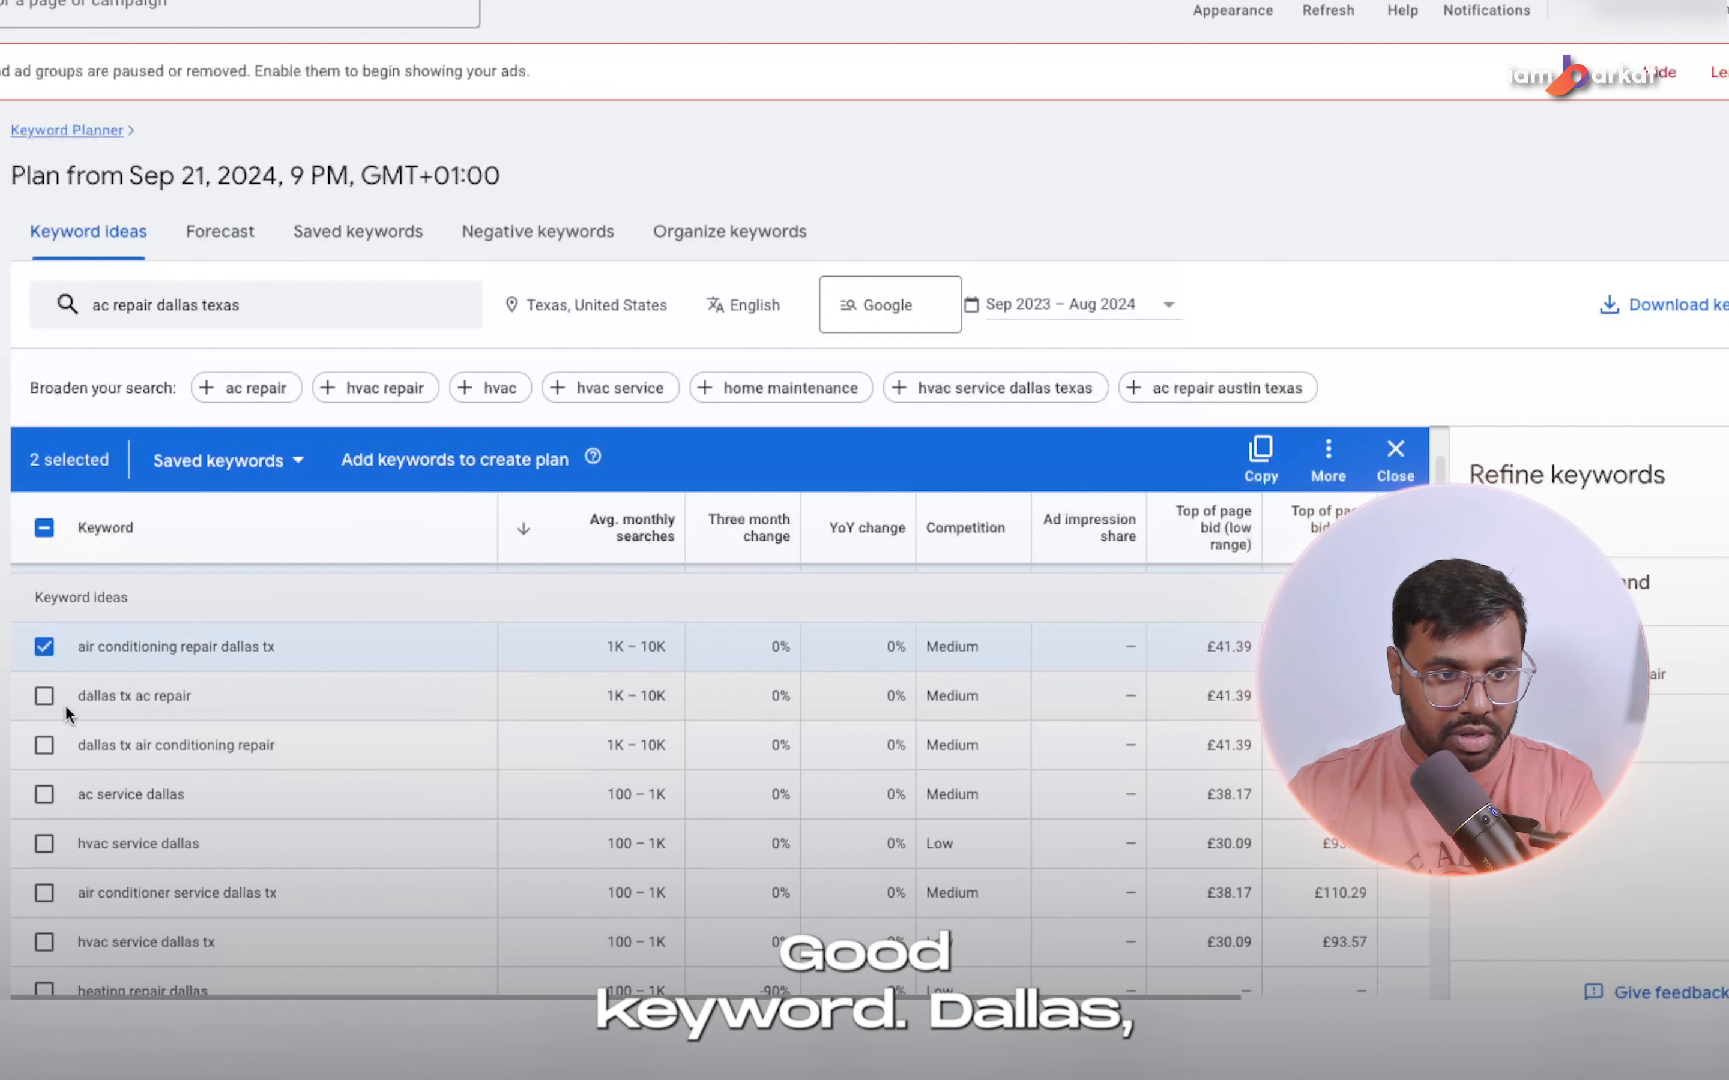
pyautogui.click(44, 697)
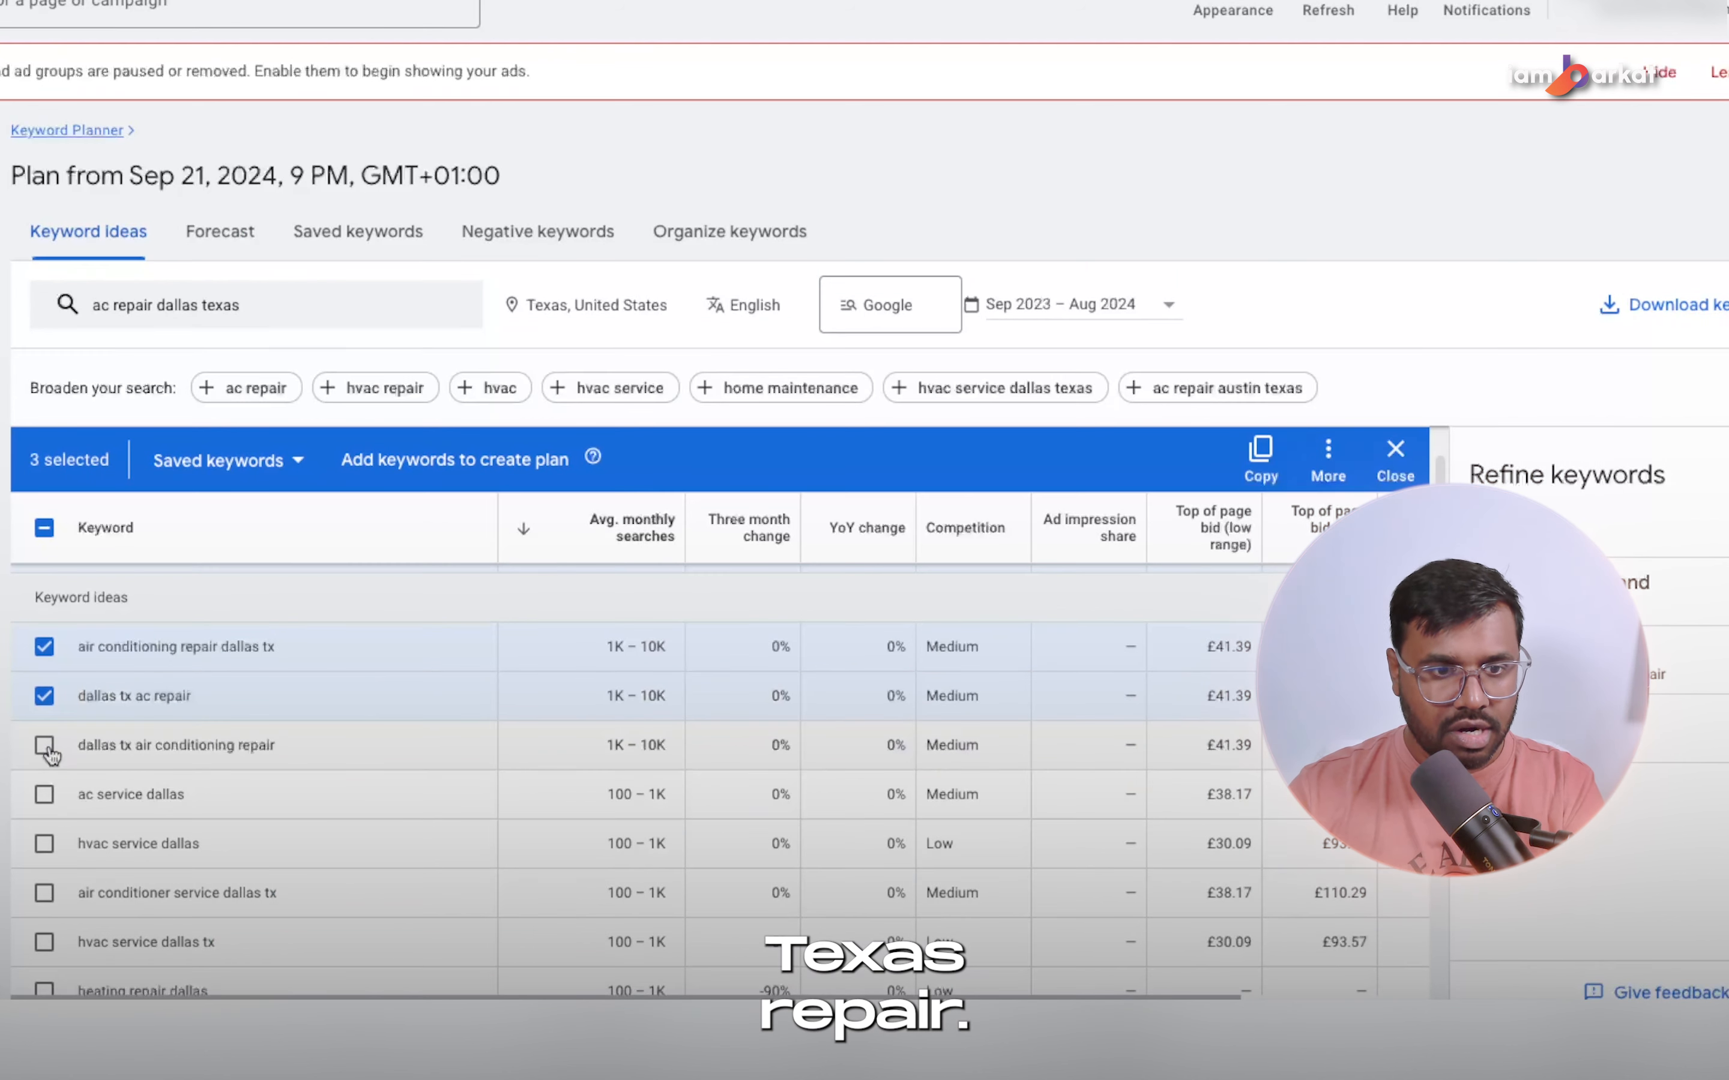
pyautogui.click(45, 746)
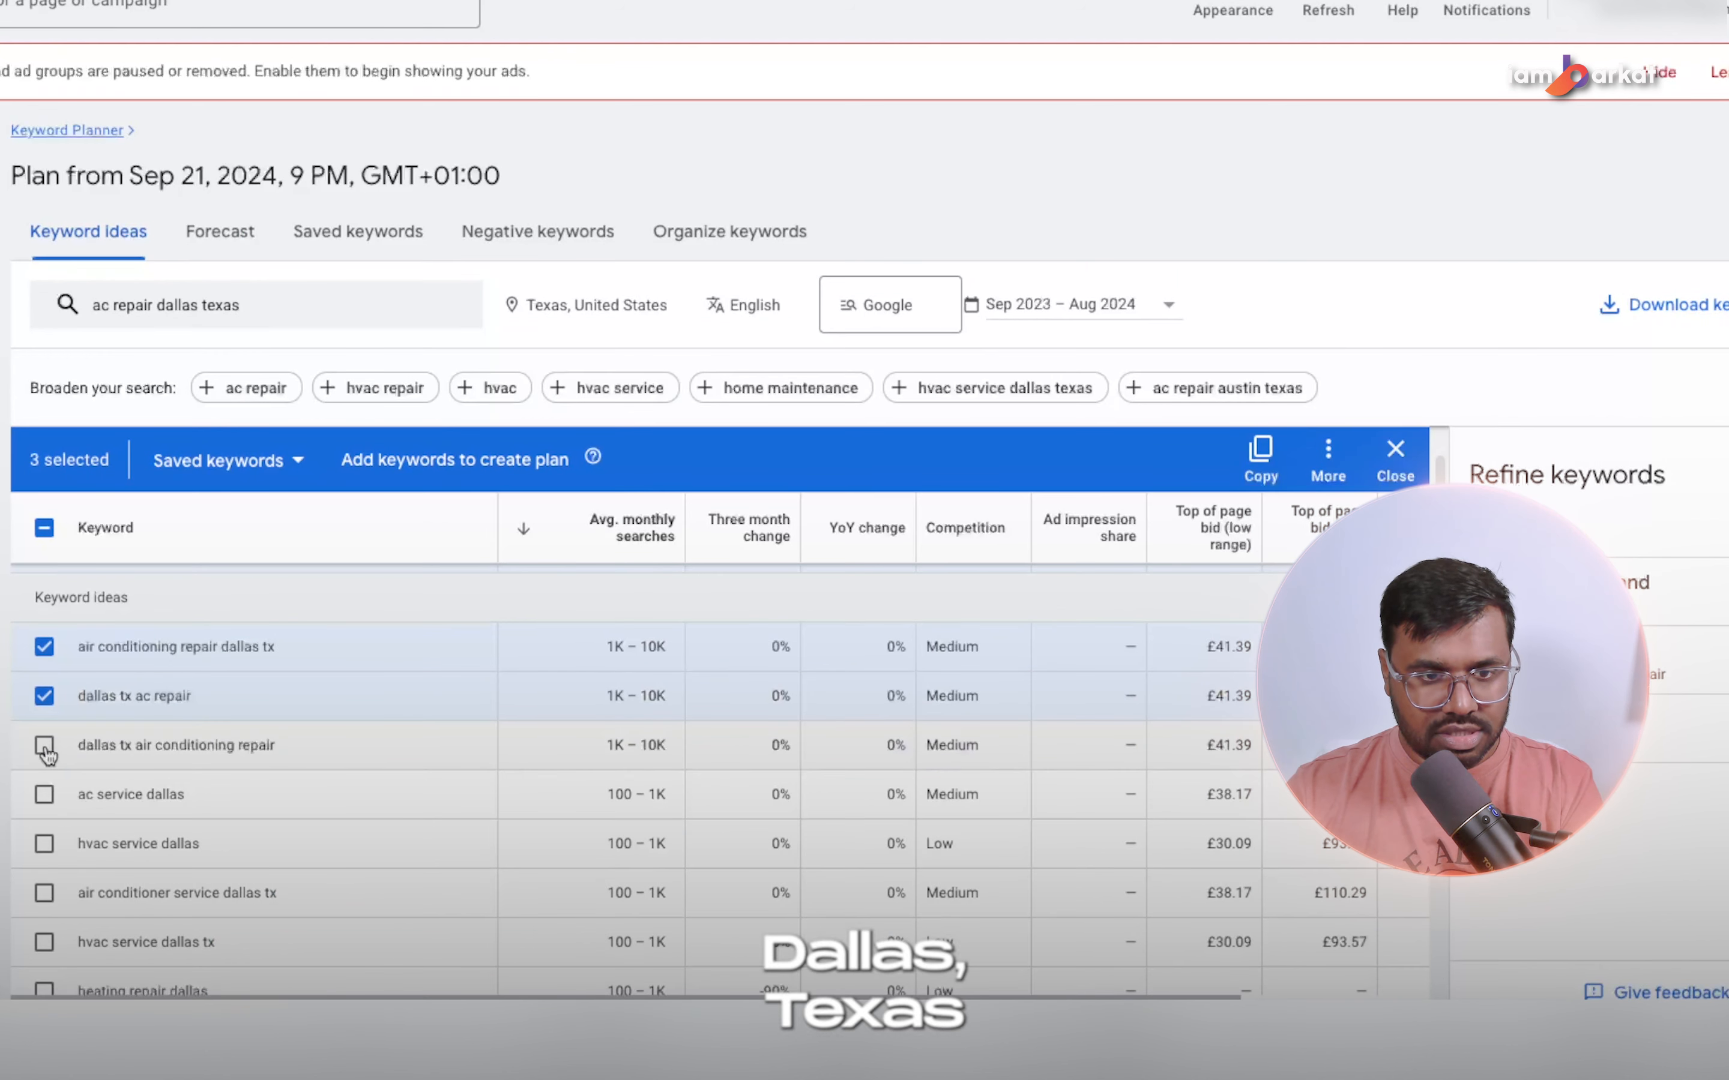
pyautogui.click(44, 795)
# Add air conditioner service dallas tx and hvac service dallas to the keyword selection.
pyautogui.scroll(-1, 64, 850)
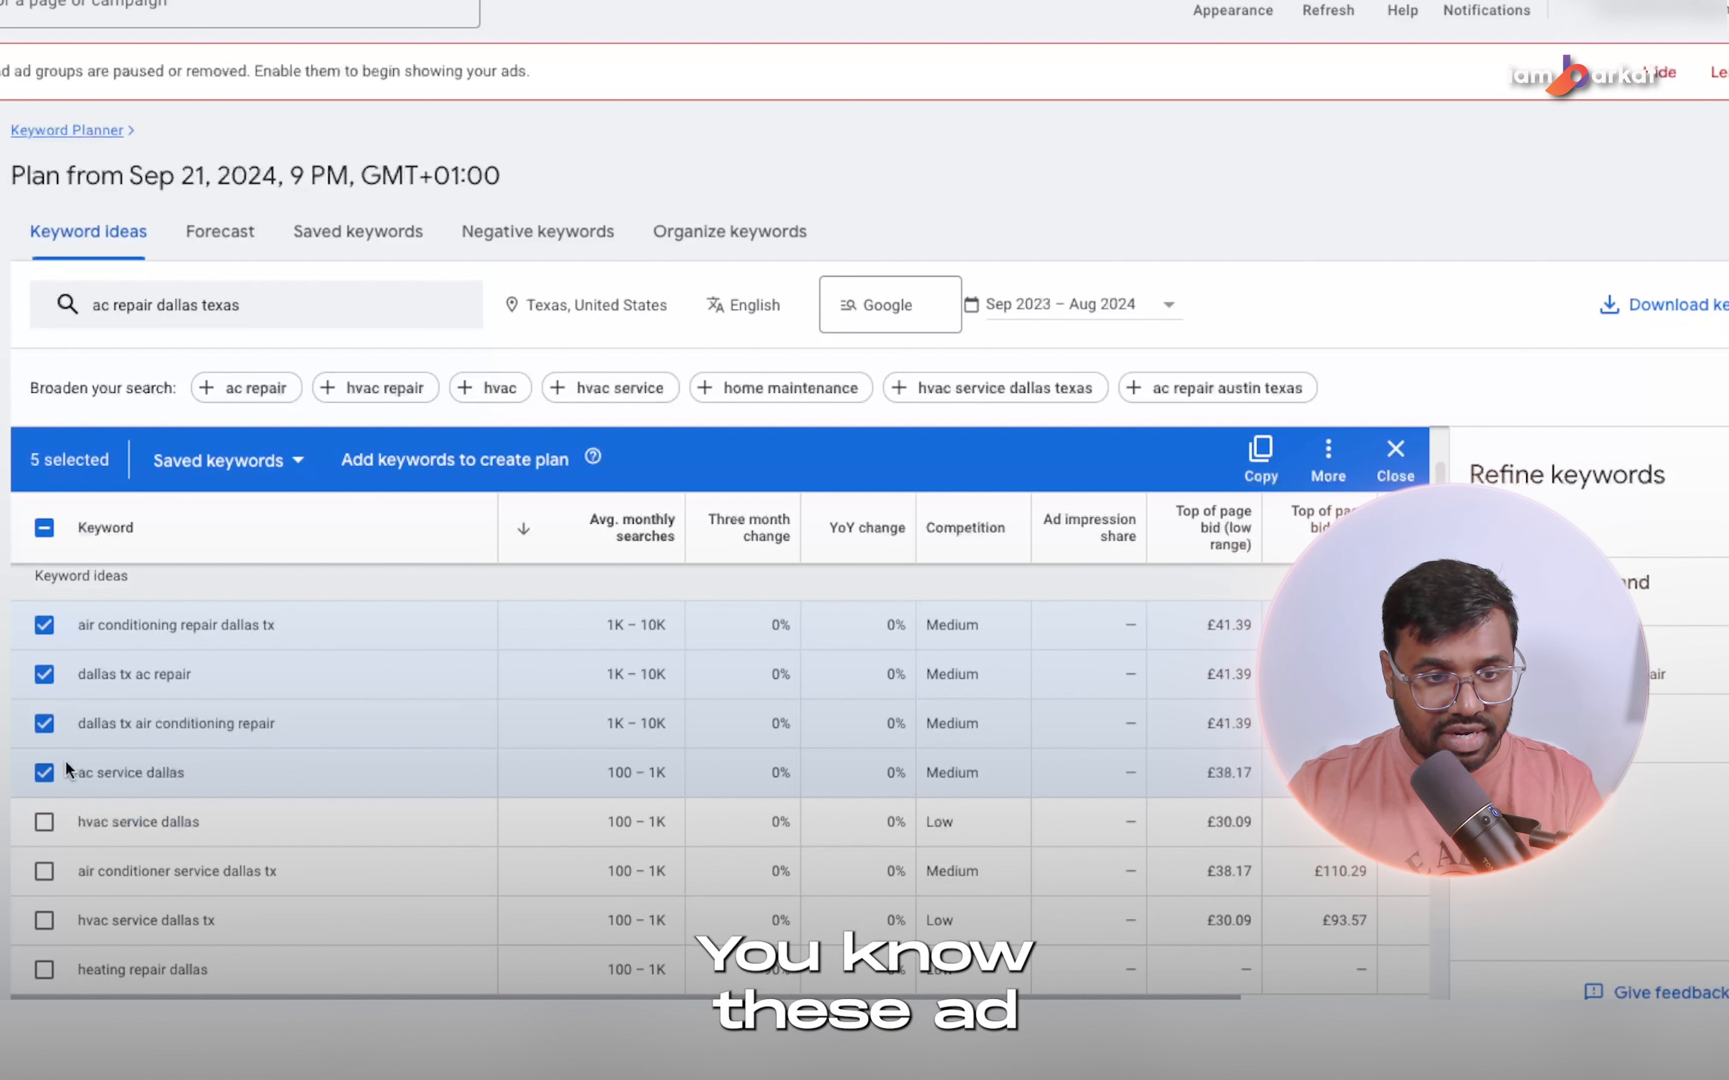
pyautogui.click(46, 873)
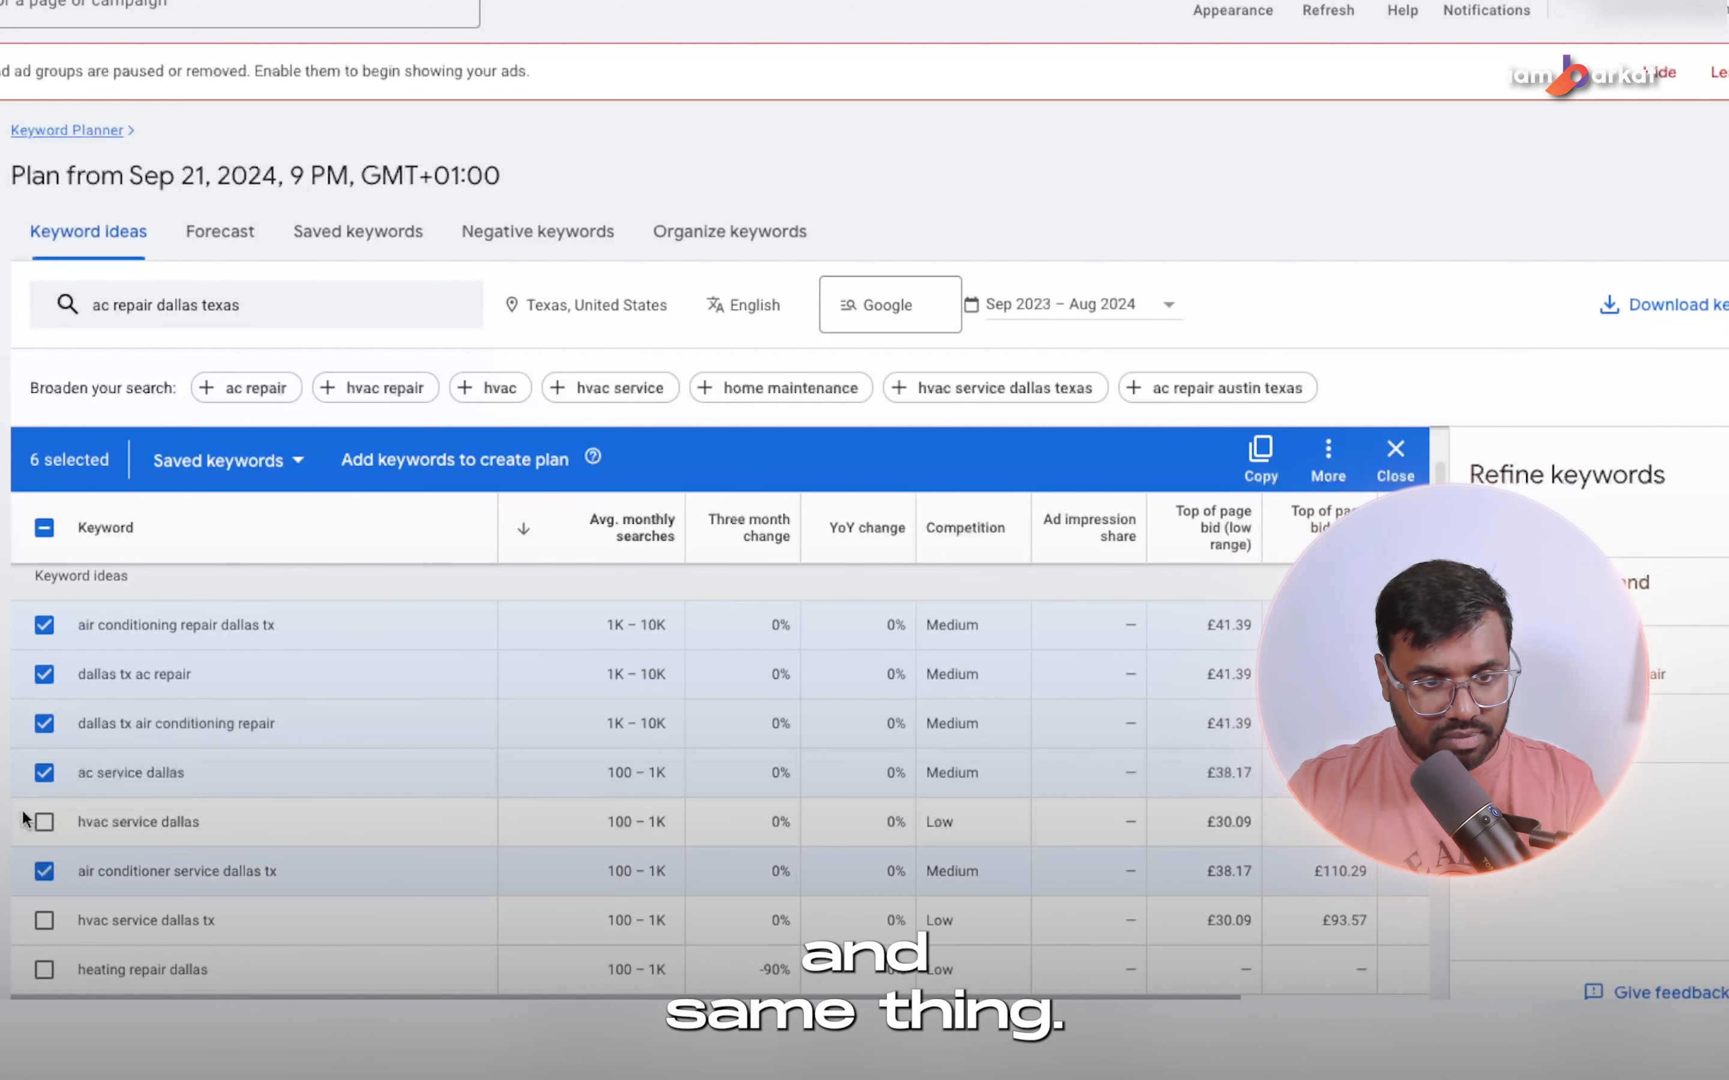
pyautogui.click(45, 822)
pyautogui.click(46, 822)
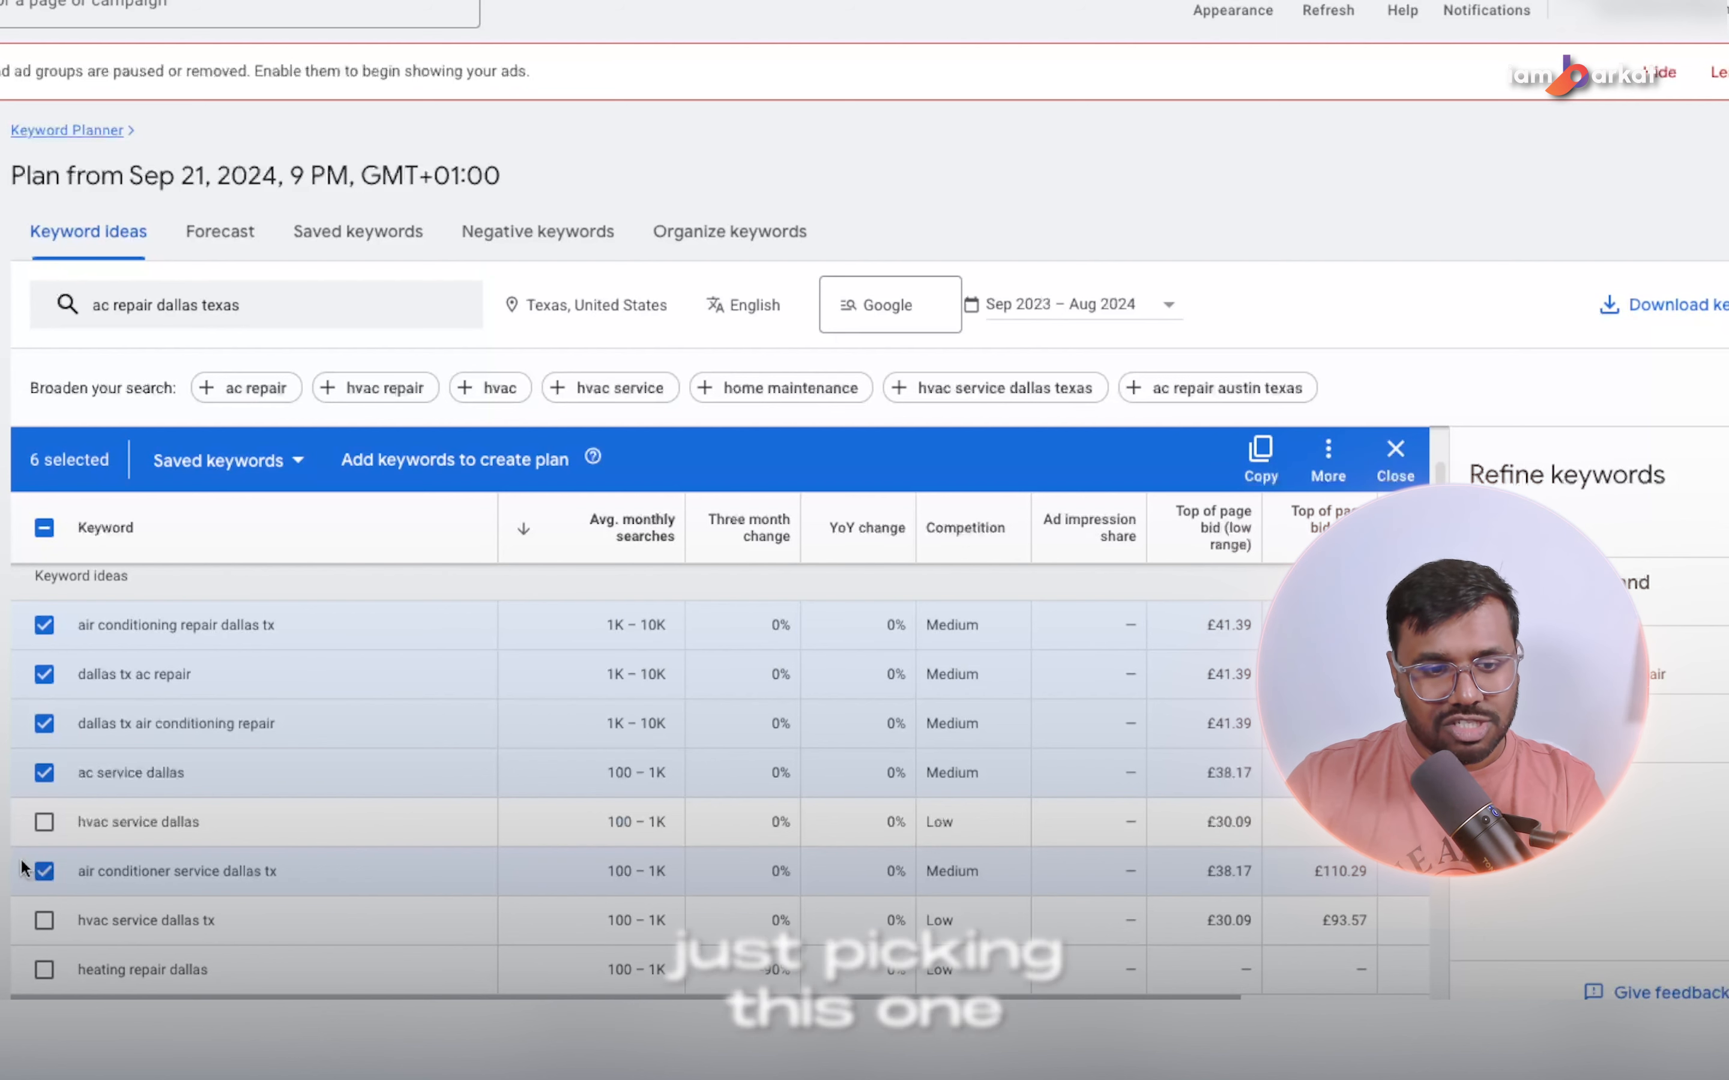
pyautogui.click(44, 823)
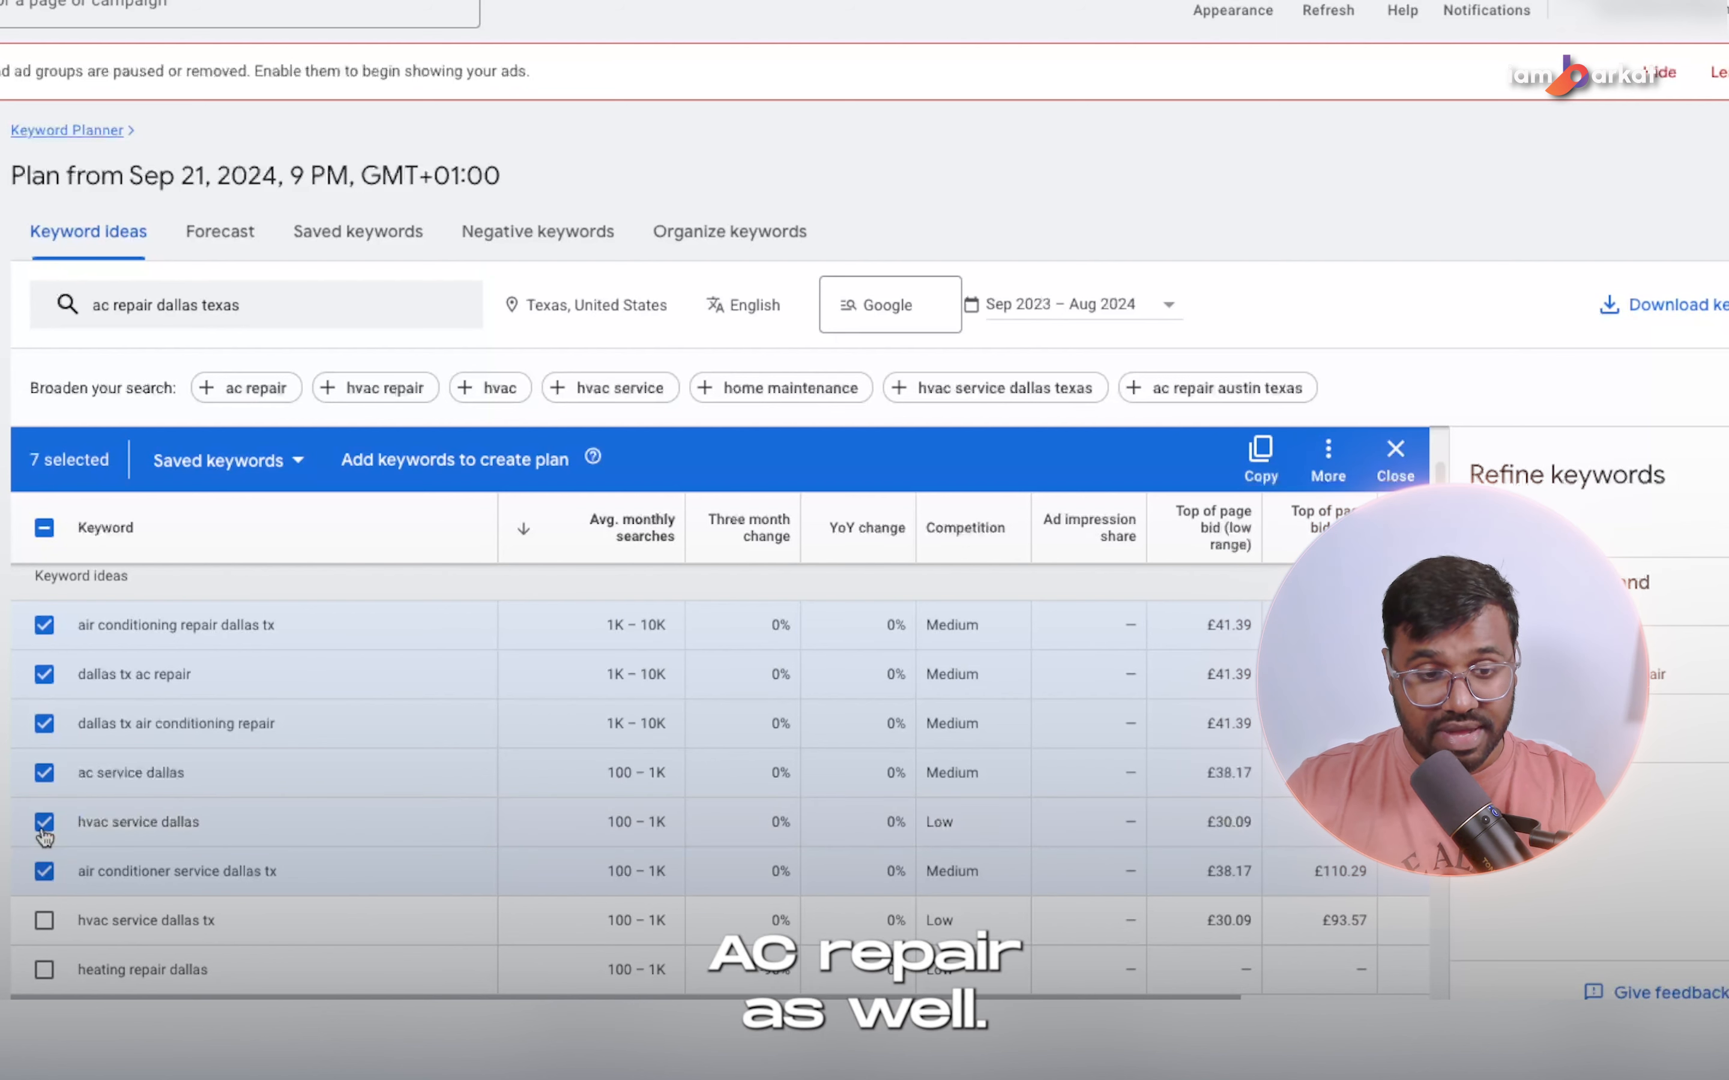
# Also select ac service dallas tx, hvac service dallas tx, ac maintenance dallas tx, air conditioner maintenance dallas and dallas tx hvac repair.
pyautogui.scroll(-5, 154, 830)
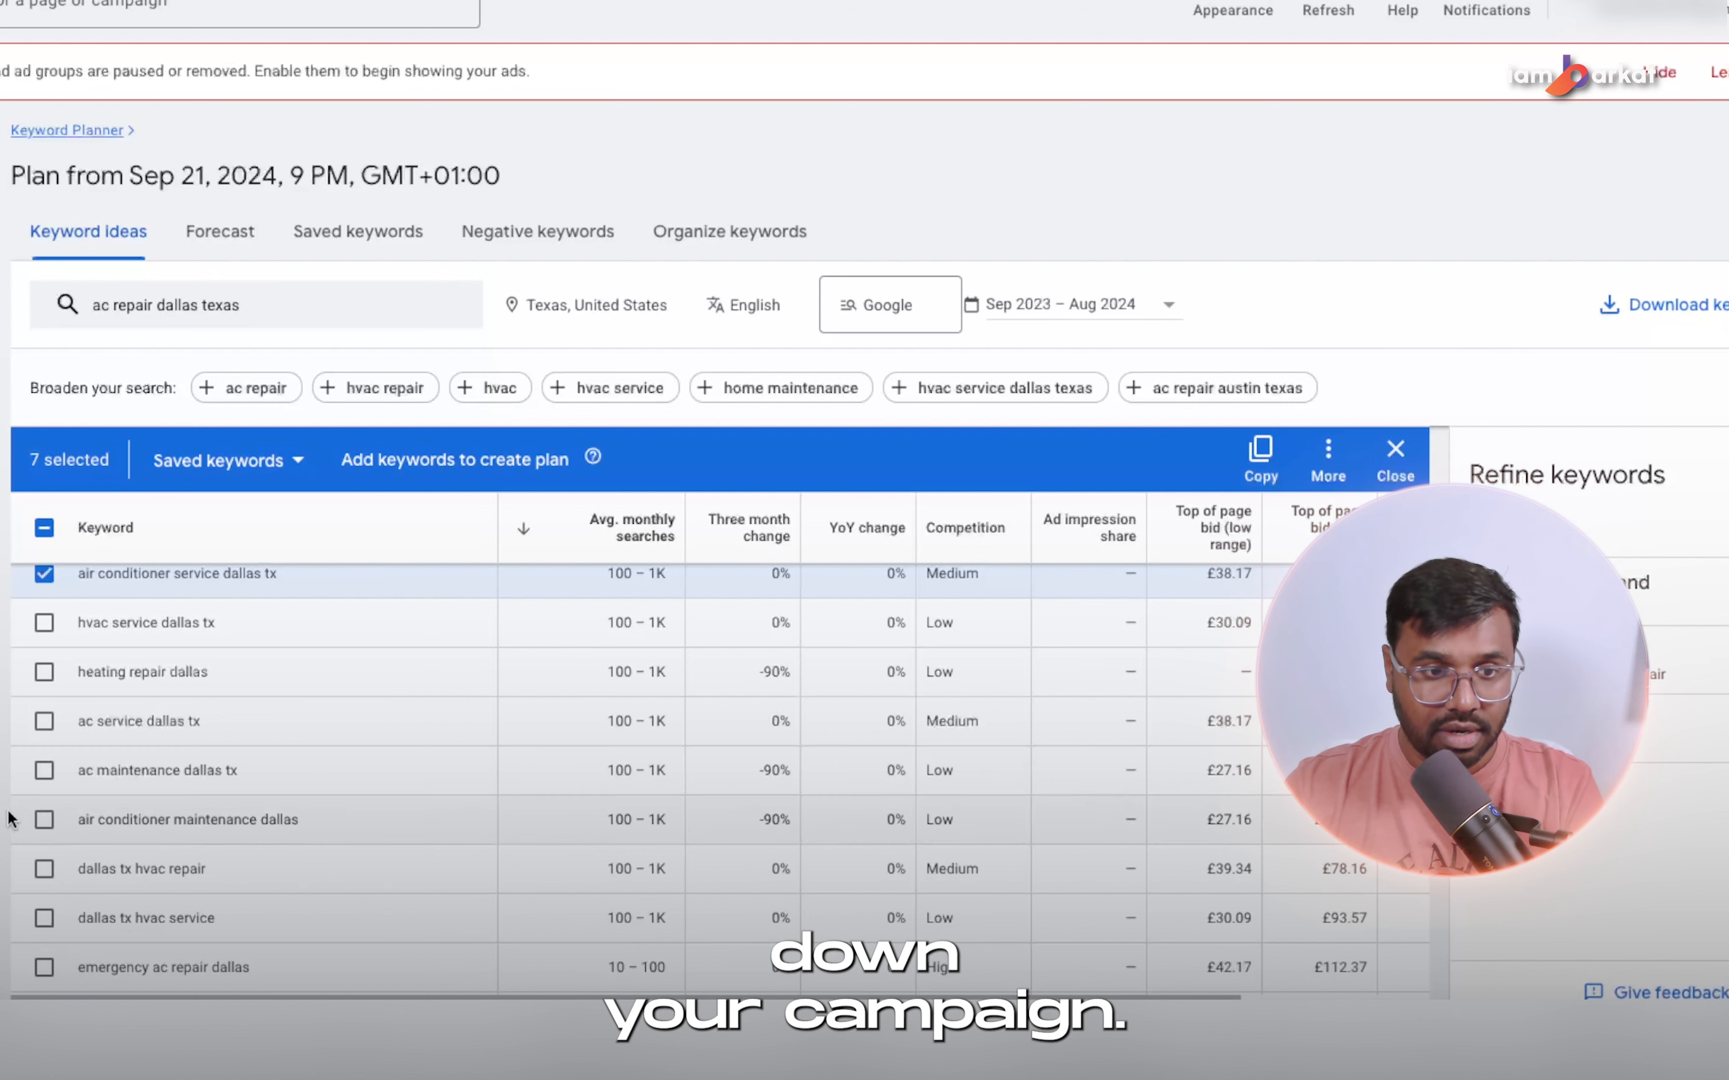
pyautogui.click(42, 722)
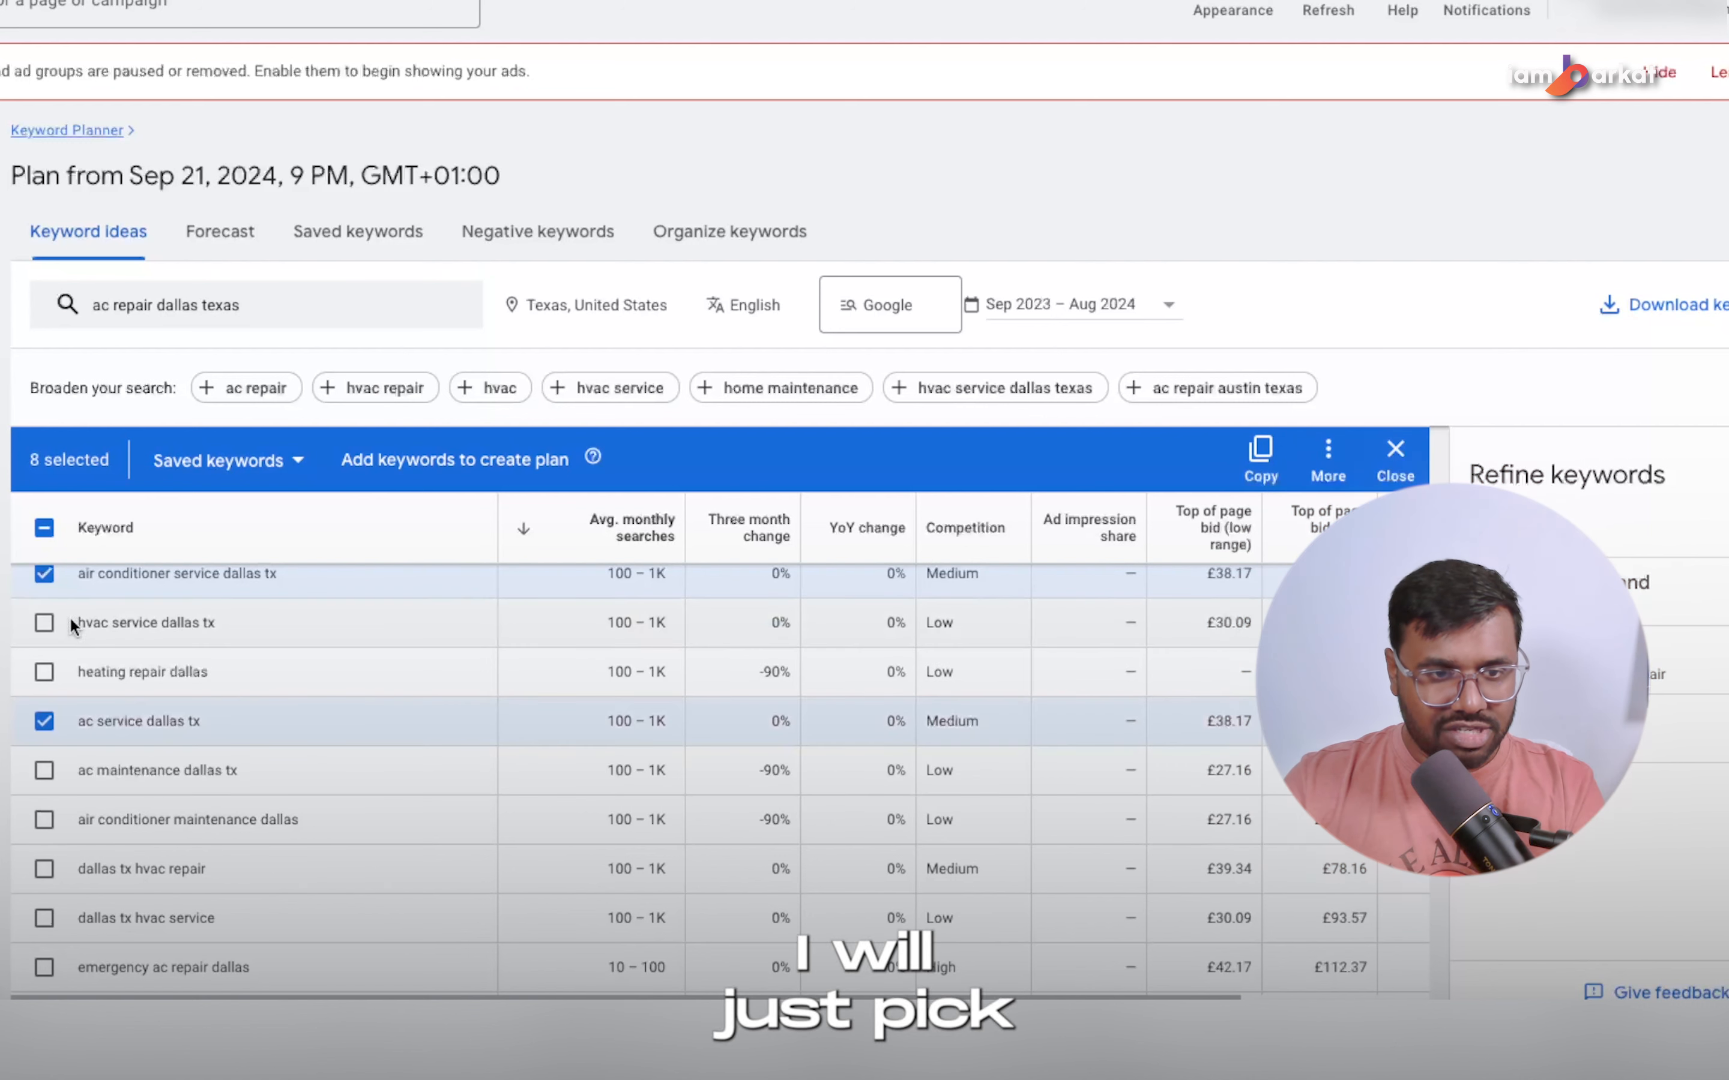
pyautogui.click(44, 622)
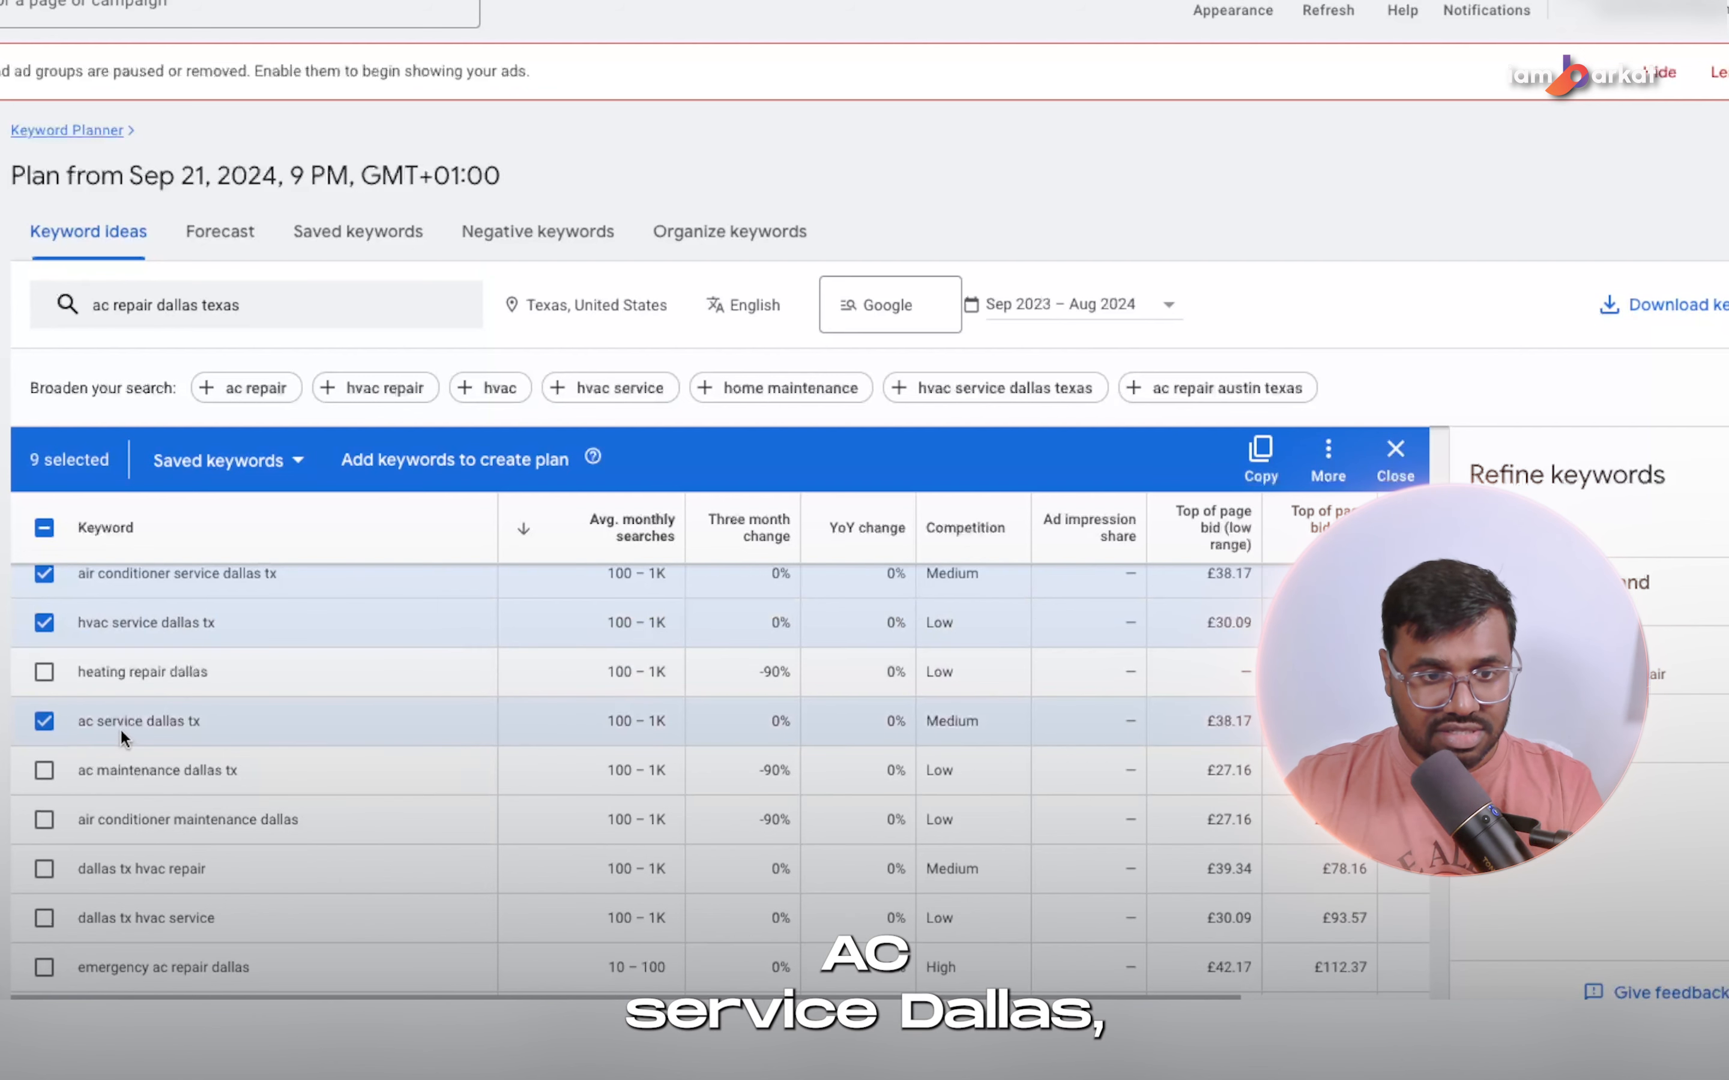
pyautogui.click(45, 770)
pyautogui.click(45, 820)
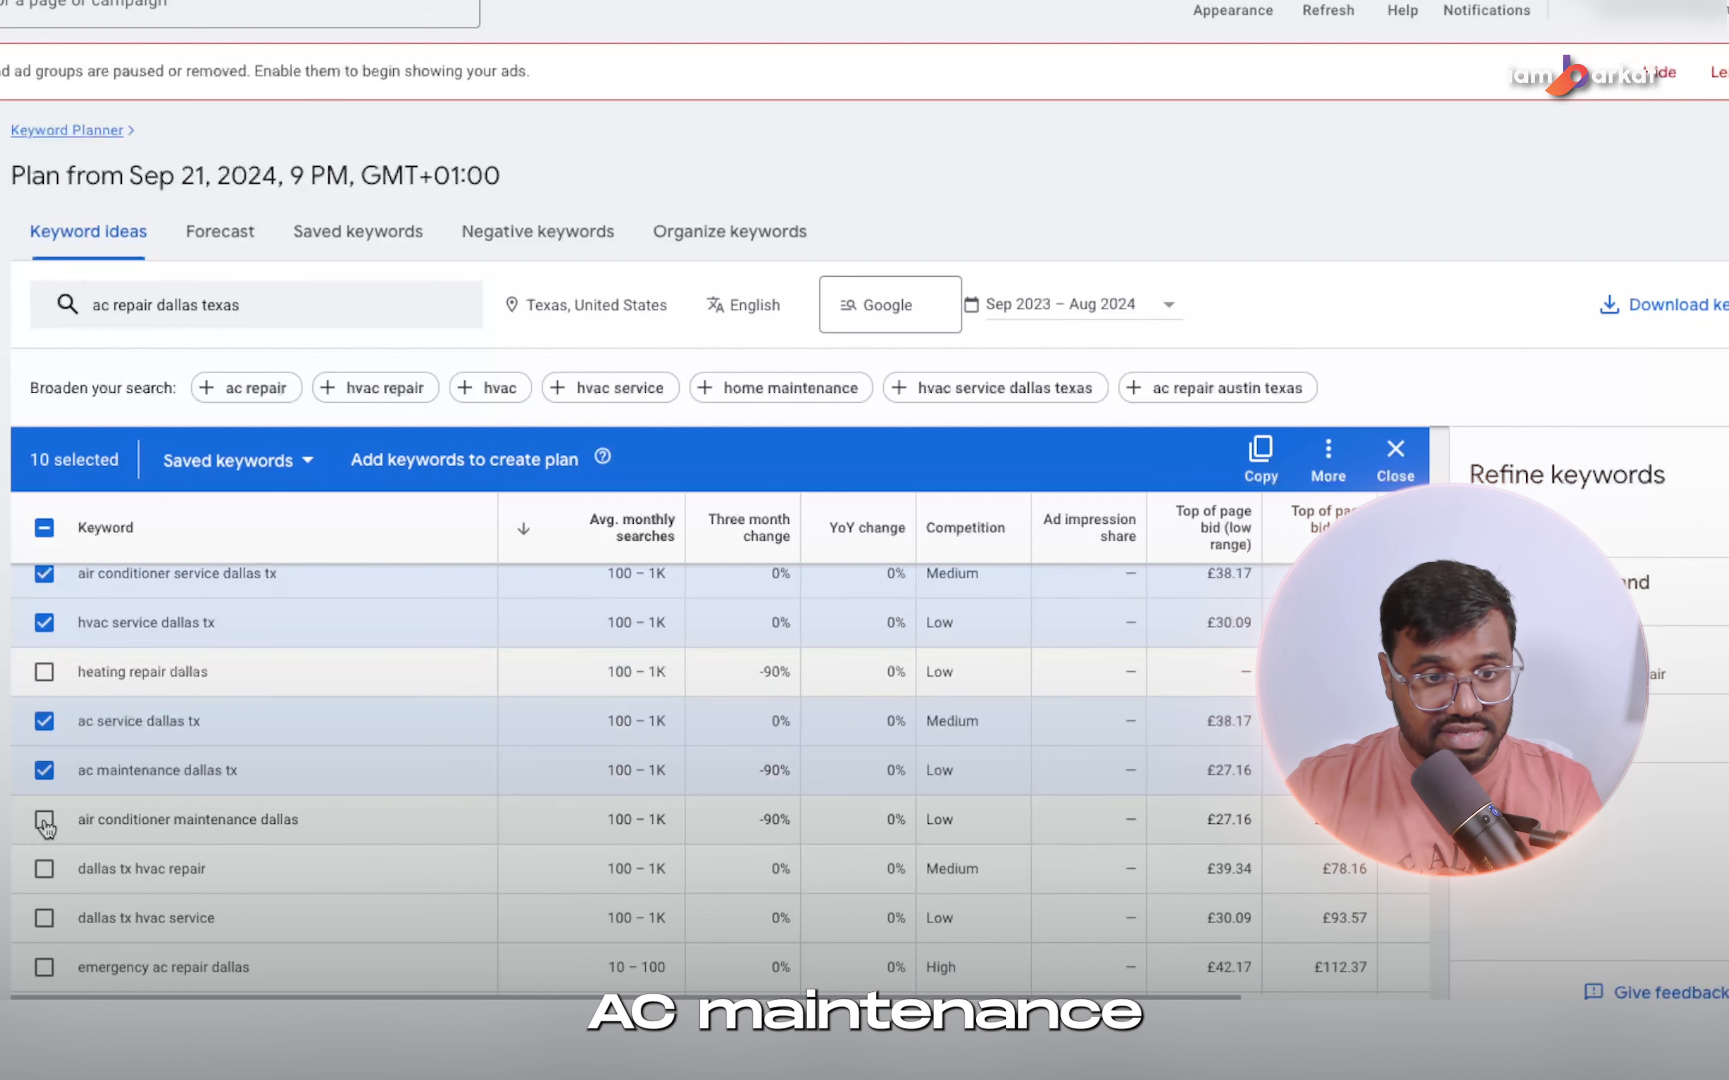
pyautogui.click(44, 869)
# Select dallas tx hvac service, emergency ac repair dallas, best ac repair dallas and hvac repair dallas tx, and copy all selected keywords.
pyautogui.scroll(-1, 45, 869)
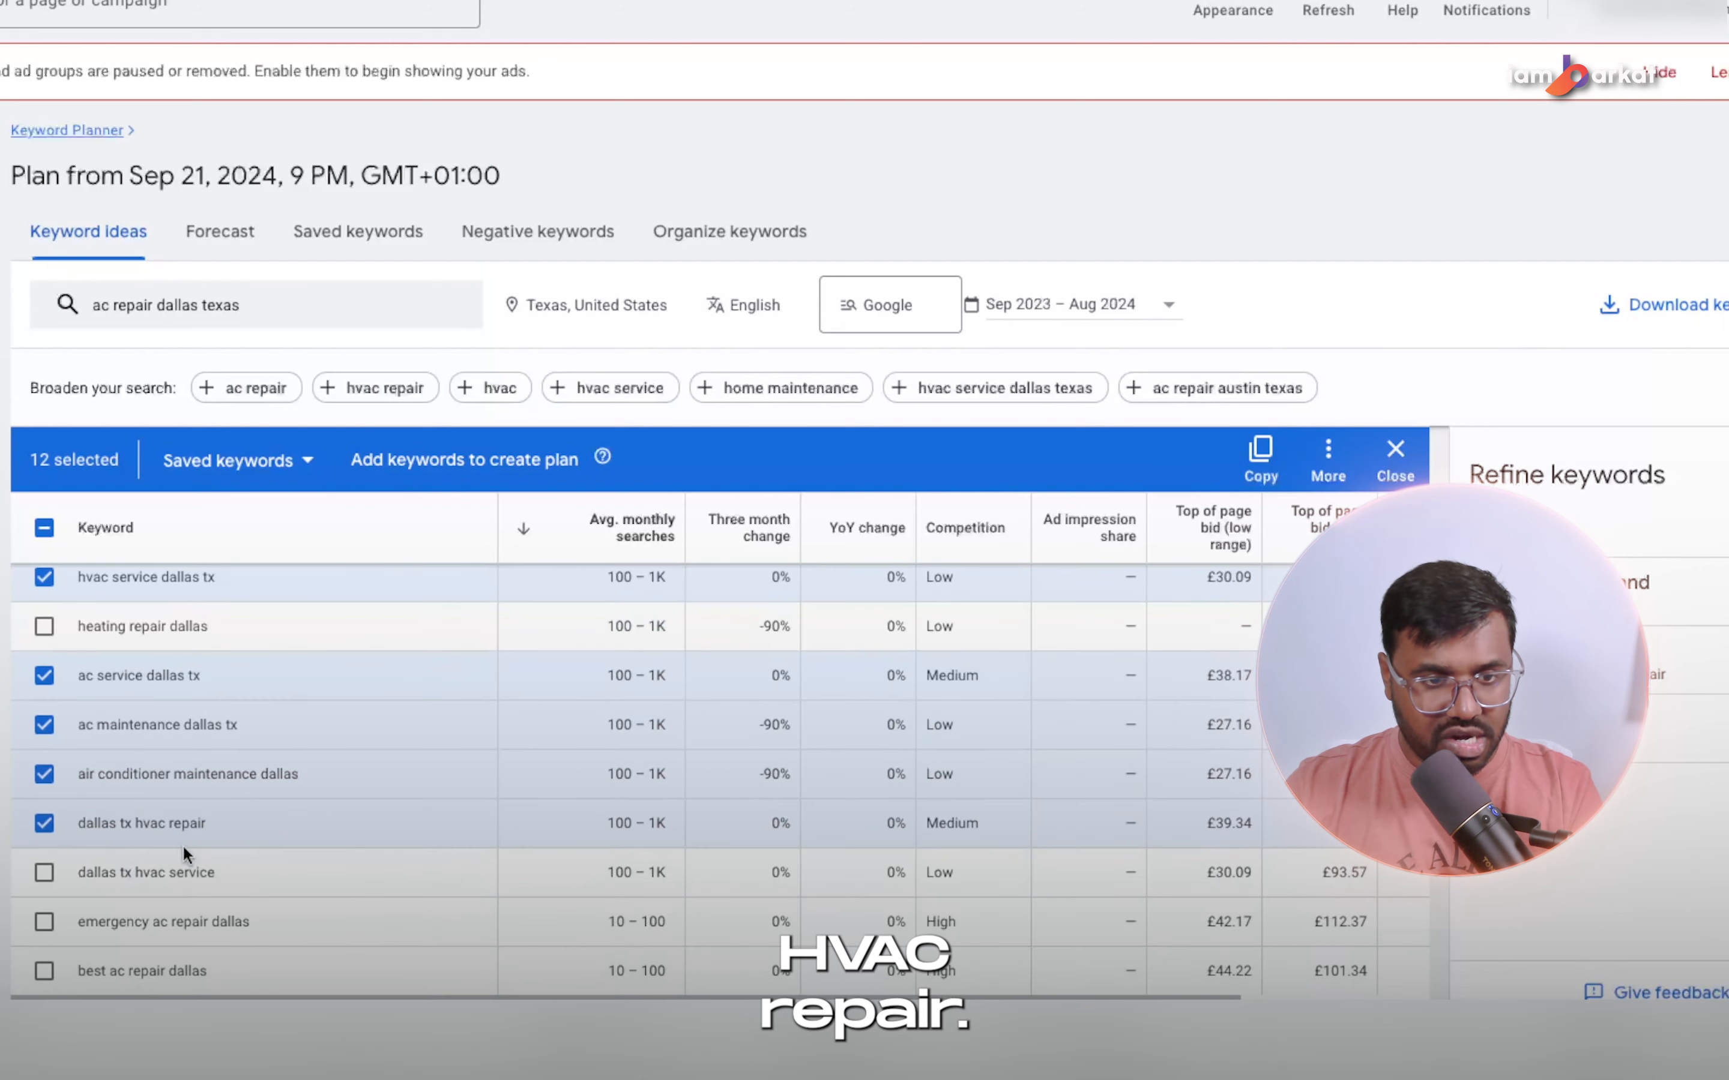
pyautogui.click(45, 882)
pyautogui.scroll(-1, 253, 886)
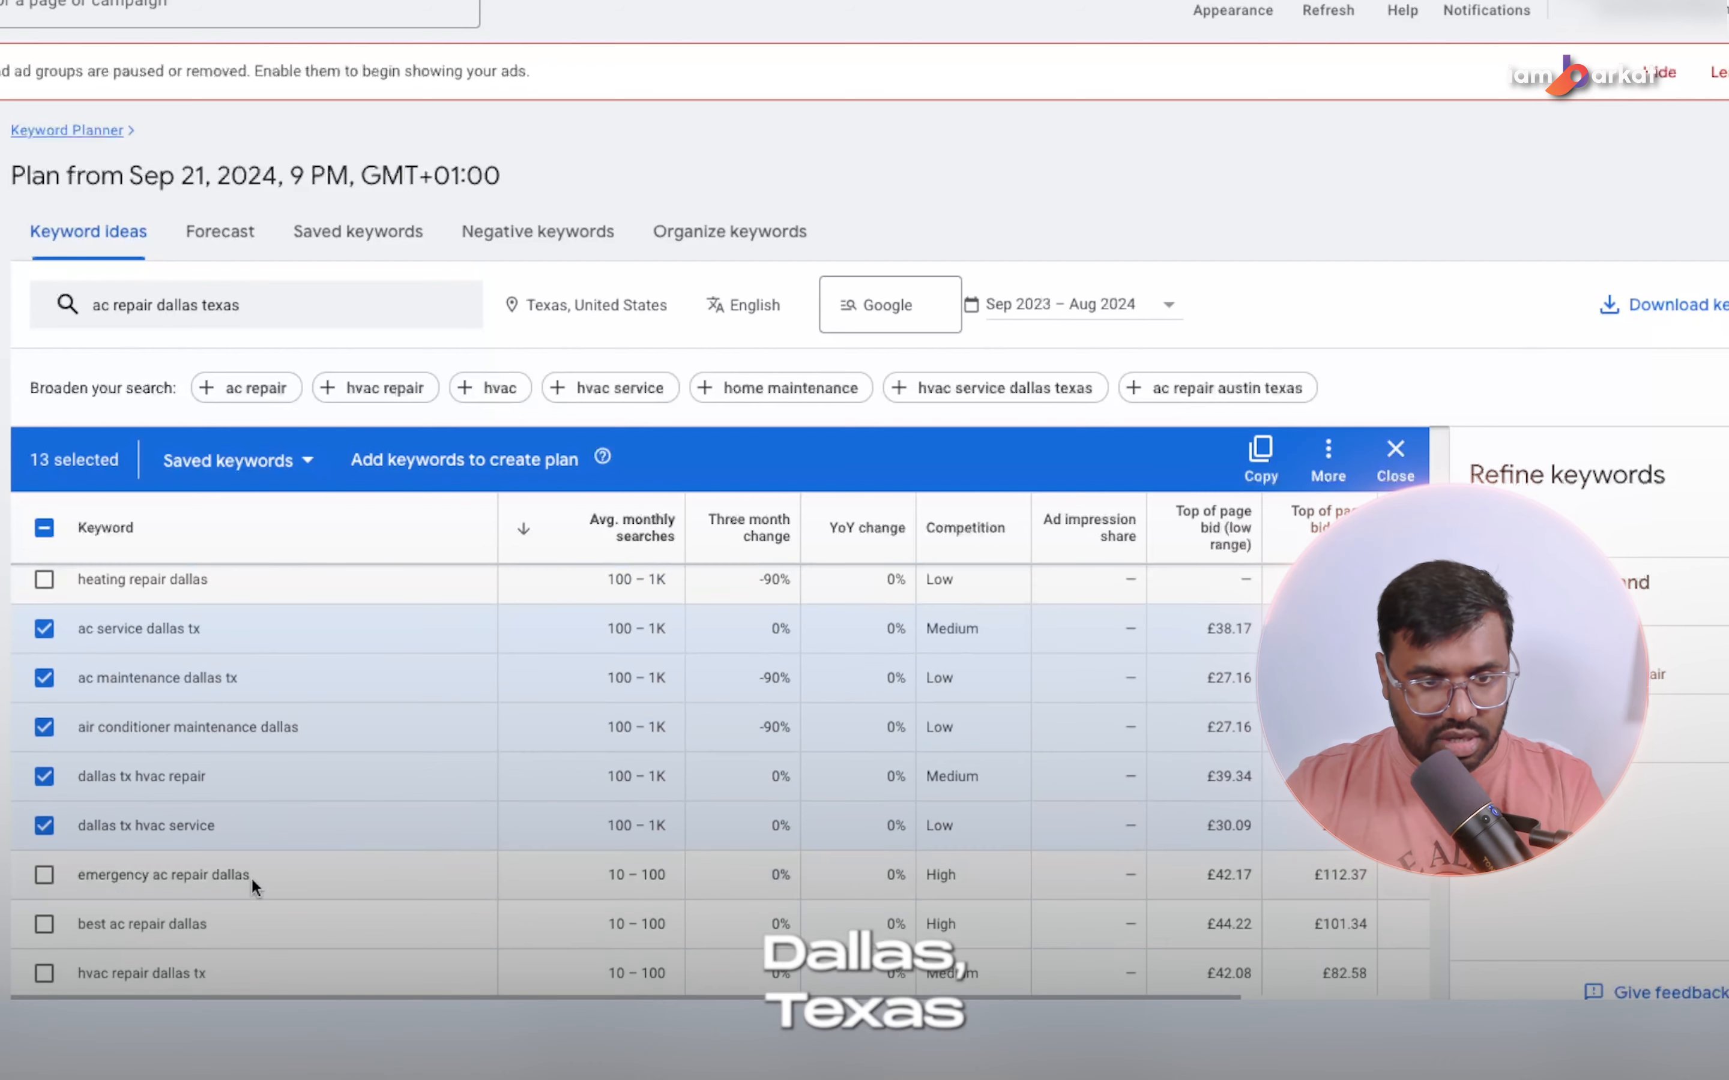
pyautogui.click(44, 875)
pyautogui.scroll(-1, 45, 874)
pyautogui.click(44, 877)
pyautogui.click(44, 926)
pyautogui.scroll(-1, 47, 927)
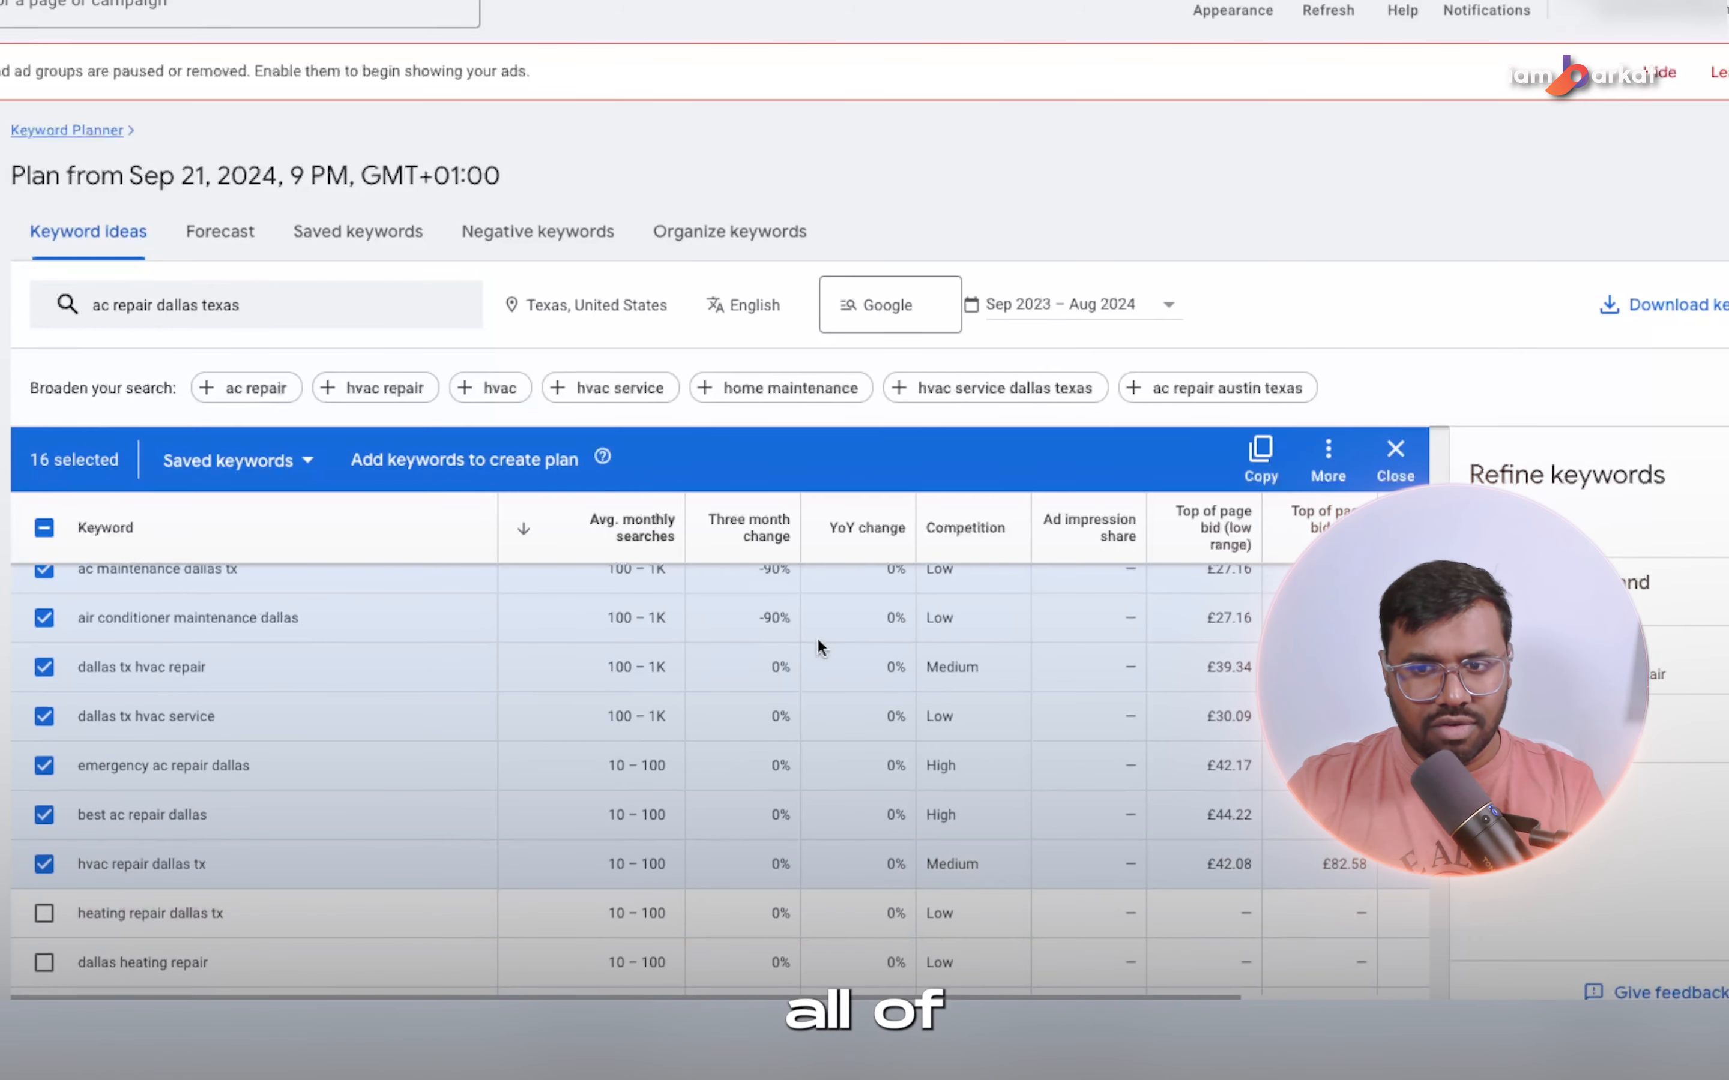
pyautogui.click(1263, 451)
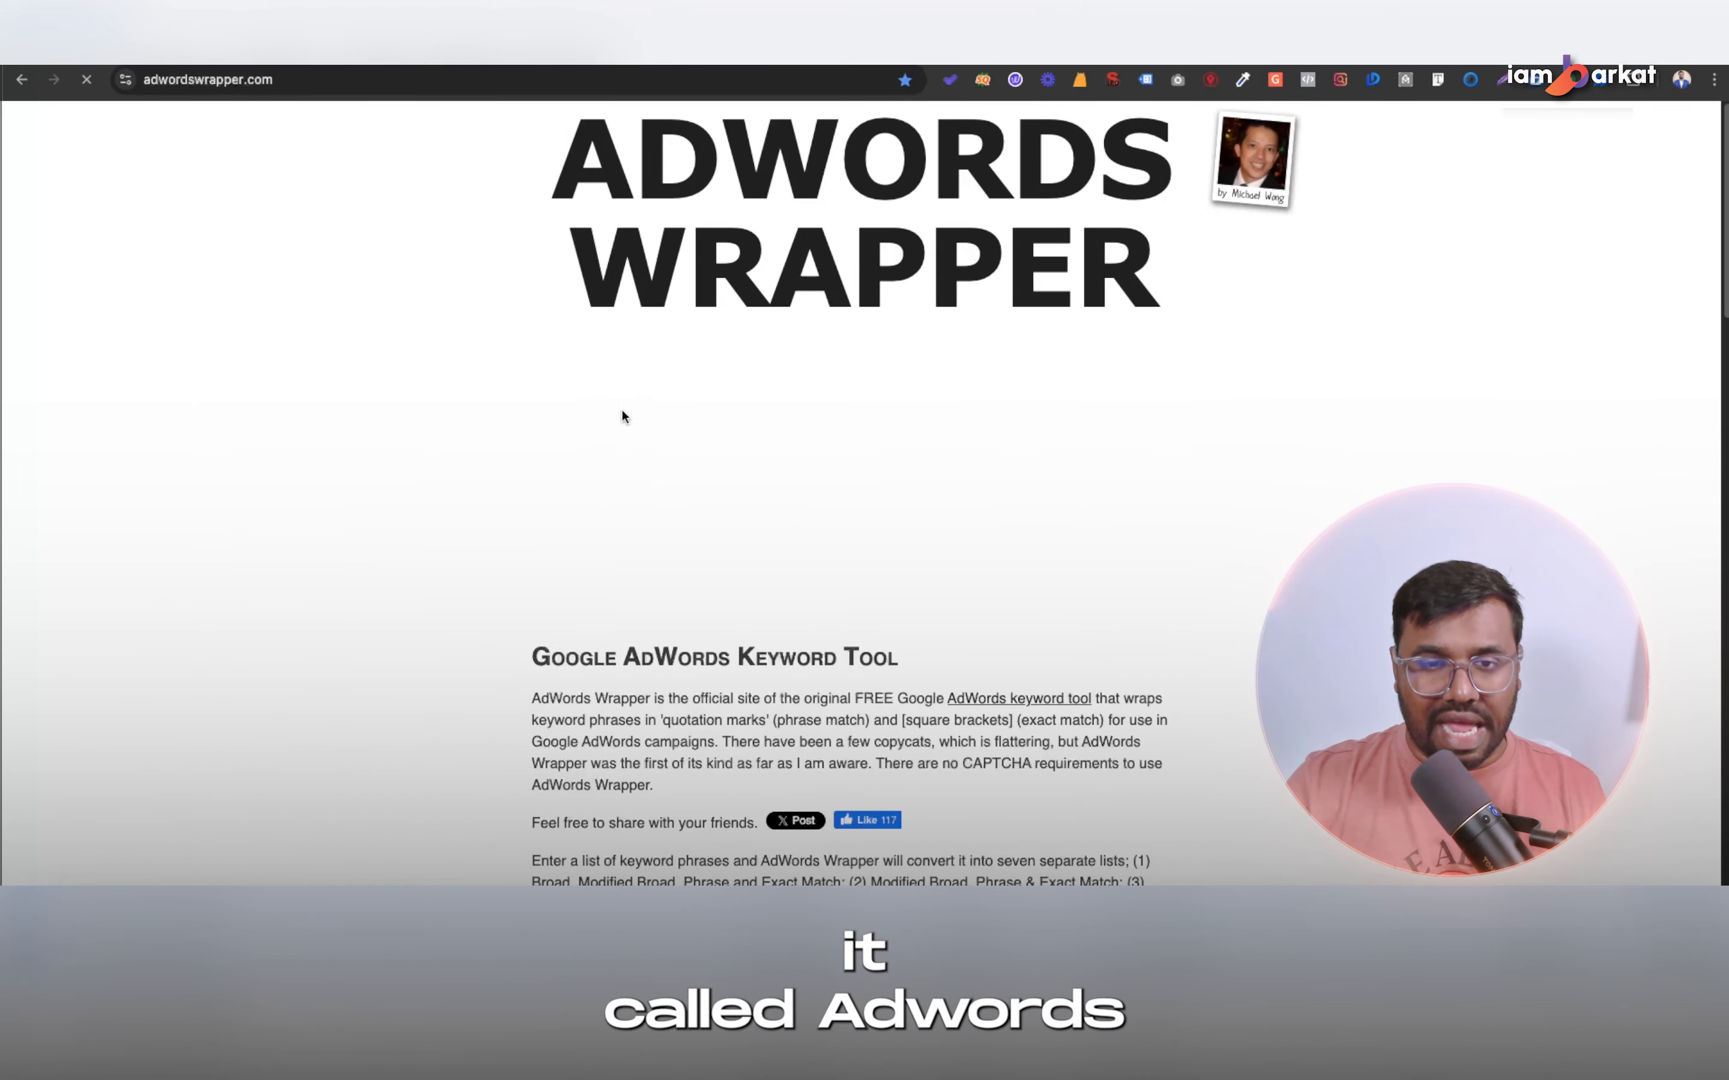
# Copy the whole "Phrase" & [Exact] Match list from AdWords Wrapper into the ad group's keywords in the Google Ads campaign.
pyautogui.scroll(-4, 763, 516)
pyautogui.scroll(-10, 763, 516)
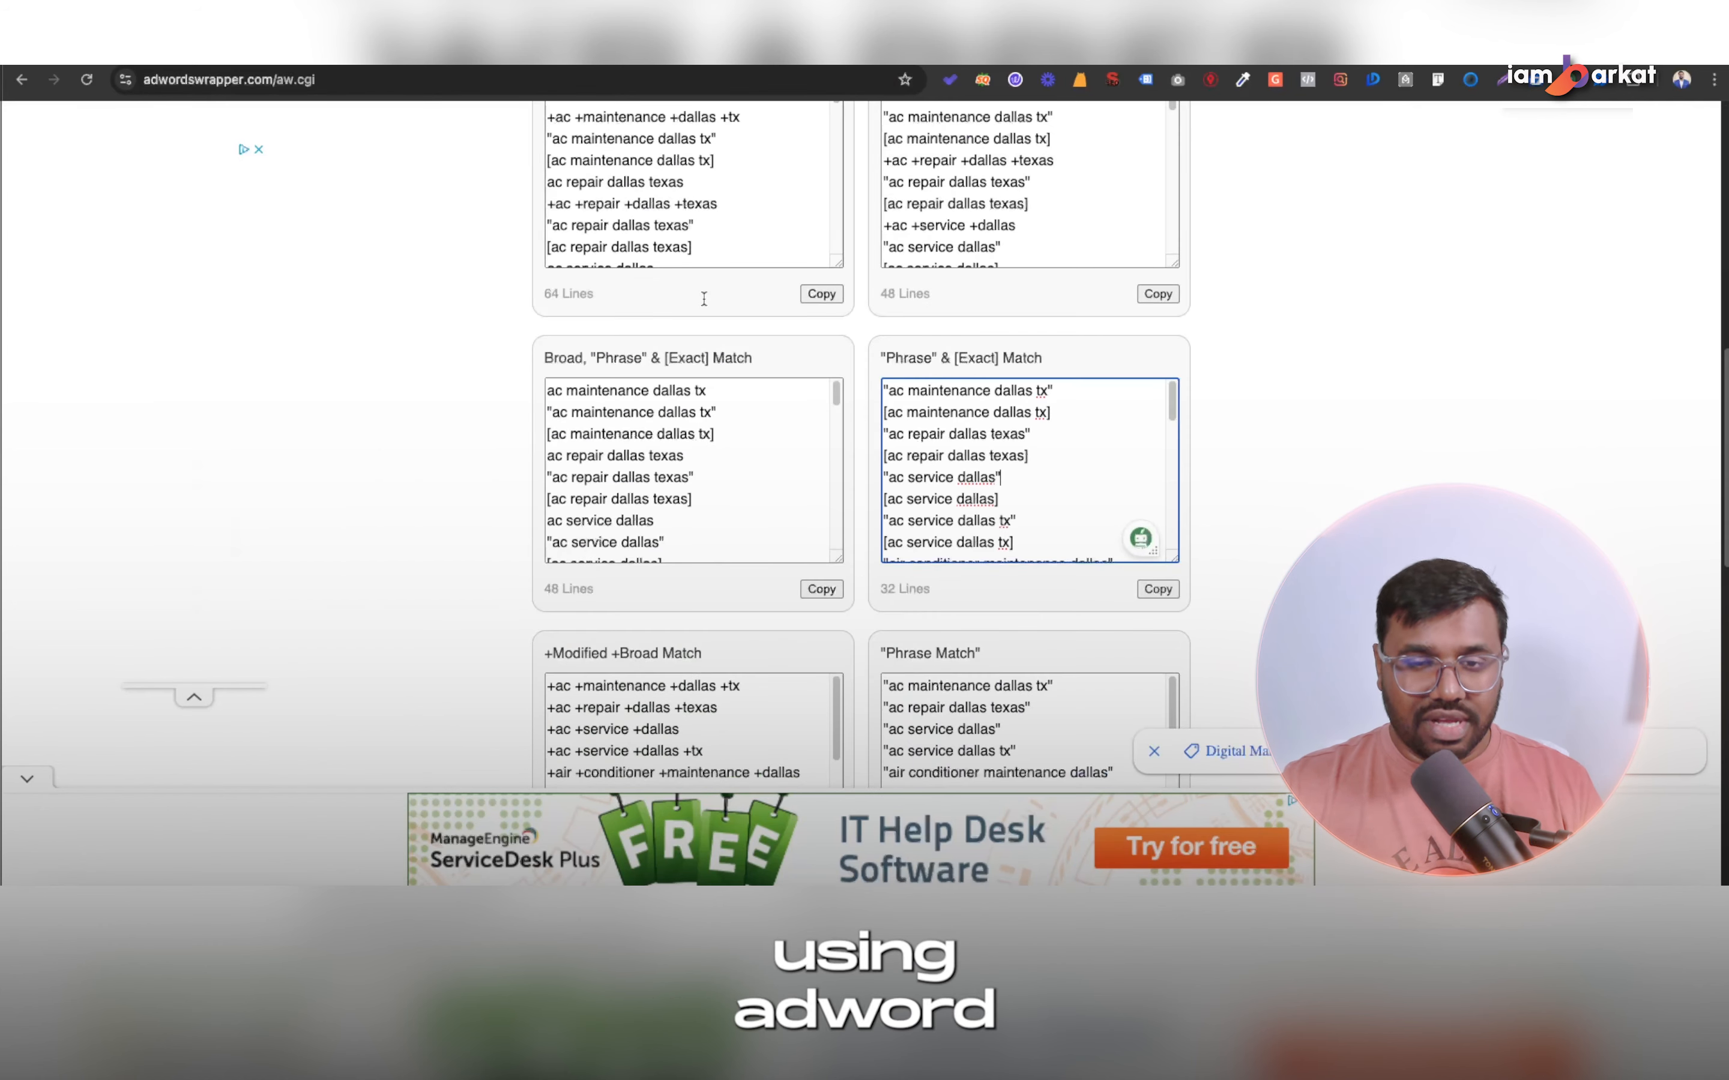
pyautogui.moveTo(1004, 421)
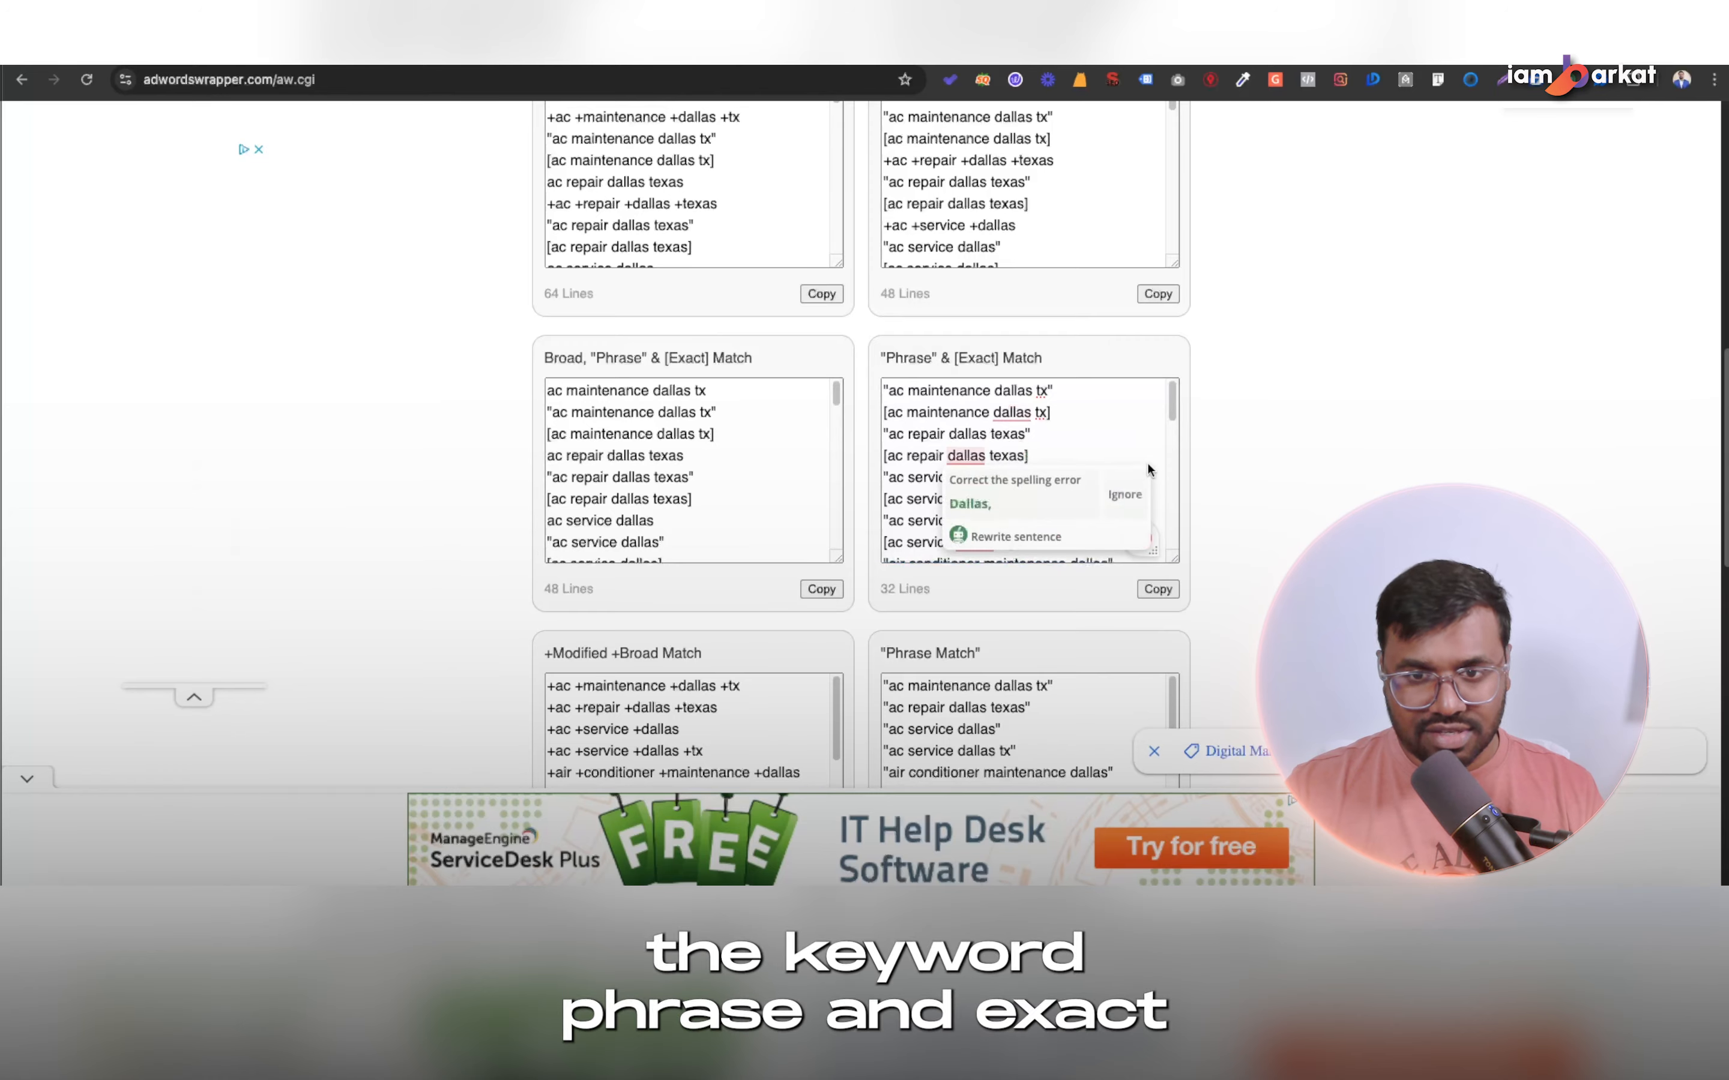
pyautogui.click(1115, 434)
pyautogui.press('super+a')
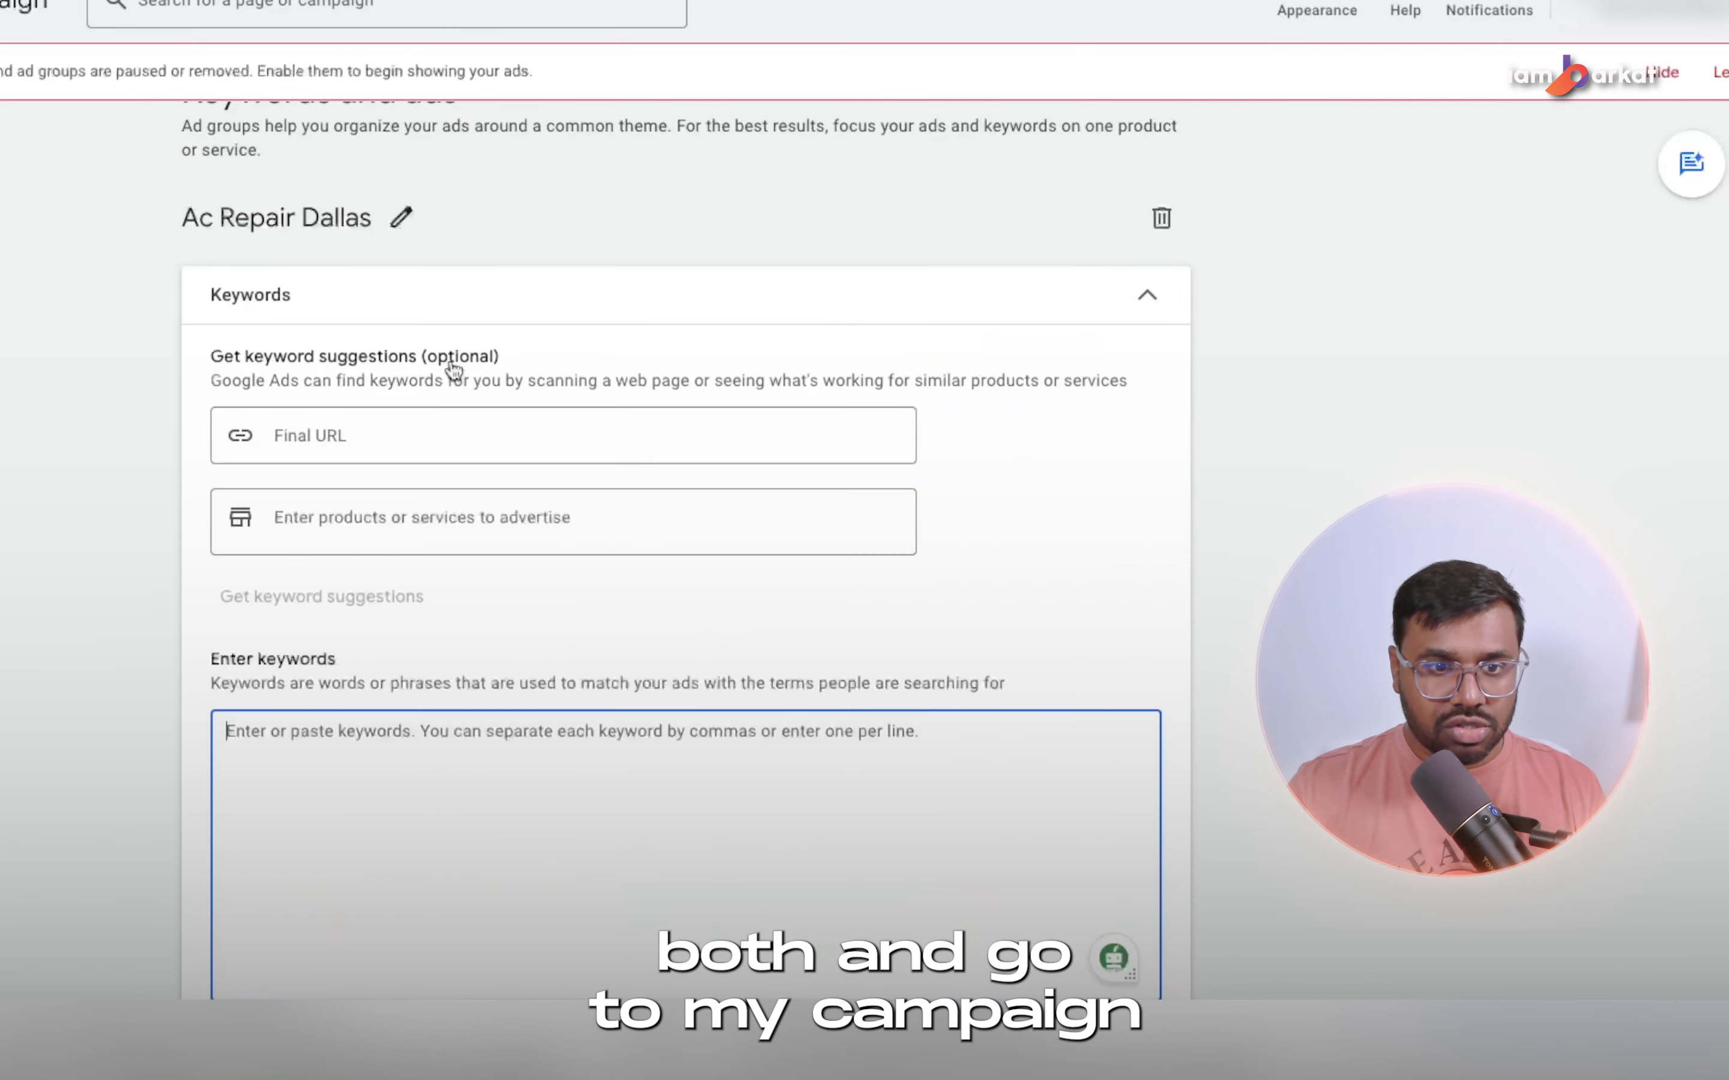
pyautogui.click(347, 753)
pyautogui.press('super+v')
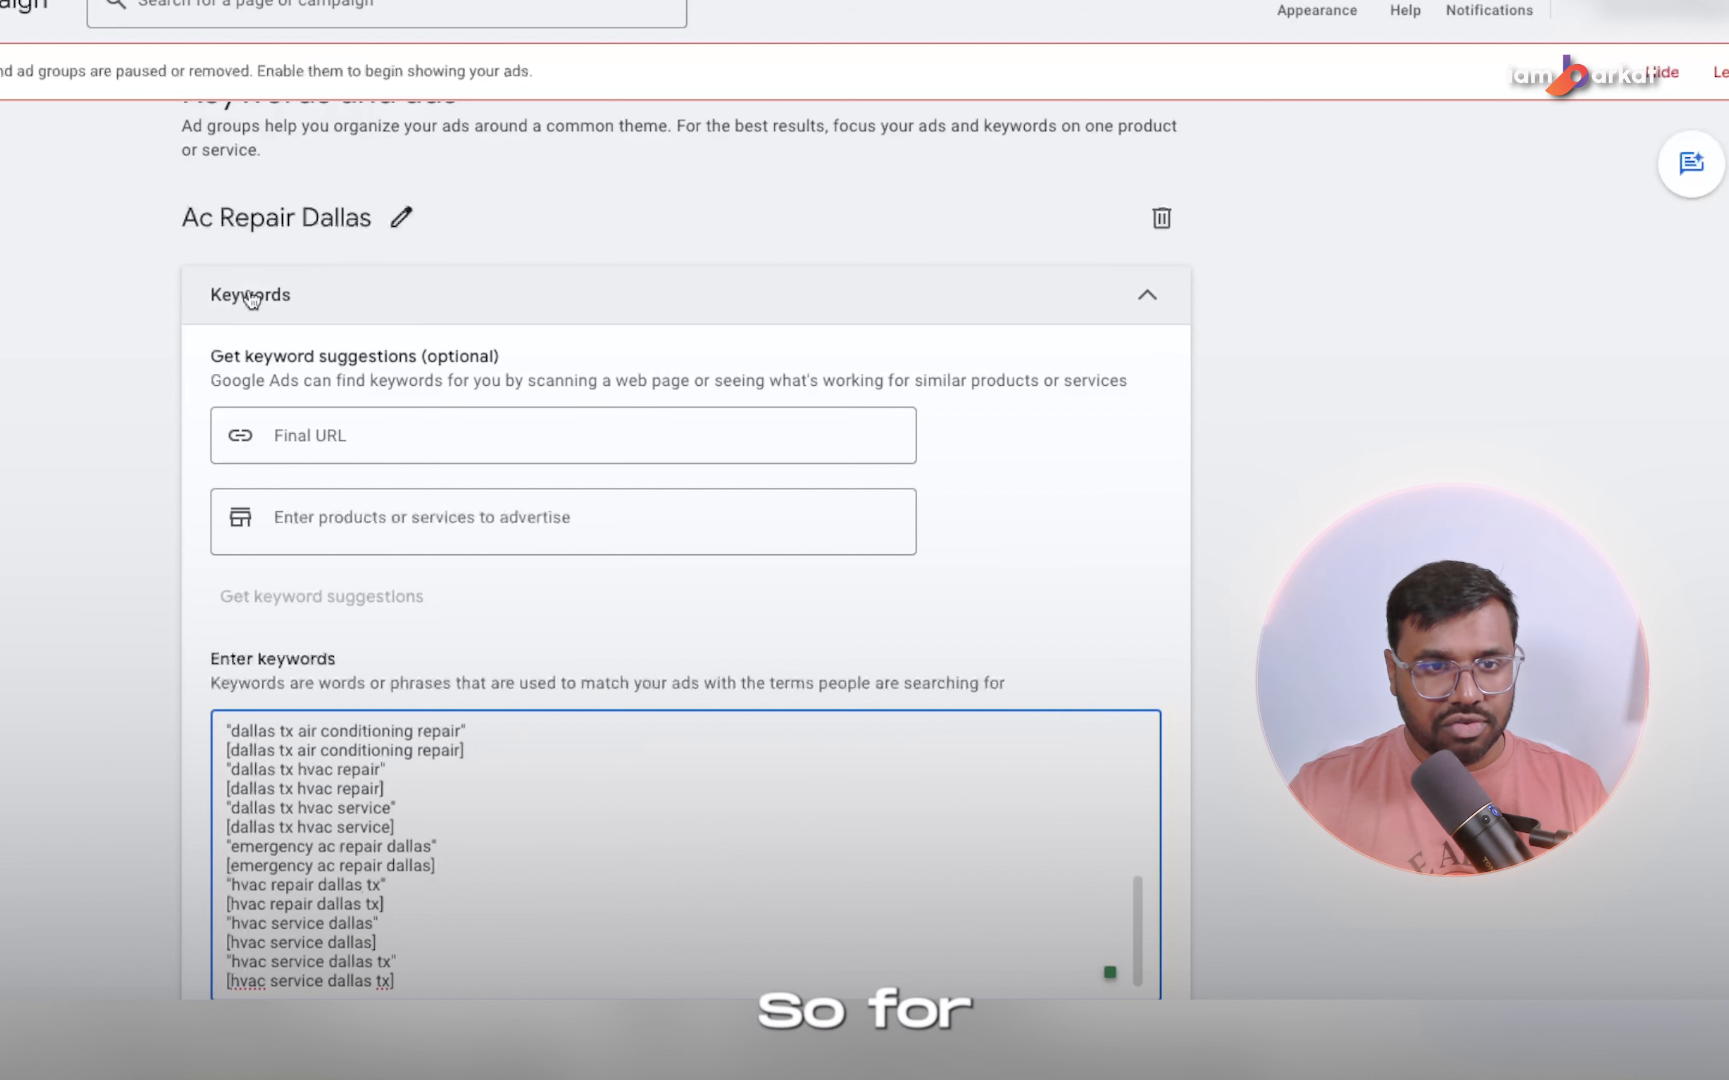
# Replace "Ac Repair" with "HVAC" in the Dallas ad group's name.
pyautogui.click(401, 217)
pyautogui.moveTo(314, 219); pyautogui.dragTo(58, 195)
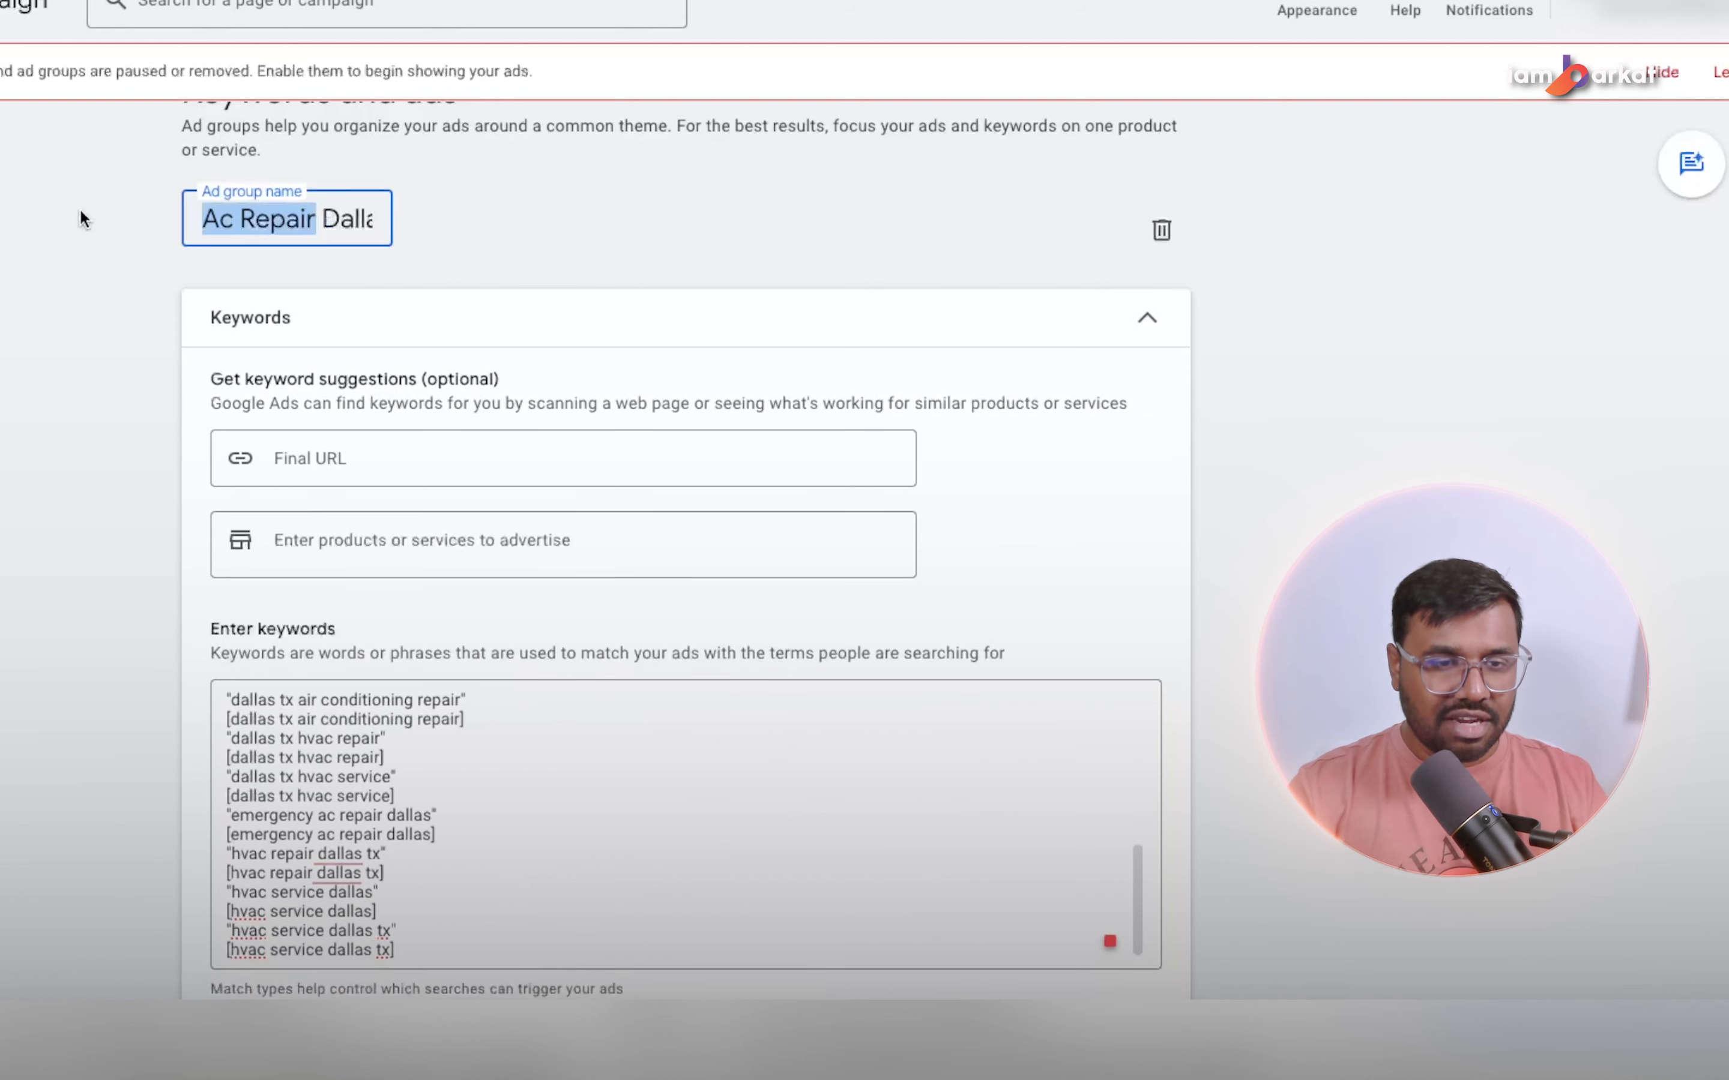
pyautogui.press('BackSpace')
pyautogui.press('Delete')
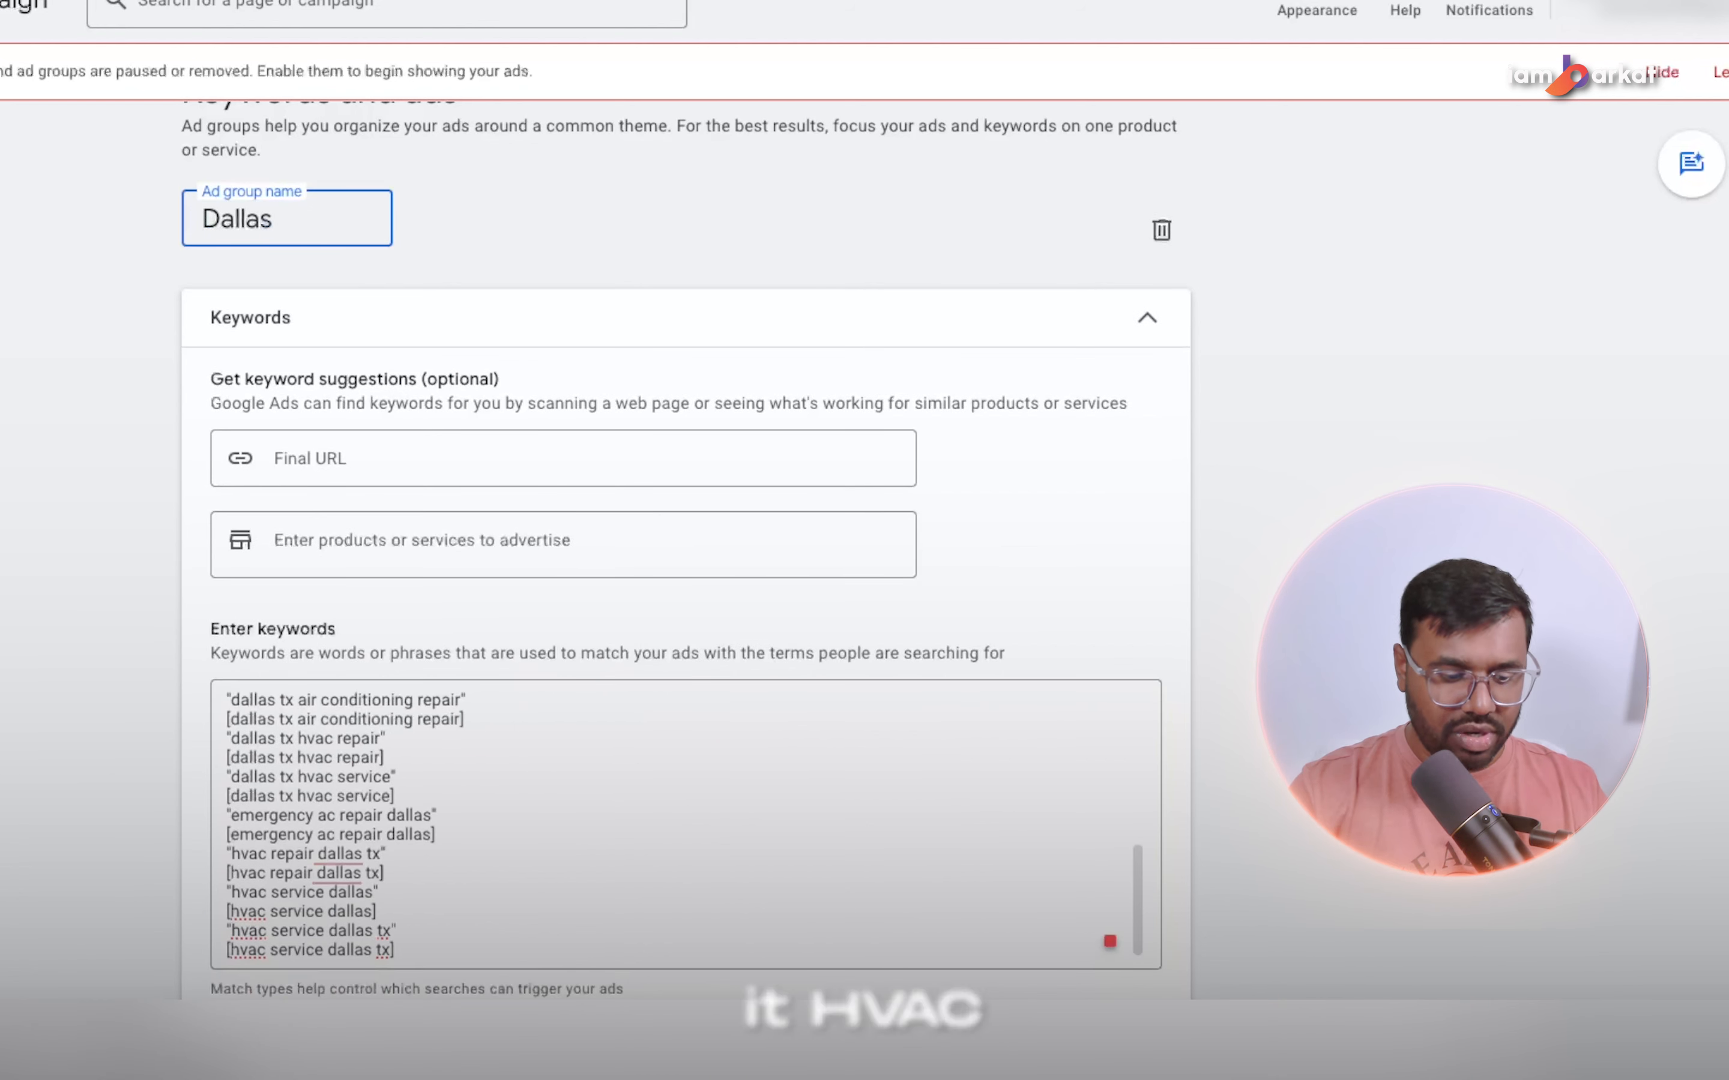
pyautogui.write('HAV')
pyautogui.press('BackSpace')
pyautogui.press('BackSpace')
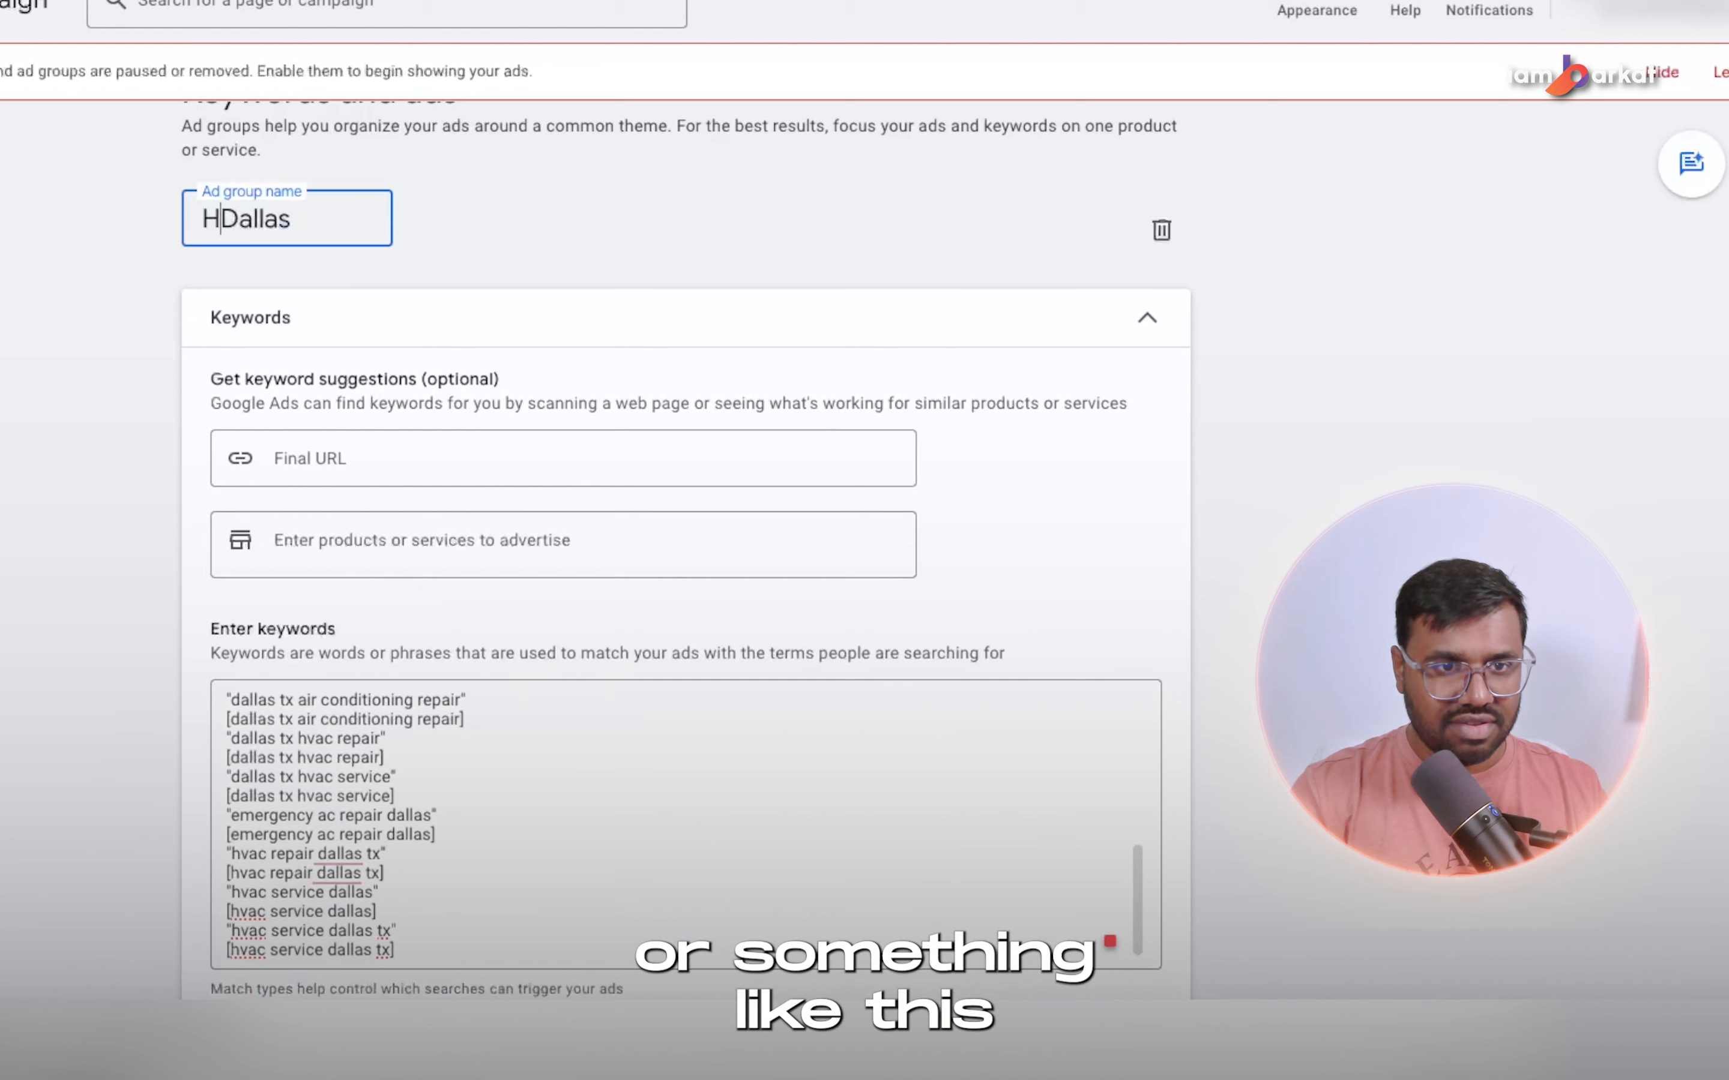
pyautogui.write('VAC')
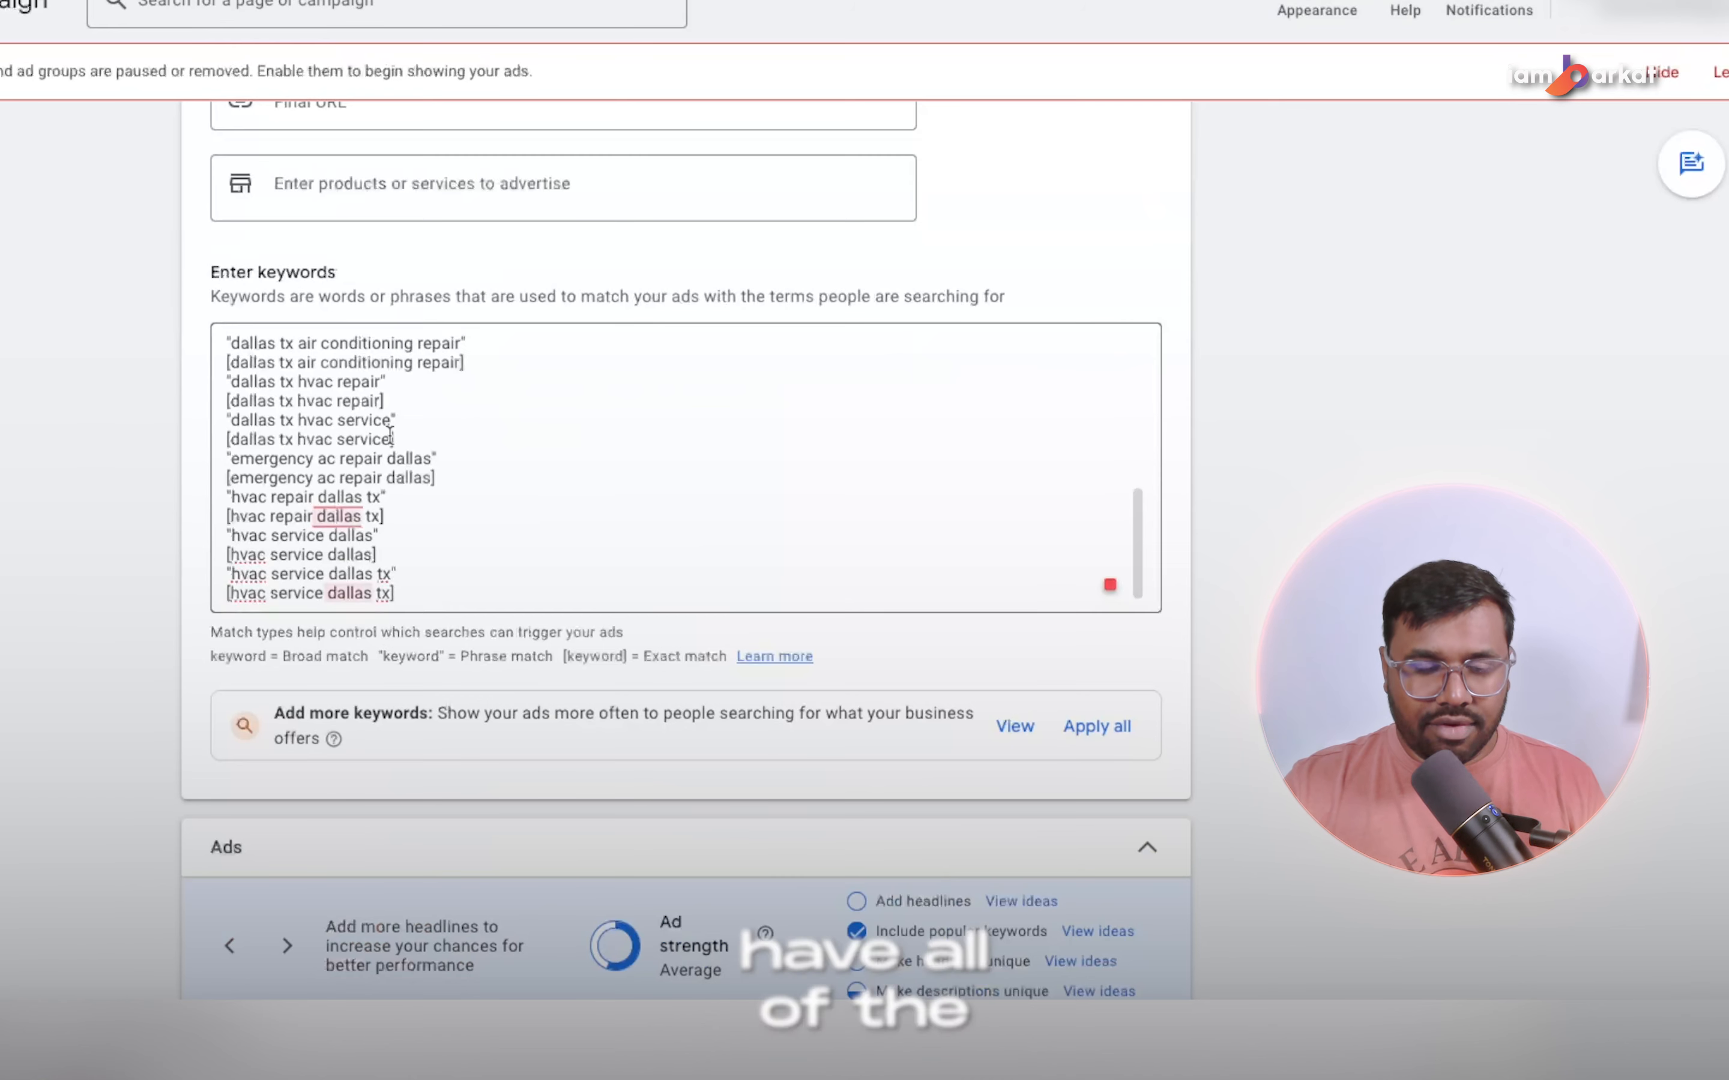
# Set the first display path field of the HVAC Dallas ad to hvac-dallas.
pyautogui.scroll(-5, 398, 543)
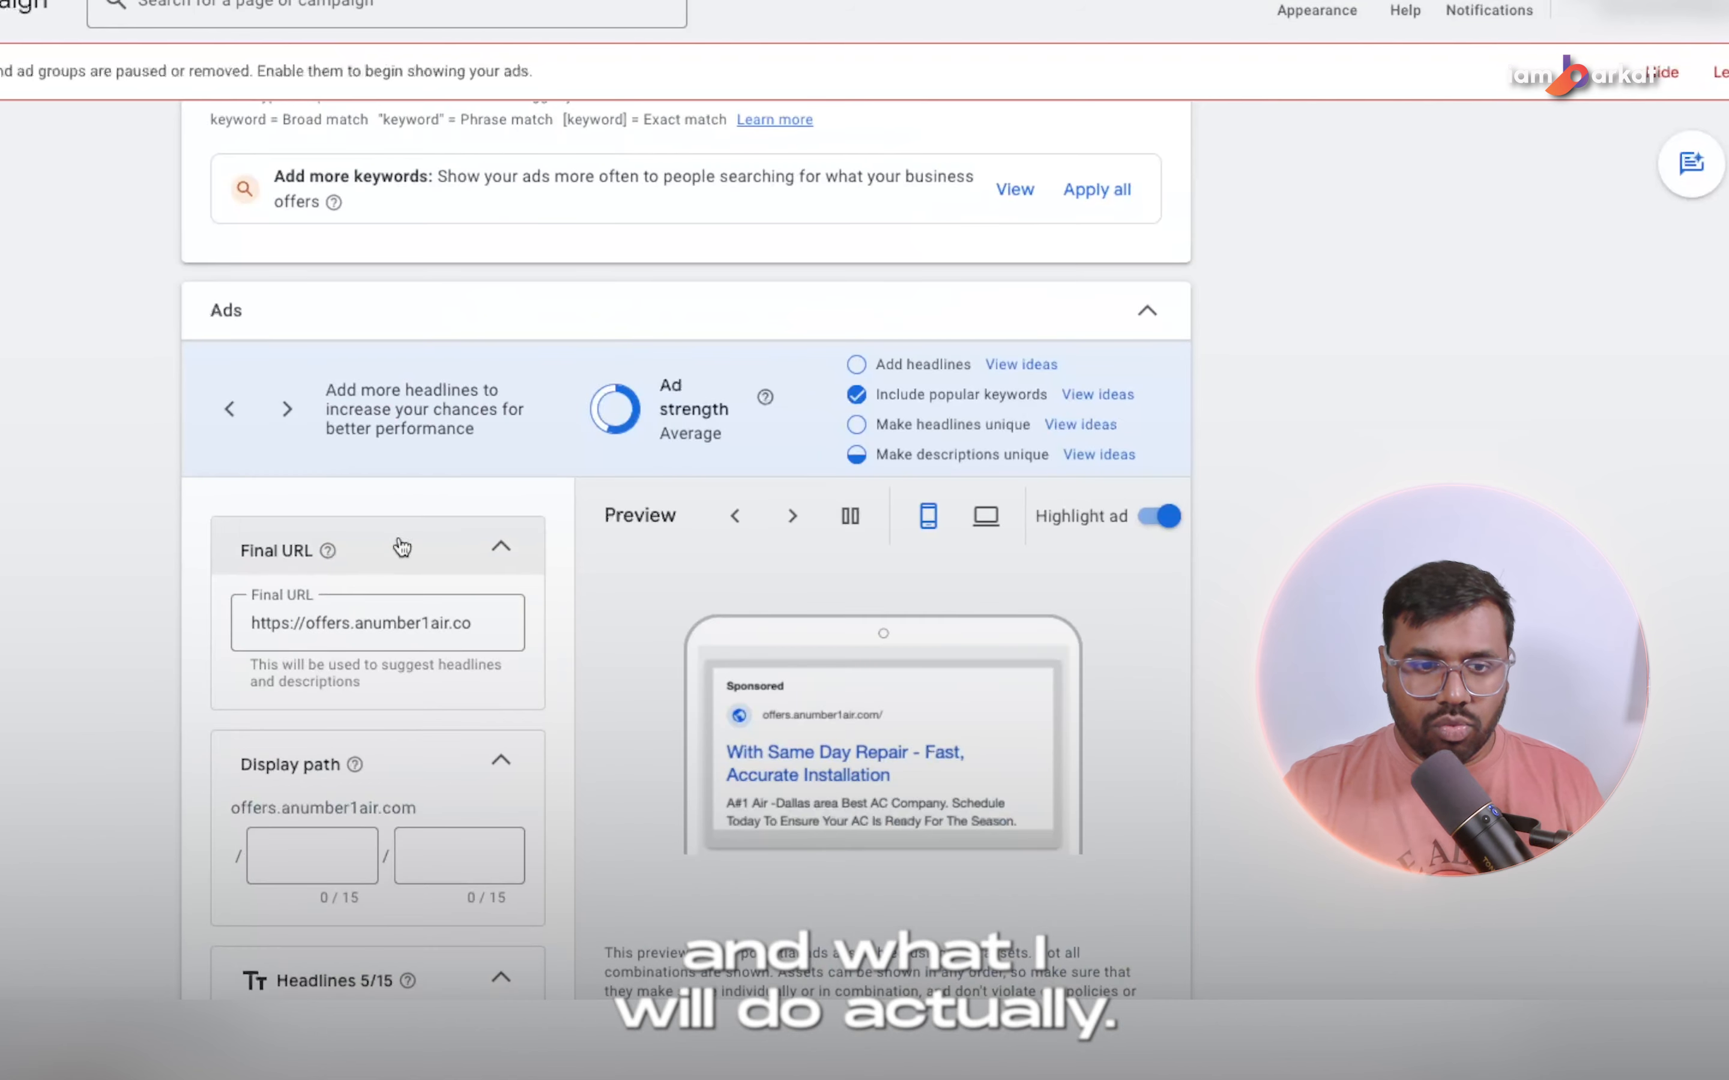
pyautogui.scroll(1, 382, 482)
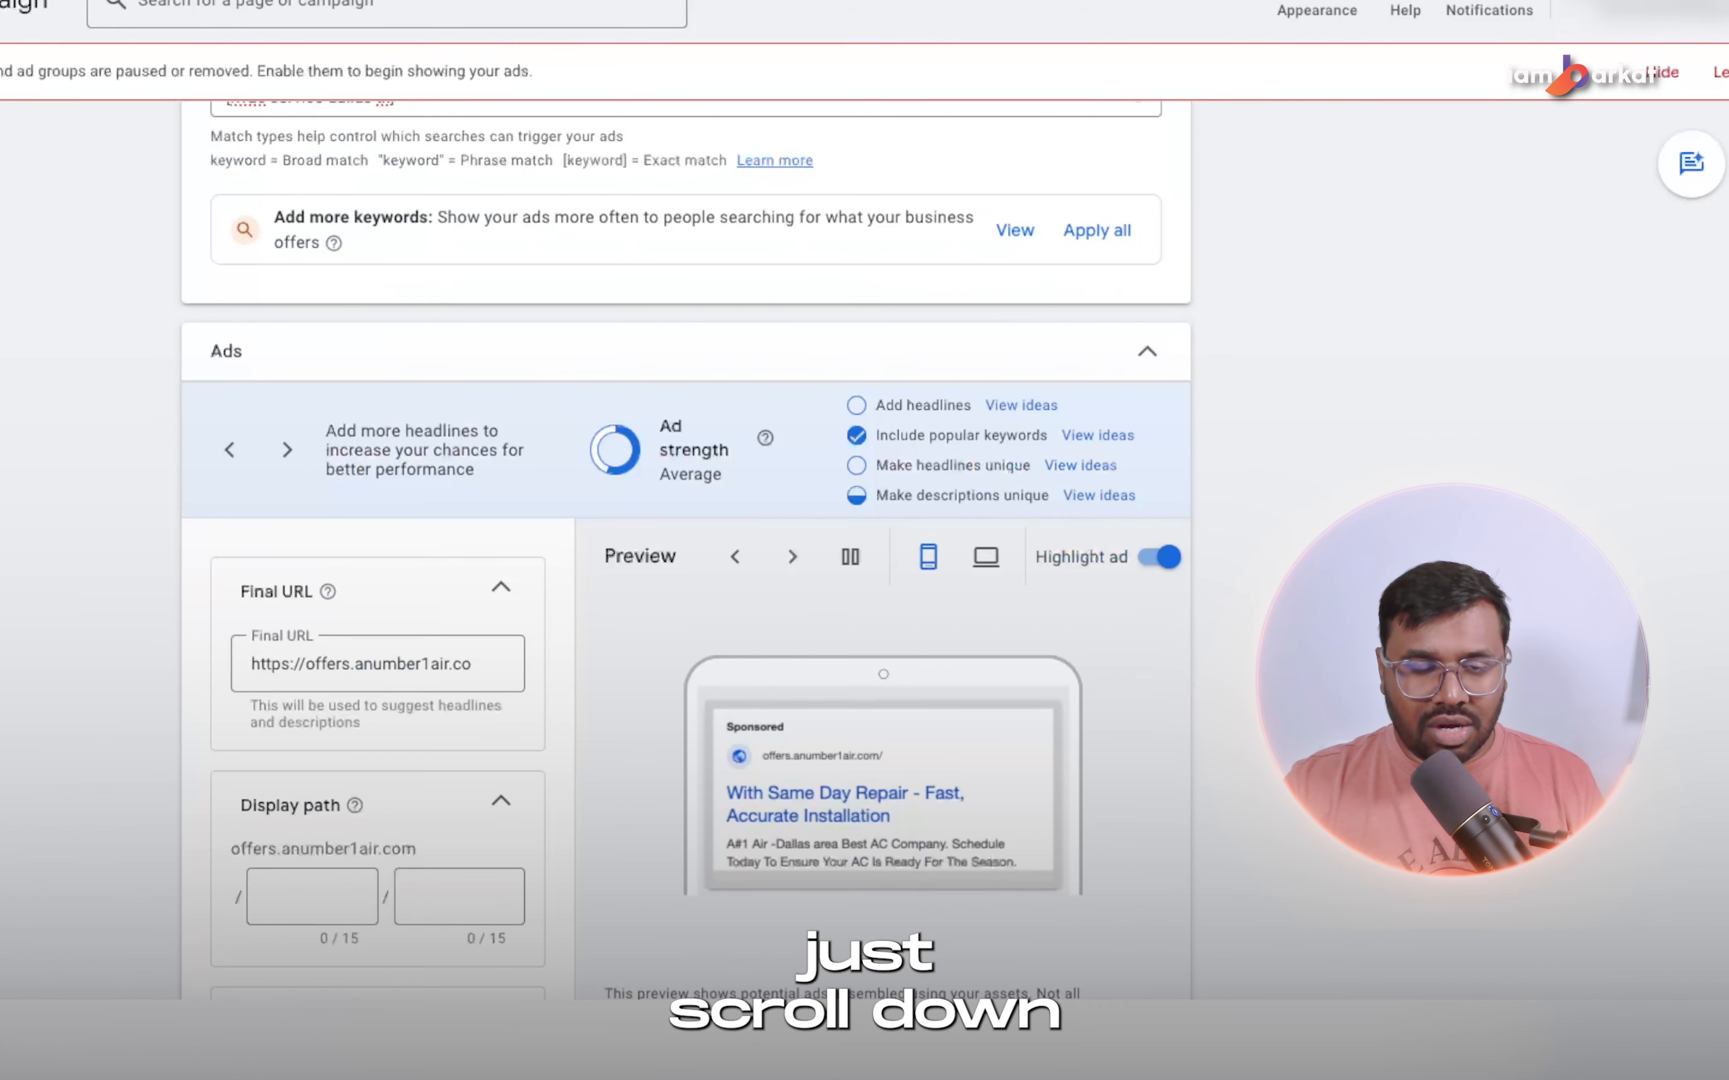
pyautogui.scroll(-3, 437, 428)
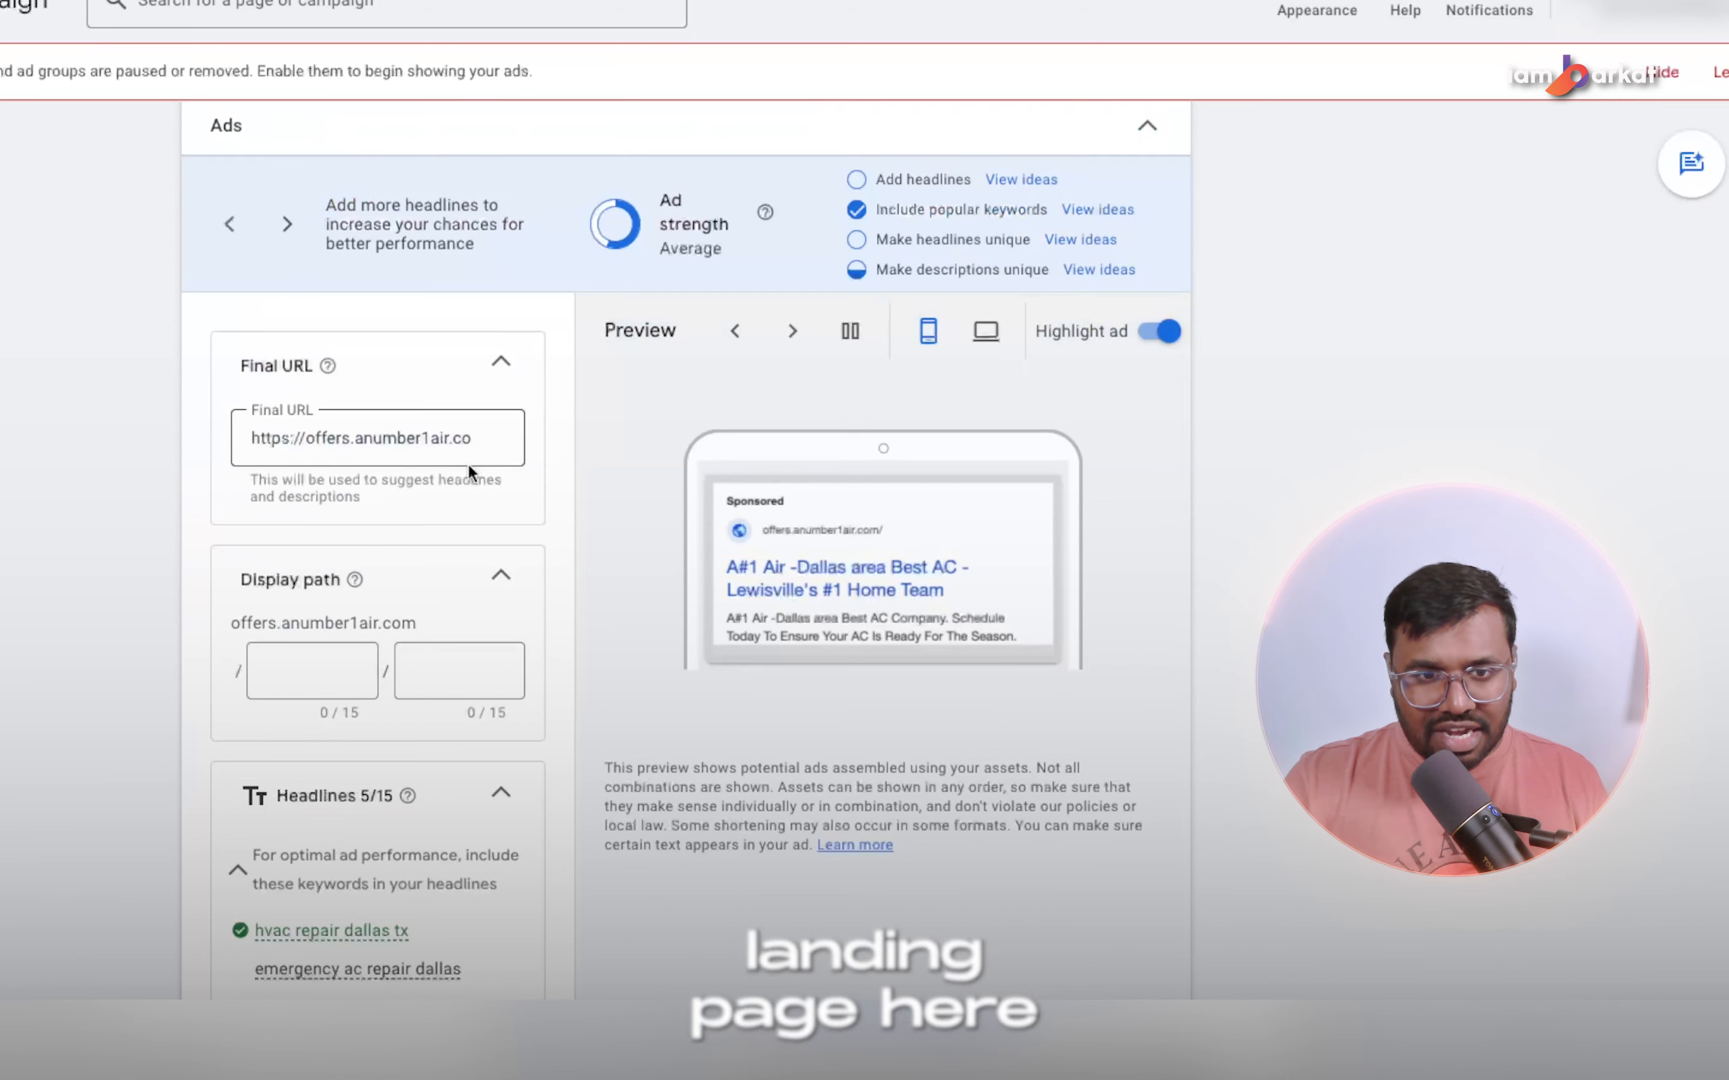
pyautogui.moveTo(293, 439); pyautogui.dragTo(487, 463)
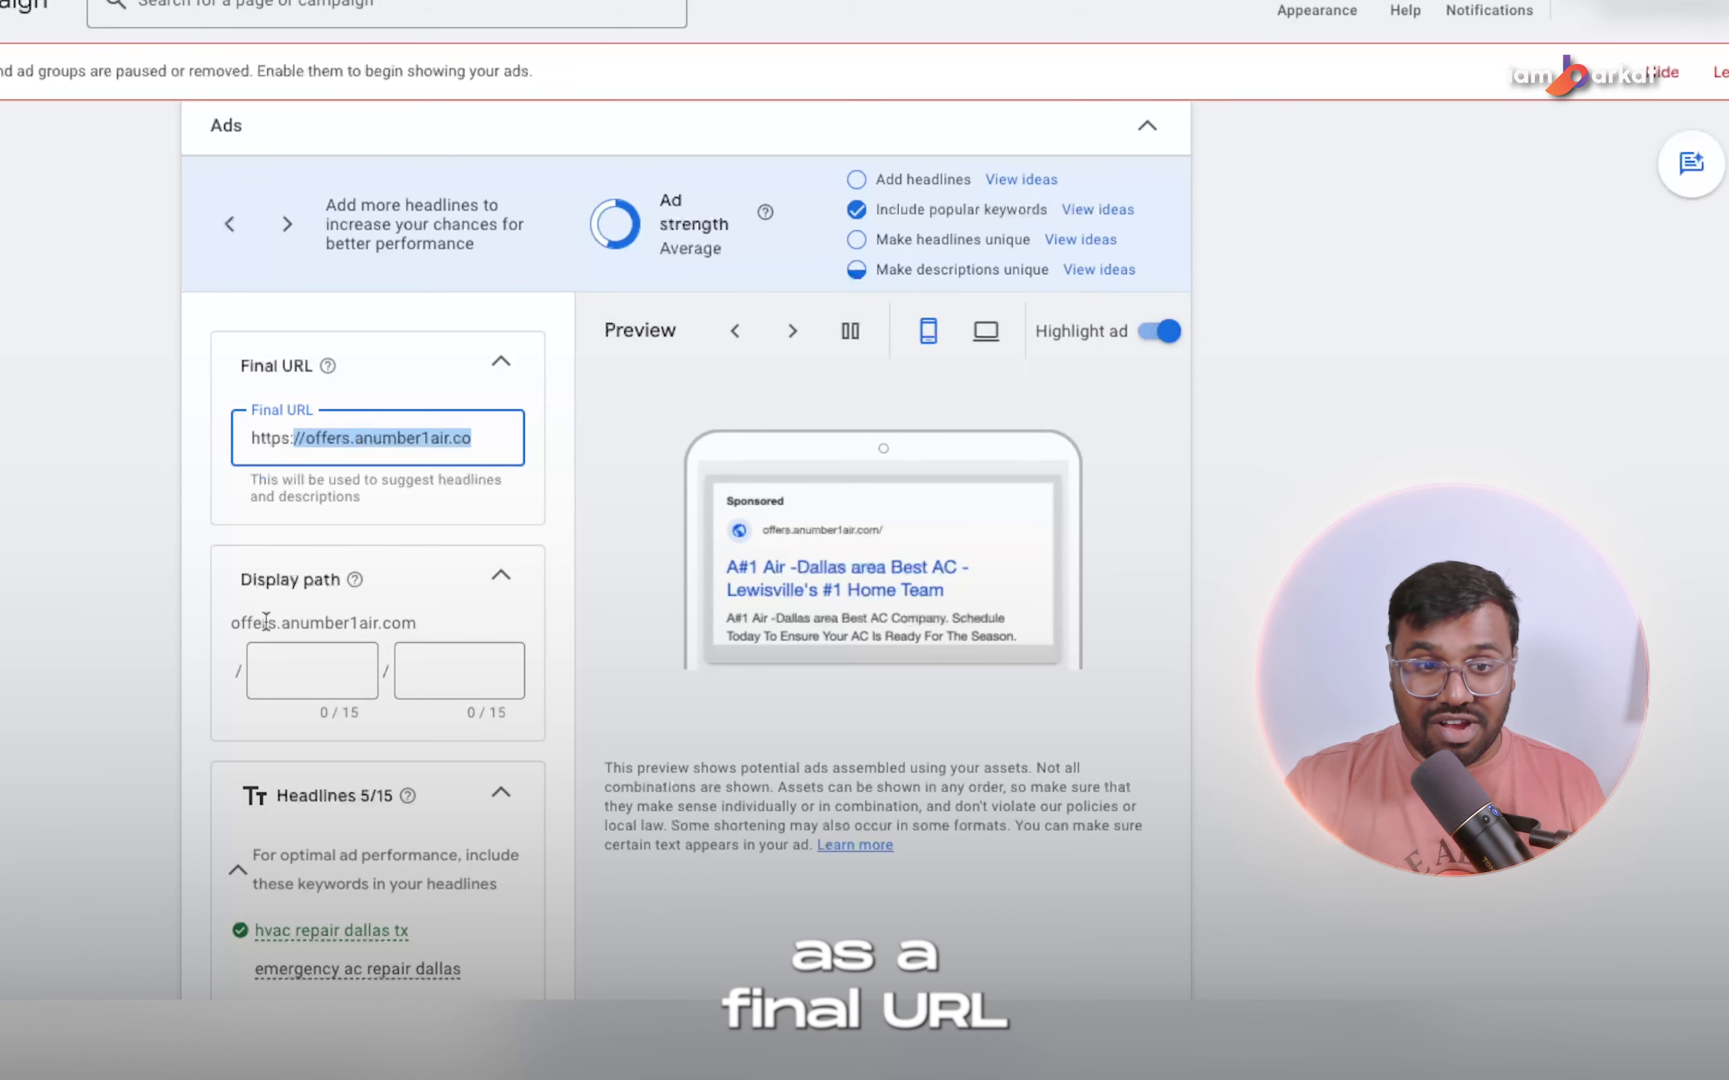
pyautogui.scroll(-1, 294, 692)
pyautogui.click(296, 668)
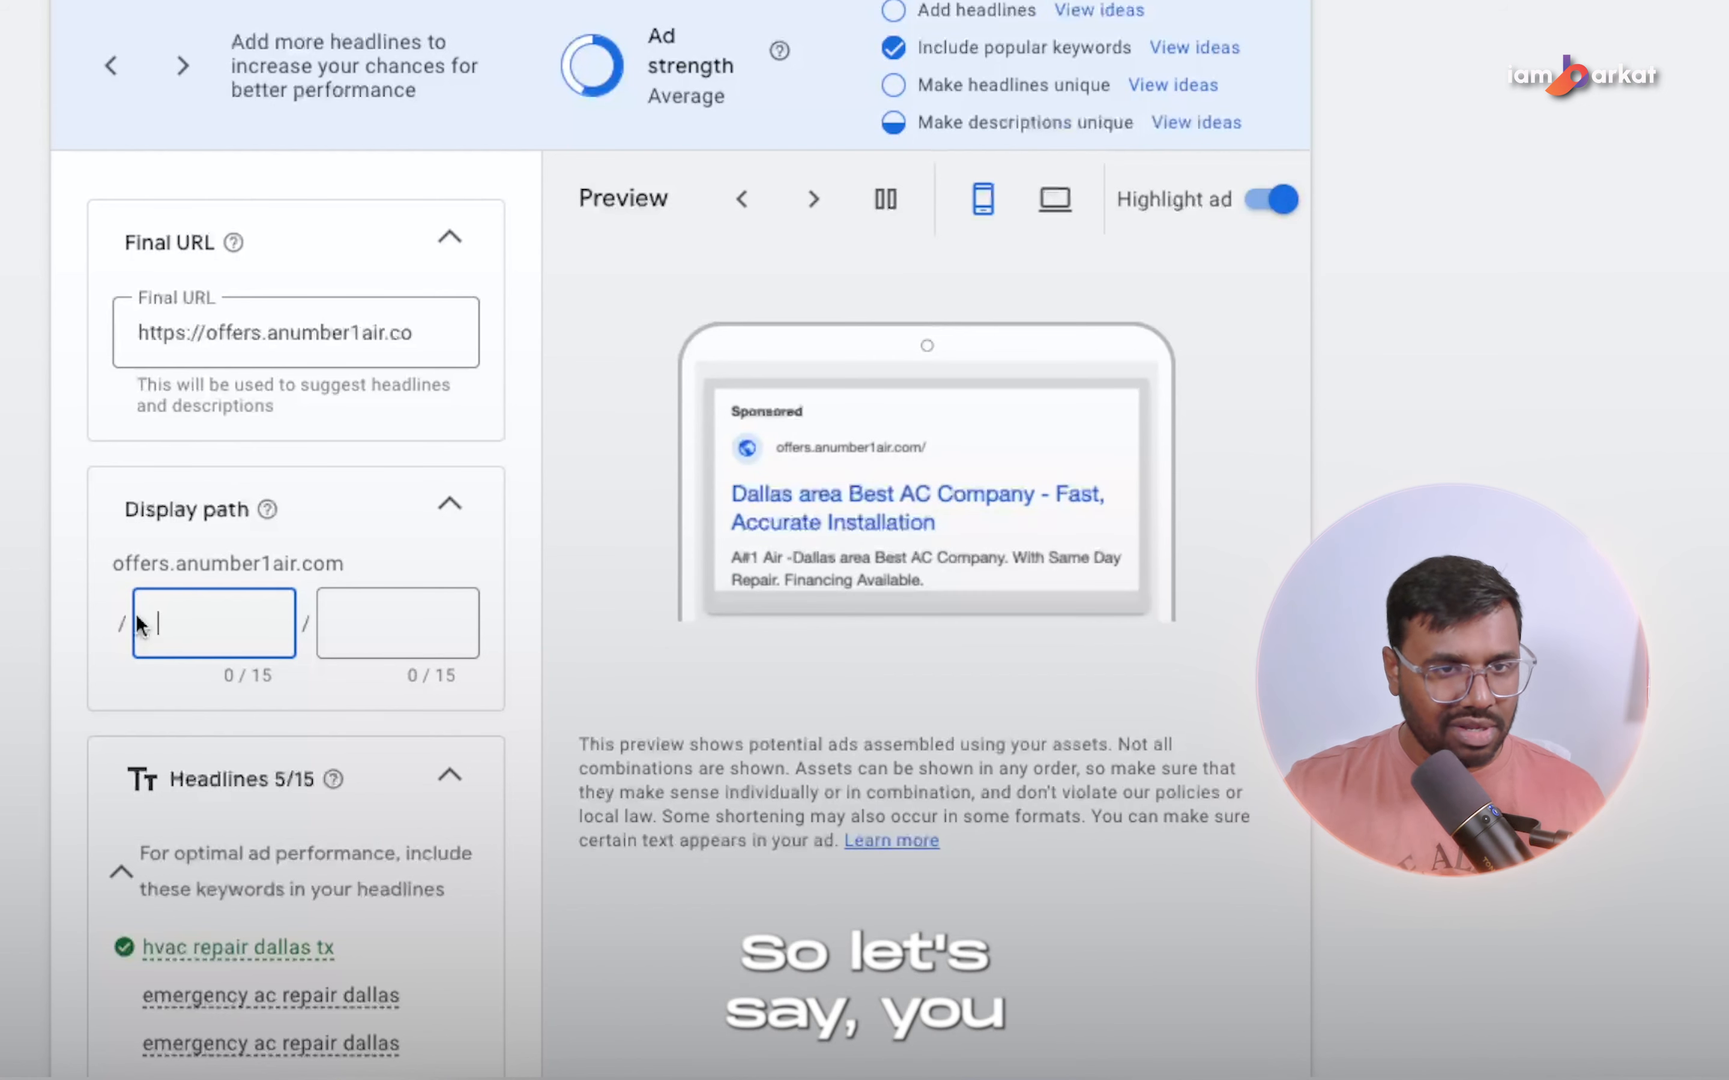
pyautogui.write('Havc')
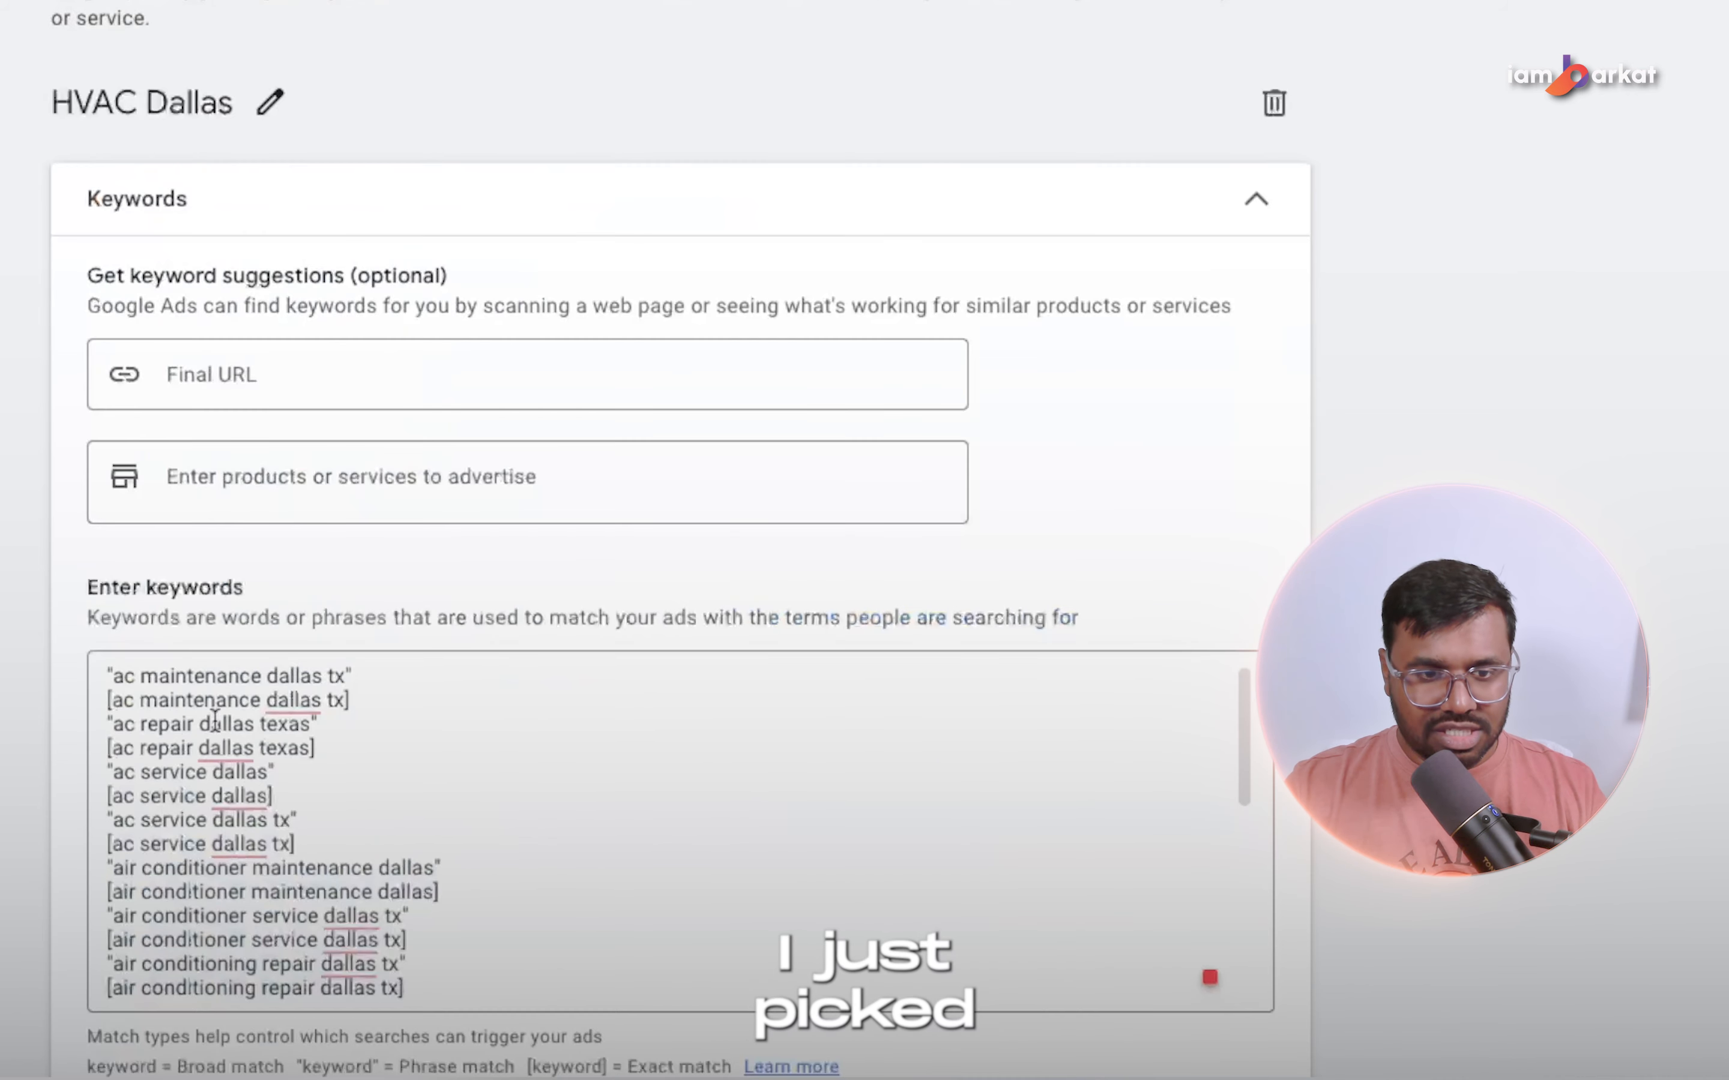
pyautogui.scroll(-1, 298, 914)
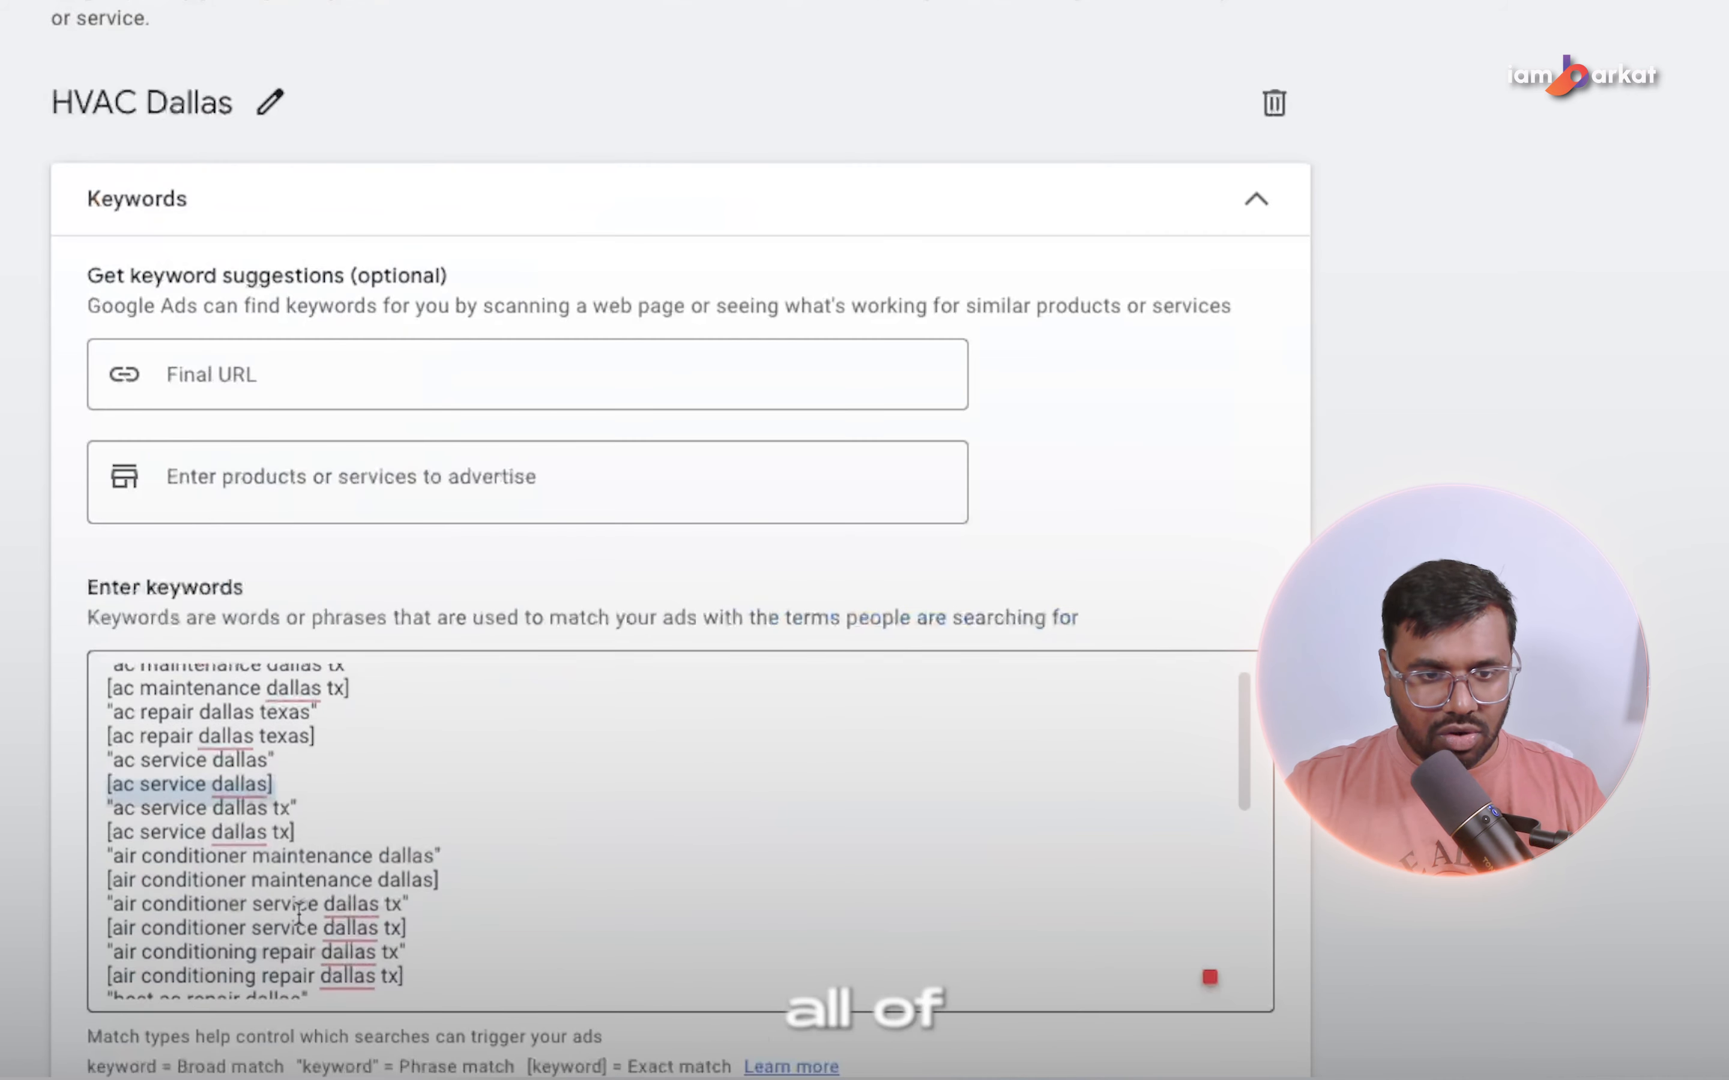
pyautogui.scroll(-4, 298, 914)
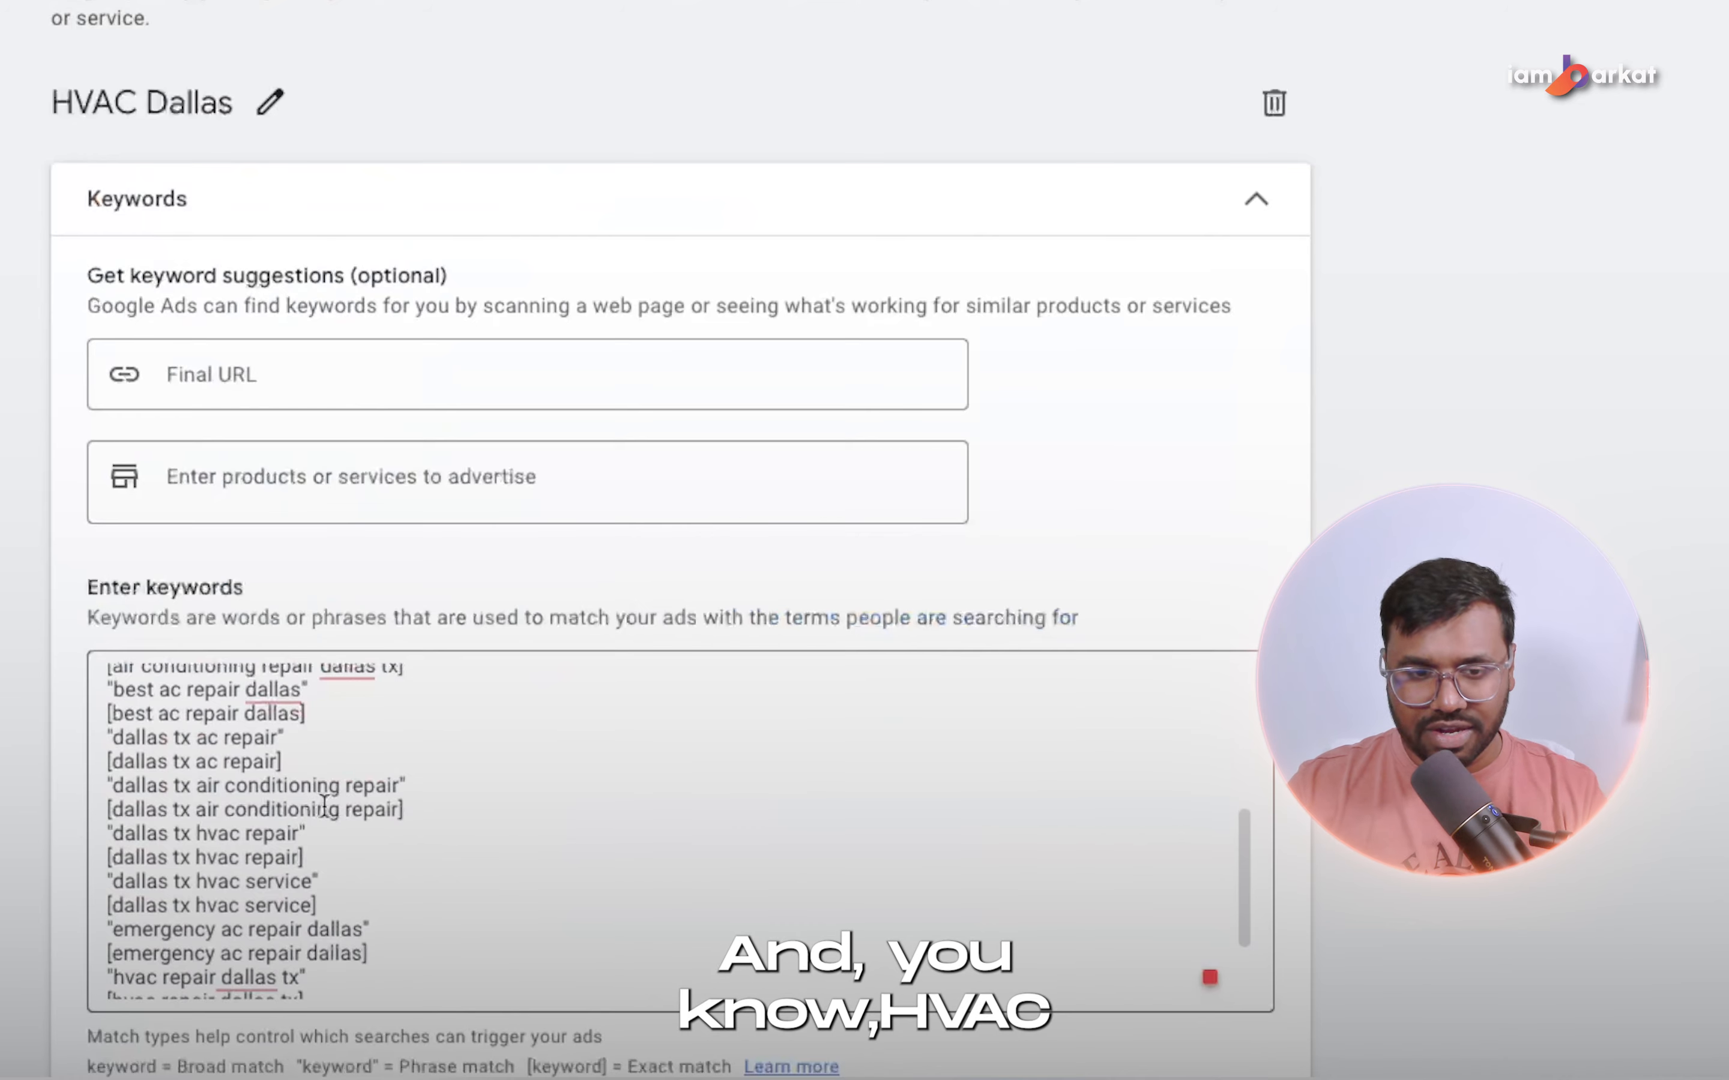
pyautogui.scroll(-10, 325, 807)
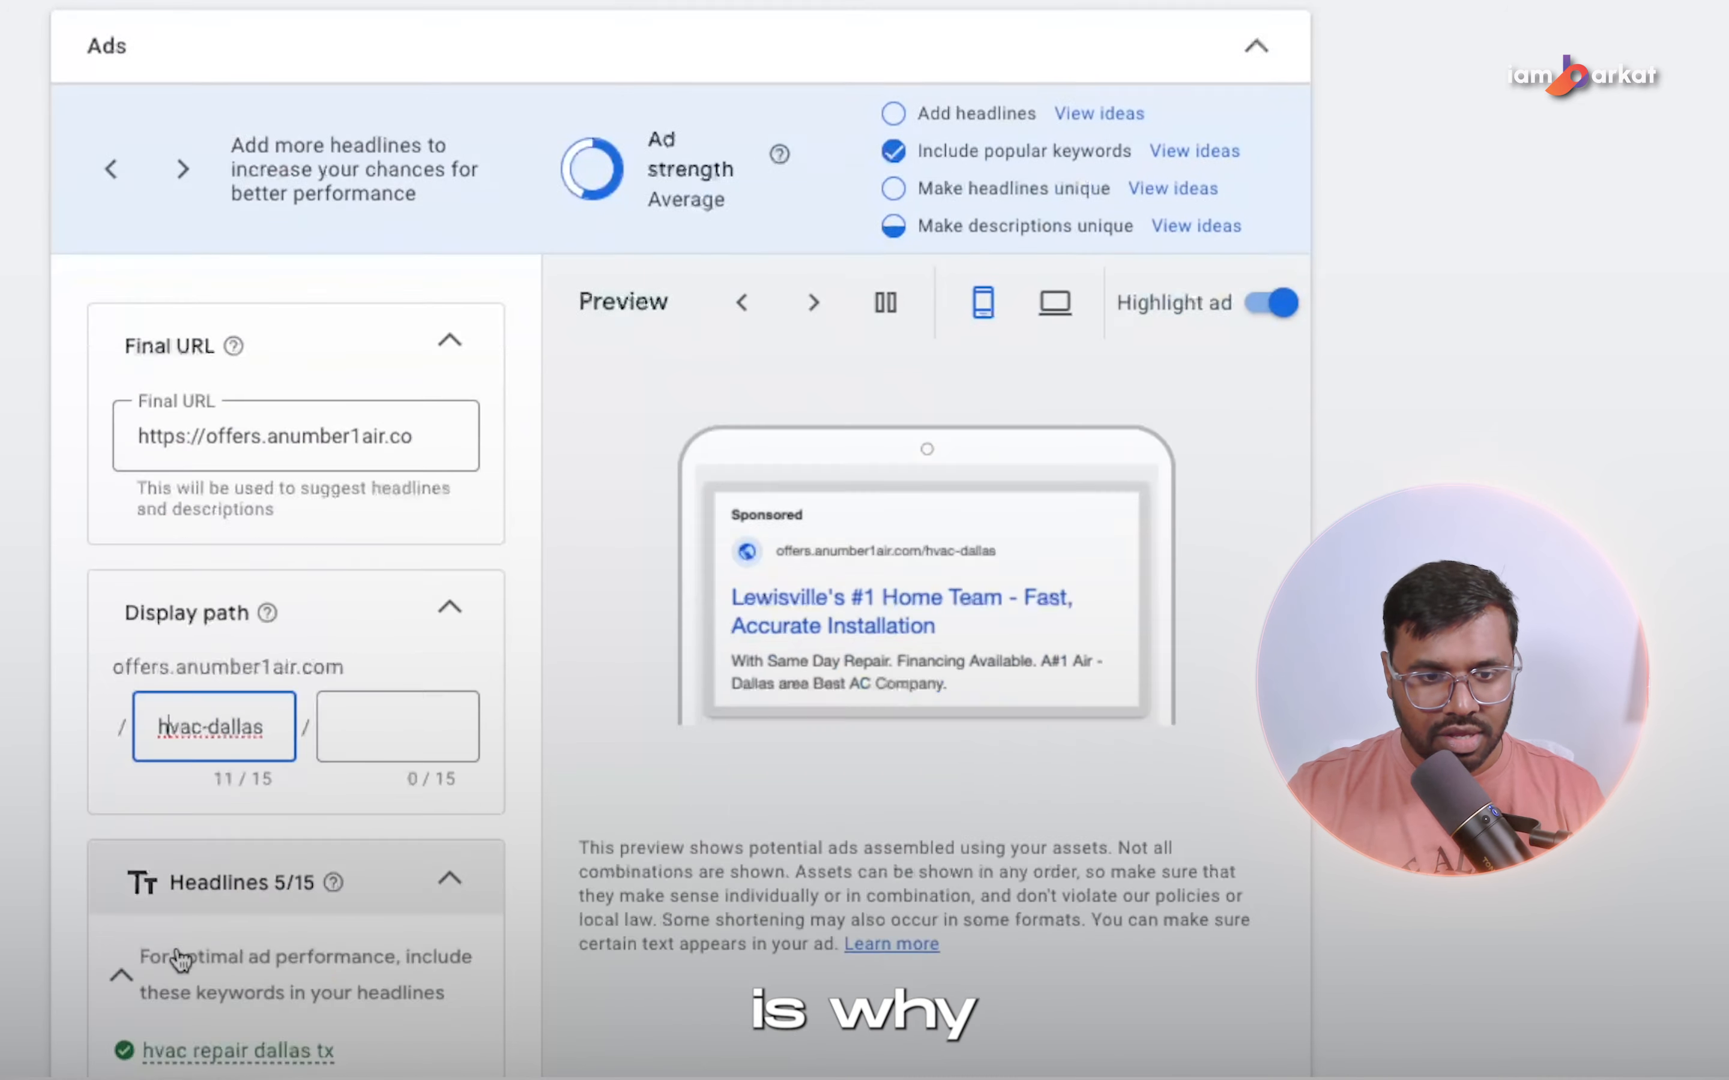
# Clear the existing text of the ad's first headline.
pyautogui.scroll(-3, 181, 960)
pyautogui.scroll(-1, 342, 597)
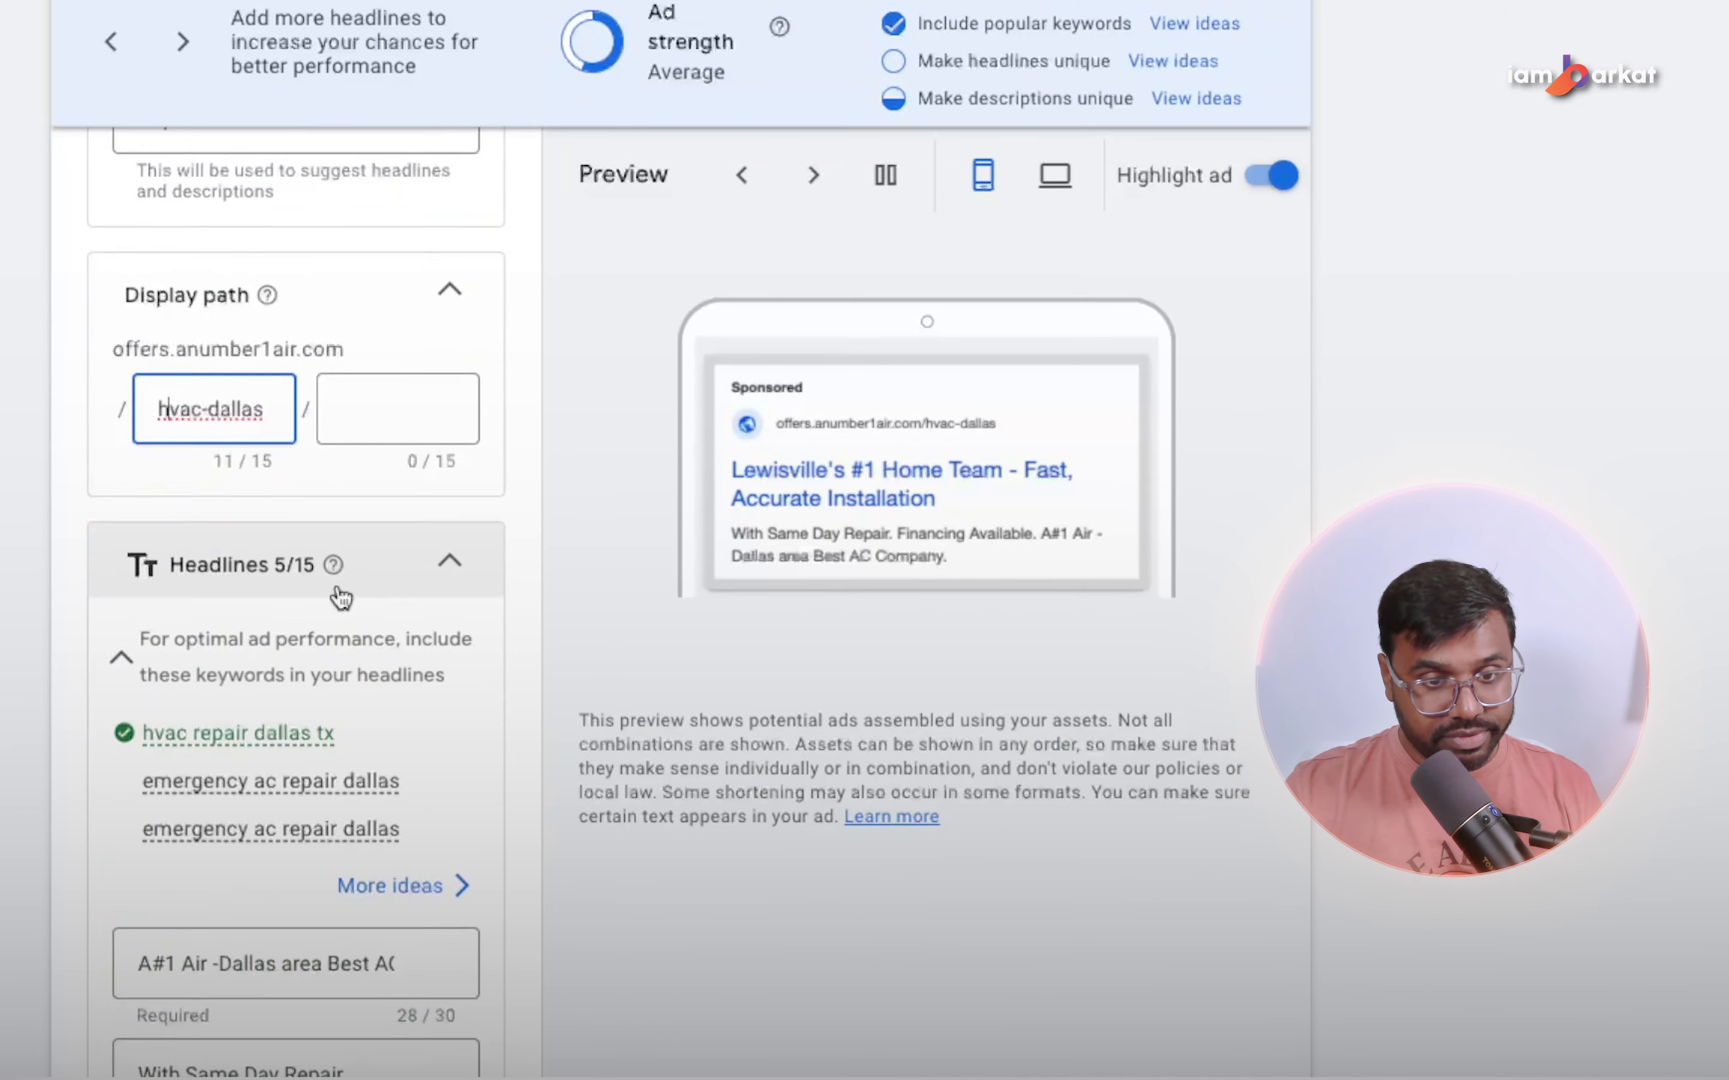
pyautogui.scroll(-2, 342, 596)
pyautogui.click(330, 867)
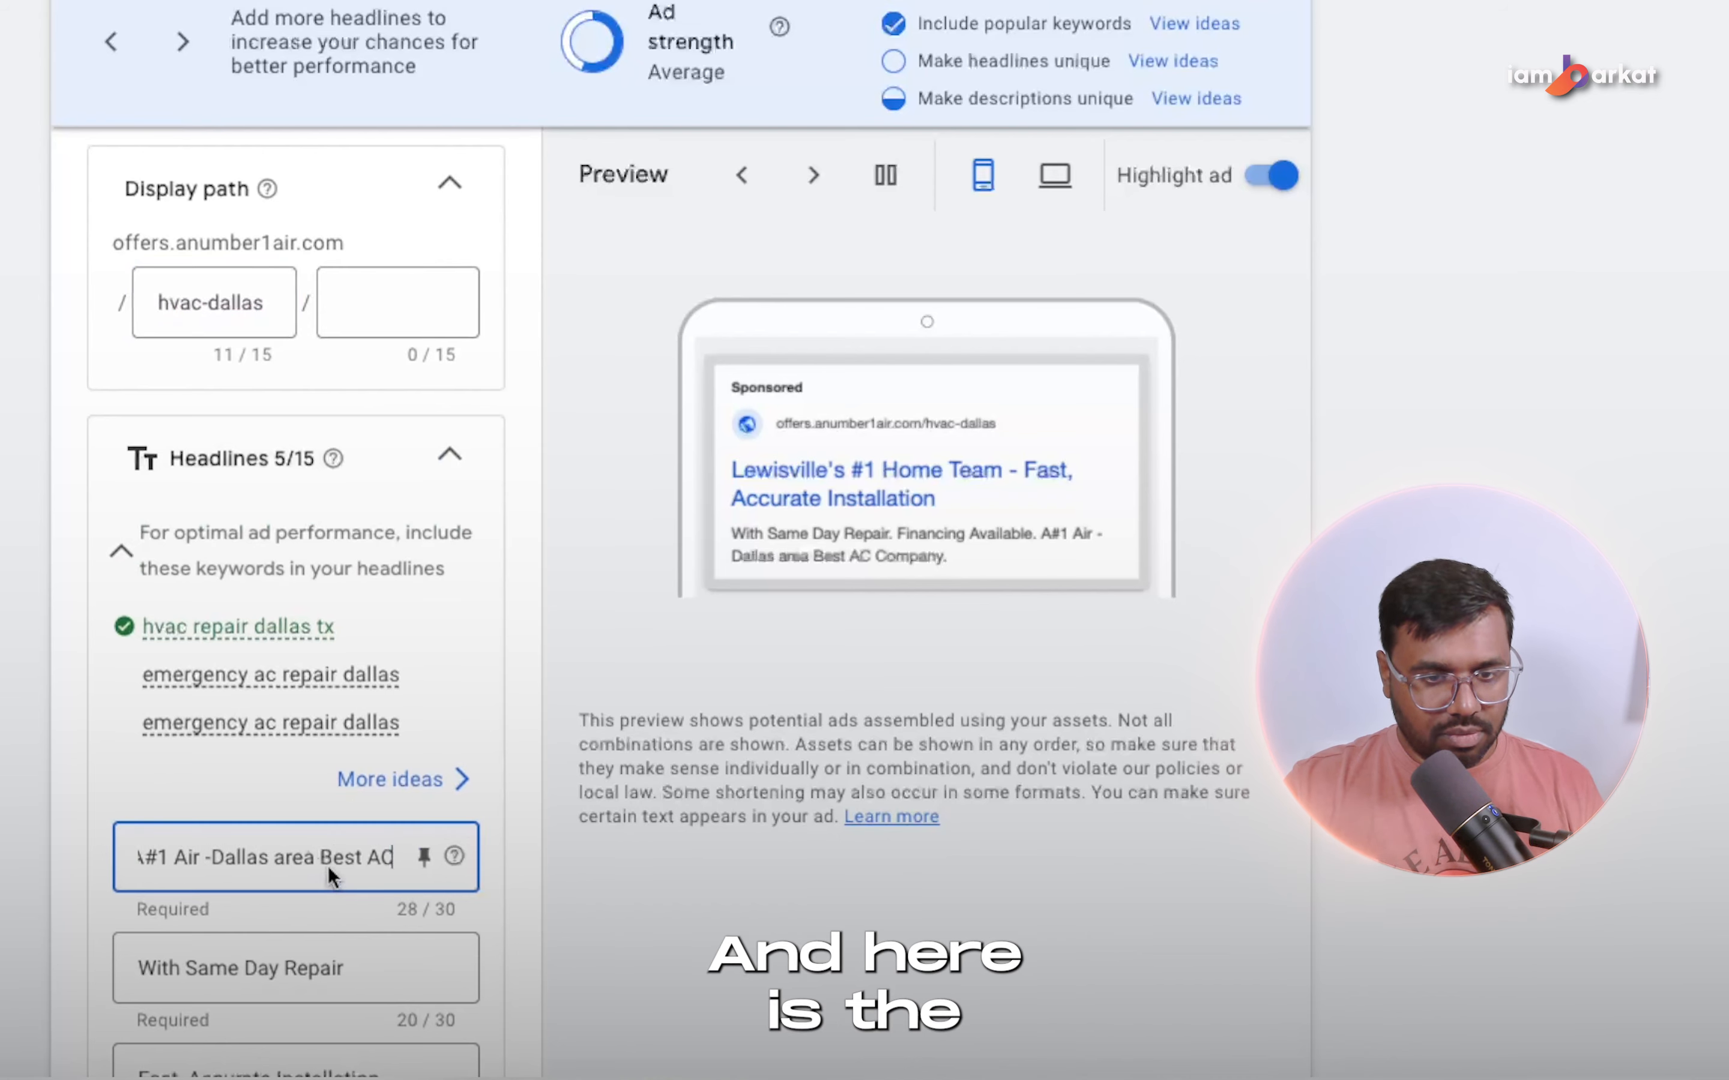
pyautogui.hotkey('ctrl', 'a')
pyautogui.press('BackSpace')
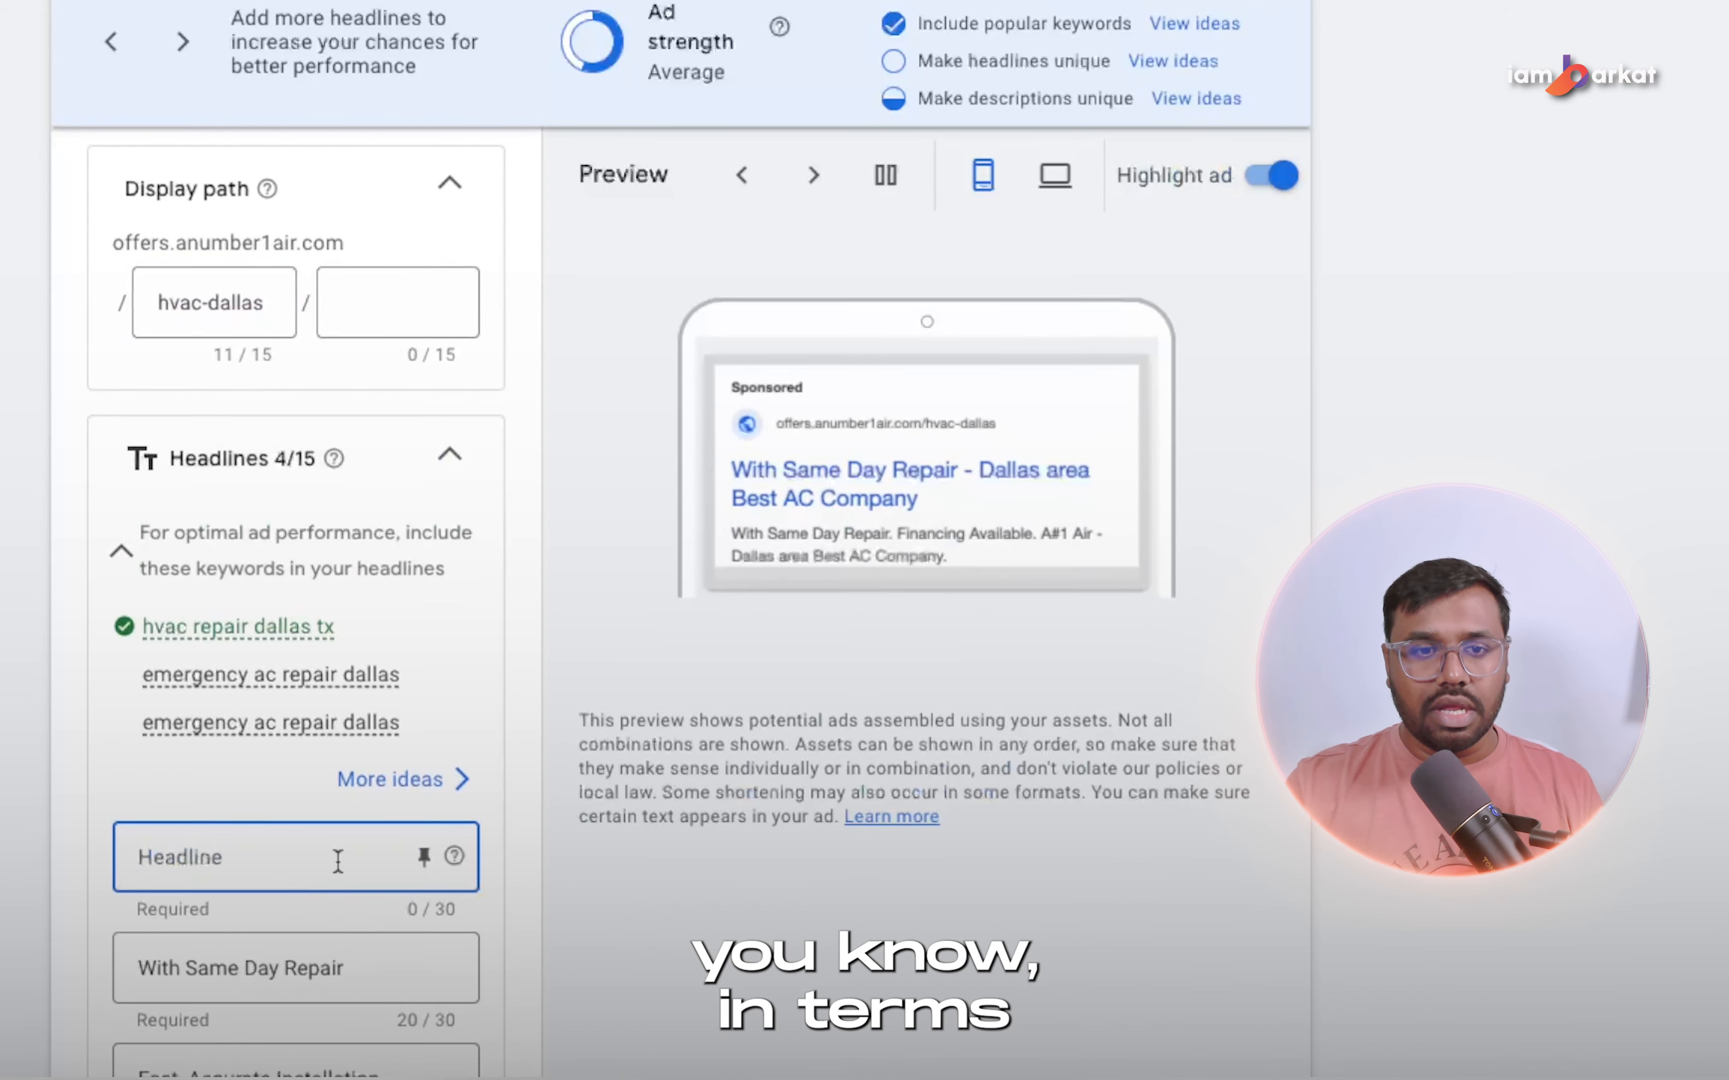
# Enter "Best AC Repair In Dallas" as the first headline and pin it to show only in position 1.
pyautogui.scroll(-3, 339, 881)
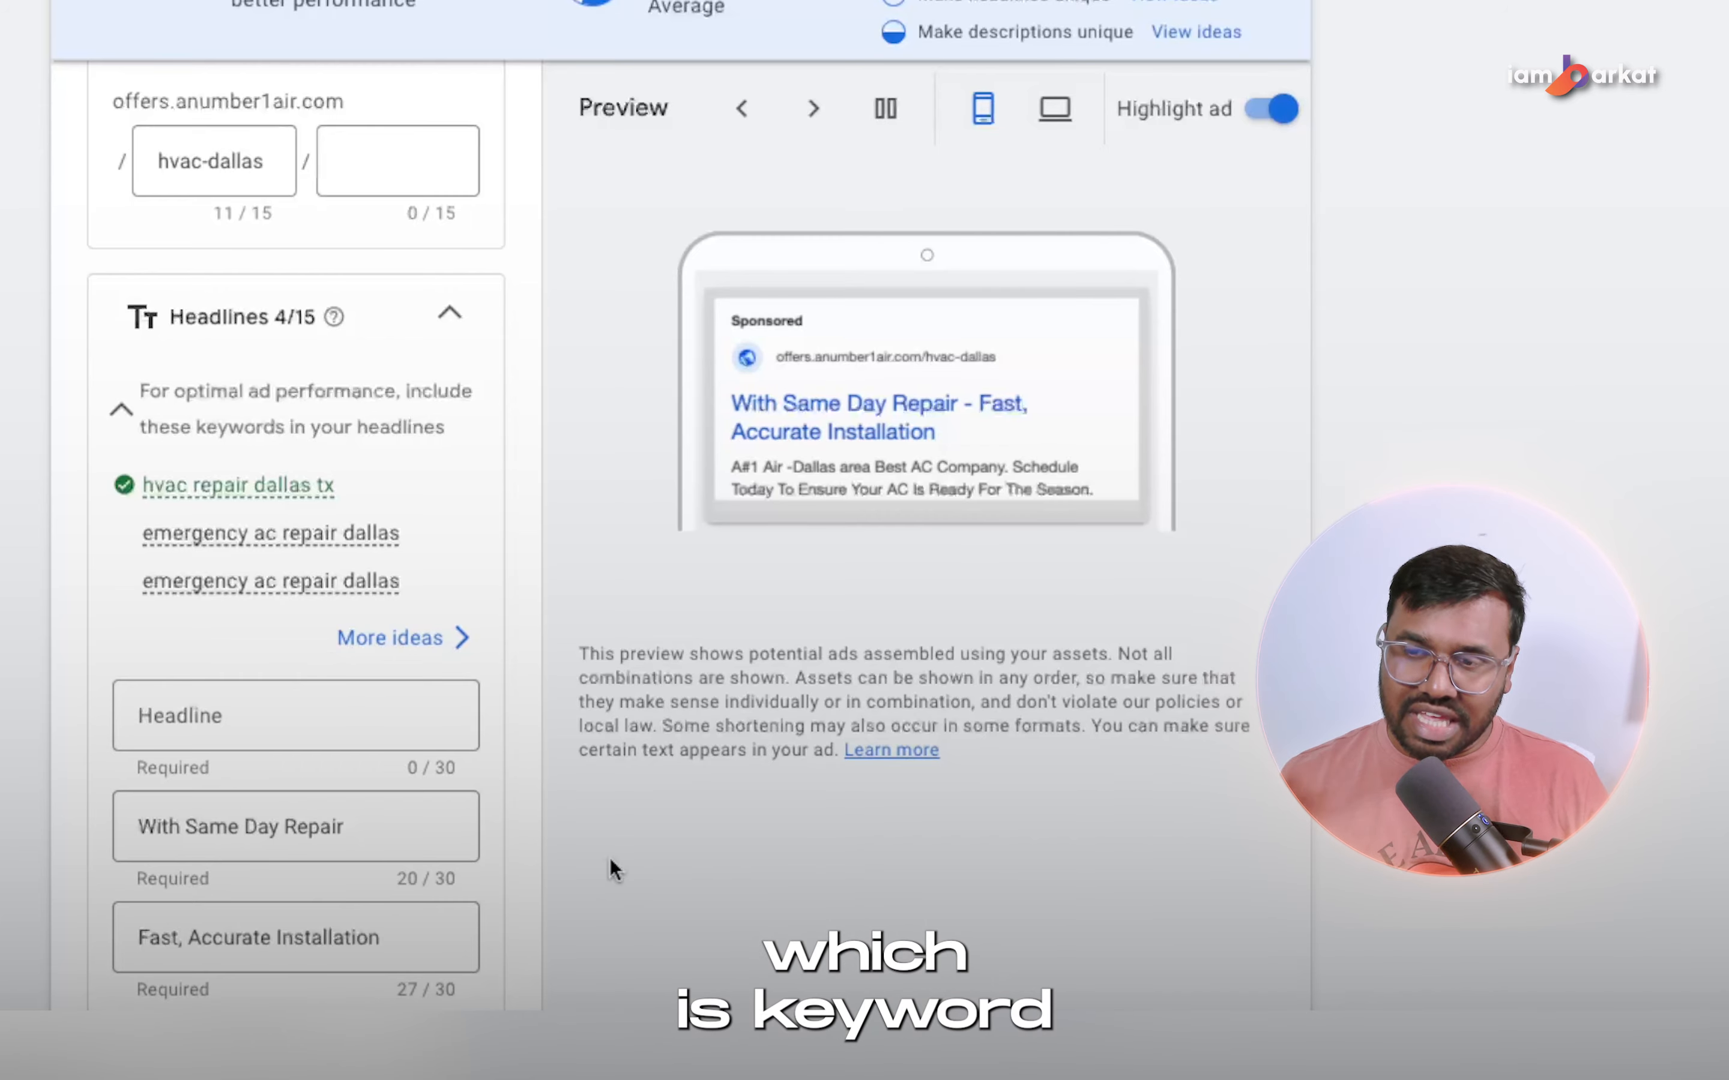
pyautogui.scroll(15, 432, 562)
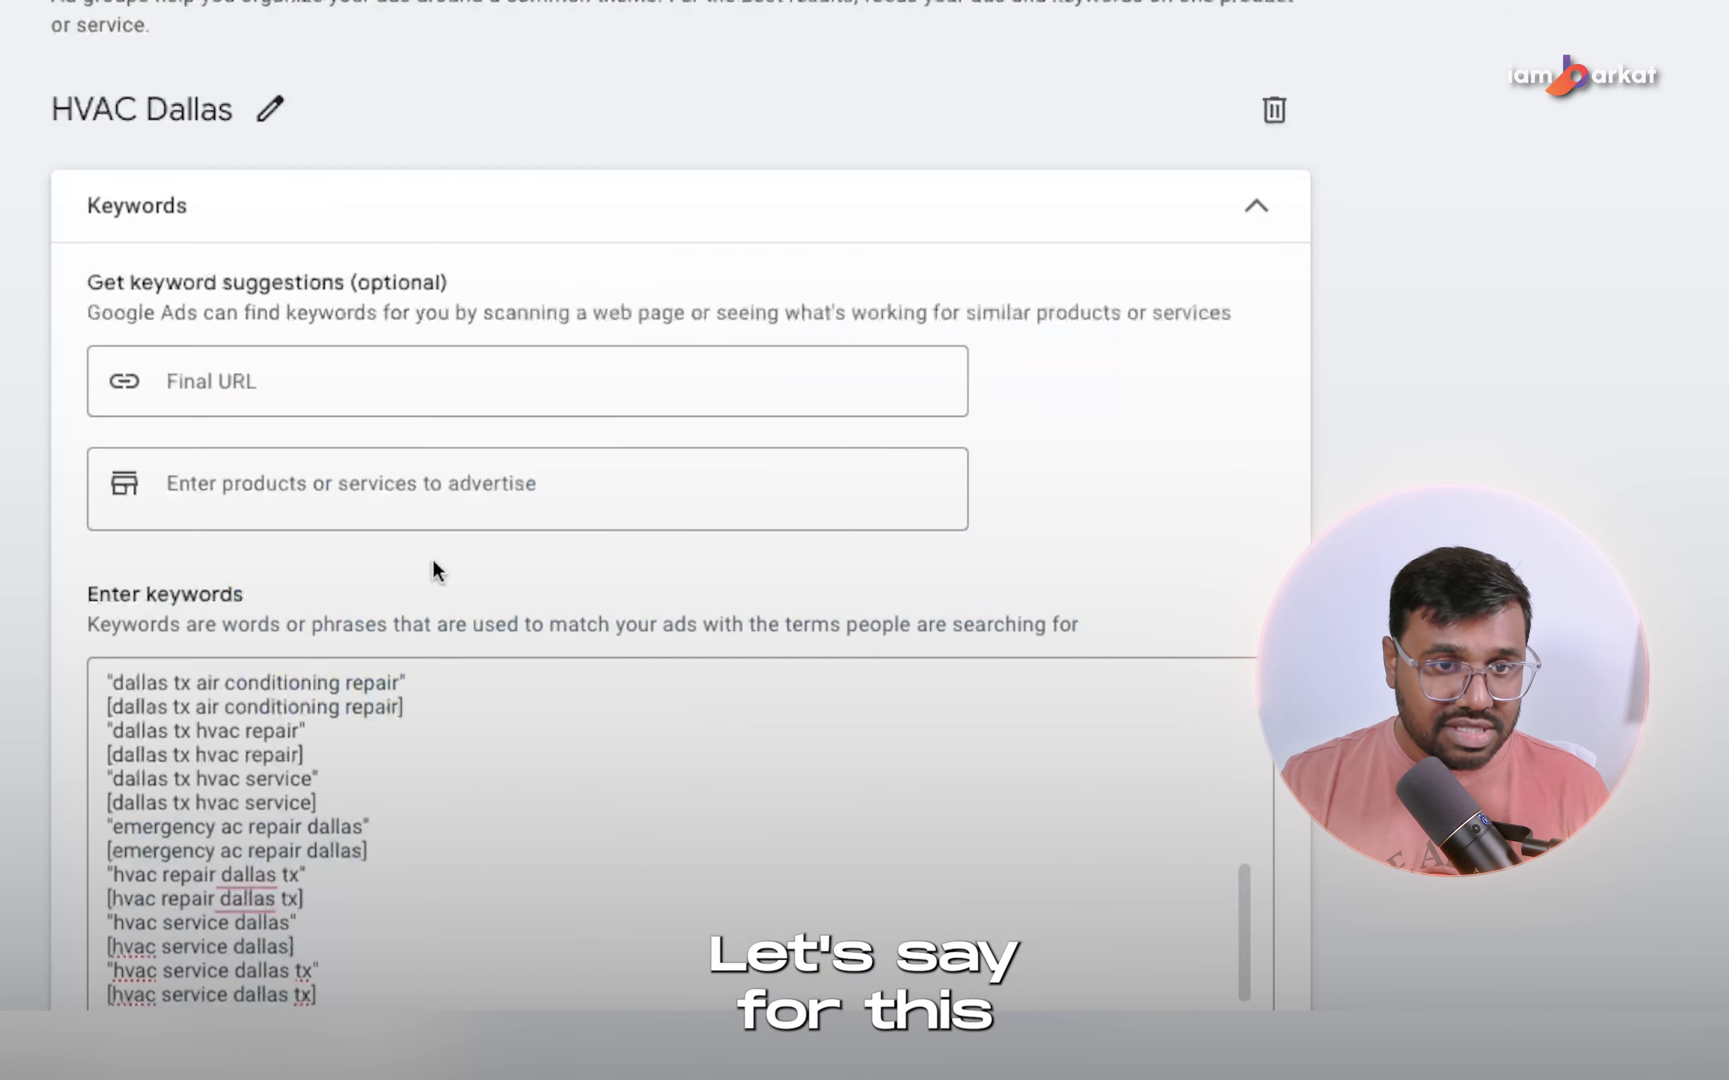
pyautogui.scroll(-5, 196, 564)
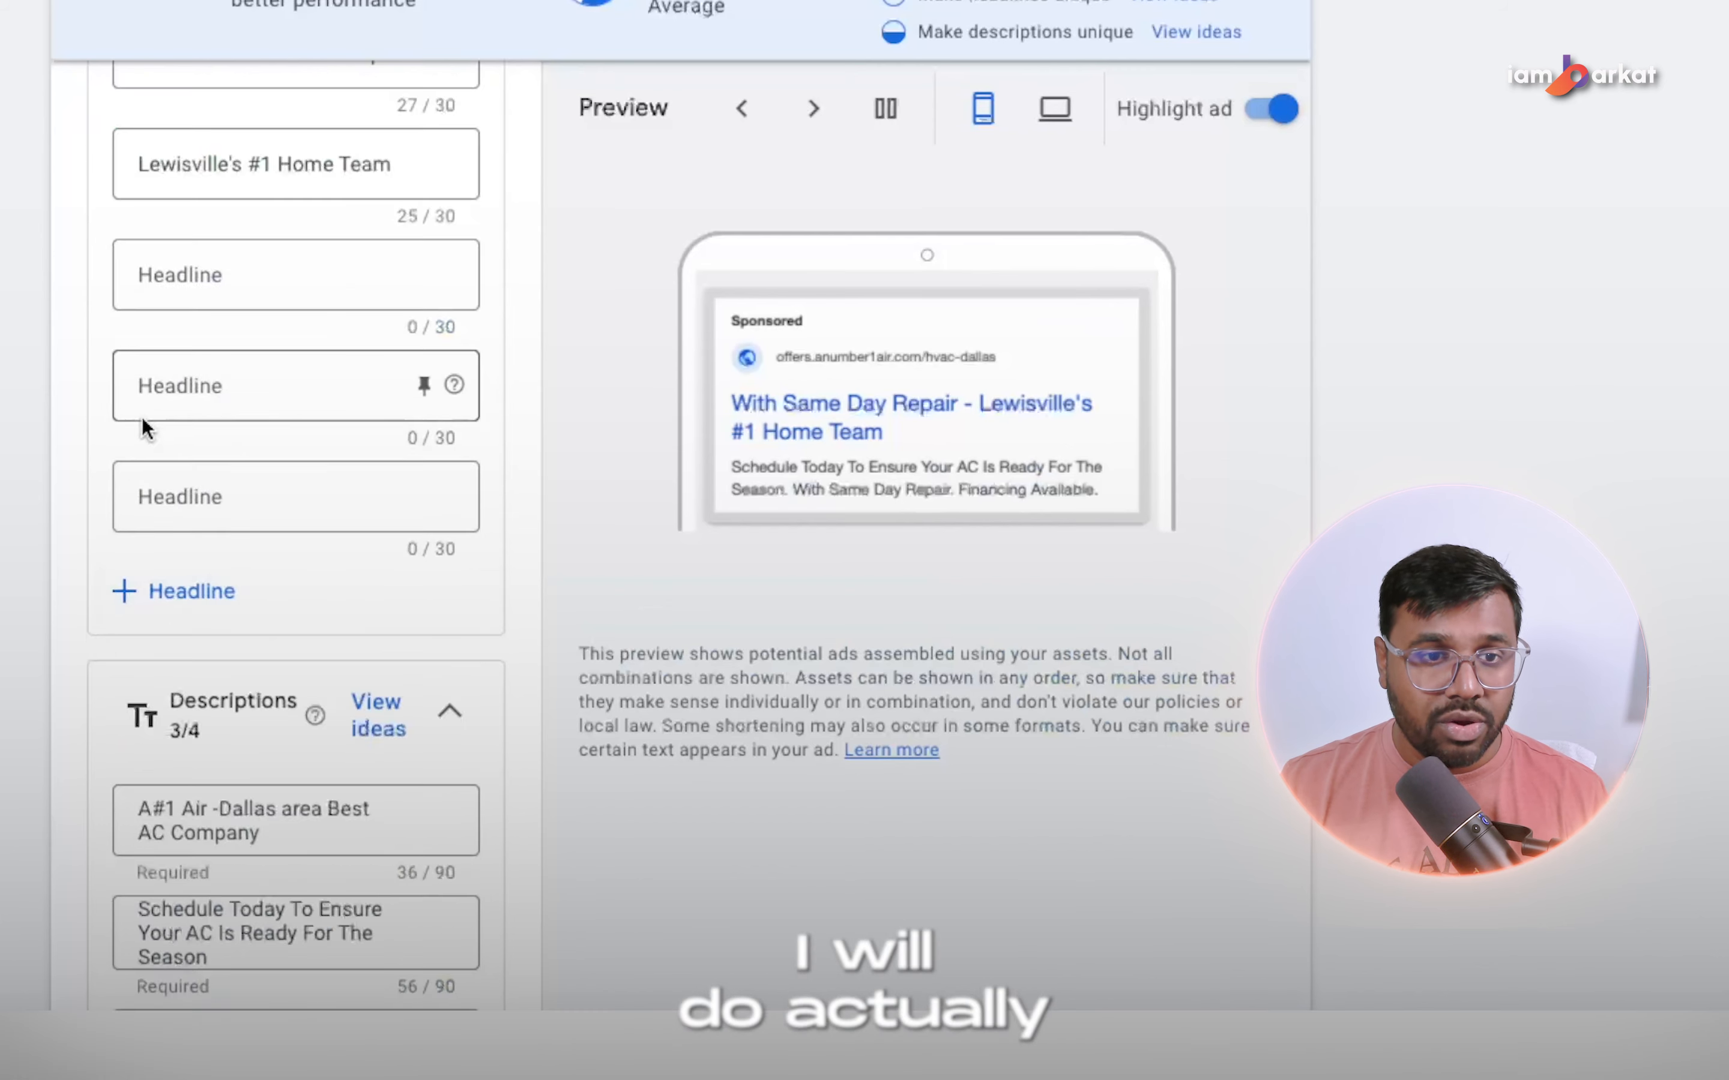
pyautogui.scroll(10, 143, 427)
pyautogui.click(236, 476)
pyautogui.write('A')
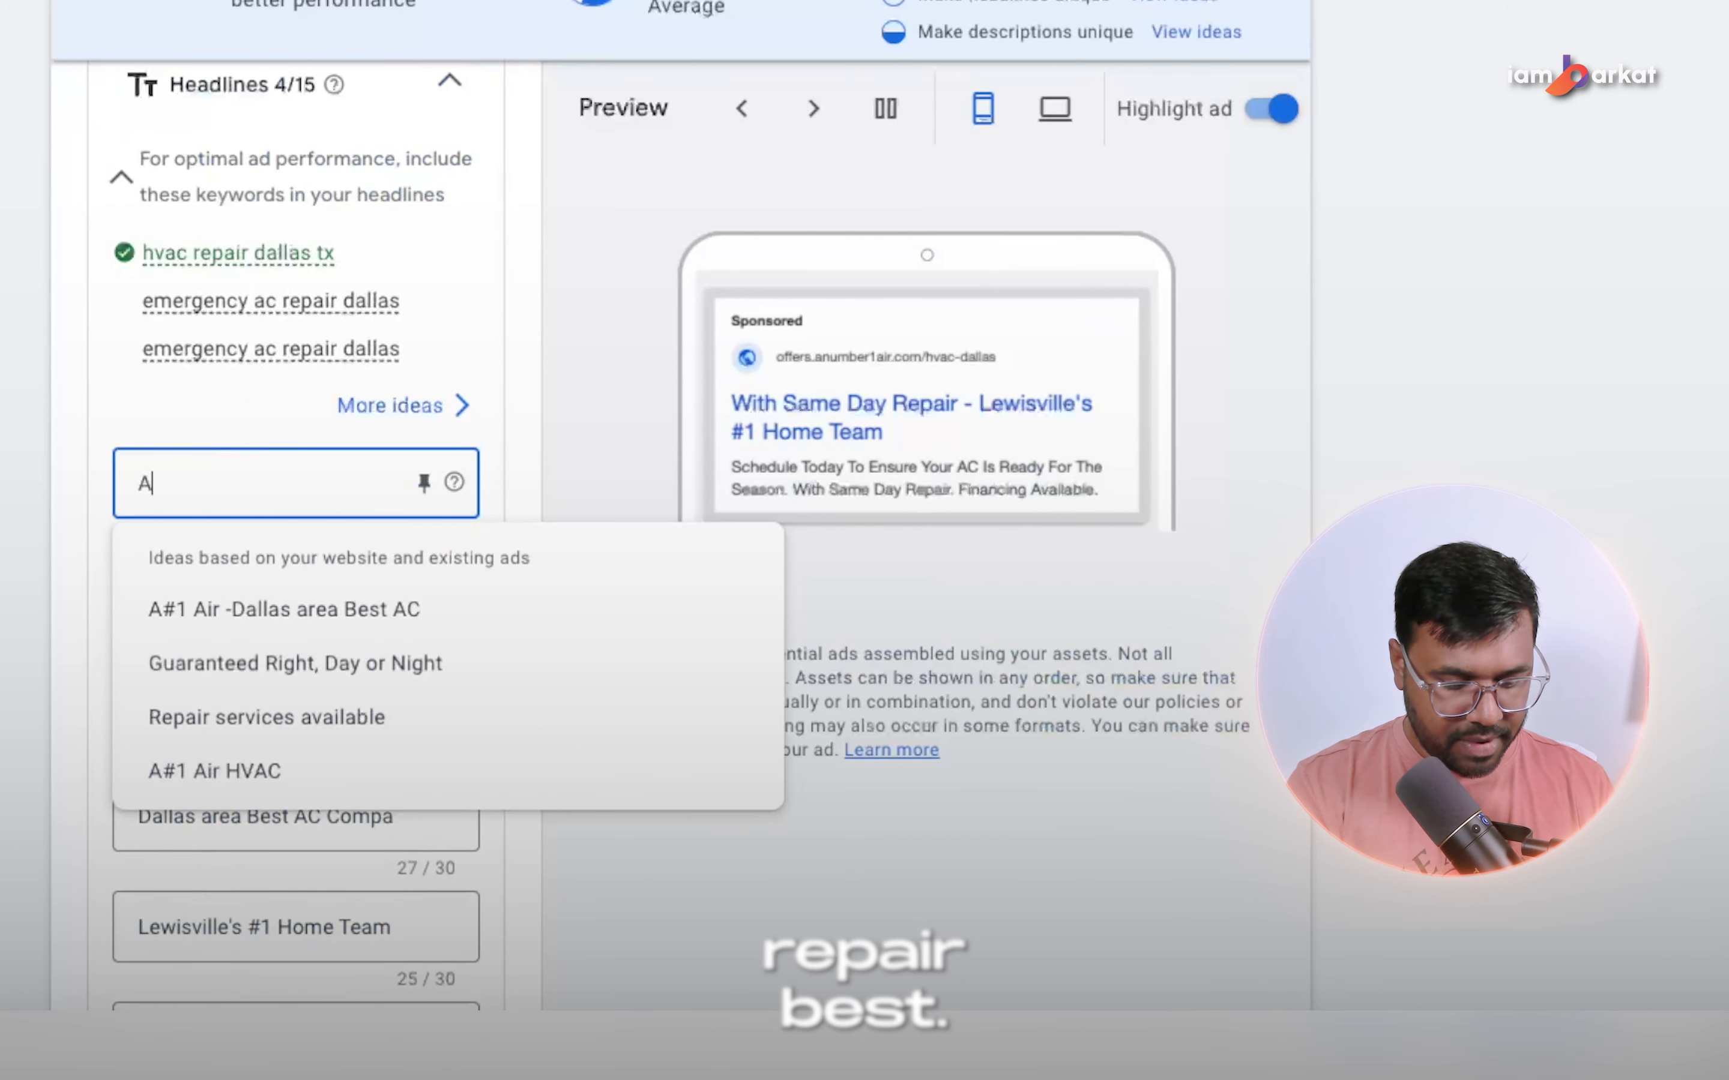
pyautogui.press('BackSpace')
pyautogui.write('BEST A')
pyautogui.press('BackSpace')
pyautogui.press('BackSpace')
pyautogui.press('BackSpace')
pyautogui.press('BackSpace')
pyautogui.press('BackSpace')
pyautogui.press('BackSpace')
pyautogui.write('Best AC ')
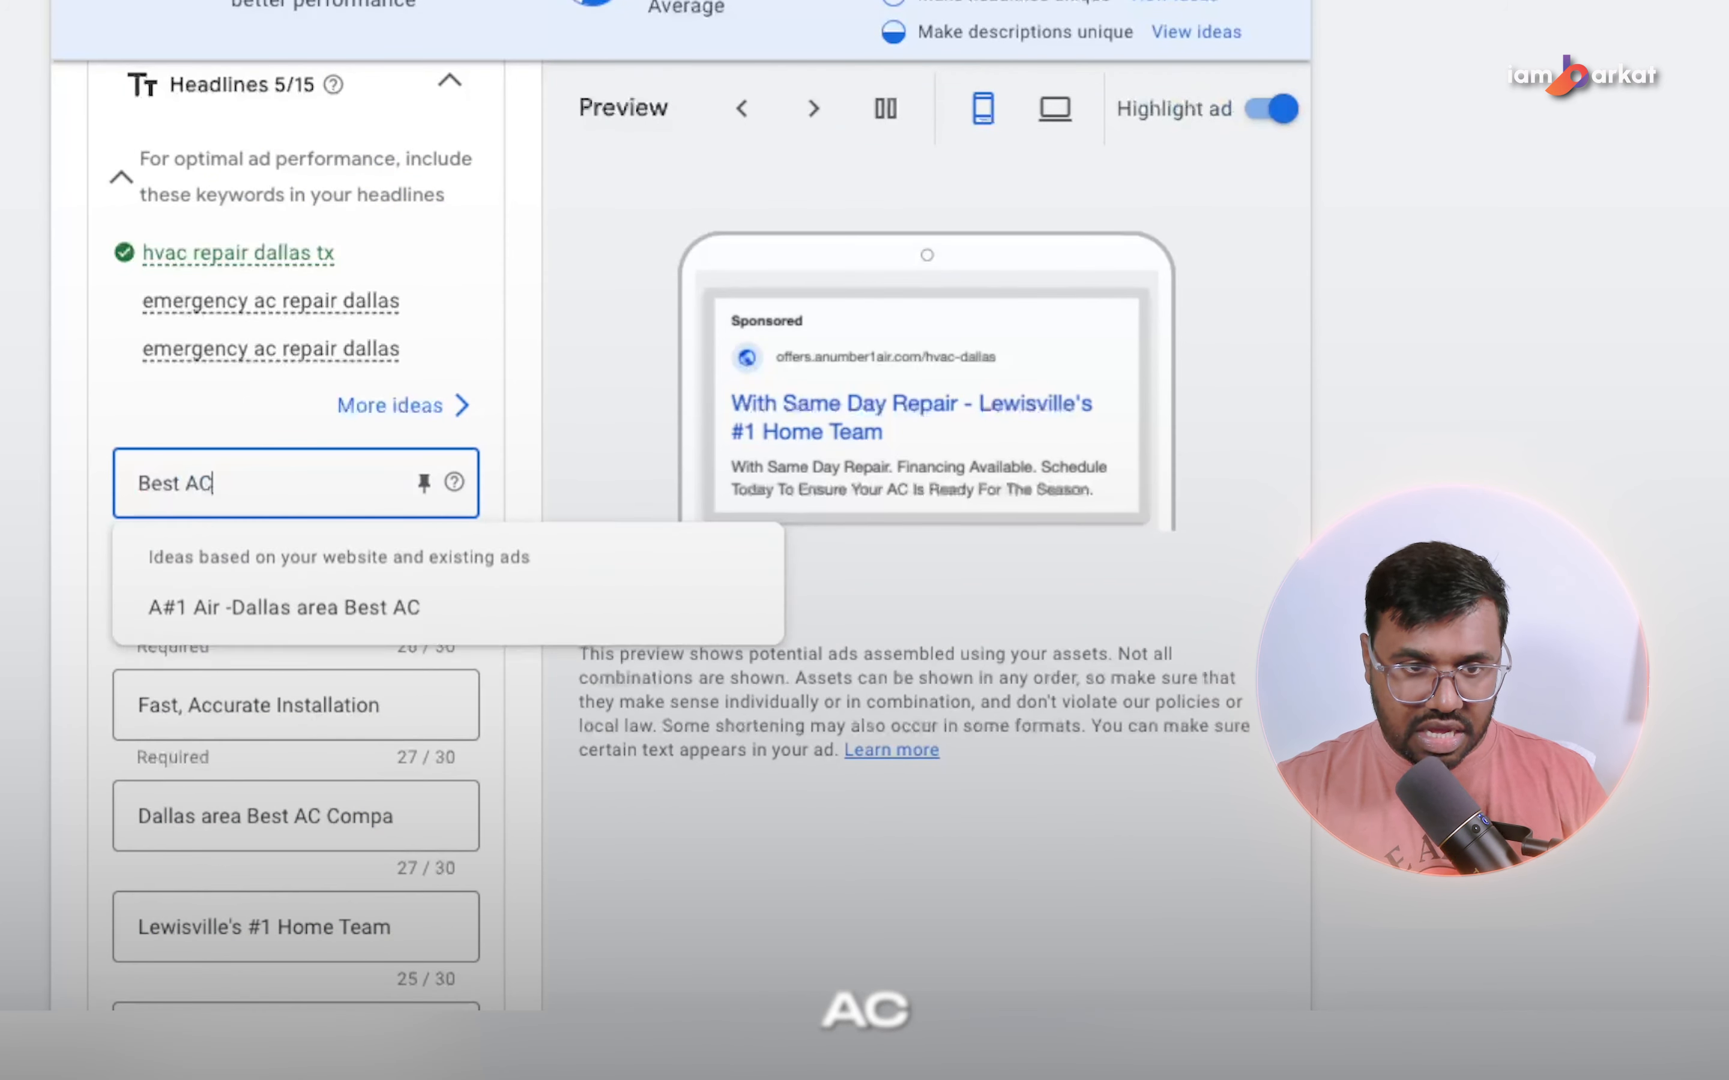
pyautogui.write('Repair In Dallas')
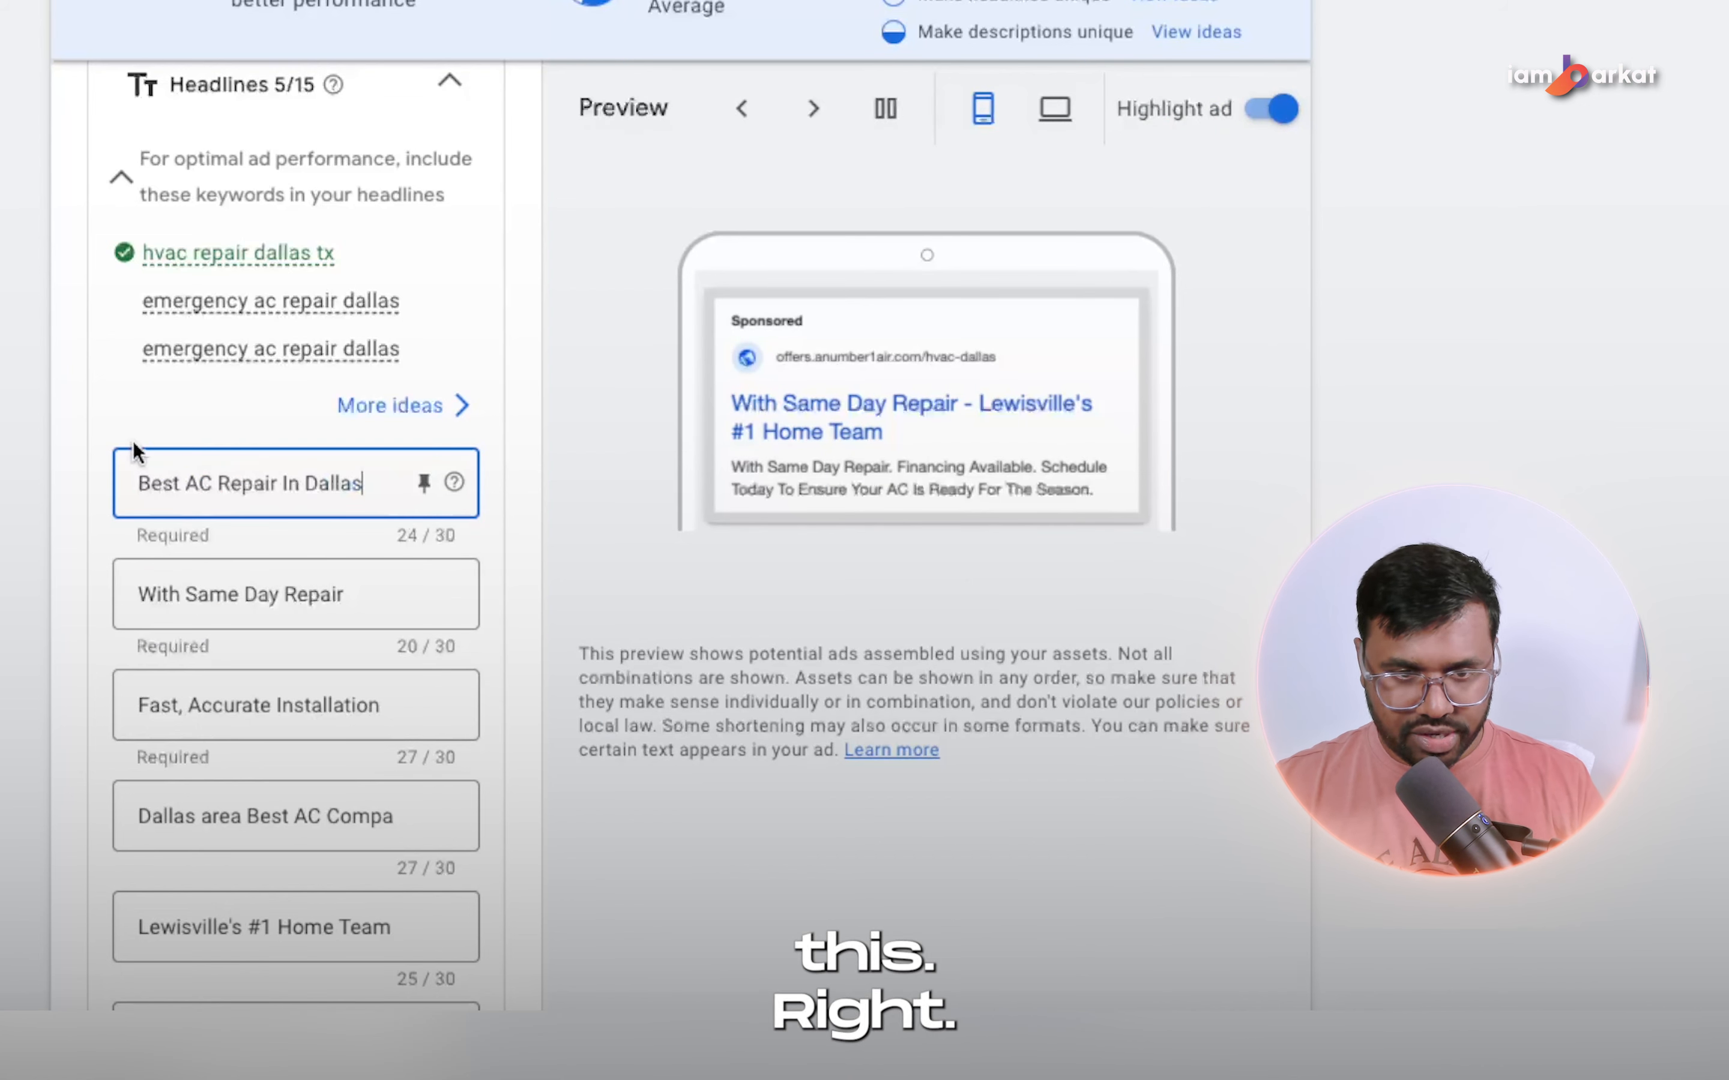
pyautogui.click(426, 484)
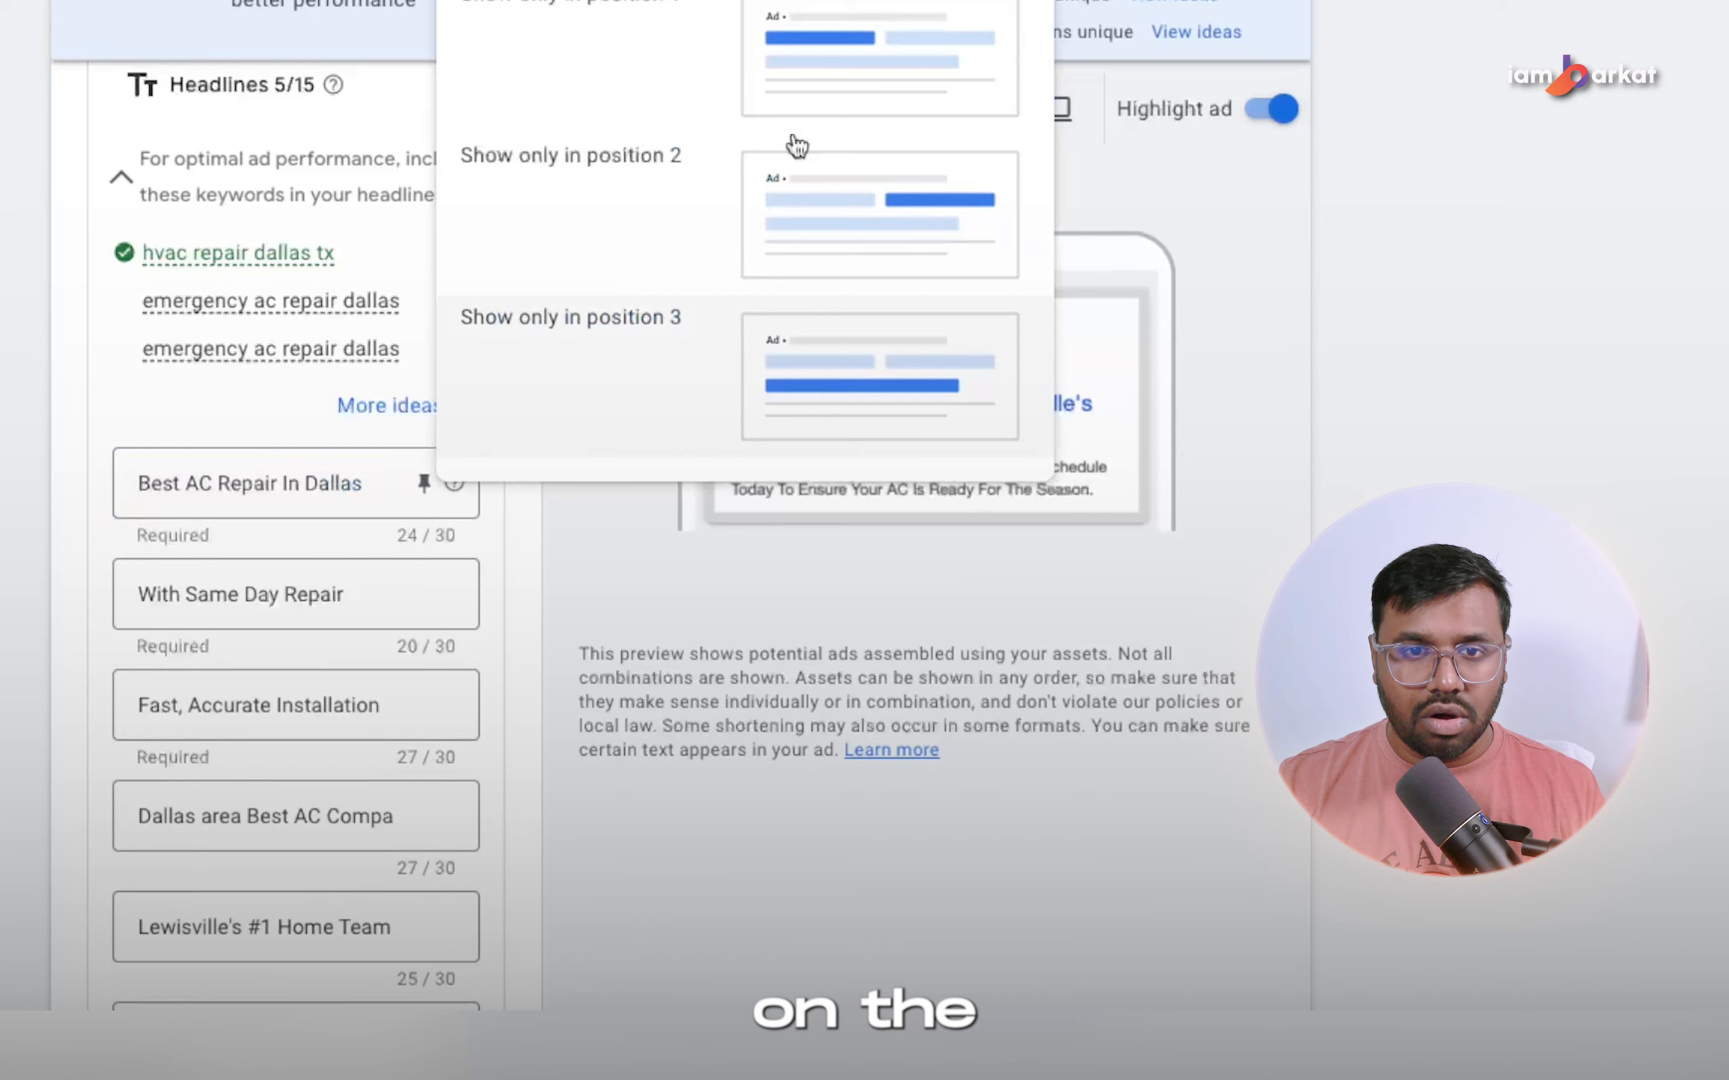
pyautogui.click(814, 69)
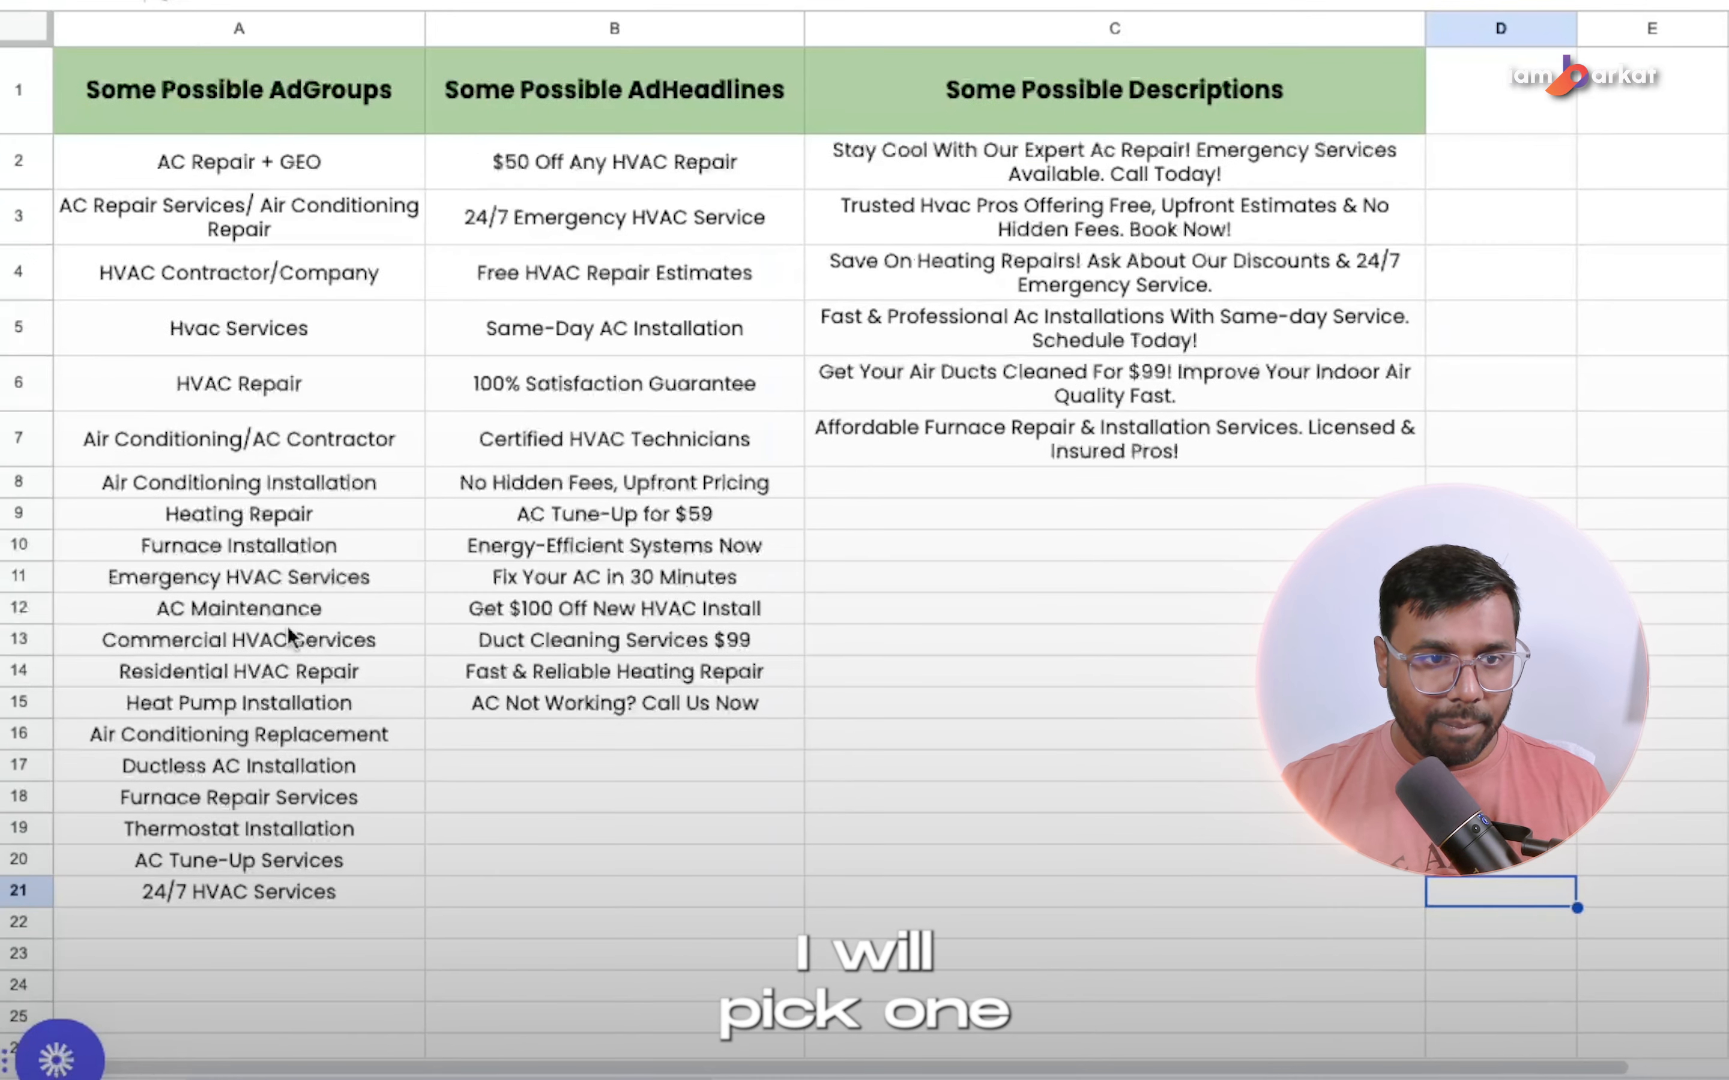
# Replace the second headline with "AC Tune-Up for $59" copied from the headline ideas spreadsheet, and pin it to position 2.
pyautogui.click(594, 518)
pyautogui.hotkey('ctrl', 'c')
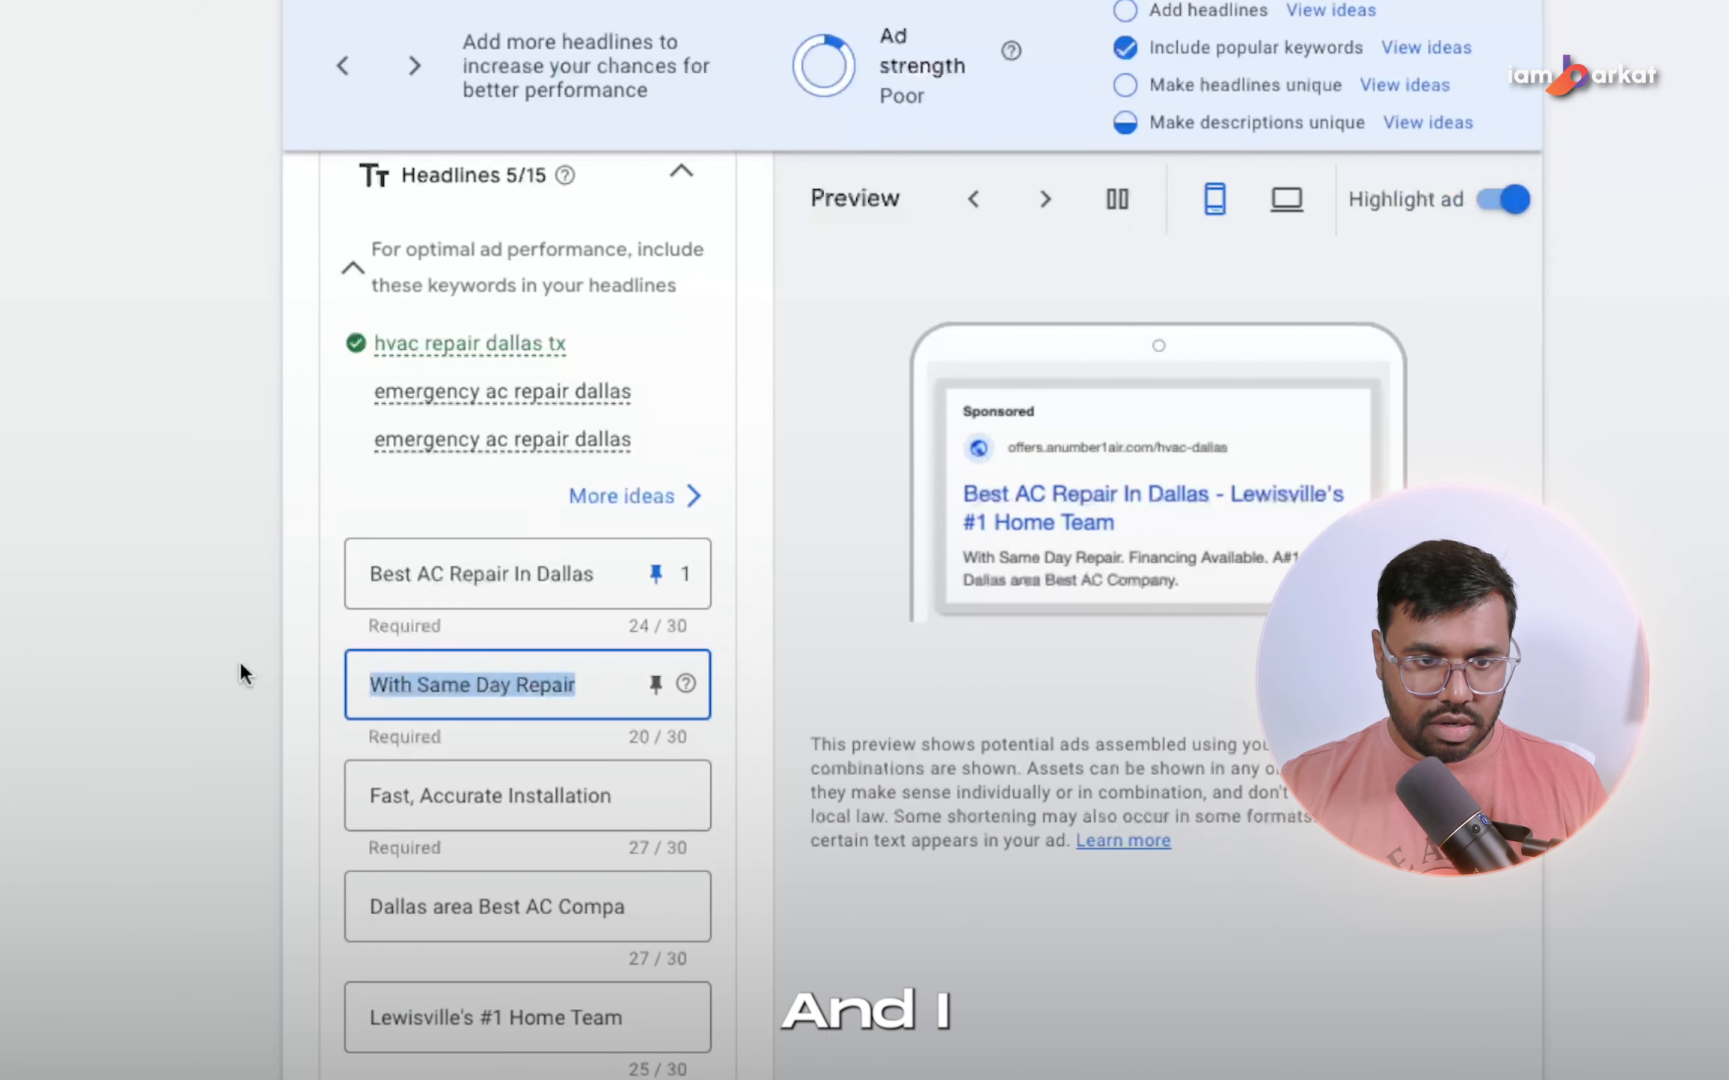
pyautogui.hotkey('ctrl', 'v')
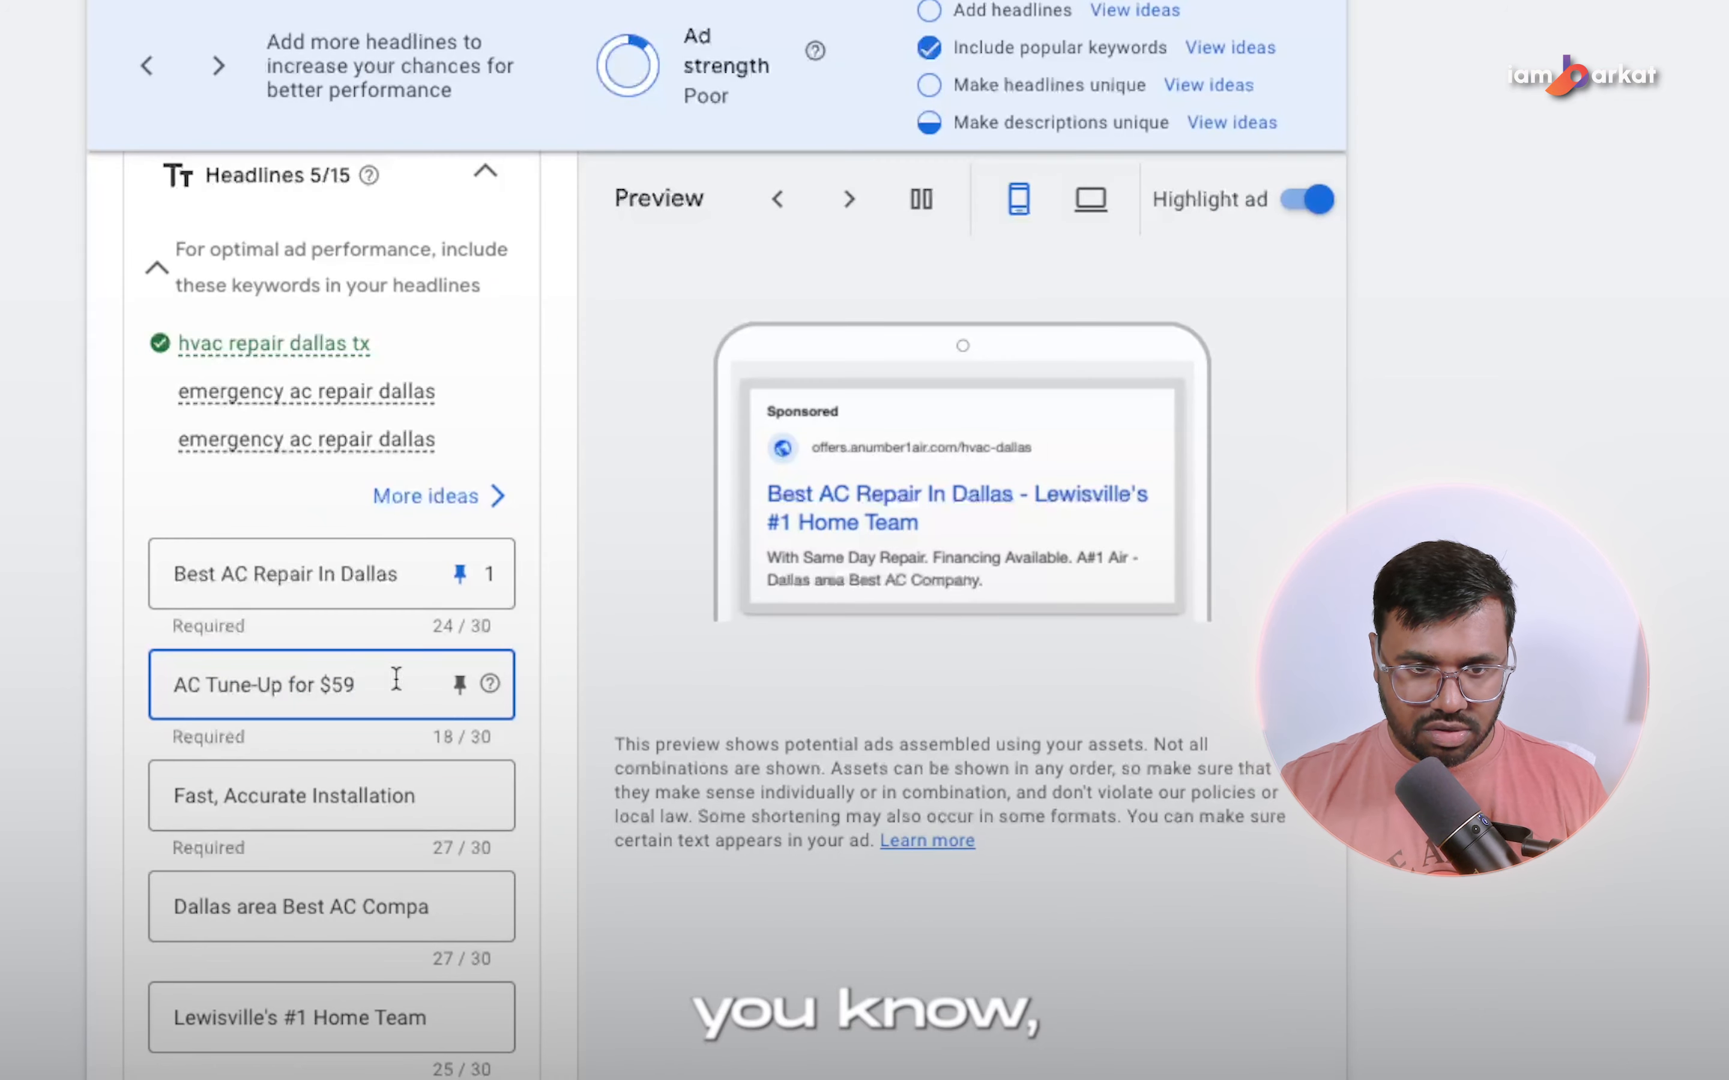
pyautogui.click(461, 684)
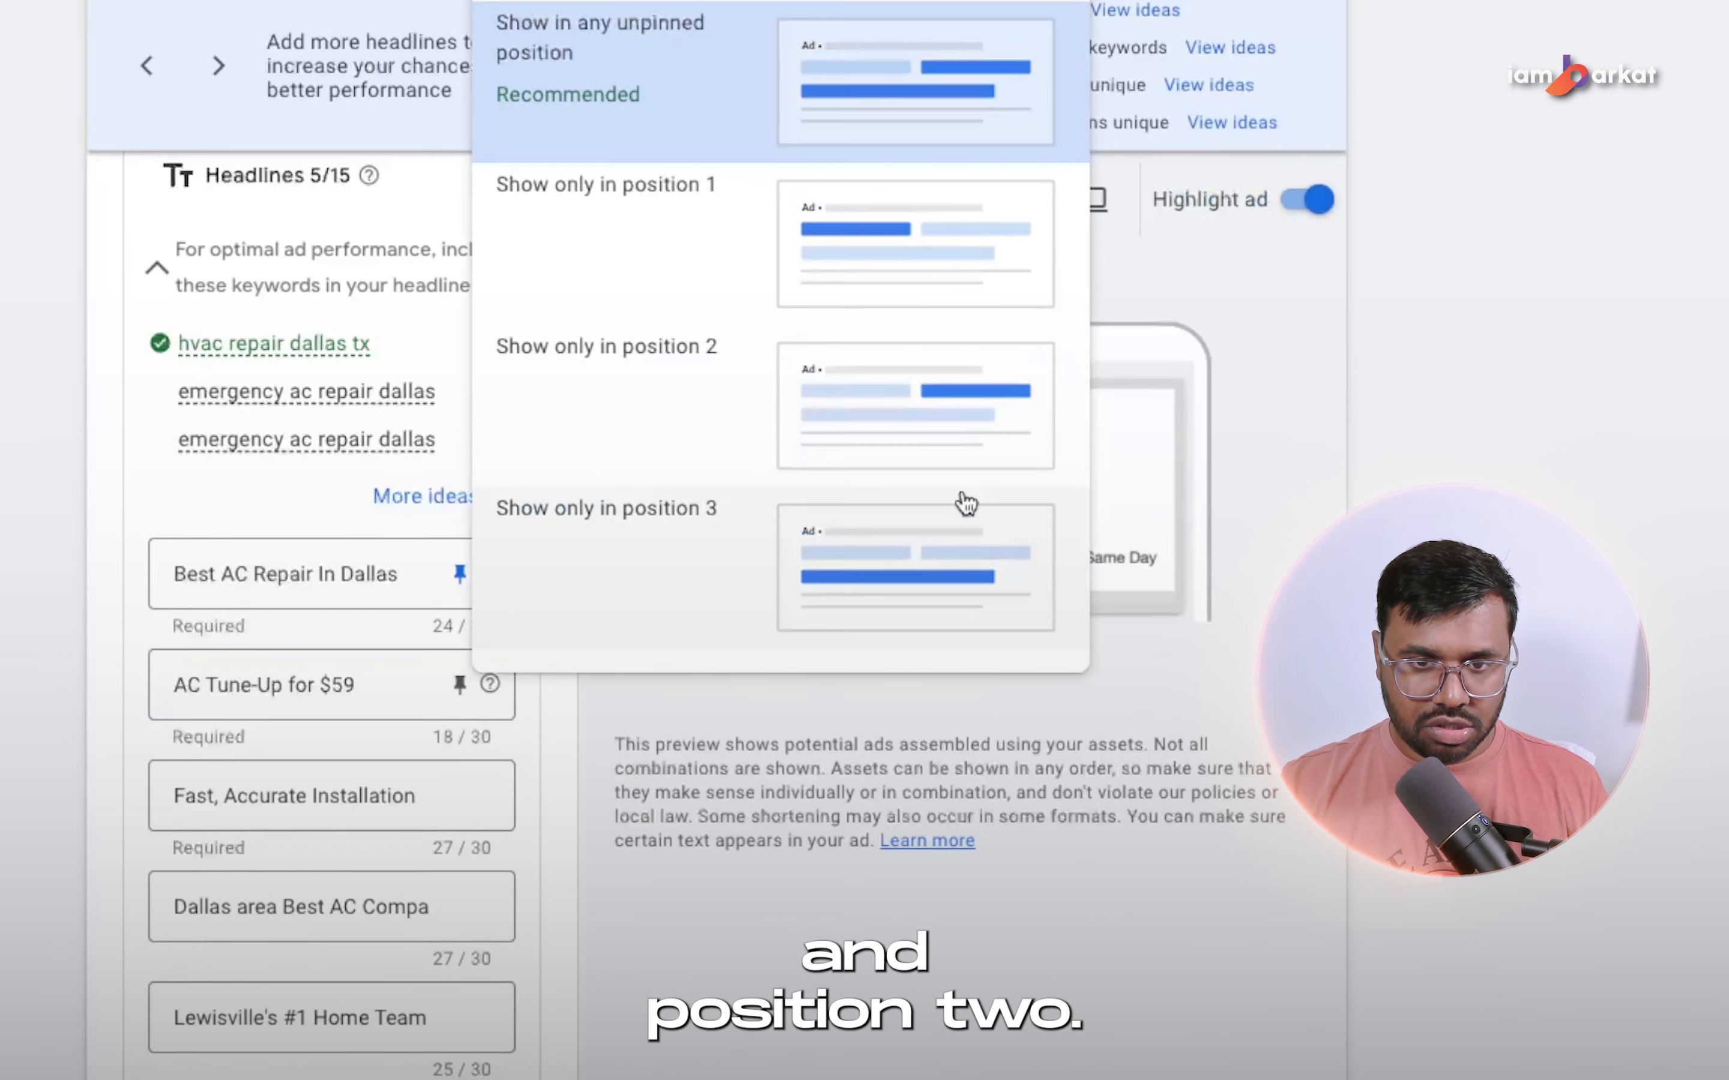
pyautogui.click(841, 459)
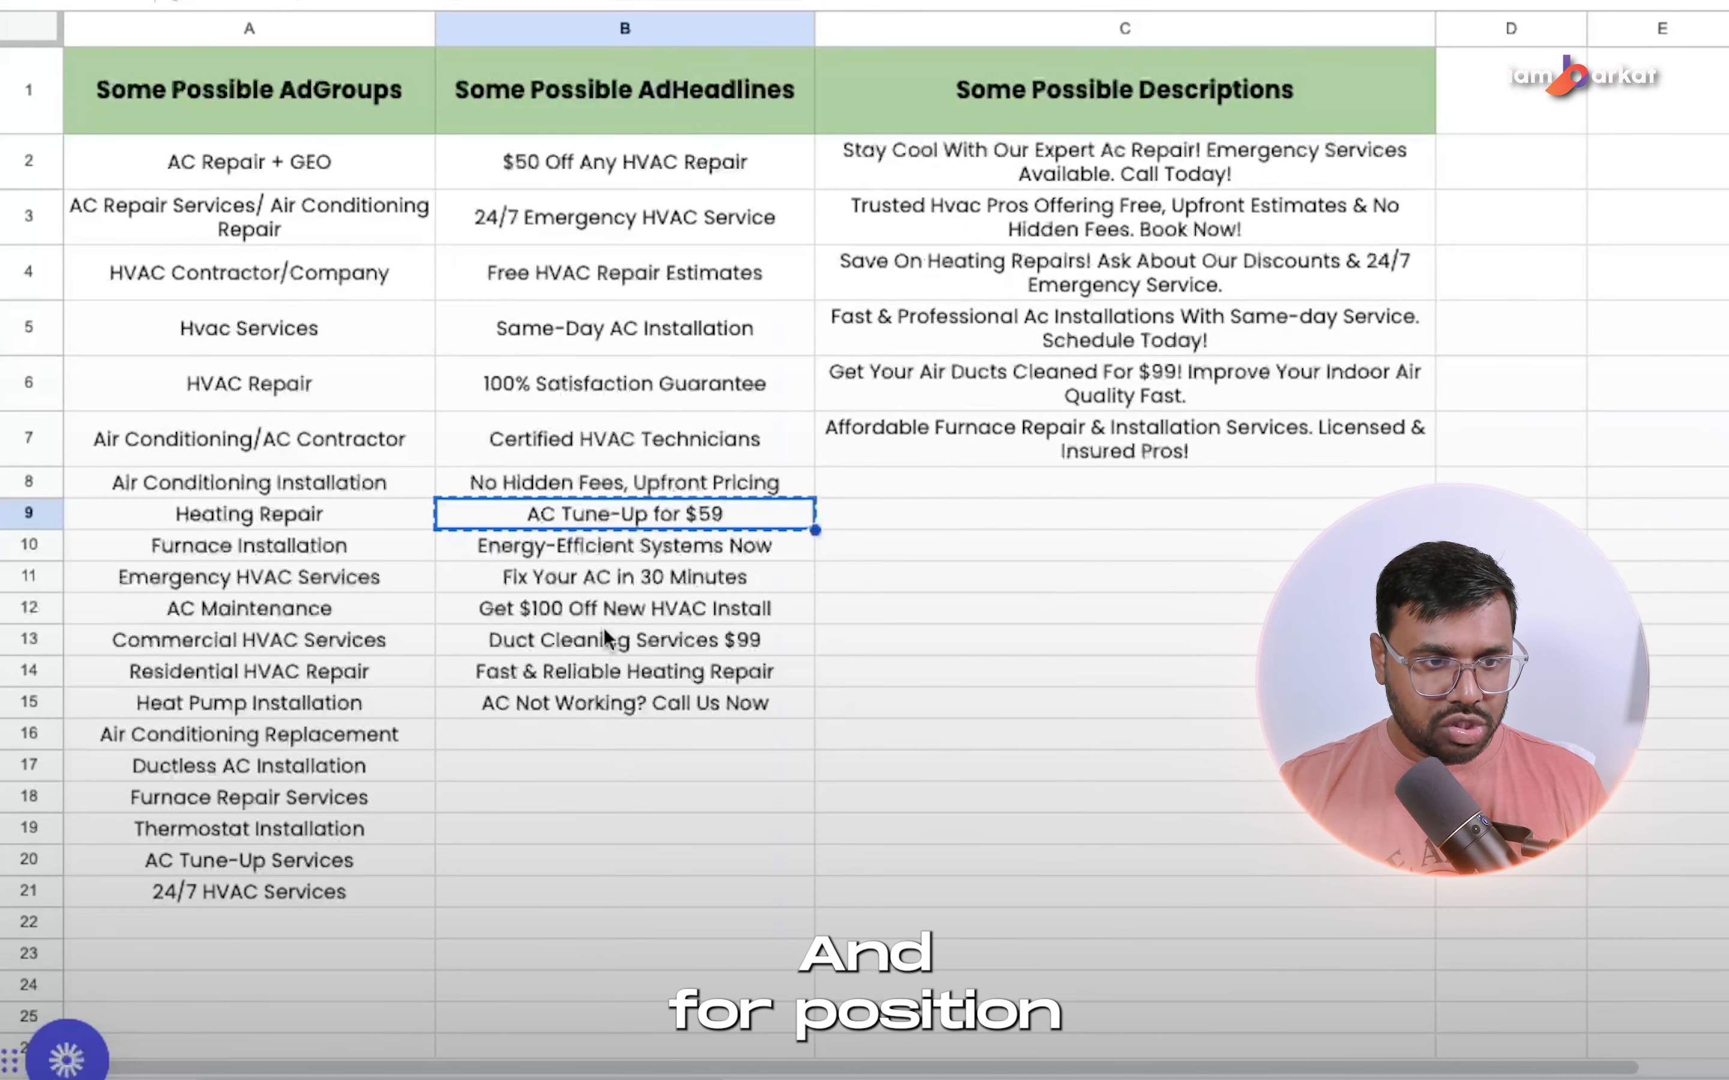
# Replace the third headline with "AC Not Working? Call Us Now" copied from the spreadsheet, and pin it to position 3.
pyautogui.click(541, 808)
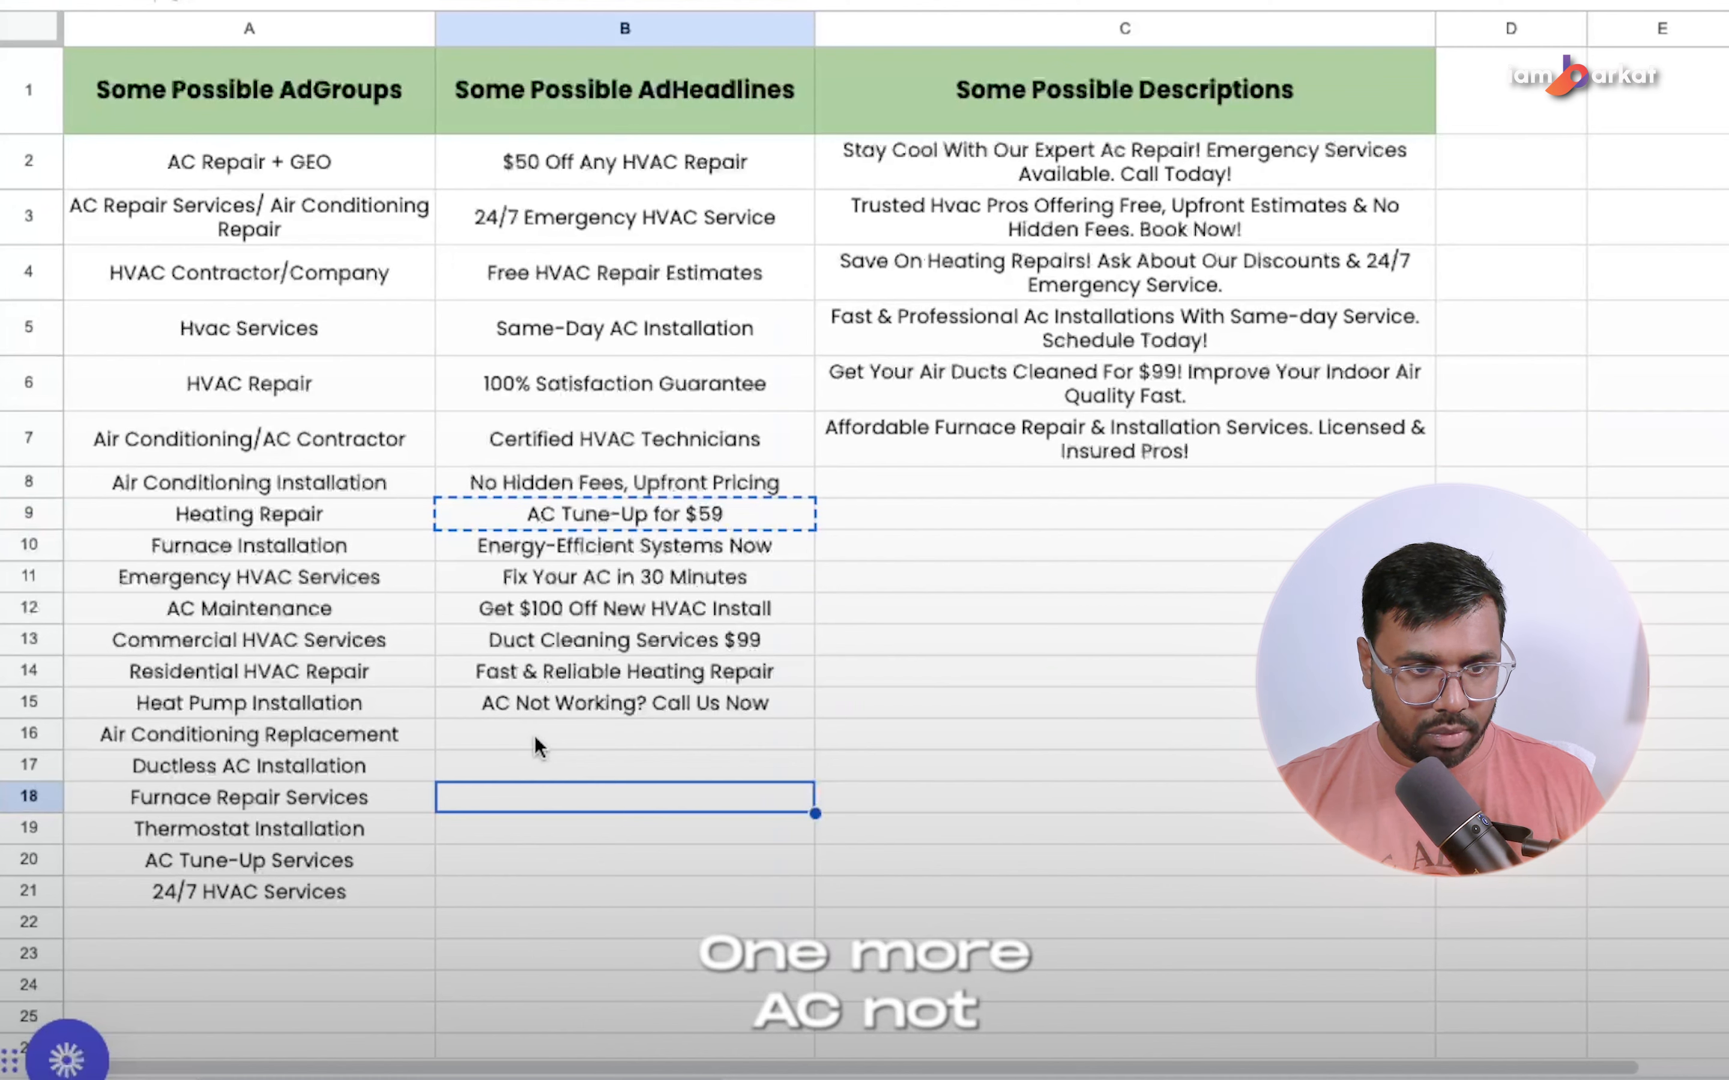
pyautogui.click(539, 704)
pyautogui.hotkey('ctrl', 'c')
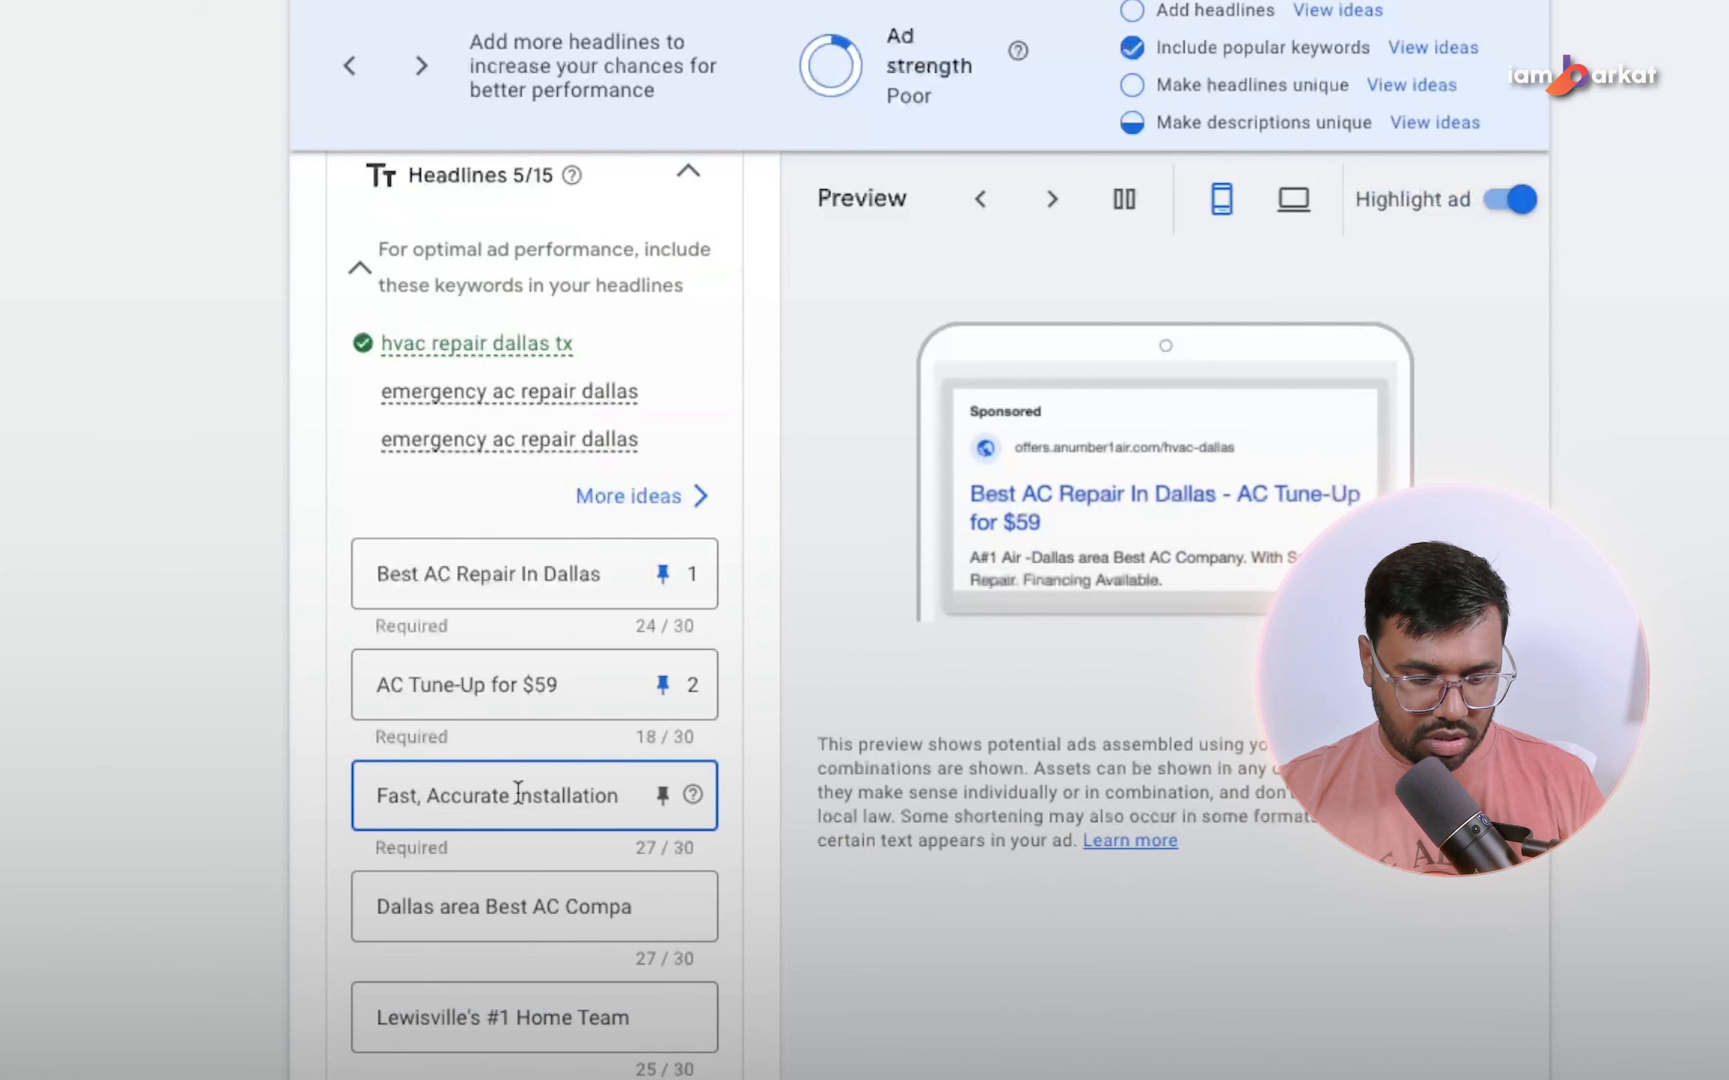
pyautogui.hotkey('ctrl', 'a')
pyautogui.hotkey('ctrl', 'v')
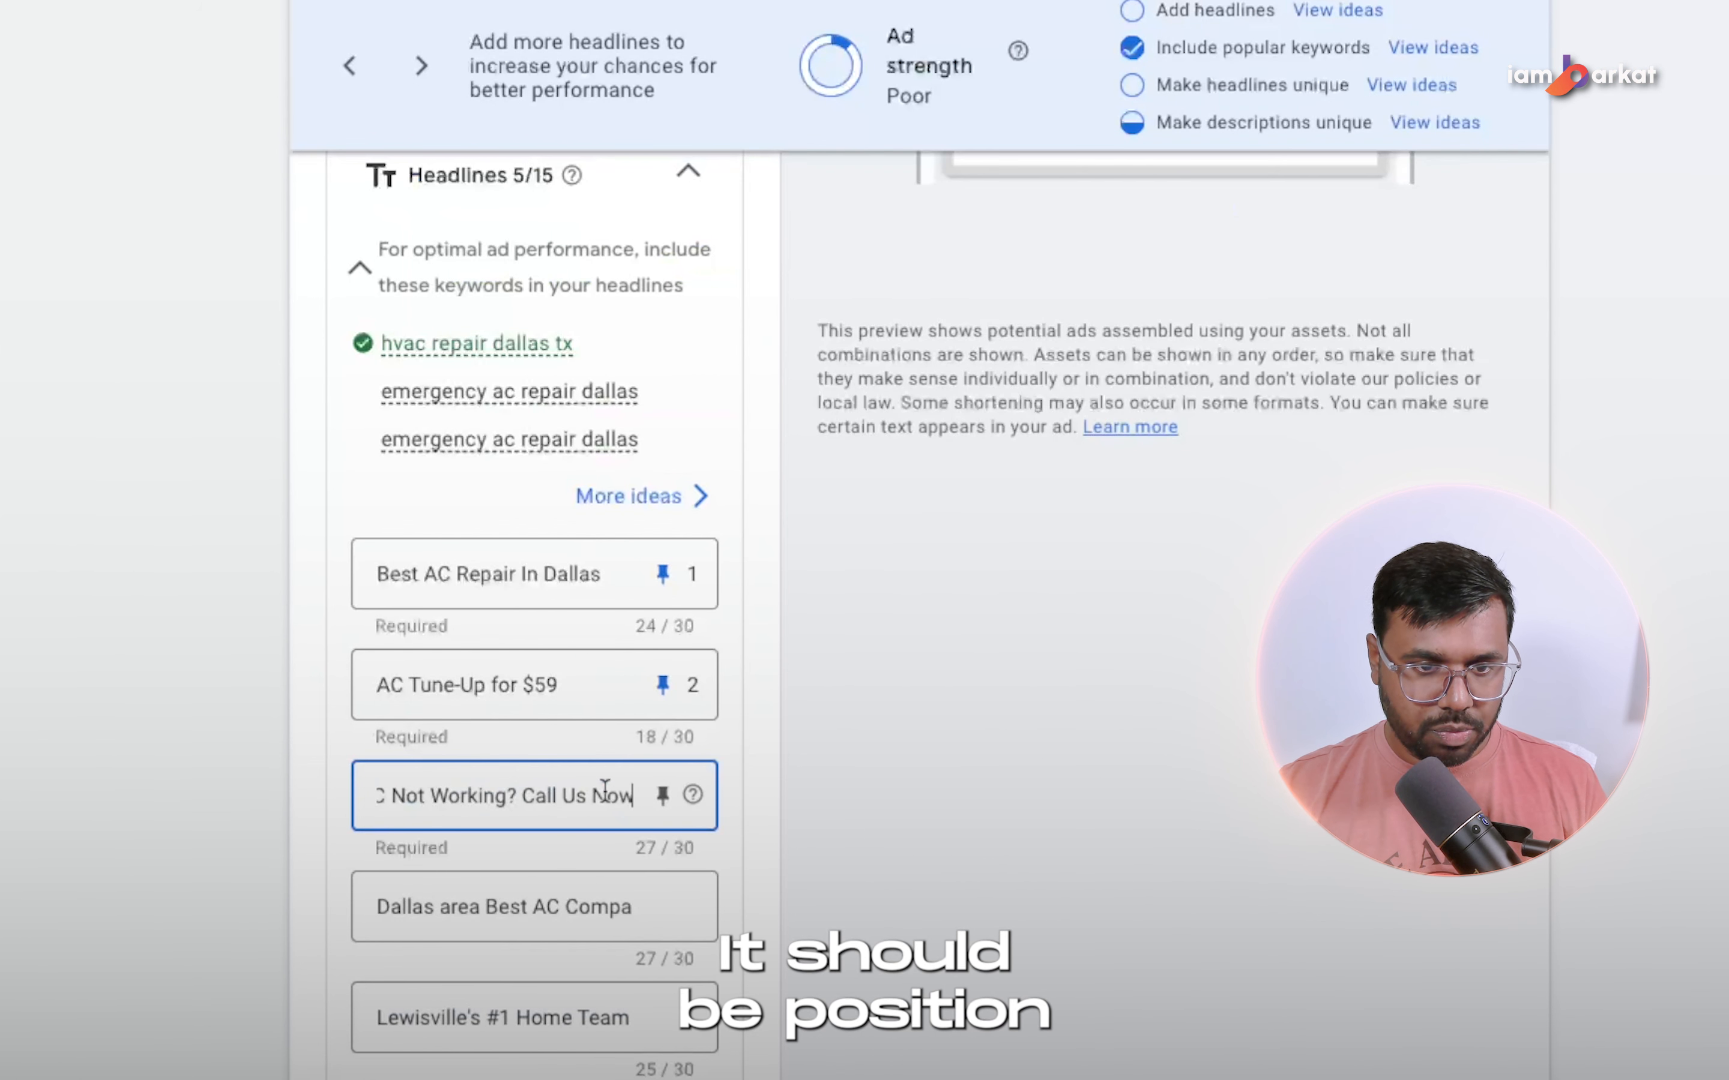
pyautogui.click(662, 796)
pyautogui.click(1128, 693)
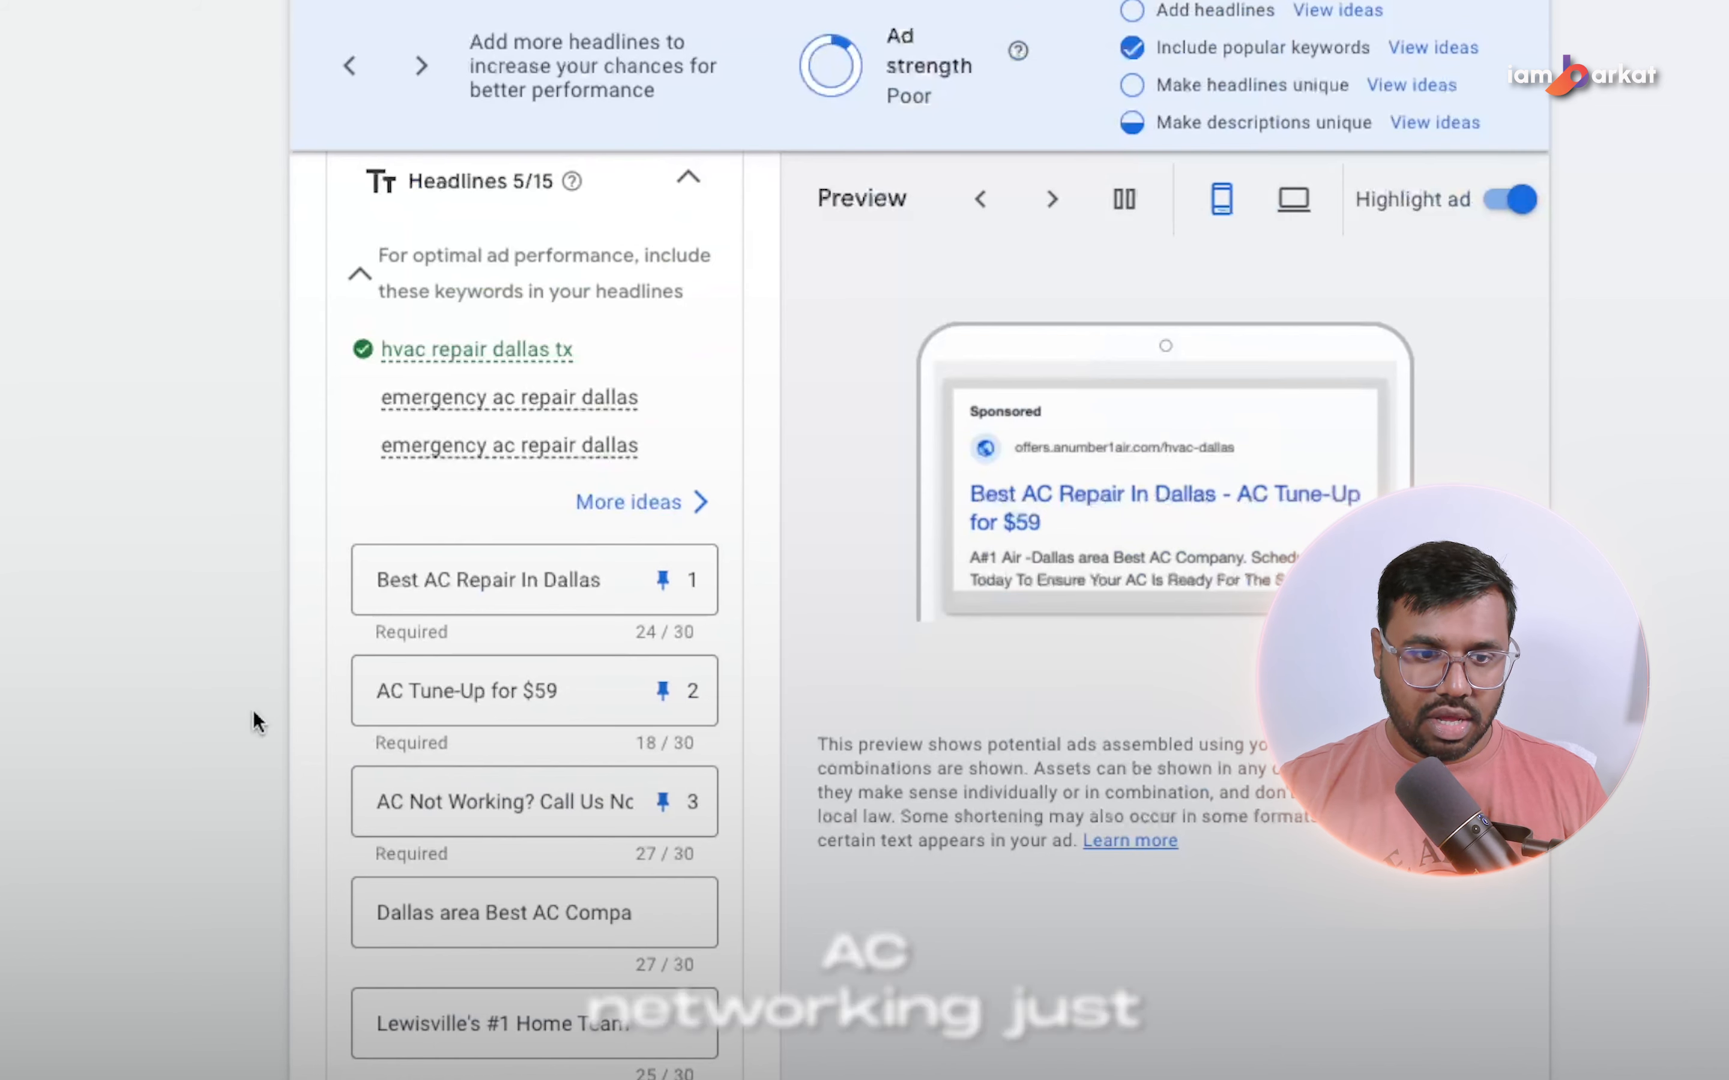
# Clear the fourth and fifth headlines, "Dallas area Best AC Compa" and "Lewisville's #1 Home Team".
pyautogui.click(576, 906)
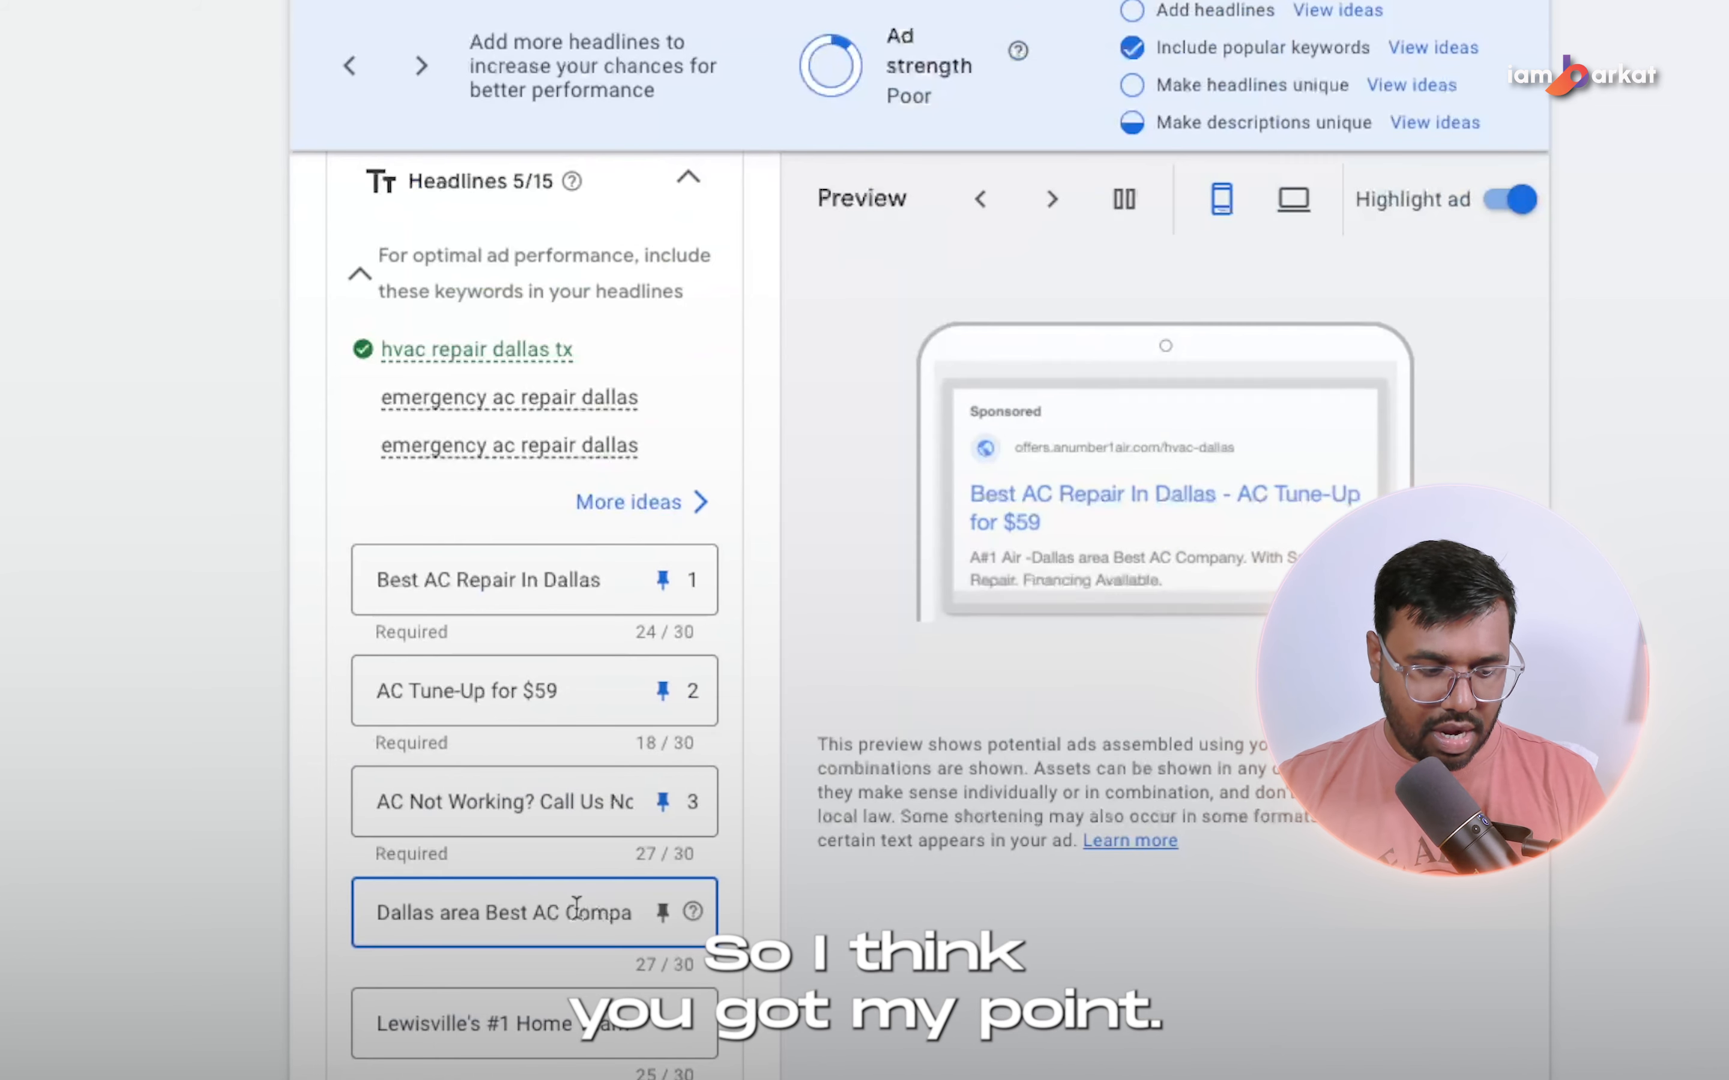
pyautogui.hotkey('ctrl', 'a')
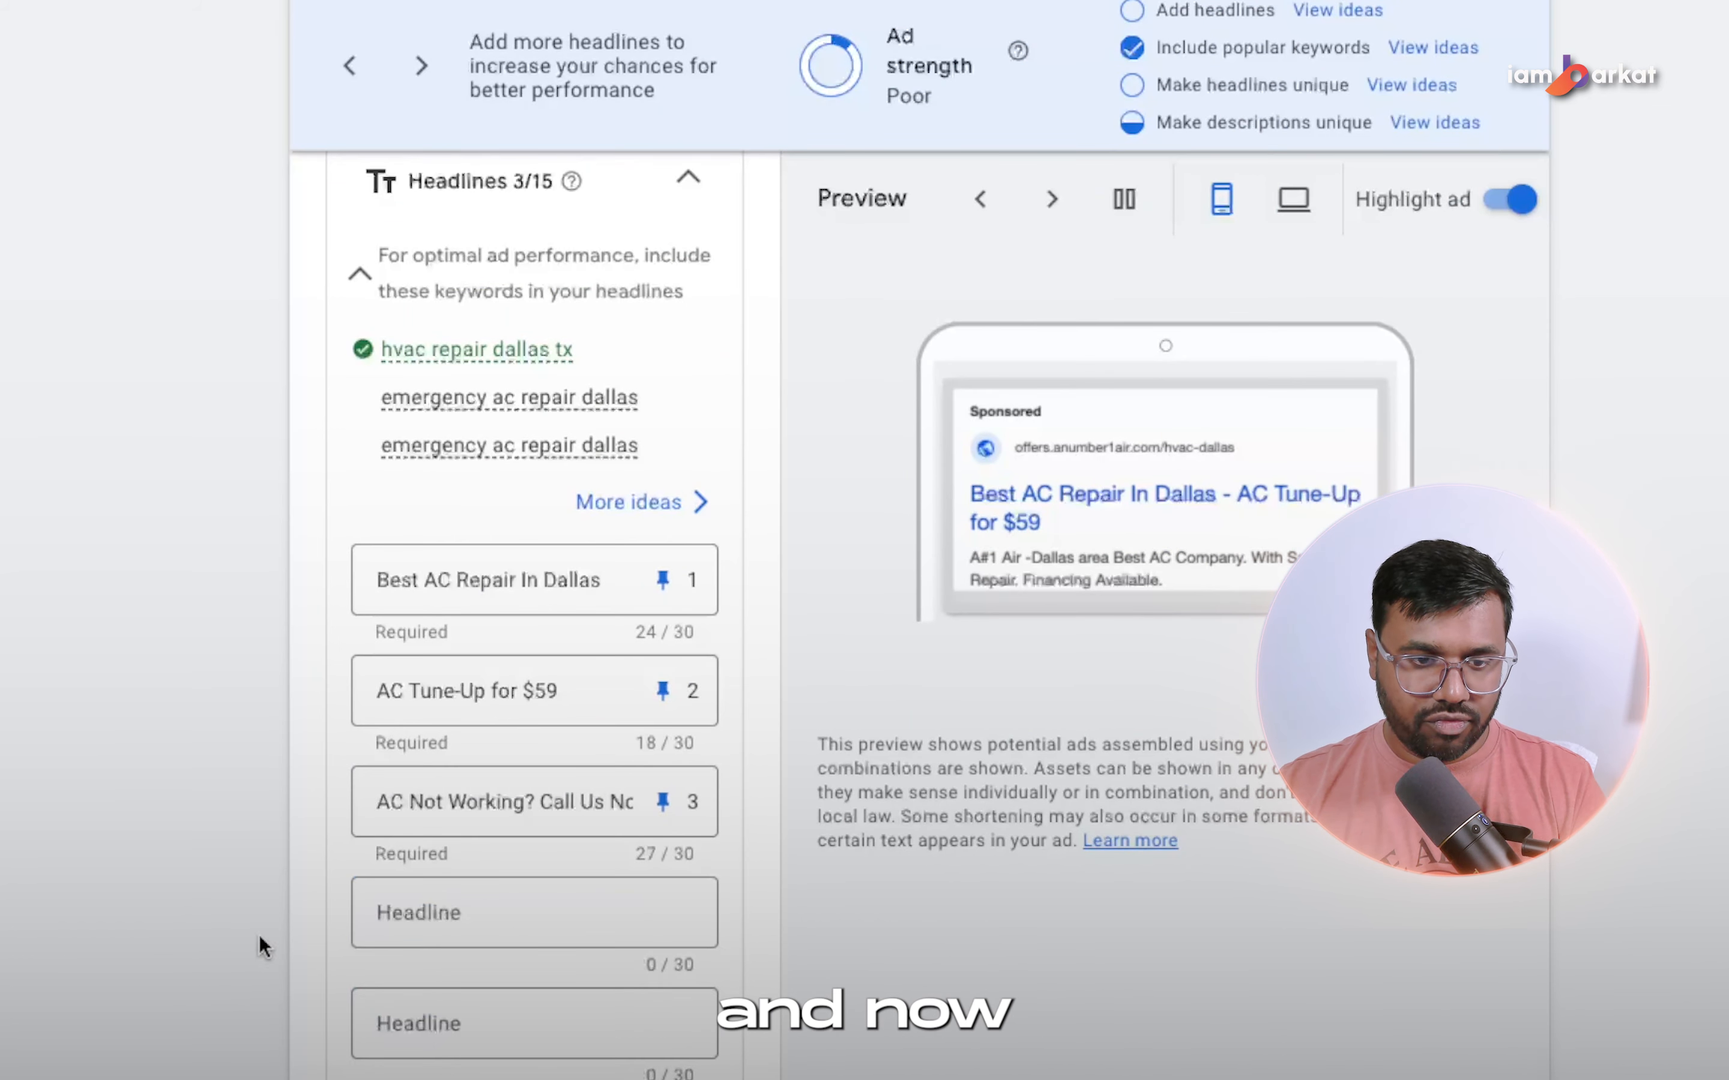
pyautogui.scroll(-1, 579, 717)
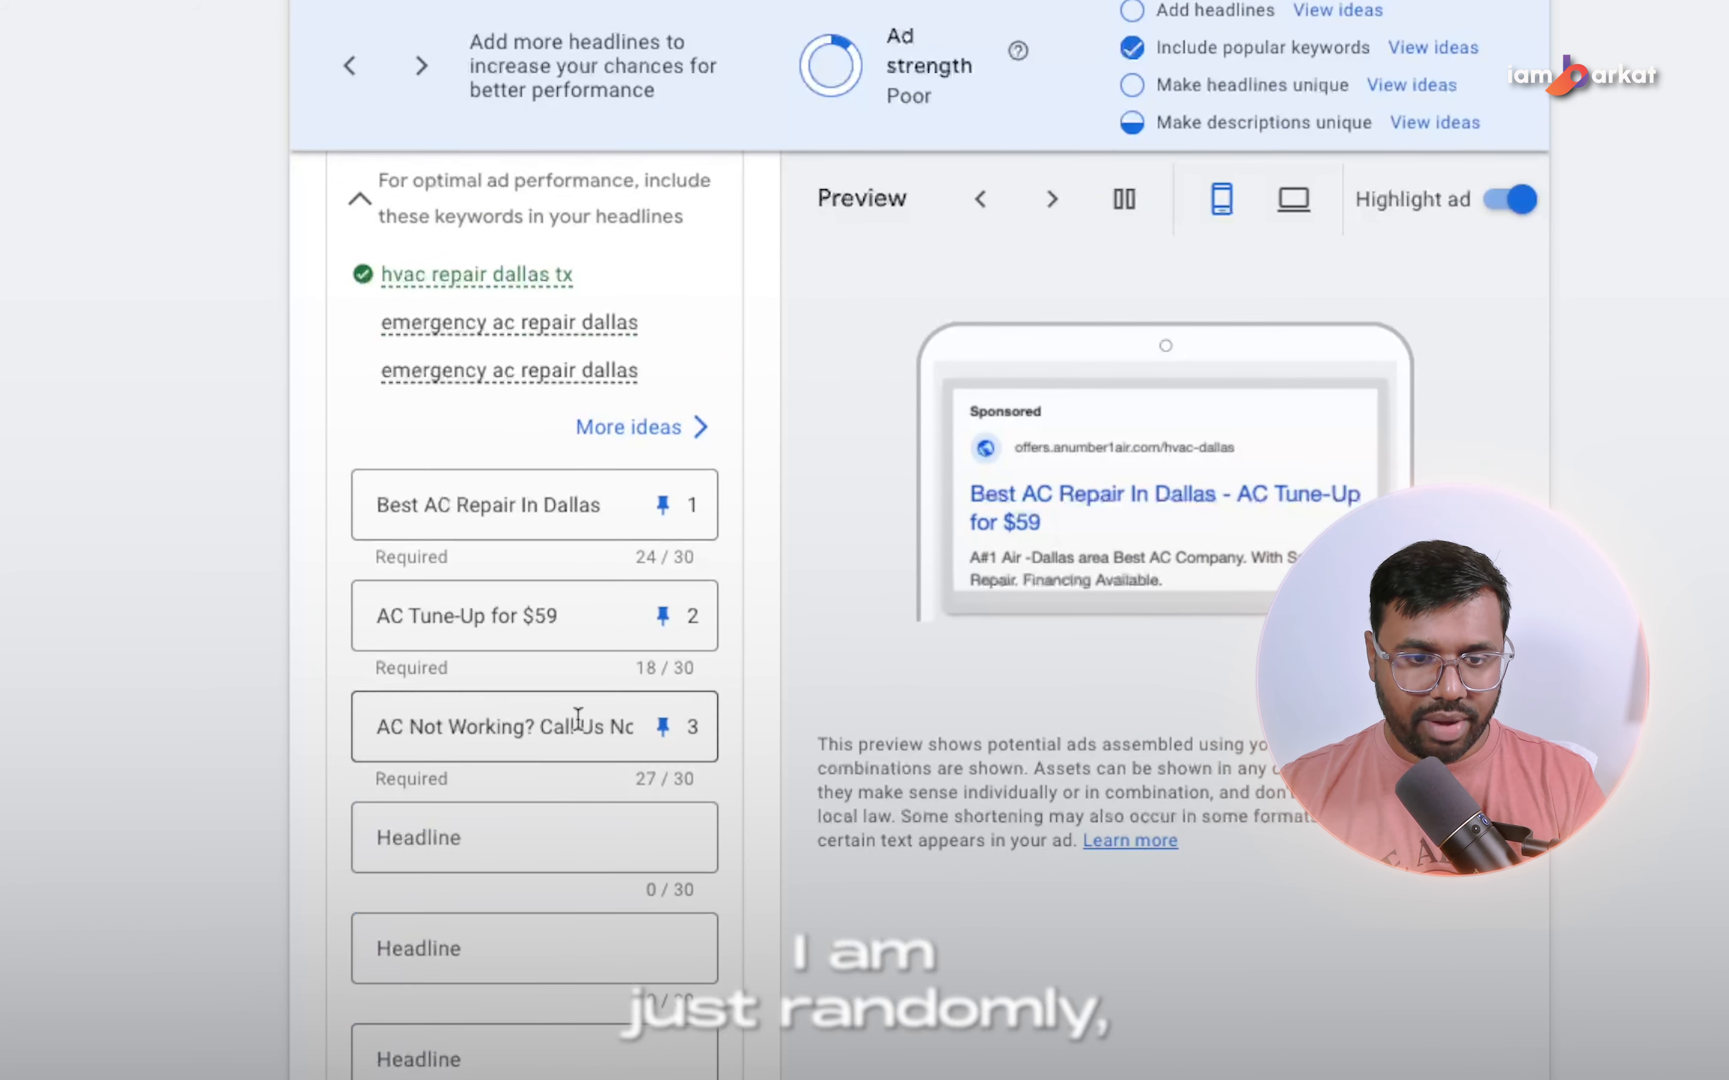
pyautogui.scroll(-3, 549, 746)
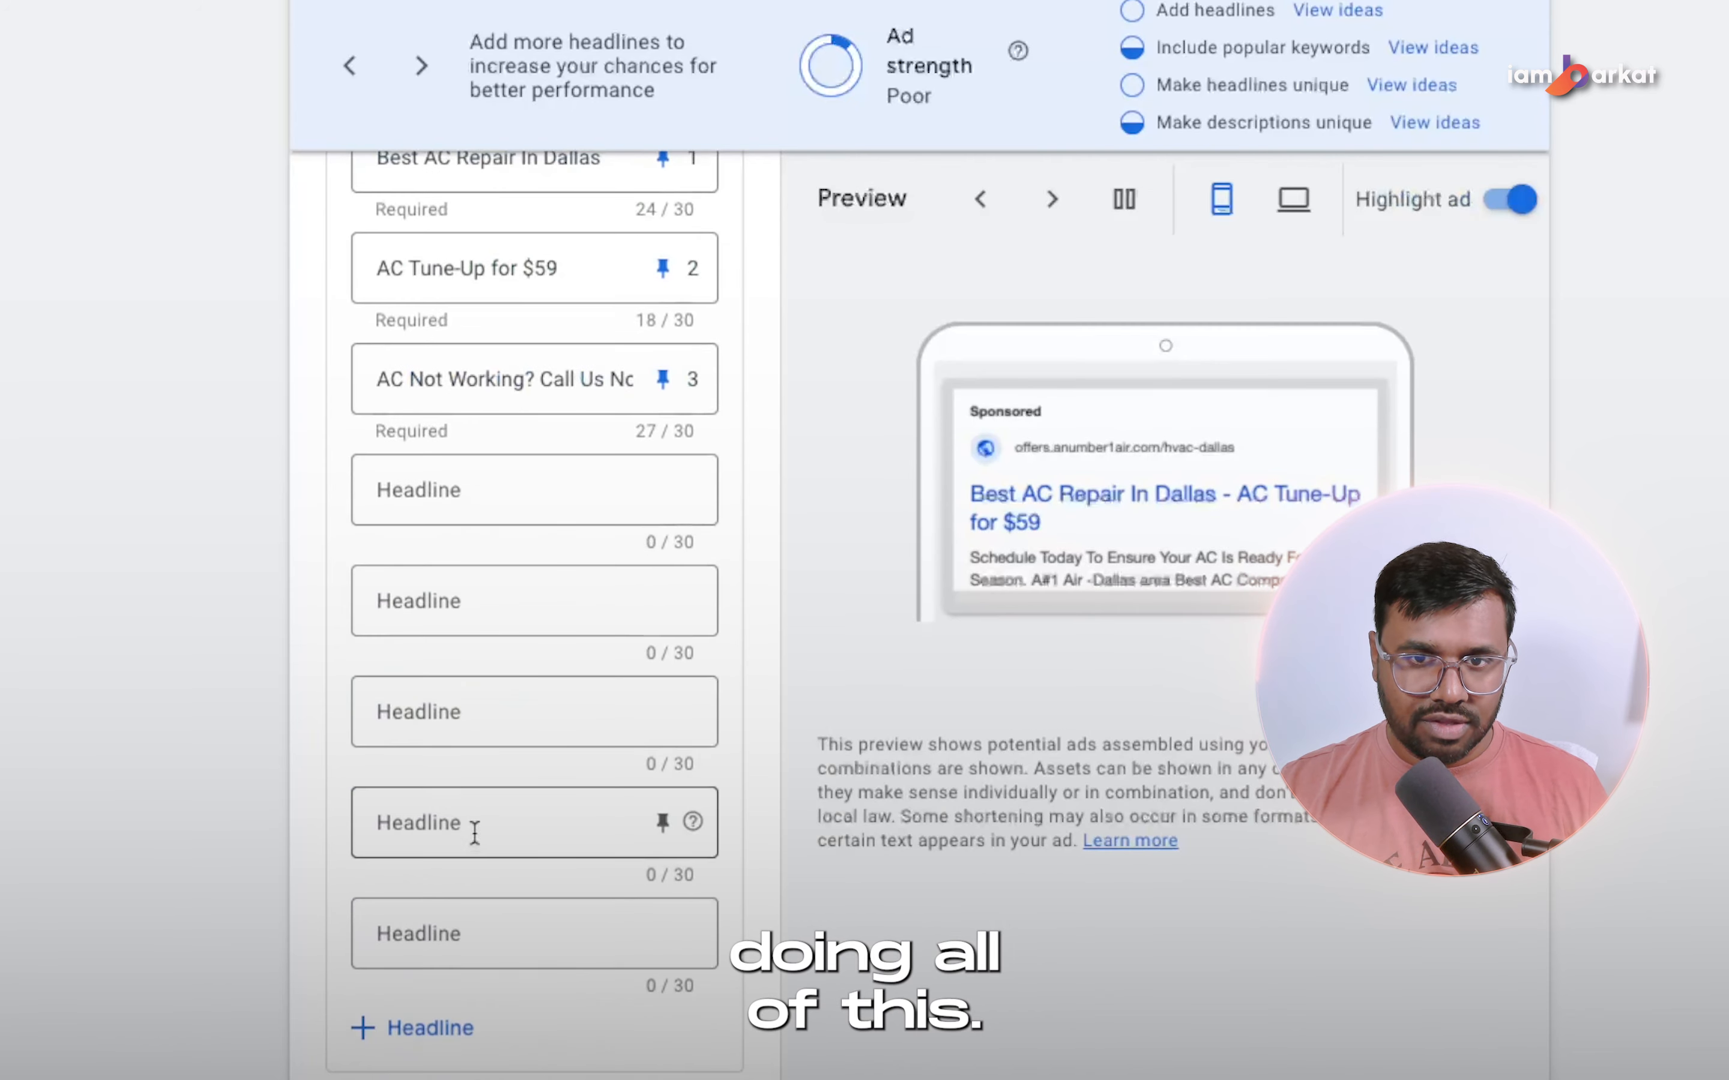
# Open more headline ideas and review the headline suggestions with top keywords.
pyautogui.scroll(6, 474, 831)
pyautogui.moveTo(455, 710)
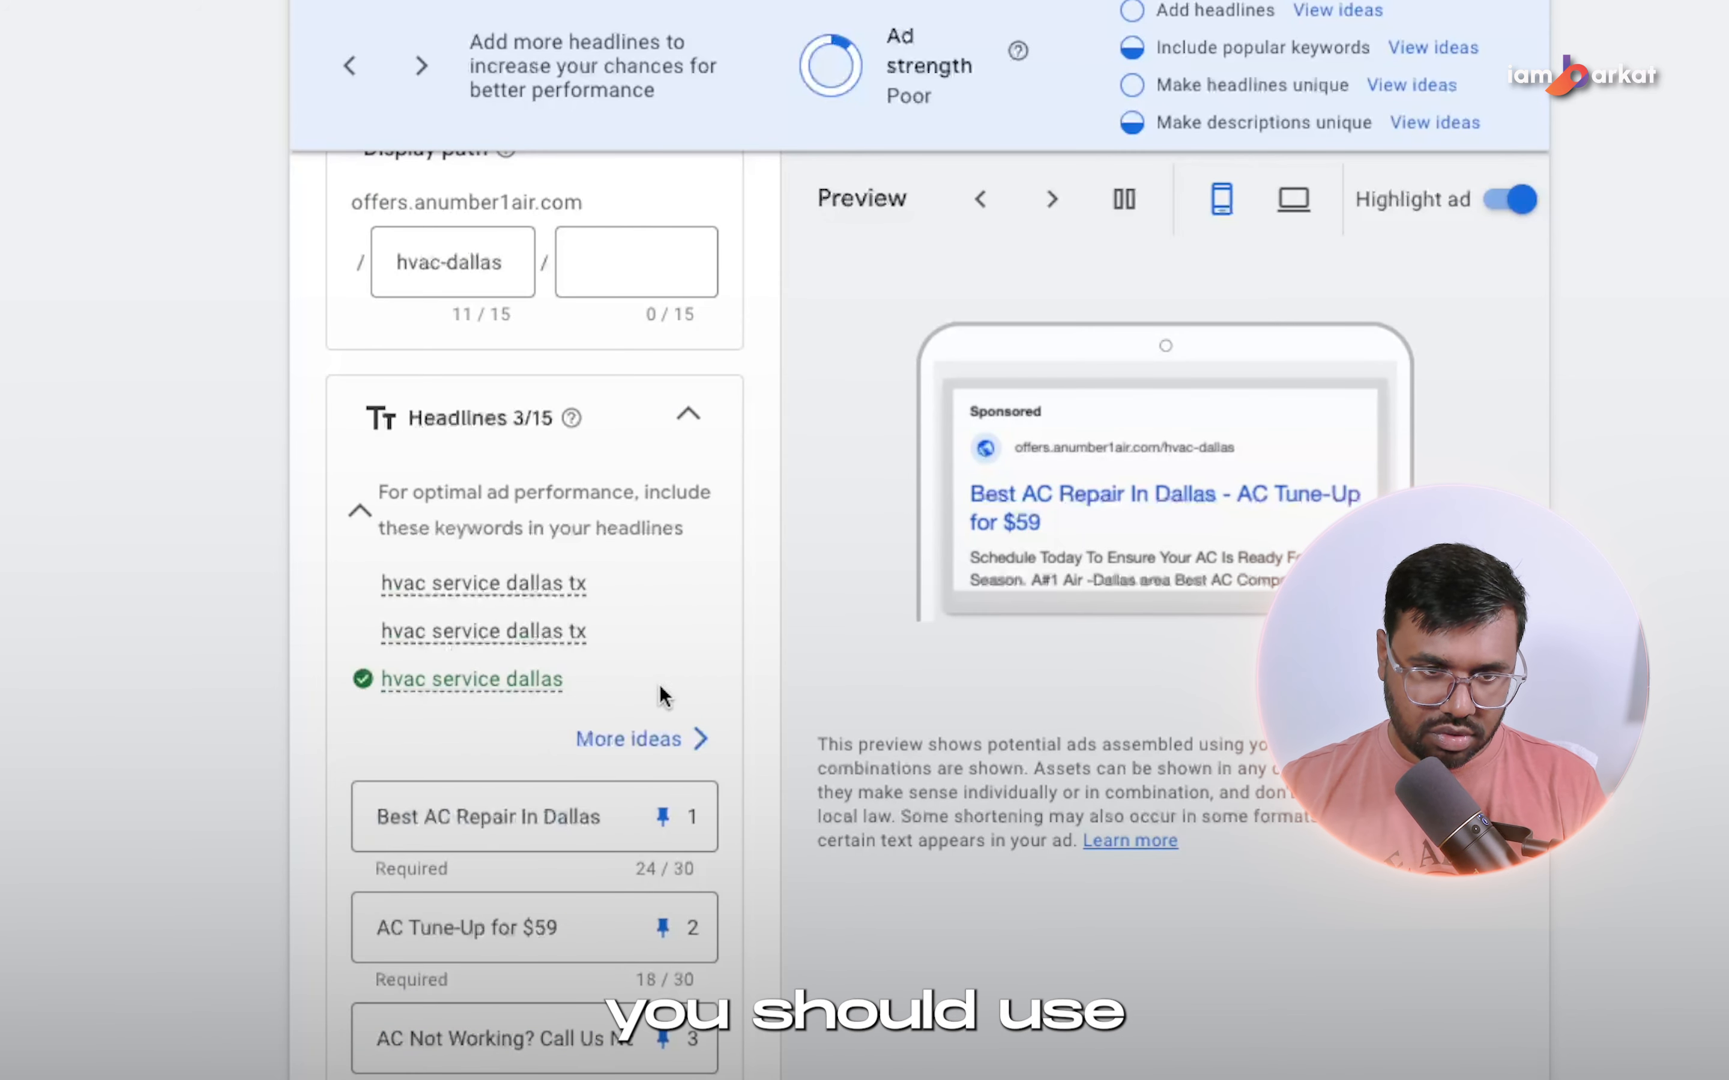
pyautogui.scroll(-1, 428, 816)
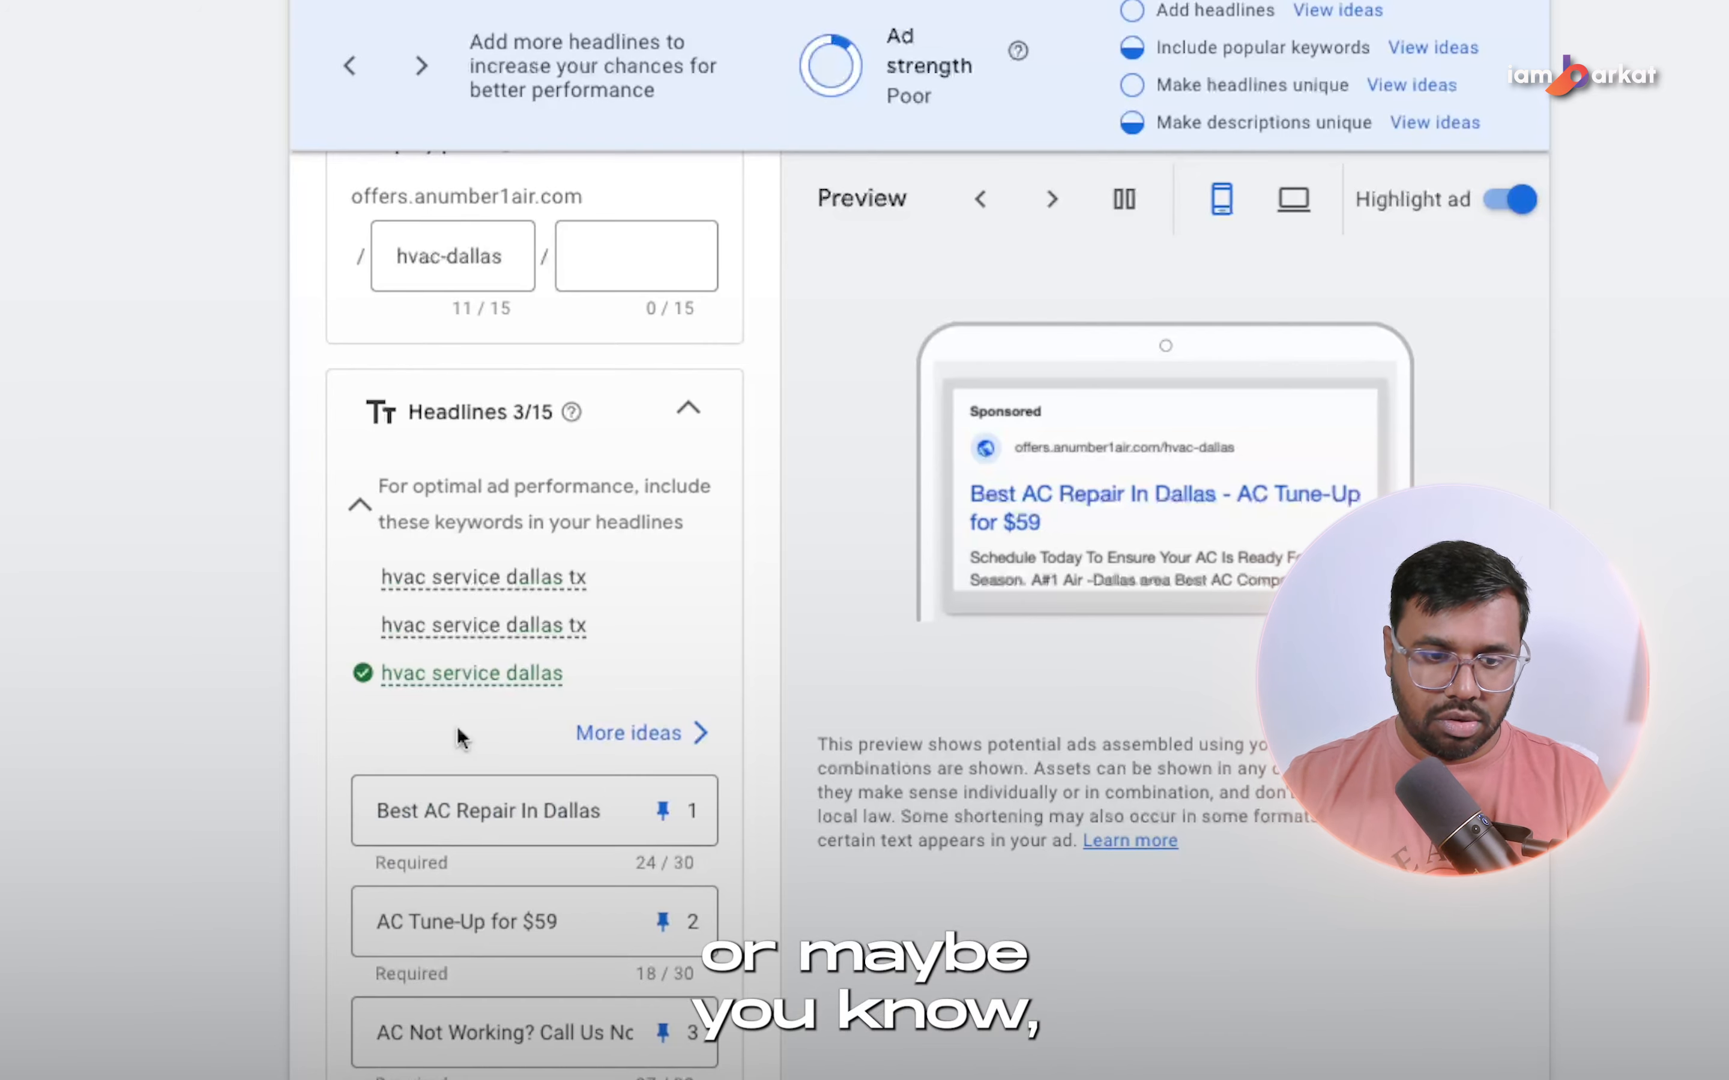
pyautogui.click(611, 736)
pyautogui.scroll(-6, 1247, 350)
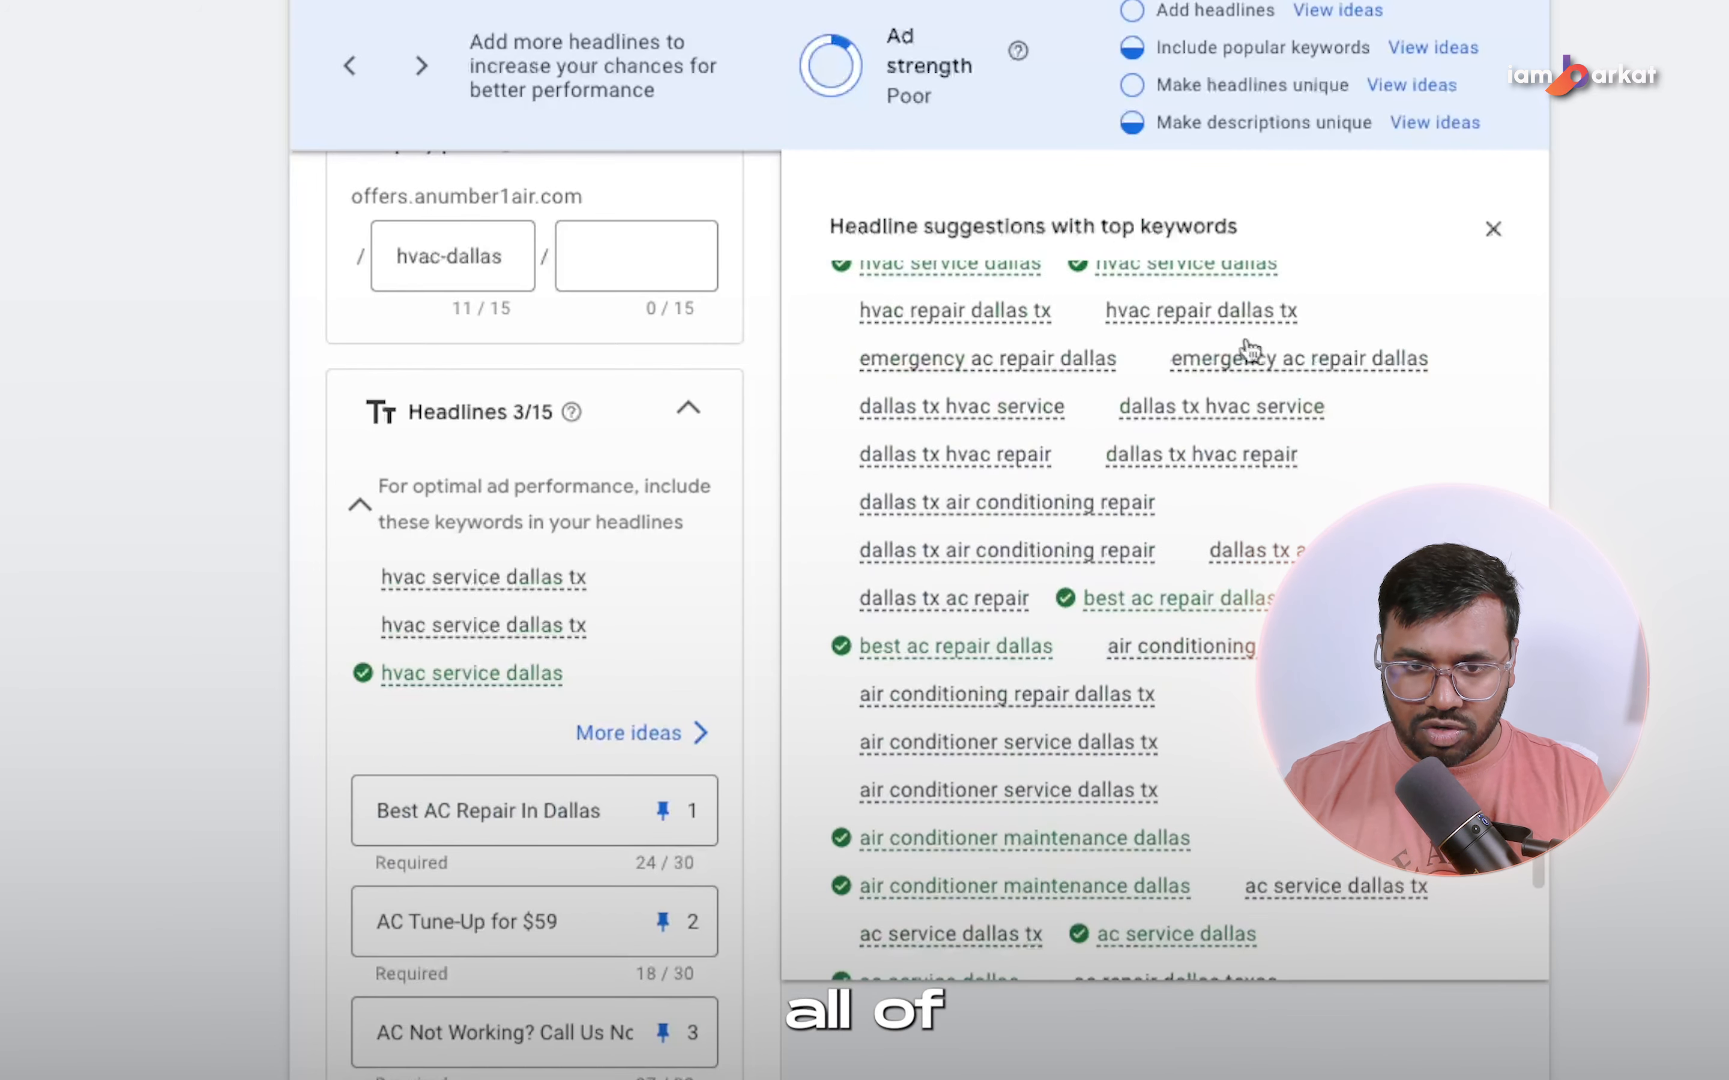
pyautogui.scroll(-3, 1207, 656)
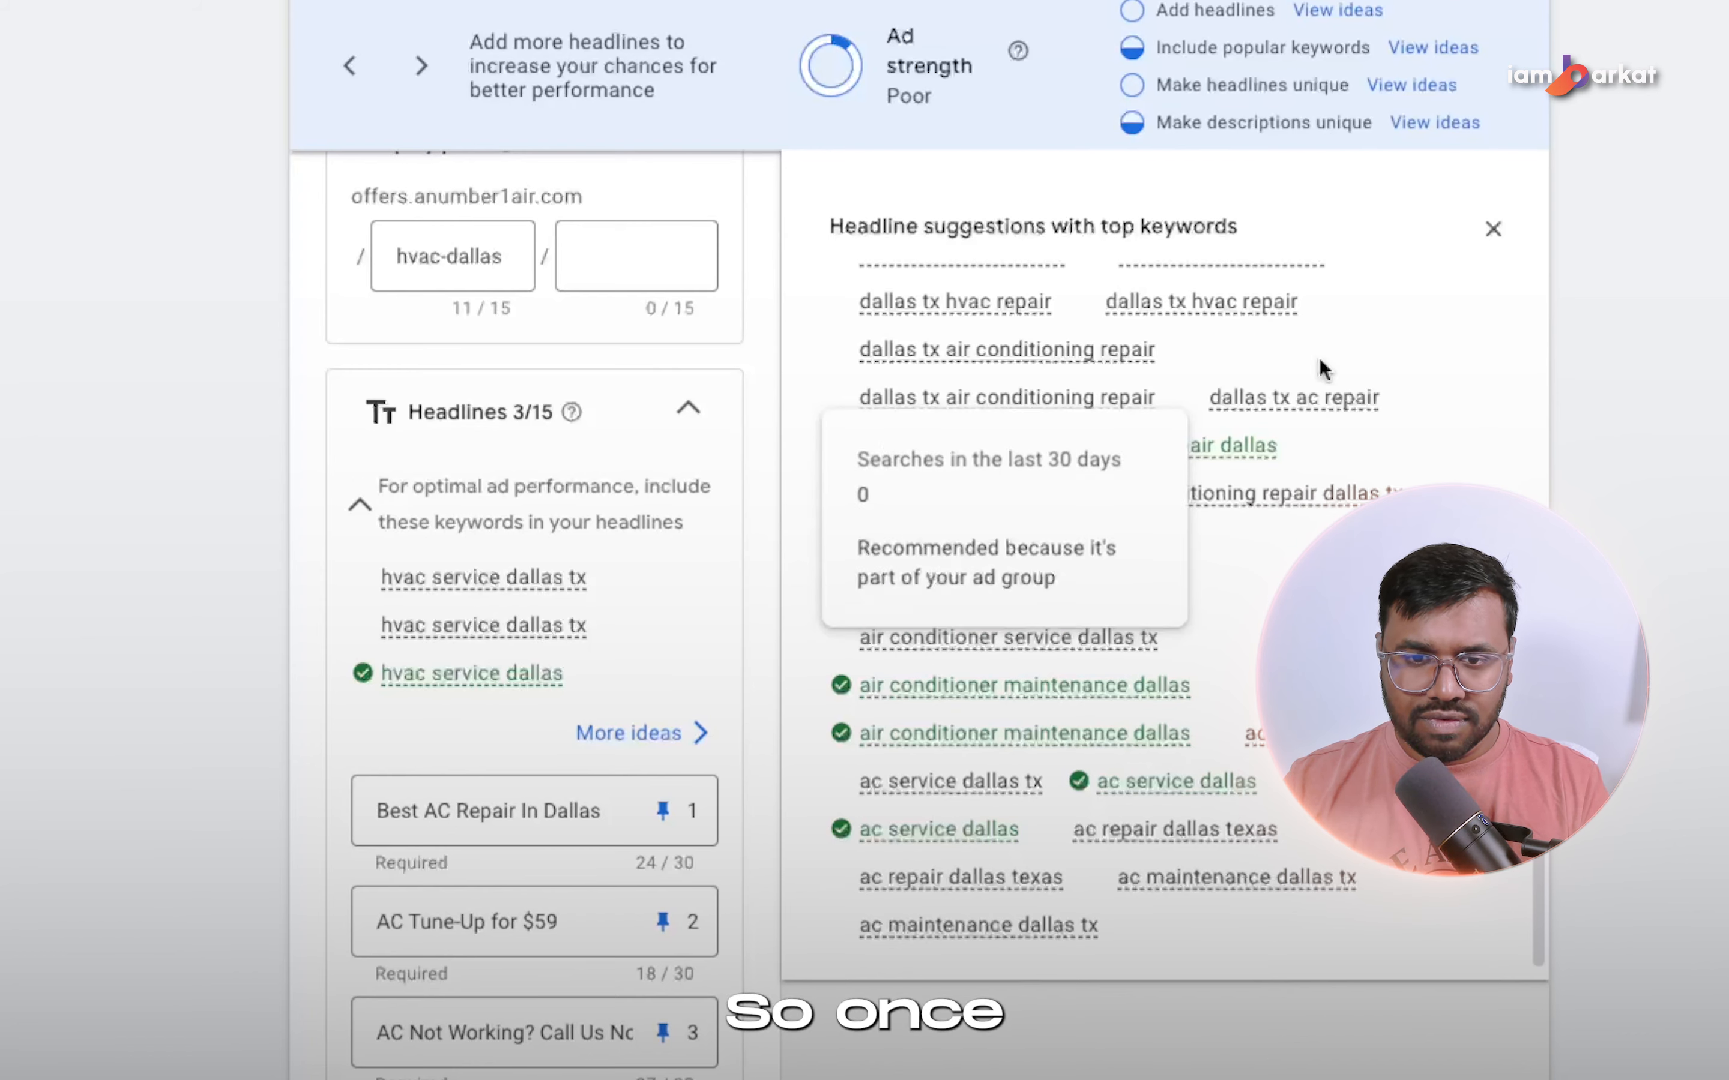
# Fill the fourth headline with a title-case keyword insertion using default text "HVAC Company Dallas TX", and pin it to position 1.
pyautogui.scroll(-5, 1200, 558)
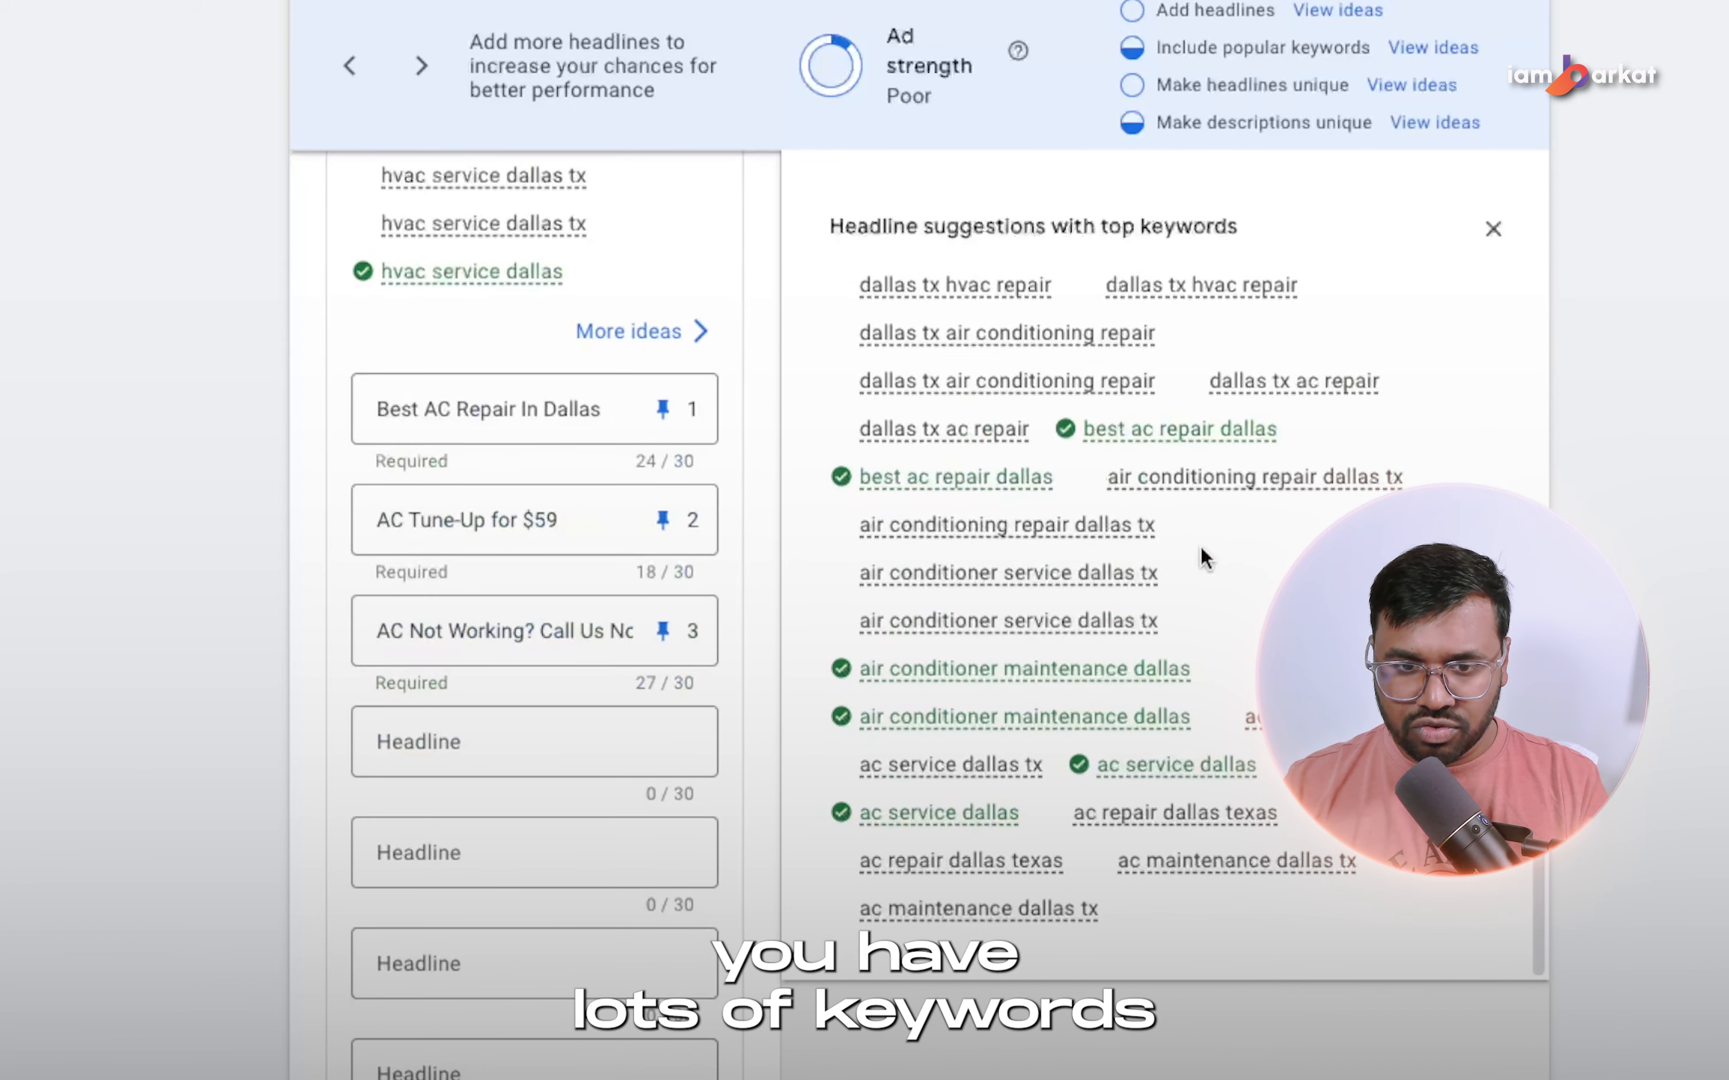
pyautogui.click(448, 748)
pyautogui.write('{')
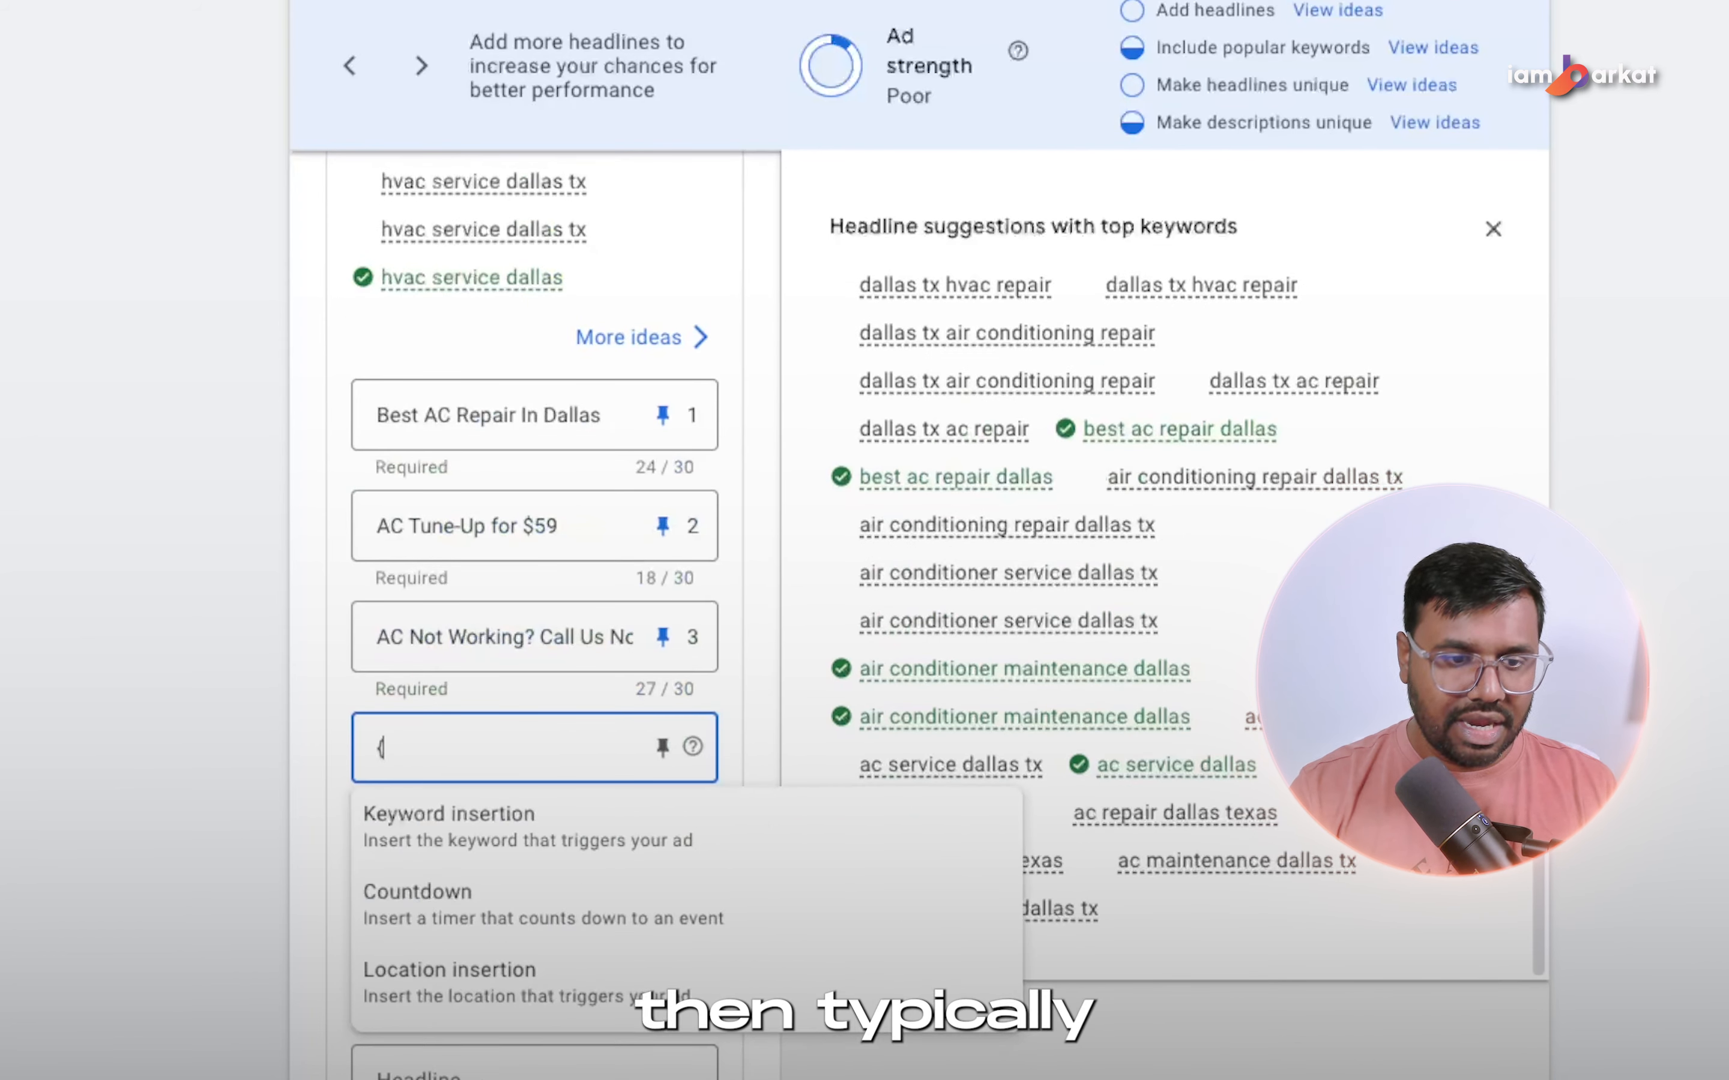
pyautogui.click(516, 834)
pyautogui.click(469, 929)
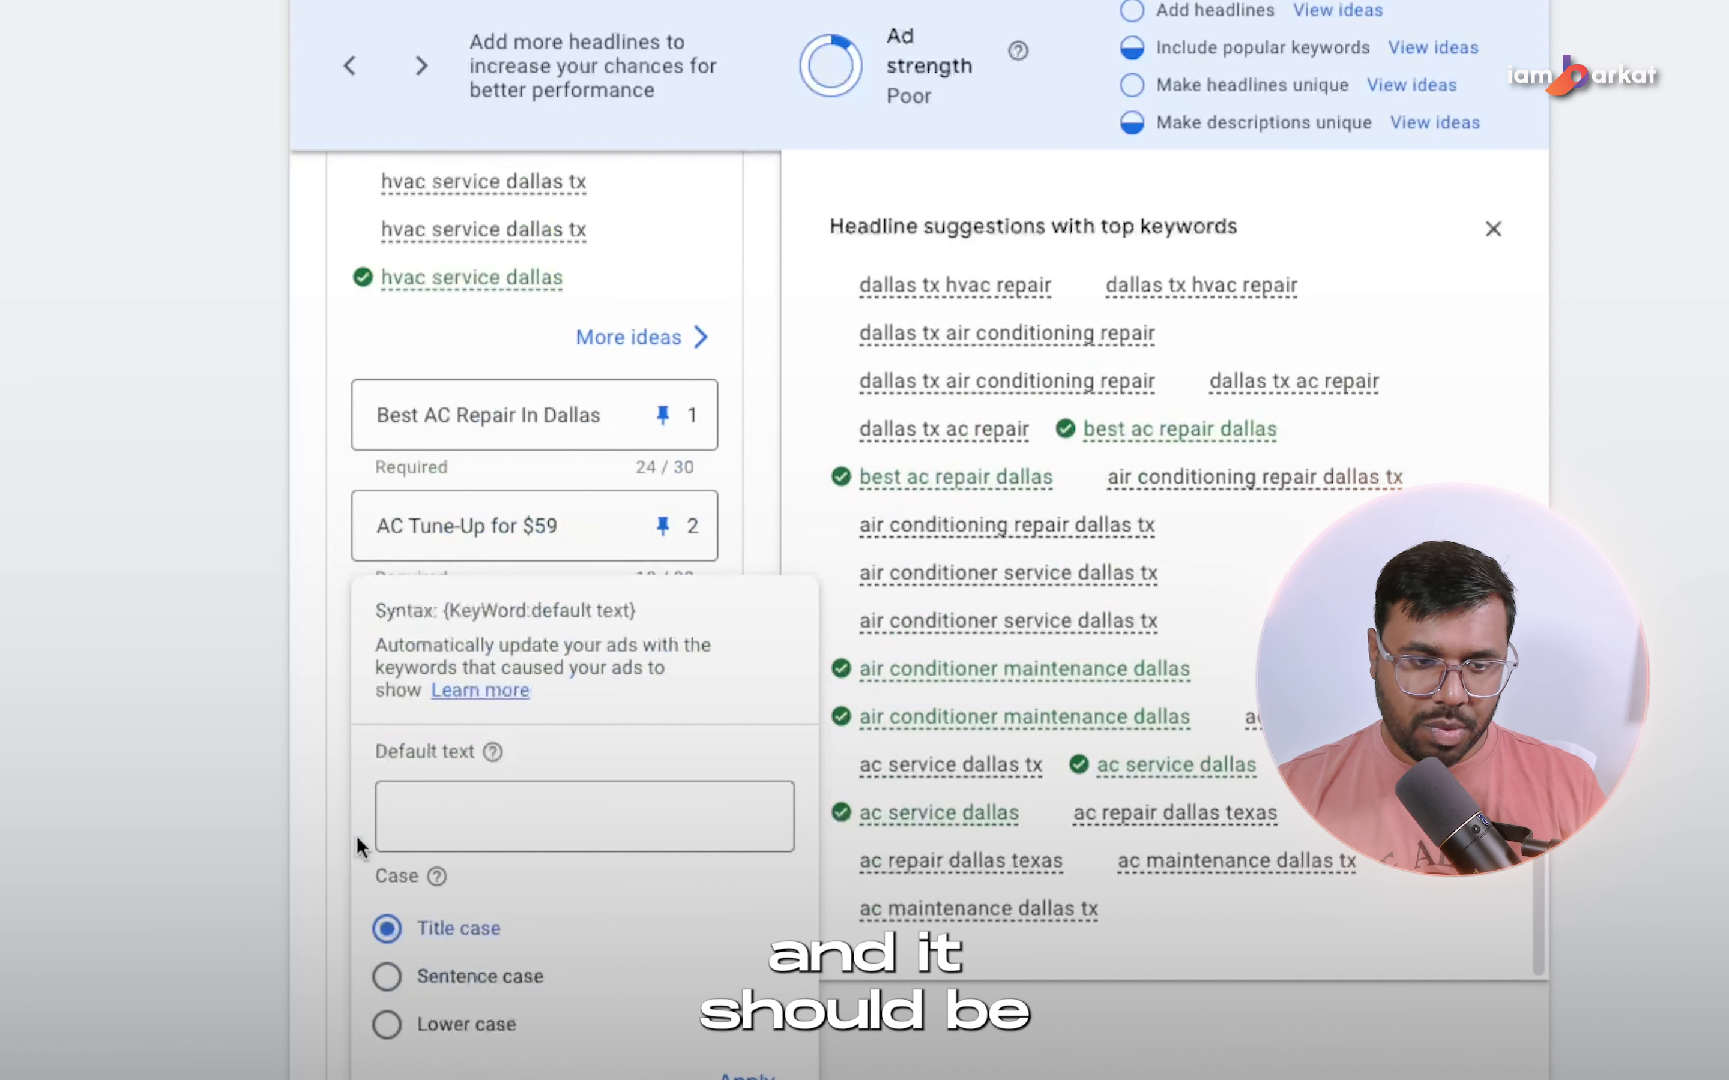
pyautogui.click(522, 815)
pyautogui.write('Ha')
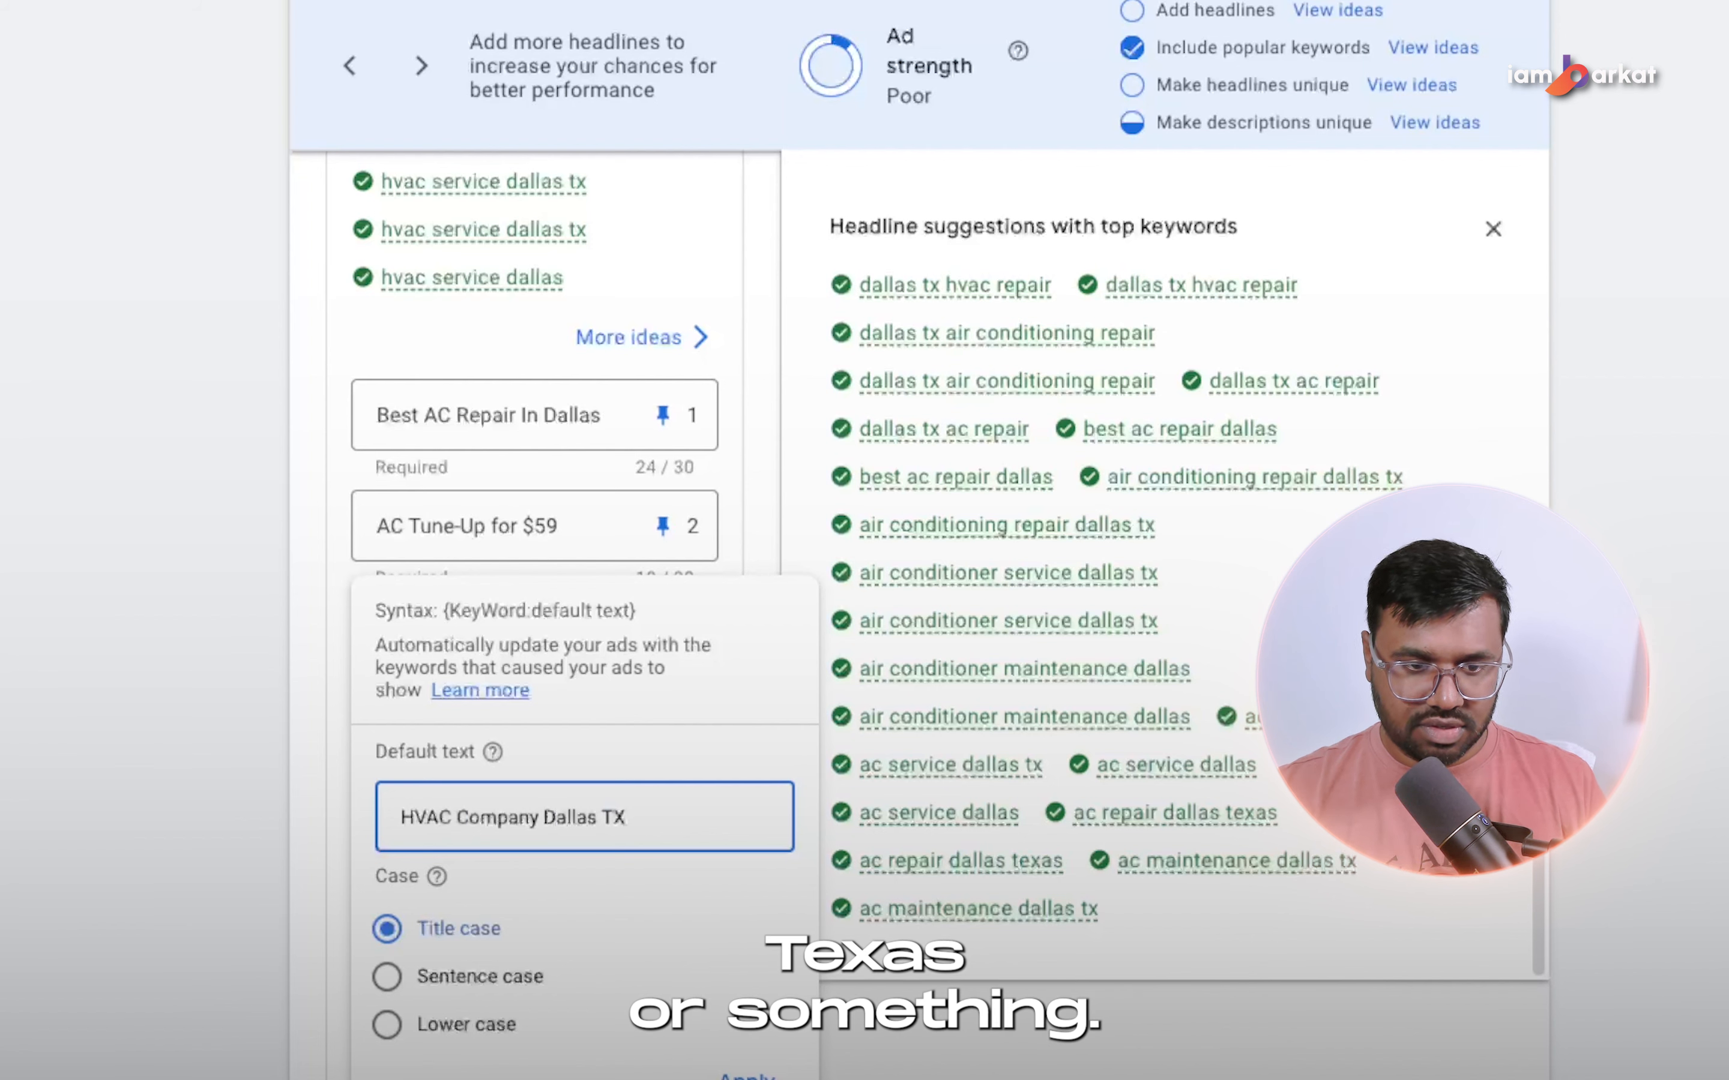
pyautogui.click(744, 1068)
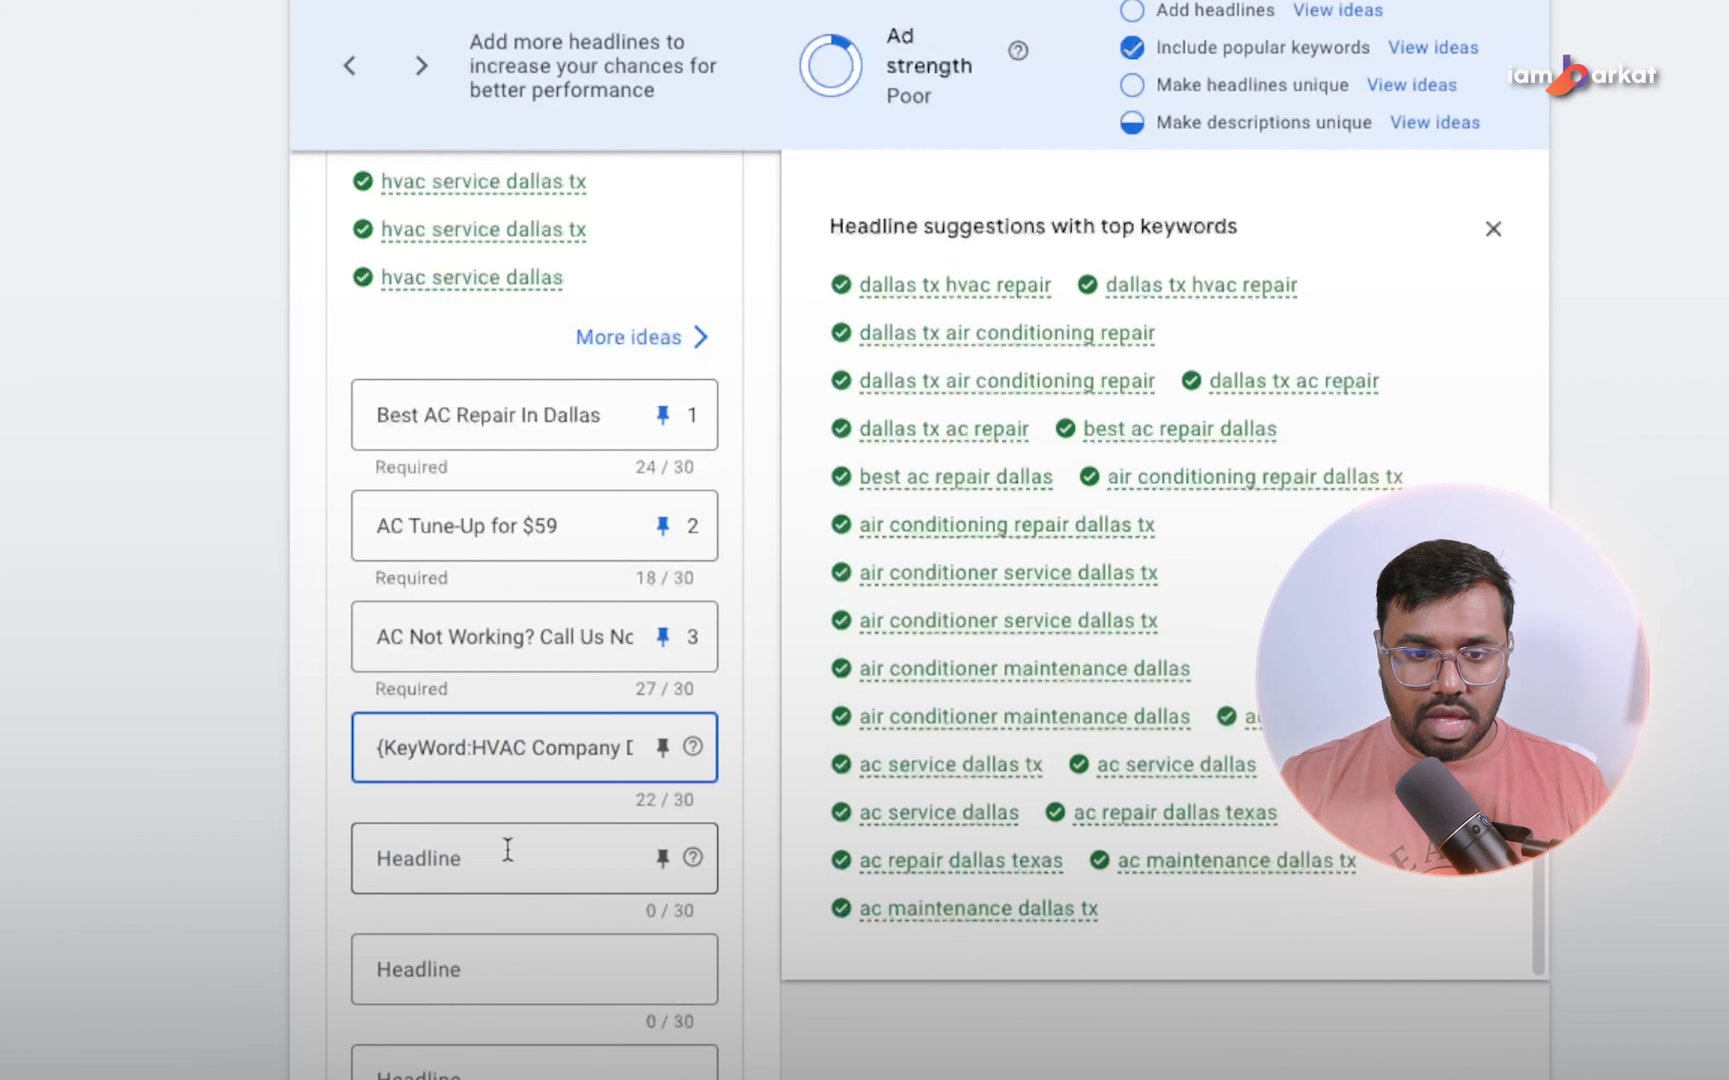
pyautogui.click(663, 742)
pyautogui.click(1134, 281)
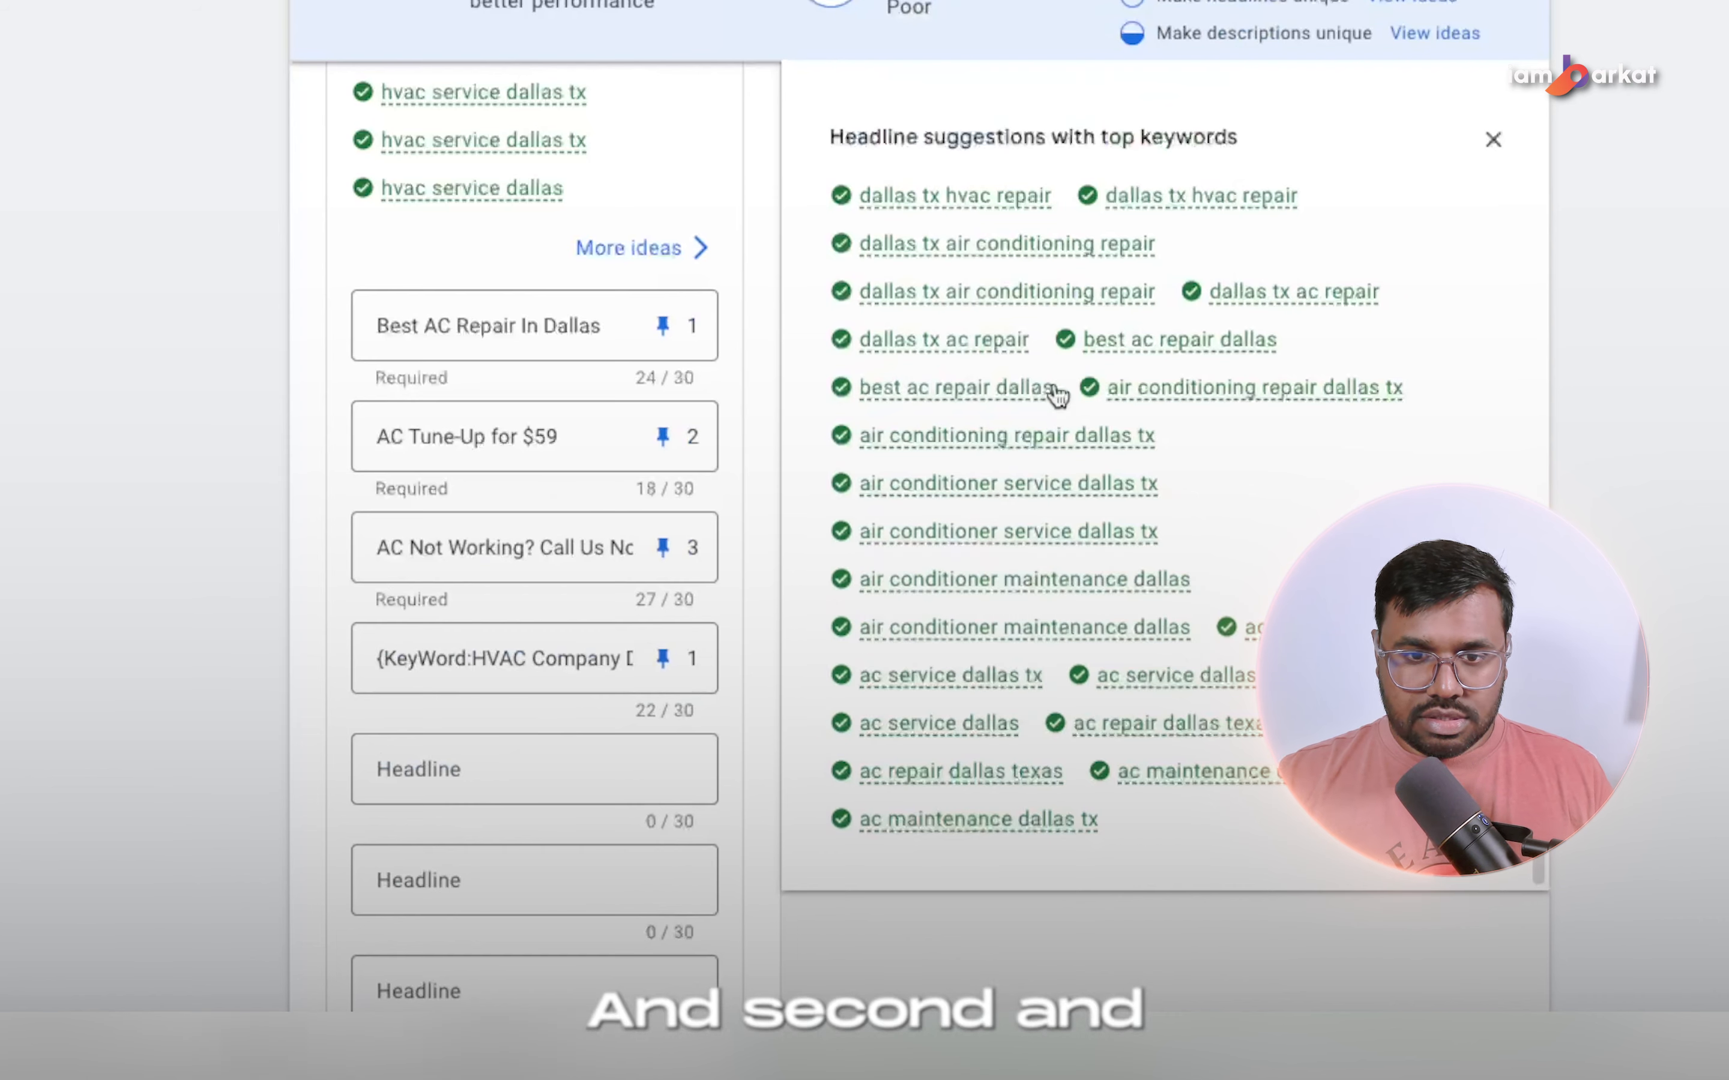
# Look through the keyword suggestions and enter "Dallas tx hvac repair" as the fifth headline.
pyautogui.scroll(3, 996, 350)
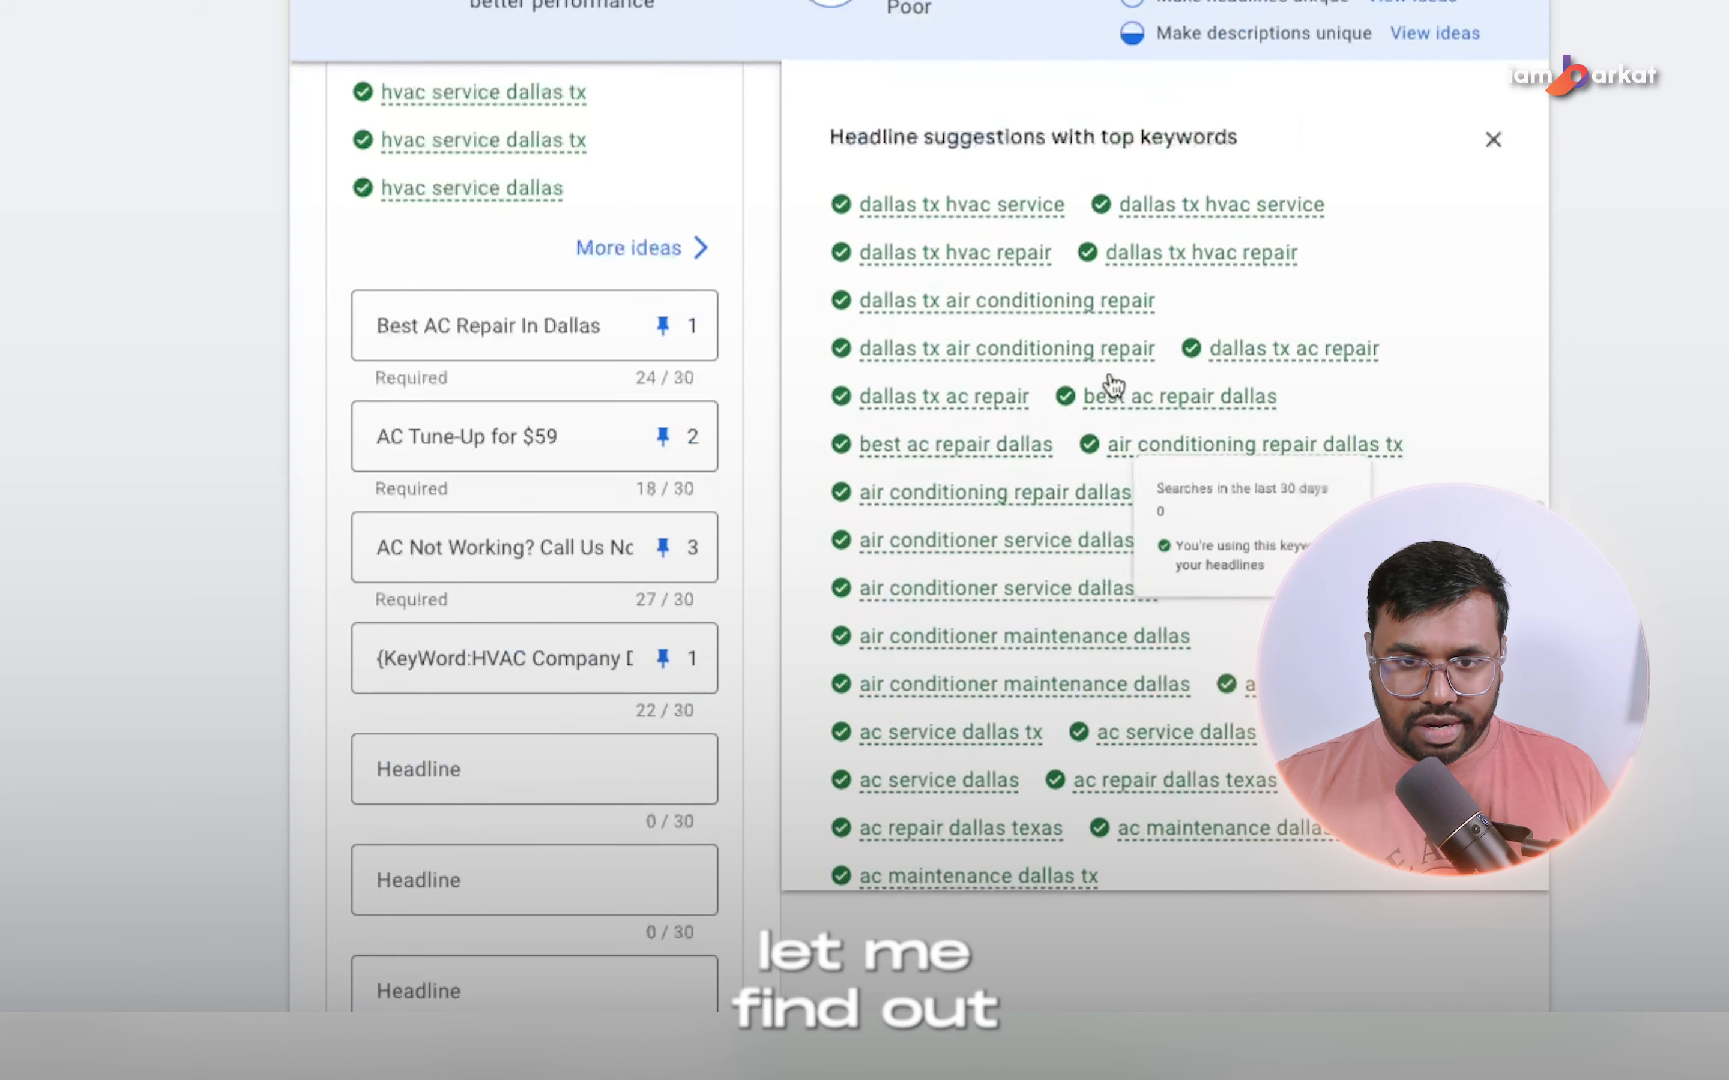
pyautogui.scroll(1, 992, 330)
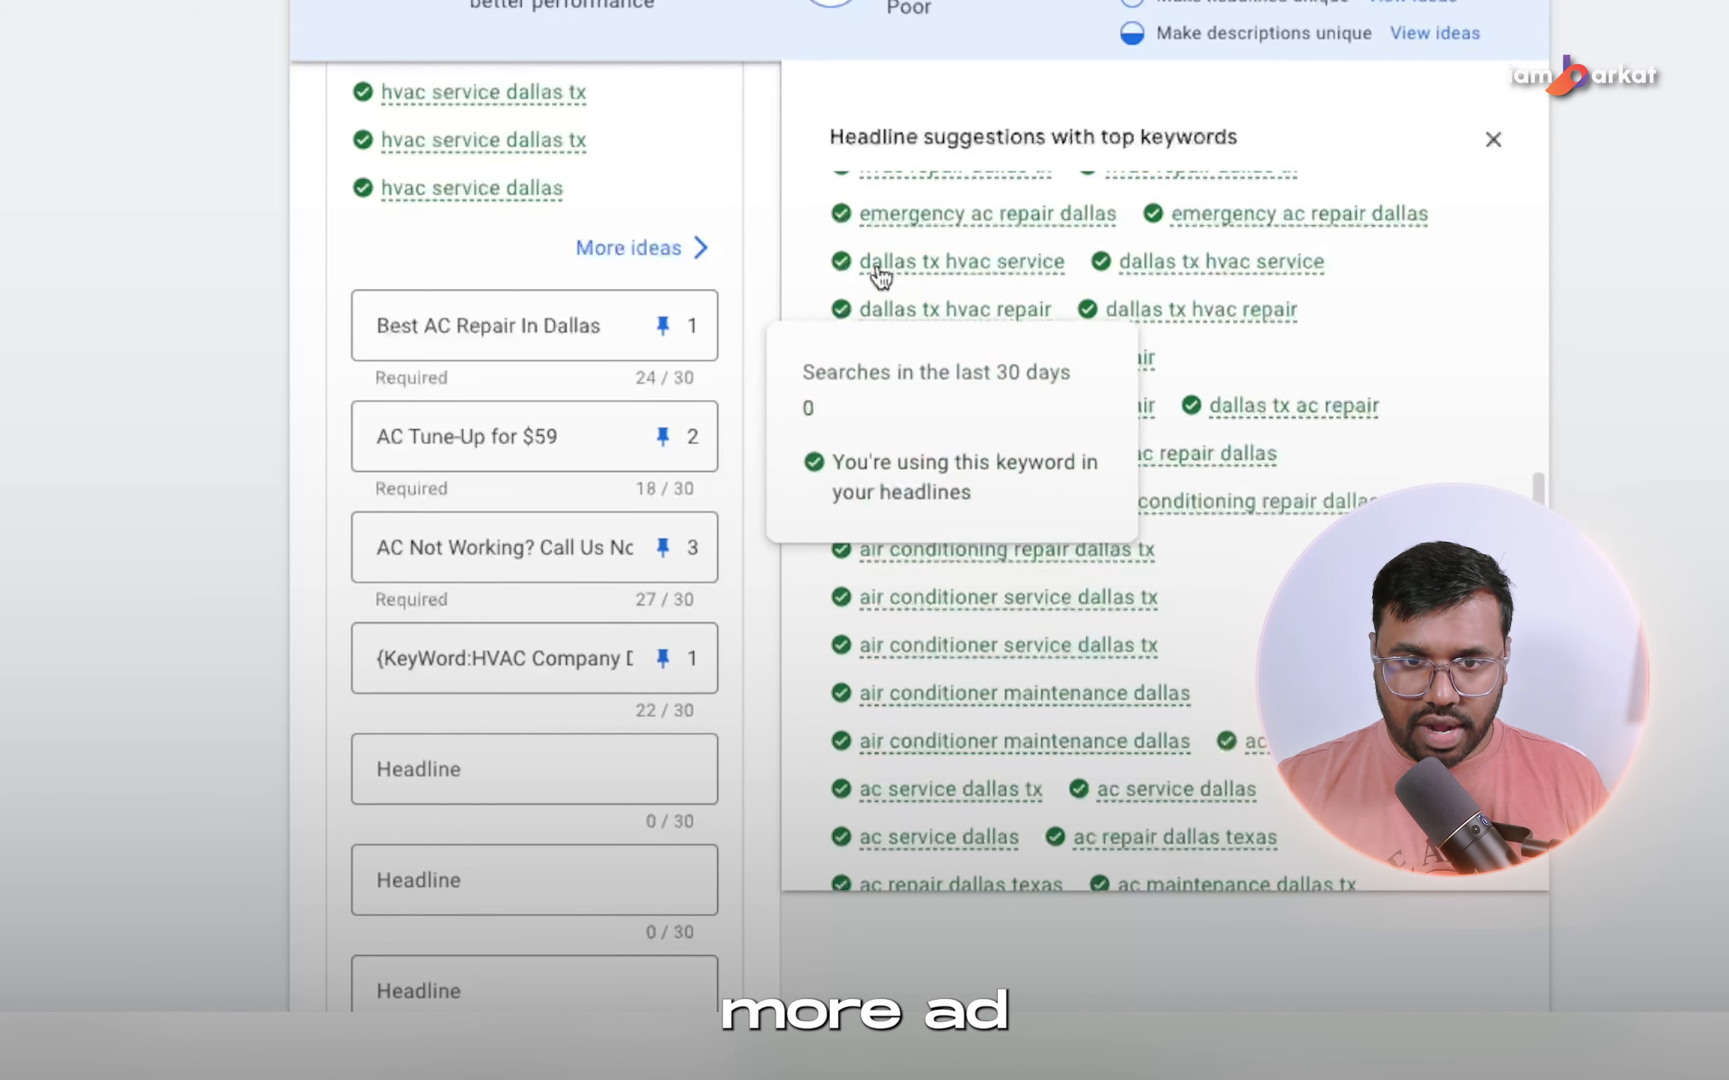
pyautogui.moveTo(861, 263); pyautogui.dragTo(1057, 288)
pyautogui.click(529, 747)
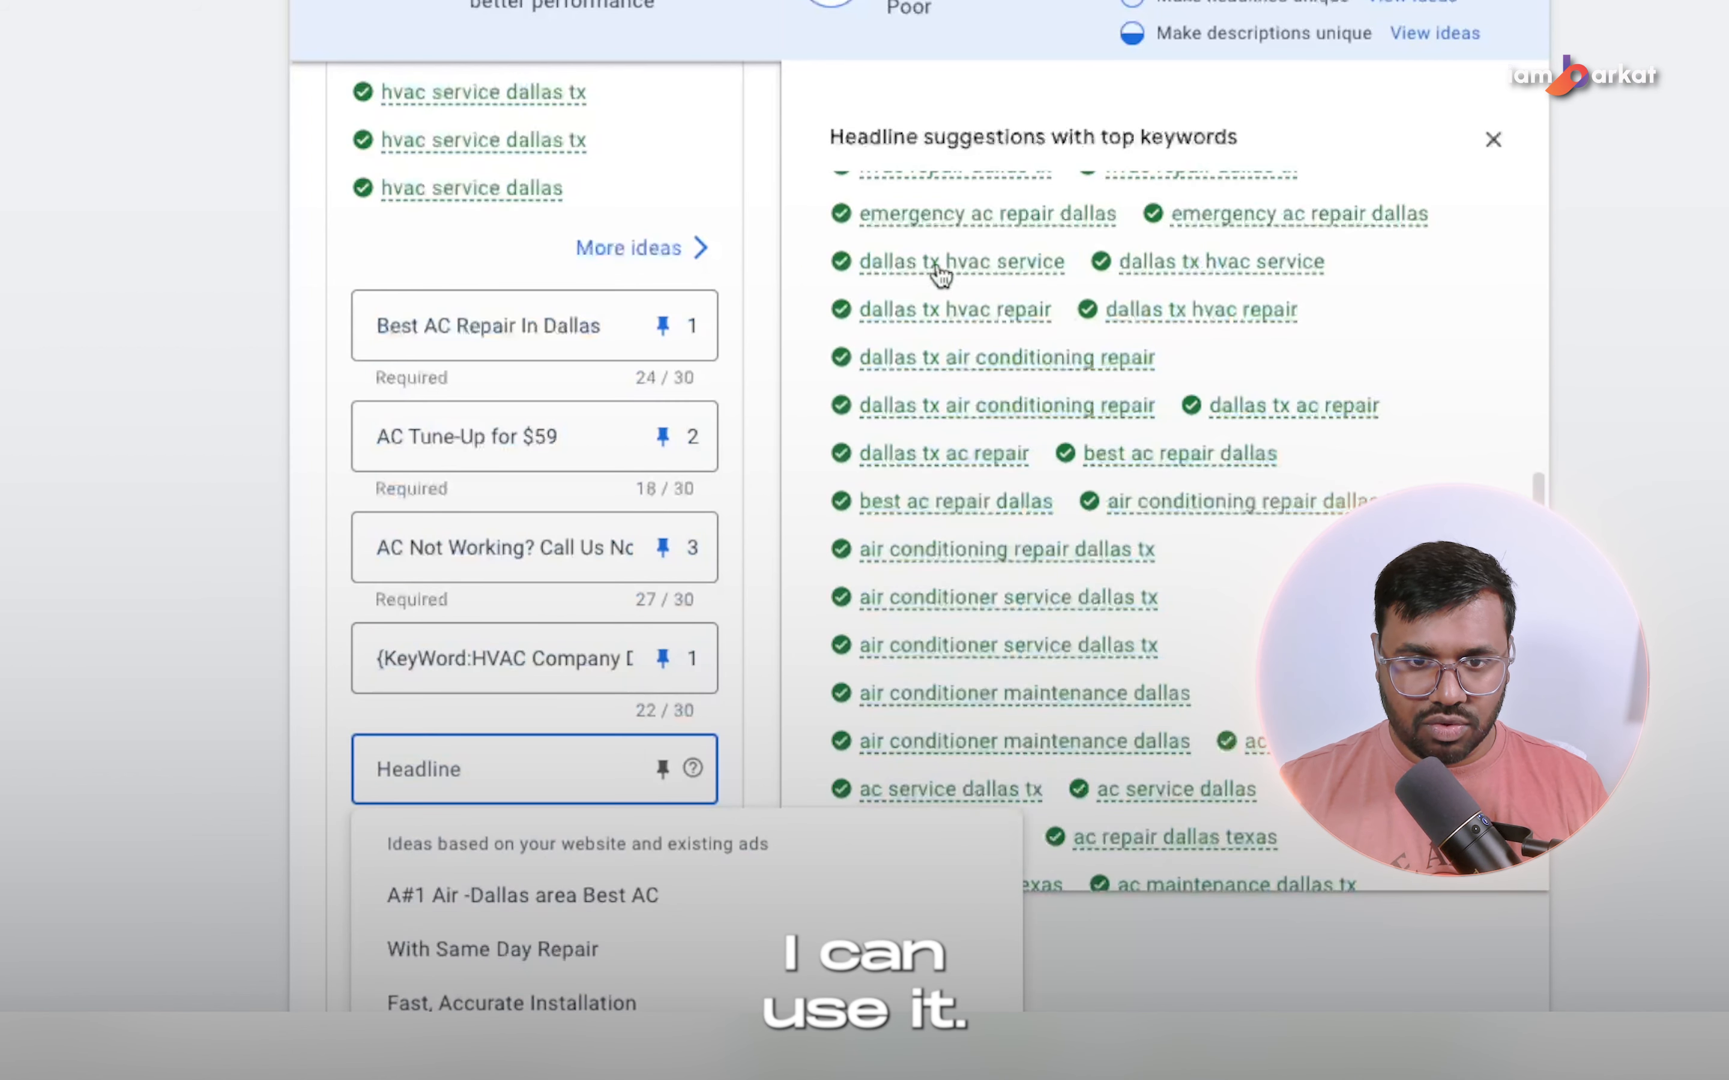
pyautogui.write('Dallas tx hvac repair')
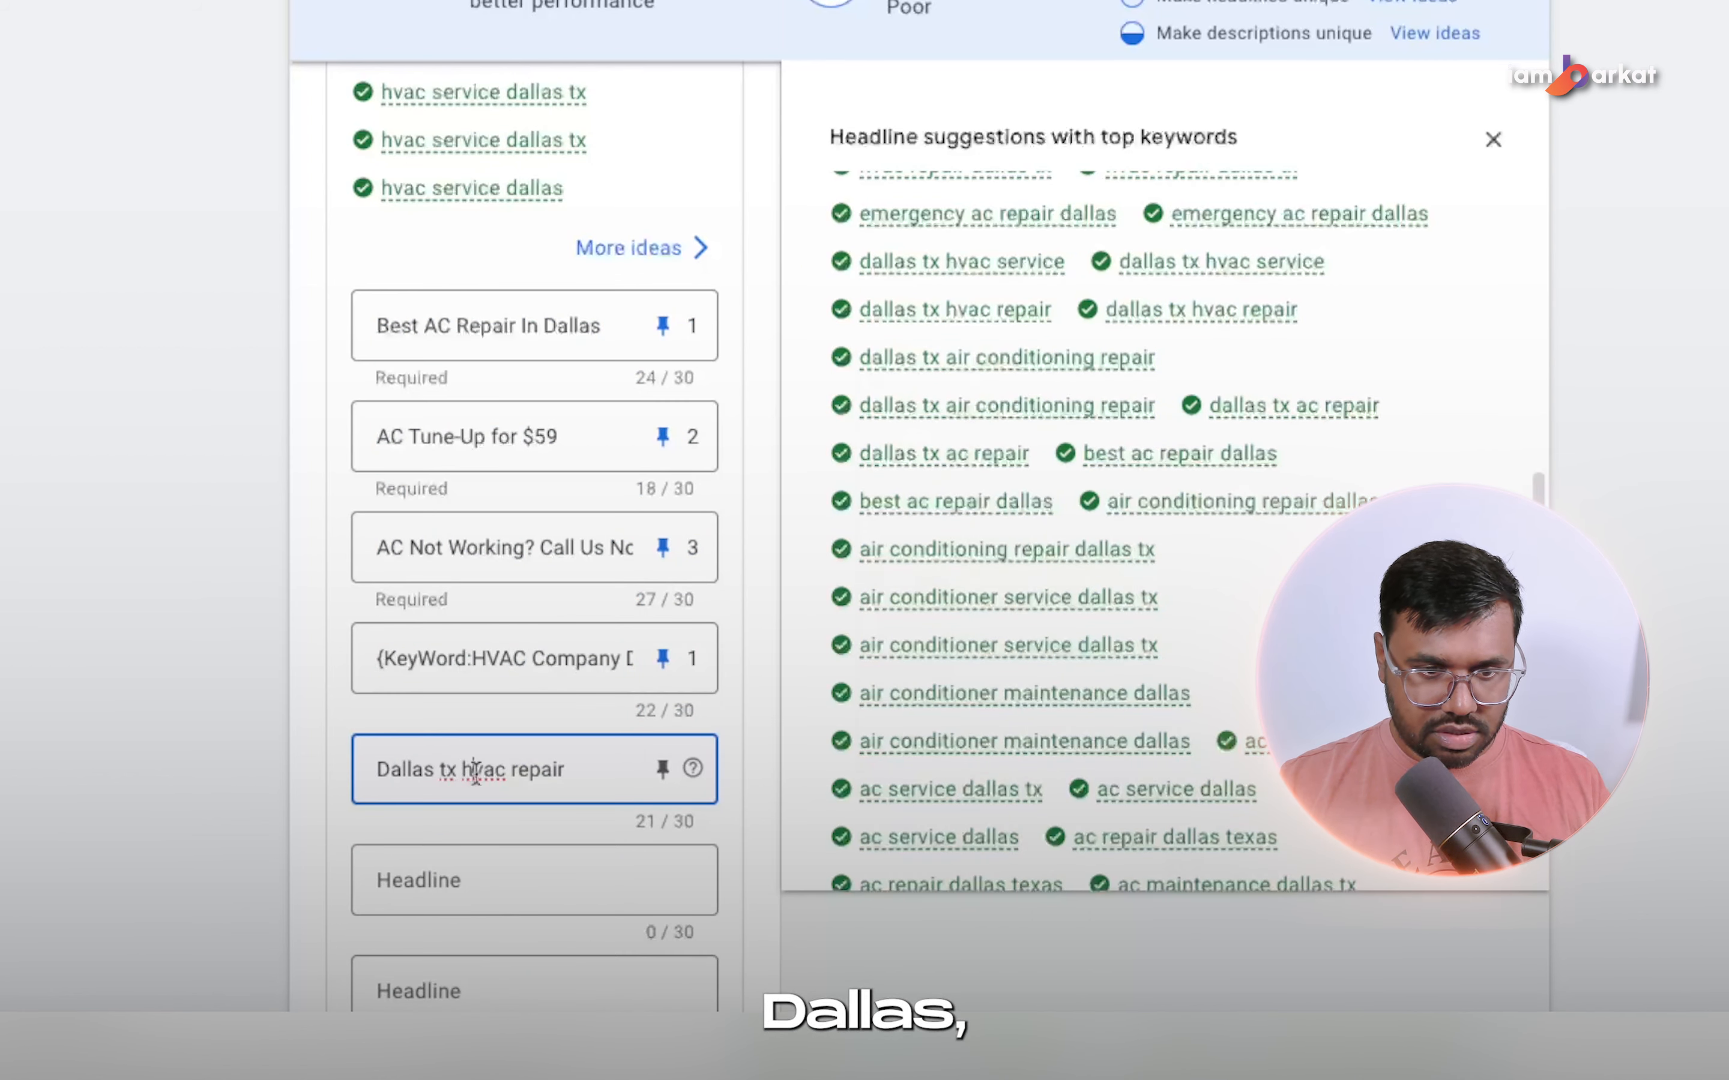
# Correct the fifth headline's capitalization to "Dallas TX Hvac Repair" and pin it to position 1.
pyautogui.click(475, 772)
pyautogui.press('BackSpace')
pyautogui.write('H')
pyautogui.press('BackSpace')
pyautogui.press('BackSpace')
pyautogui.write('TX')
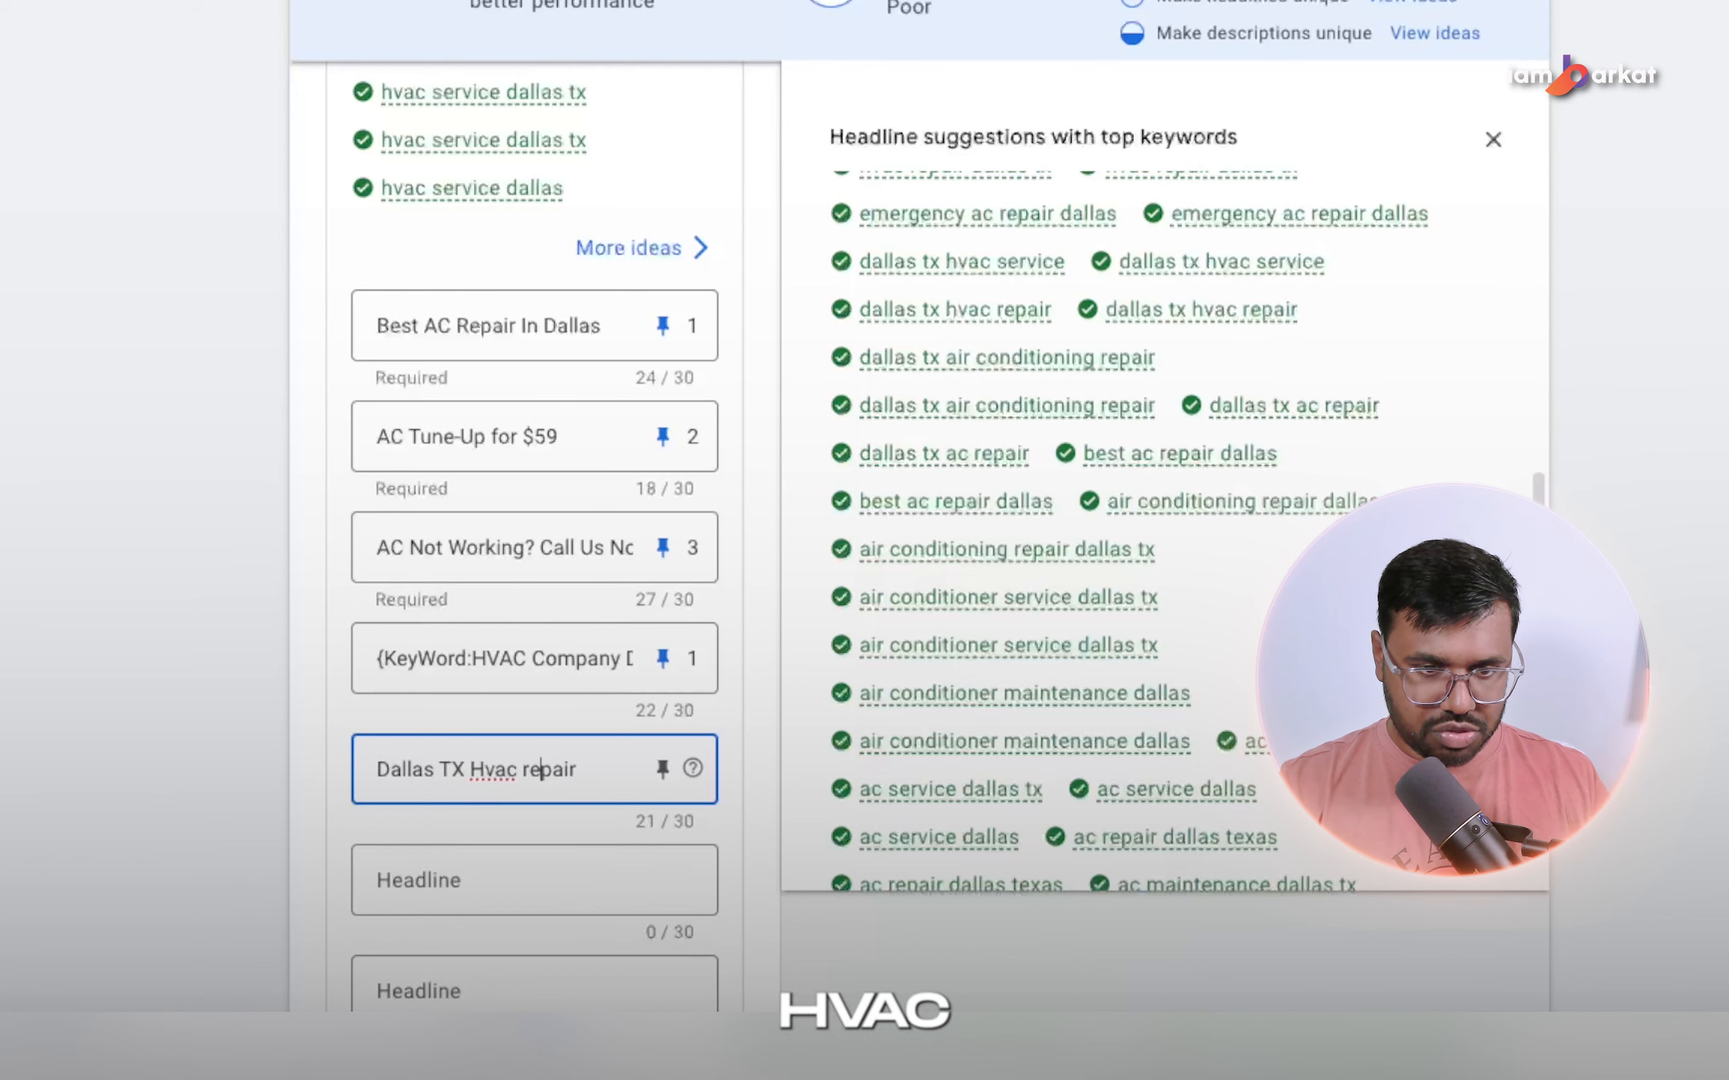
pyautogui.click(662, 769)
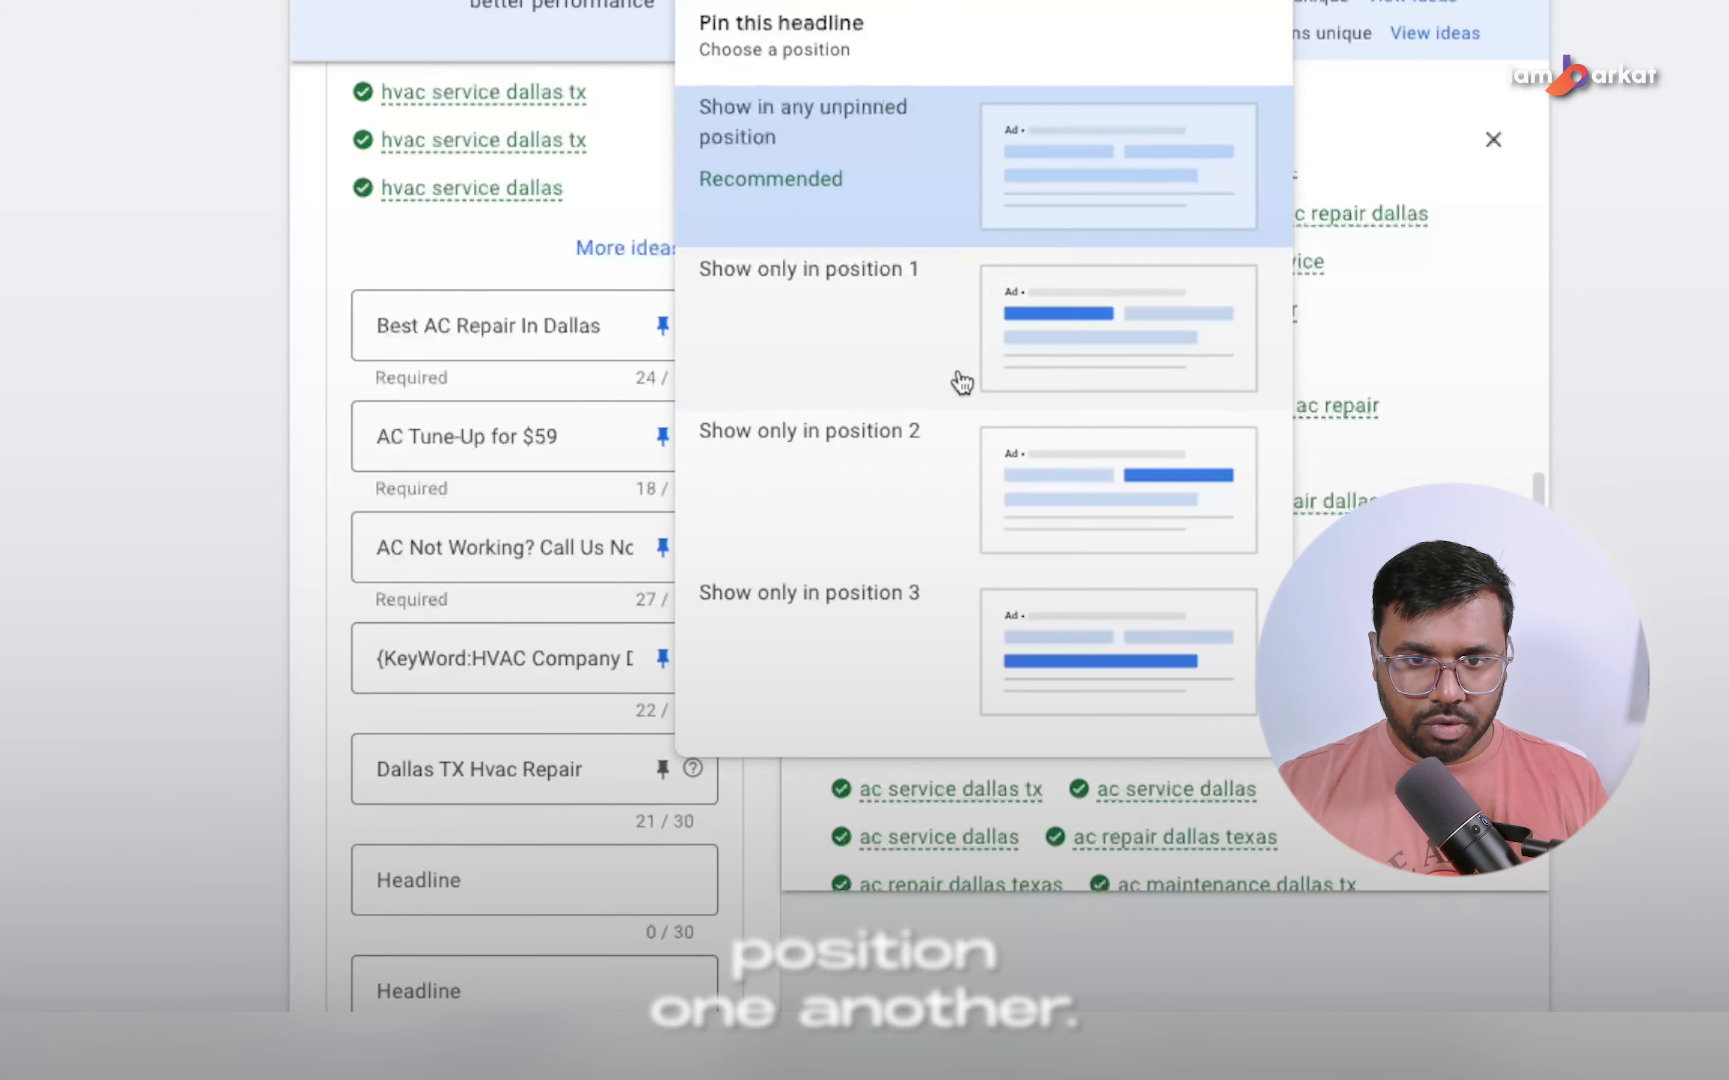
pyautogui.click(1034, 351)
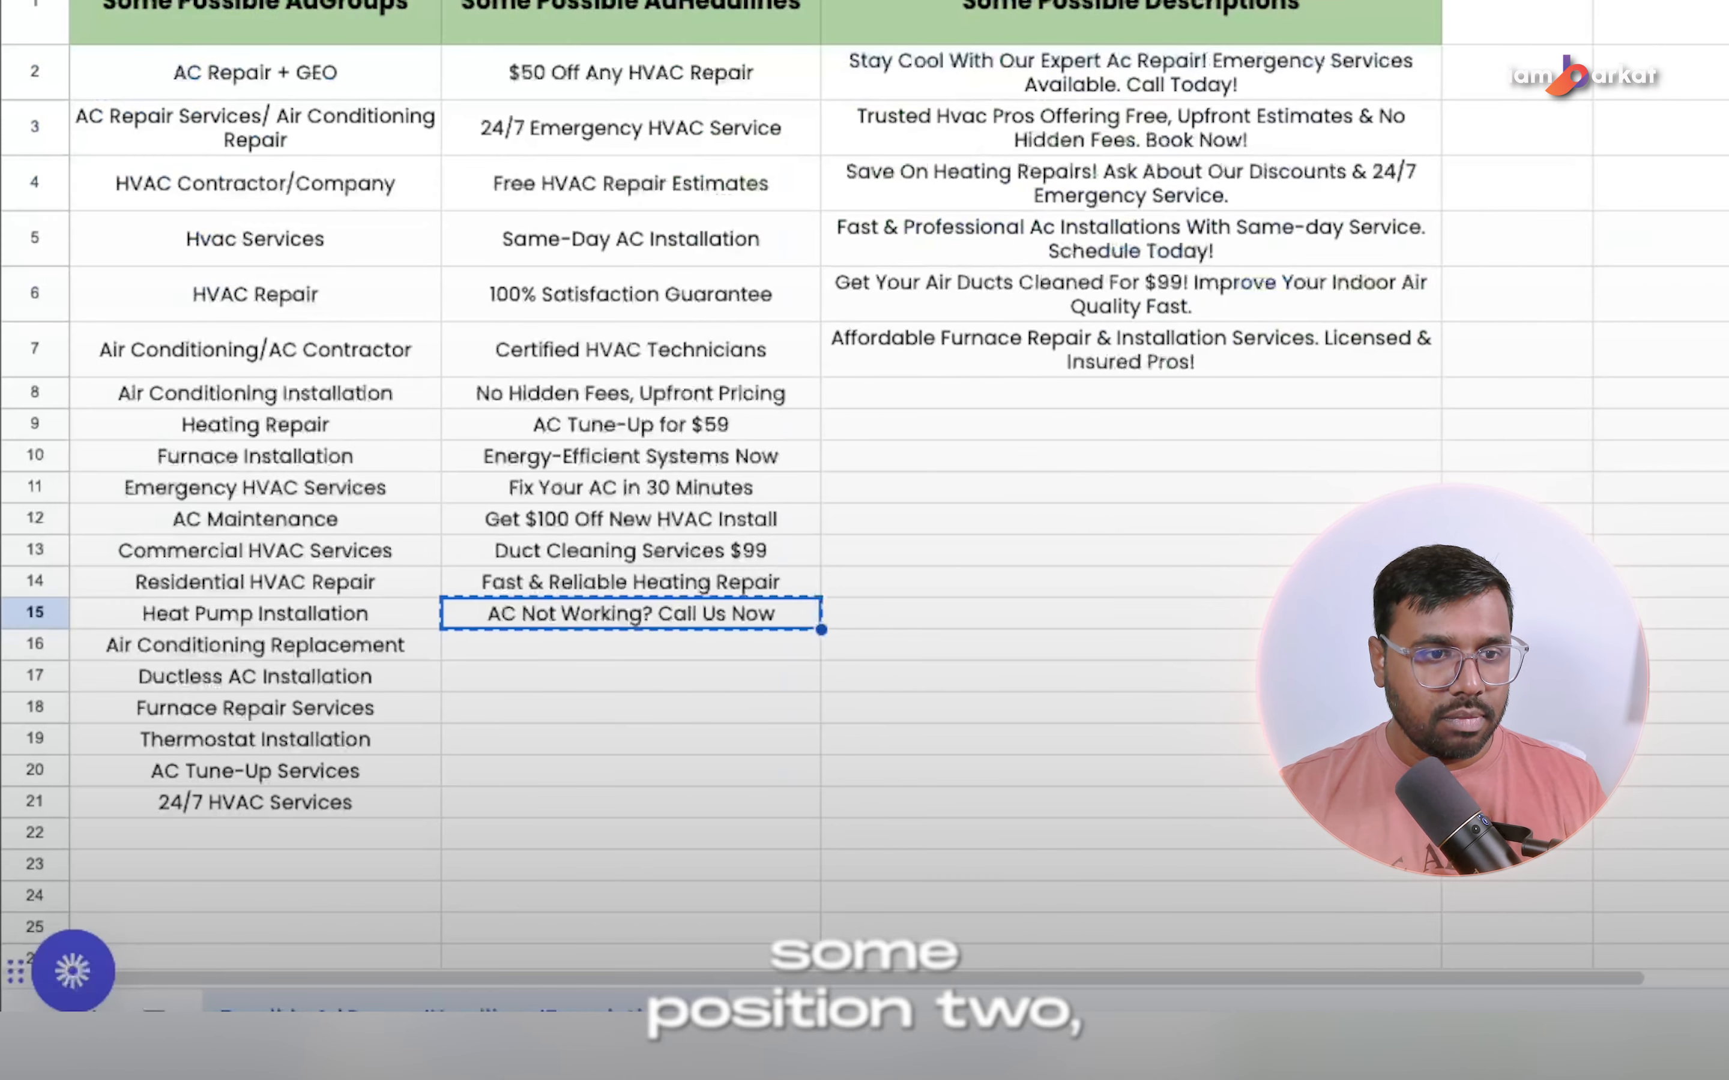
# Copy "100% Satisfaction Guarantee" from the headline ideas spreadsheet into the sixth headline and pin it to position 2.
pyautogui.click(595, 308)
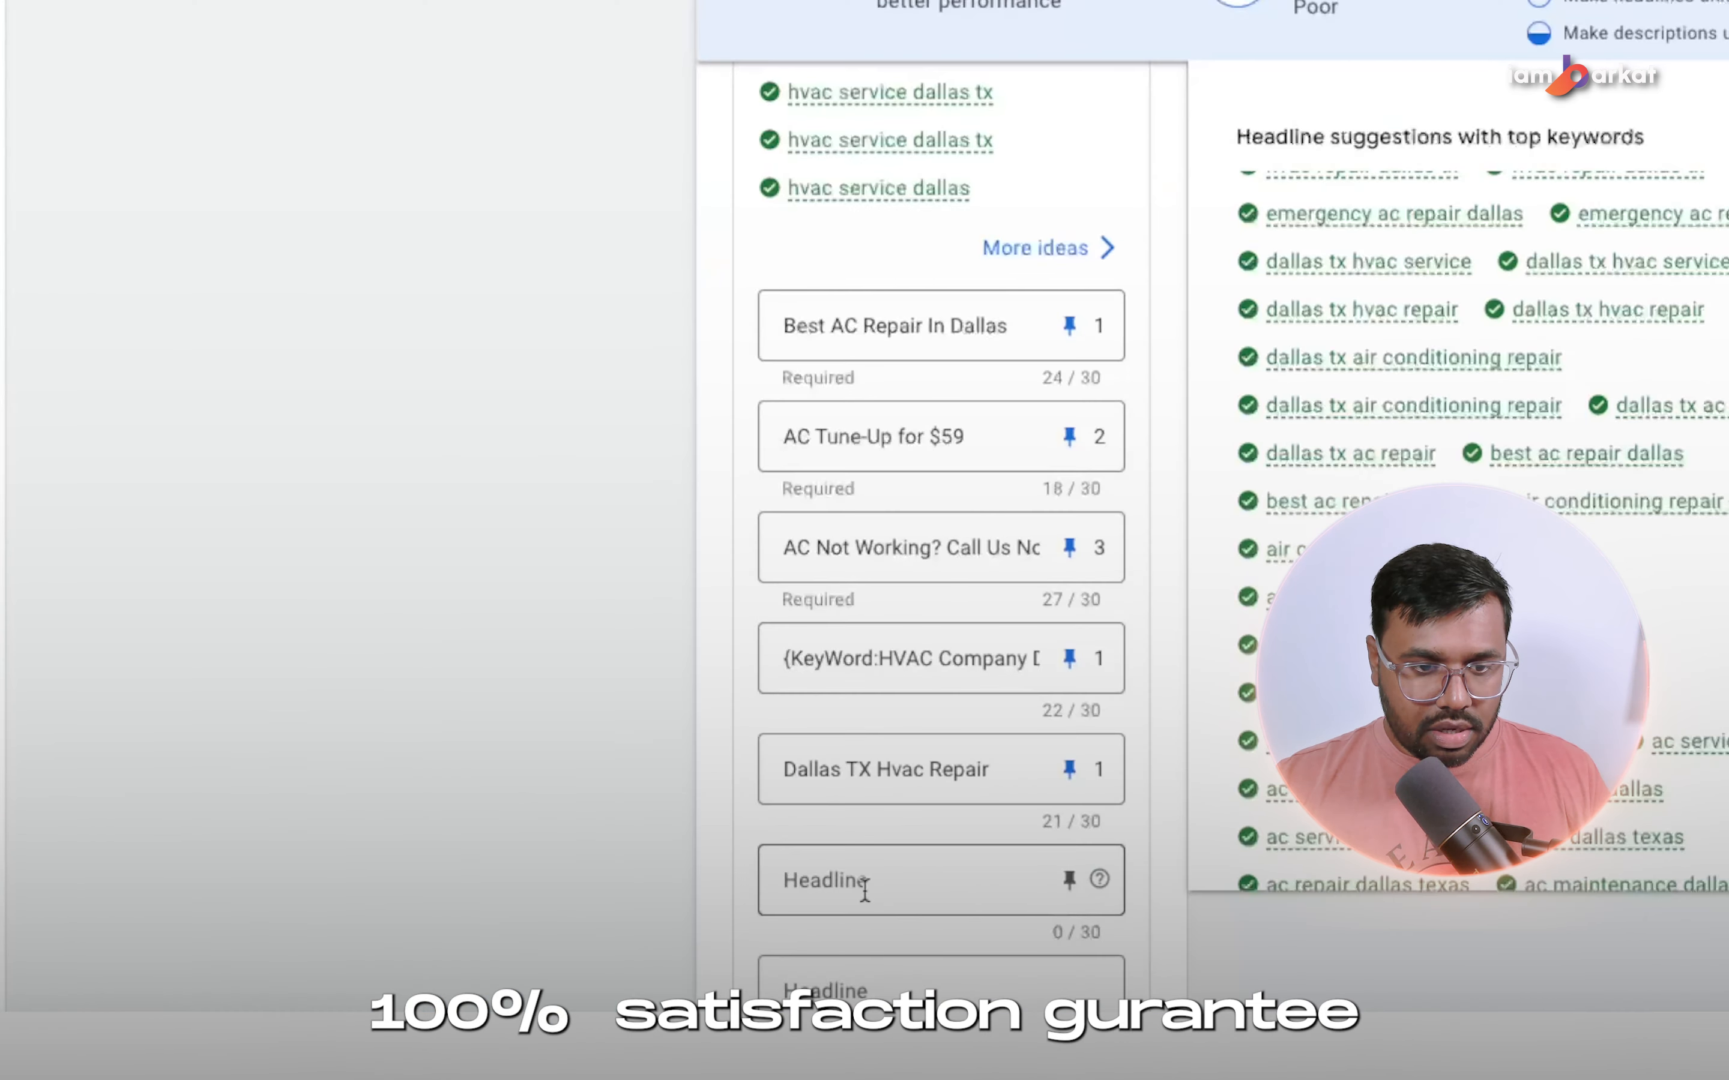
pyautogui.click(856, 893)
pyautogui.write('100% Satisfaction Guarantee')
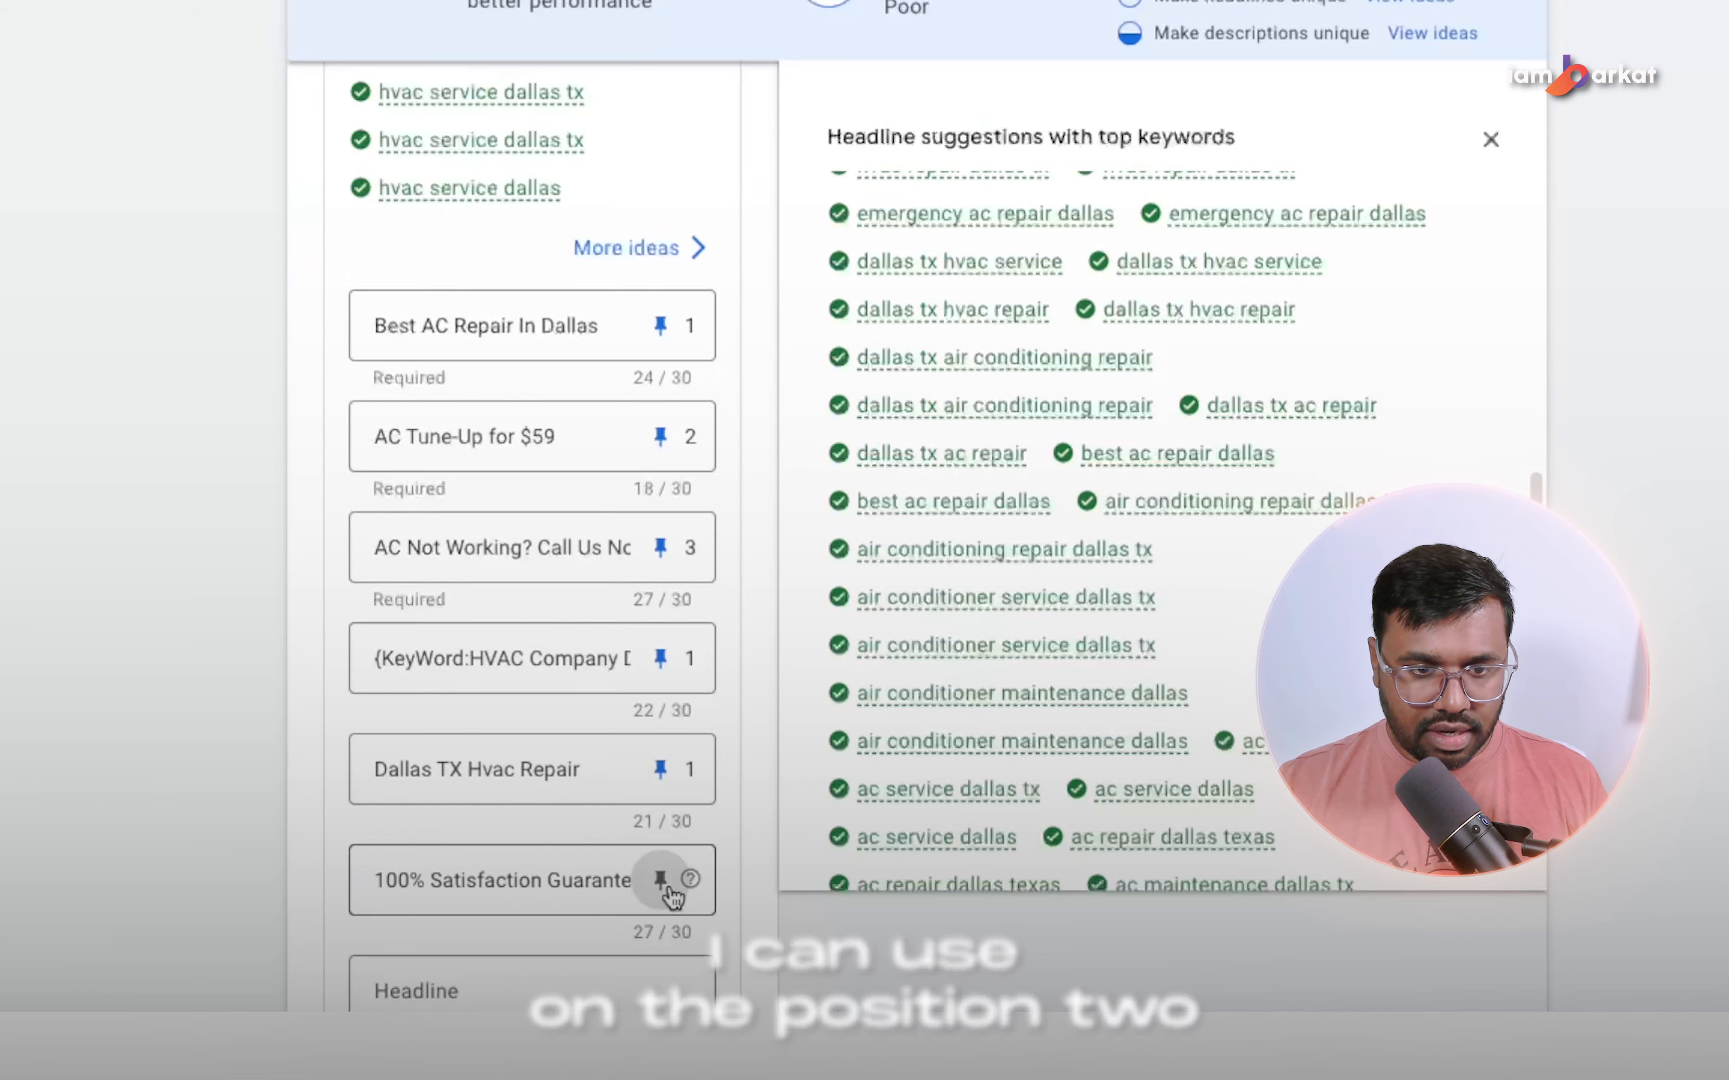
pyautogui.click(661, 881)
pyautogui.click(1106, 606)
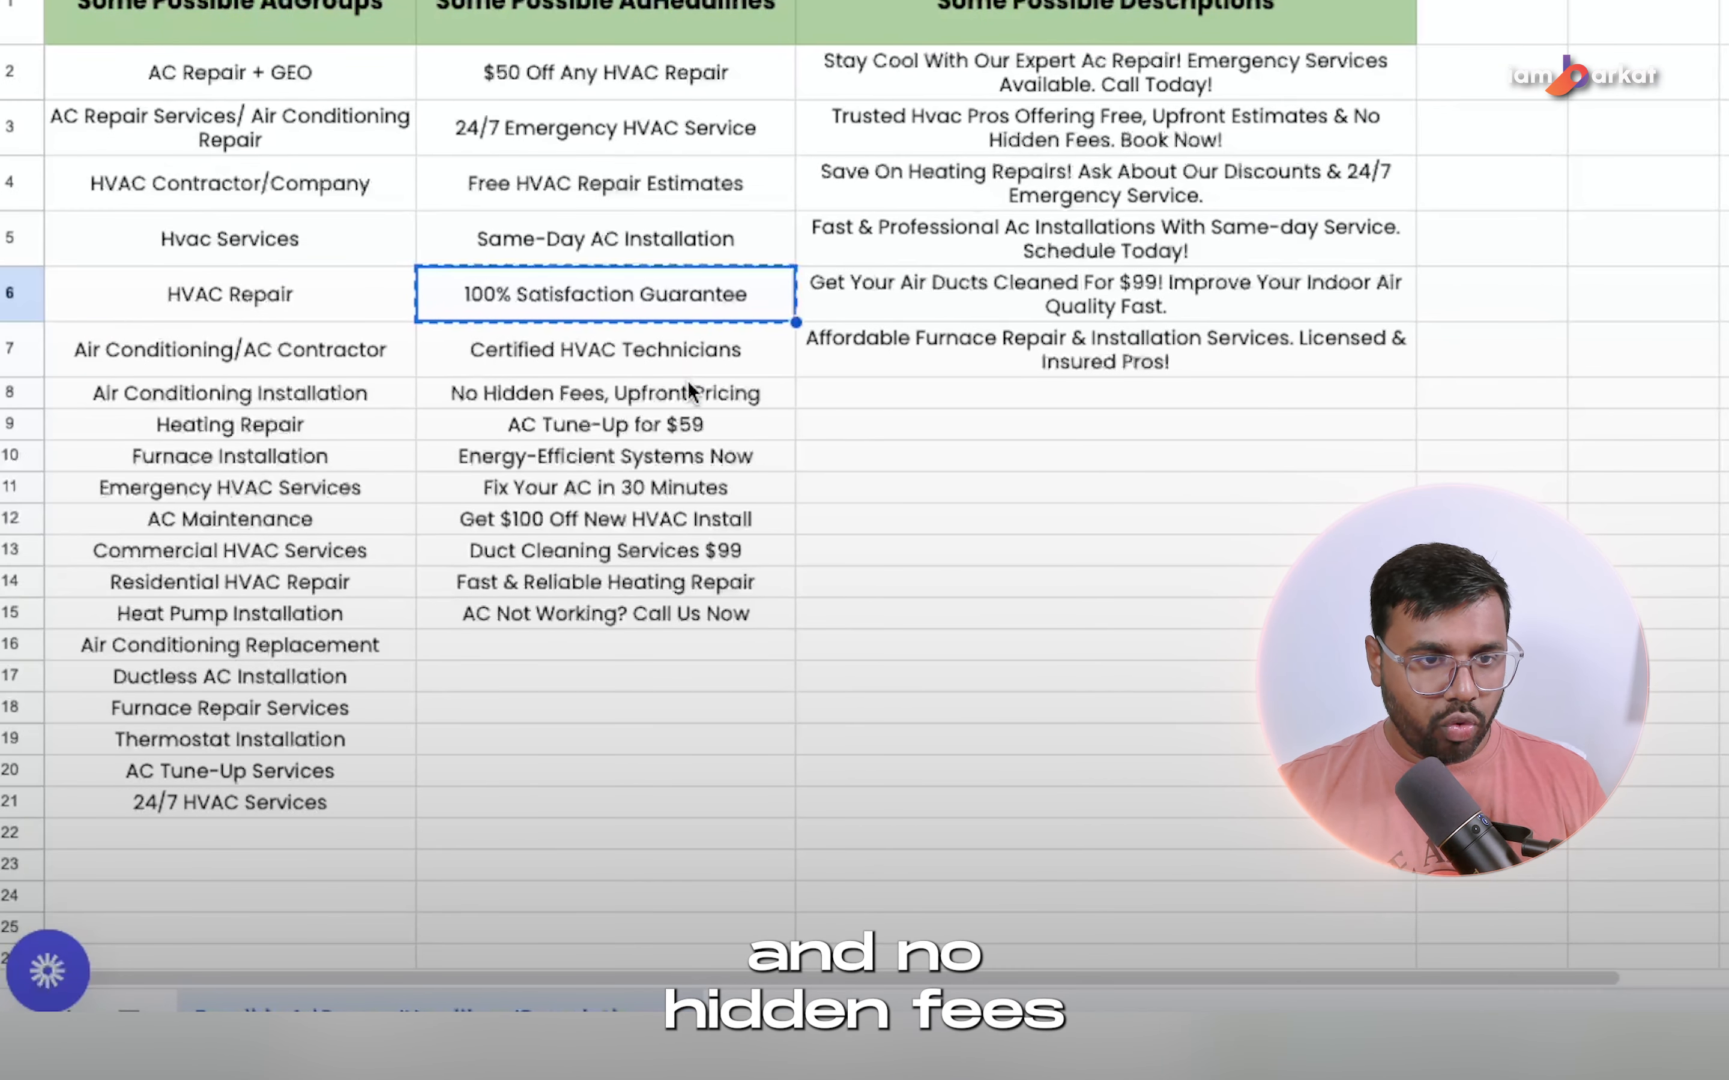
# Copy "No Hidden Fees, Upfront Pricing" from the spreadsheet into the seventh headline, remove its comma, and pin it to position 2.
pyautogui.click(691, 392)
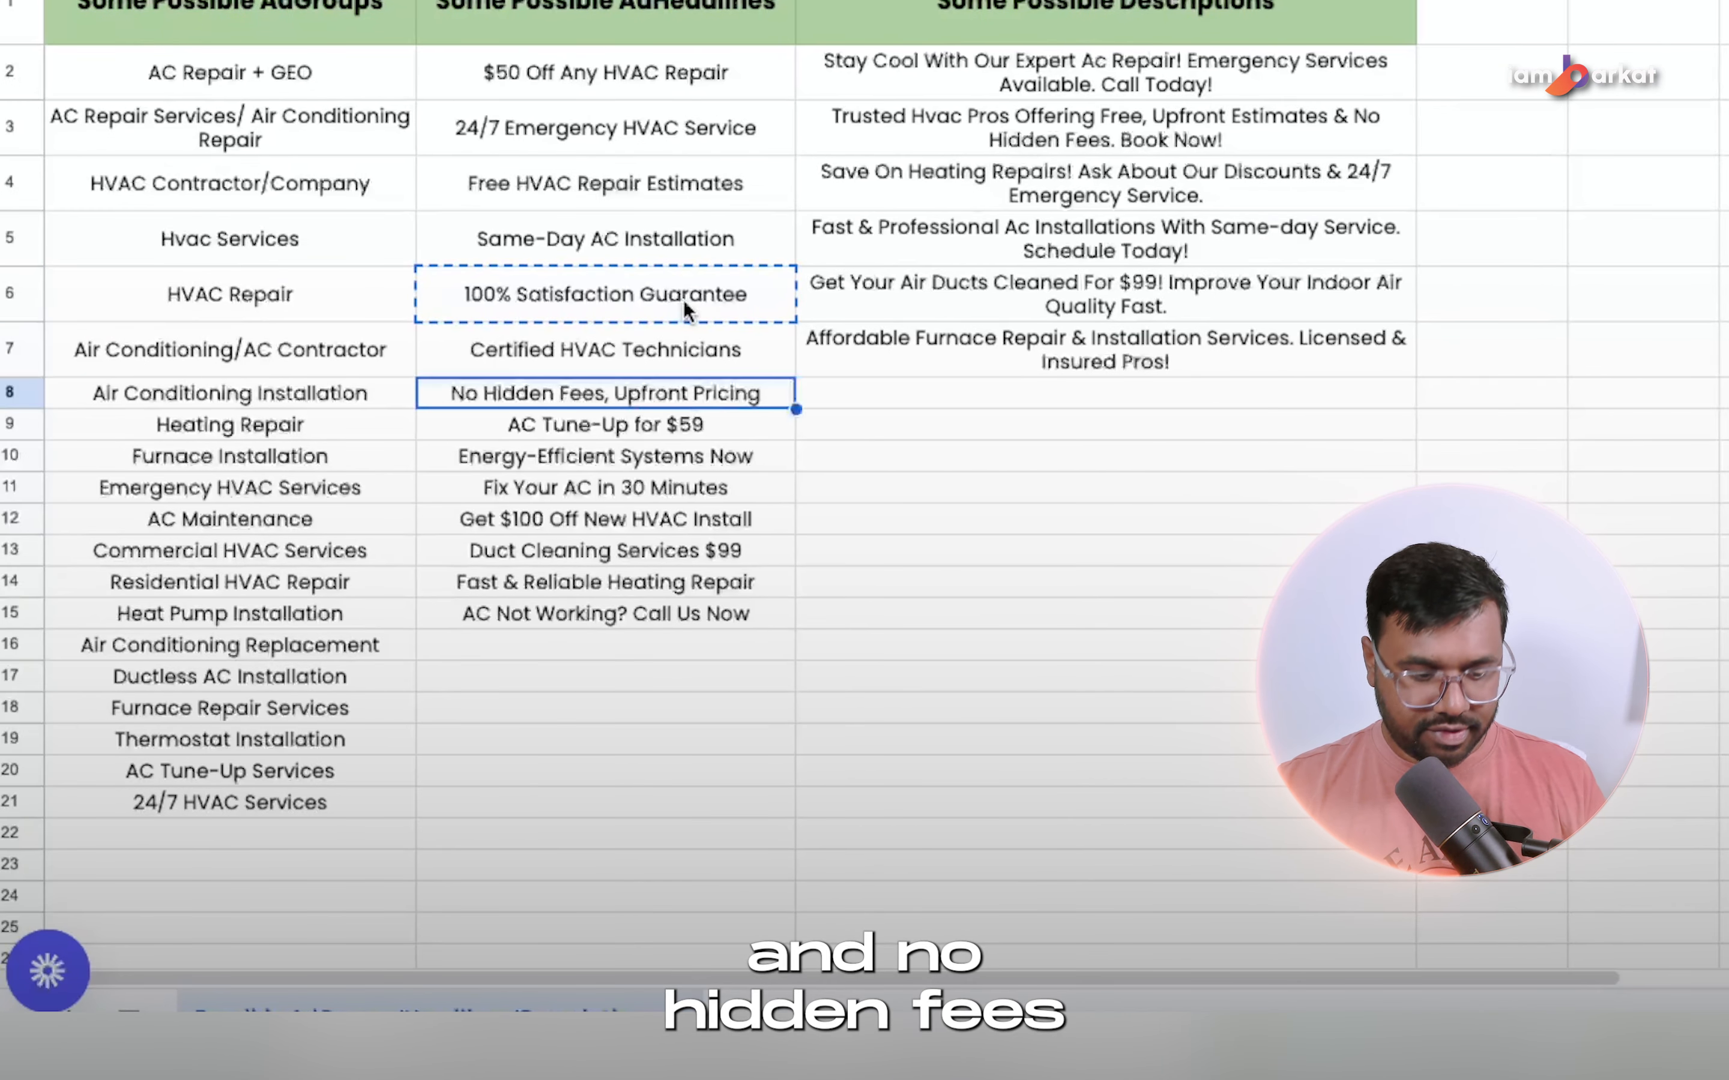
pyautogui.hotkey('ctrl', 'c')
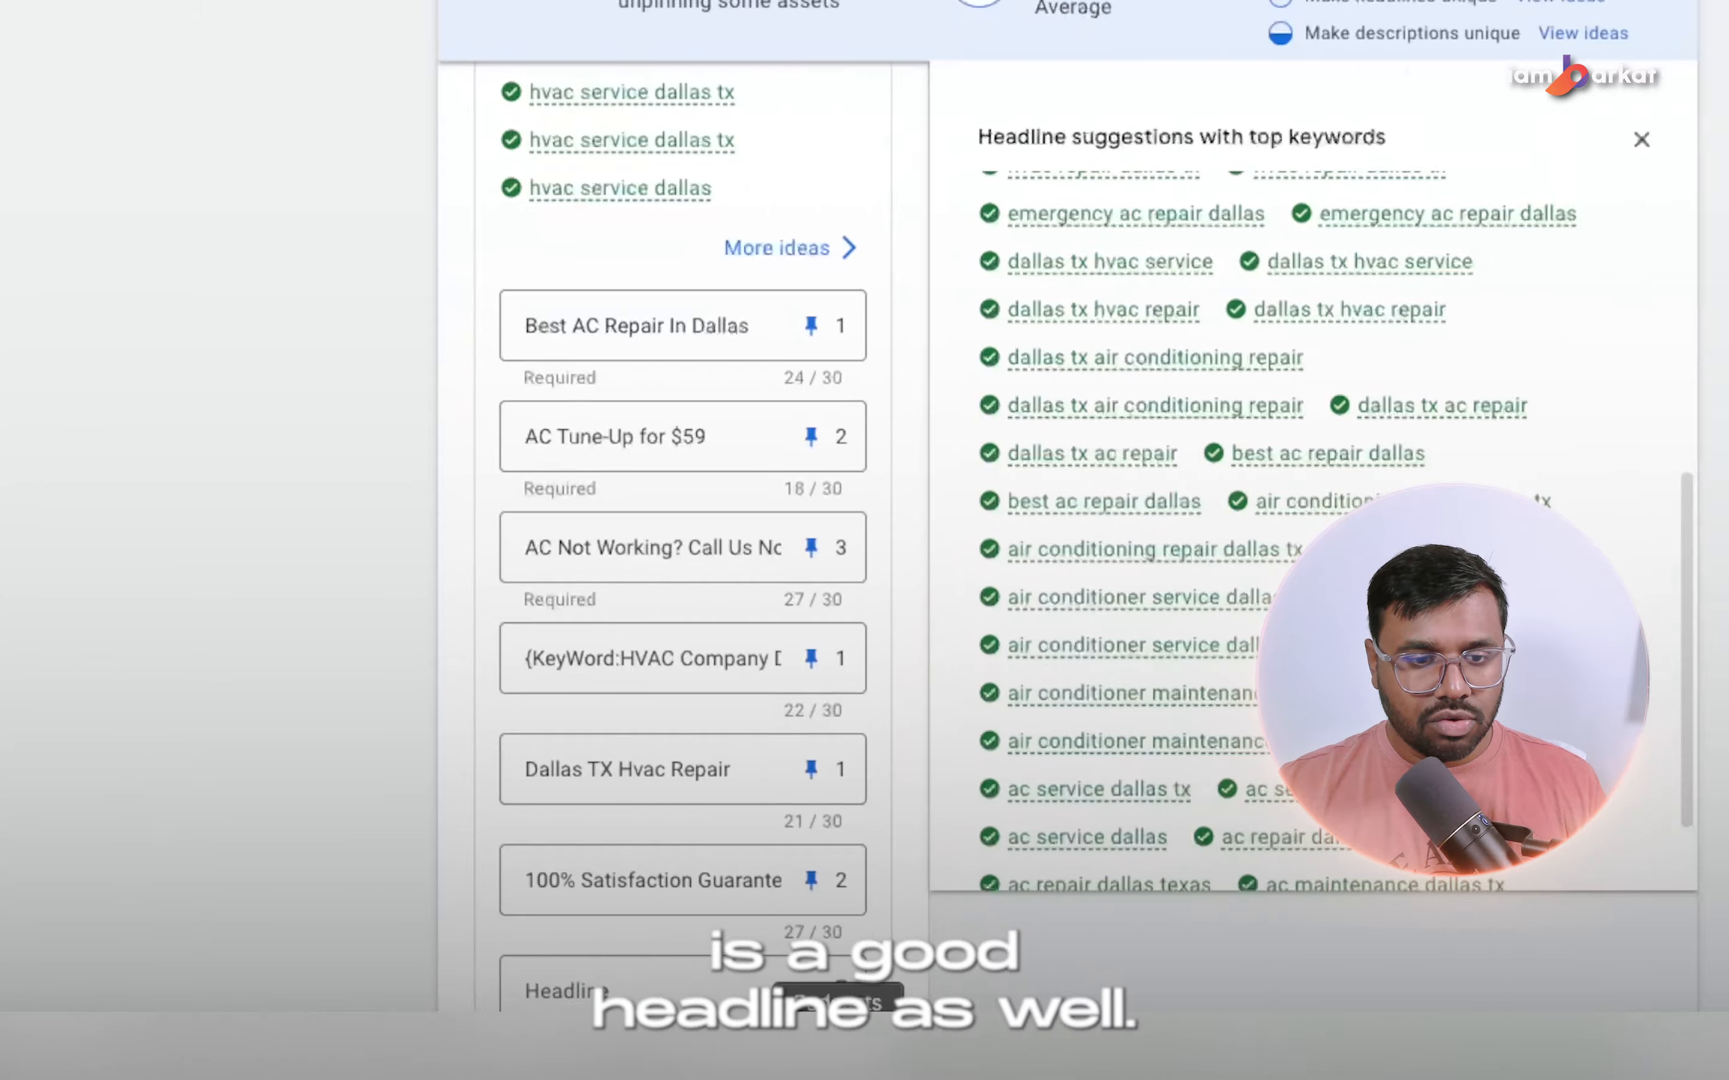
pyautogui.scroll(-1, 534, 893)
pyautogui.click(534, 946)
pyautogui.hotkey('ctrl', 'v')
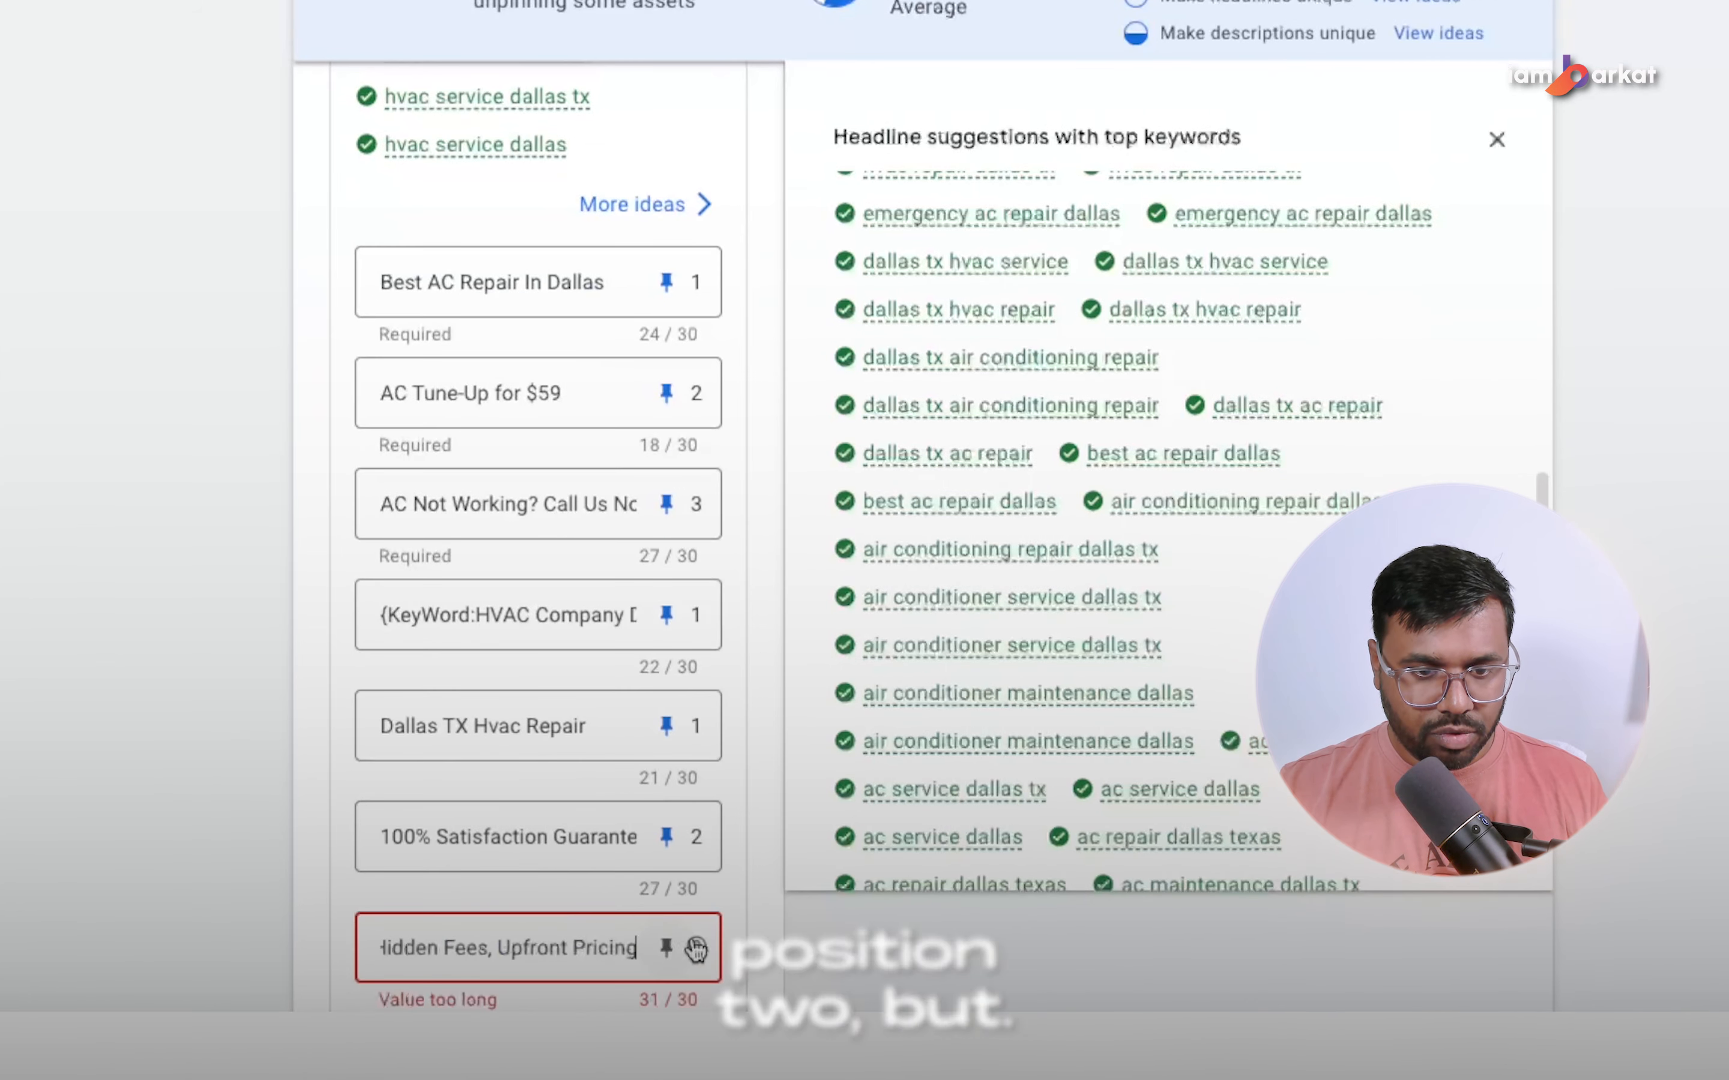
pyautogui.click(667, 947)
pyautogui.click(1093, 704)
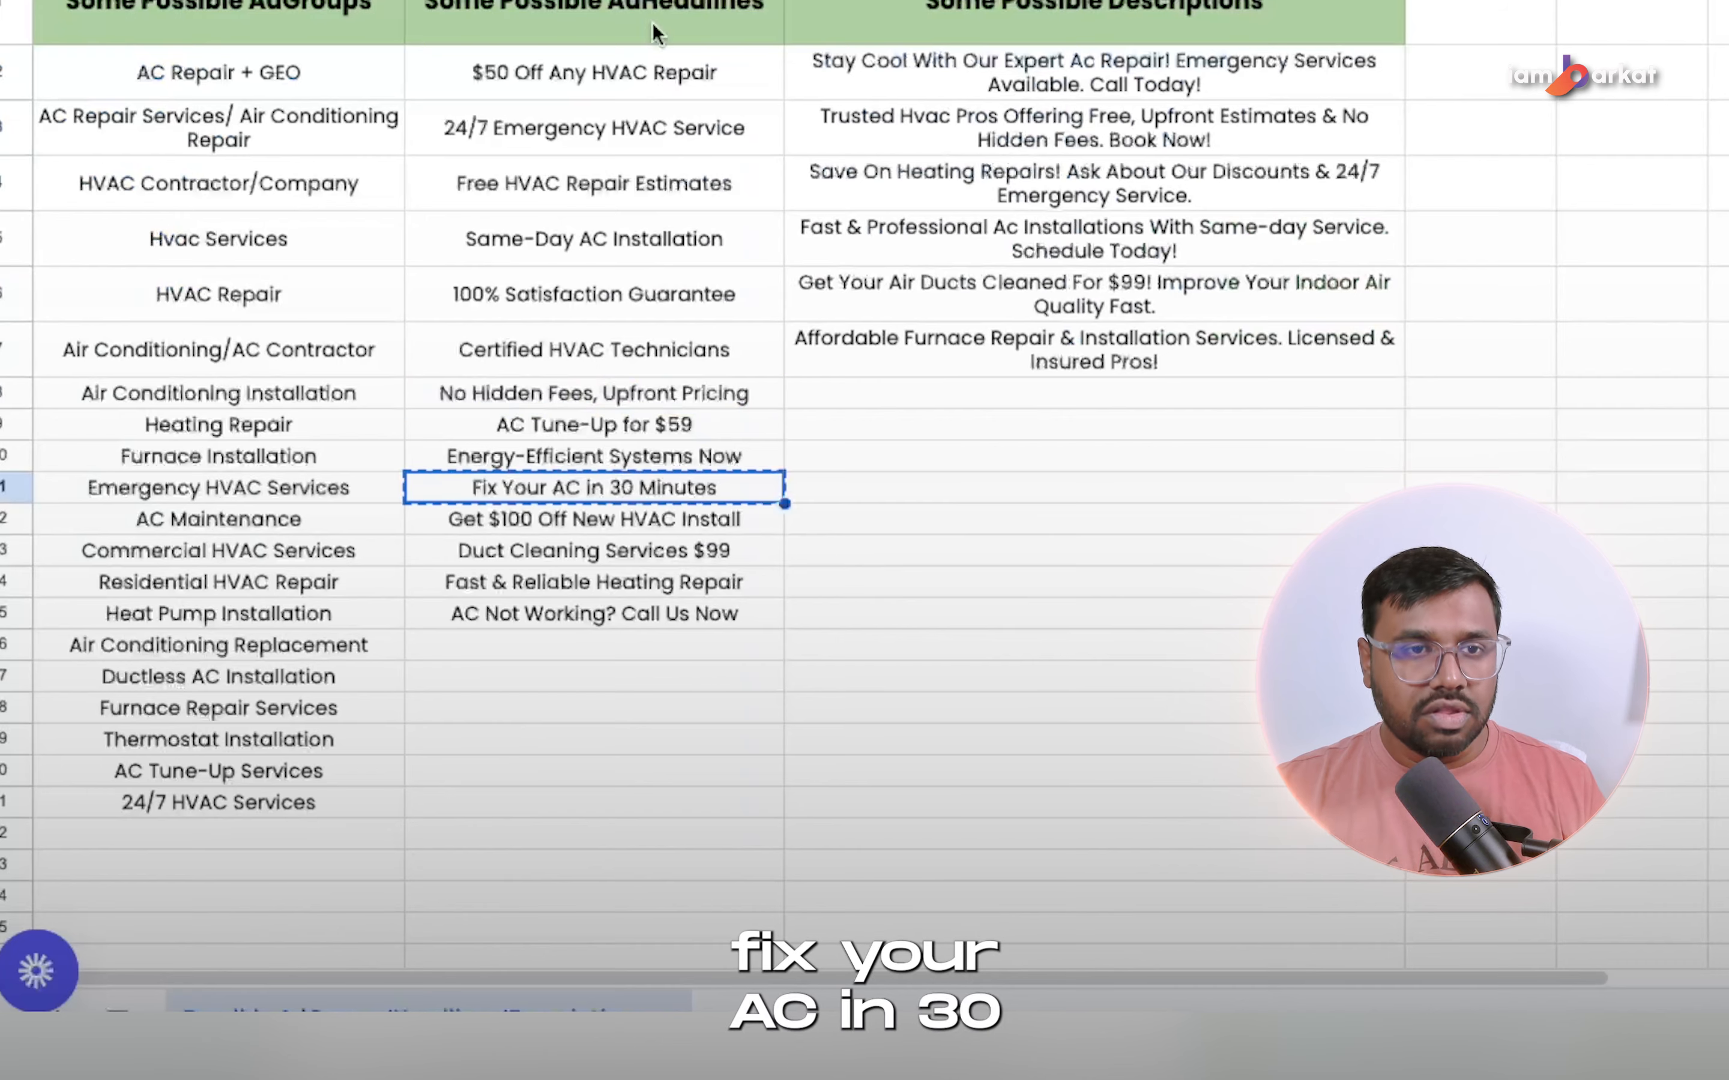
# Add an eighth headline, "Fix Your AC in 30 Minutes", copied from the spreadsheet, and pin it to position 3.
pyautogui.click(416, 772)
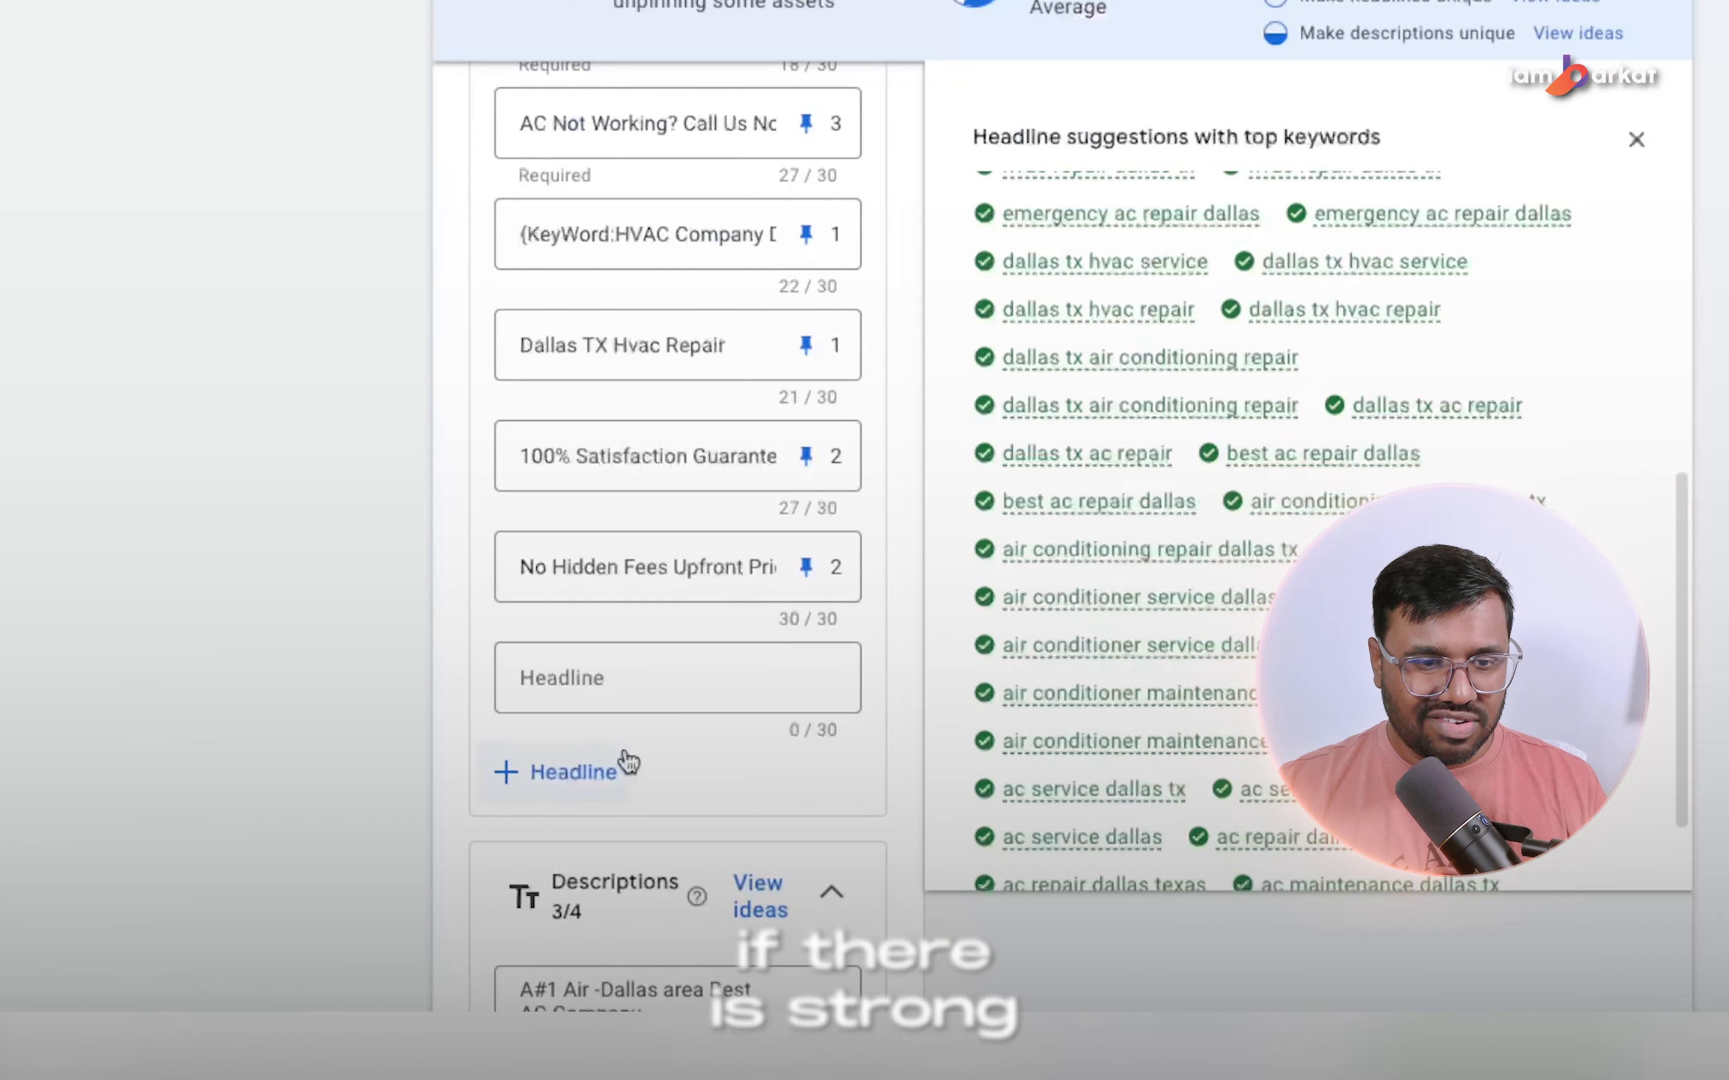
pyautogui.click(457, 677)
pyautogui.hotkey('ctrl', 'v')
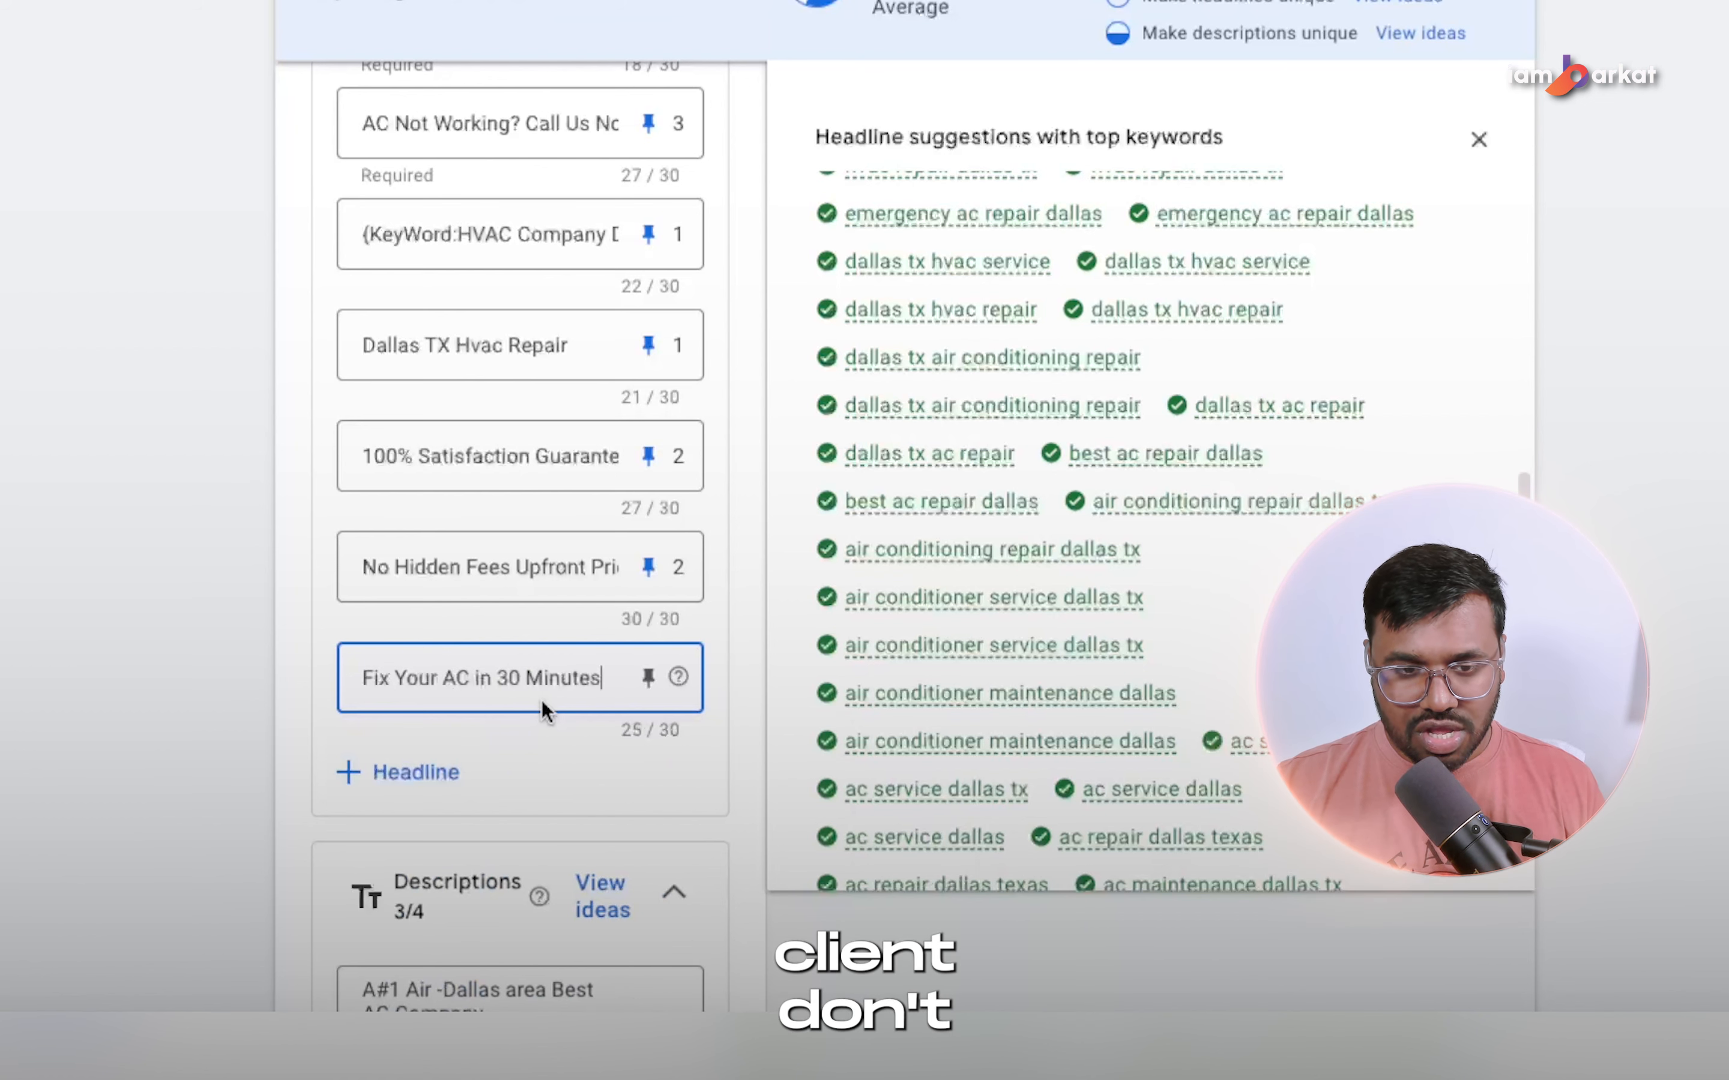
pyautogui.click(648, 678)
pyautogui.click(1097, 552)
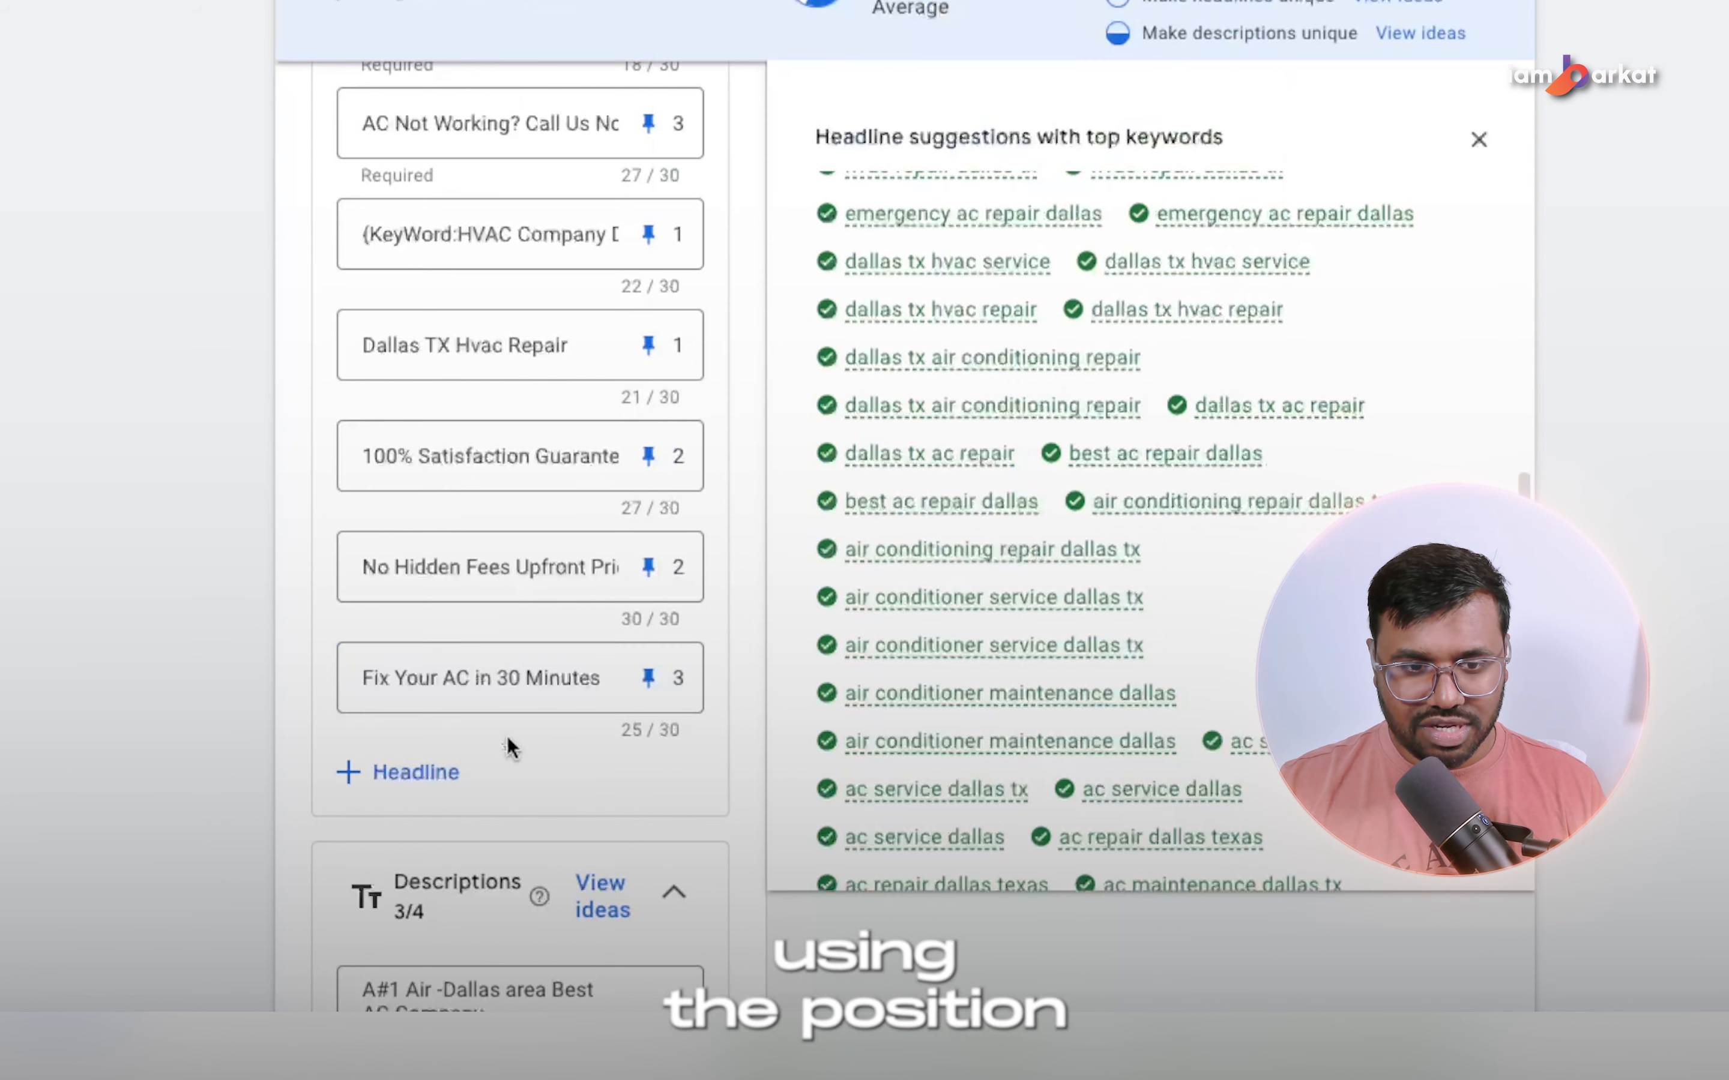
# Add the spreadsheet headlines "Free HVAC Repair Estimates", pinned to position 3, and "$50 Off Any HVAC Repair", pinned to position 2.
pyautogui.click(393, 773)
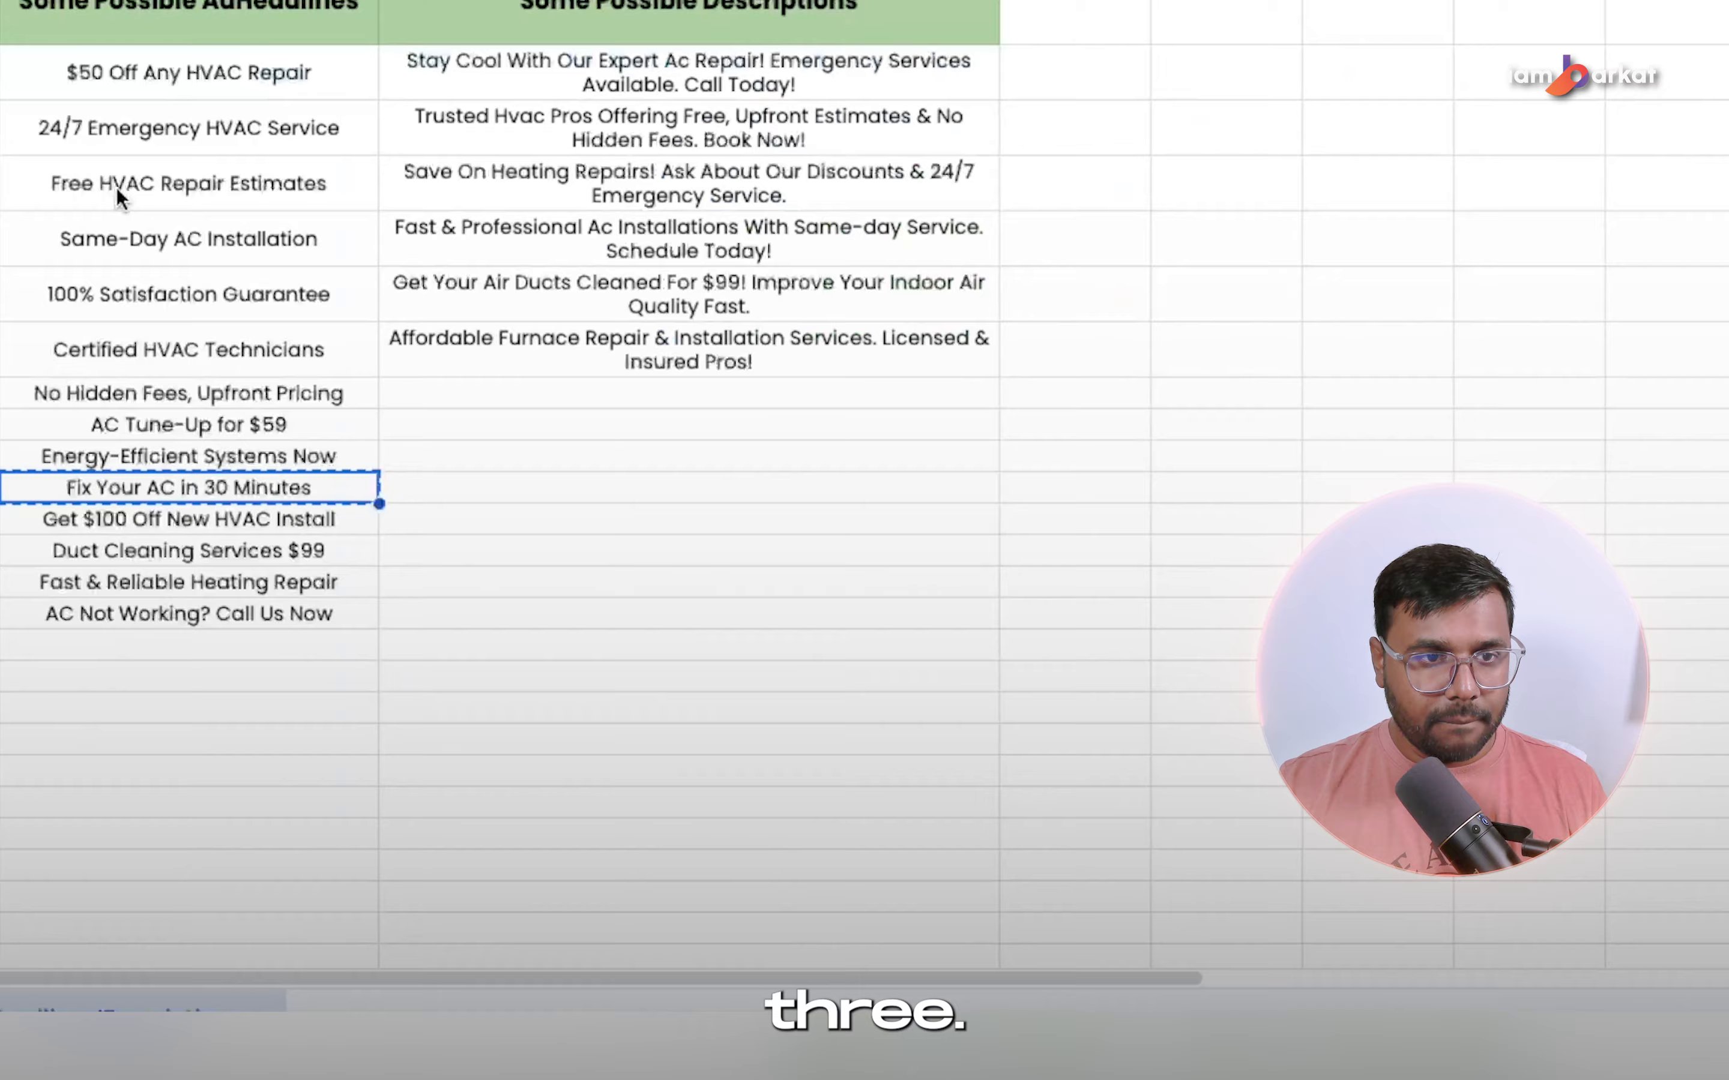
pyautogui.click(117, 188)
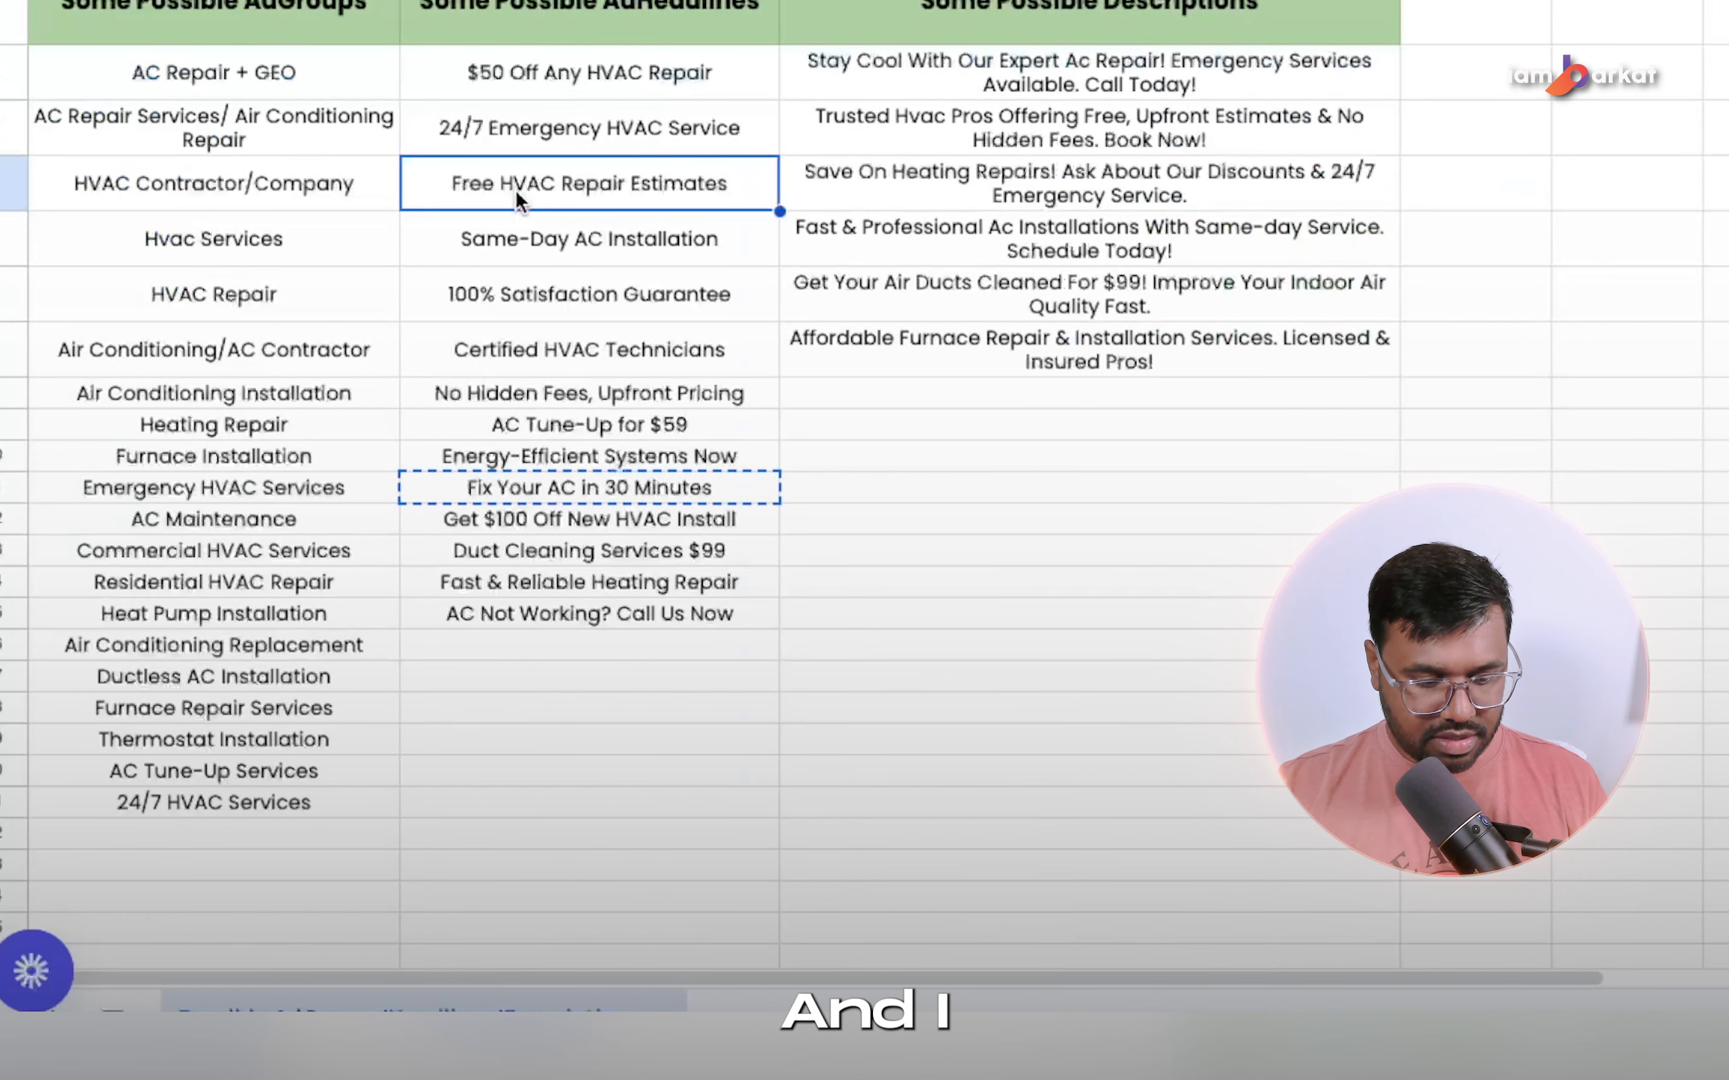
pyautogui.hotkey('ctrl', 'c')
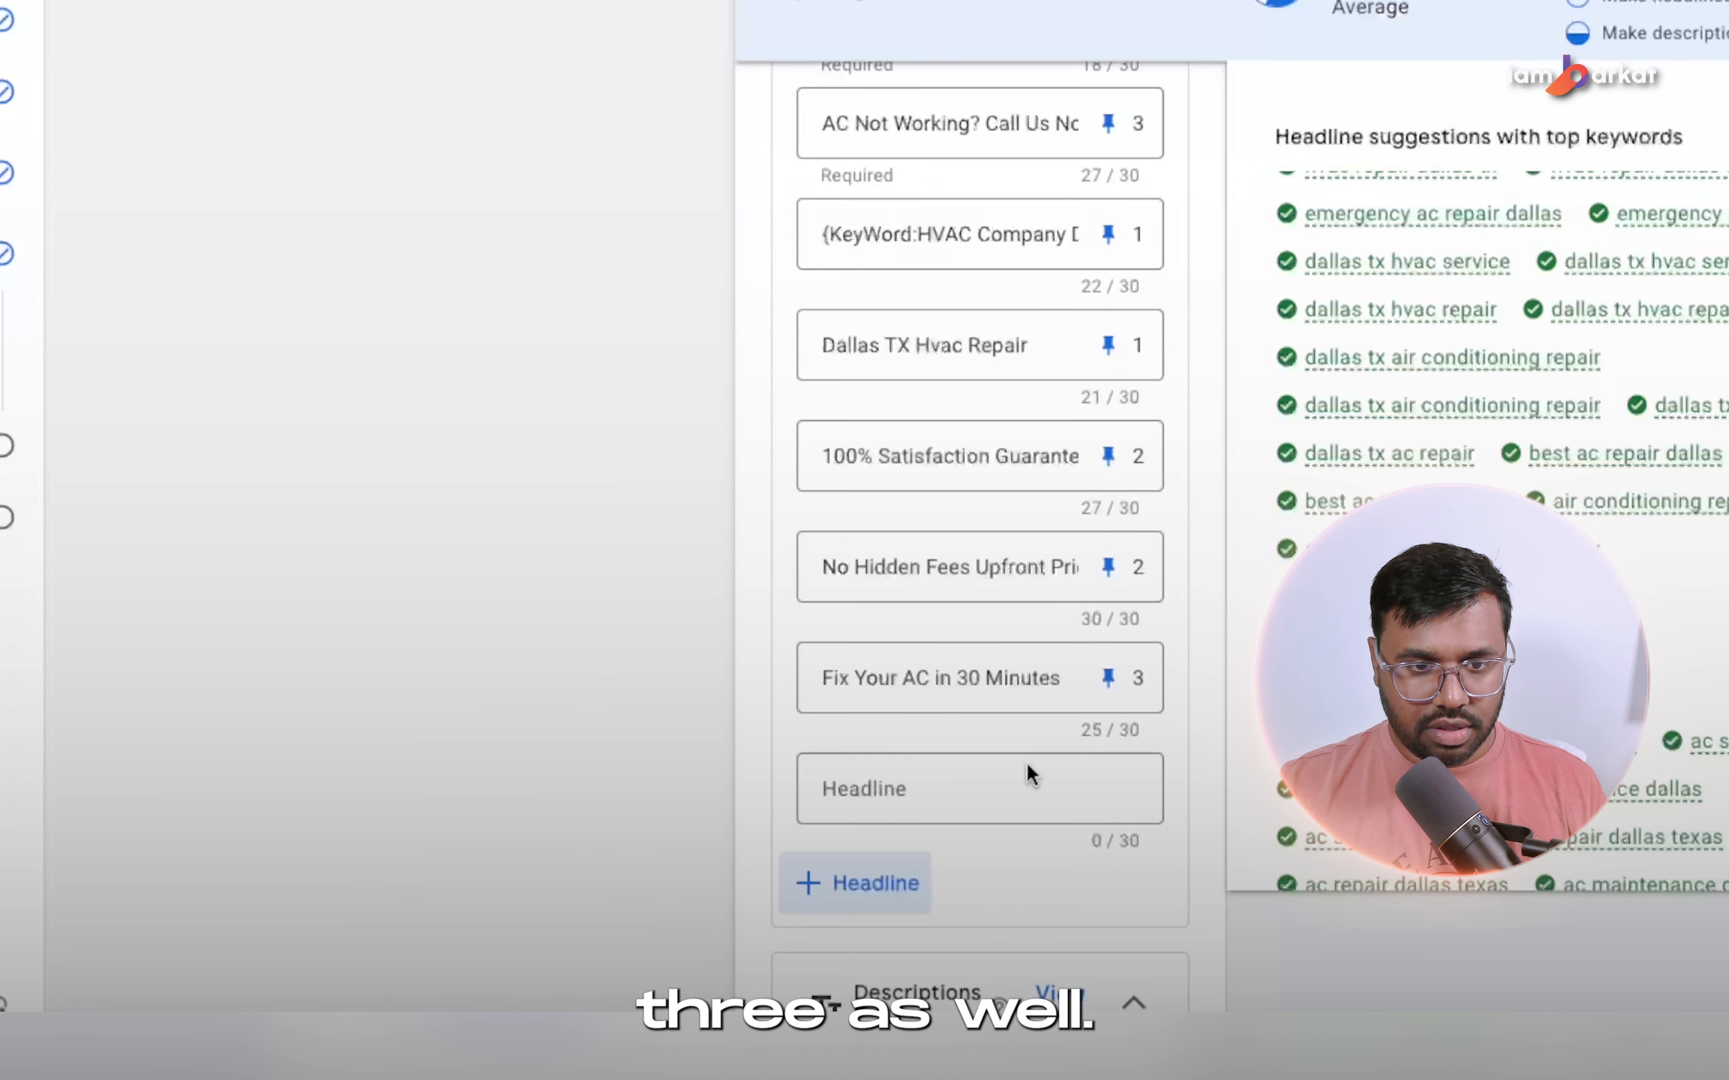
pyautogui.click(1030, 772)
pyautogui.hotkey('ctrl', 'v')
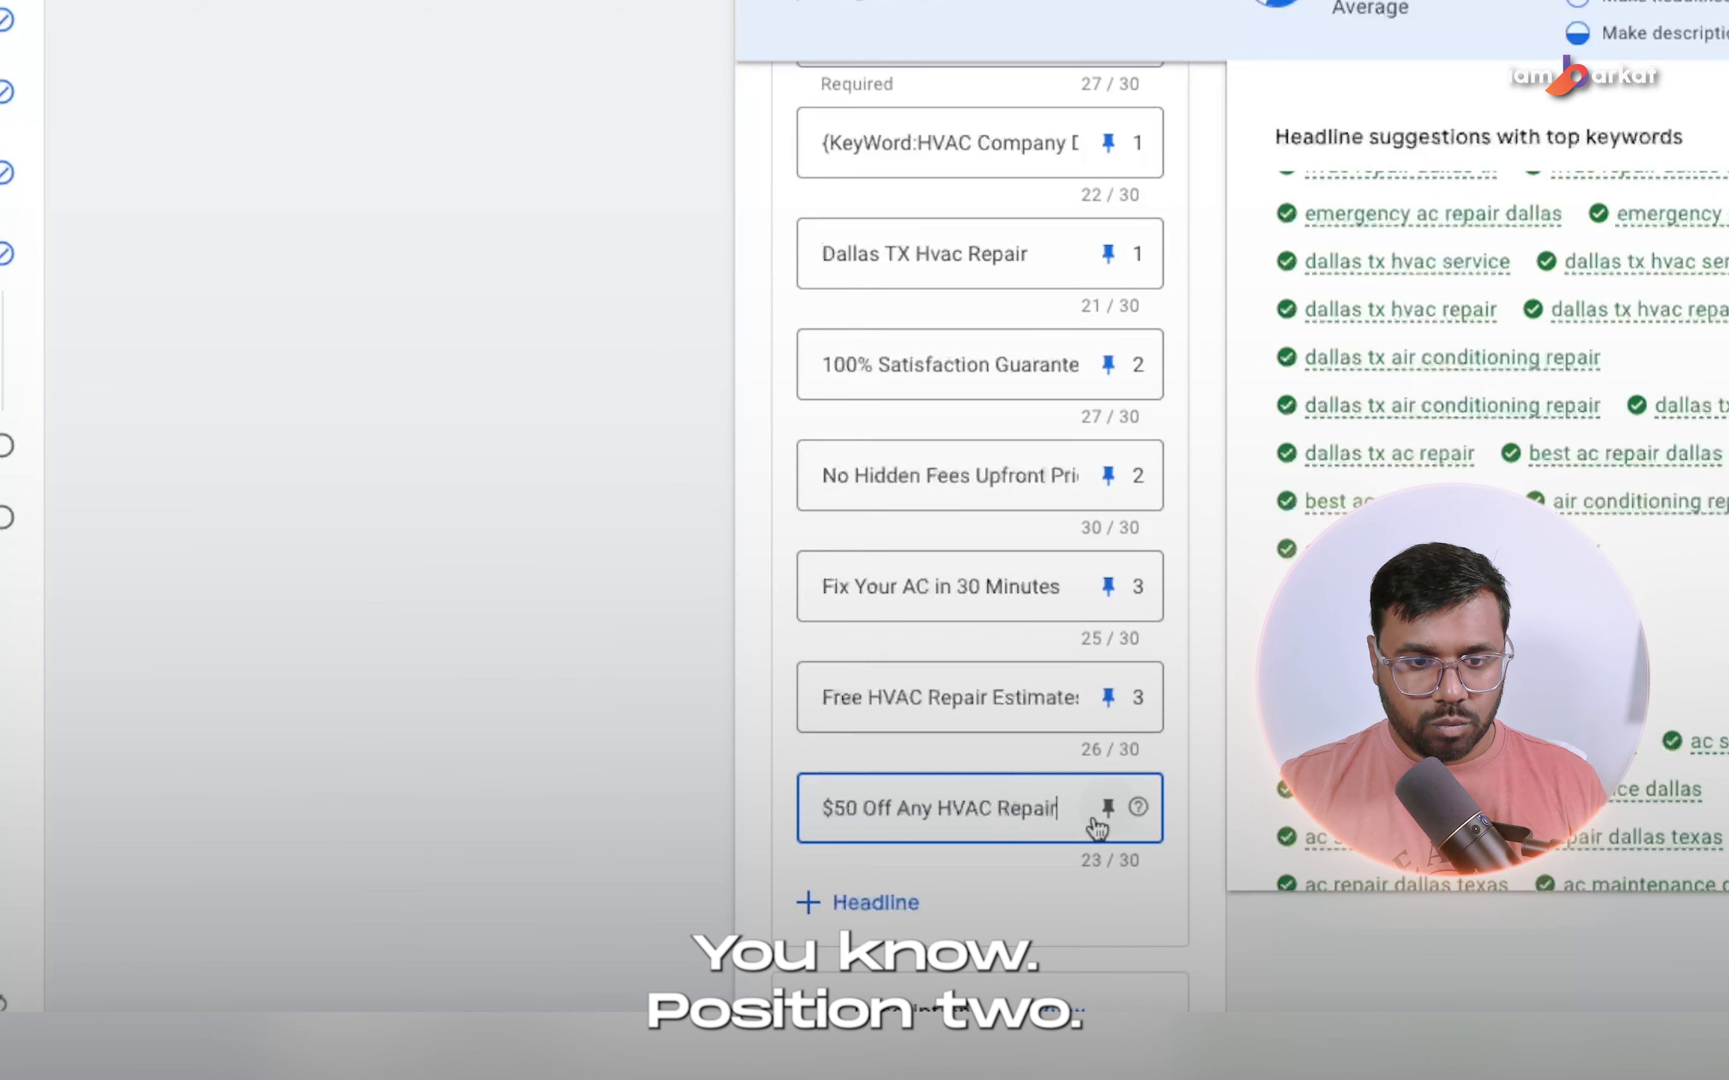
pyautogui.click(1107, 808)
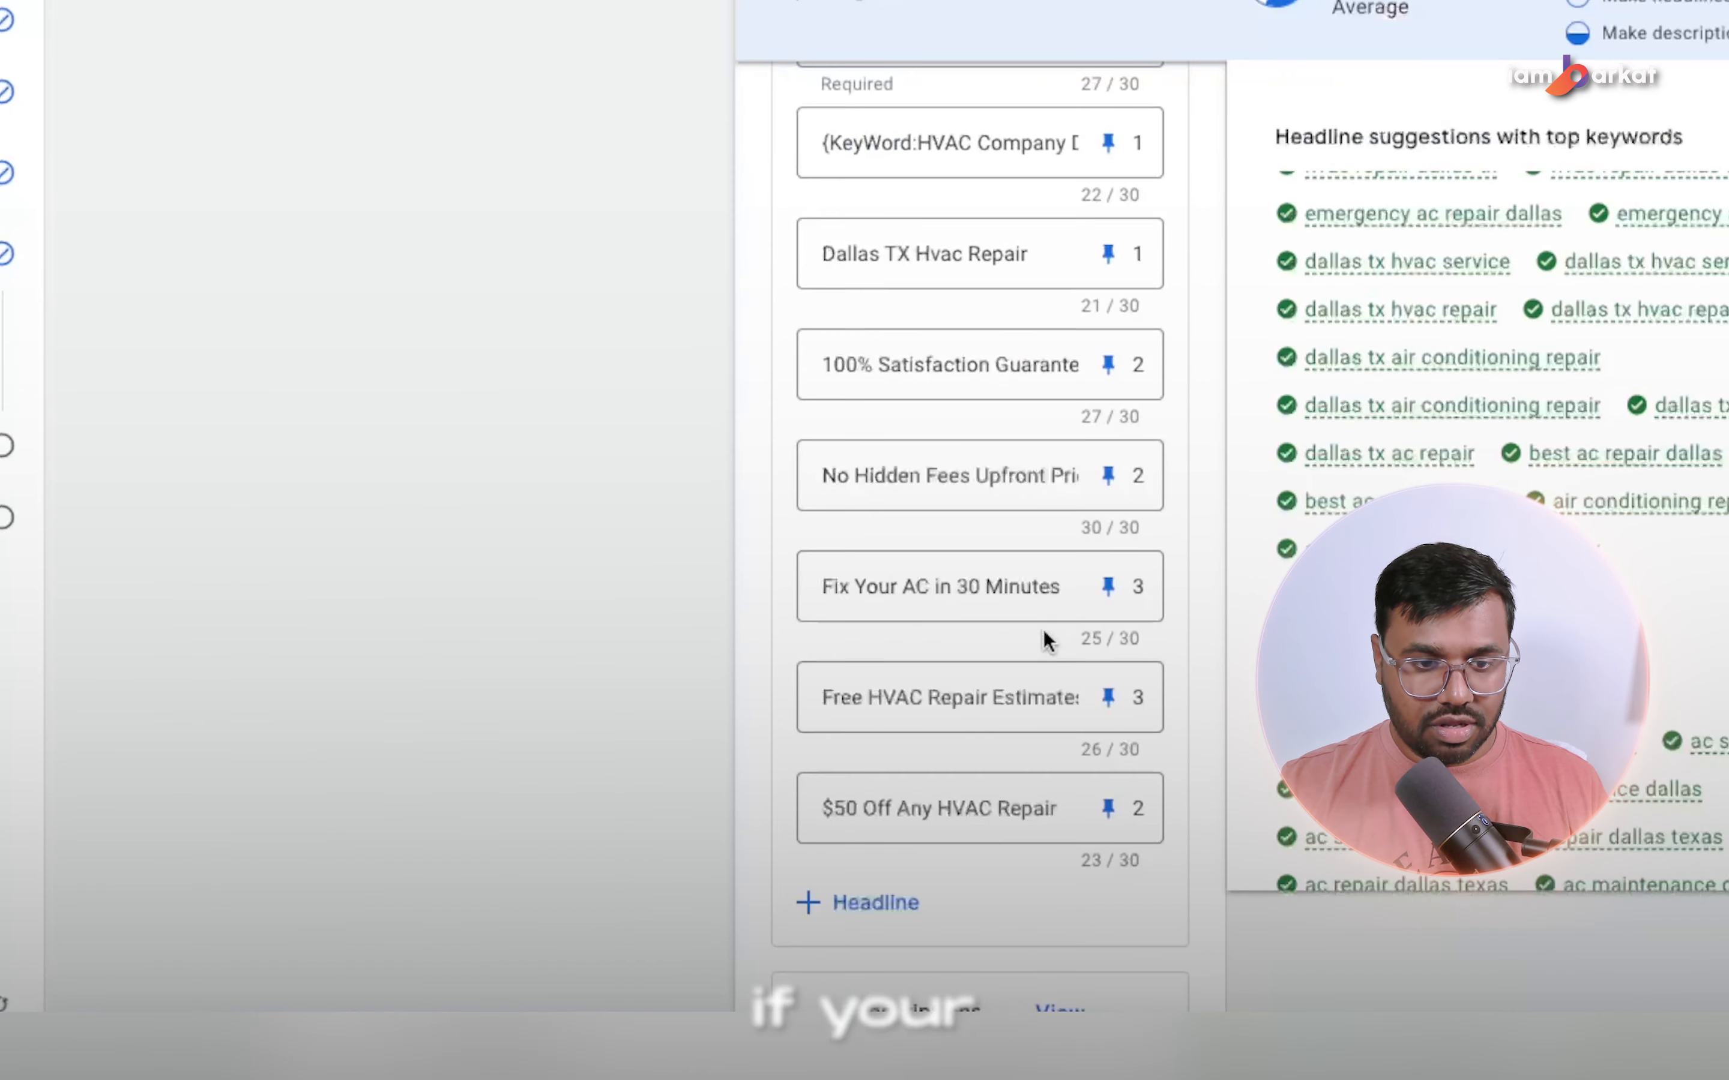
# Add an eleventh headline, "24/7 Emergency HVAC Service", from the spreadsheet and pin it to position 2.
pyautogui.click(850, 898)
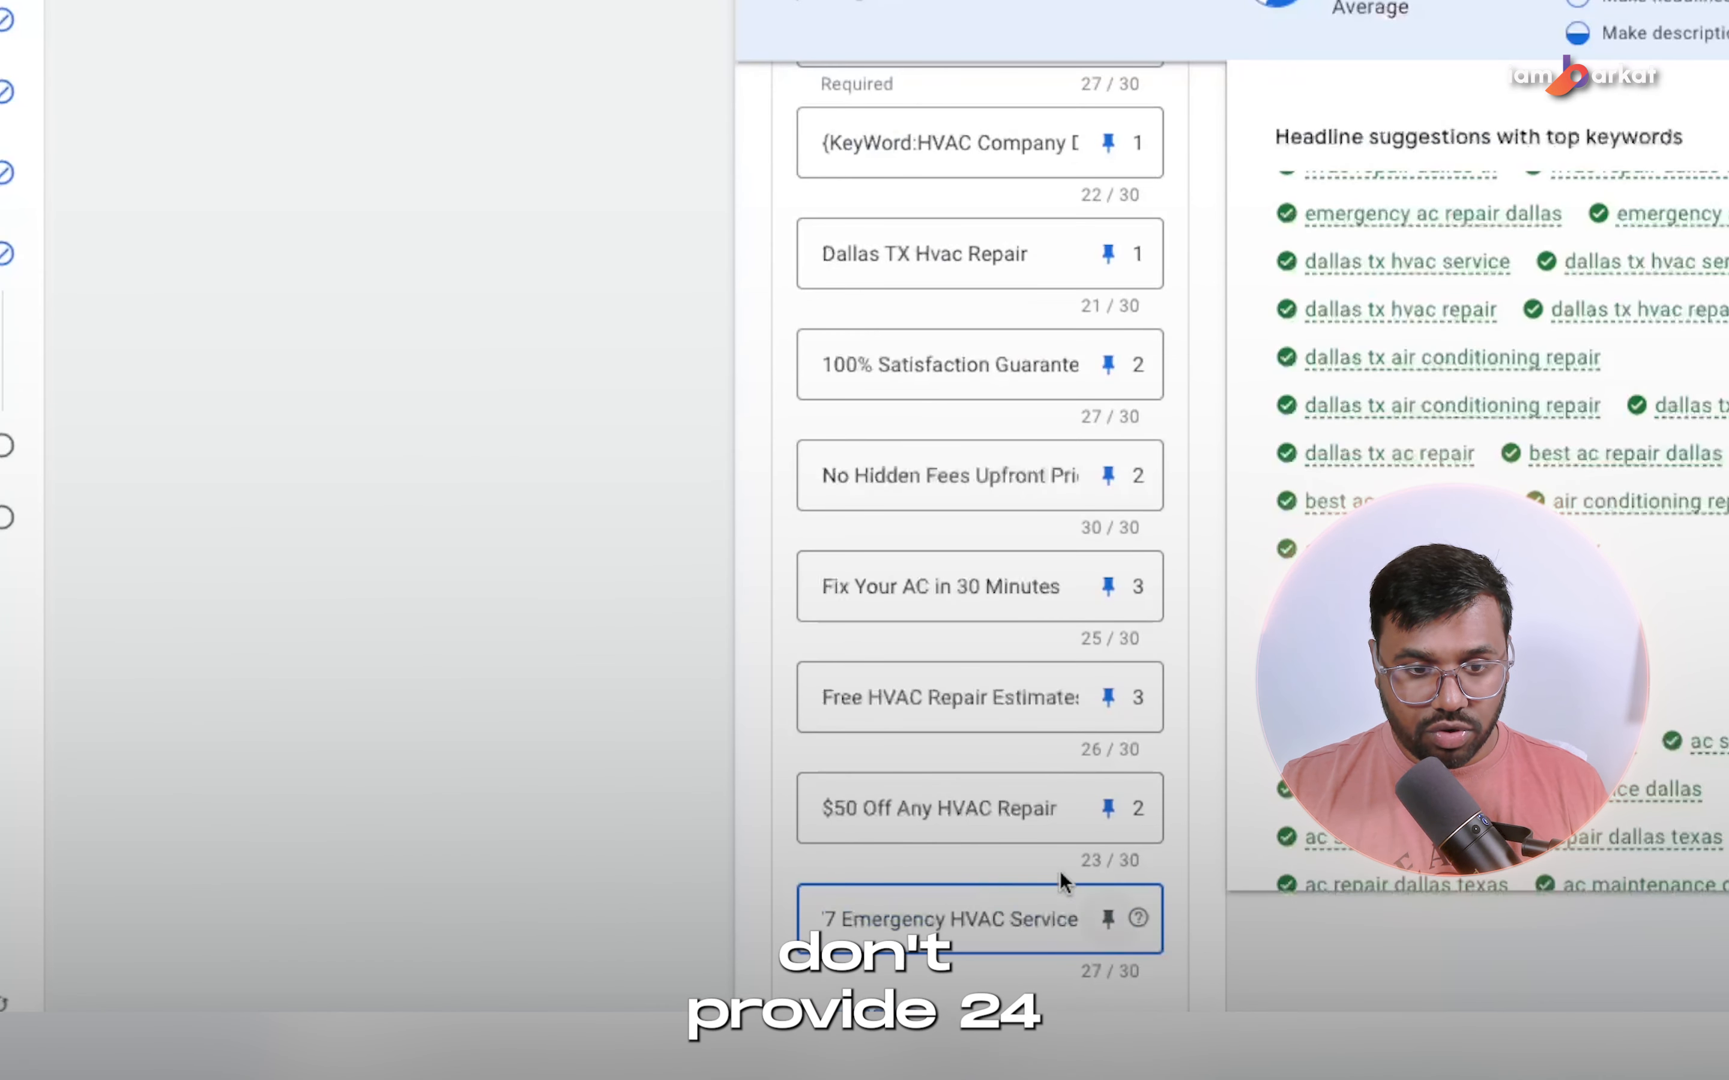
pyautogui.scroll(-3, 1064, 883)
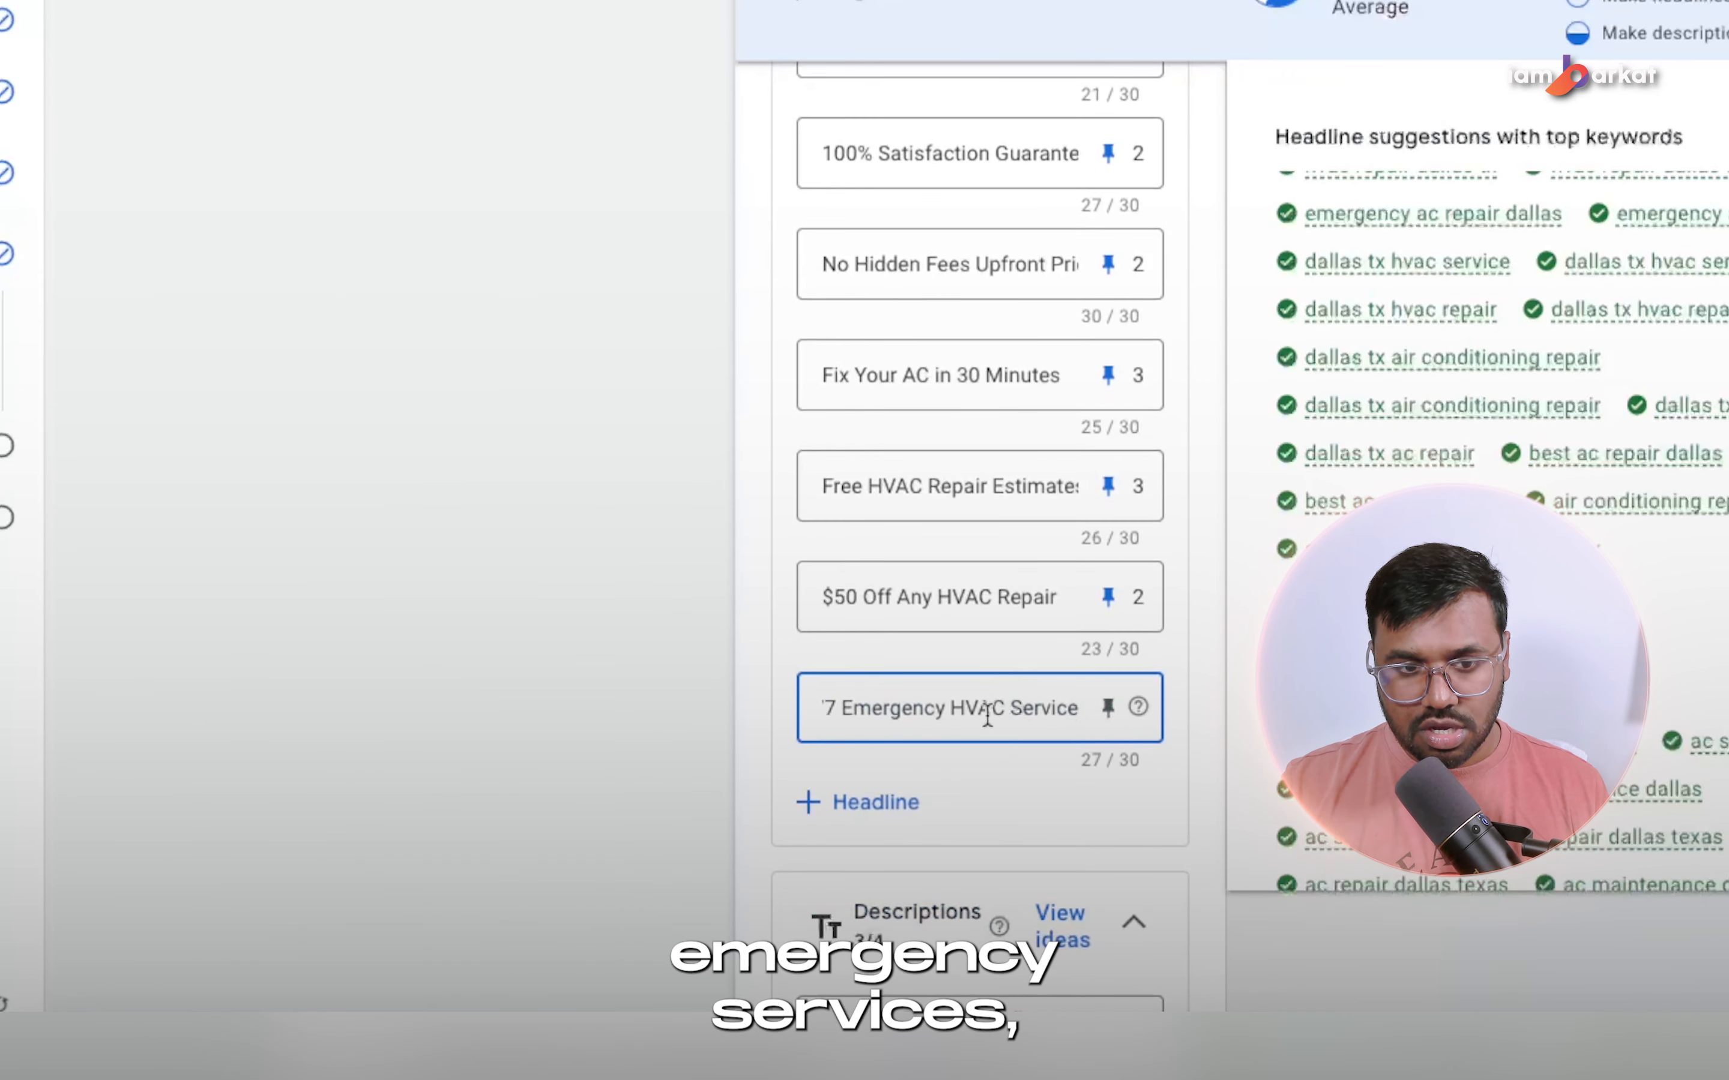
pyautogui.click(564, 699)
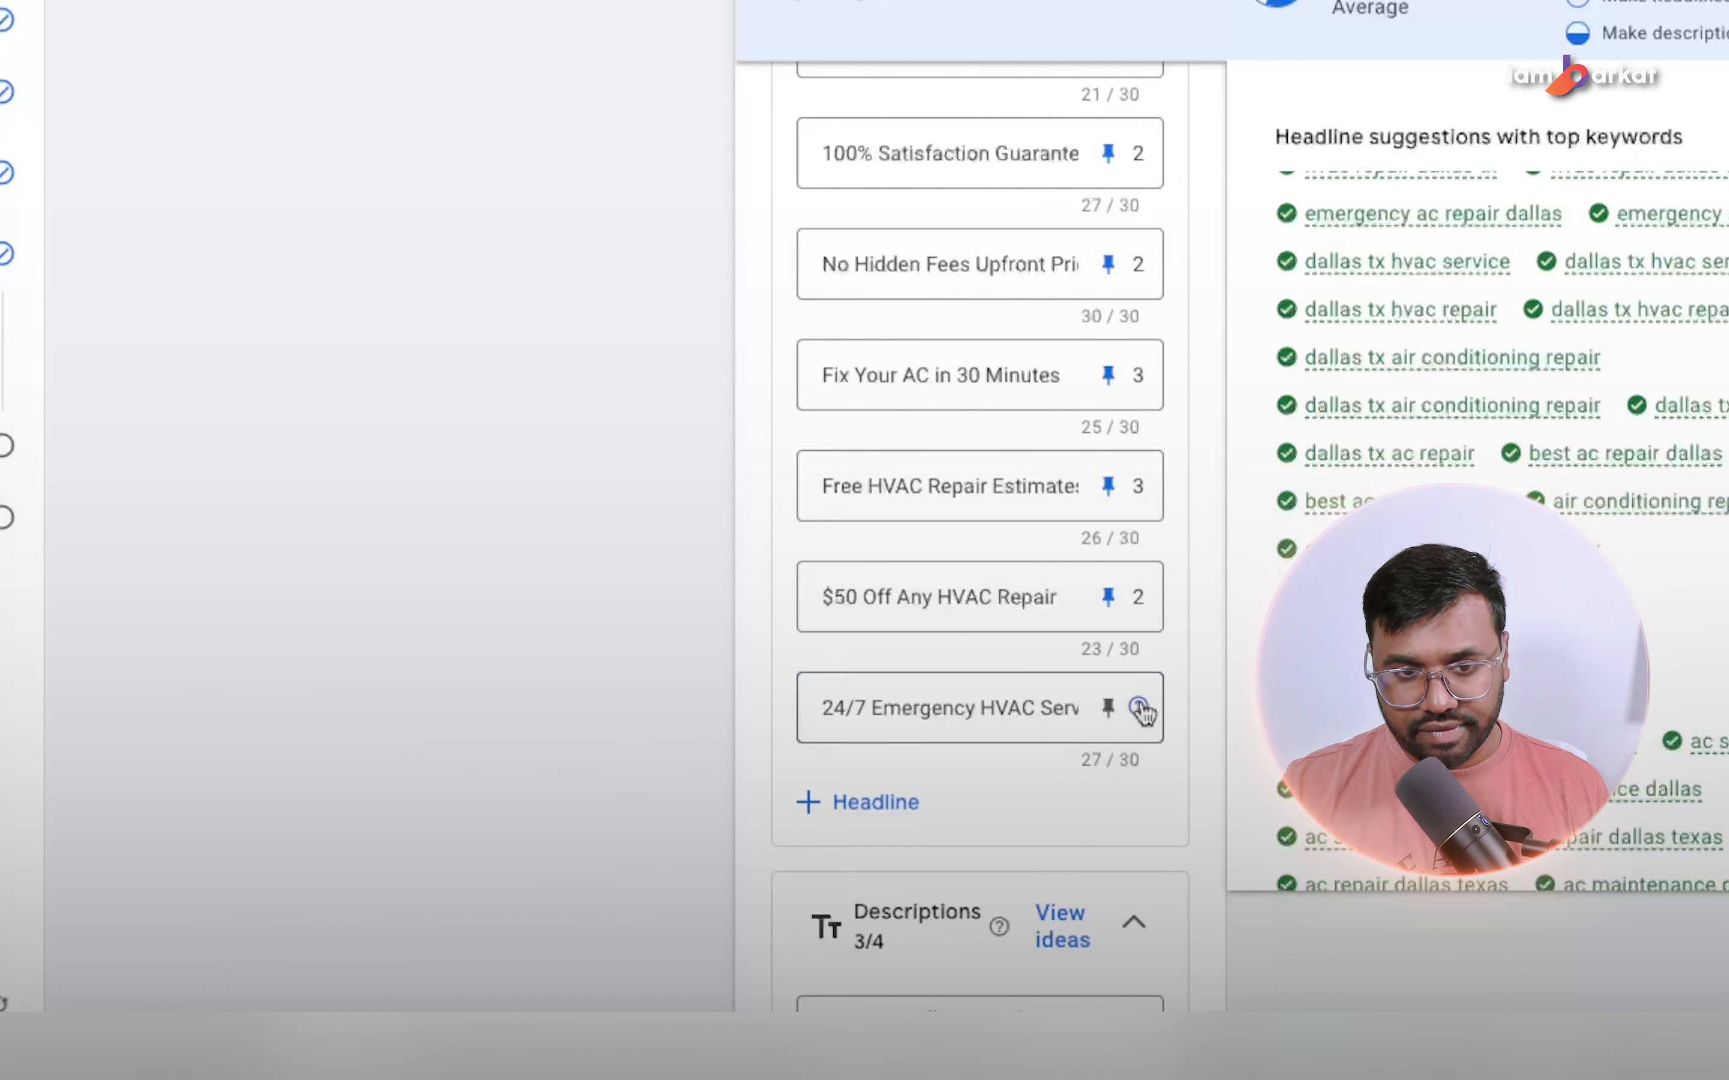
pyautogui.click(1111, 709)
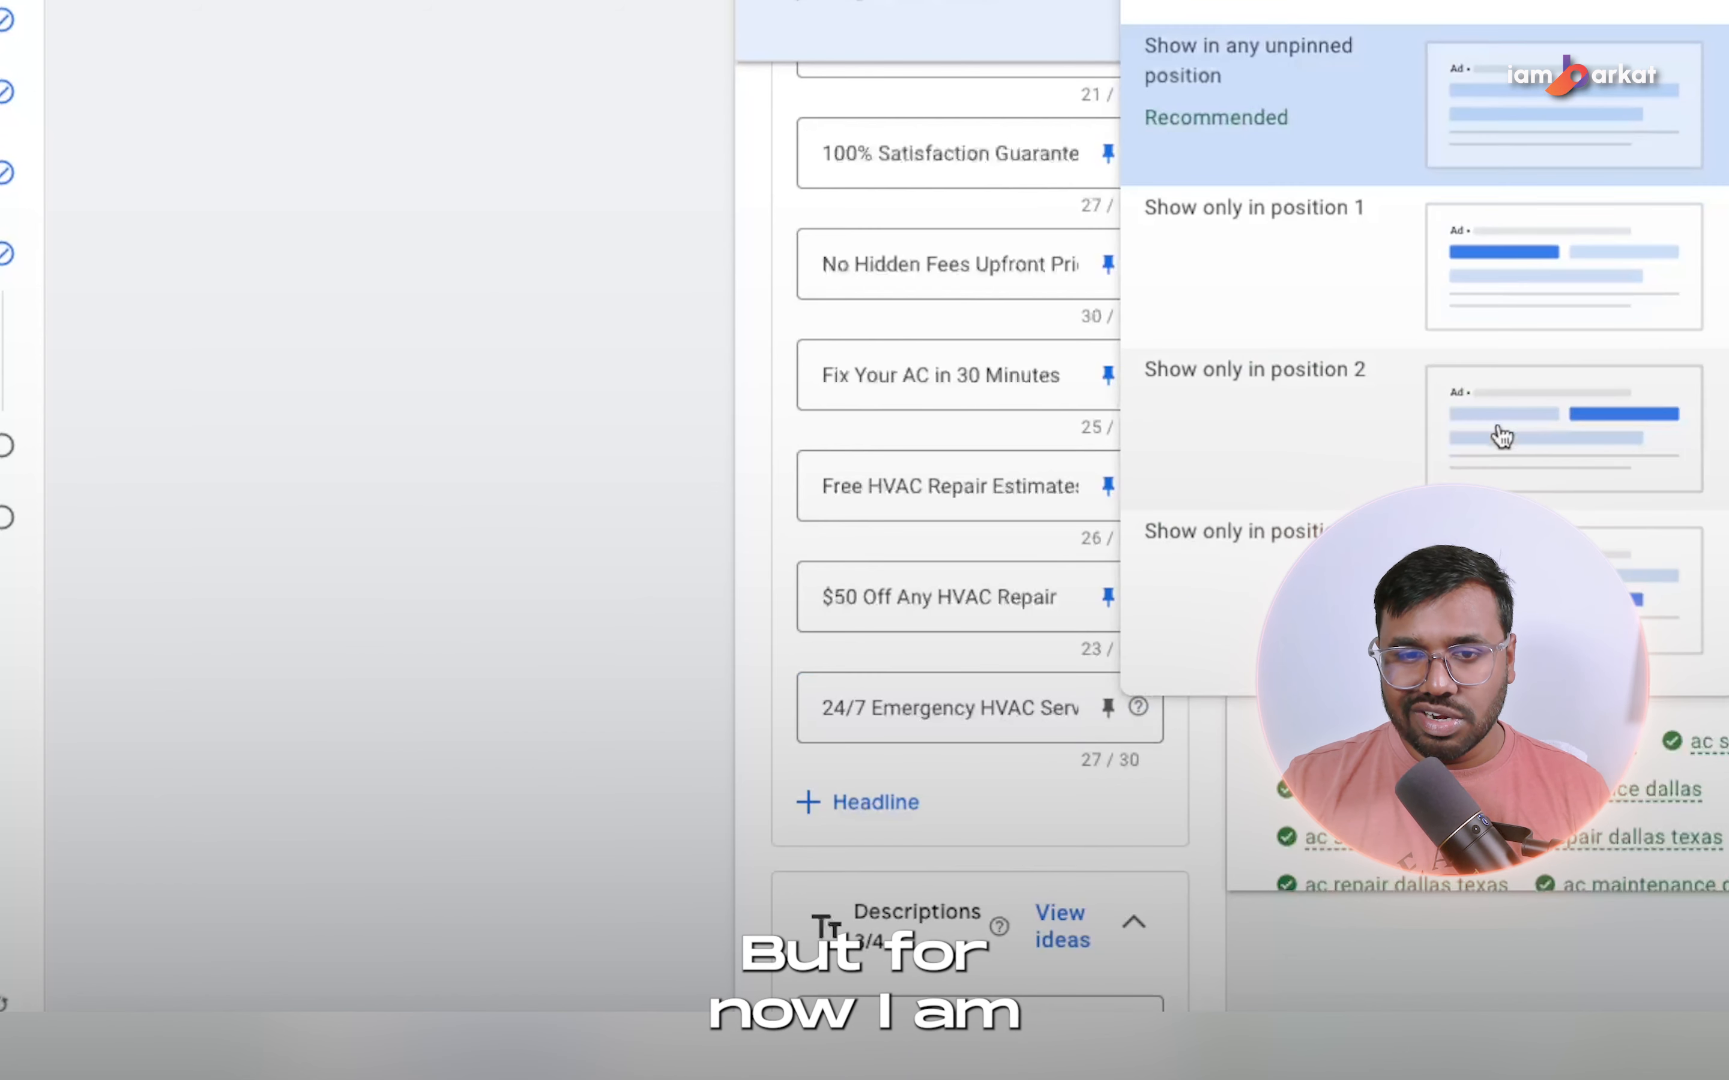
pyautogui.click(665, 753)
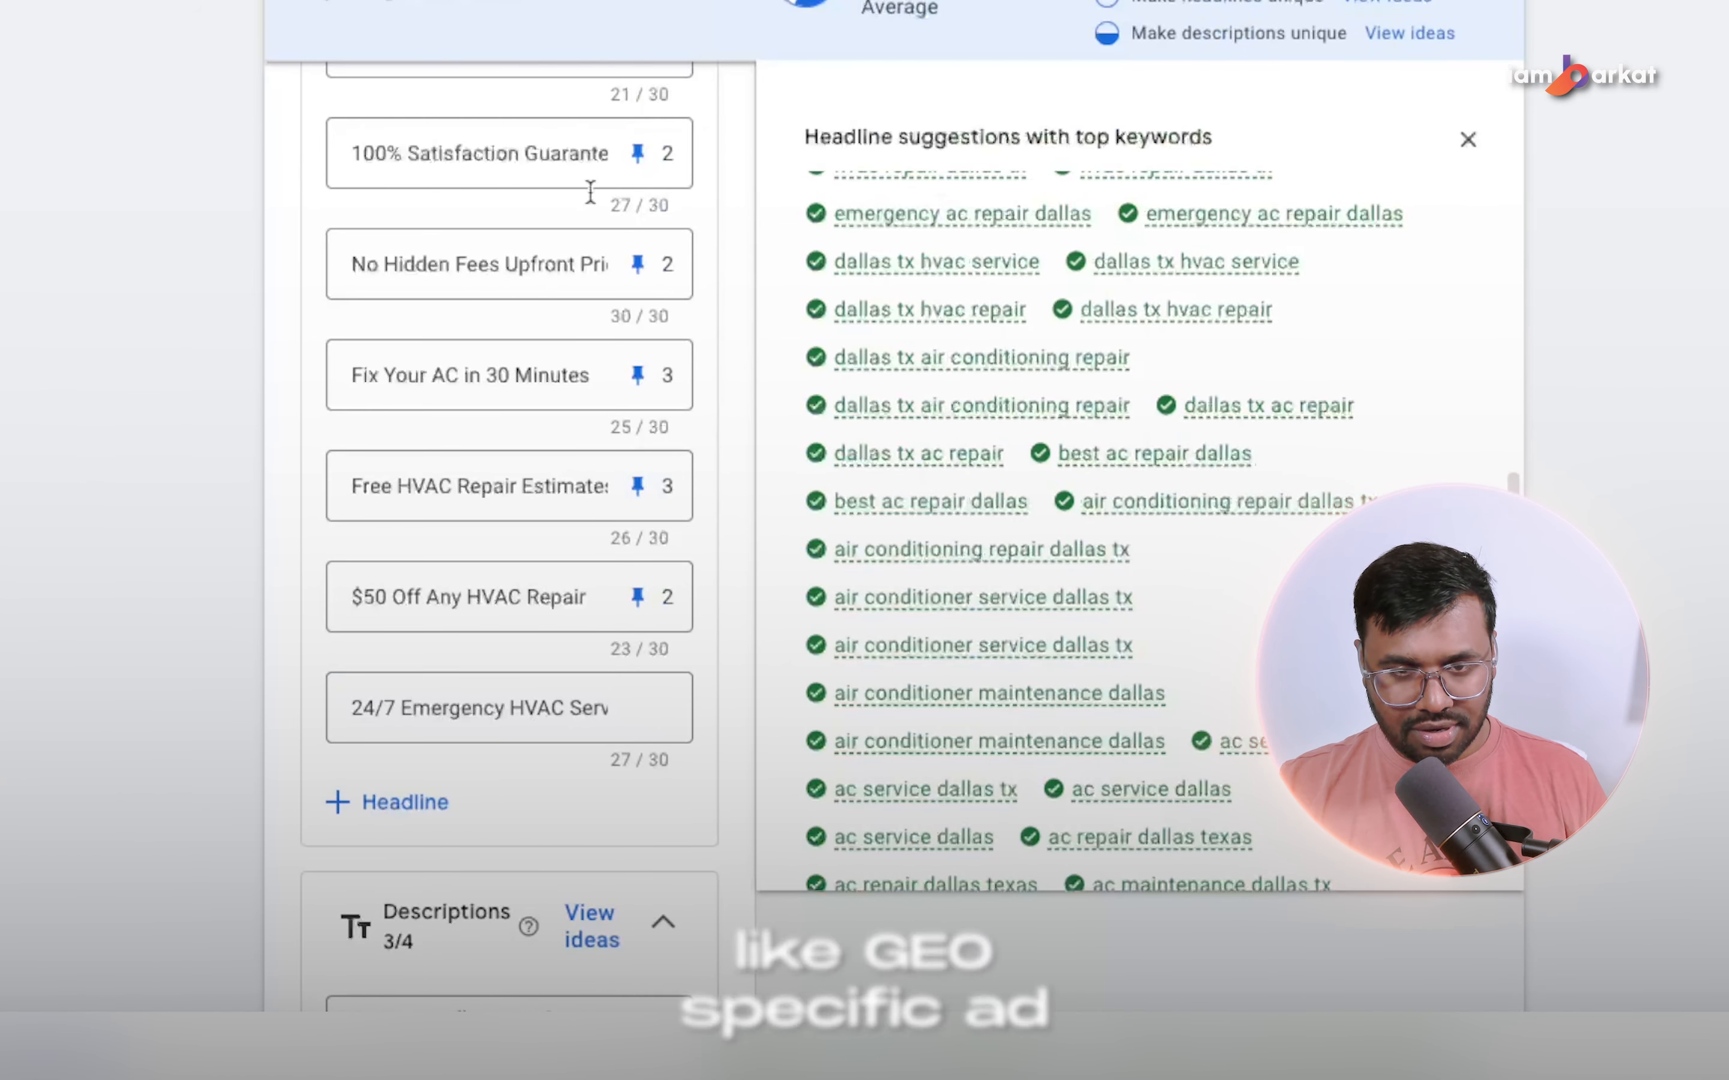
pyautogui.click(639, 705)
pyautogui.click(1169, 408)
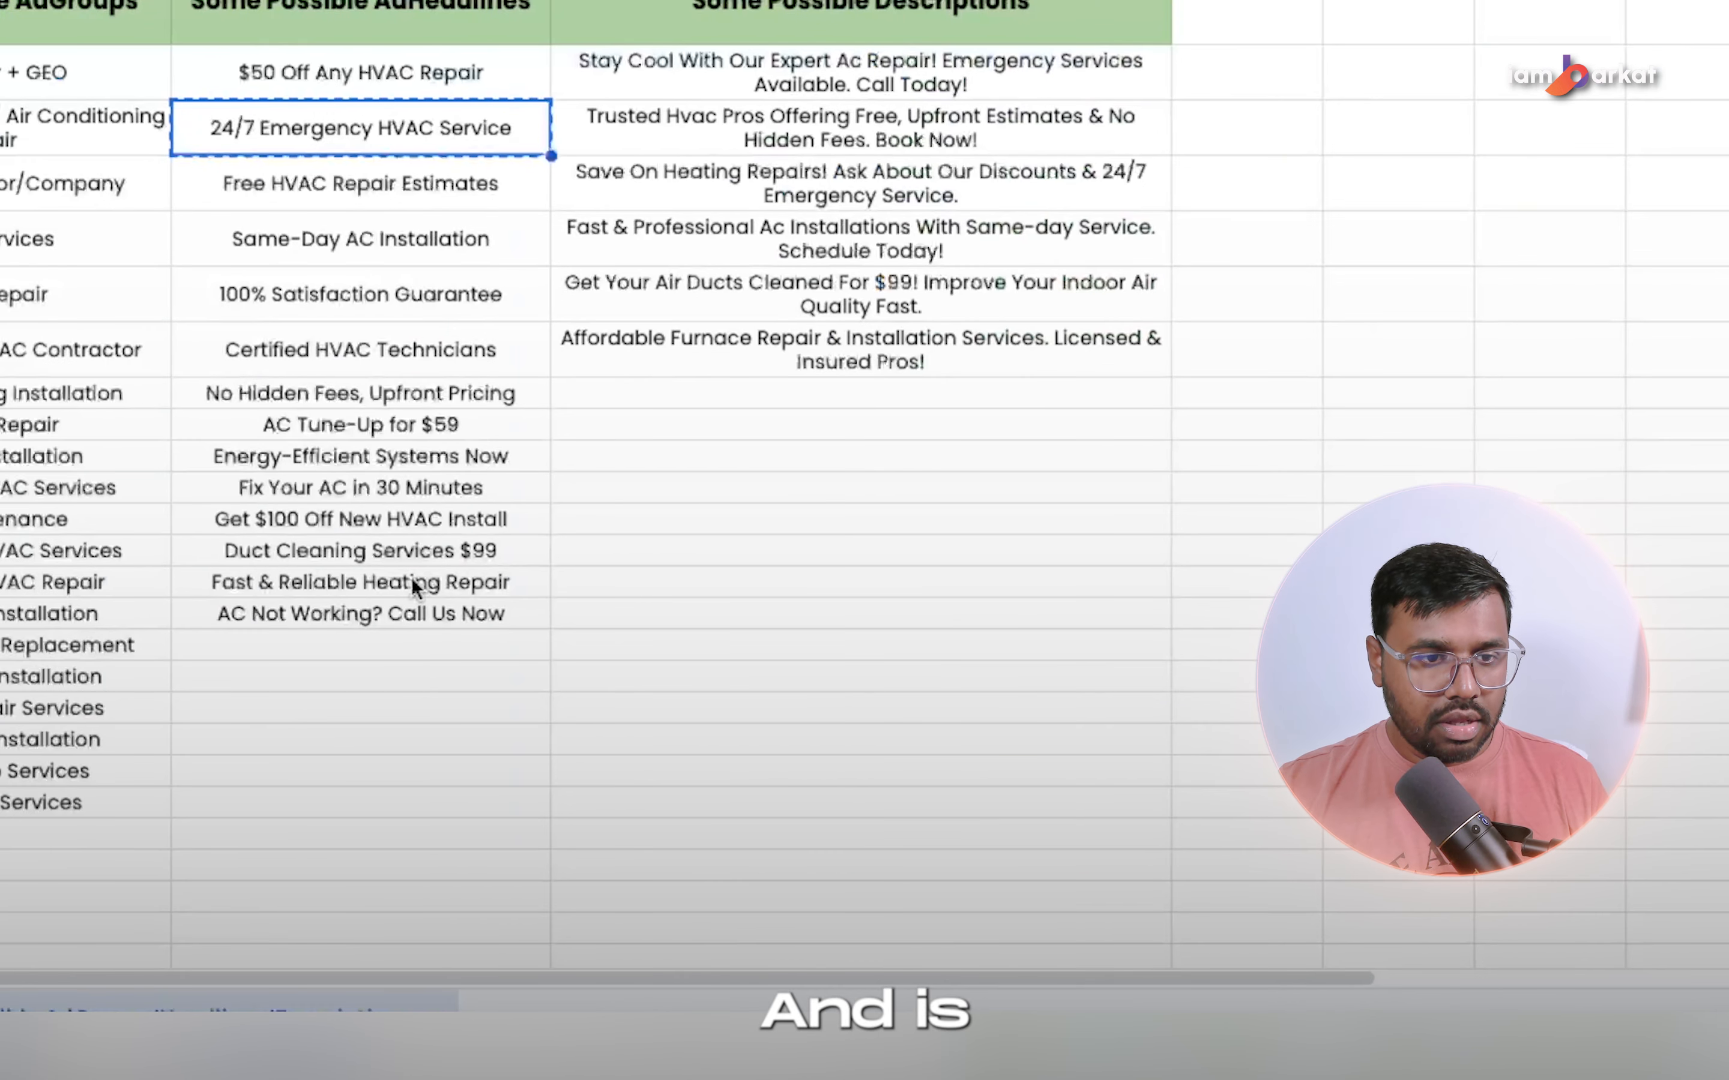
# Add "Get $100 Off New HVAC Install" from the spreadsheet as a headline pinned to position 2, and add three blank headline fields.
pyautogui.click(282, 507)
pyautogui.hotkey('ctrl', 'c')
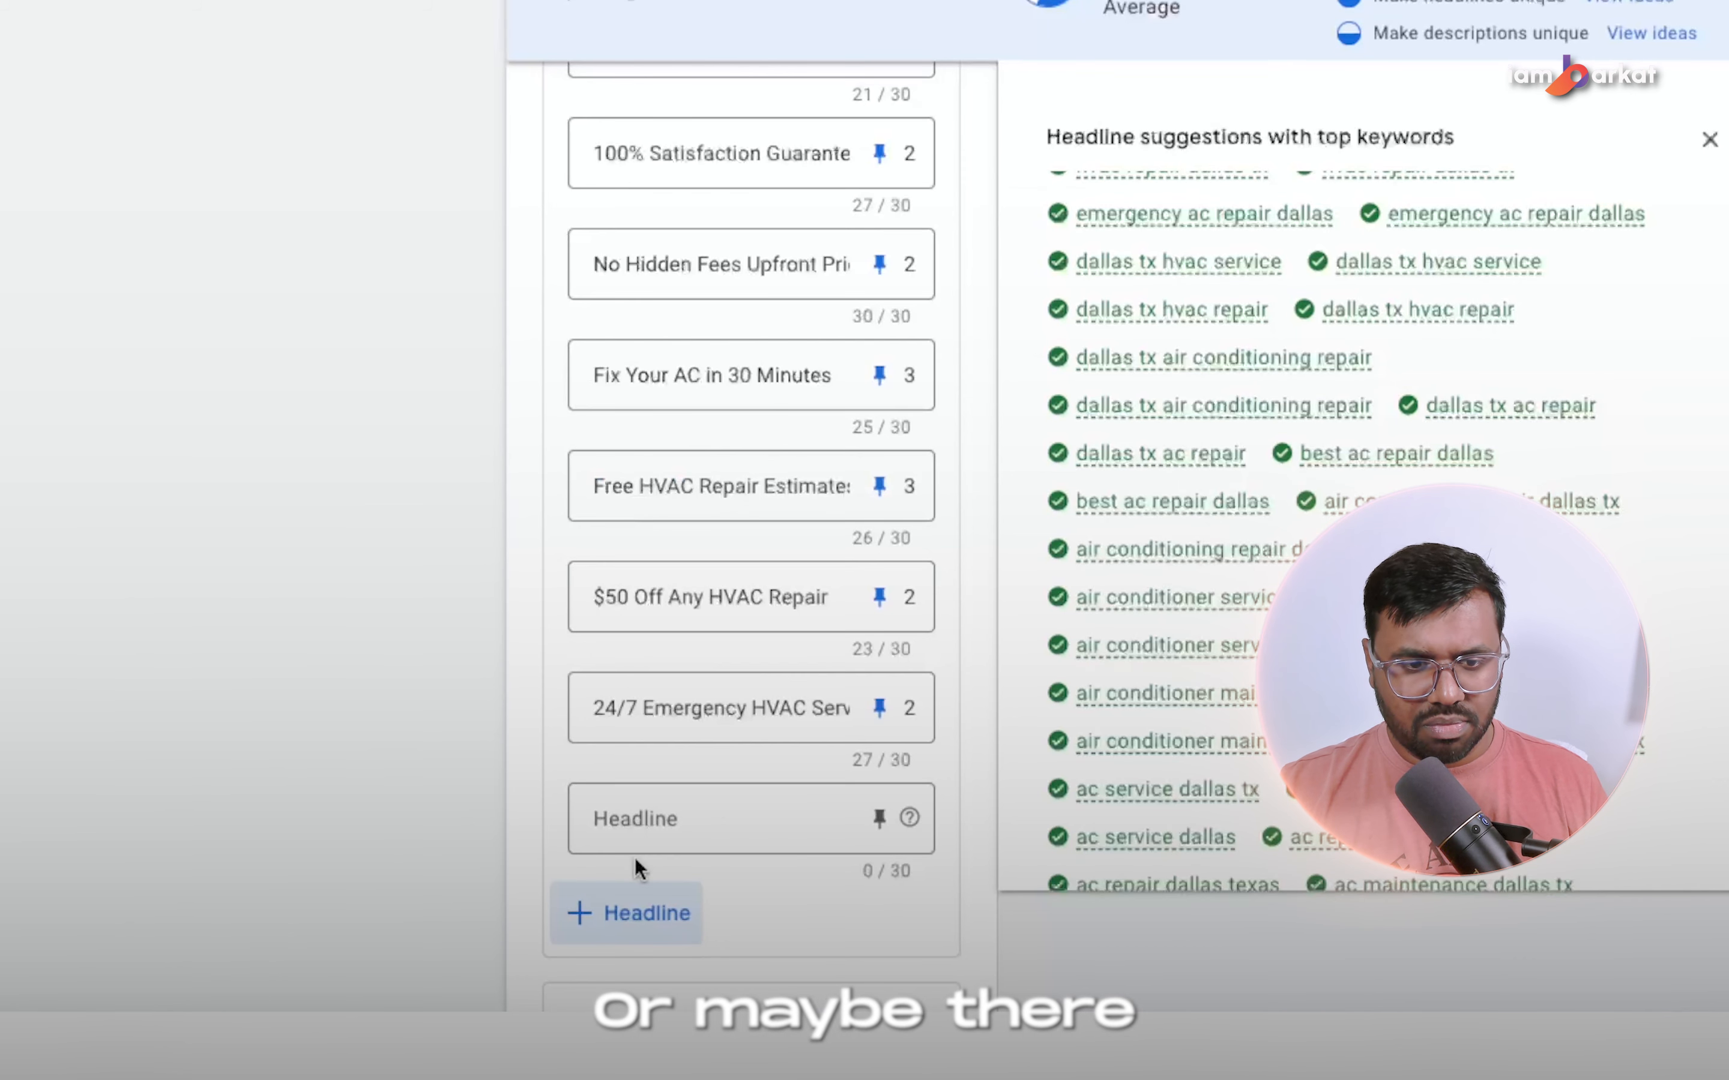
pyautogui.click(644, 817)
pyautogui.hotkey('ctrl', 'v')
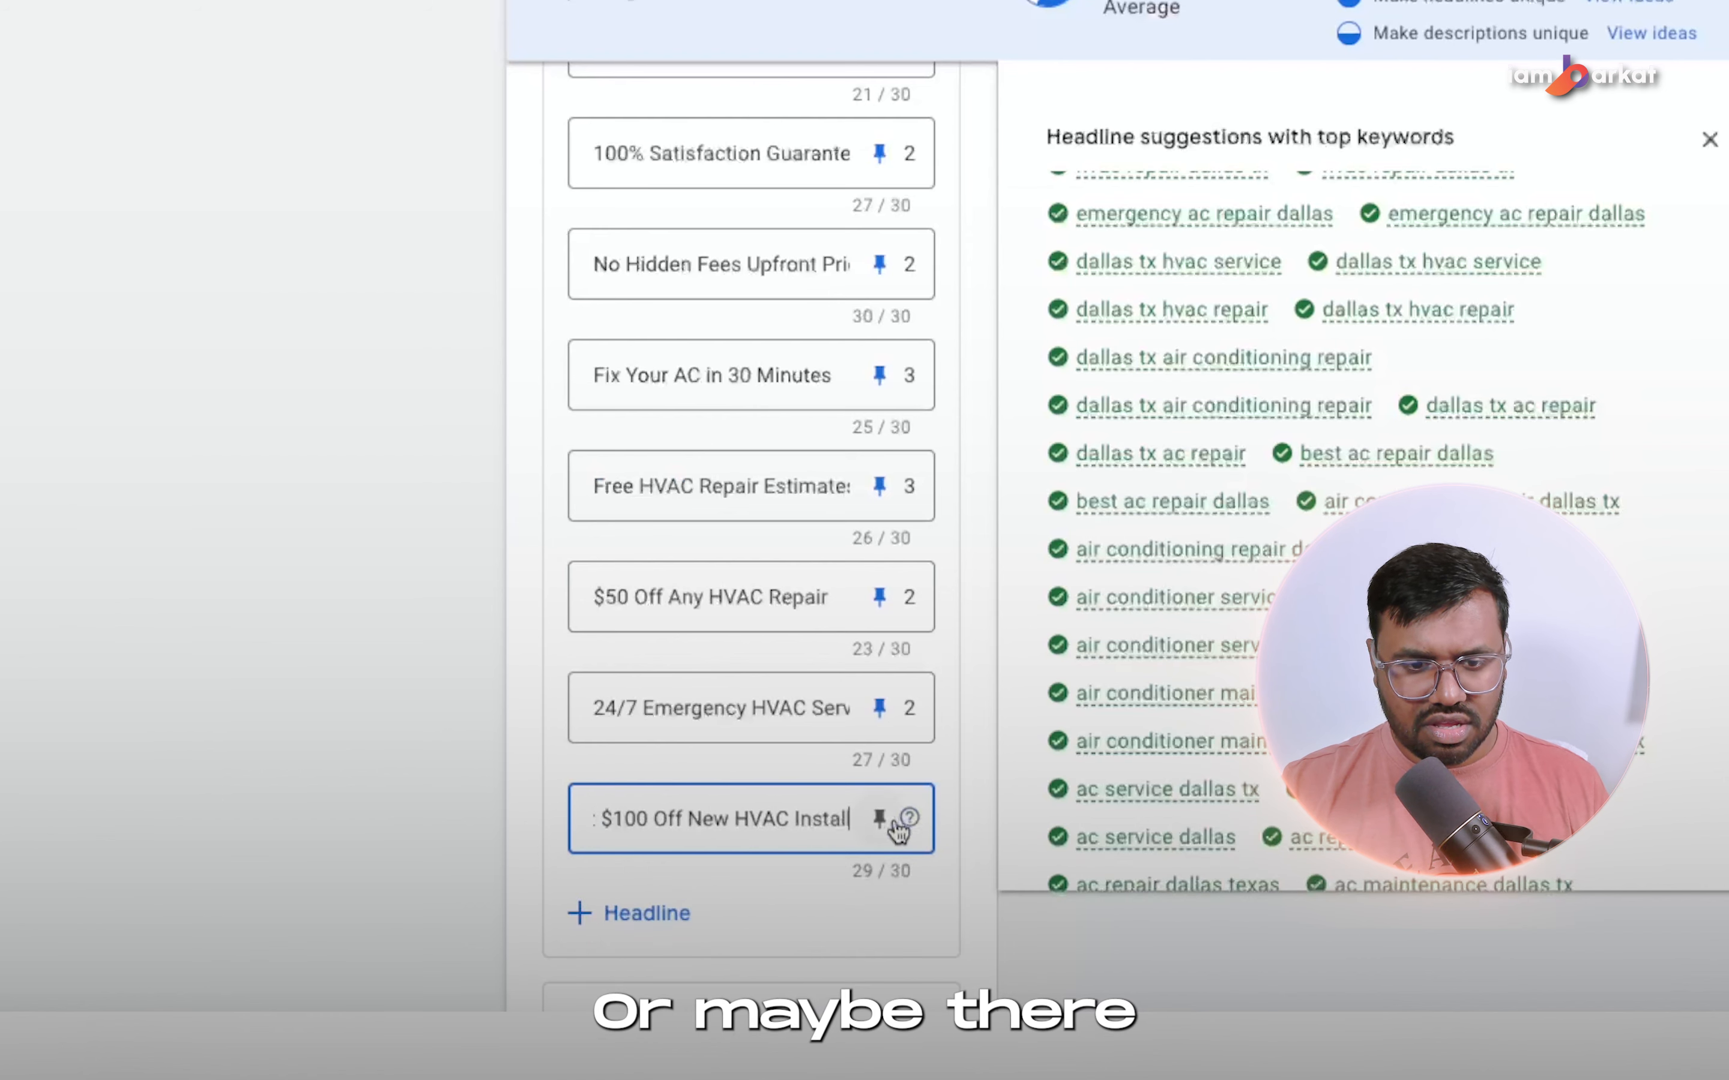
pyautogui.click(282, 857)
pyautogui.click(880, 822)
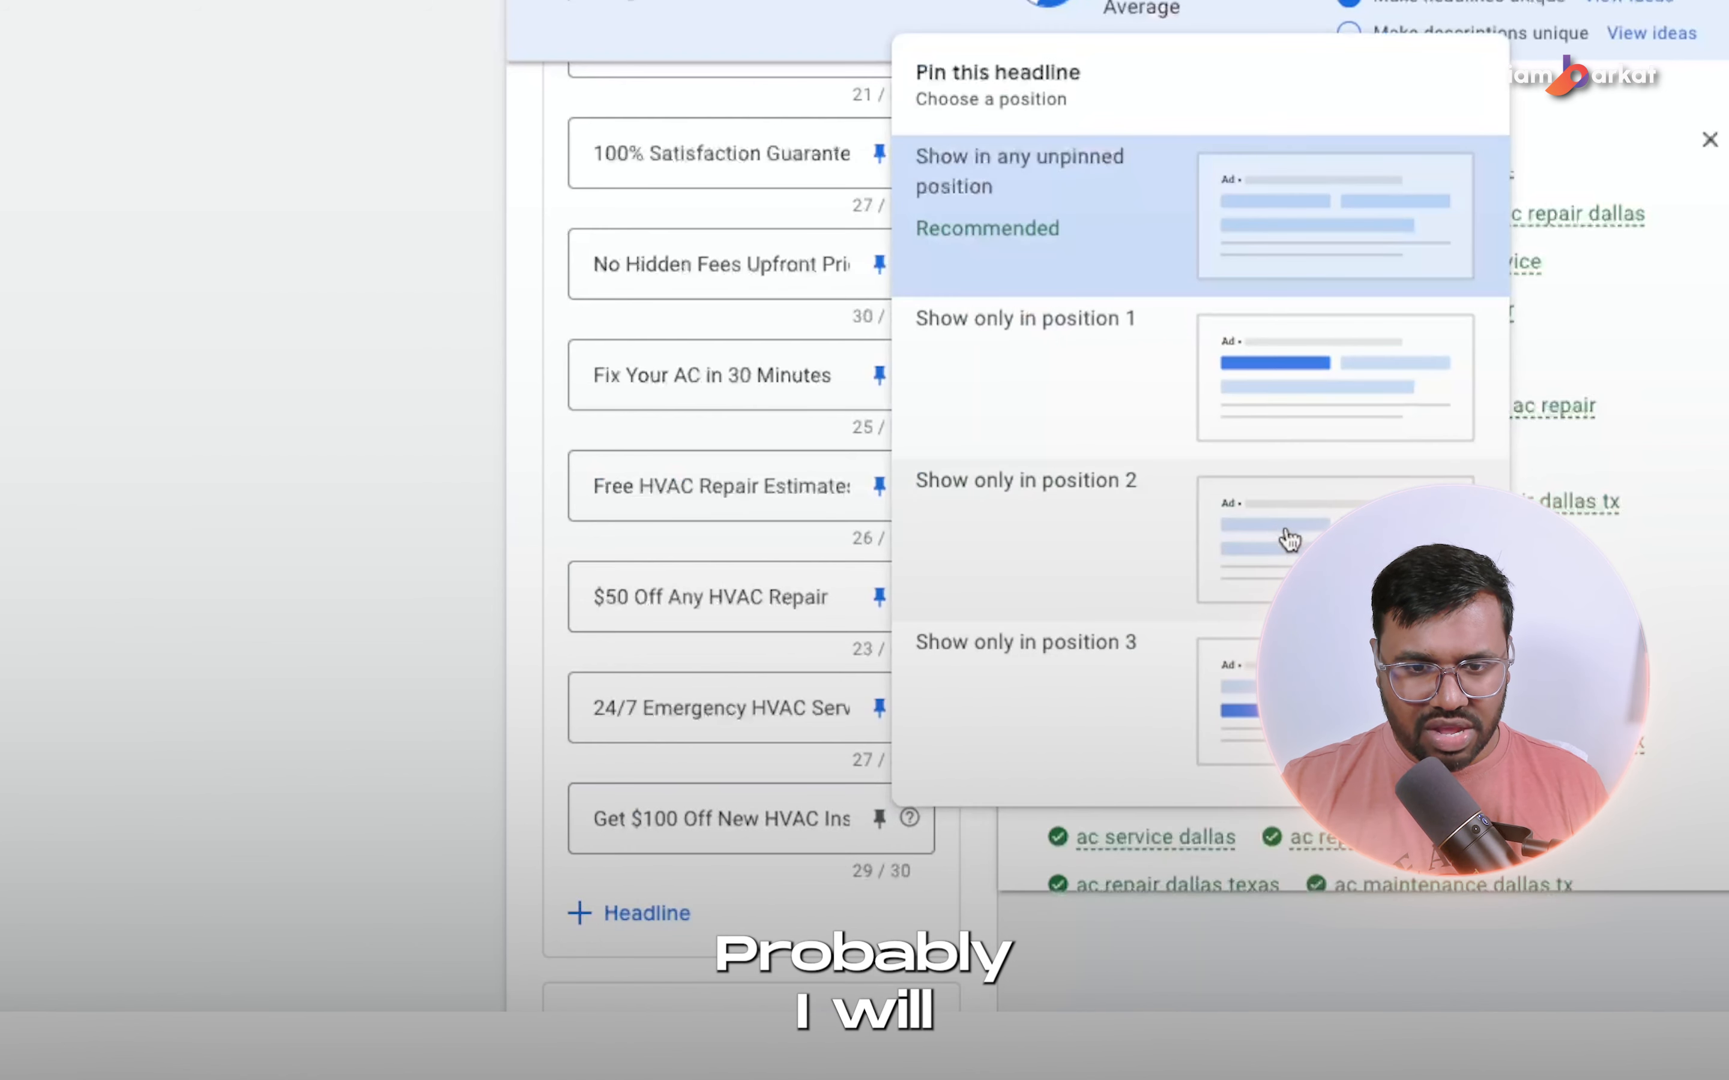
pyautogui.click(943, 476)
pyautogui.click(636, 913)
pyautogui.scroll(-5, 752, 856)
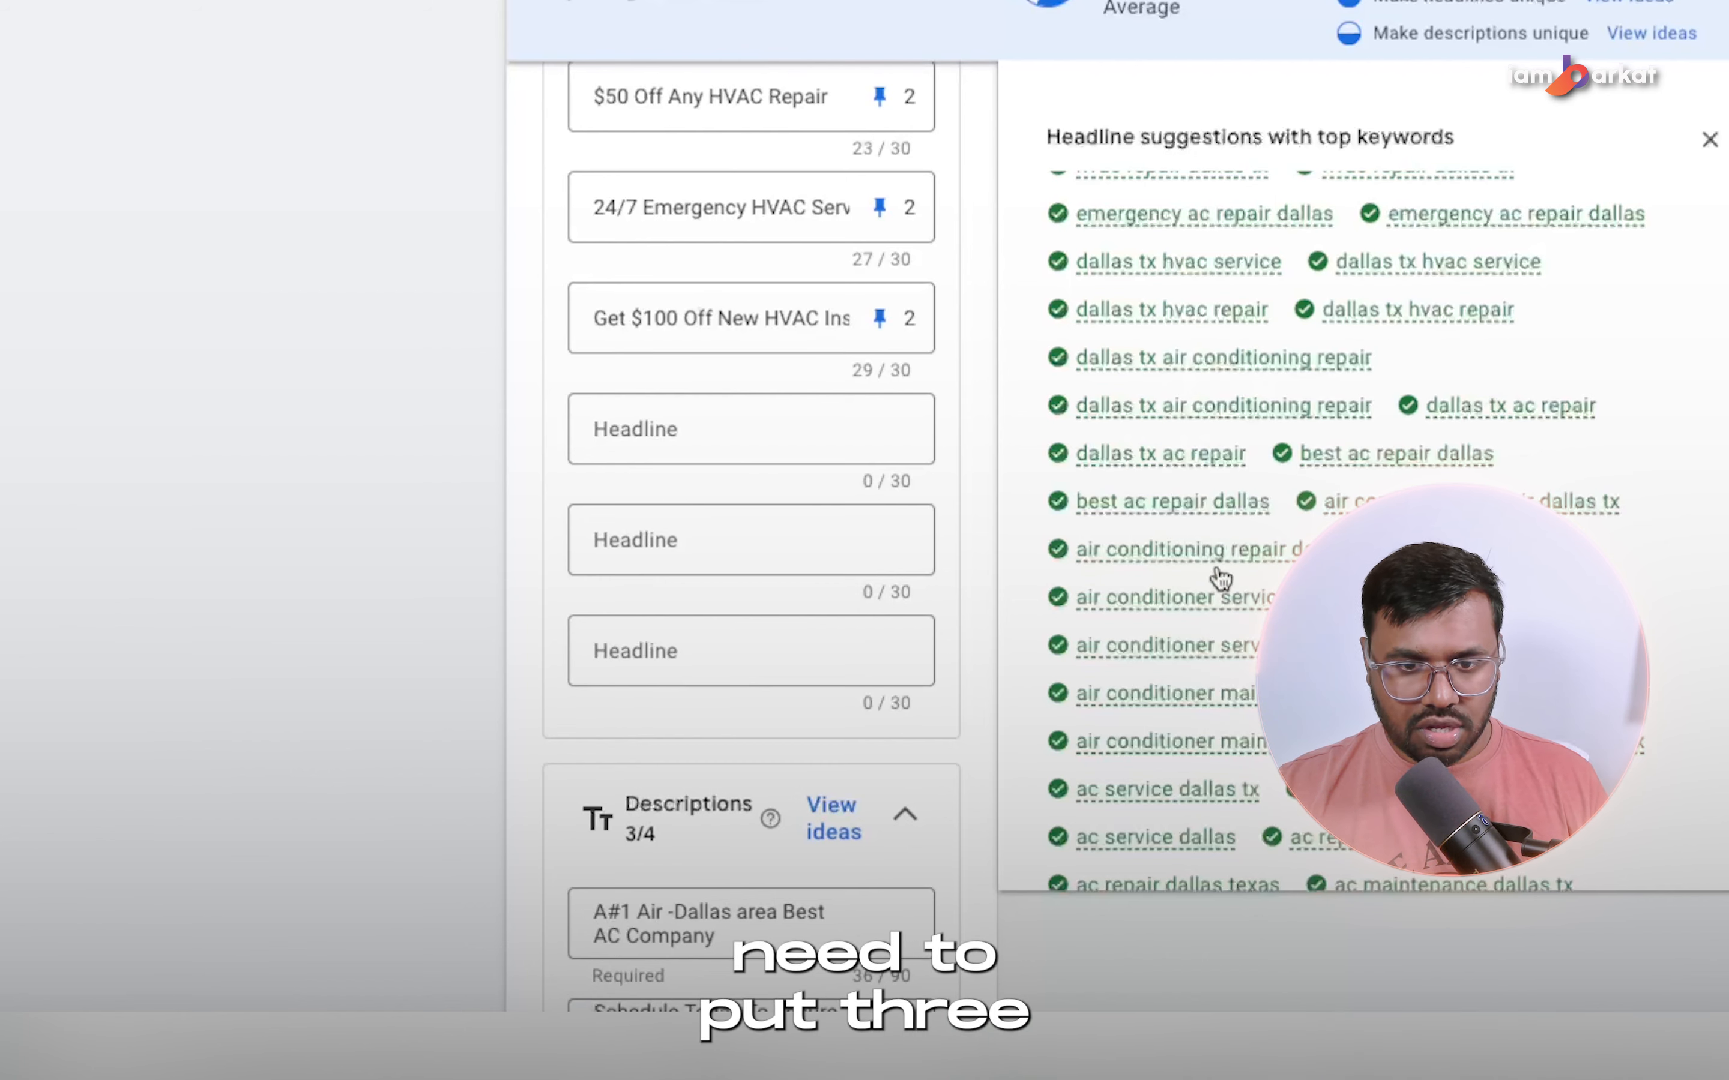
# Fill the thirteenth headline with "AC Service Dallas", taken from the suggested keywords and capitalised.
pyautogui.scroll(-1, 1067, 629)
pyautogui.scroll(-2, 1067, 622)
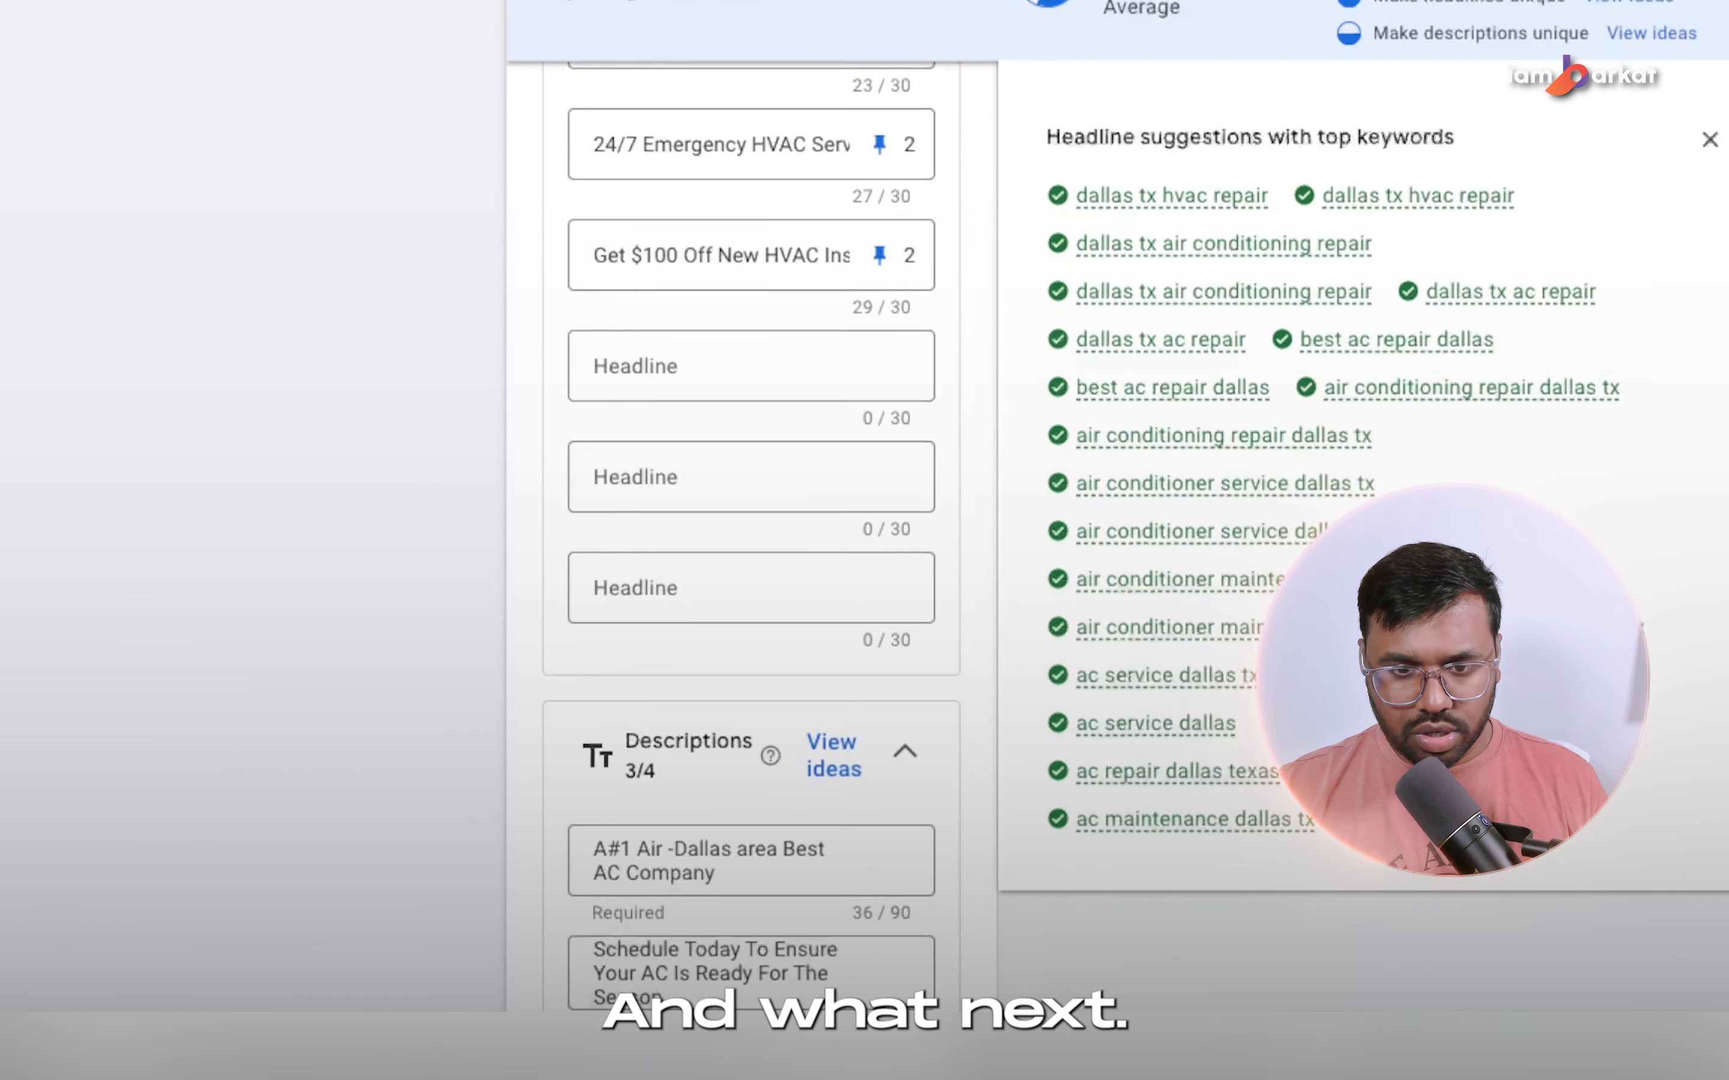
pyautogui.scroll(1, 810, 689)
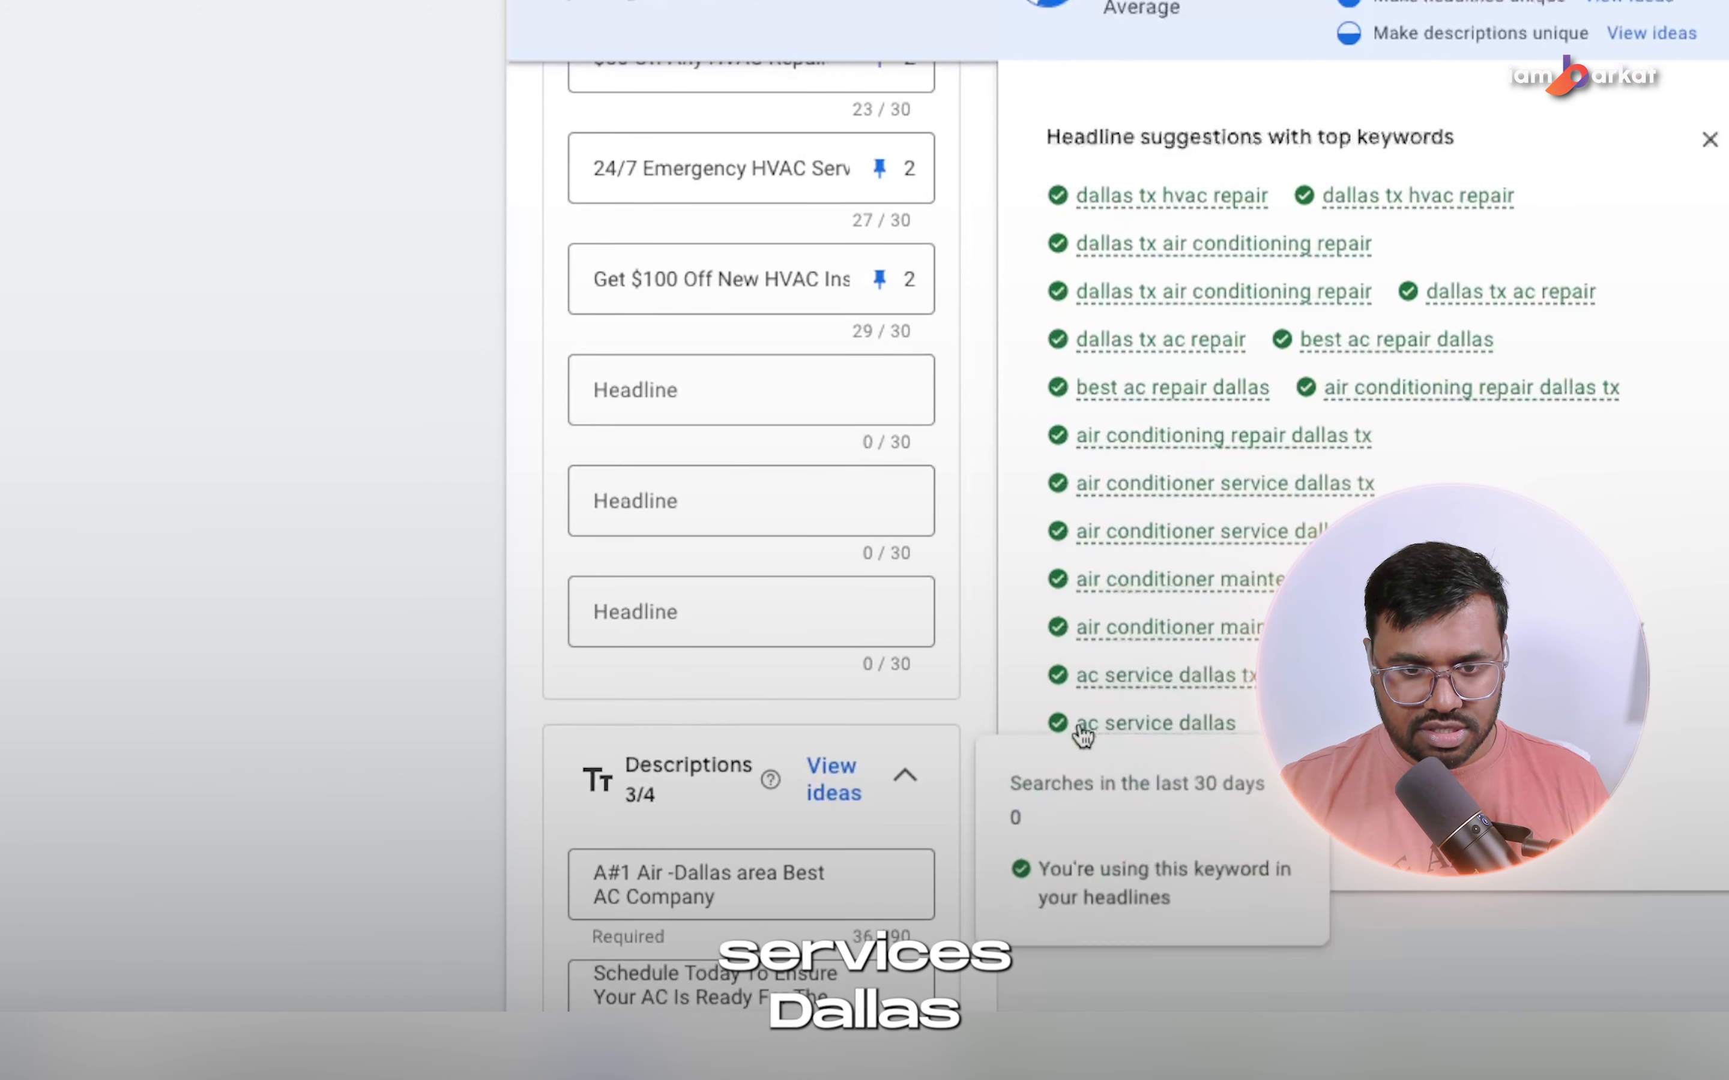
pyautogui.moveTo(1077, 726); pyautogui.dragTo(1198, 738)
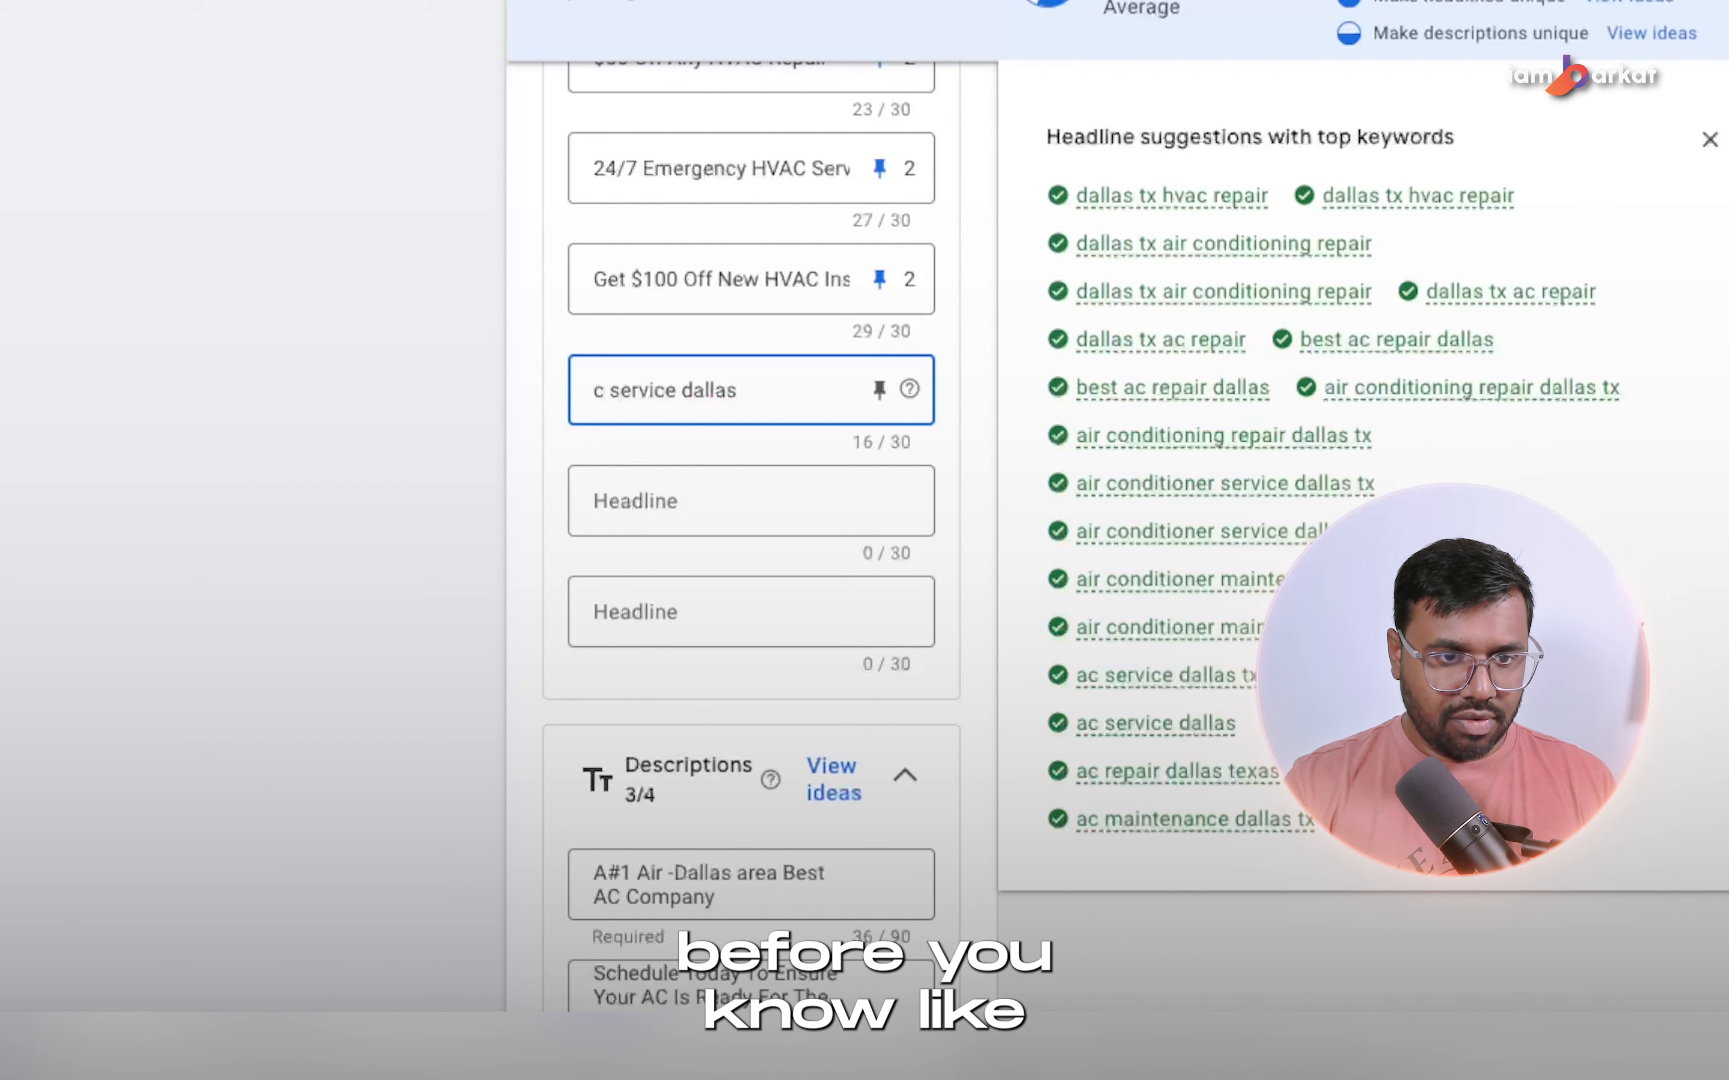
pyautogui.press('Delete')
pyautogui.press('Delete')
pyautogui.press('Delete')
pyautogui.write('AC')
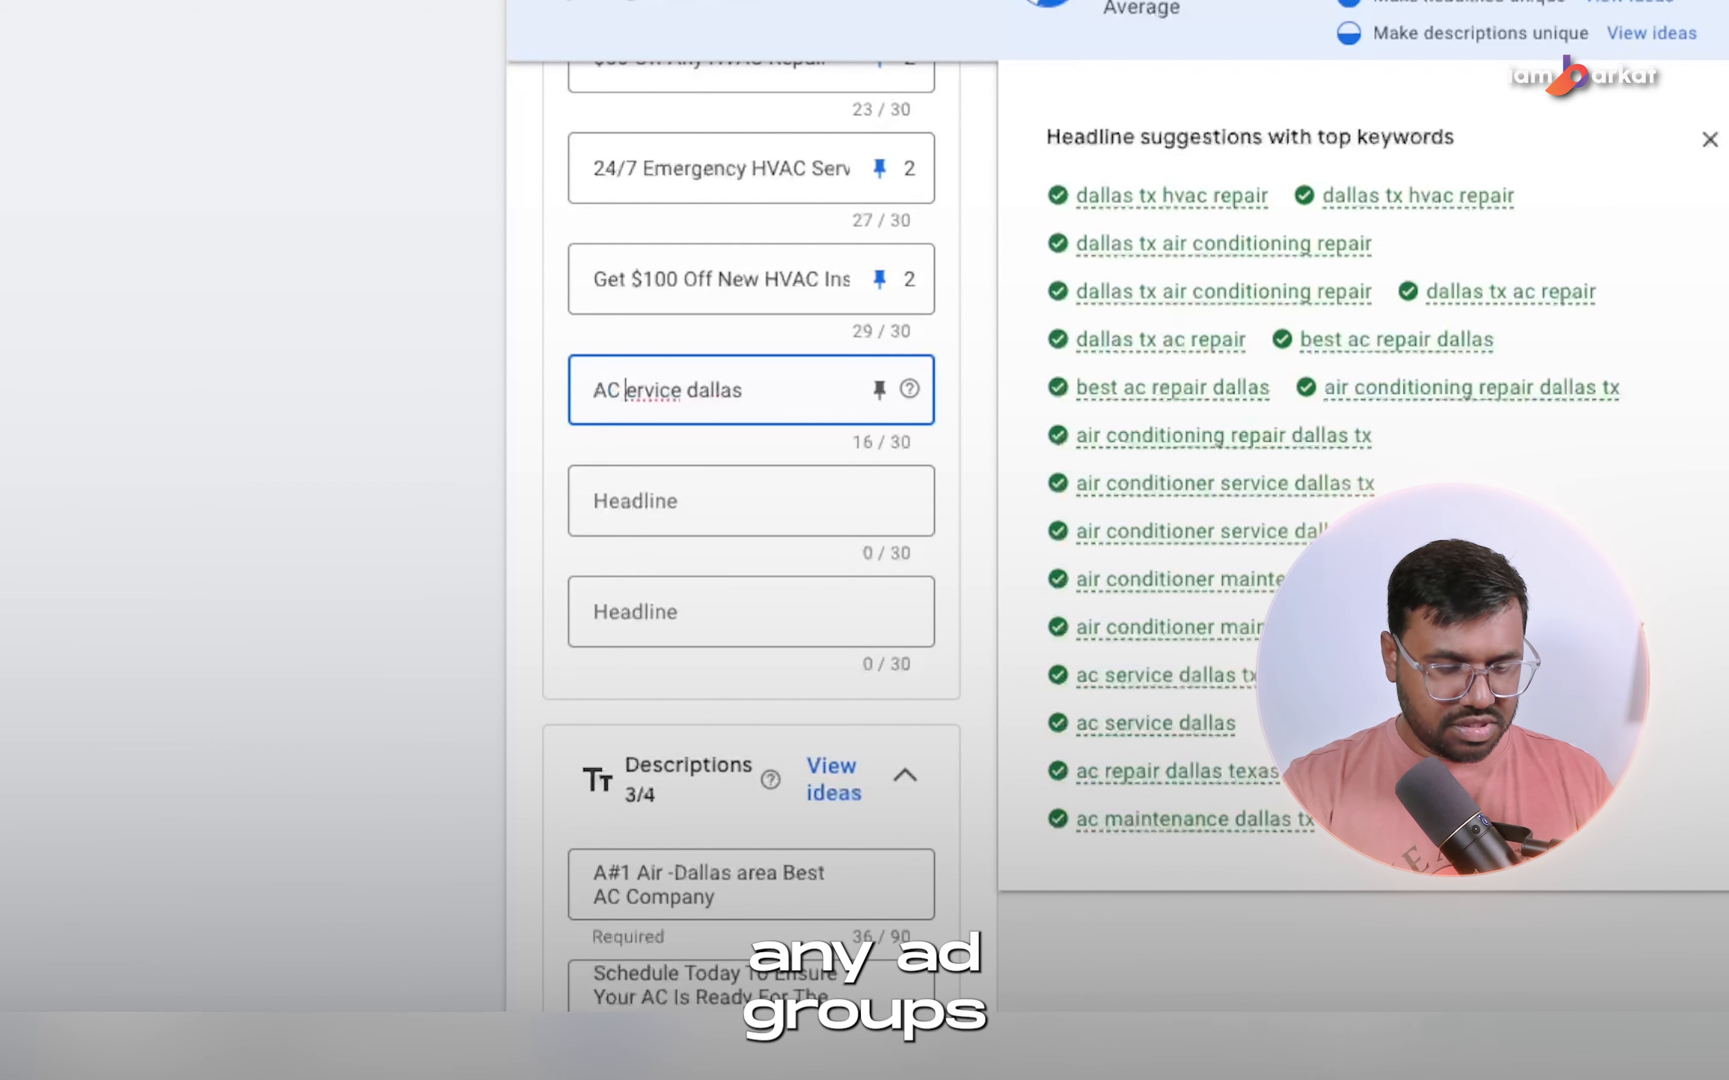
pyautogui.press('Left')
pyautogui.press('Left')
pyautogui.press('Left')
pyautogui.press('Left')
pyautogui.press('Left')
pyautogui.press('Left')
pyautogui.press('Left')
pyautogui.press('Left')
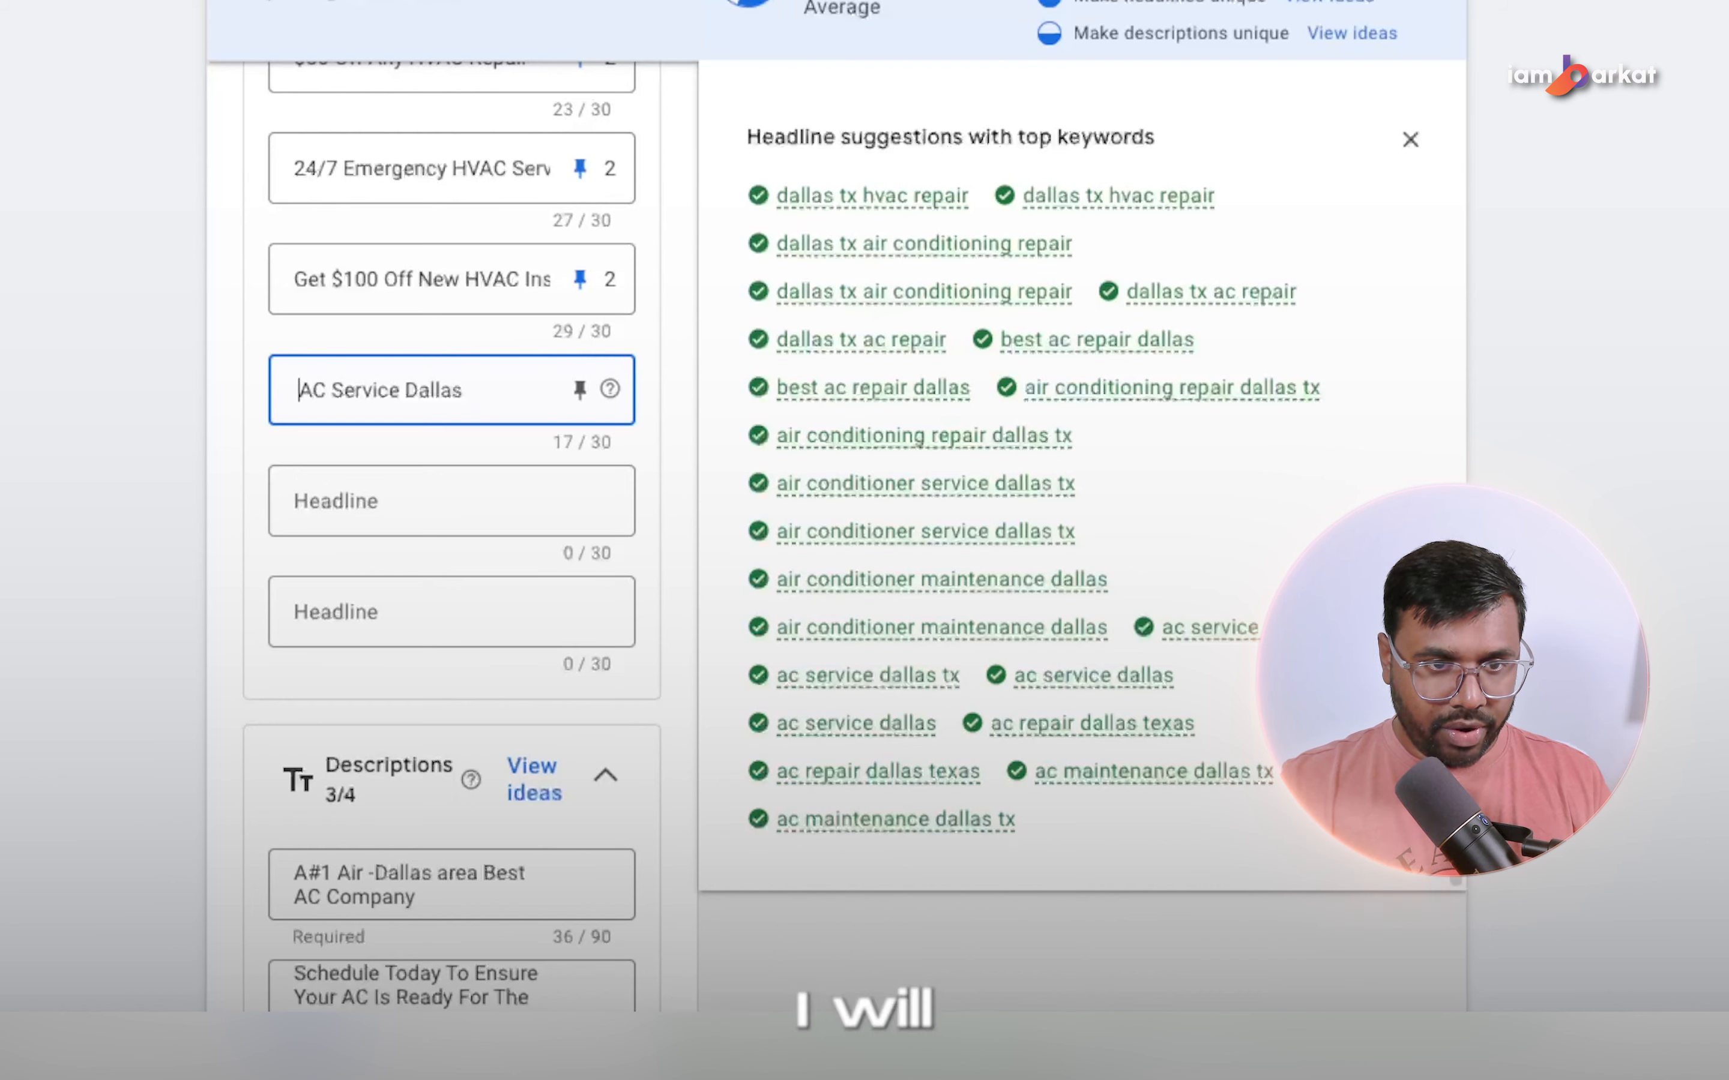
pyautogui.write('Pre')
pyautogui.press('BackSpace')
pyautogui.press('BackSpace')
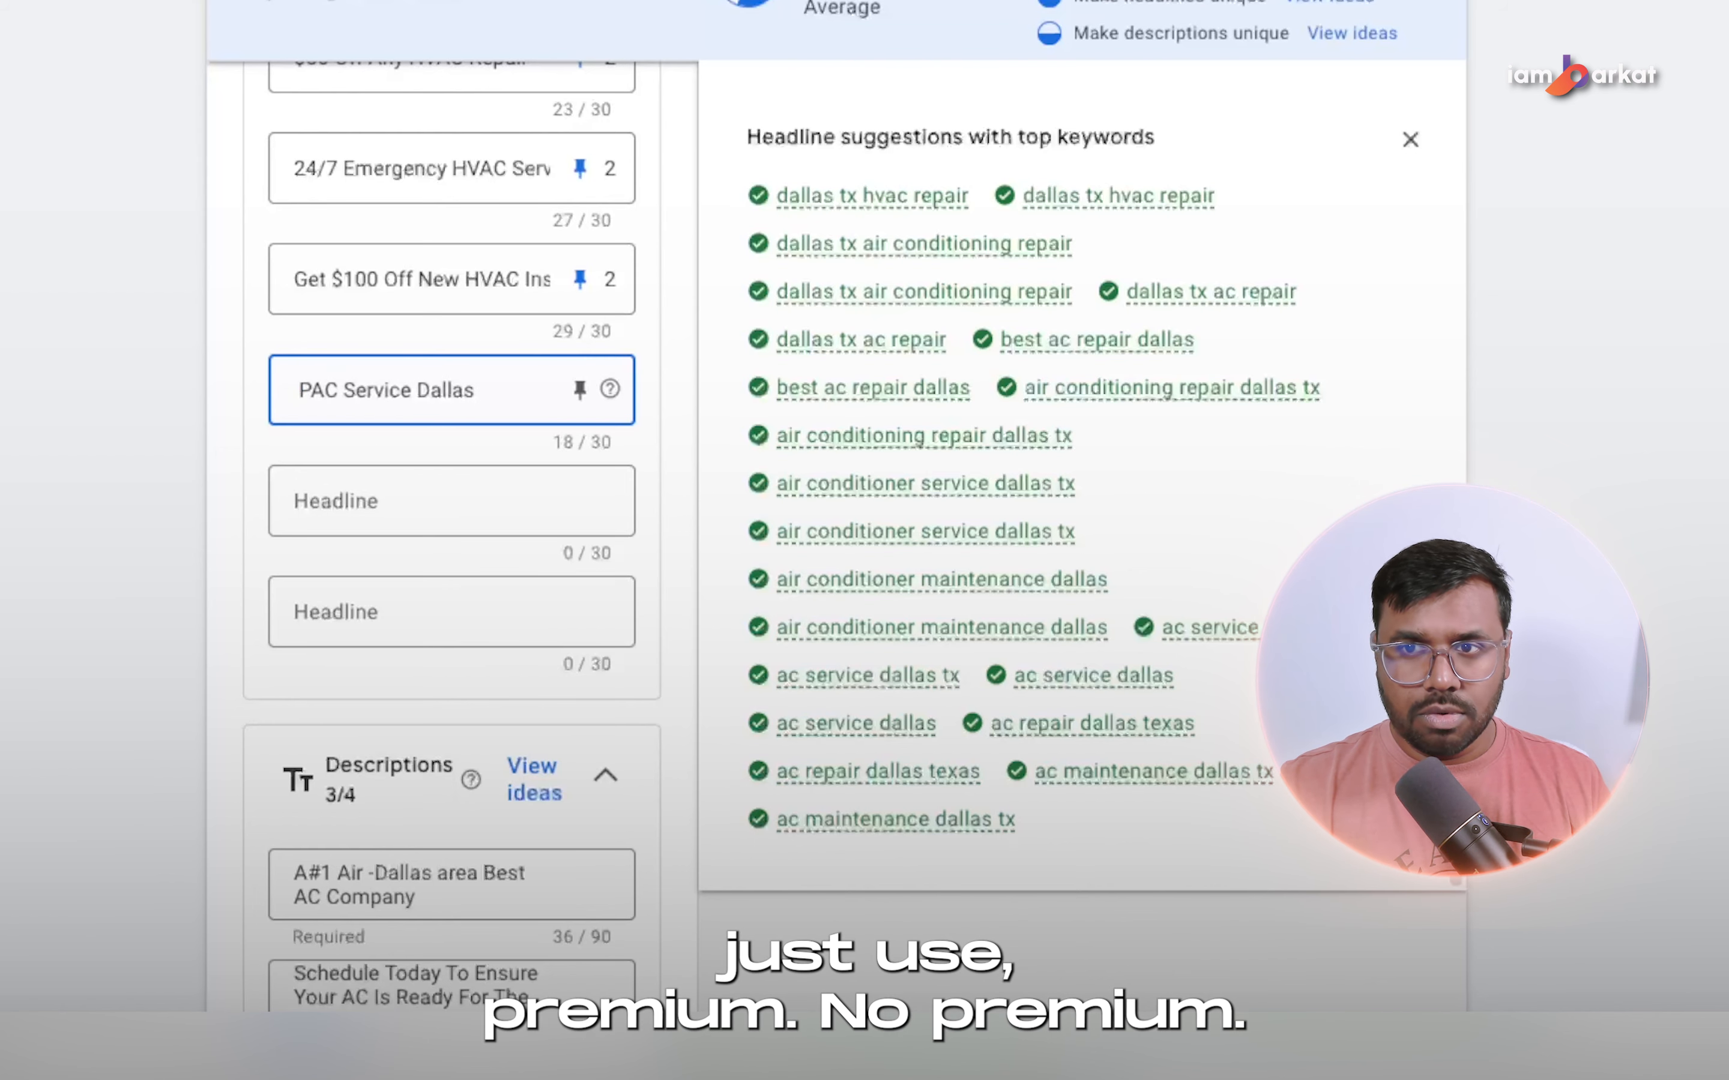
pyautogui.press('BackSpace')
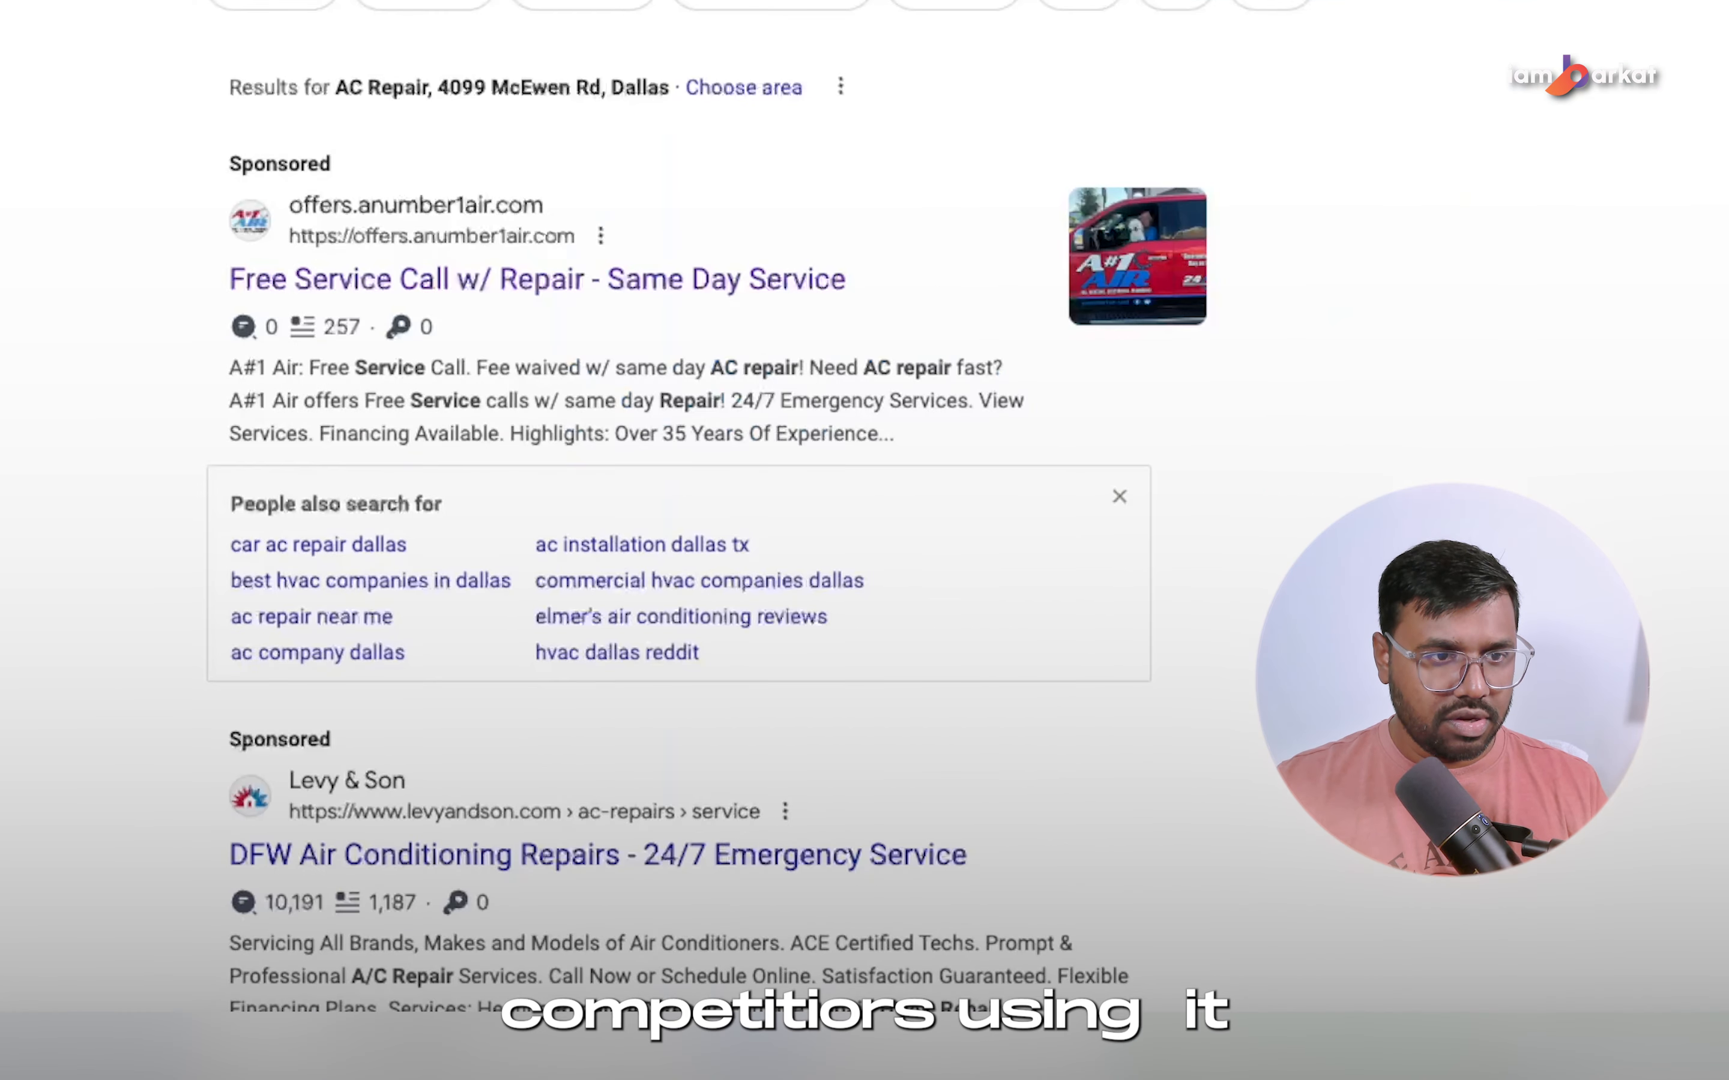
# Examine the headline wording of competitors' sponsored AC repair ads in the Google search results.
pyautogui.scroll(-5, 350, 521)
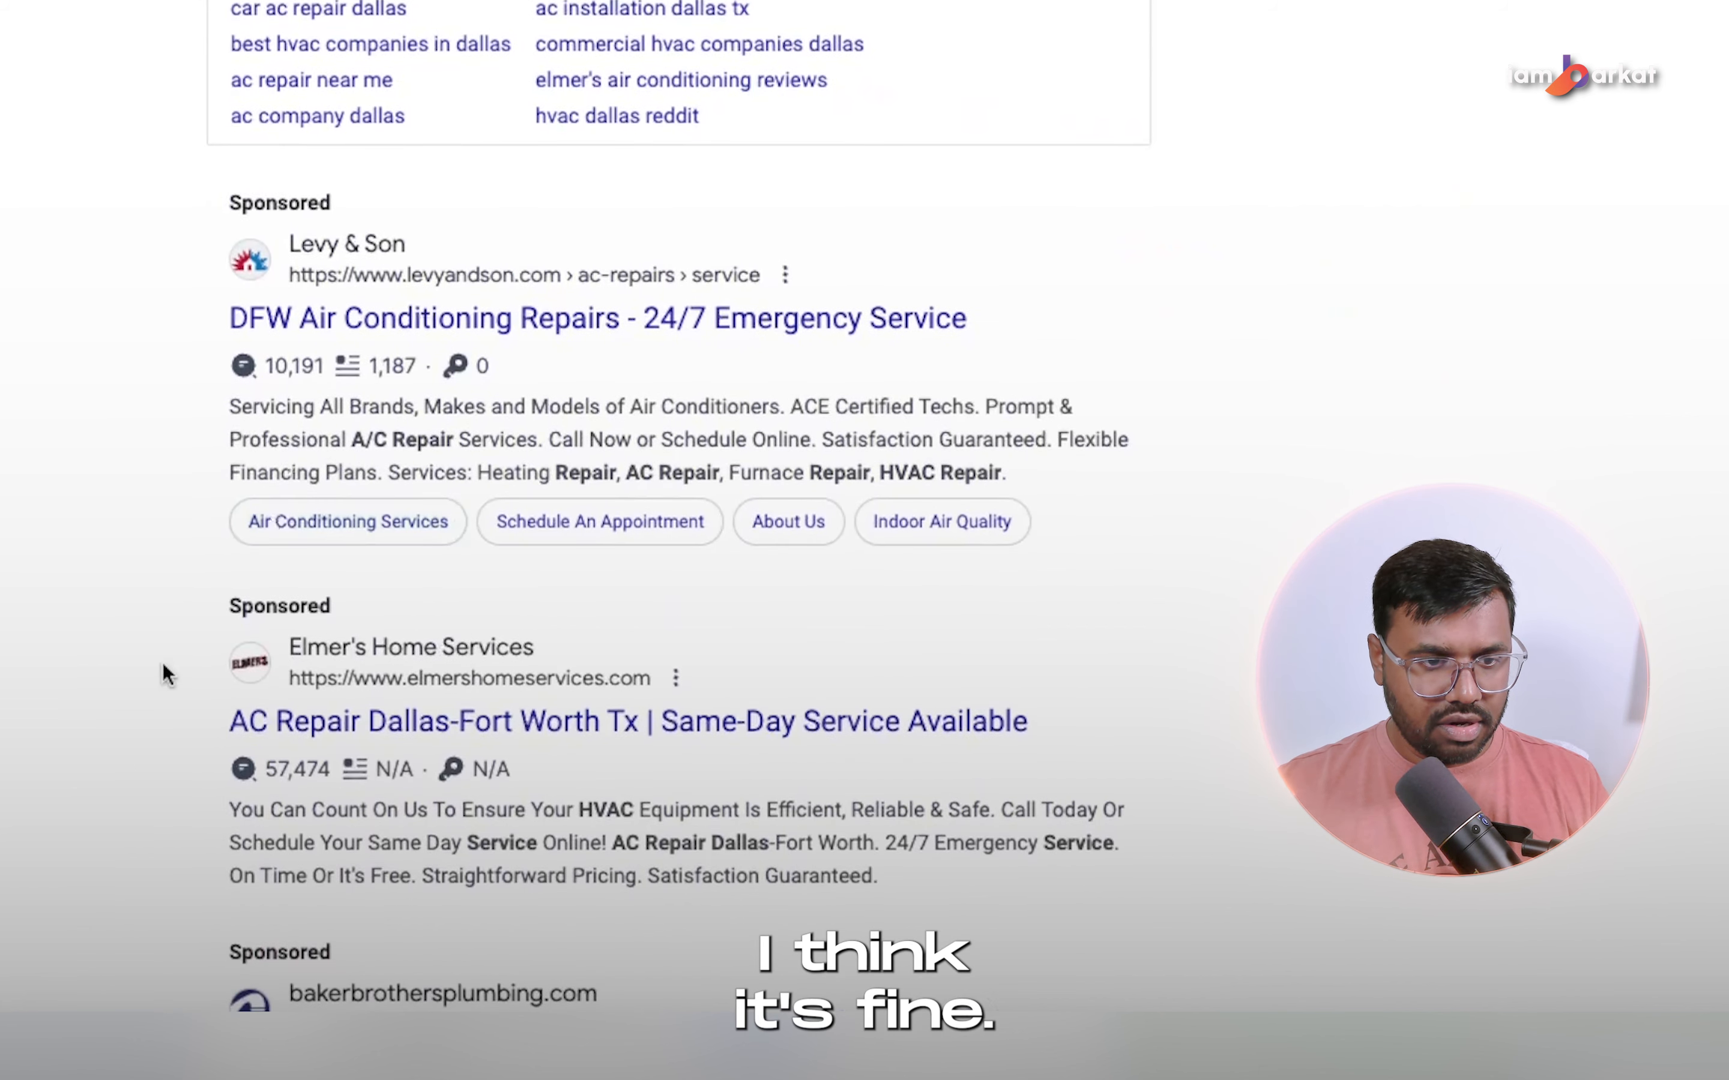
pyautogui.scroll(-10, 164, 691)
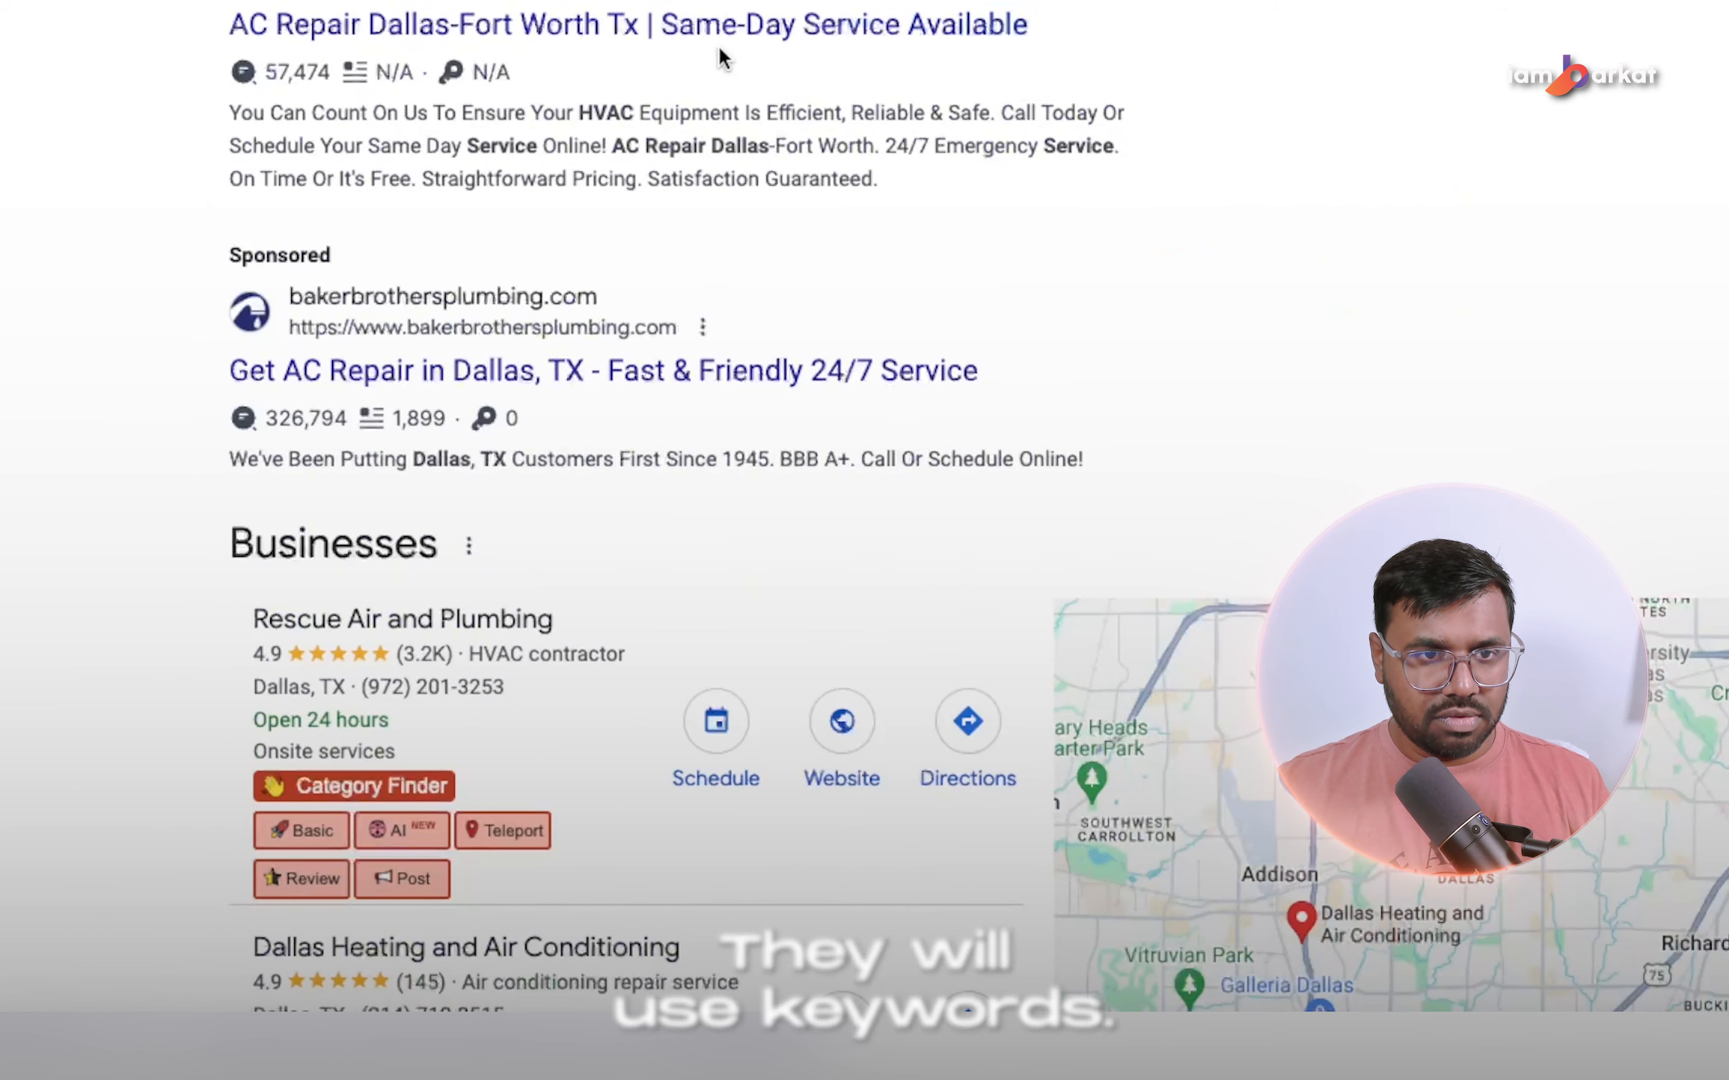
pyautogui.moveTo(1032, 29); pyautogui.dragTo(691, 36)
pyautogui.click(1216, 46)
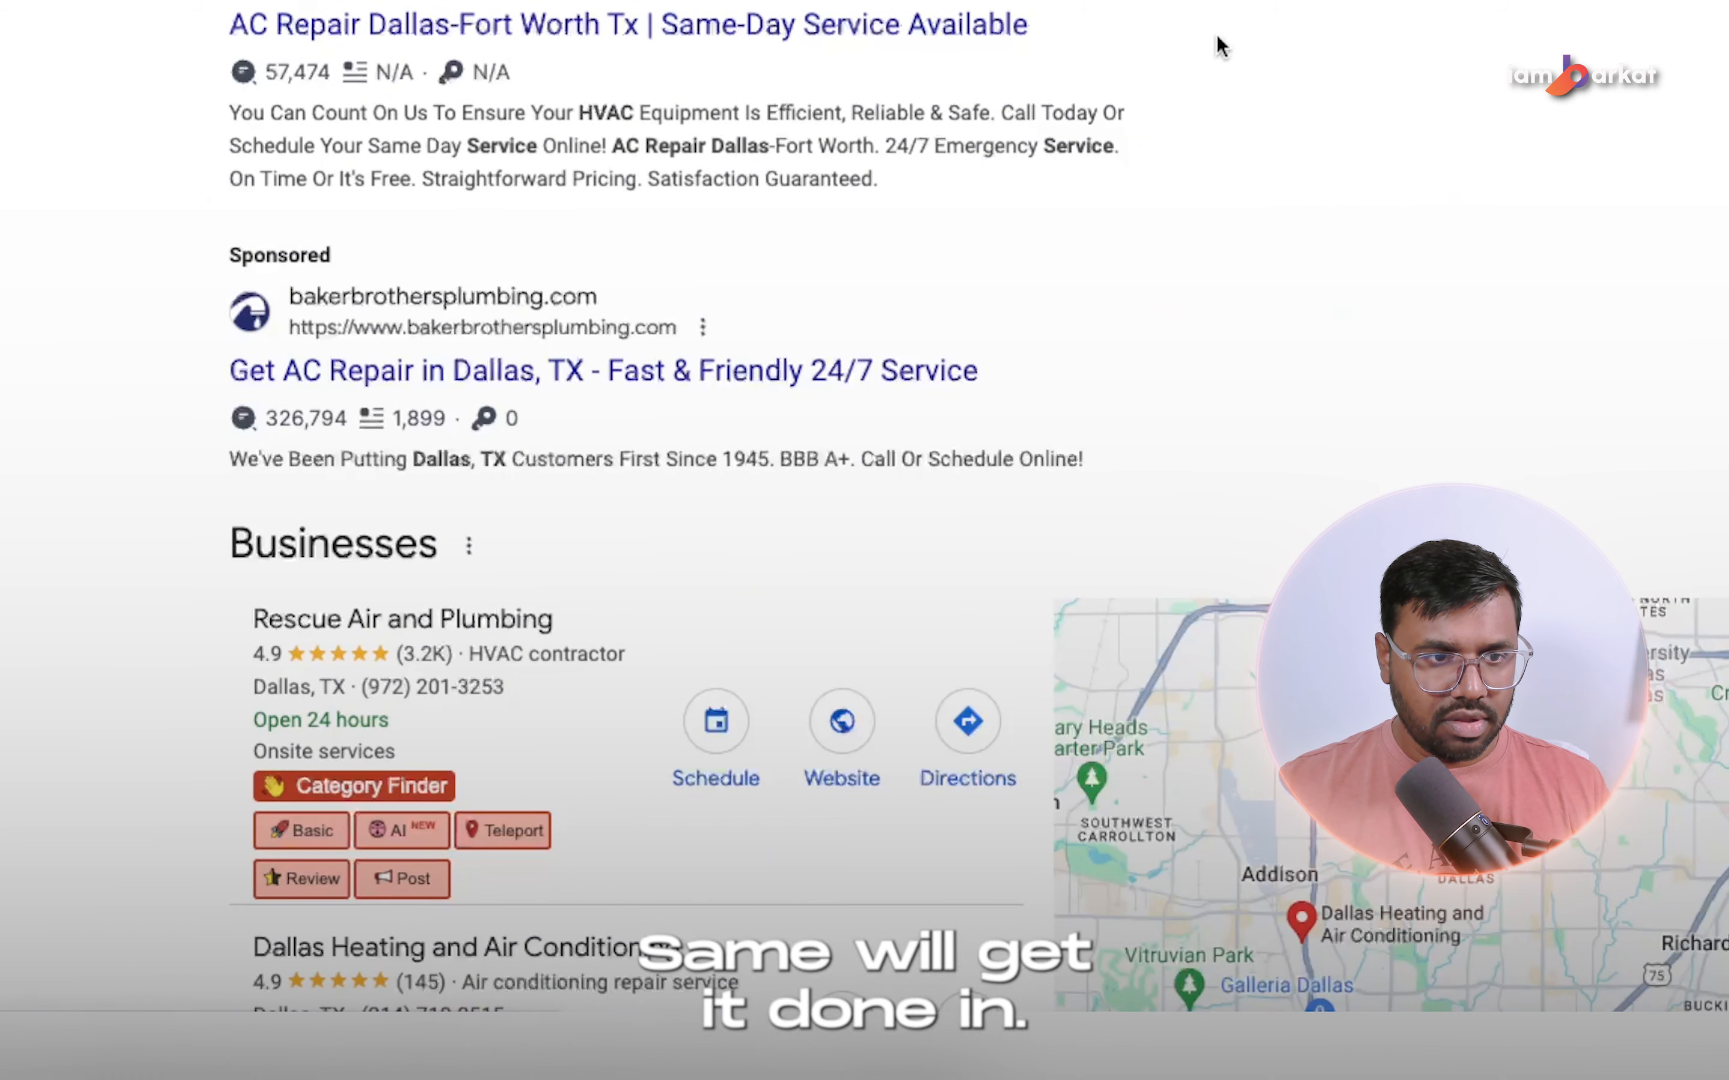
pyautogui.scroll(2, 54, 417)
pyautogui.scroll(15, 1072, 390)
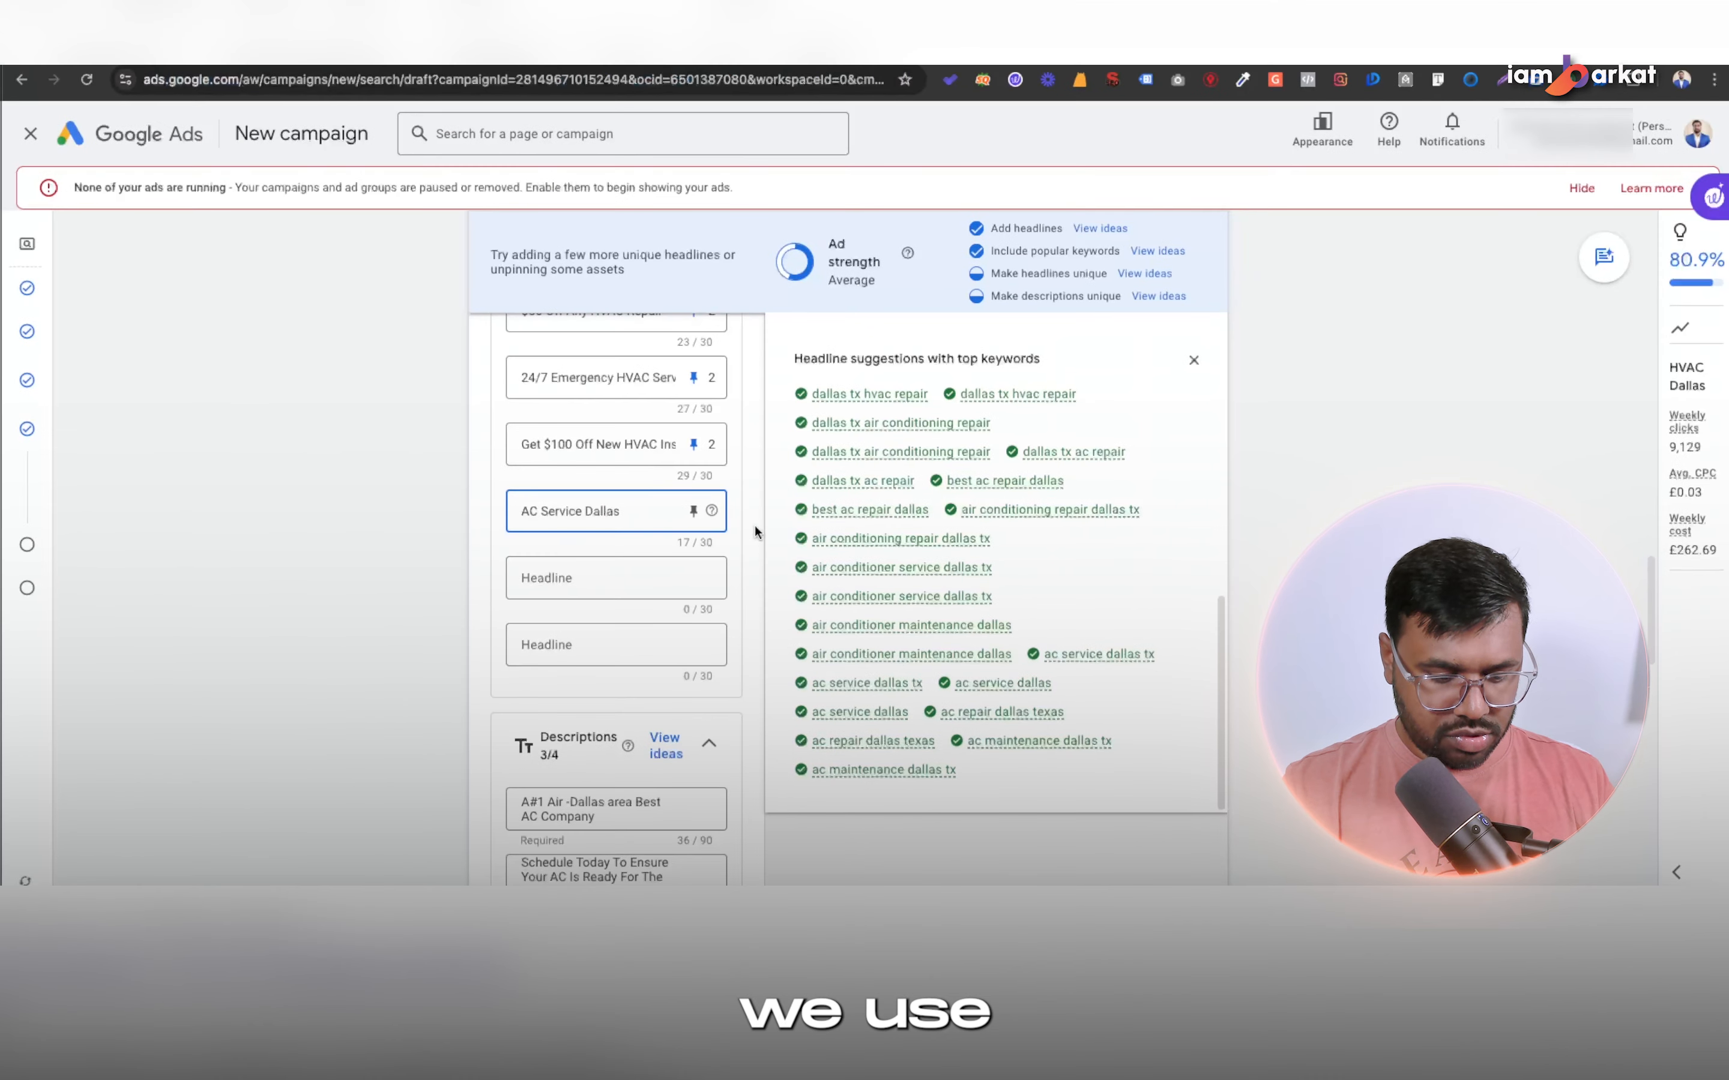
# Extend the thirteenth headline to "Top Rated AC Service Dallas" and pin it to position 1.
pyautogui.write('Top Rated AC Service Dallas')
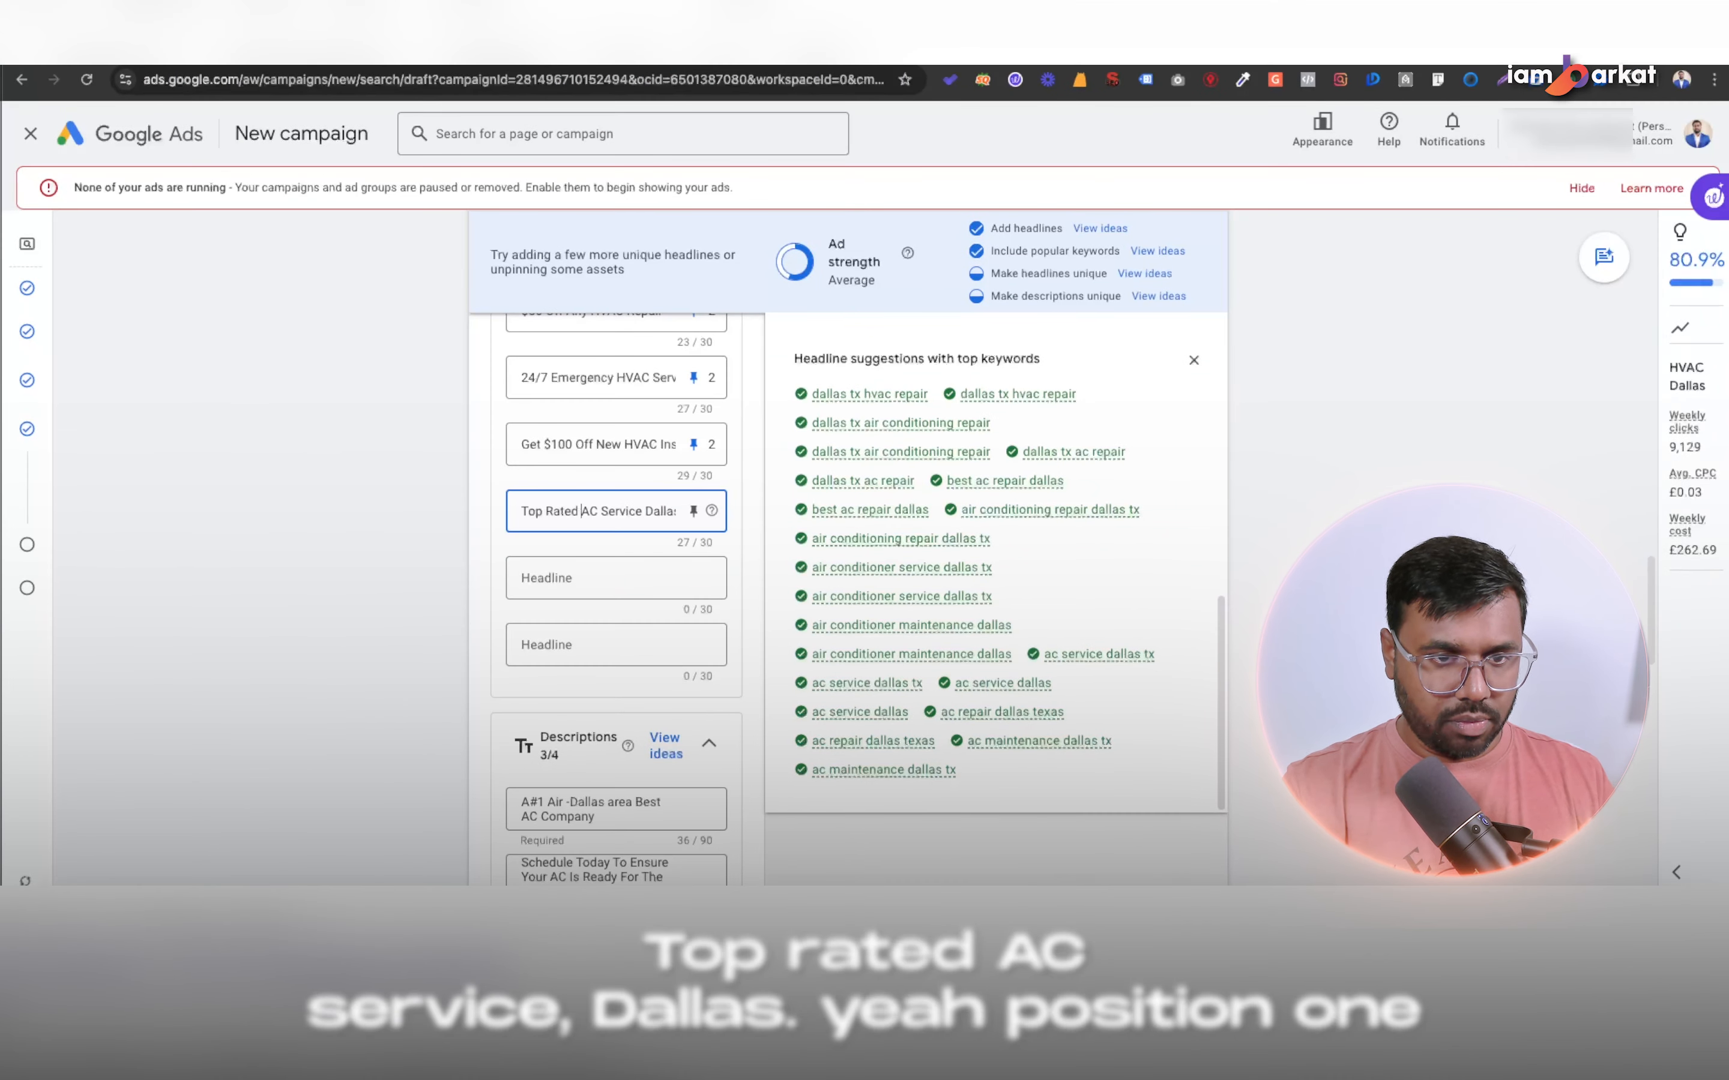
pyautogui.click(692, 511)
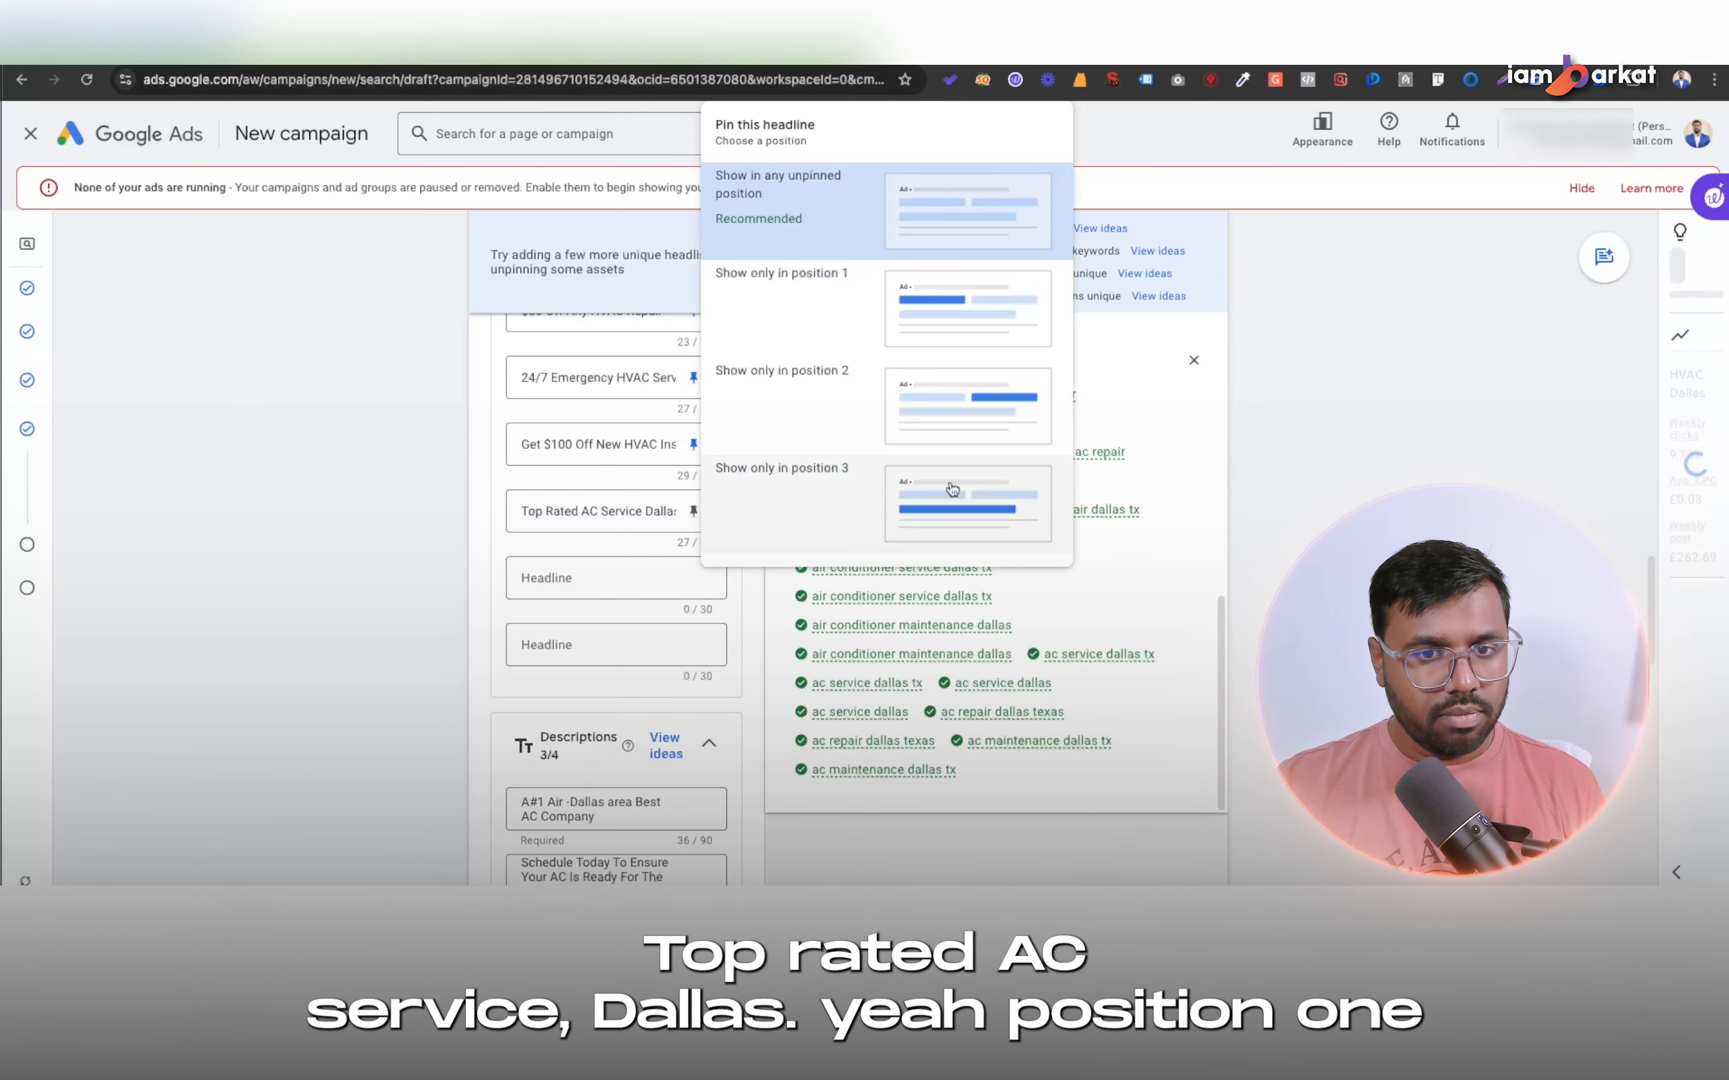
pyautogui.click(771, 270)
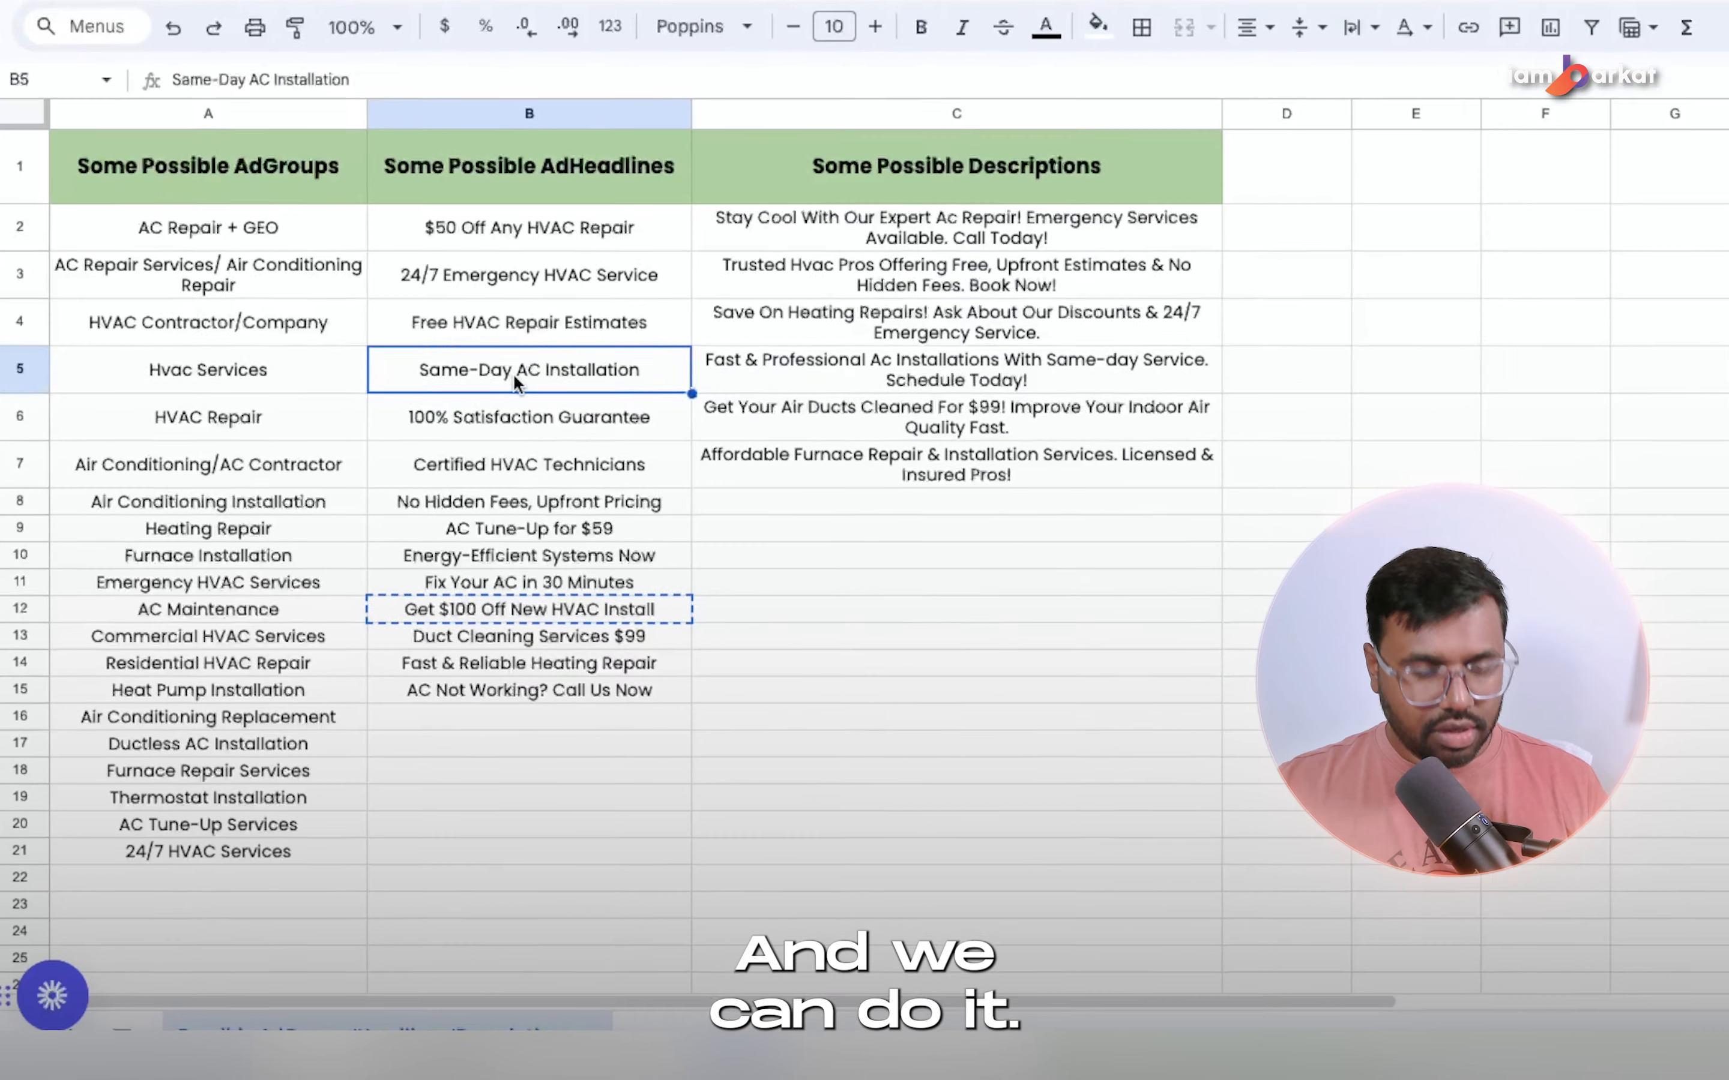
# Add "Same-Day AC Installation" from the spreadsheet as the fourteenth headline and pin it to position 2.
pyautogui.hotkey('ctrl', 'c')
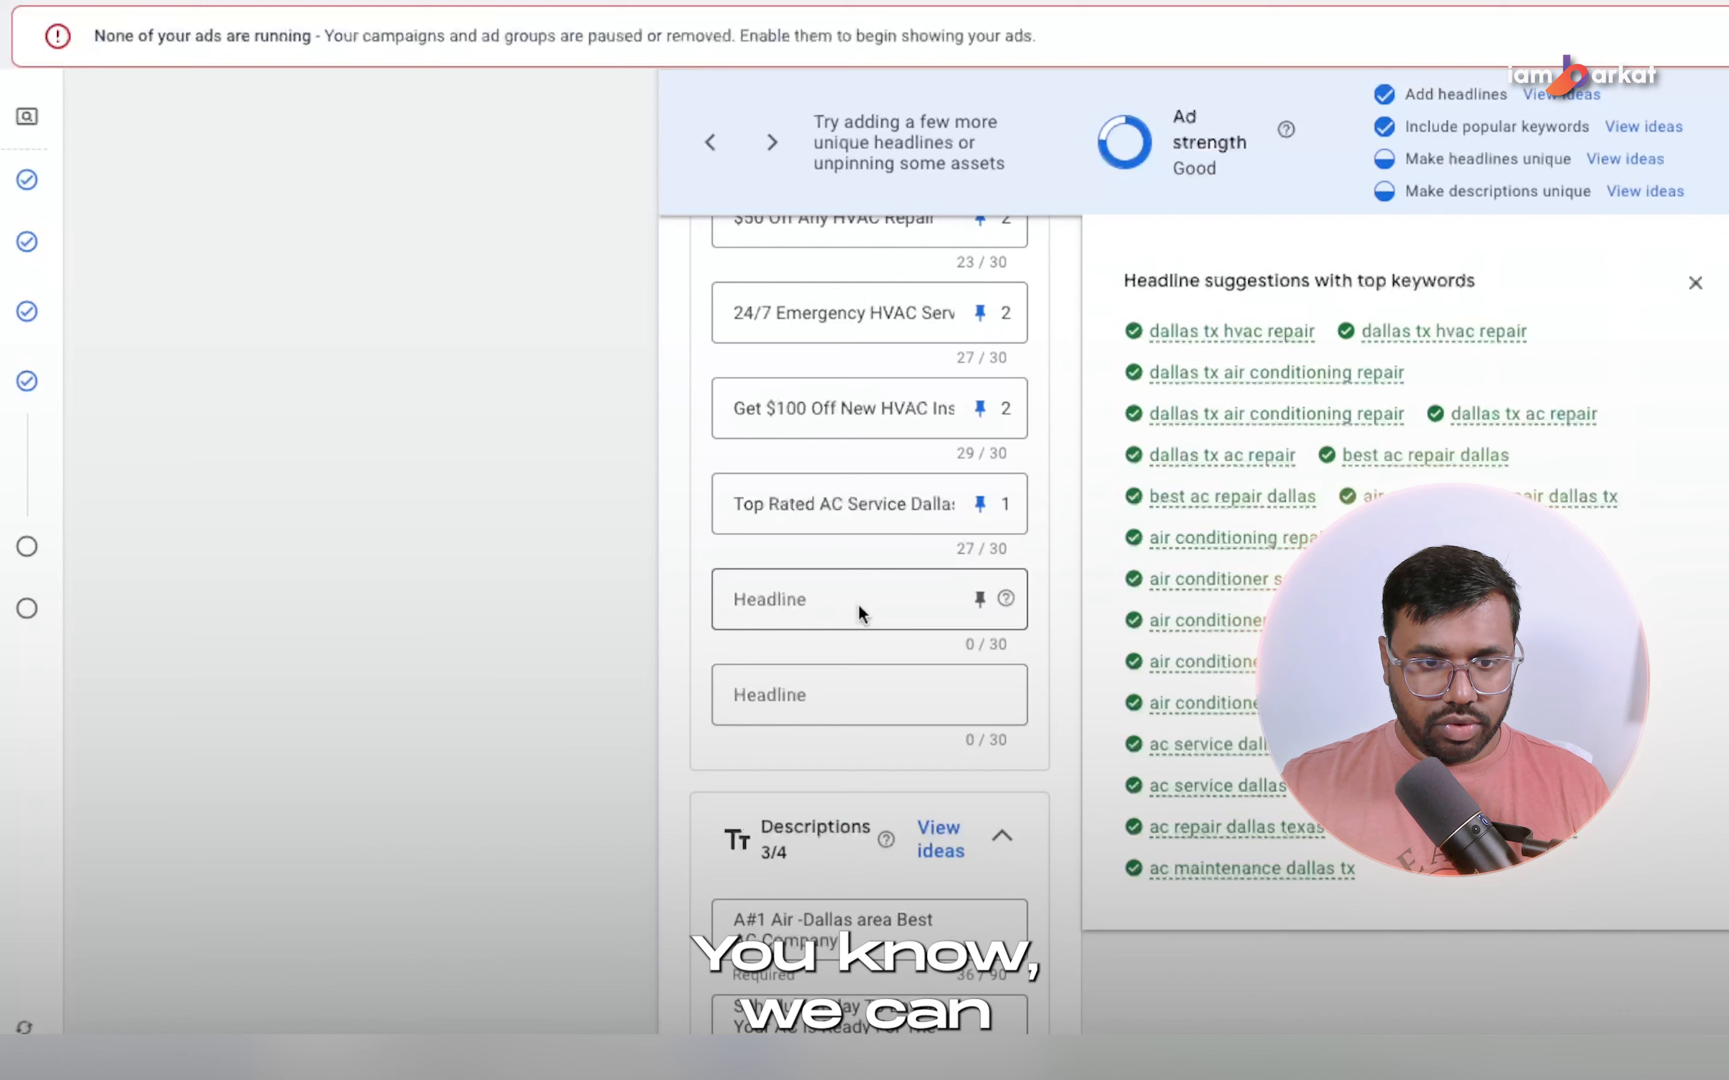
pyautogui.click(858, 603)
pyautogui.hotkey('ctrl', 'v')
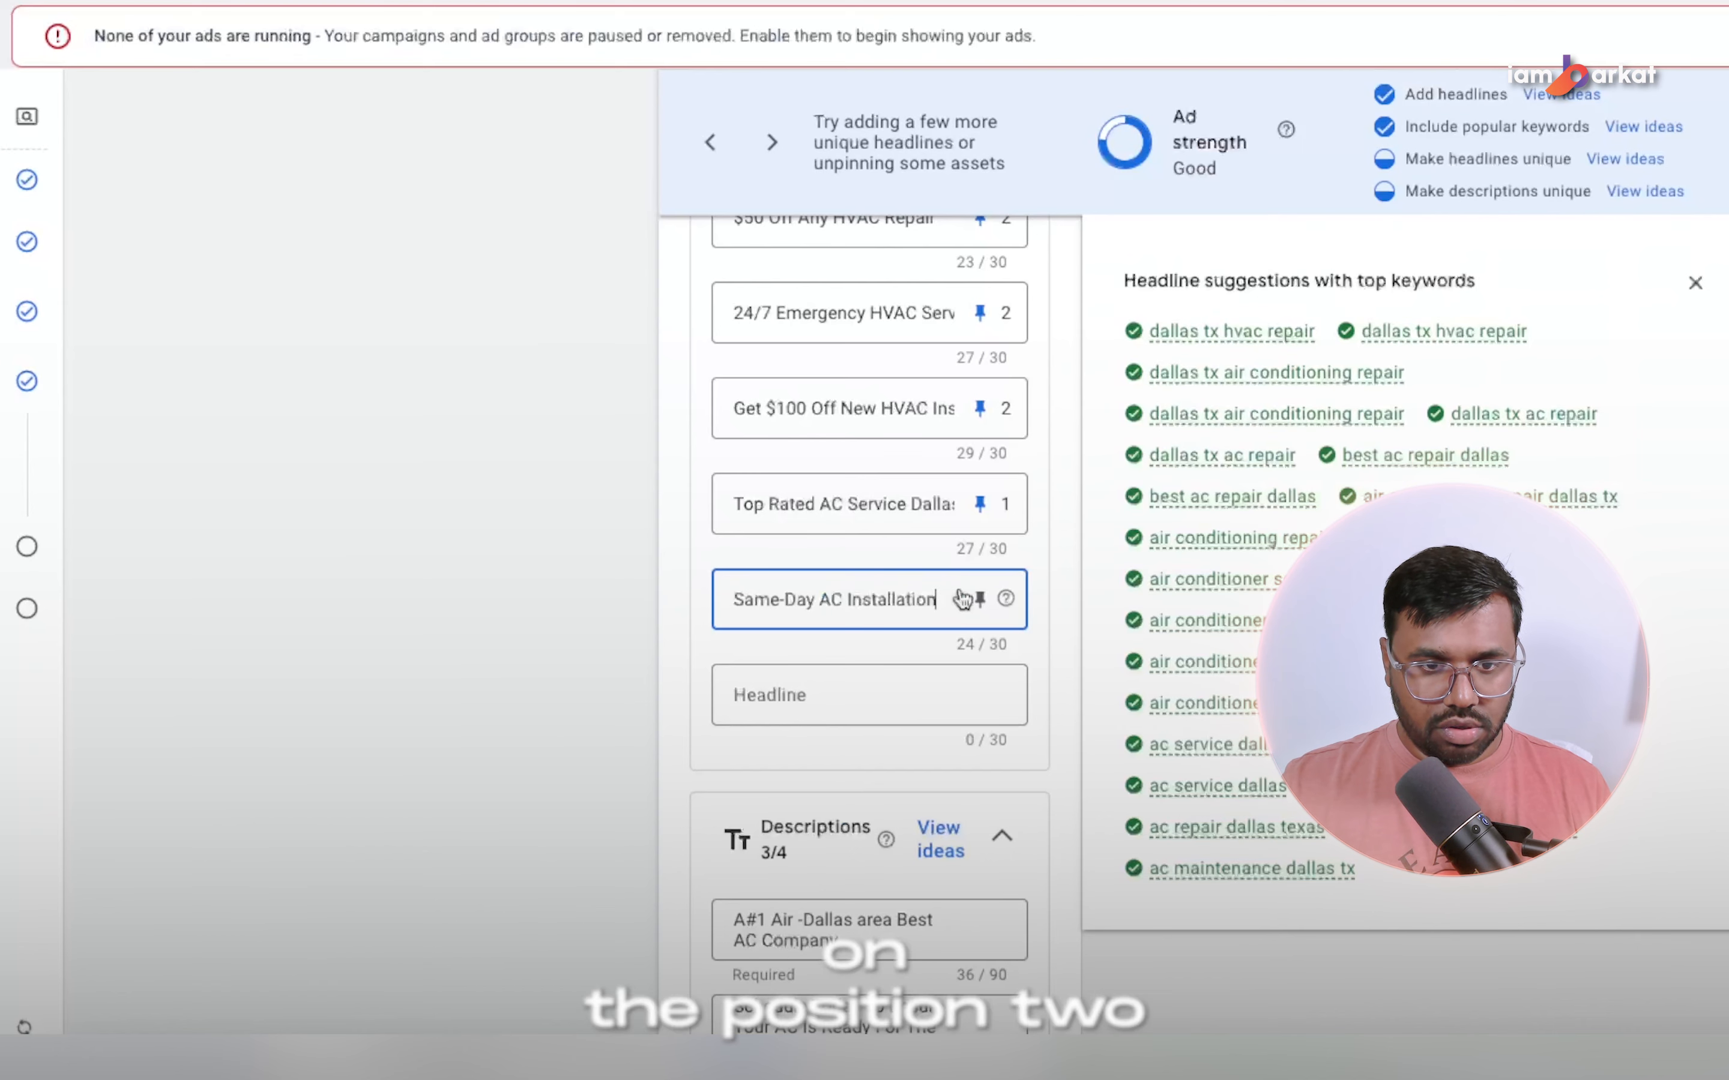
pyautogui.click(981, 599)
pyautogui.click(1316, 351)
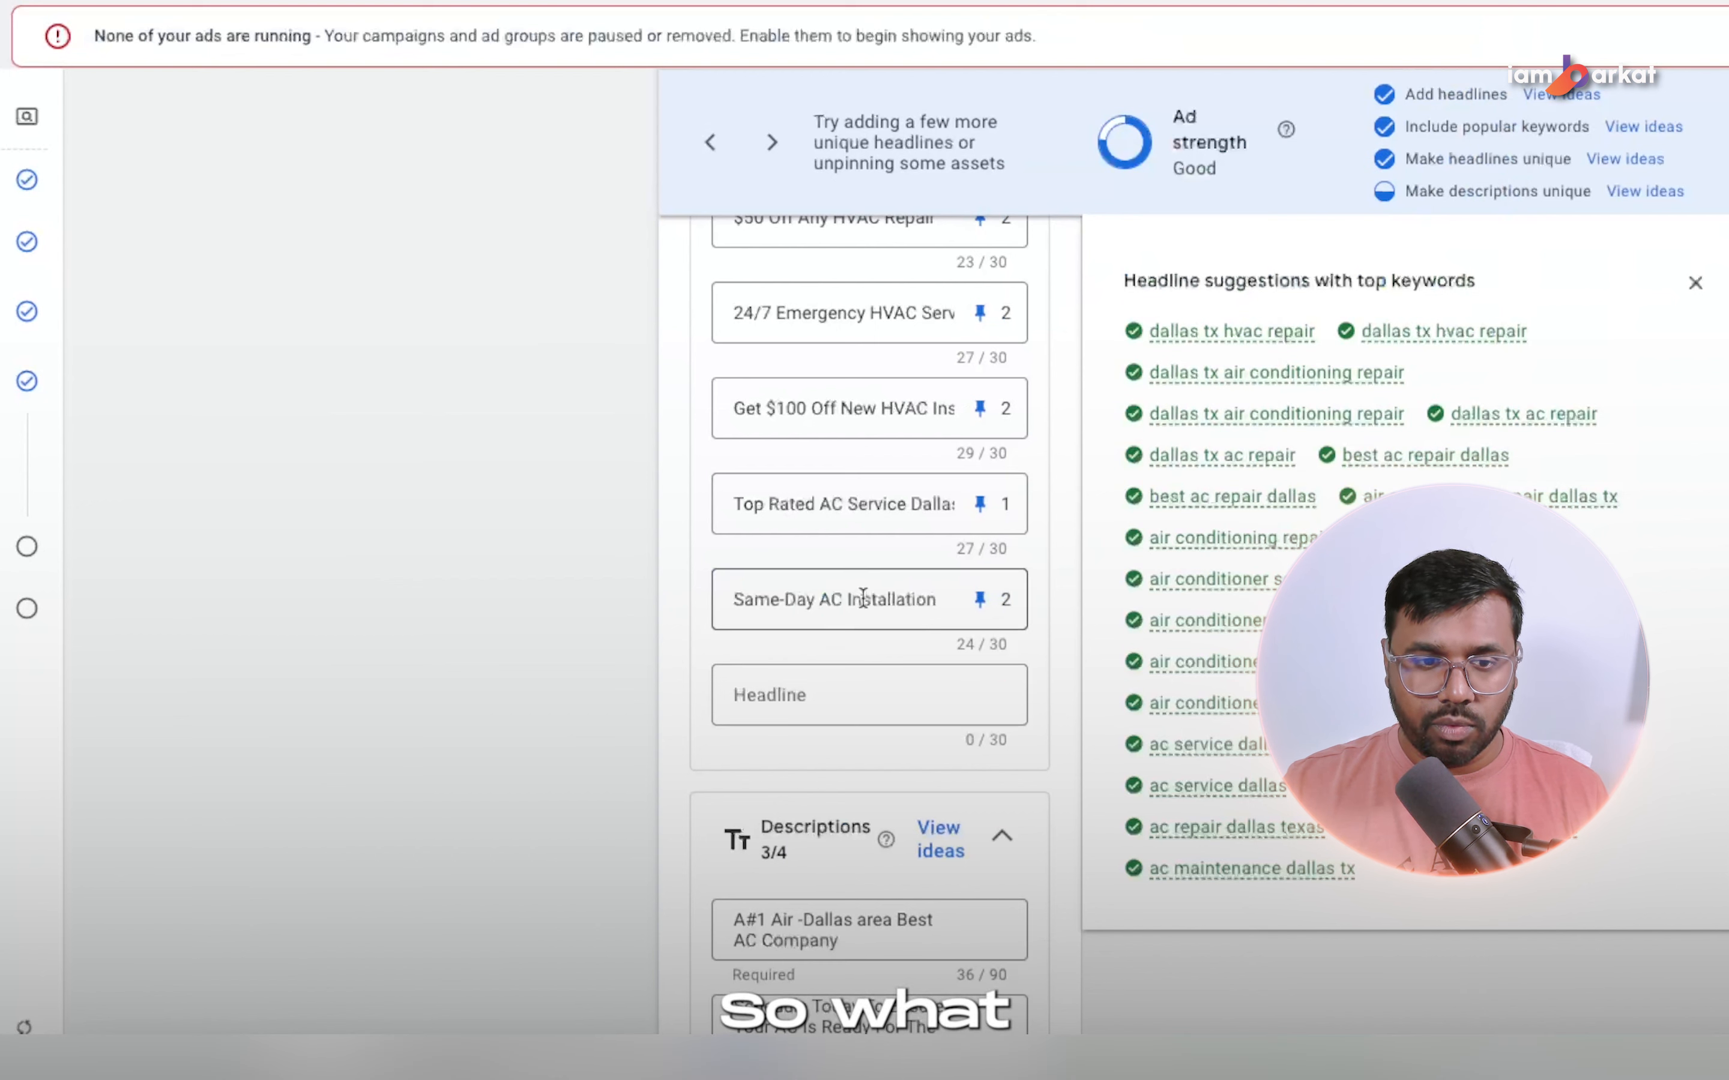
# Reword the same-day headline to "Same-Day Service Available".
pyautogui.moveTo(851, 601); pyautogui.dragTo(886, 594)
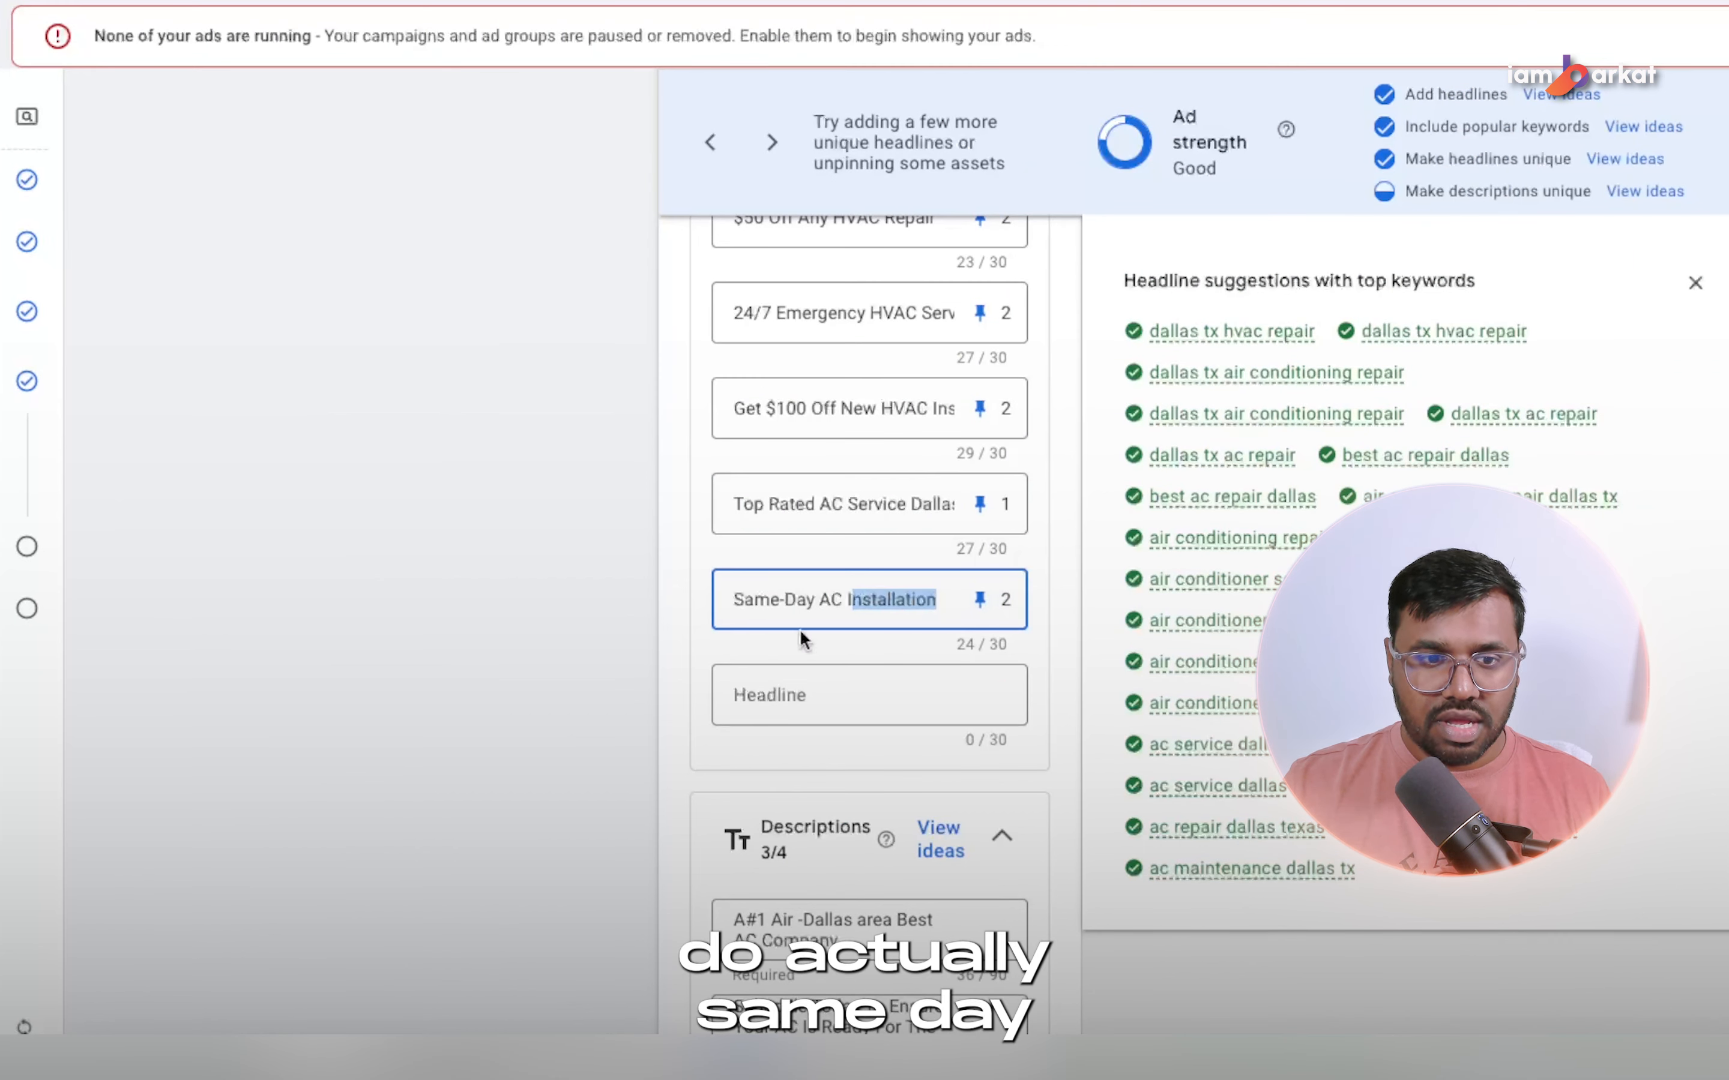
pyautogui.press('BackSpace')
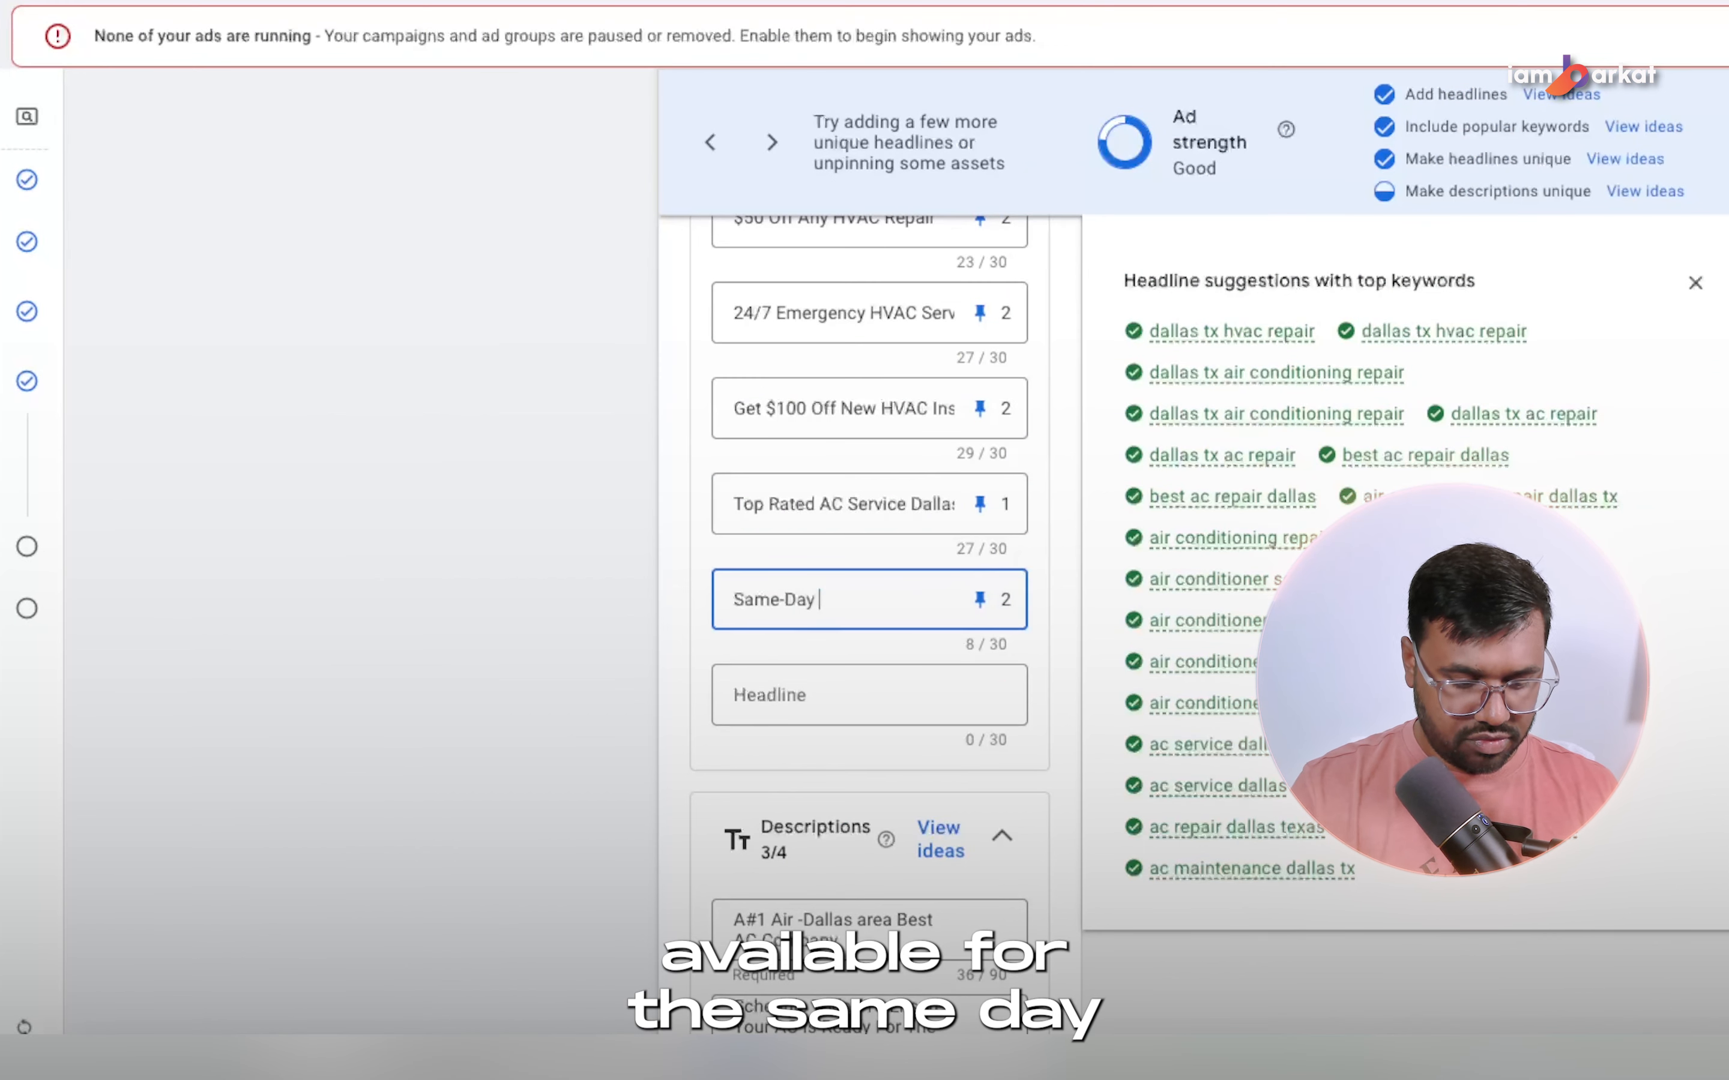
pyautogui.moveTo(1268, 578)
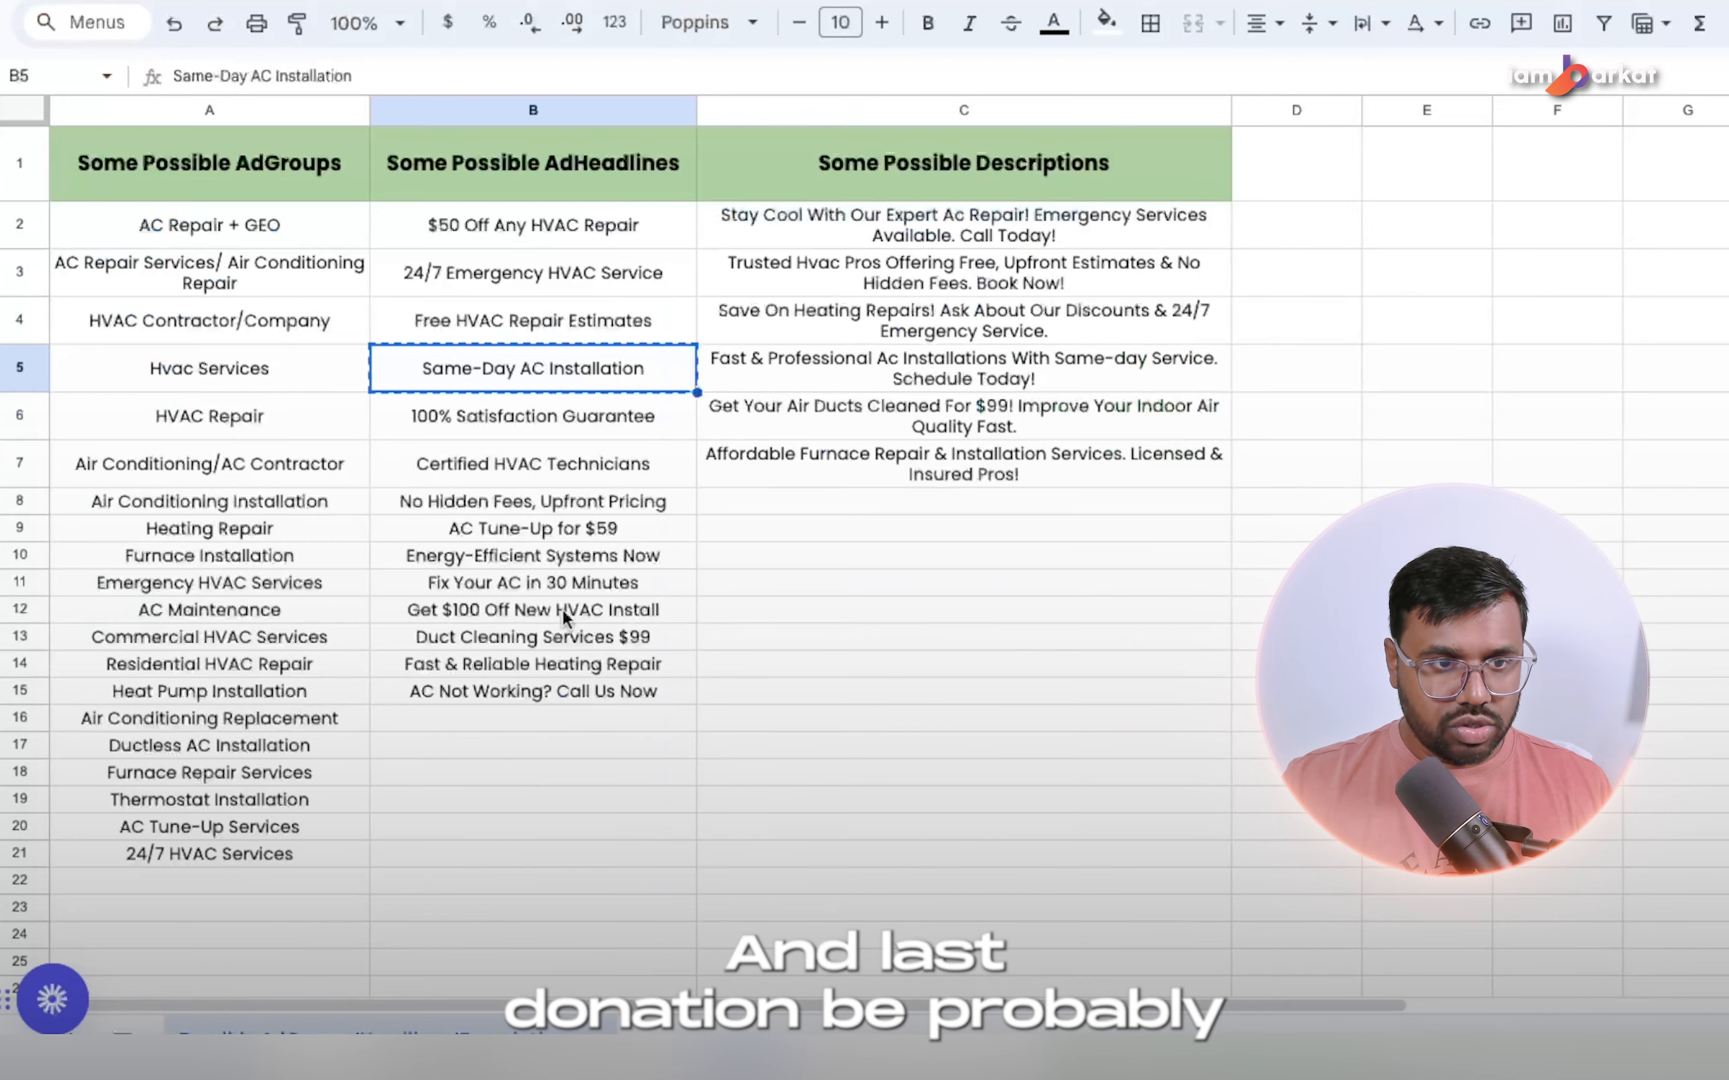
# Add "Certified HVAC Technicians" from the spreadsheet as the fifteenth headline and pin it to position 2.
pyautogui.click(884, 738)
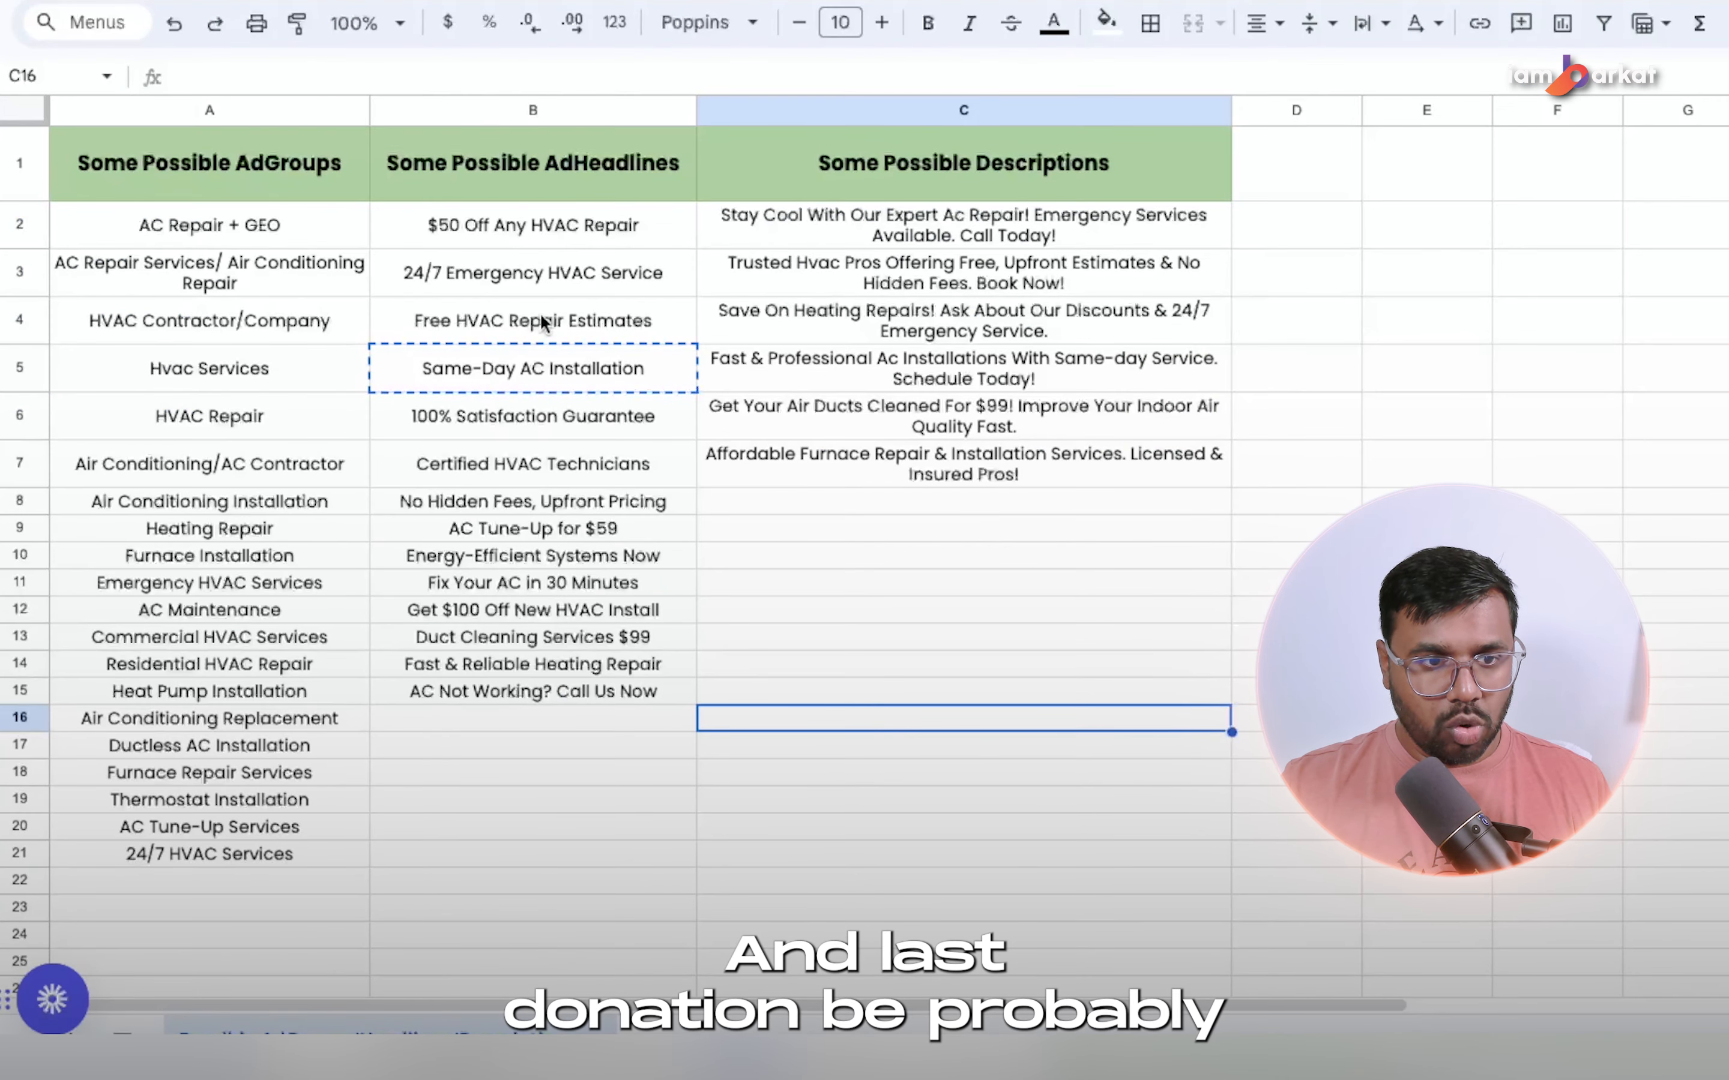
pyautogui.click(572, 643)
pyautogui.hotkey('ctrl', 'c')
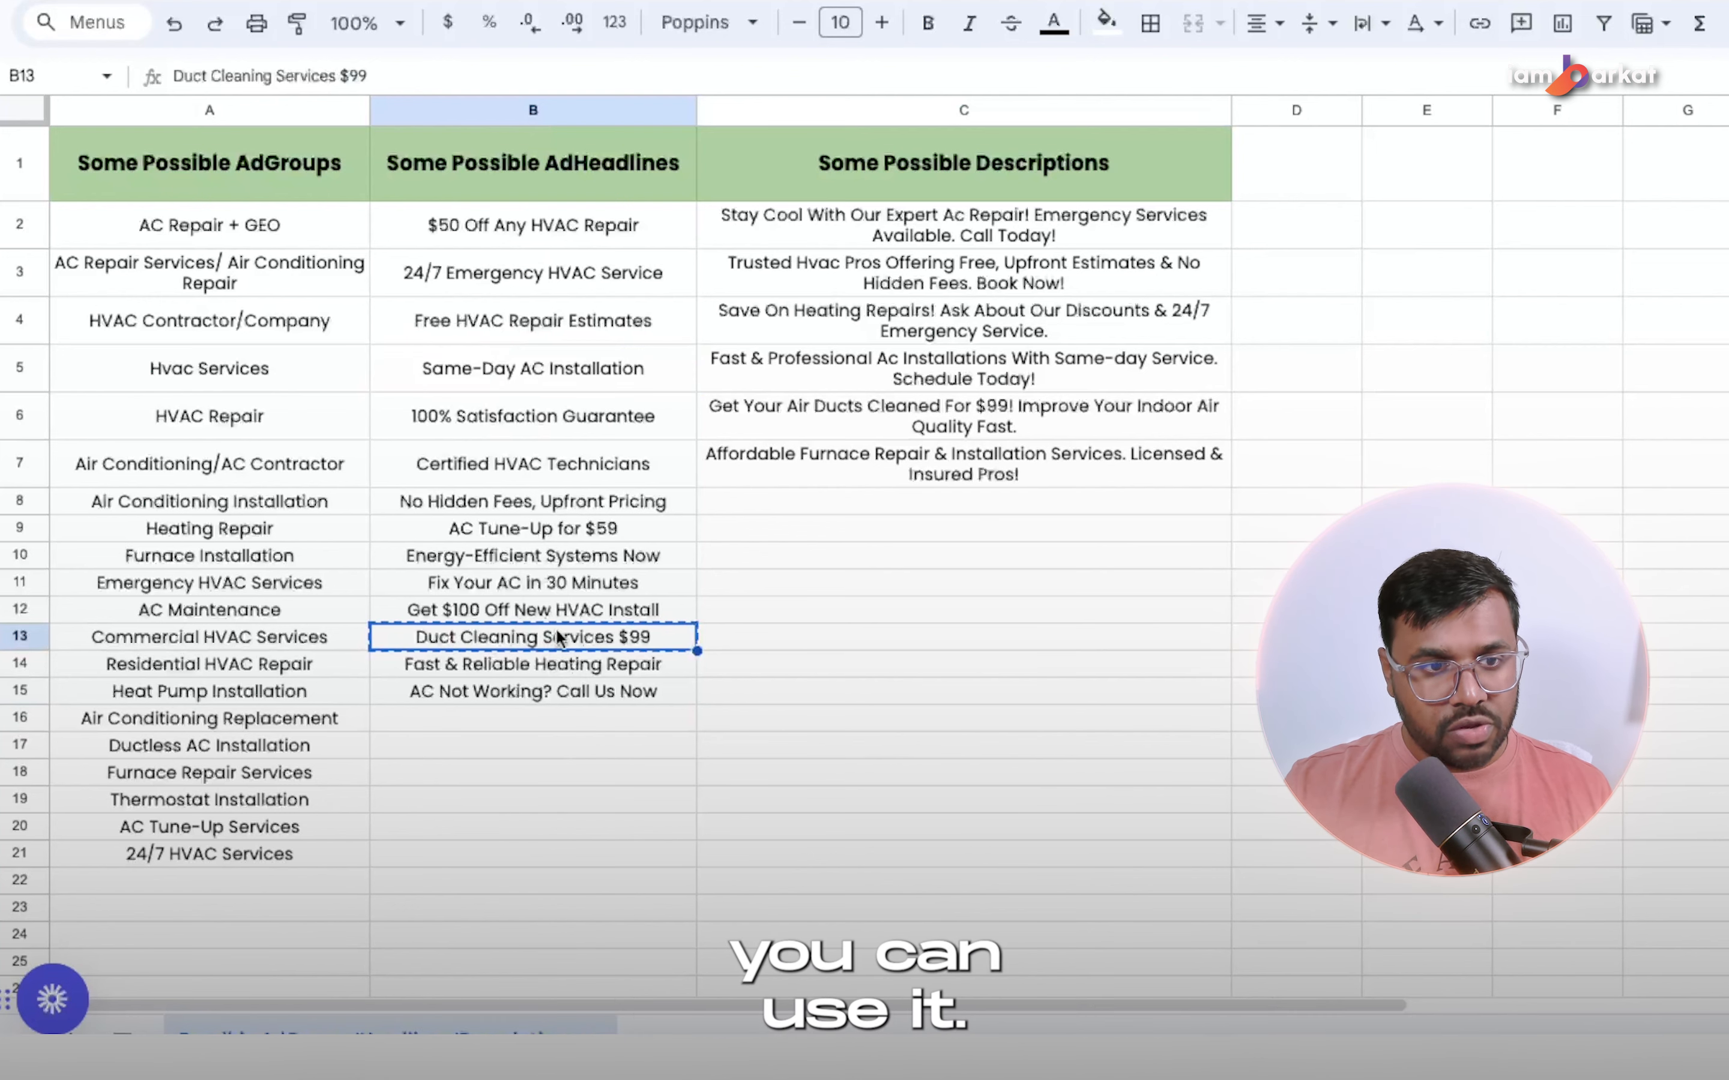
pyautogui.click(474, 461)
pyautogui.hotkey('ctrl', 'c')
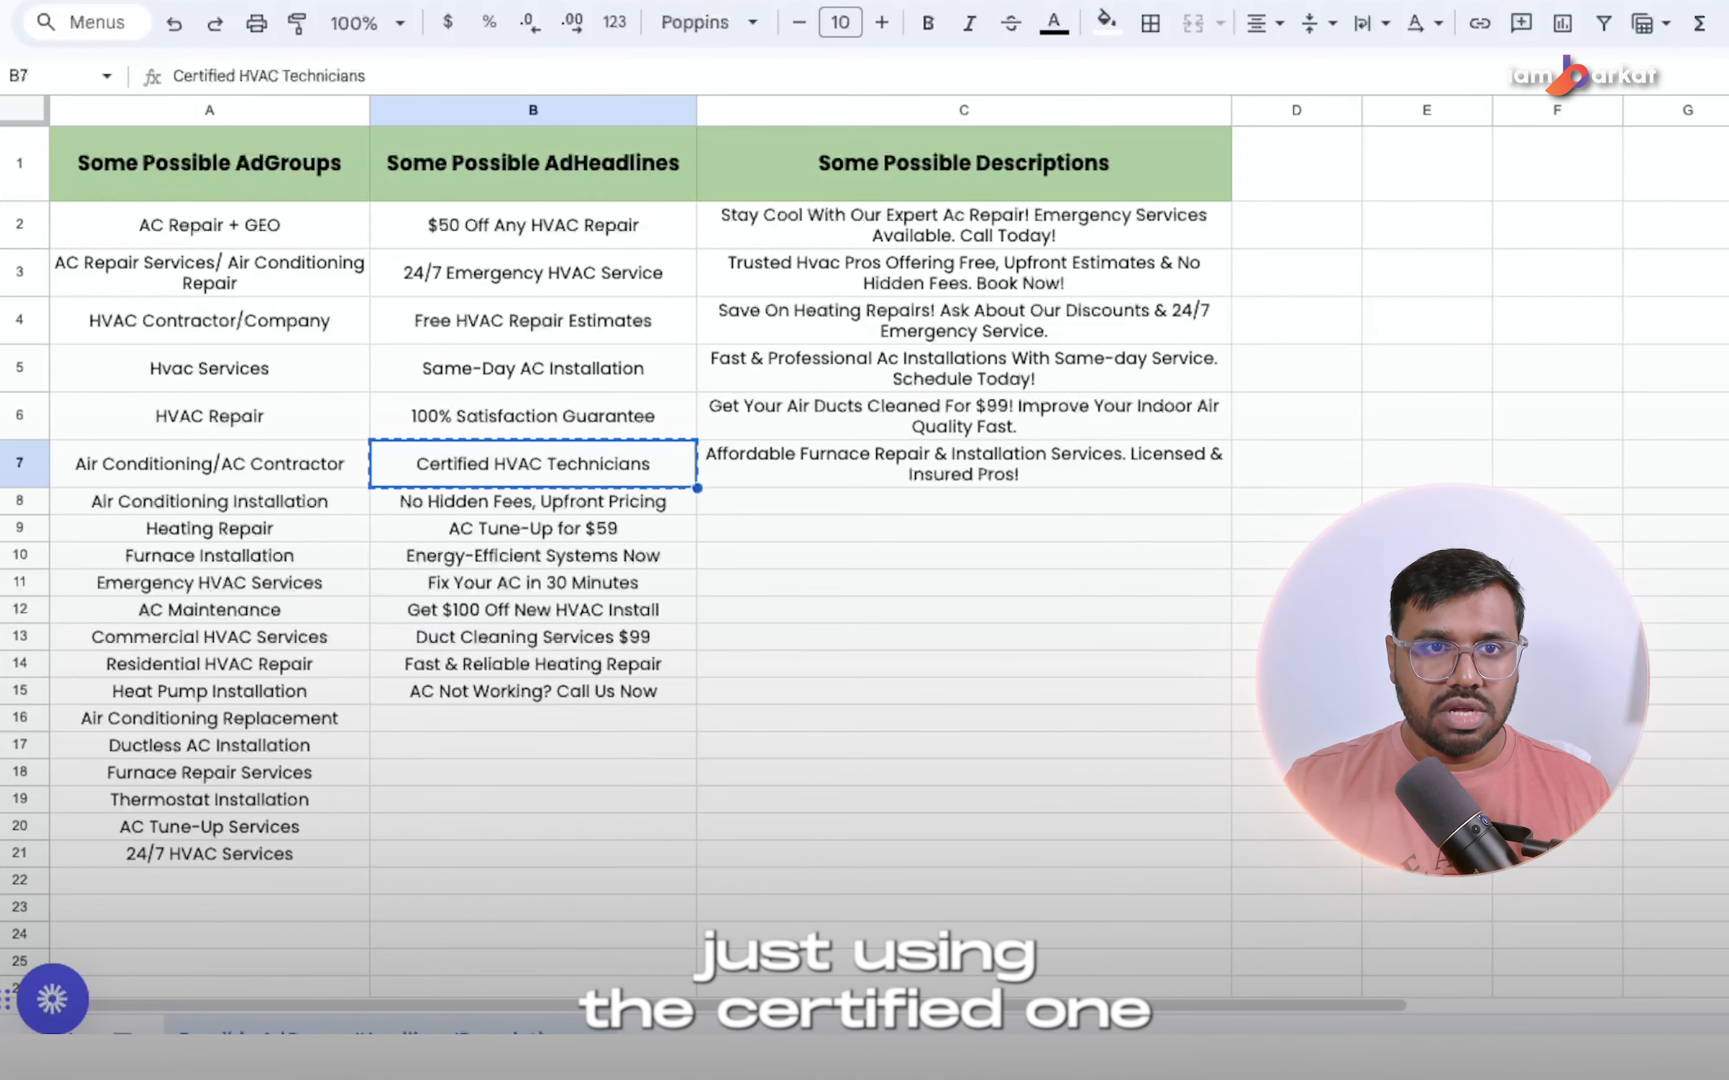
pyautogui.click(747, 1)
pyautogui.click(898, 702)
pyautogui.hotkey('ctrl', 'v')
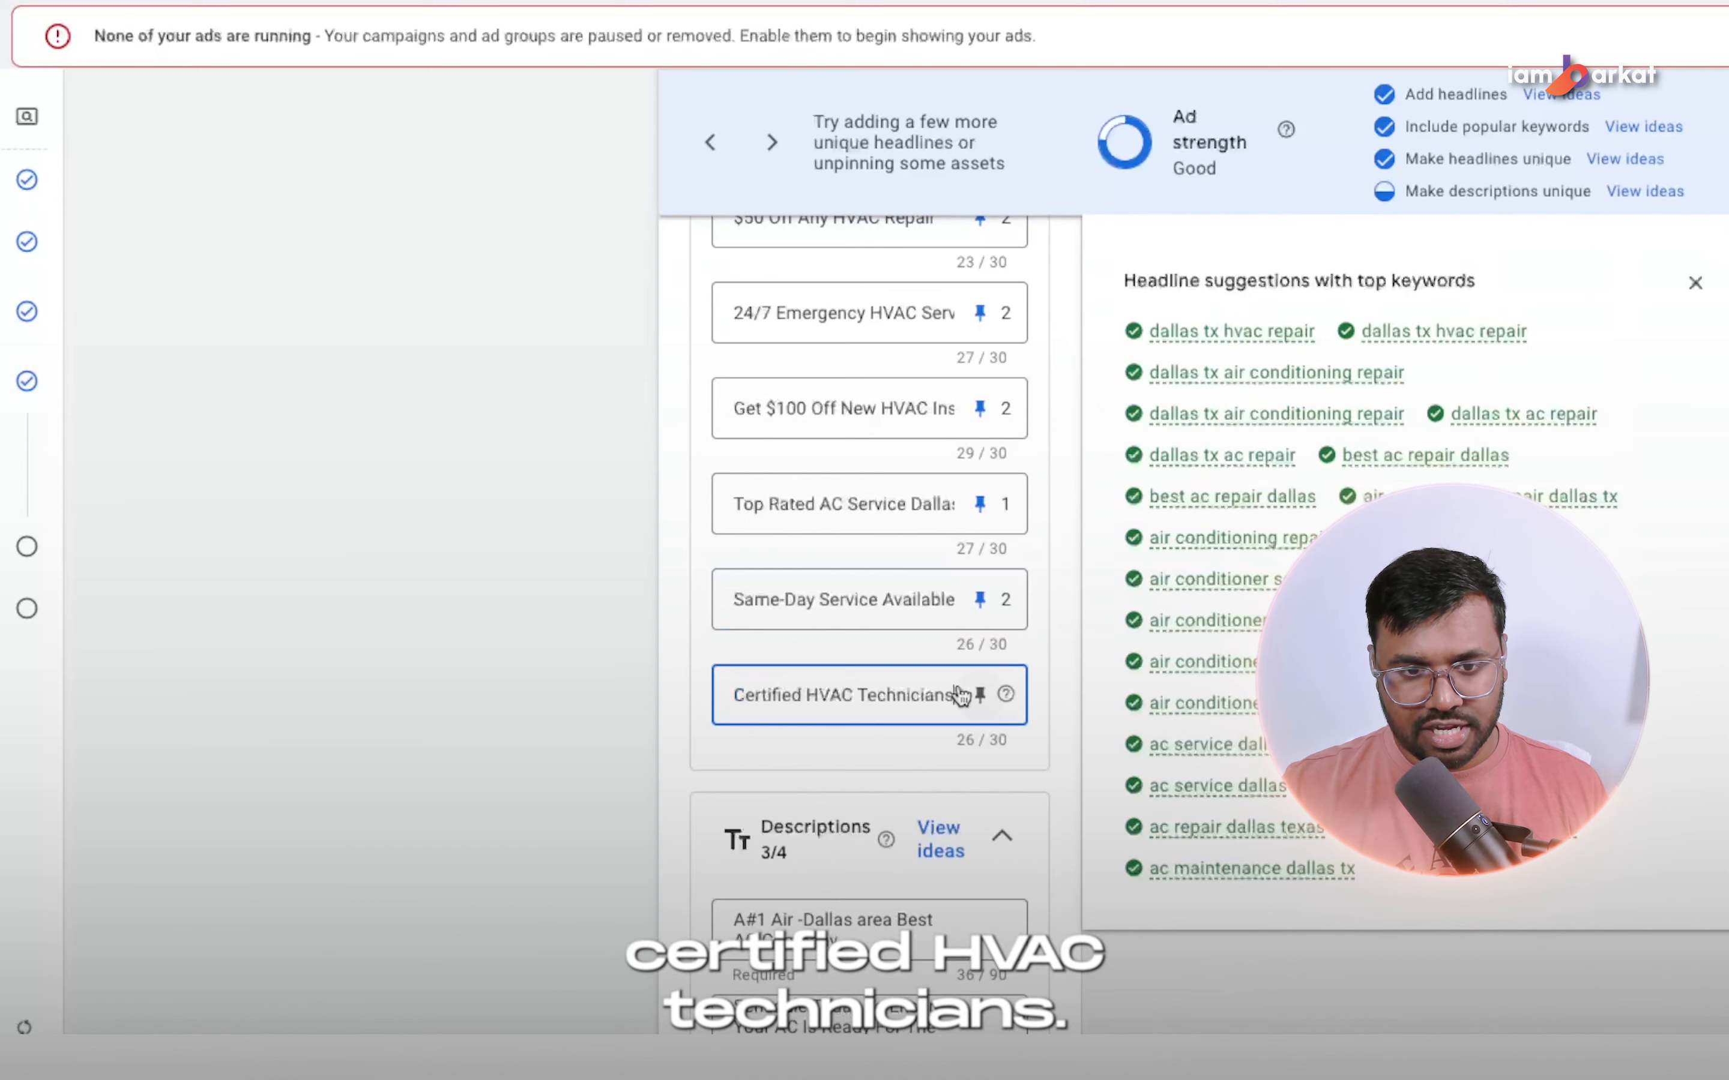
pyautogui.click(980, 694)
pyautogui.click(1390, 437)
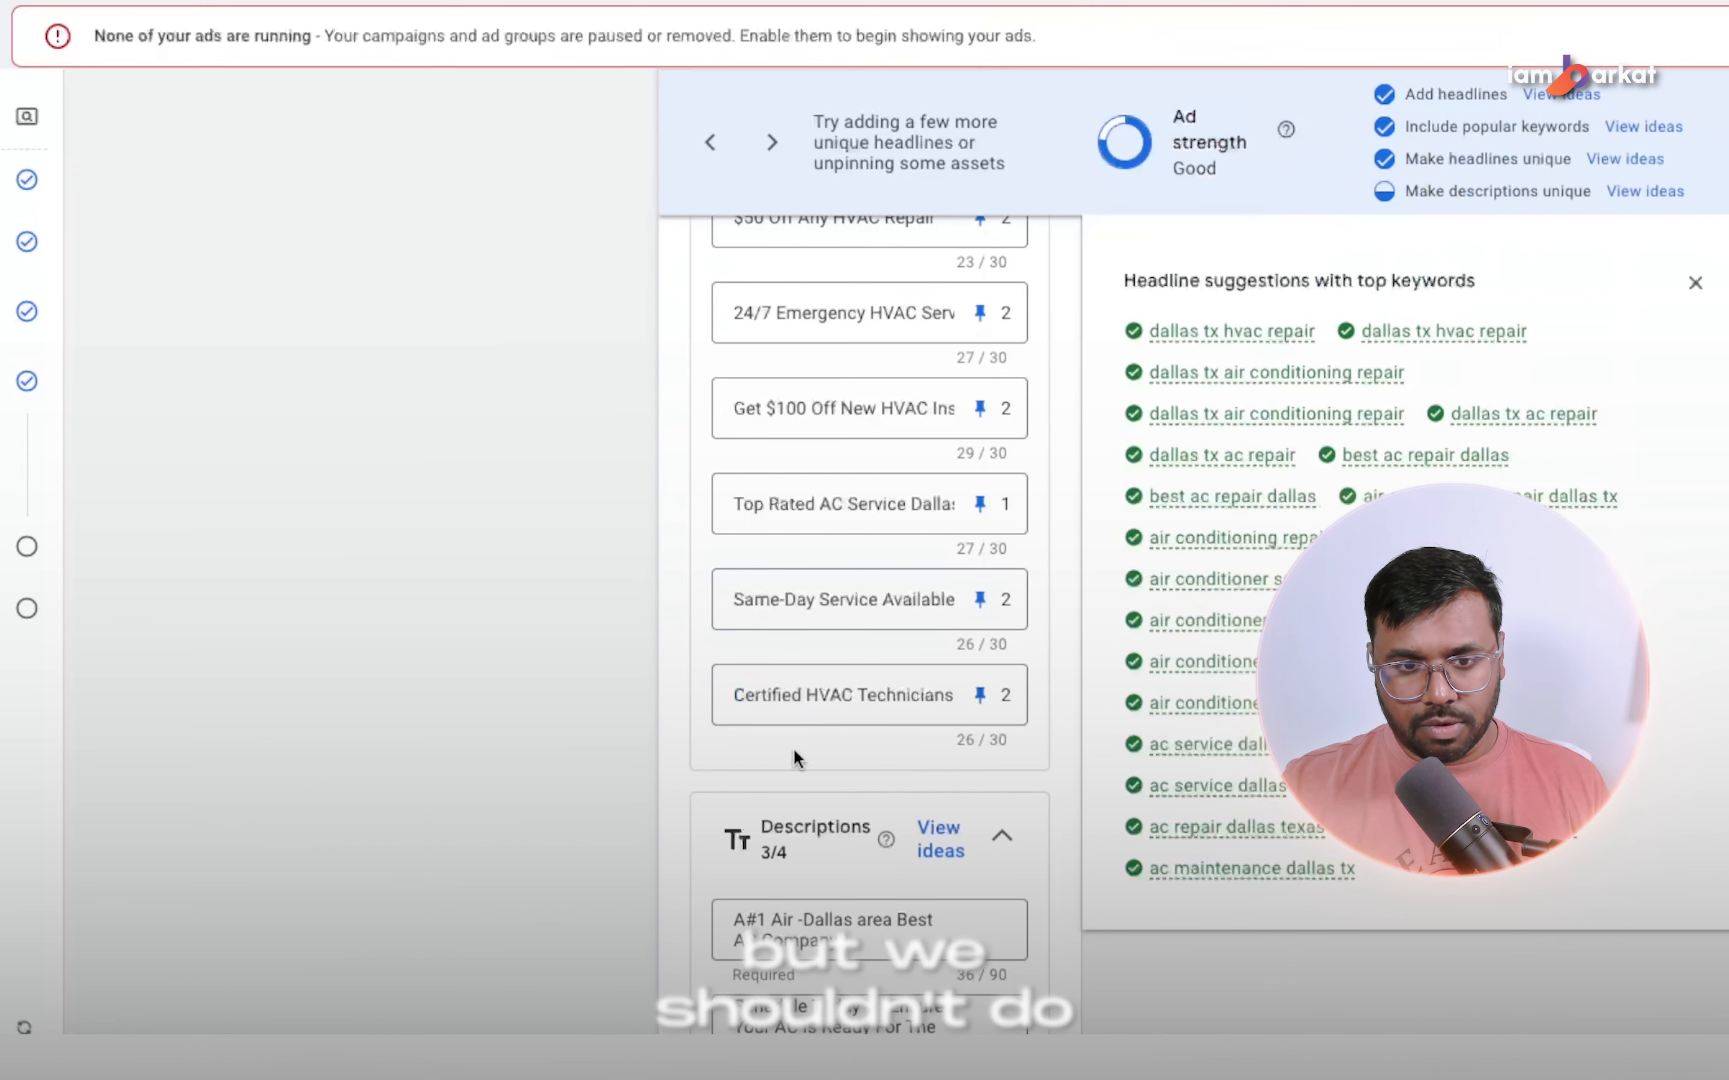
# Replace the first description with the spreadsheet's "Stay Cool With Our Expert Ac Repair! Emergency Services Available. Call Today!" and pin it to position 1.
pyautogui.scroll(-1, 502, 762)
pyautogui.scroll(-1, 924, 410)
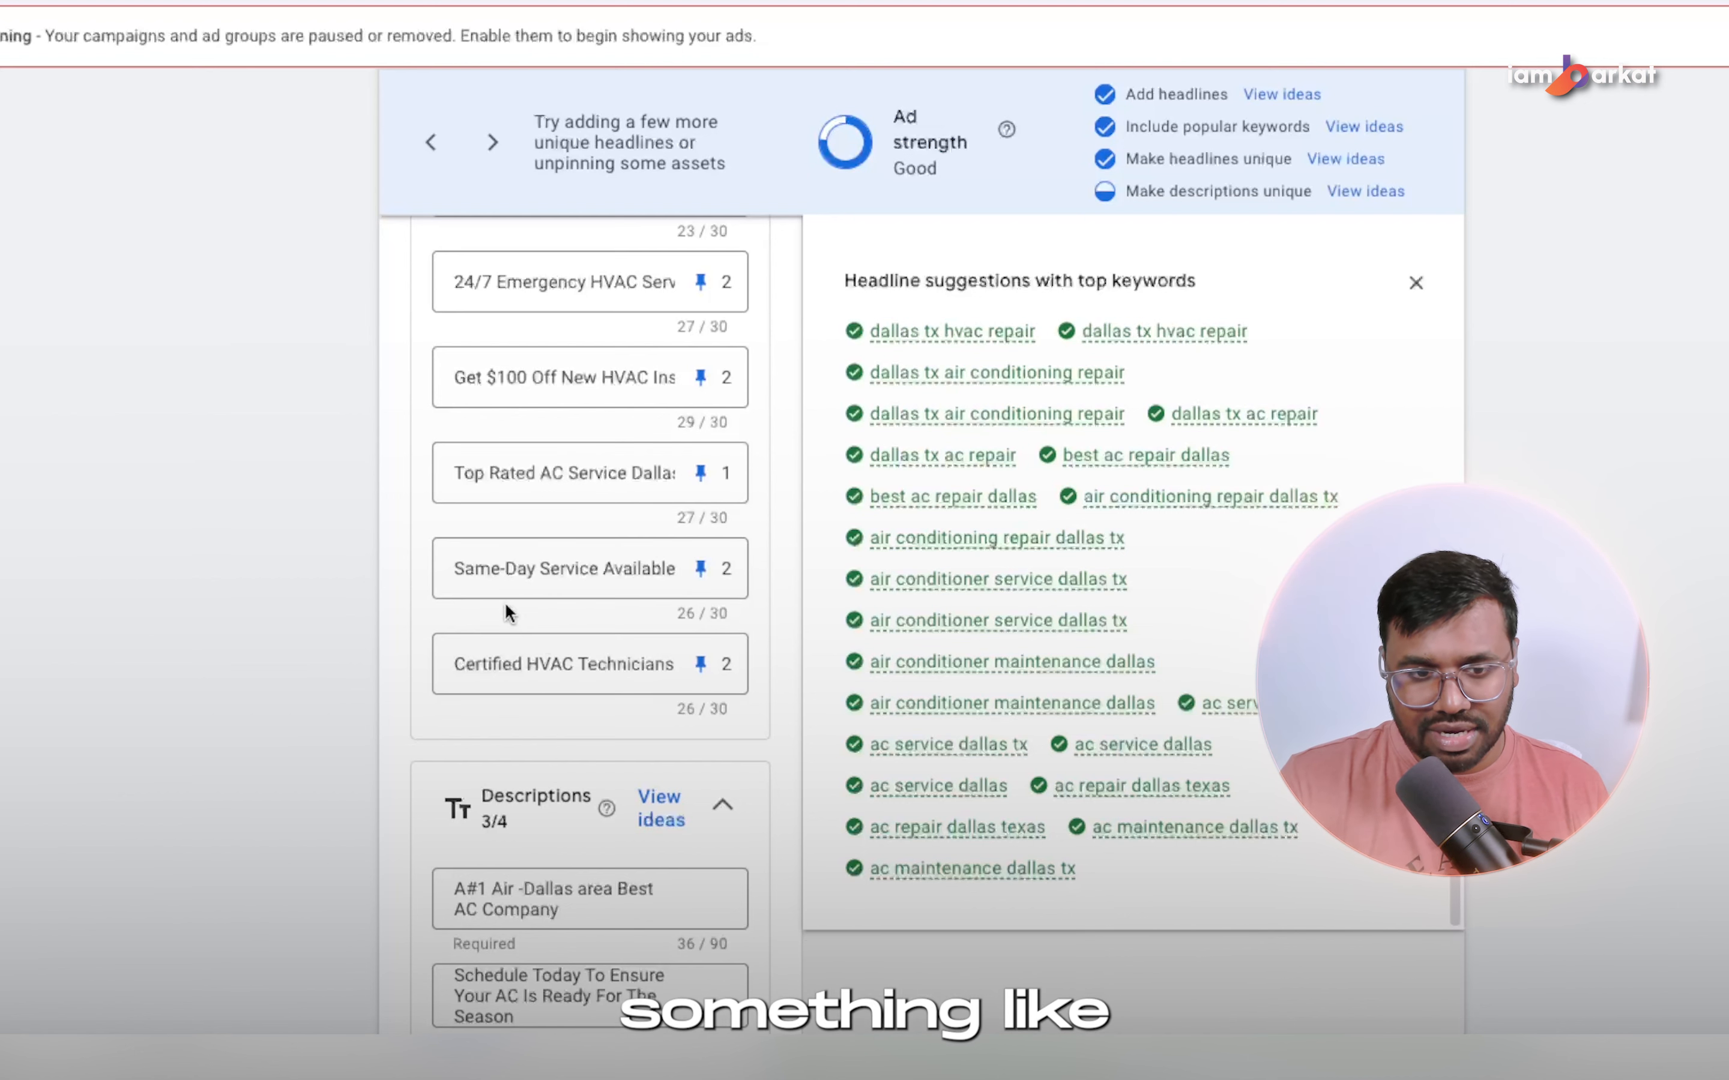
pyautogui.scroll(-3, 503, 600)
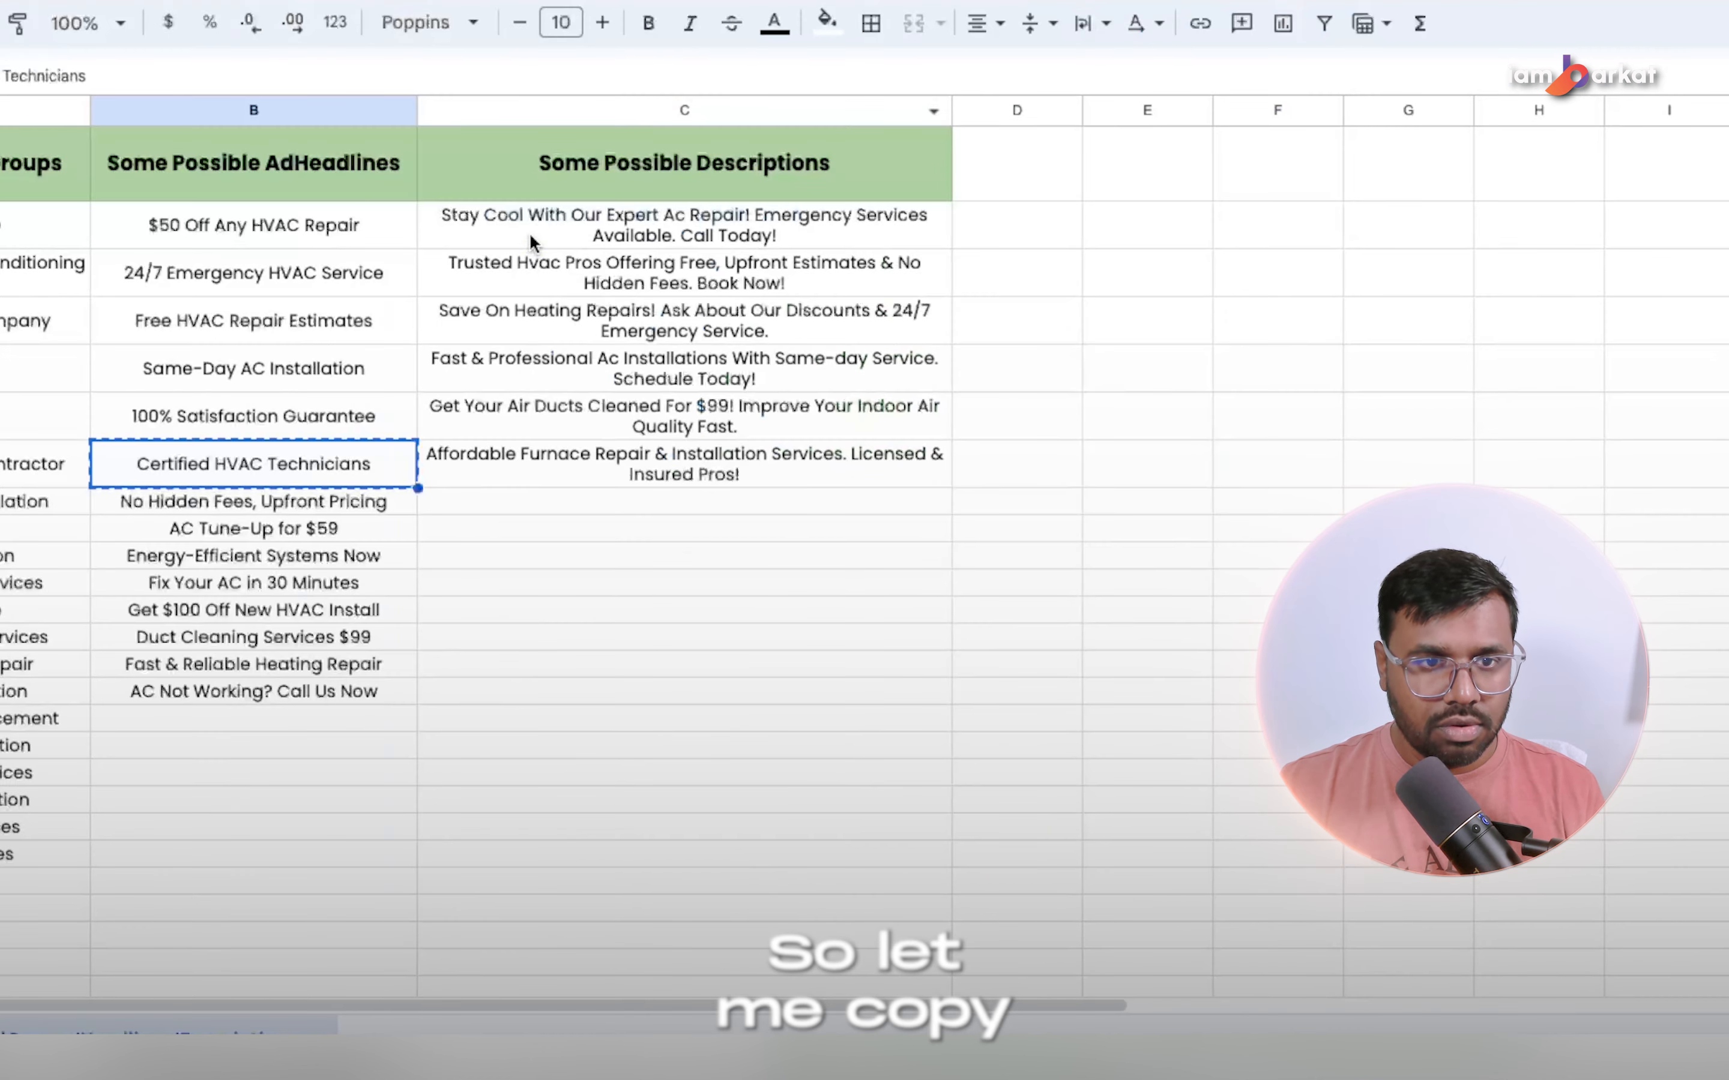
pyautogui.click(529, 232)
pyautogui.hotkey('ctrl', 'c')
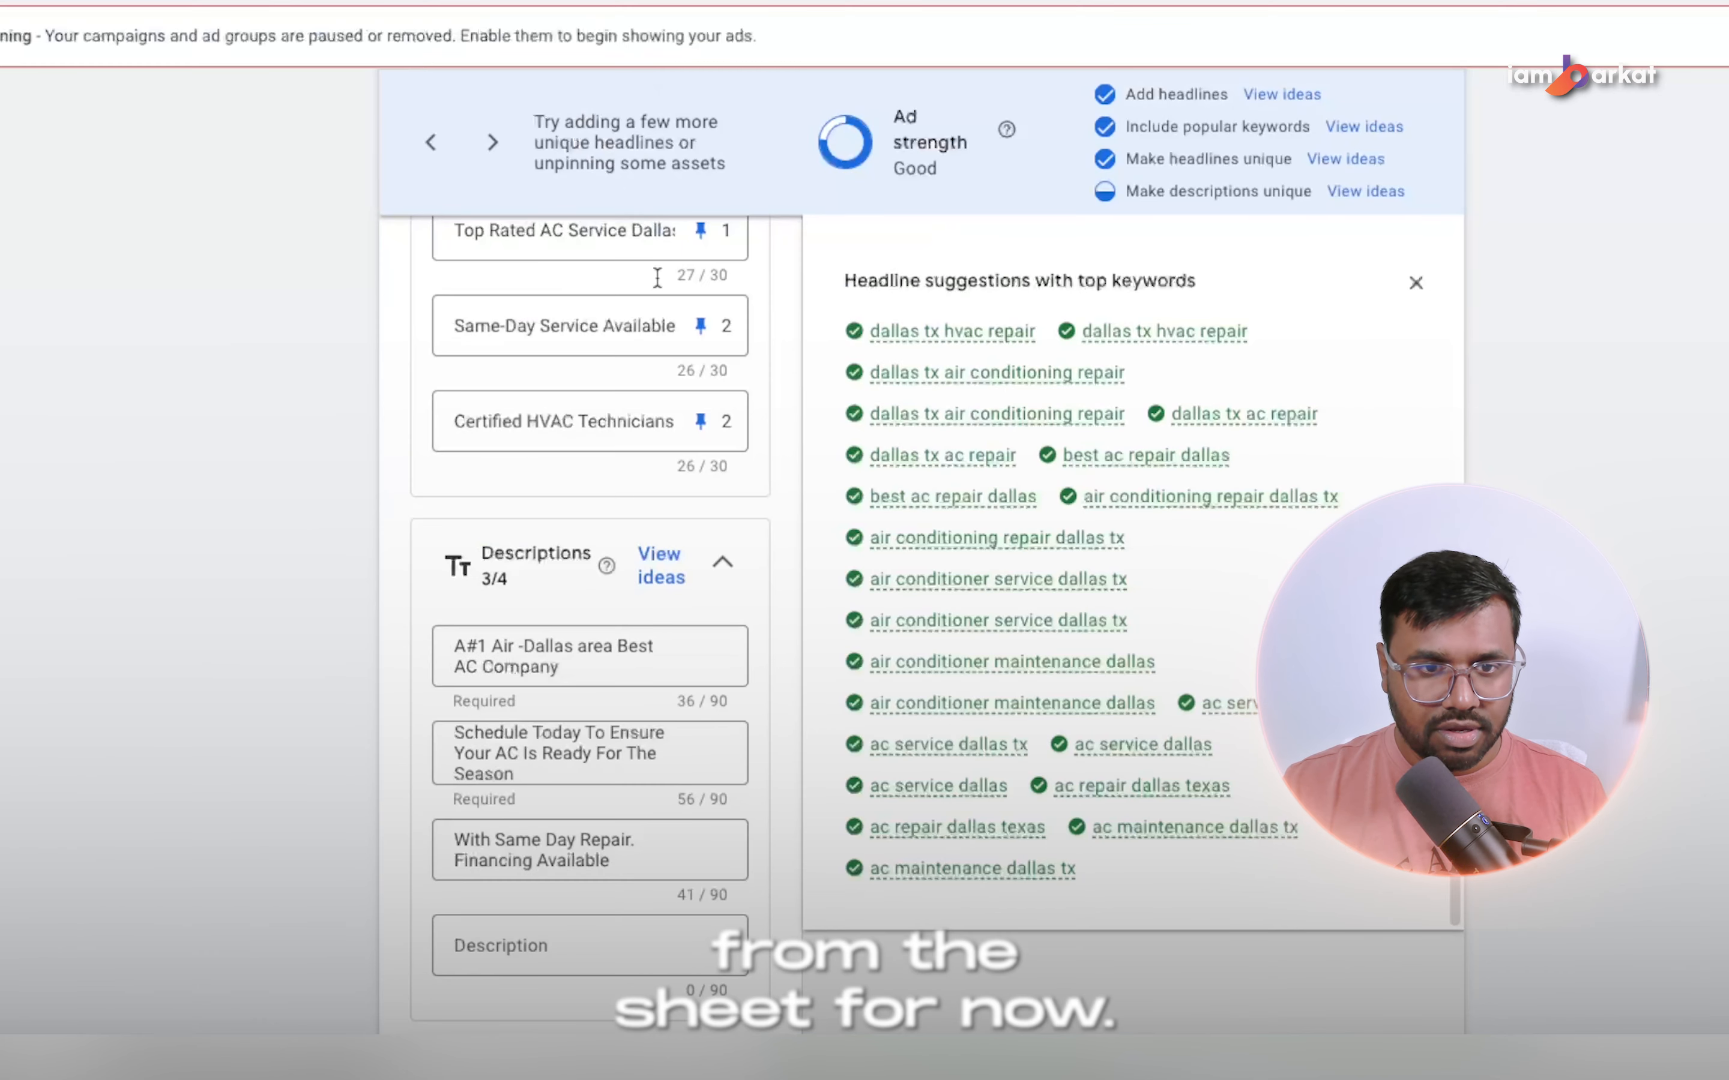
pyautogui.click(703, 684)
pyautogui.hotkey('ctrl', 'a')
pyautogui.hotkey('ctrl', 'v')
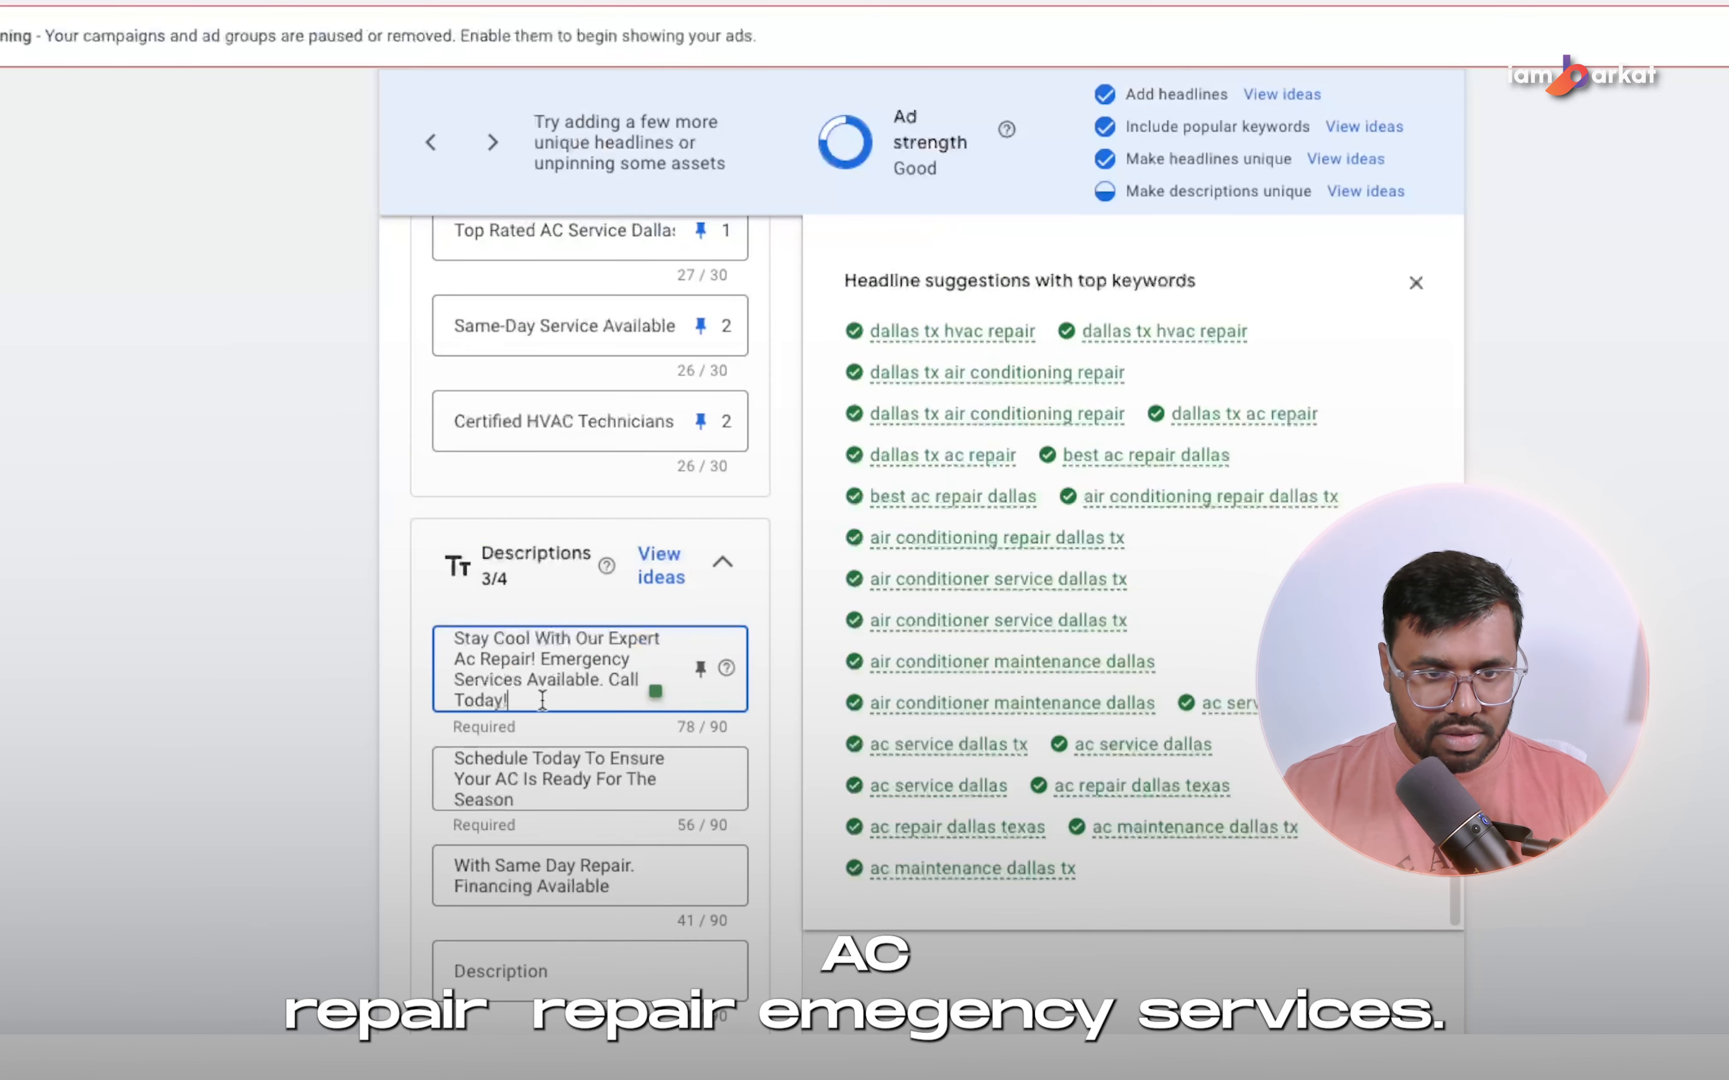
pyautogui.click(699, 669)
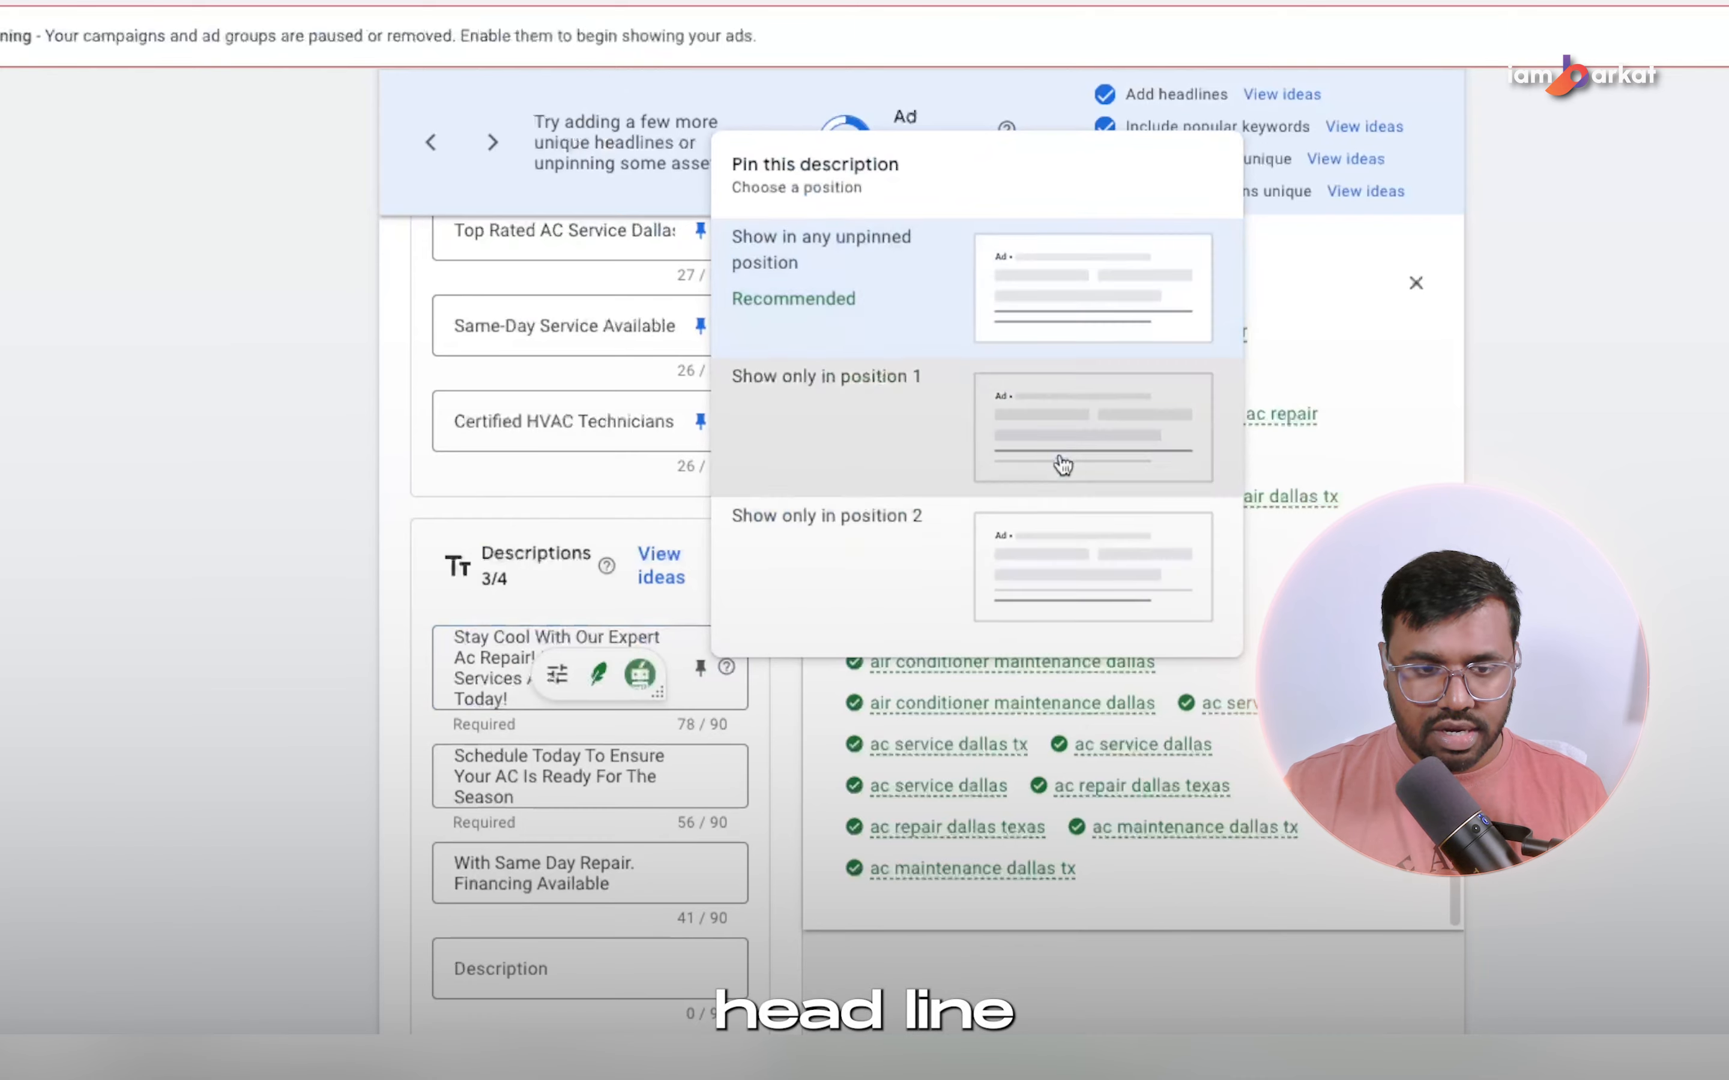
pyautogui.click(1060, 467)
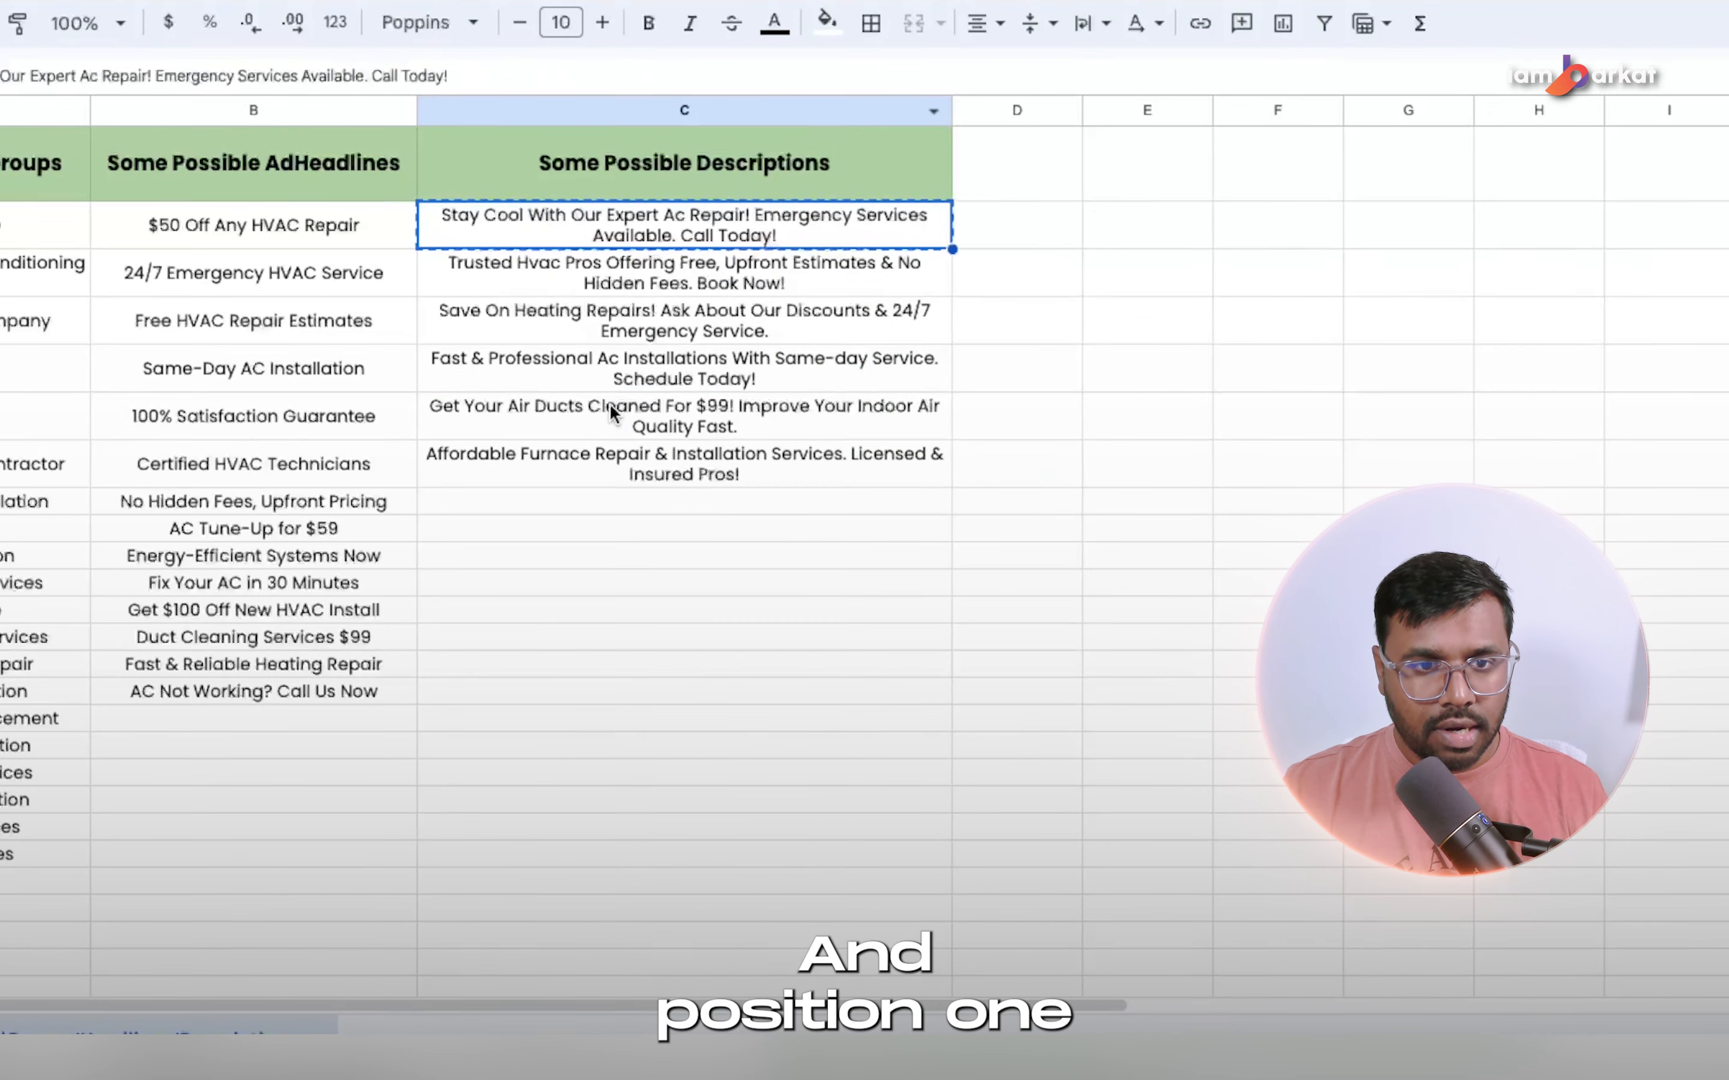
# Replace the second description with the spreadsheet's "Trusted Hvac Pros Offering Free, Upfront Estimates & No Hidden Fees. Book Now!" and pin it to position 2.
pyautogui.click(690, 469)
pyautogui.hotkey('ctrl', 'c')
pyautogui.click(617, 278)
pyautogui.hotkey('ctrl', 'c')
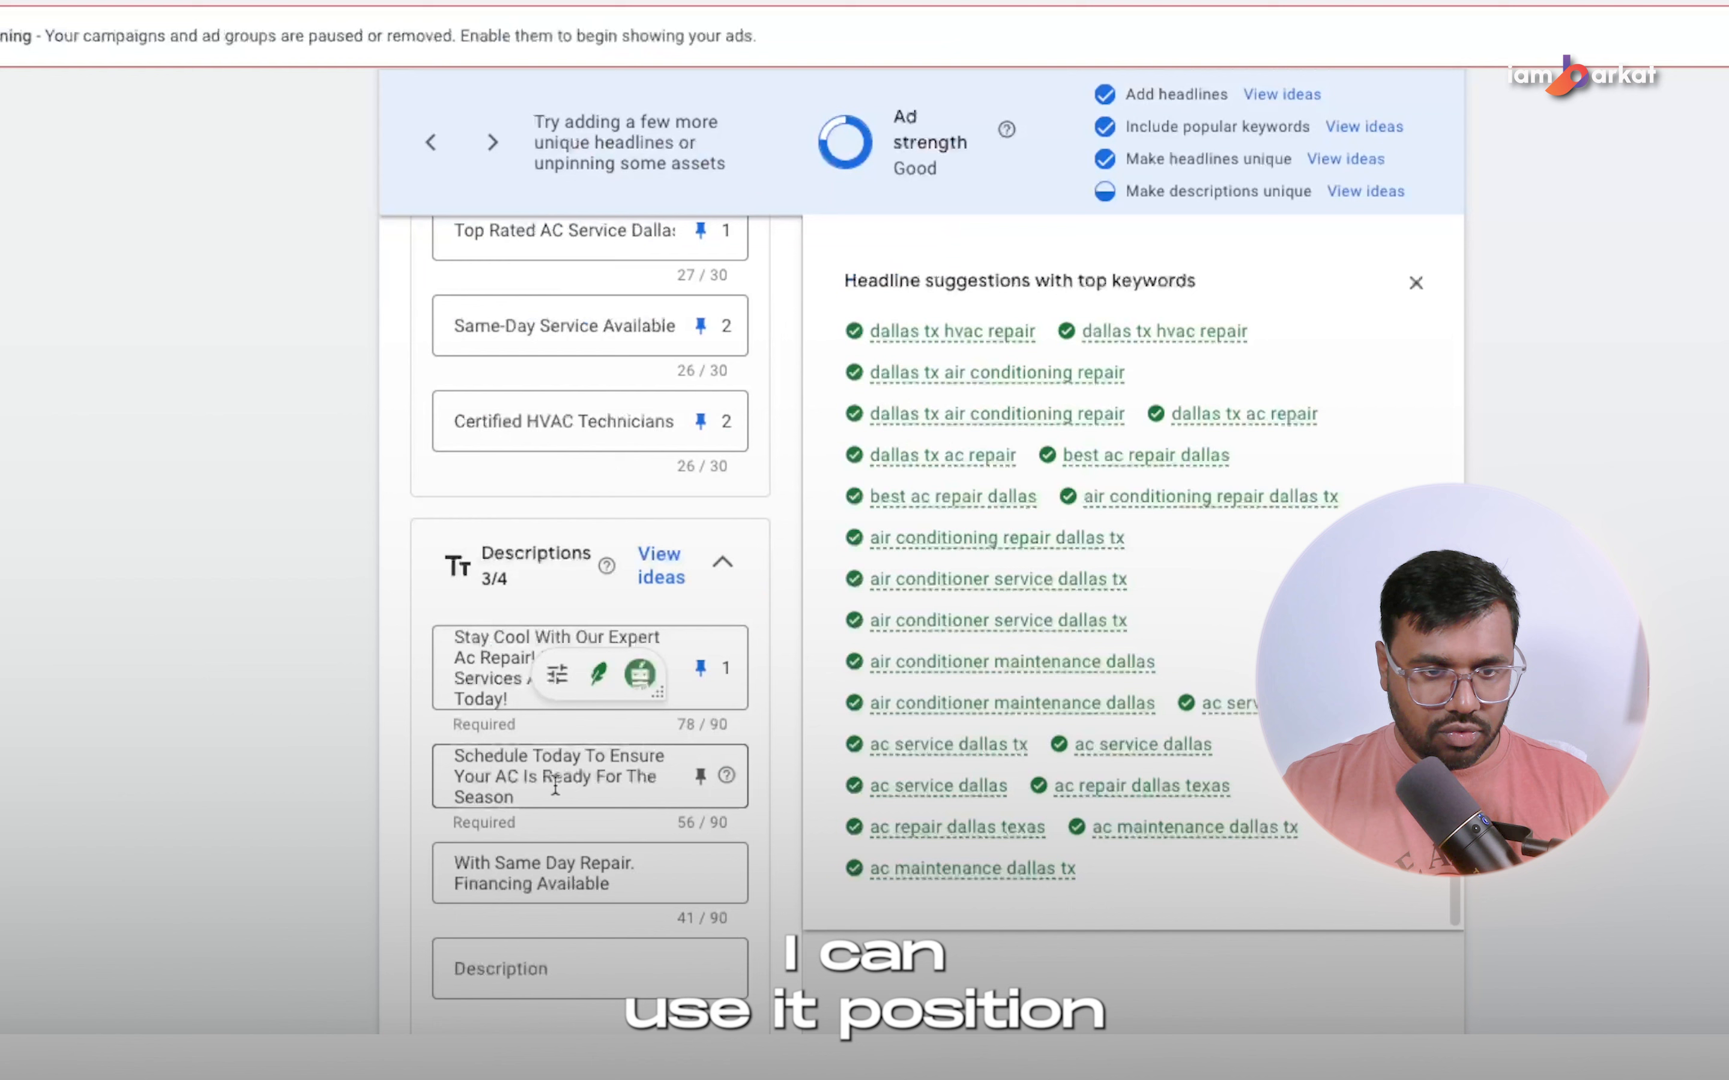
pyautogui.moveTo(556, 793); pyautogui.dragTo(388, 680)
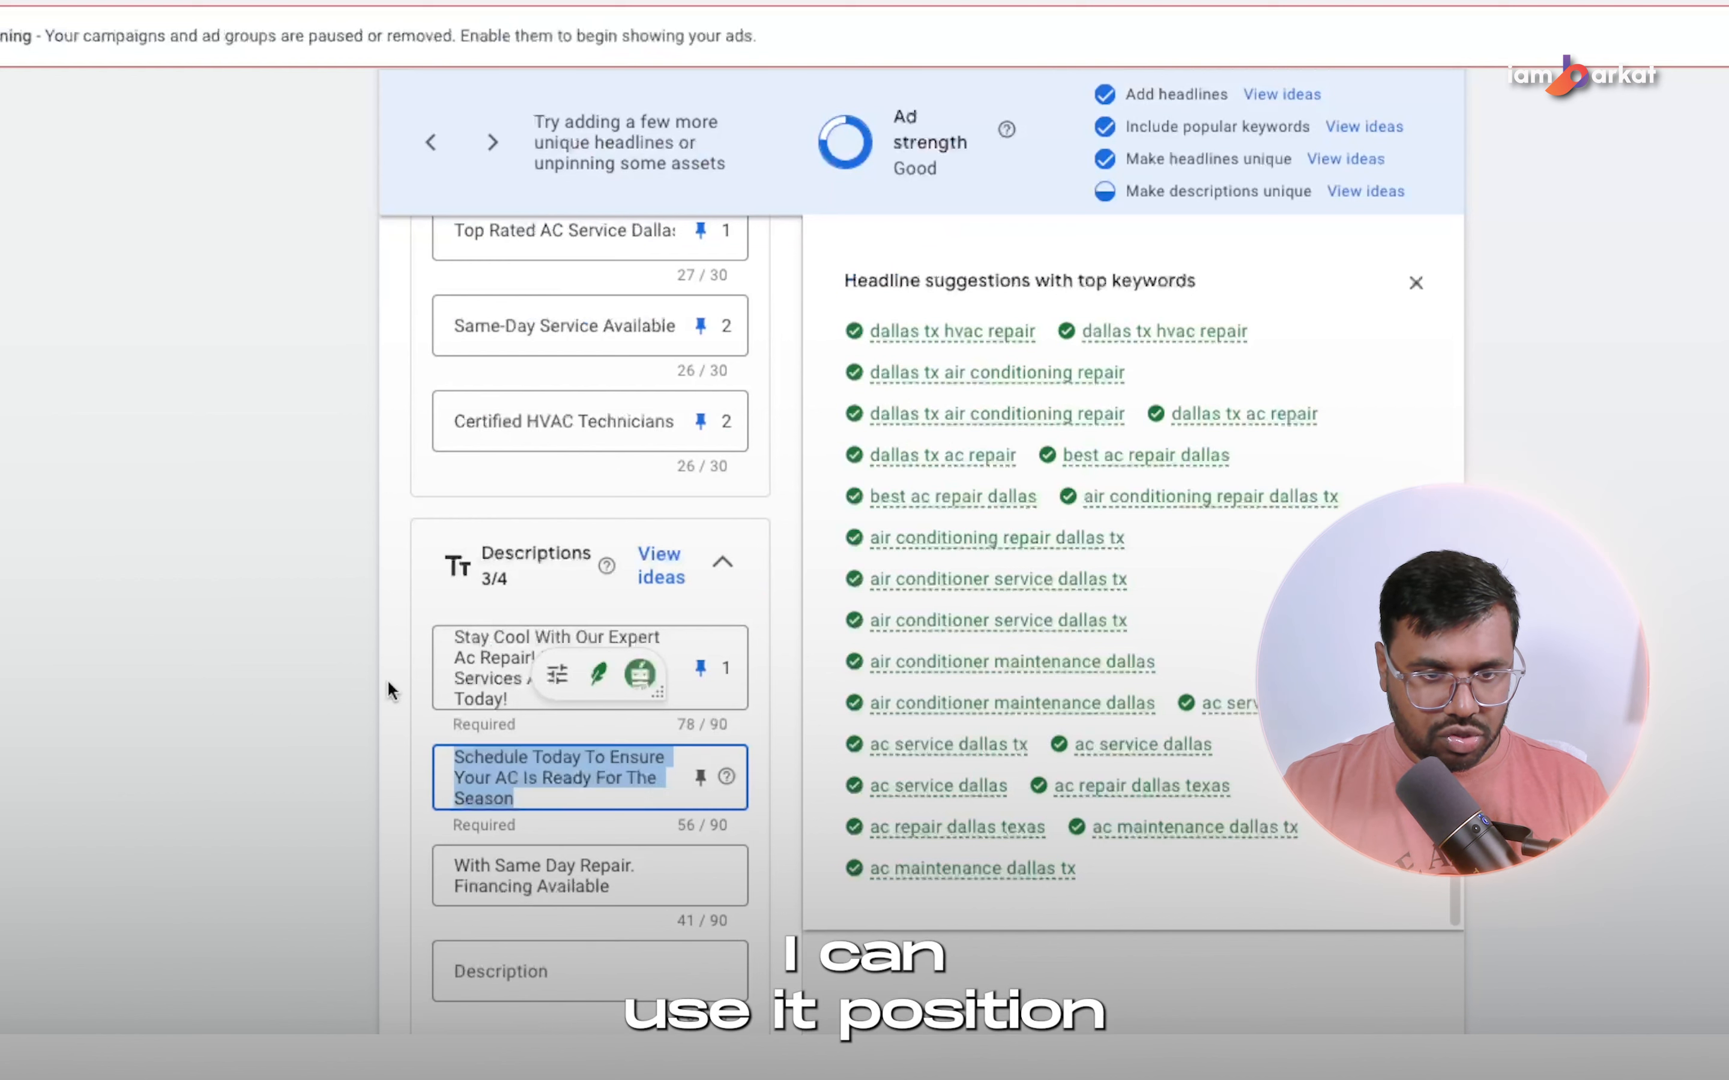
pyautogui.hotkey('ctrl', 'v')
pyautogui.click(702, 787)
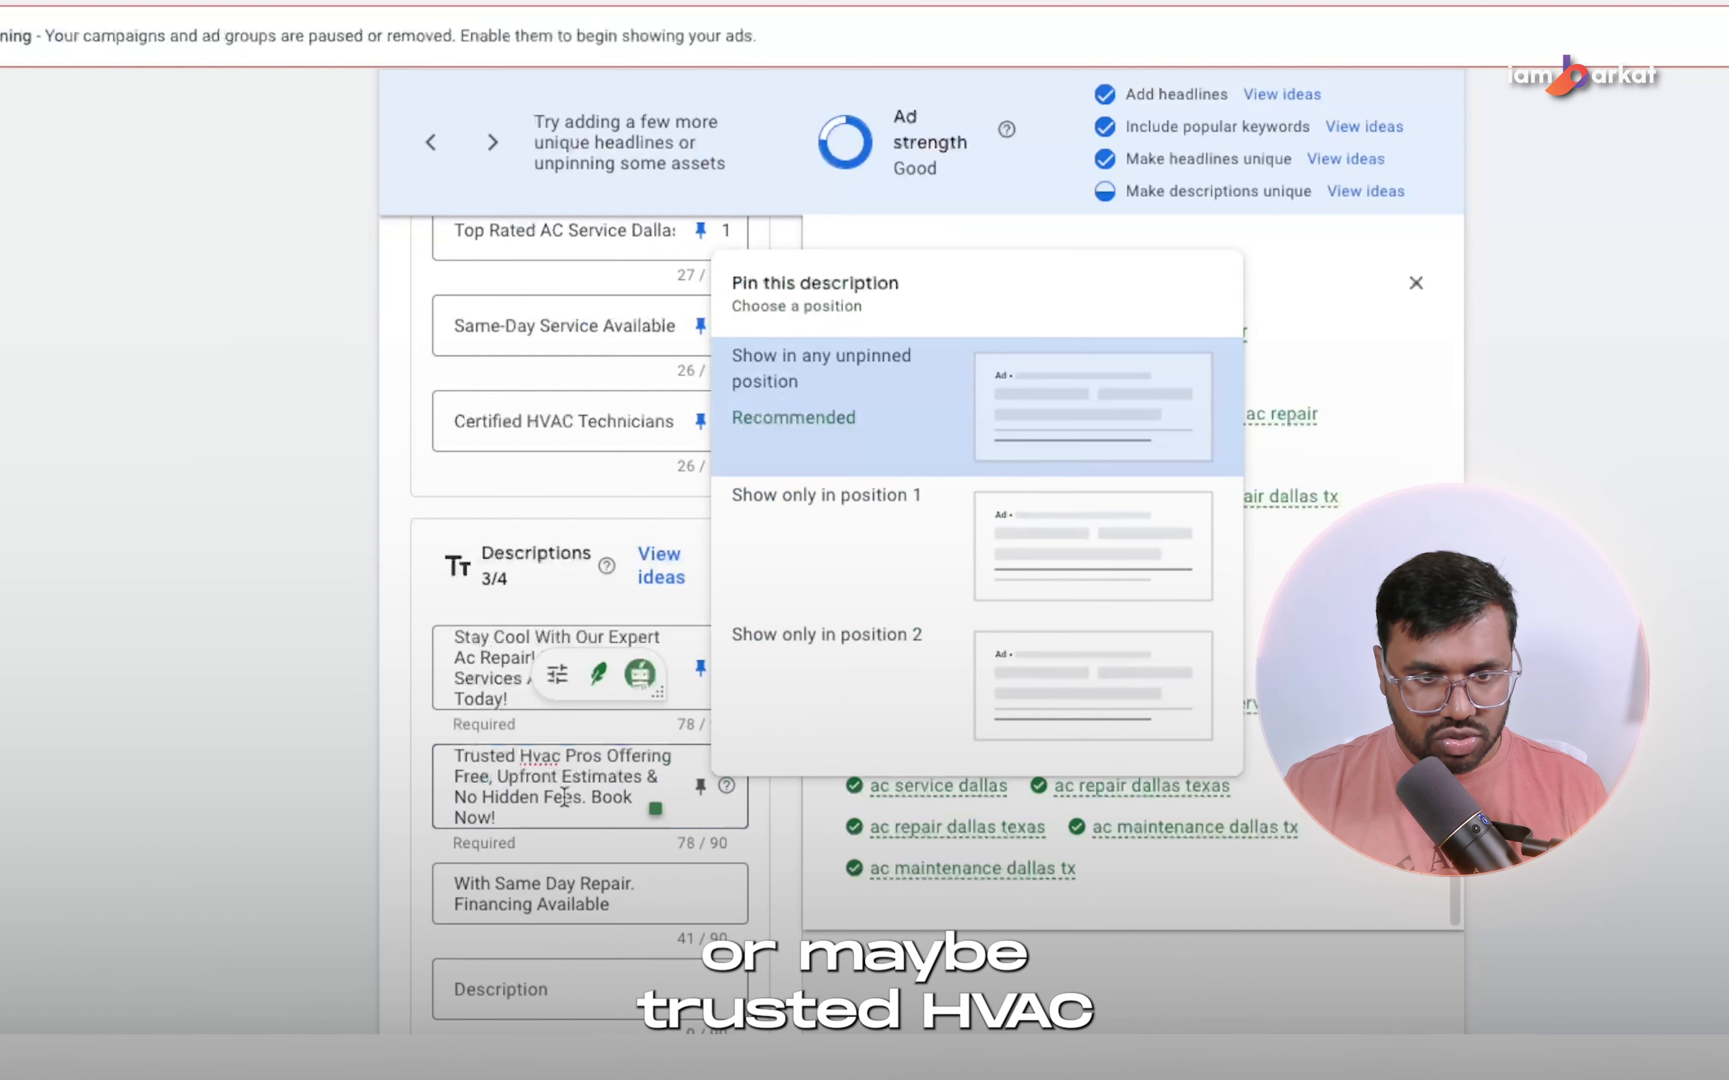
pyautogui.click(1003, 686)
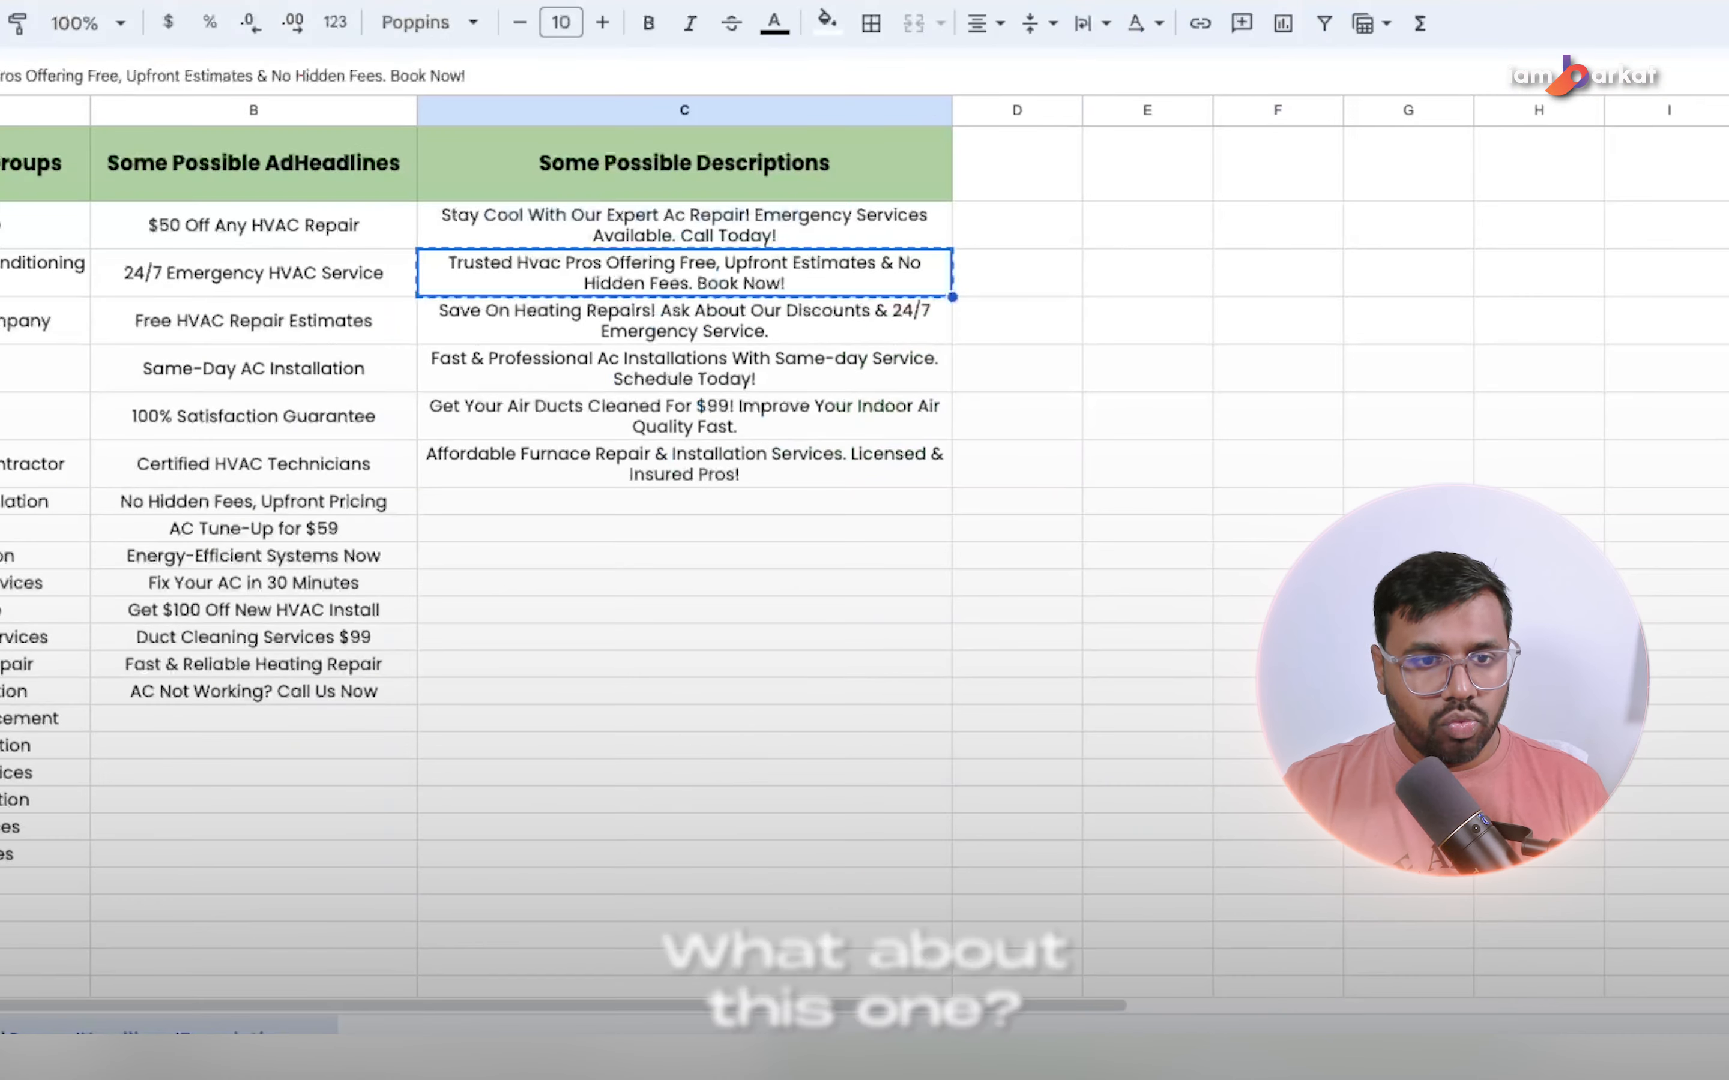
# Add the spreadsheet's "Fast & Professional Ac Installations With Same-day Service. Schedule Today!" as the third description, replacing "Installations" with "Service".
pyautogui.click(658, 377)
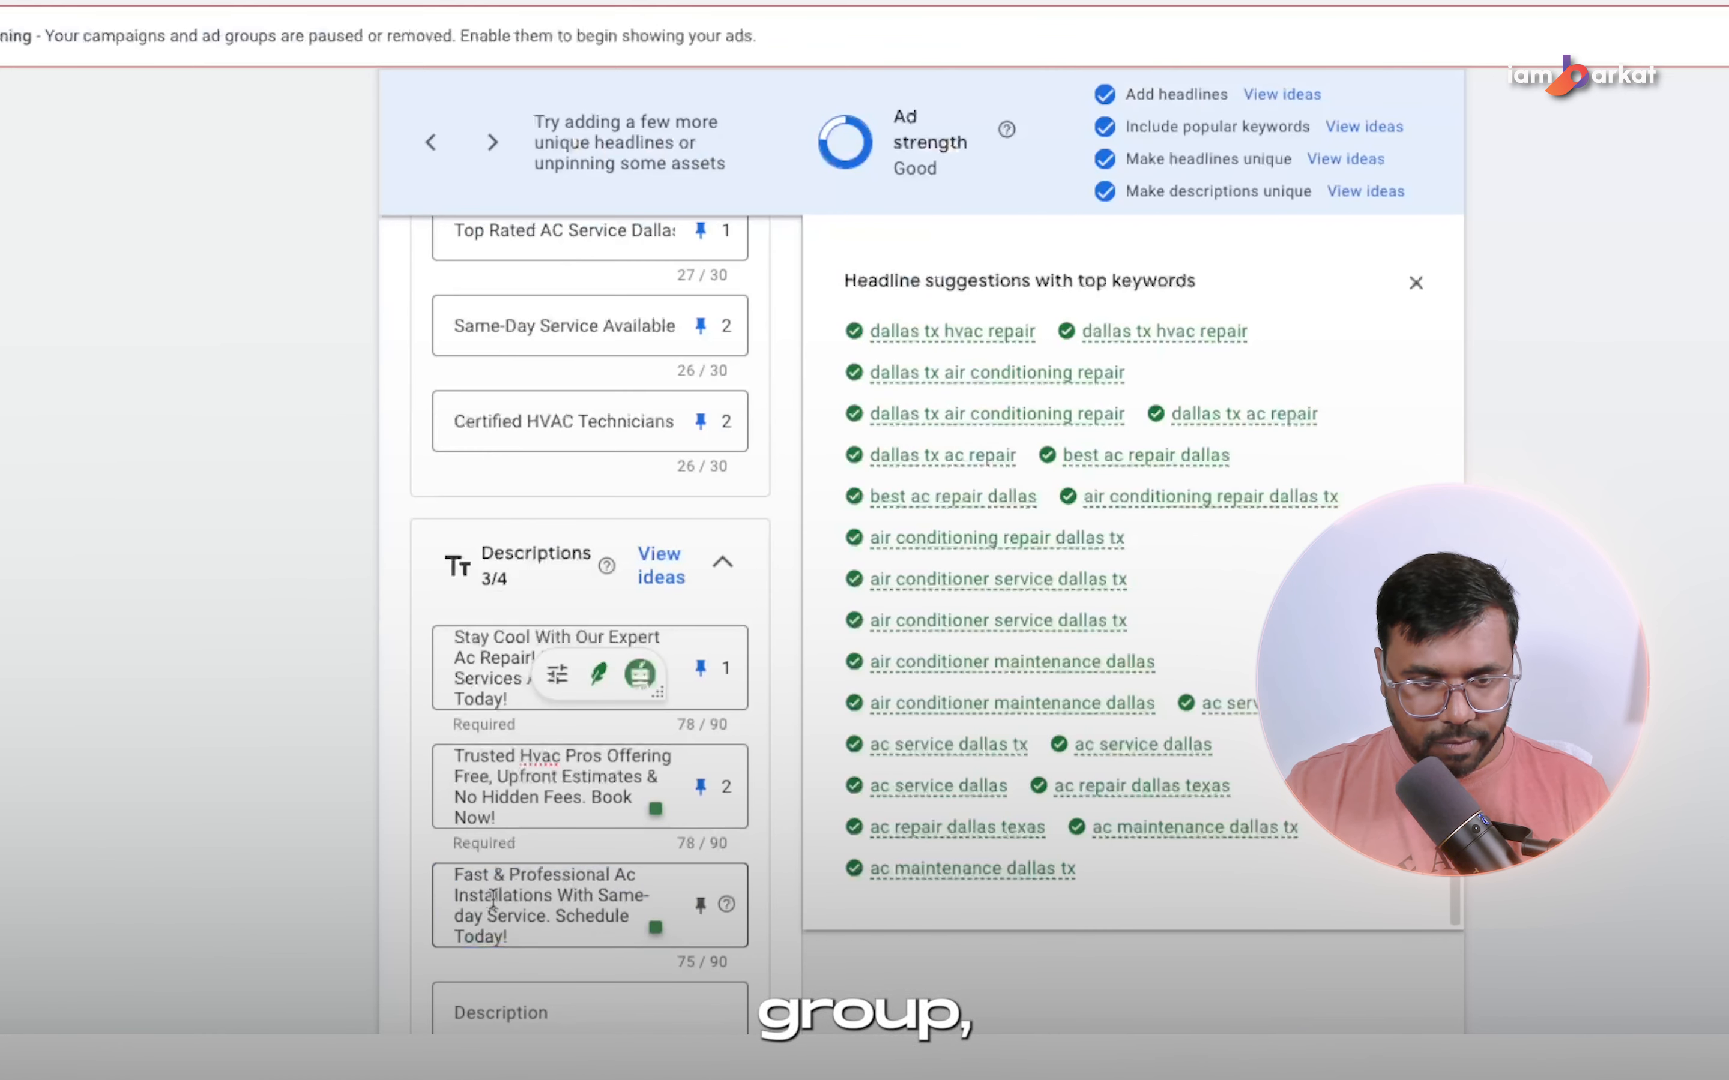
pyautogui.click(542, 893)
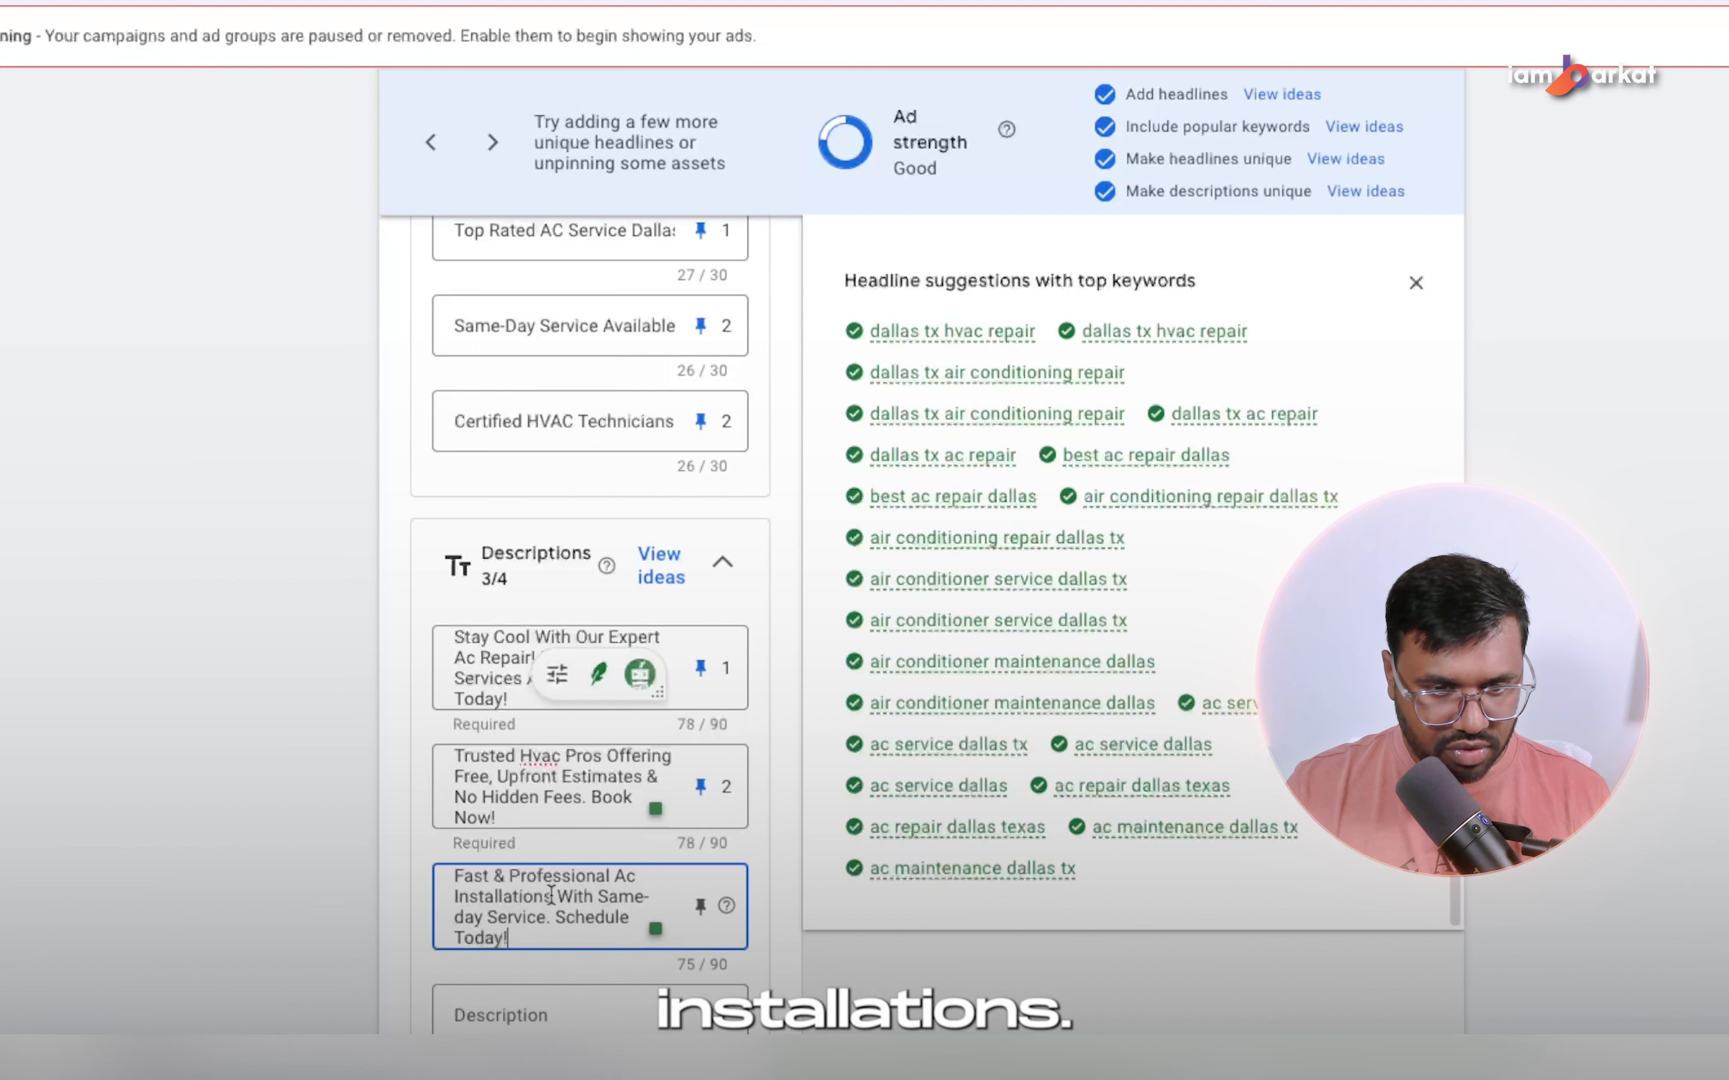
pyautogui.doubleClick(543, 894)
pyautogui.write('Serv')
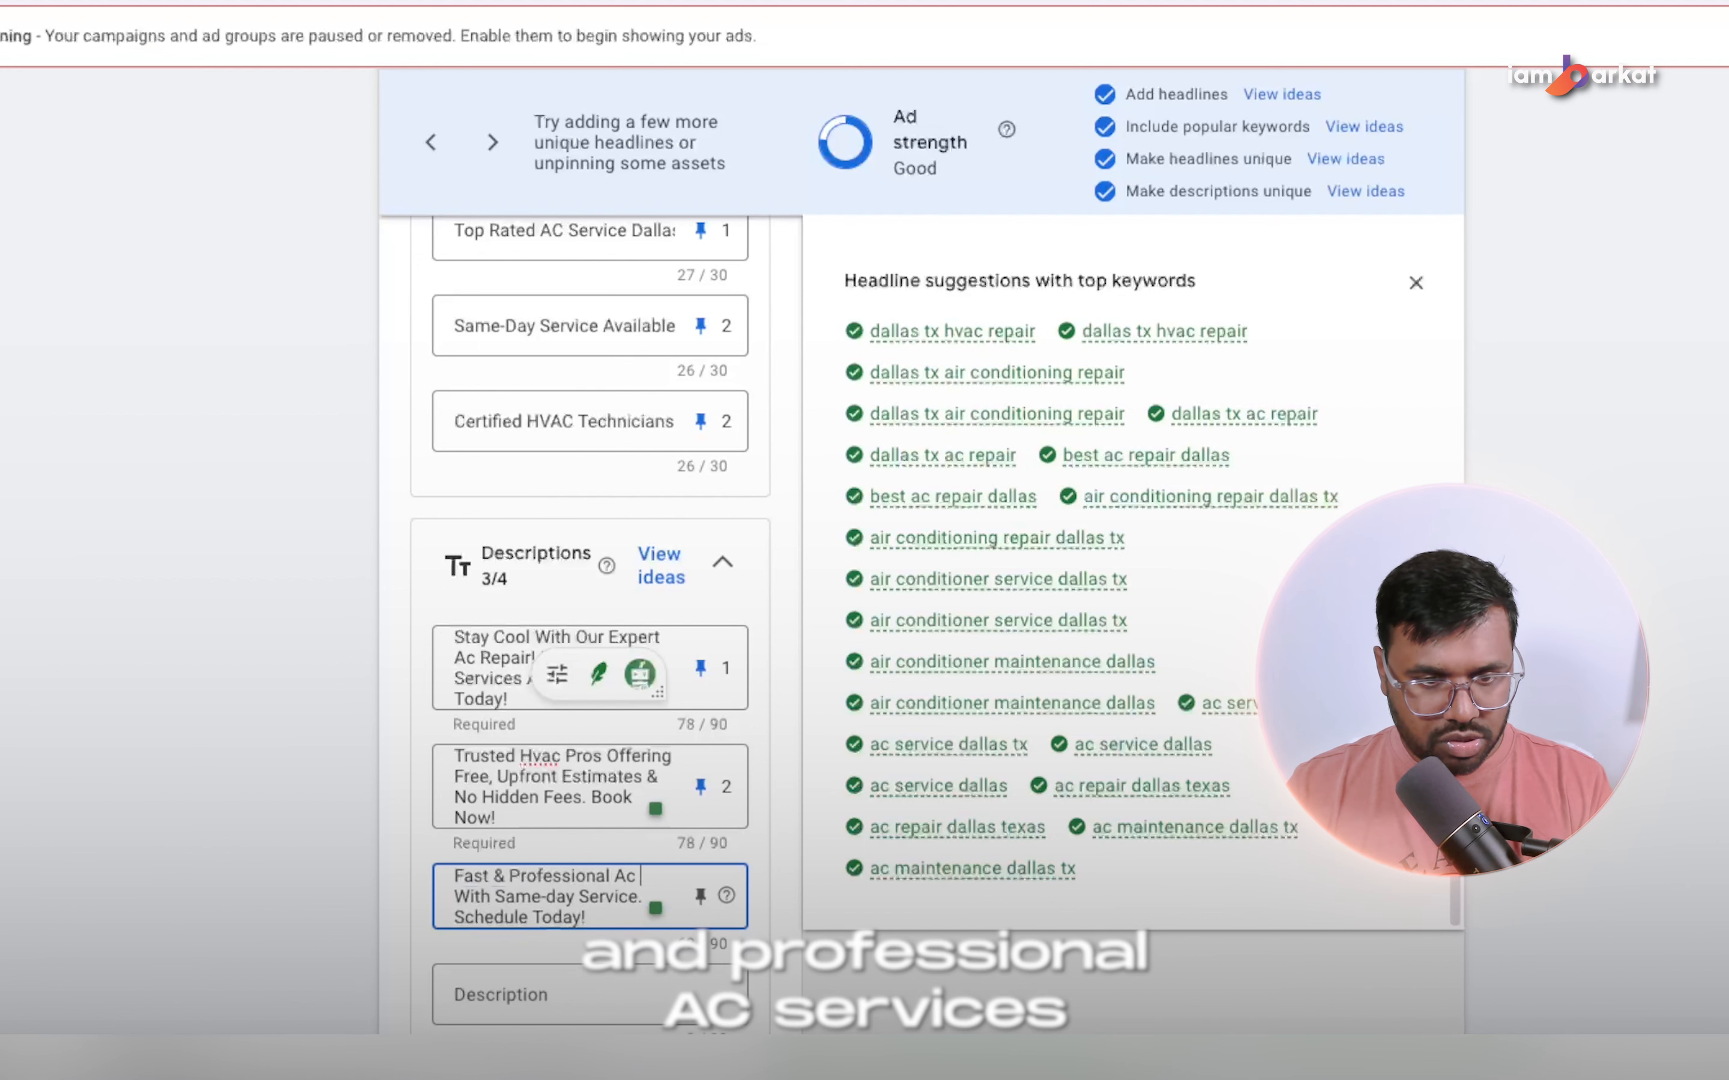
pyautogui.write('ice')
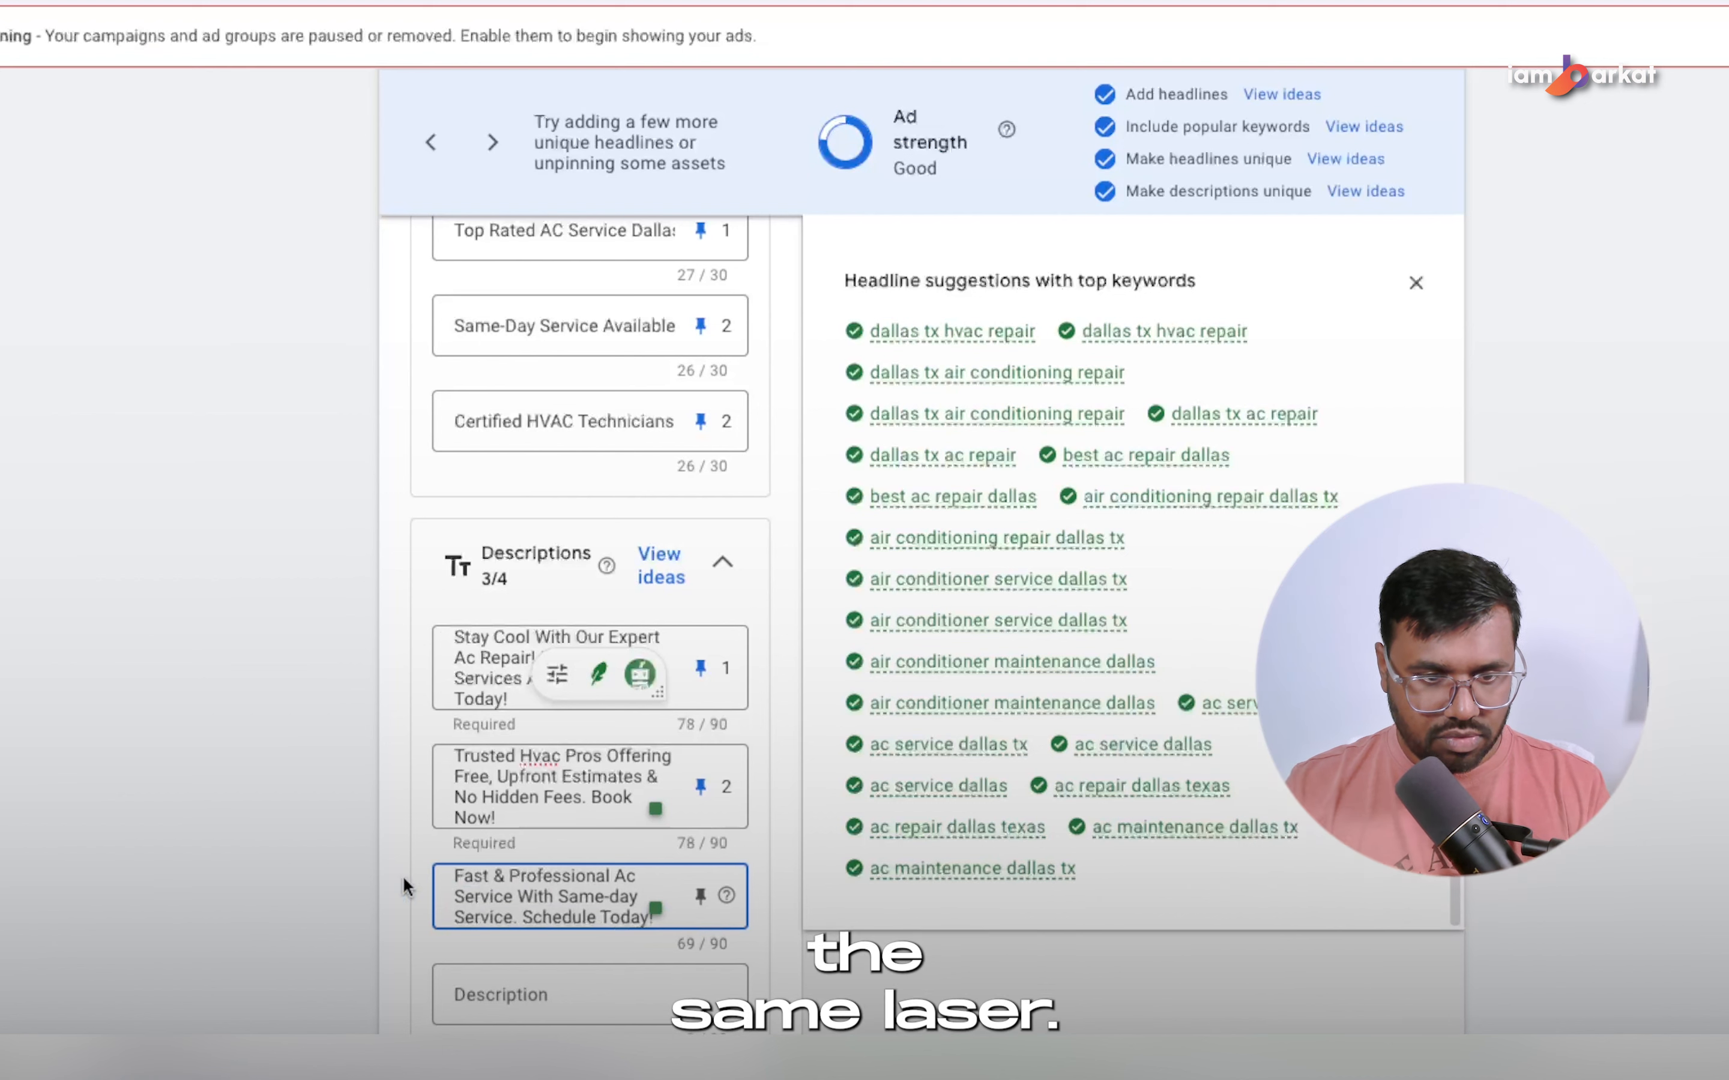
# Reword the third description to say "Ac Repair With Same-day Service" and pin it to position 1.
pyautogui.doubleClick(507, 906)
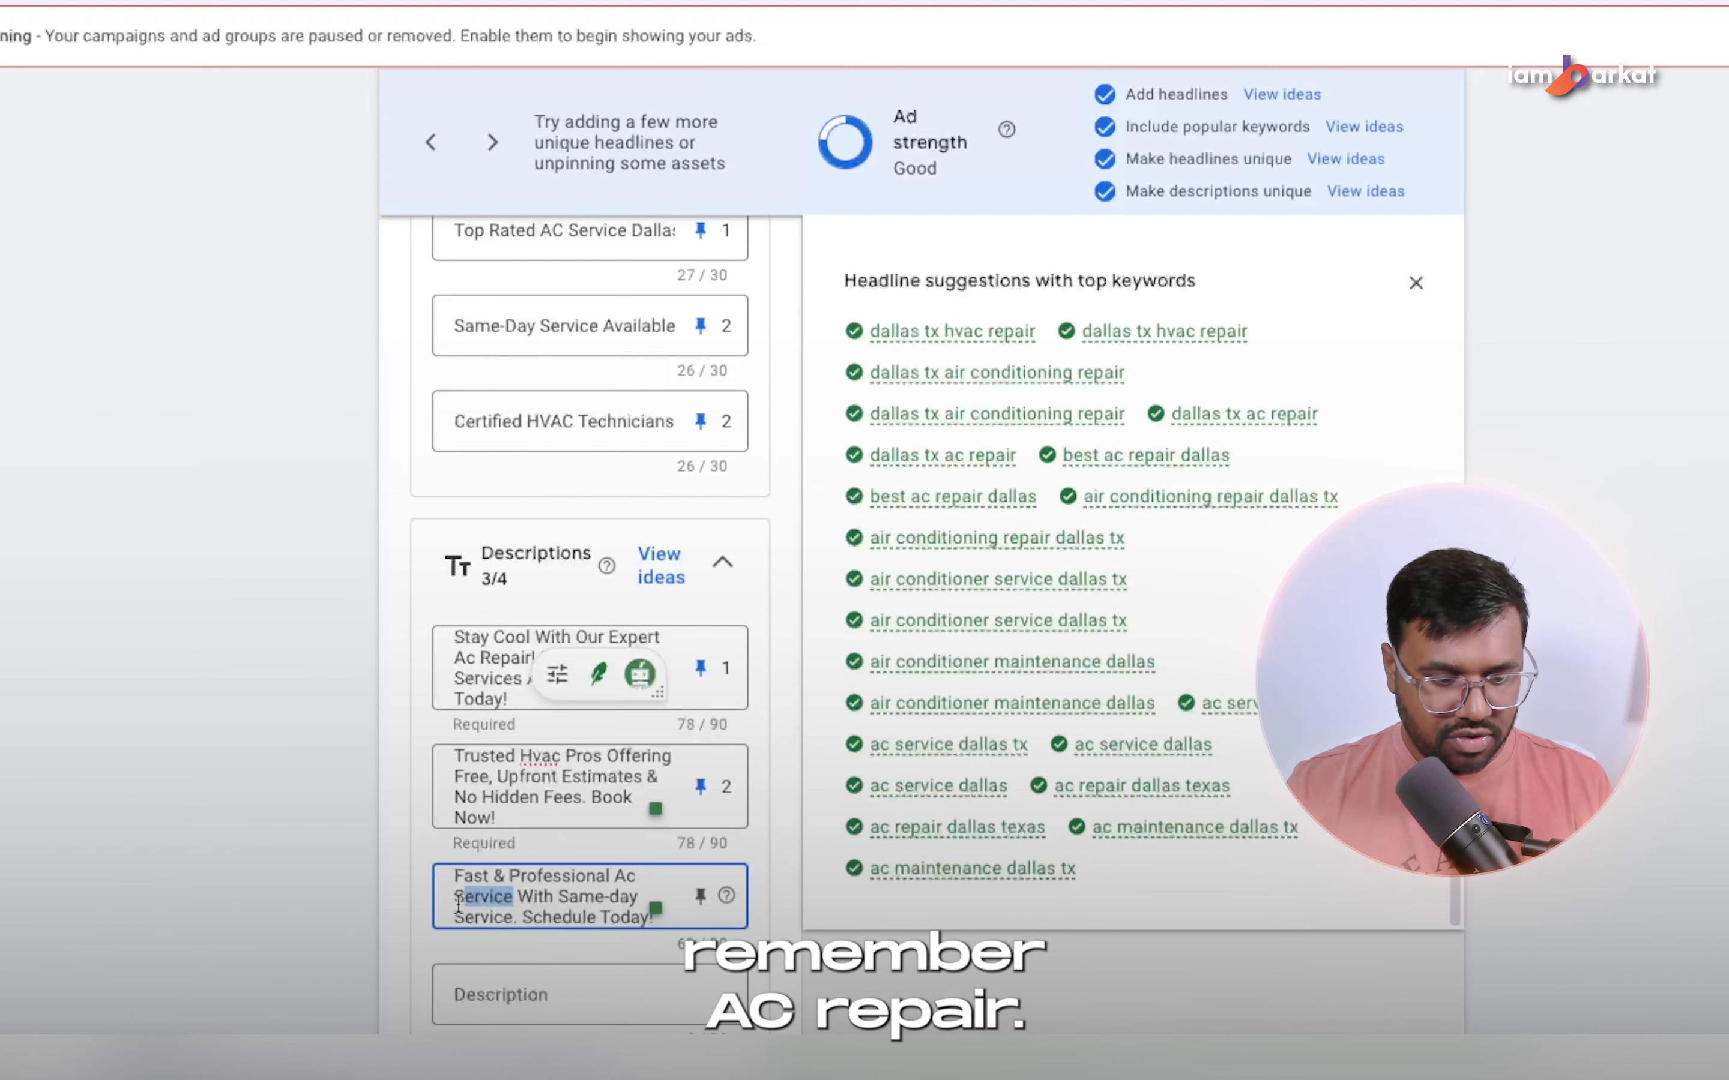
pyautogui.write('Repaur')
pyautogui.press('BackSpace')
pyautogui.write('i')
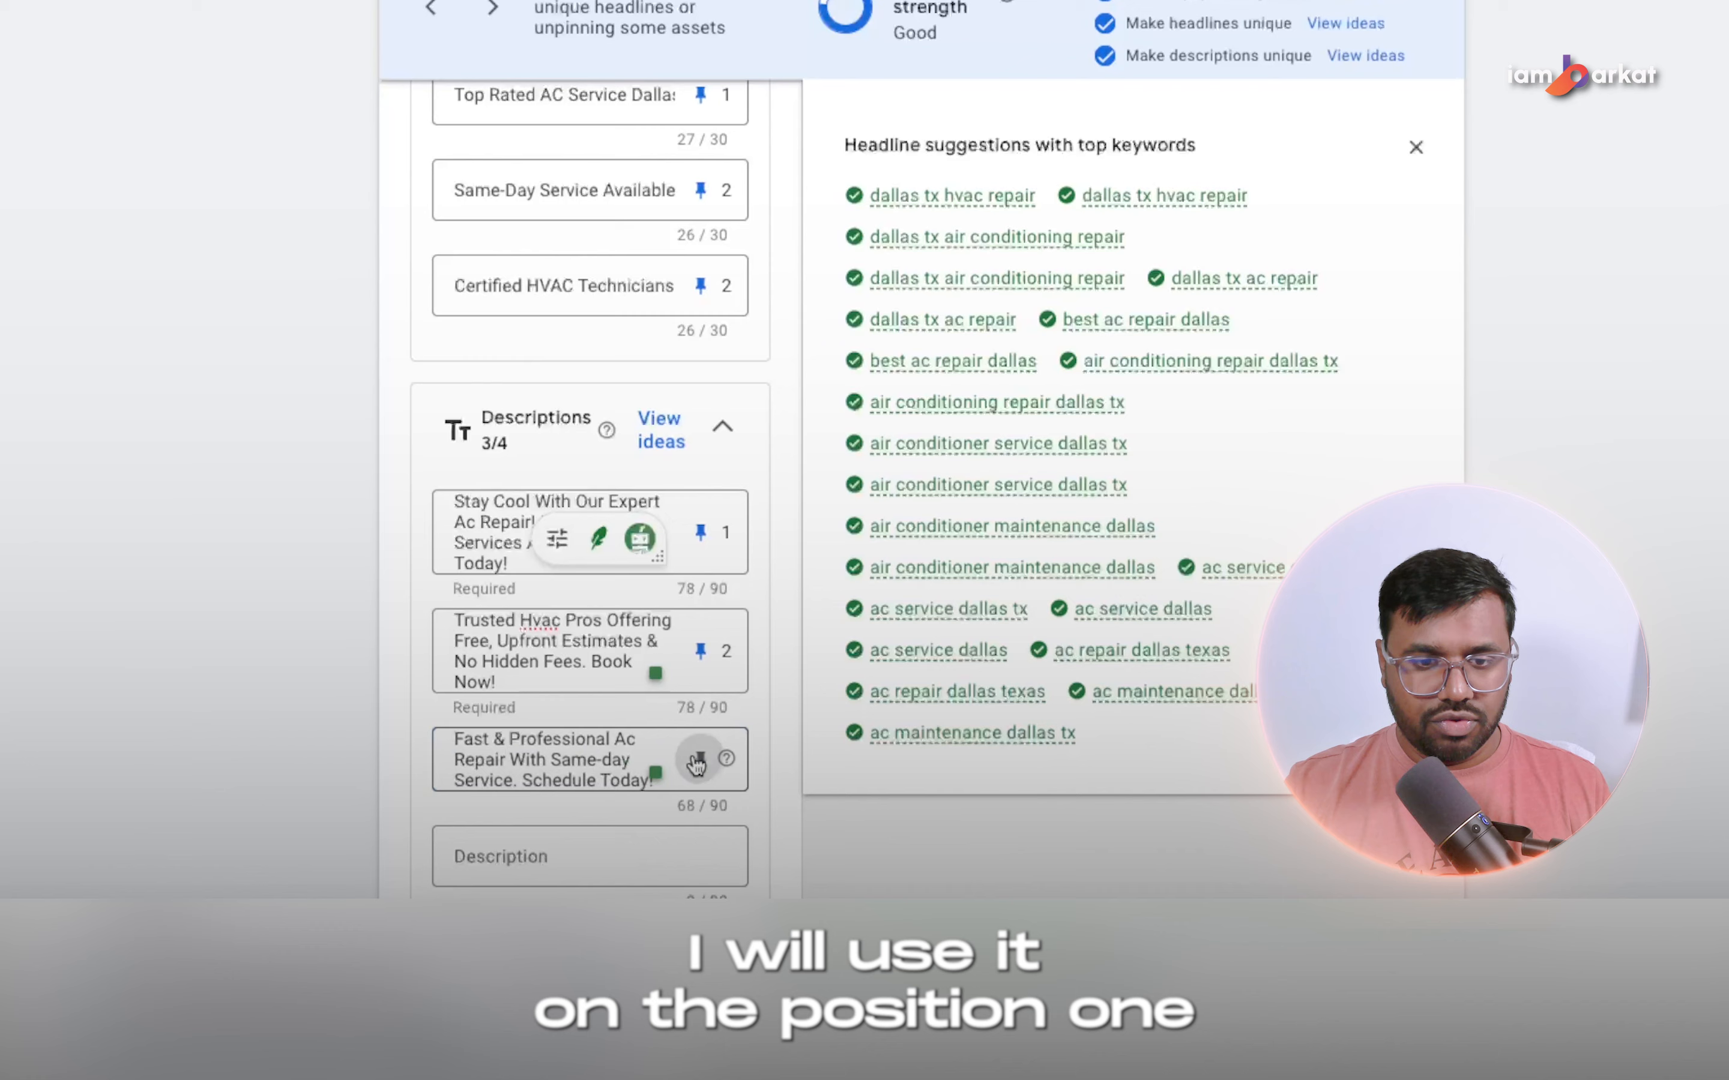
pyautogui.click(699, 871)
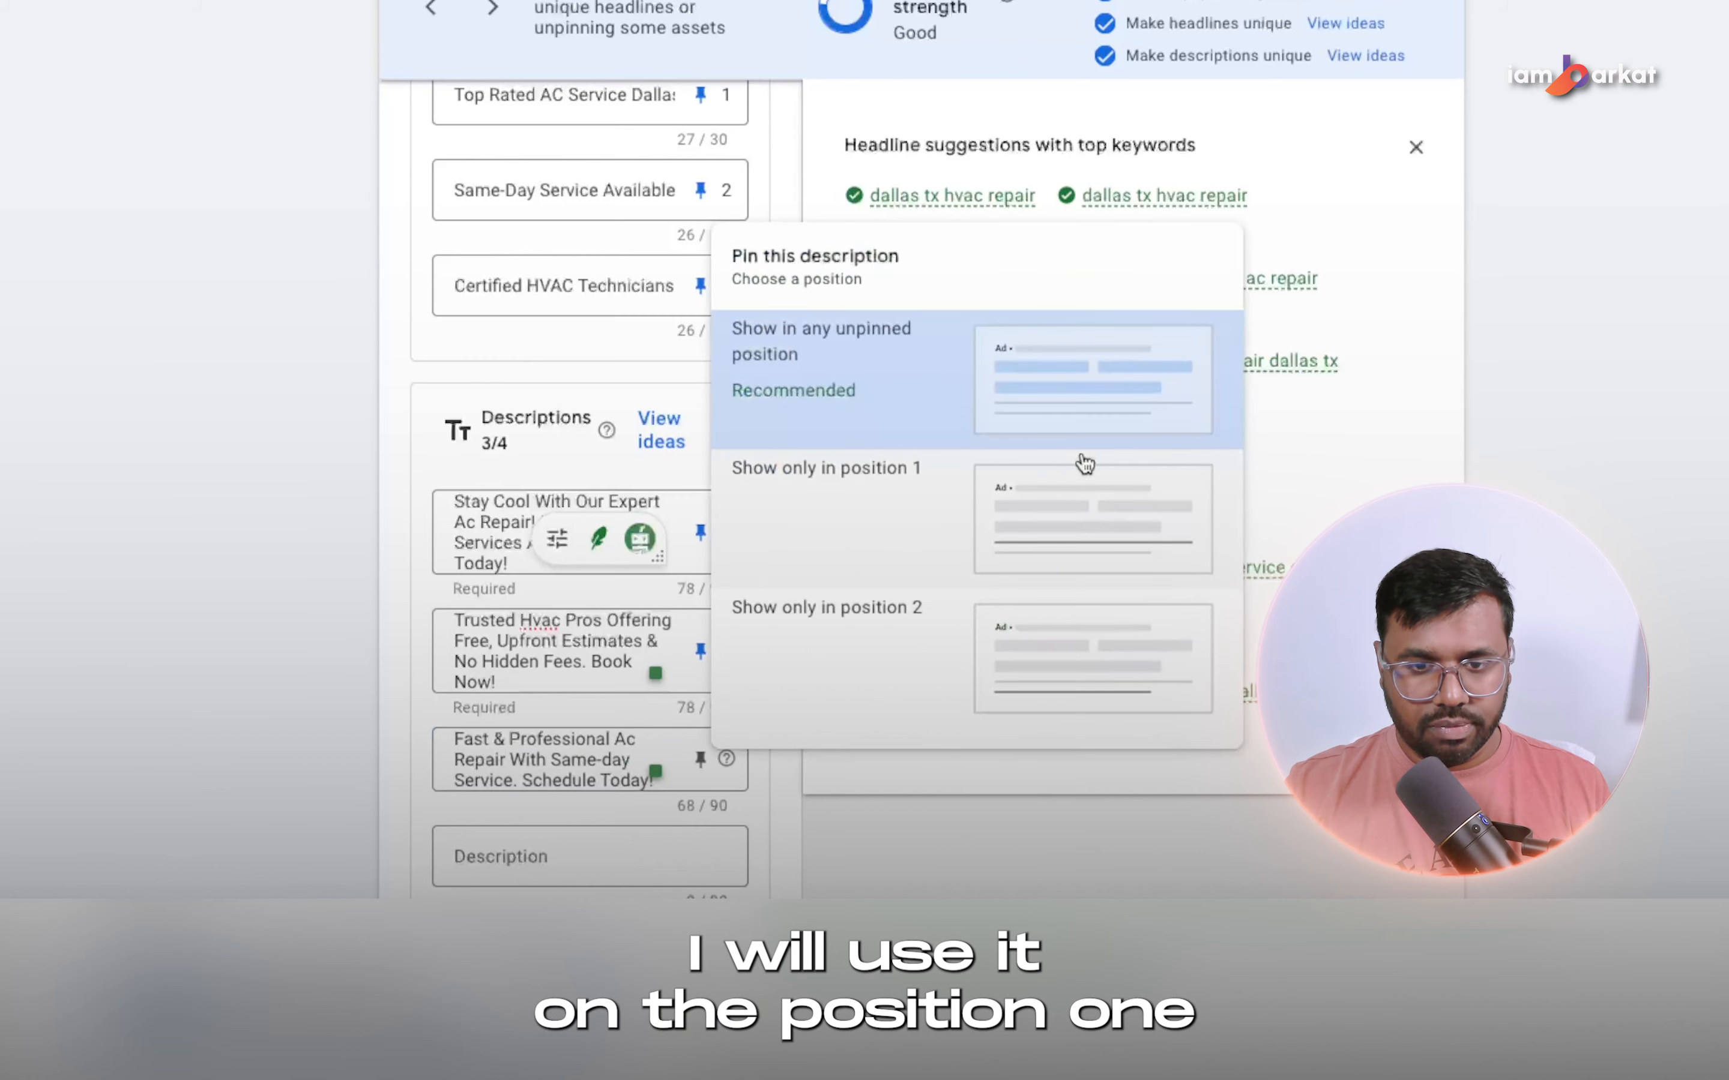
pyautogui.click(1084, 574)
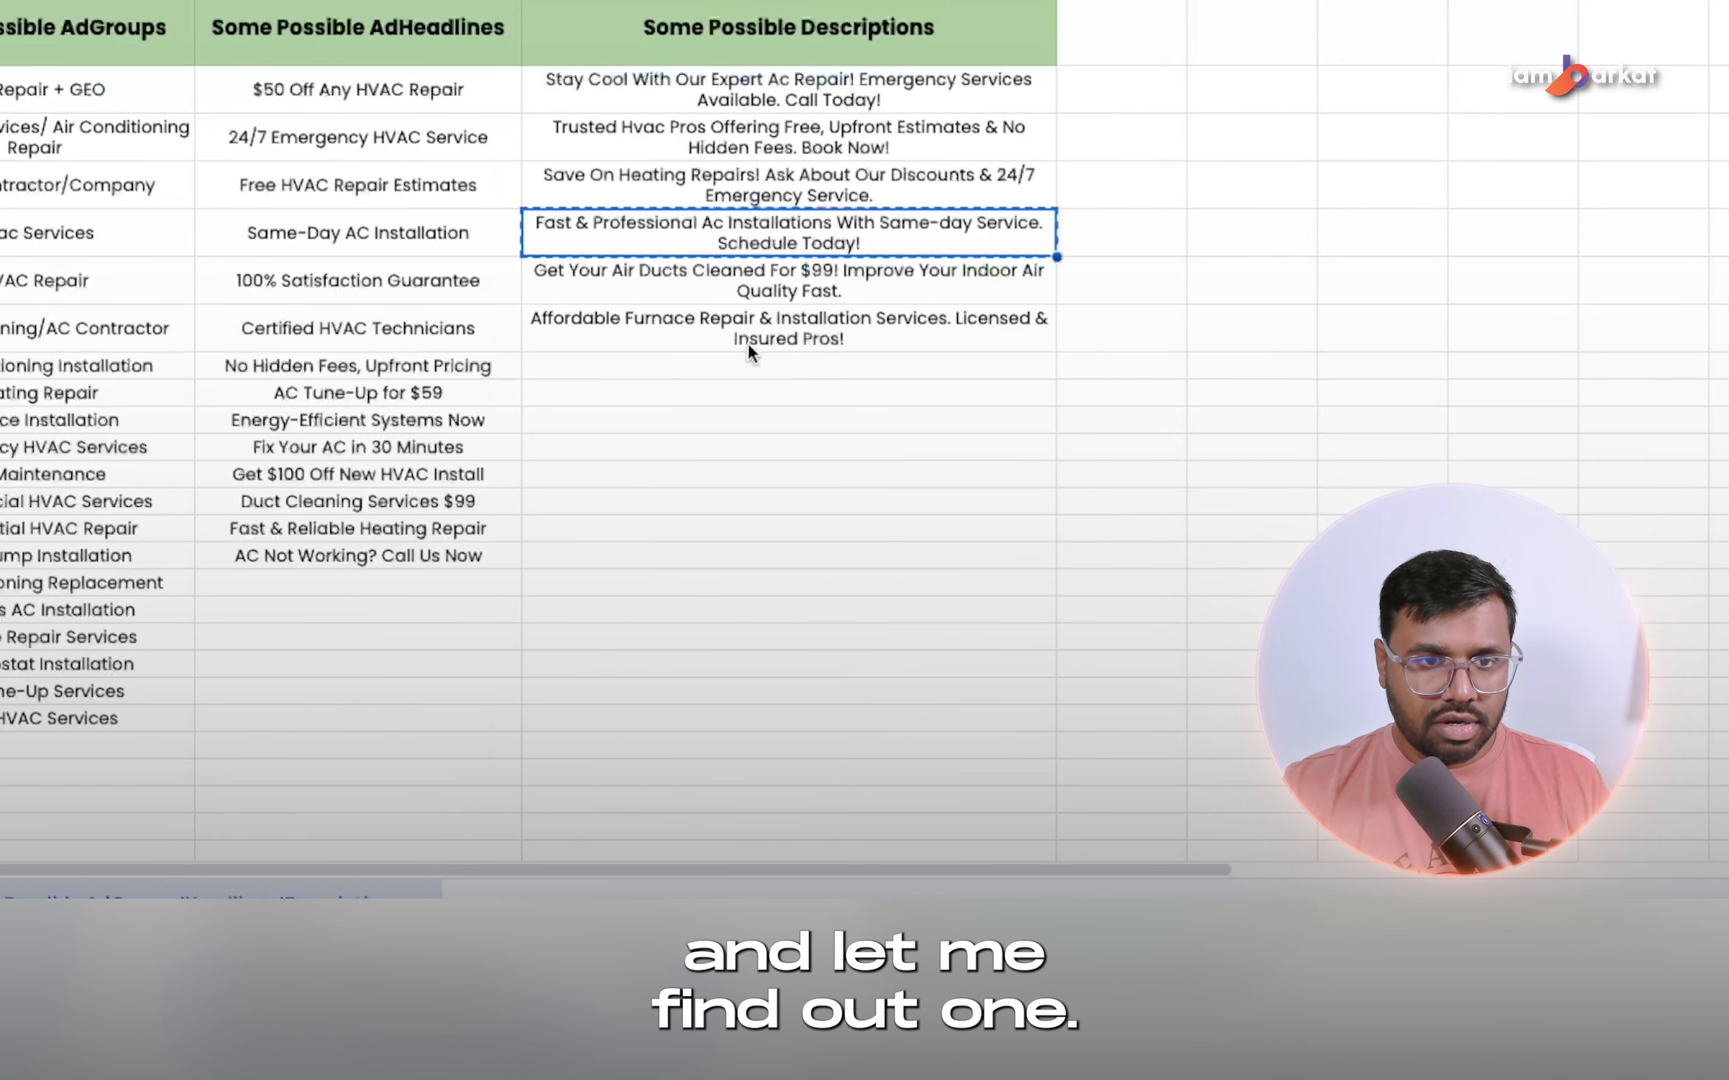
# Add the spreadsheet's "Get Your Air Ducts Cleaned For $99! Improve Your Indoor Air Quality Fast." as the fourth description and pin it to position 2.
pyautogui.click(789, 270)
pyautogui.hotkey('ctrl', 'c')
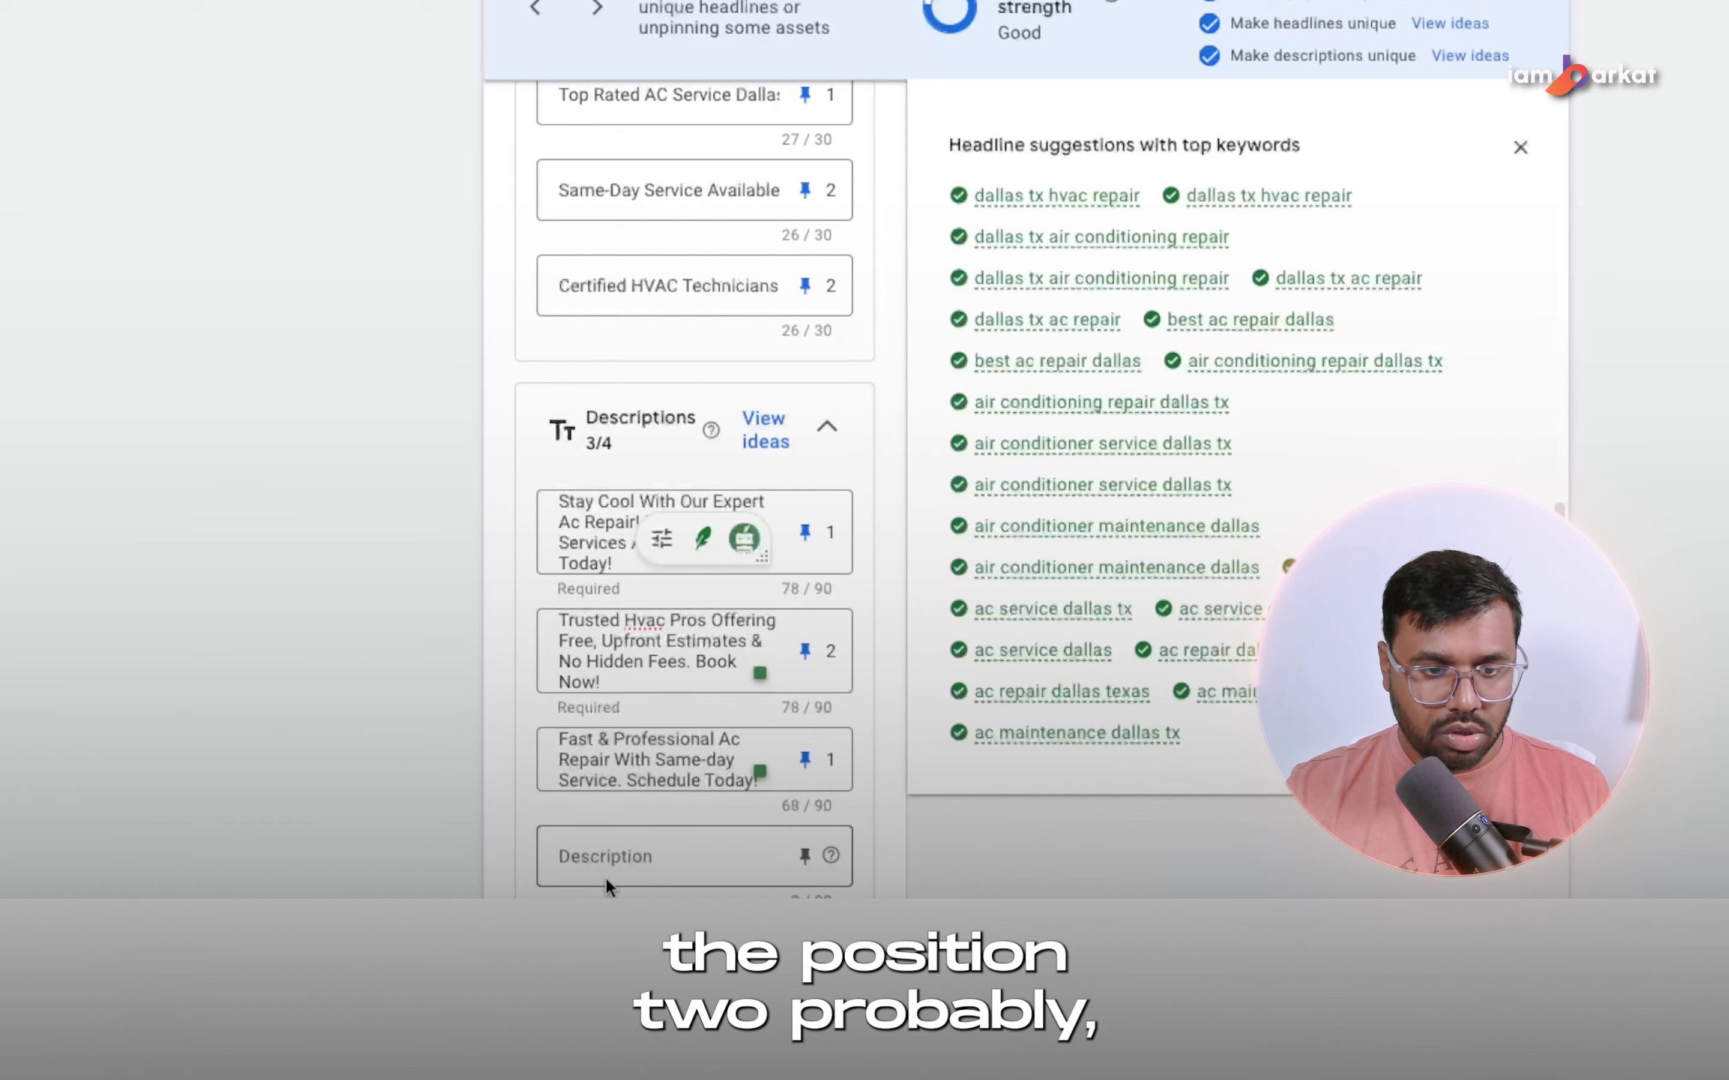
pyautogui.click(605, 877)
pyautogui.hotkey('ctrl', 'v')
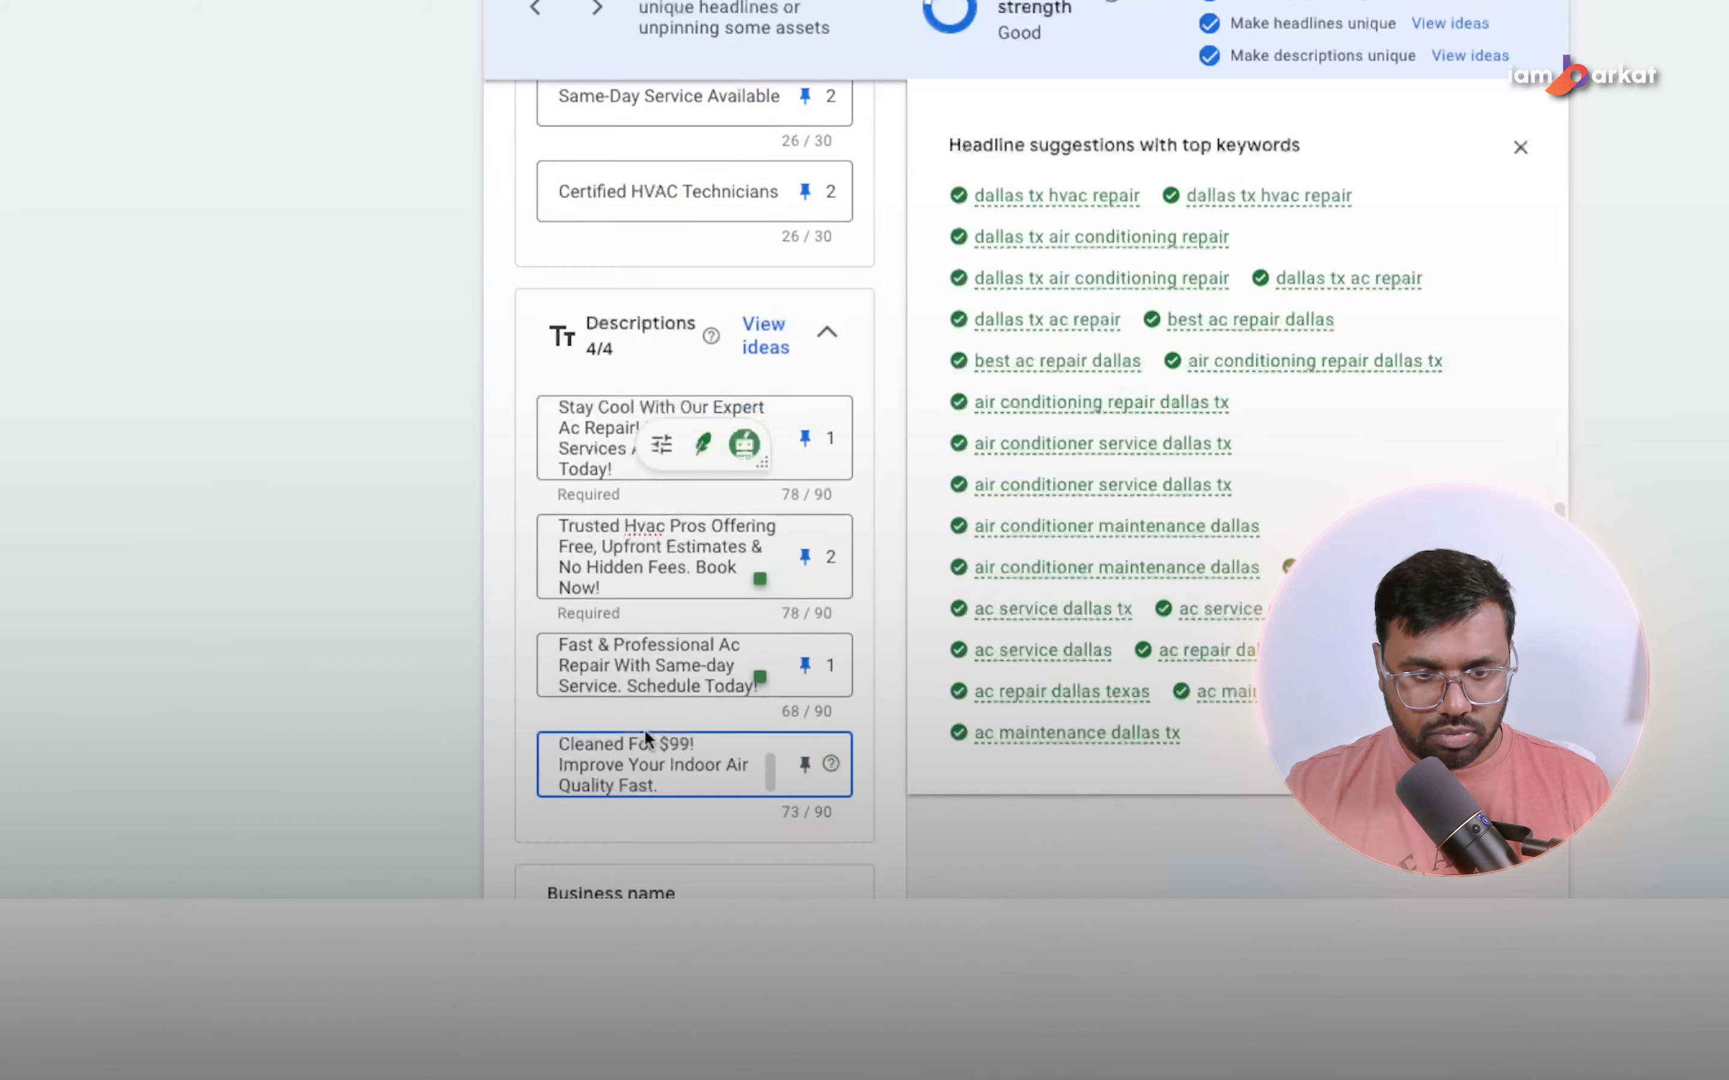
pyautogui.scroll(2, 635, 757)
pyautogui.scroll(-6, 628, 776)
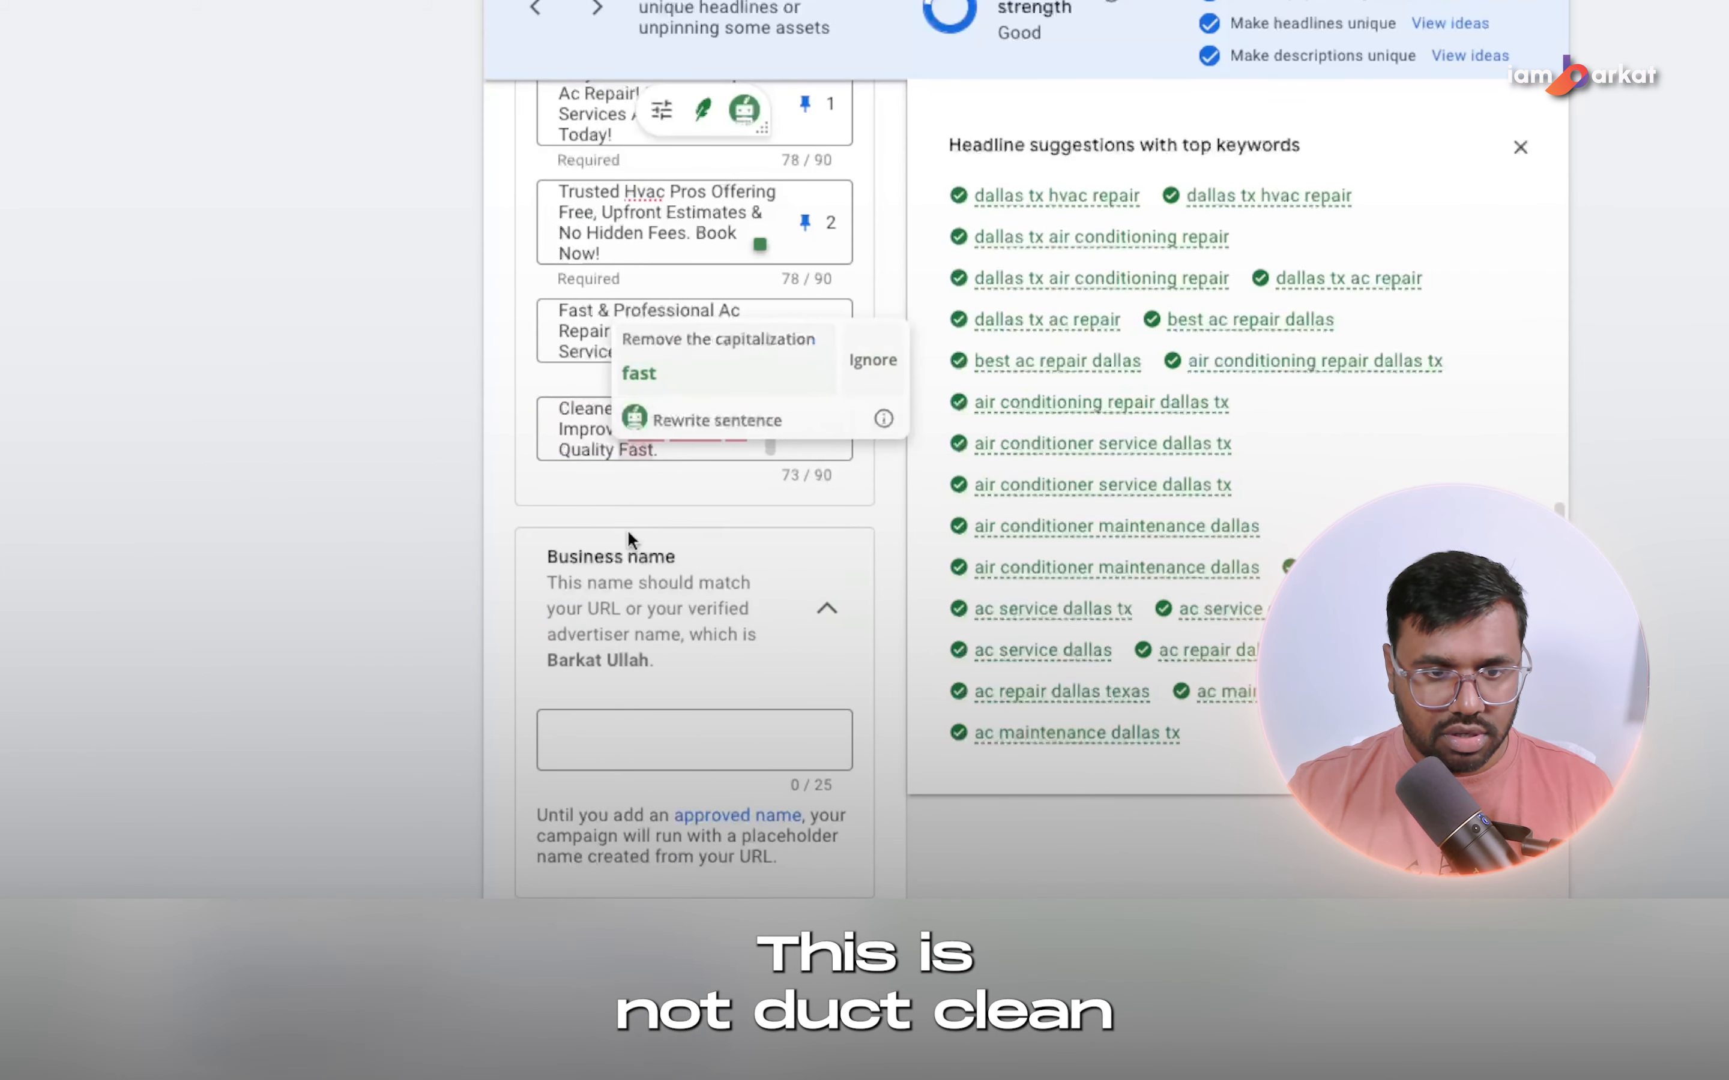
pyautogui.click(805, 429)
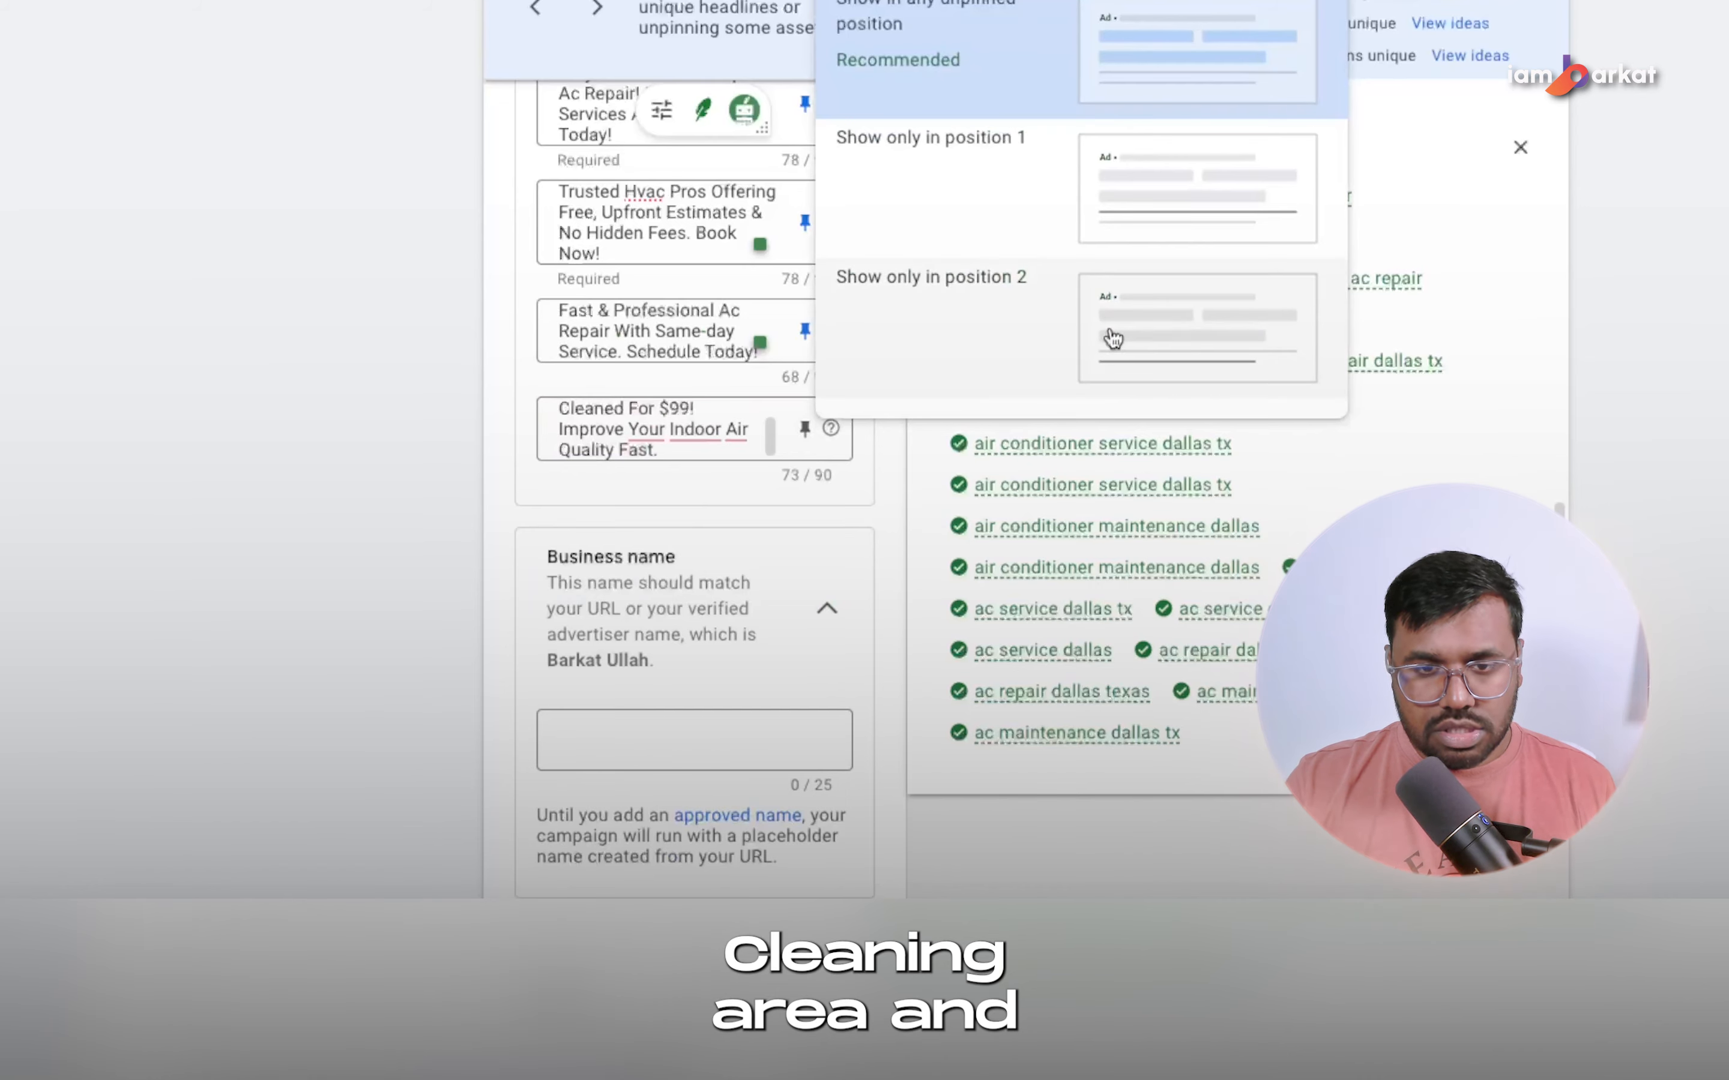
pyautogui.click(1155, 334)
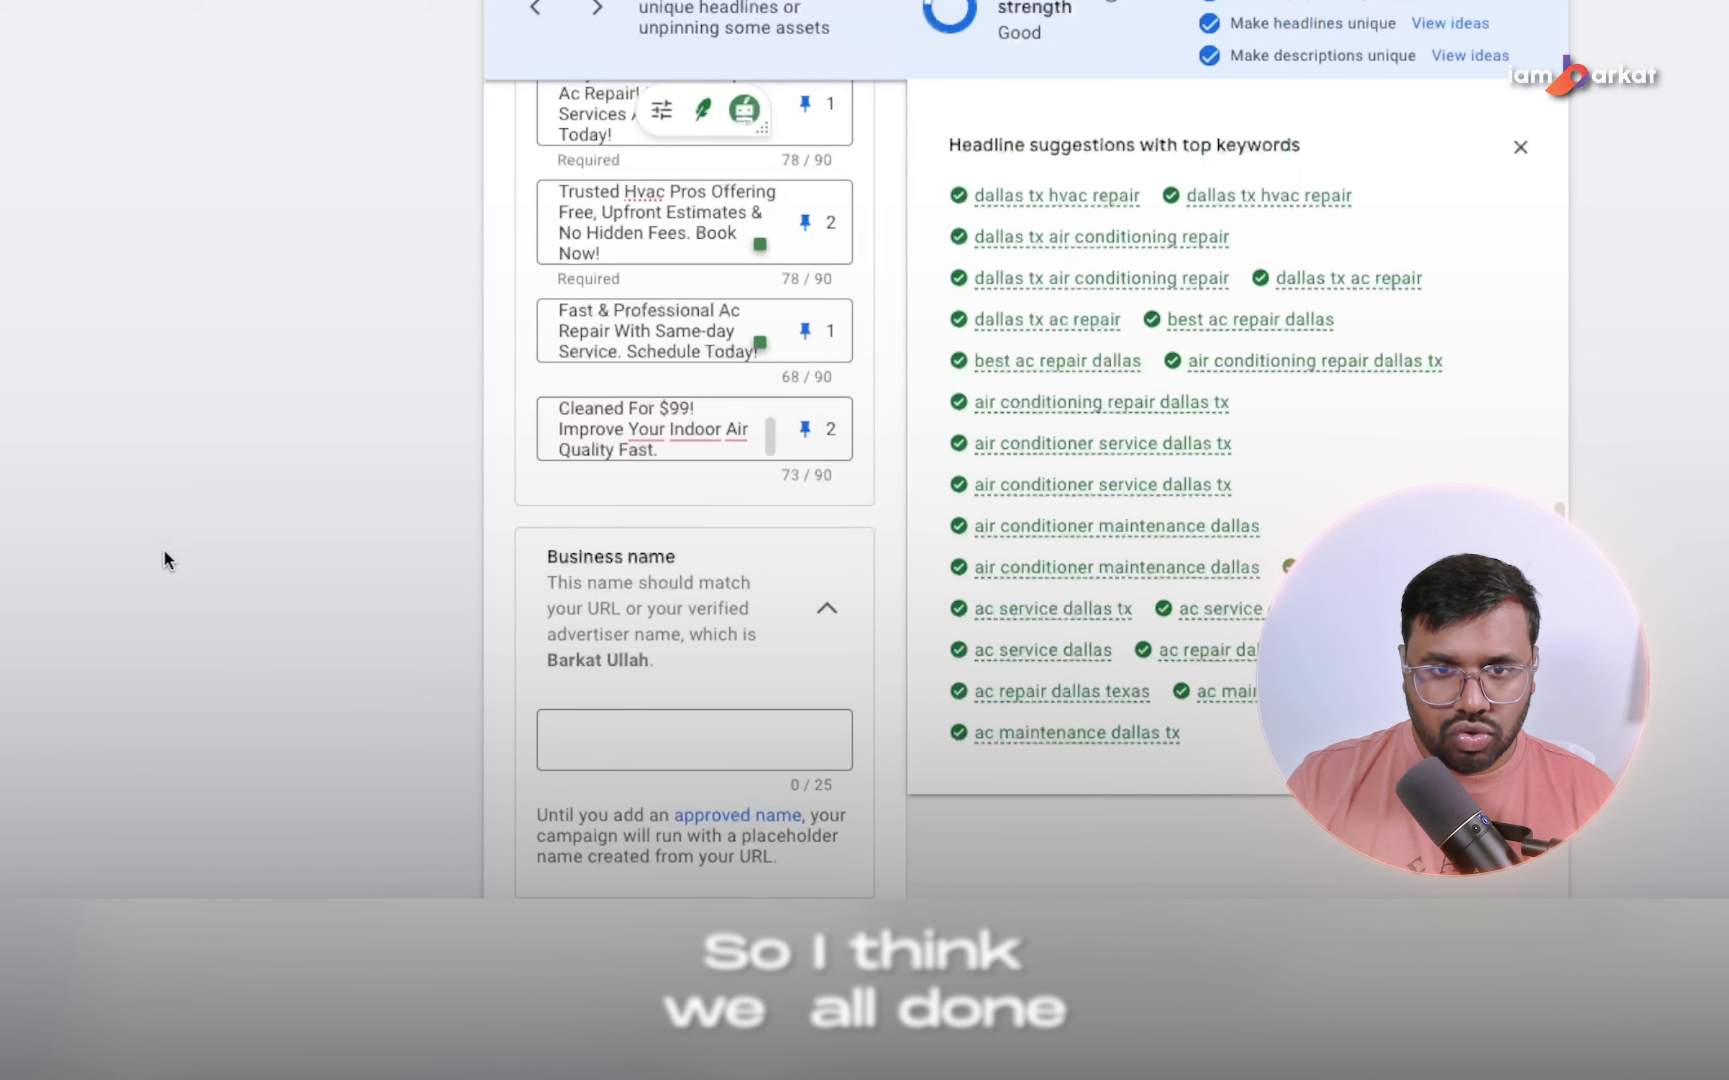
# Close the headline suggestions and review the ad's headlines, final URL, display path, business logo, sitelinks and callouts sections.
pyautogui.click(1520, 147)
pyautogui.scroll(10, 655, 414)
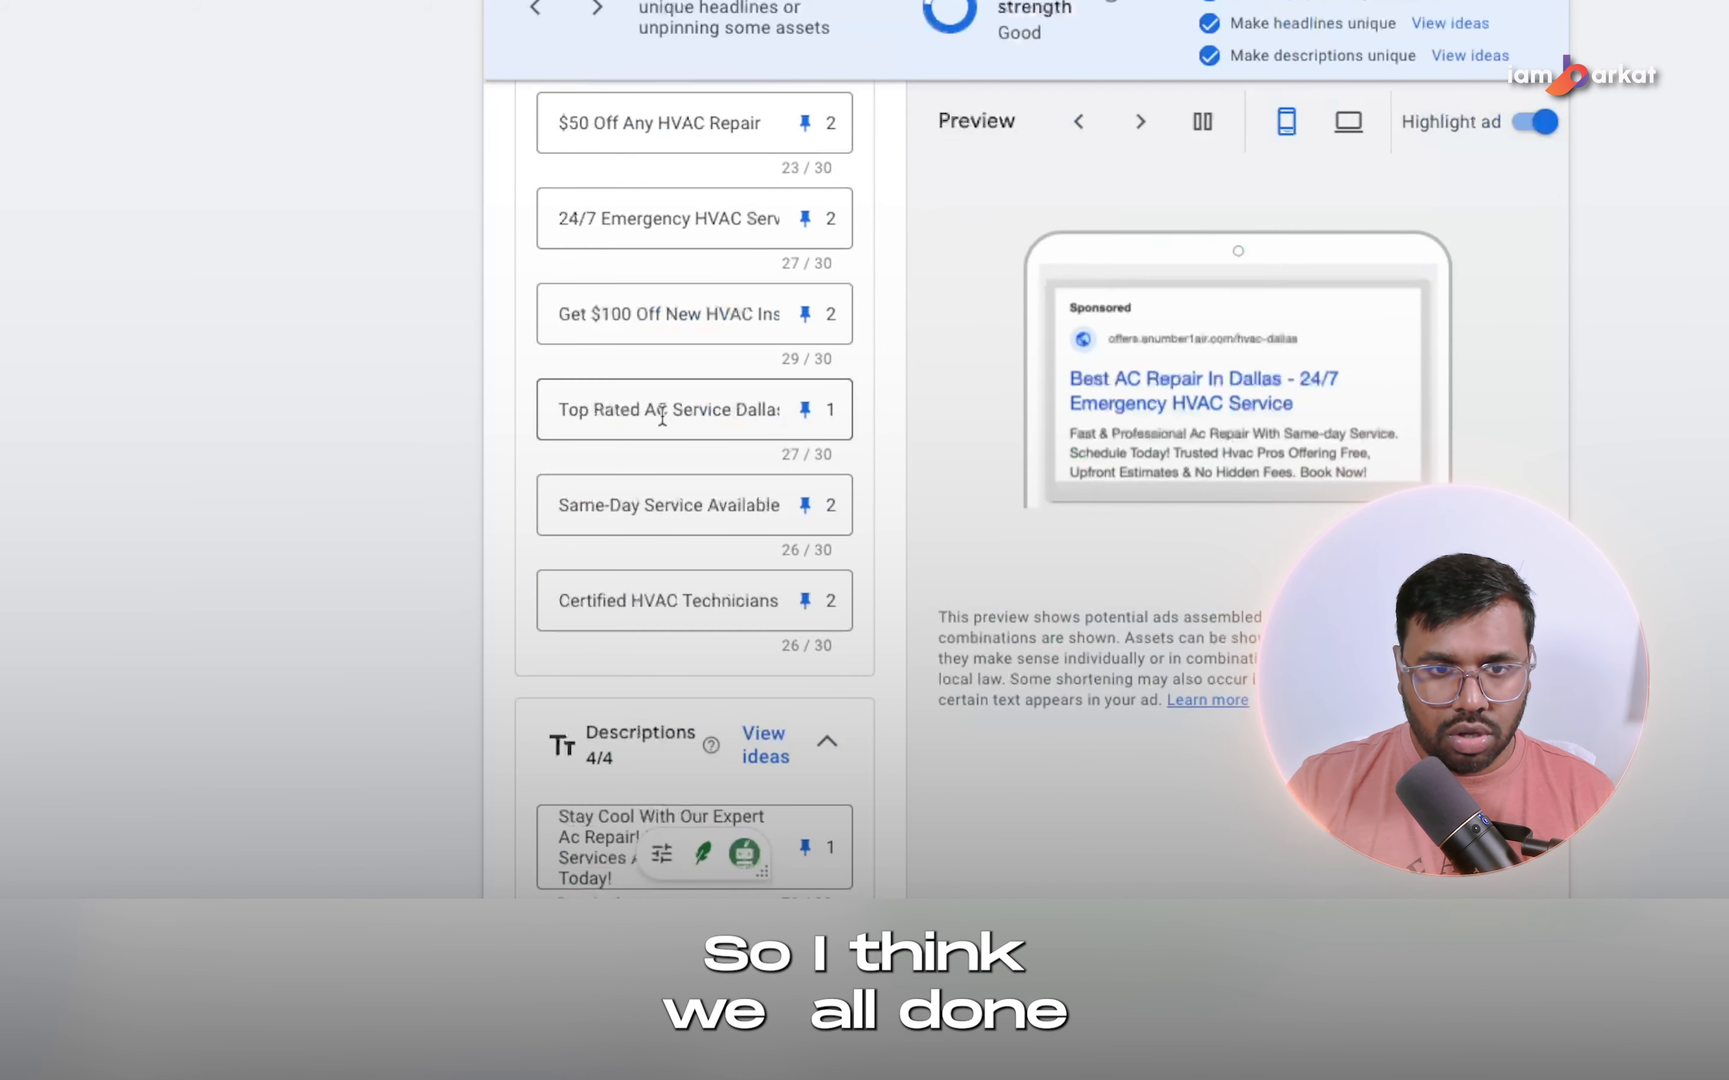
pyautogui.scroll(20, 658, 414)
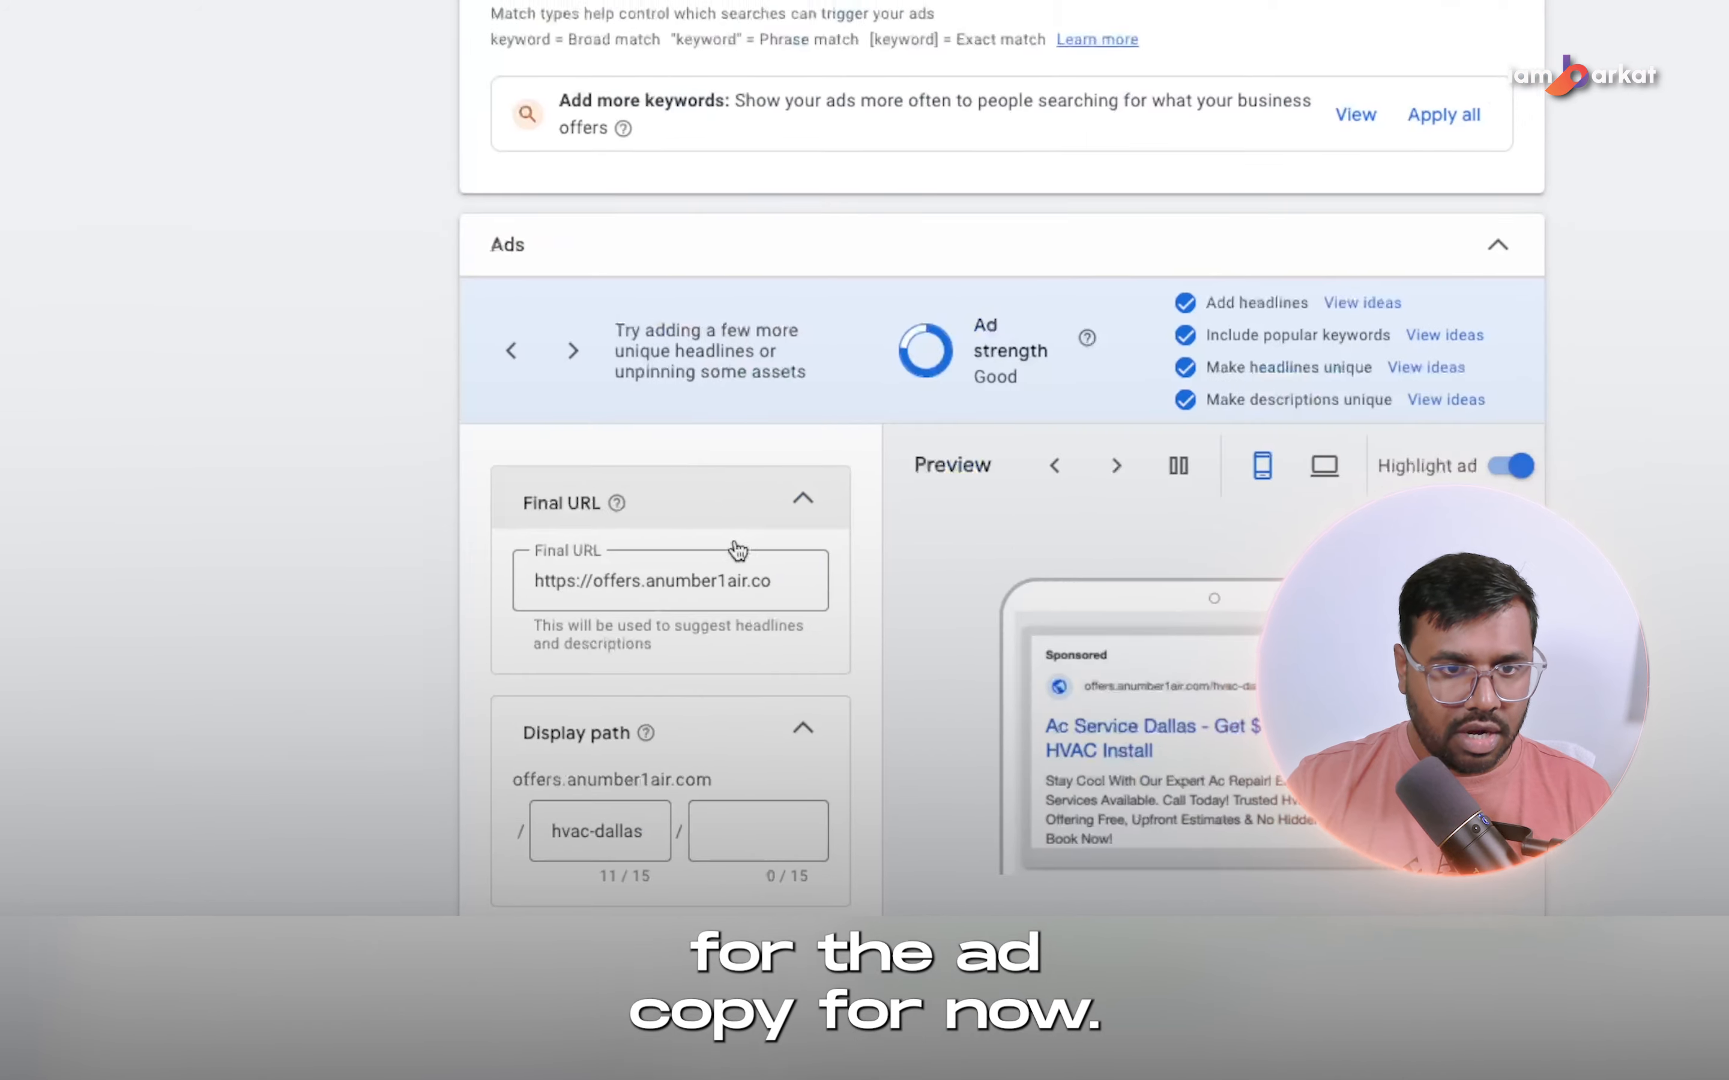
pyautogui.scroll(-20, 771, 500)
pyautogui.scroll(-5, 495, 600)
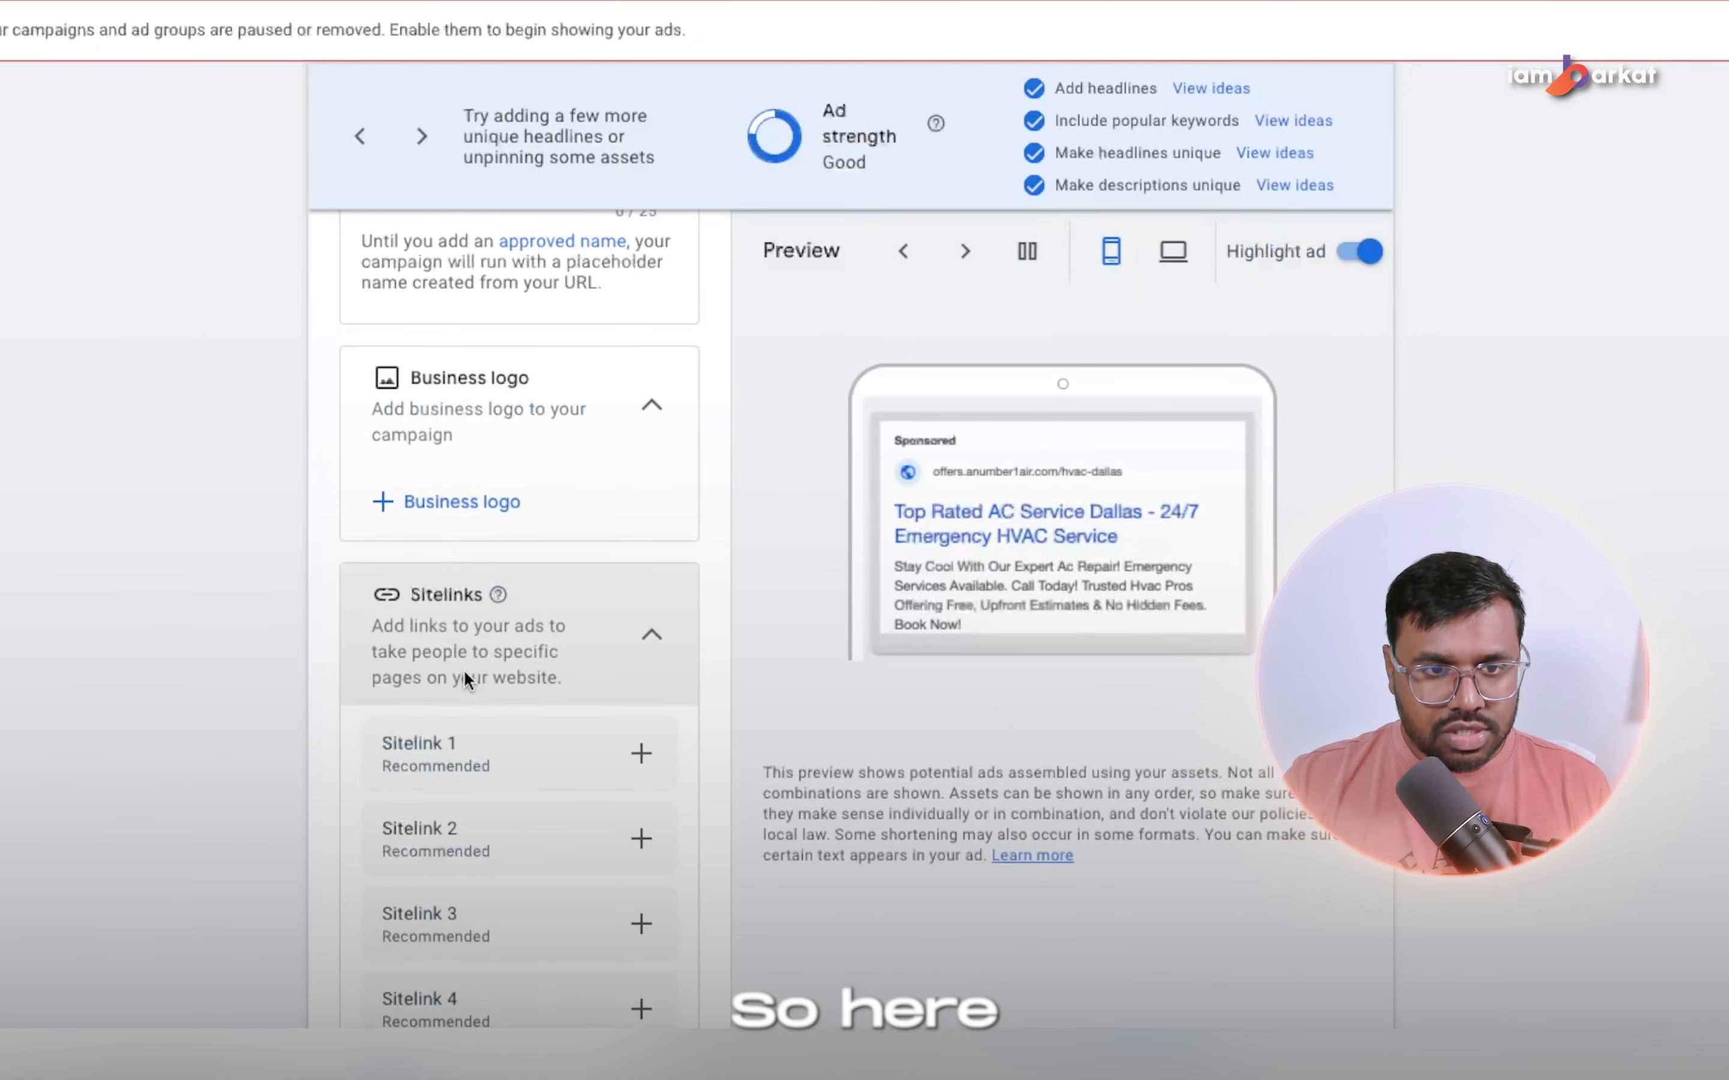
pyautogui.scroll(-1, 481, 570)
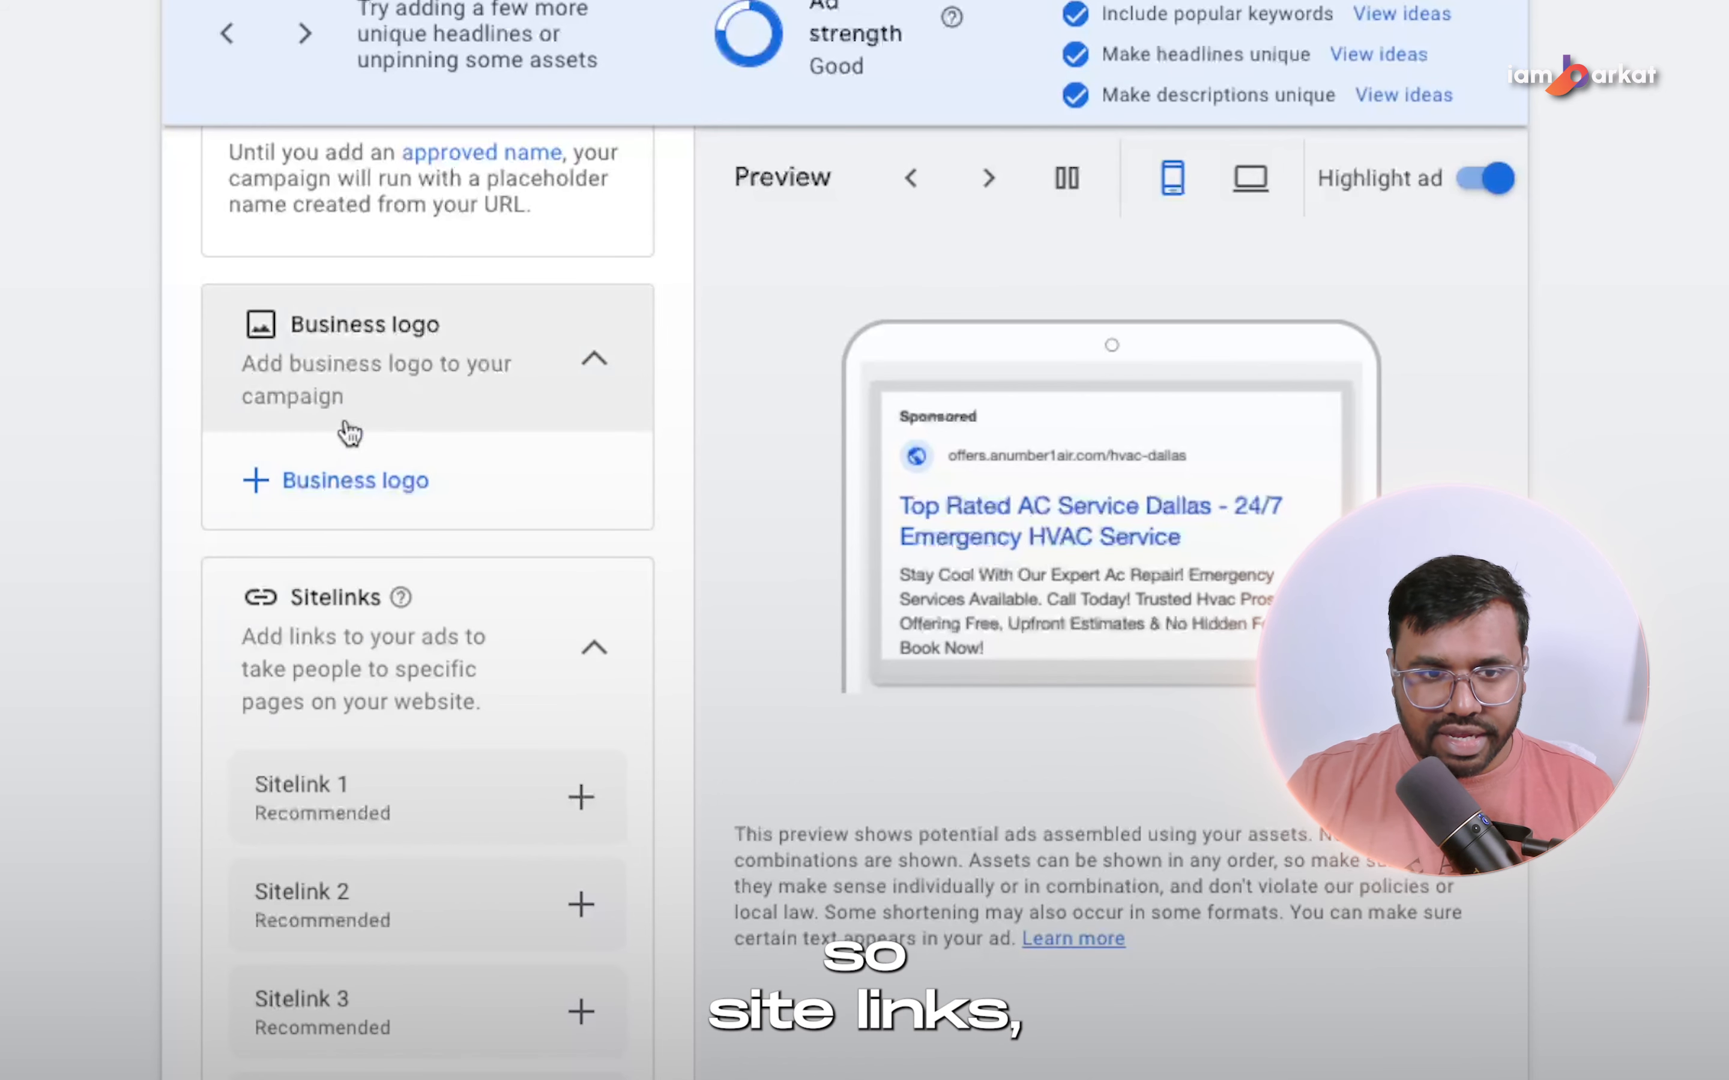
pyautogui.scroll(-1, 376, 393)
pyautogui.scroll(-10, 296, 532)
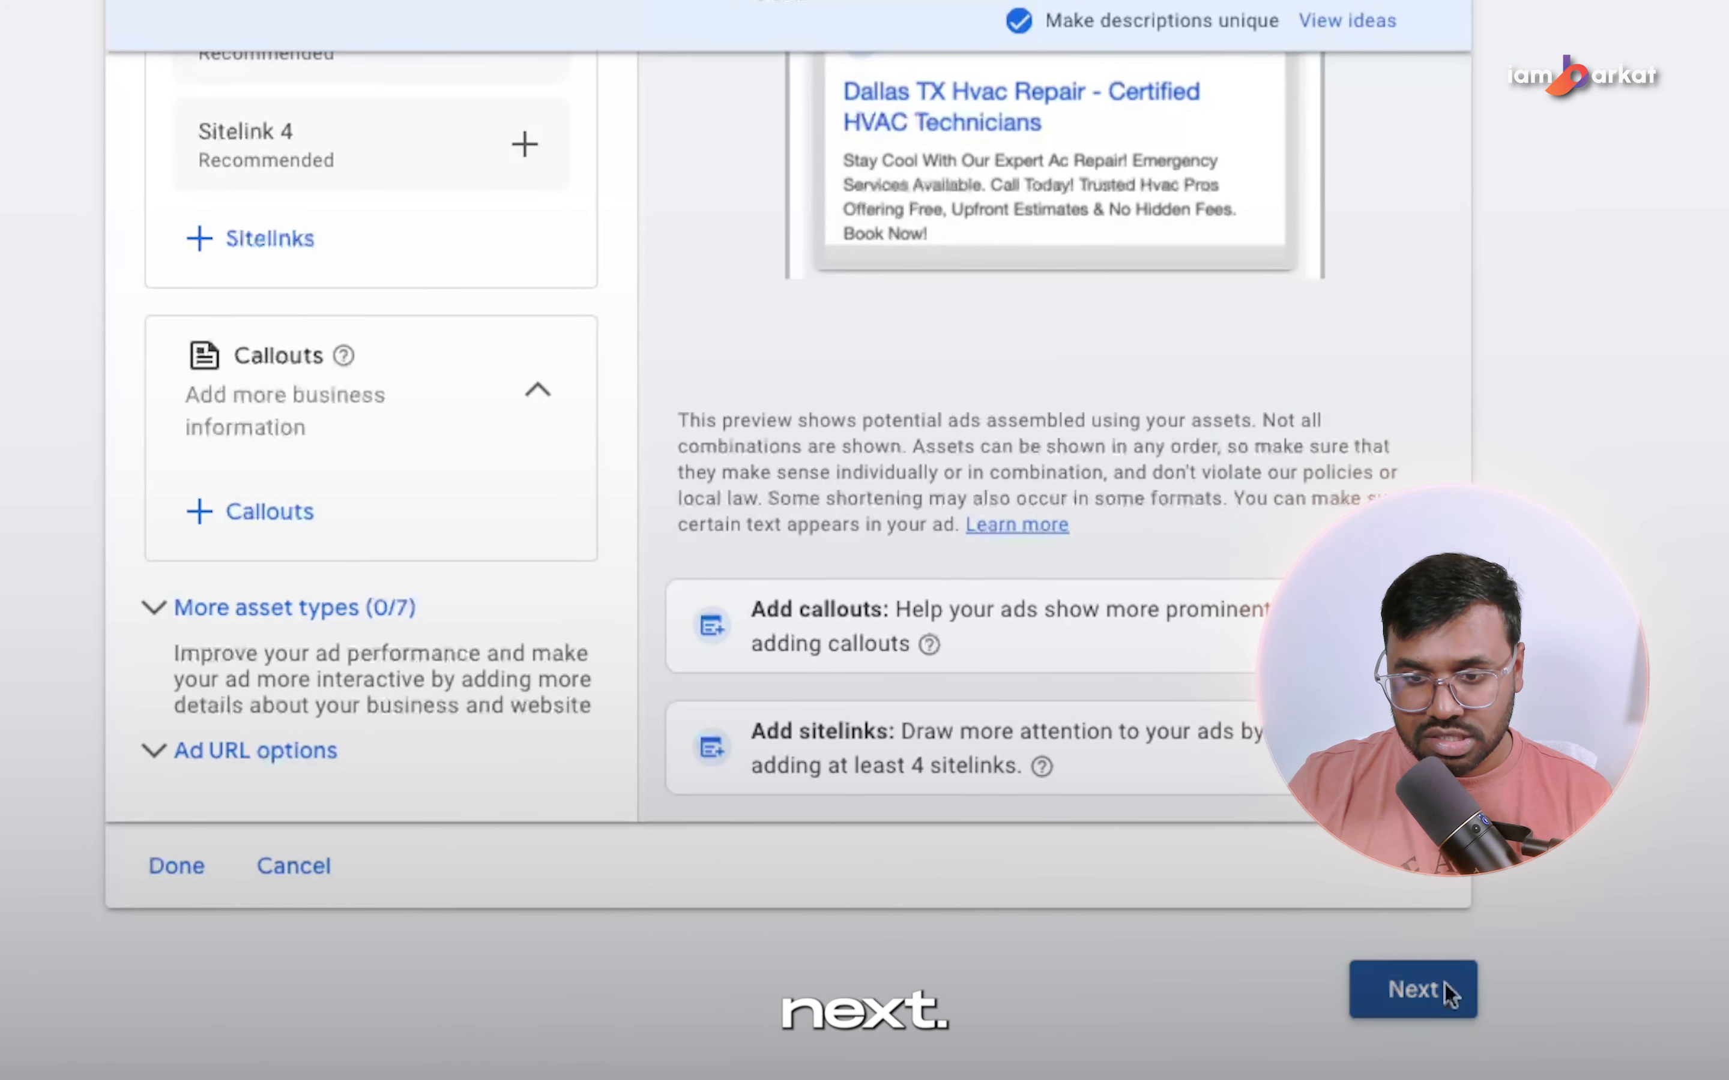
# Proceed to the budget, set a custom average daily budget of £50, and continue to the campaign review.
pyautogui.click(1445, 984)
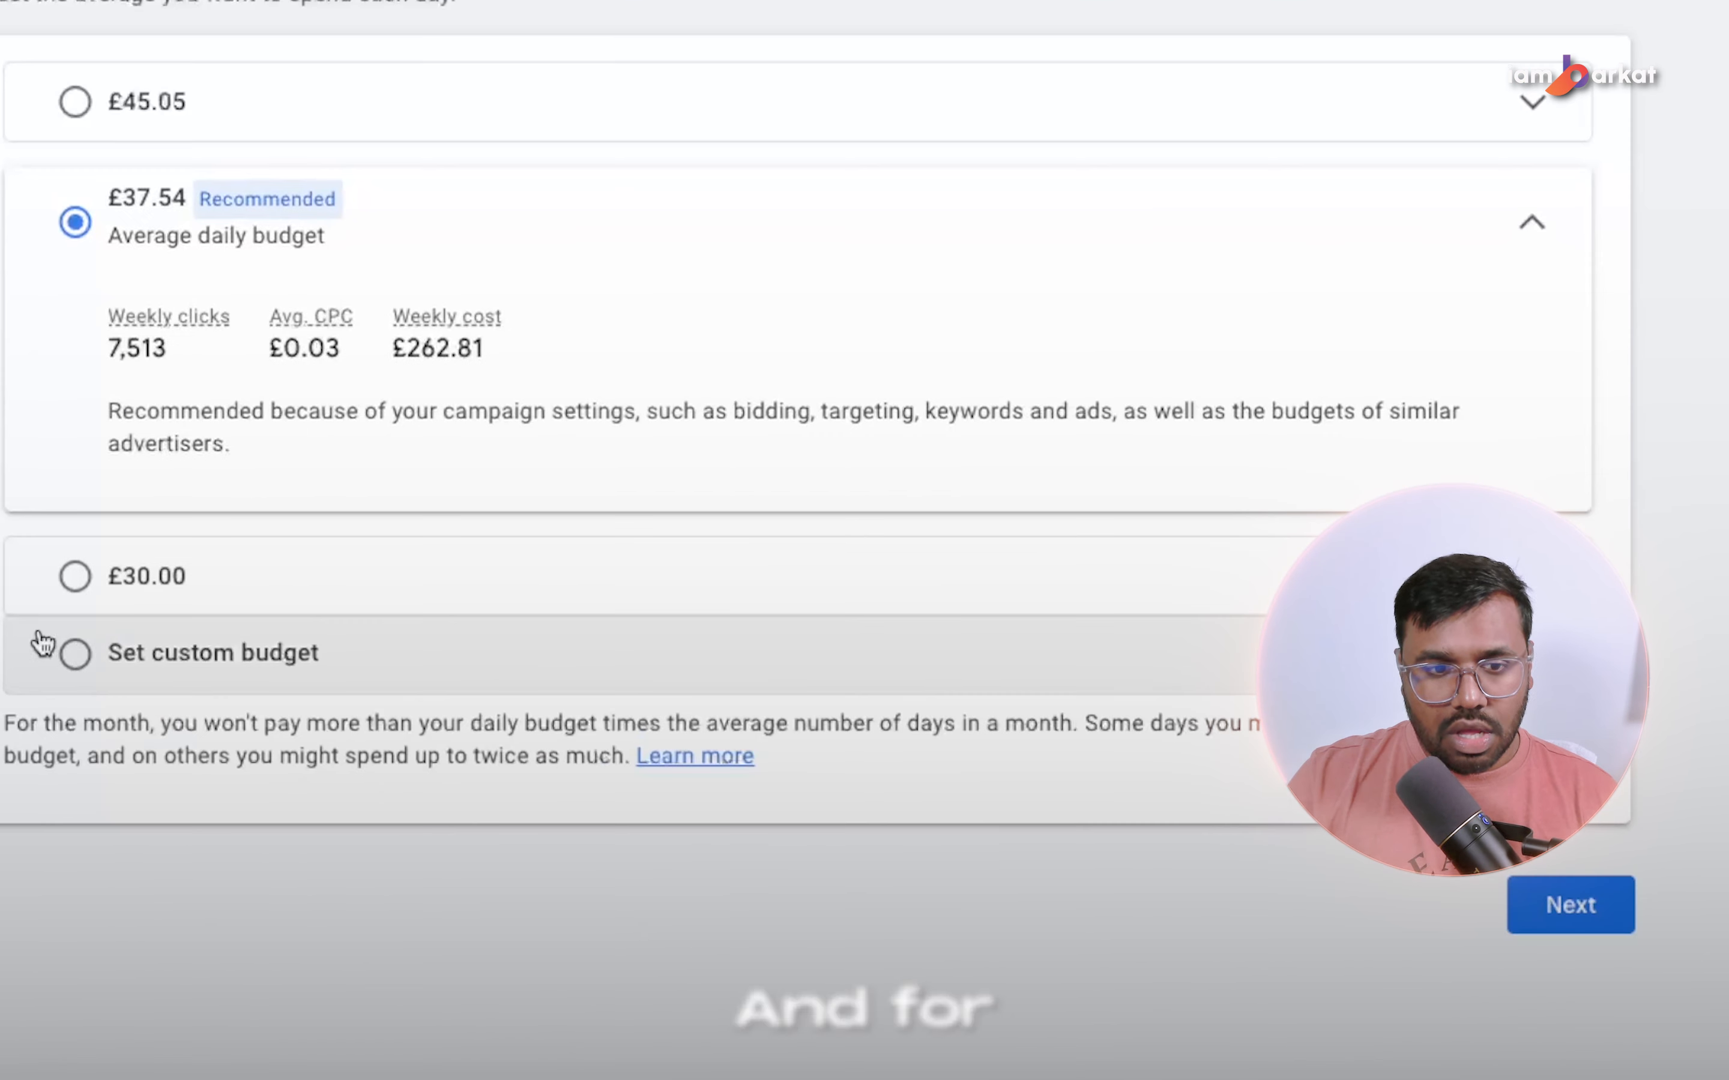
pyautogui.click(77, 651)
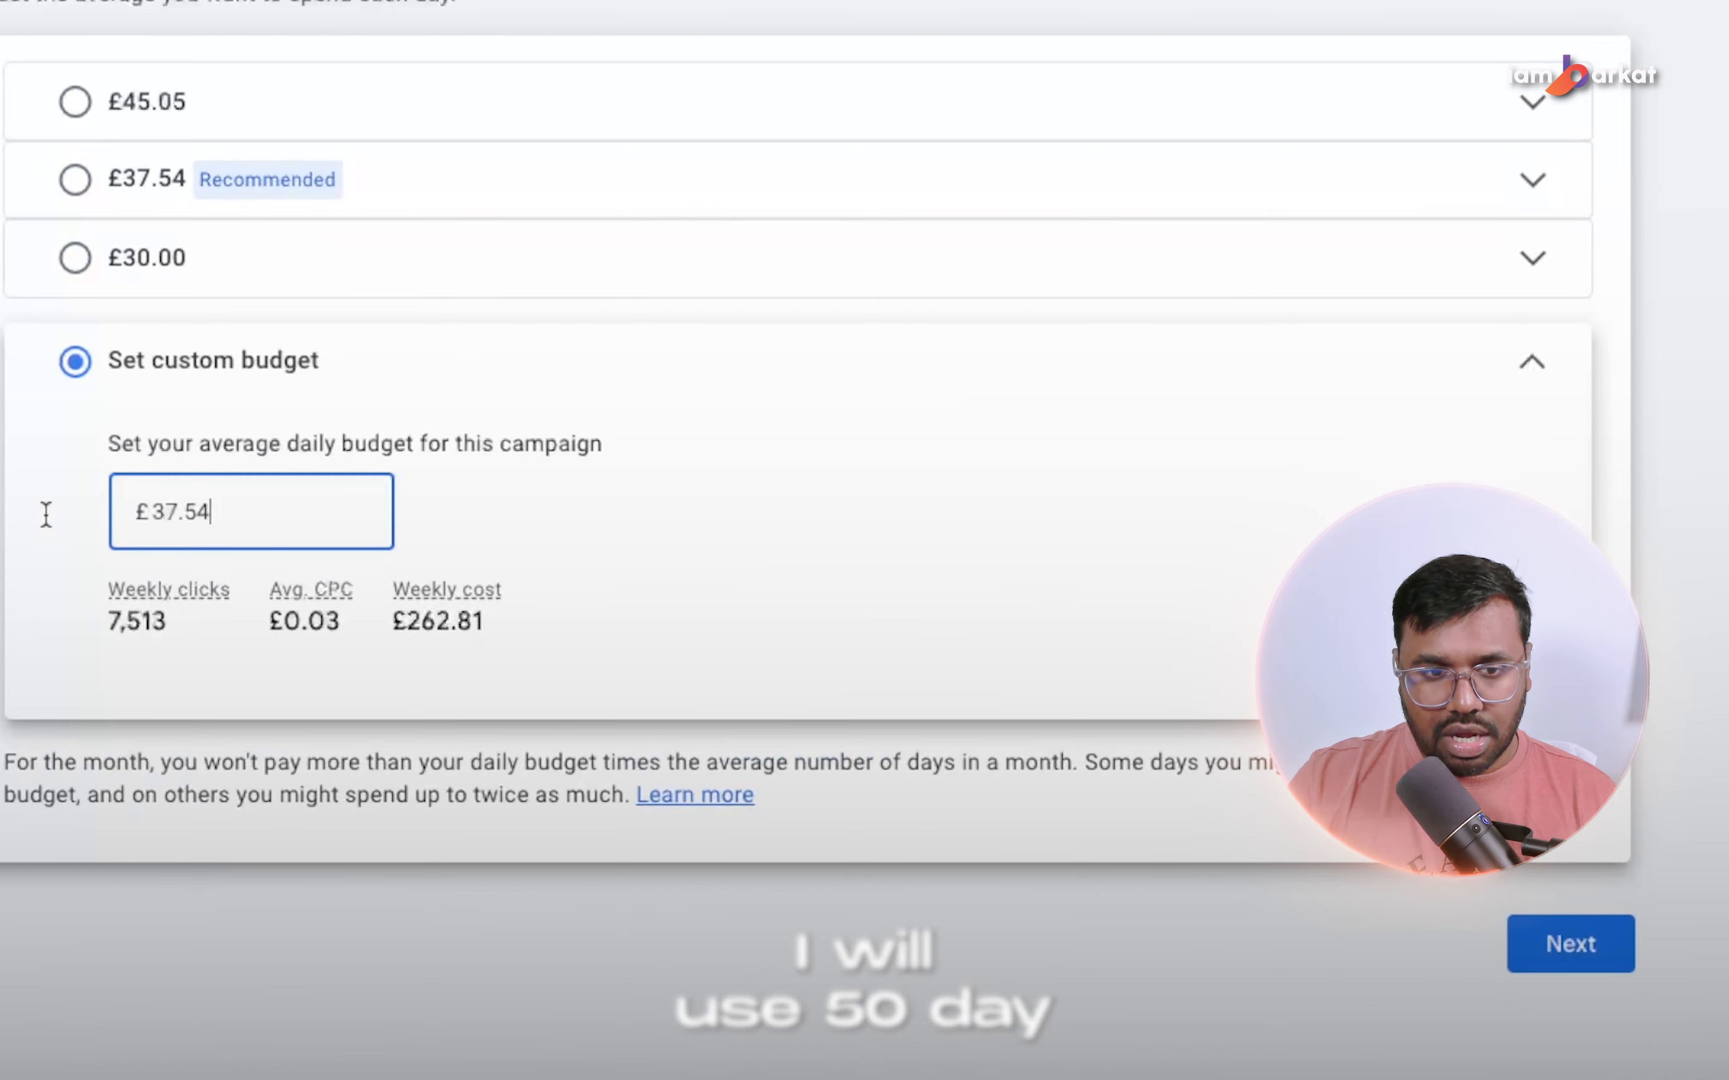
pyautogui.hotkey('ctrl', 'a')
pyautogui.write('50')
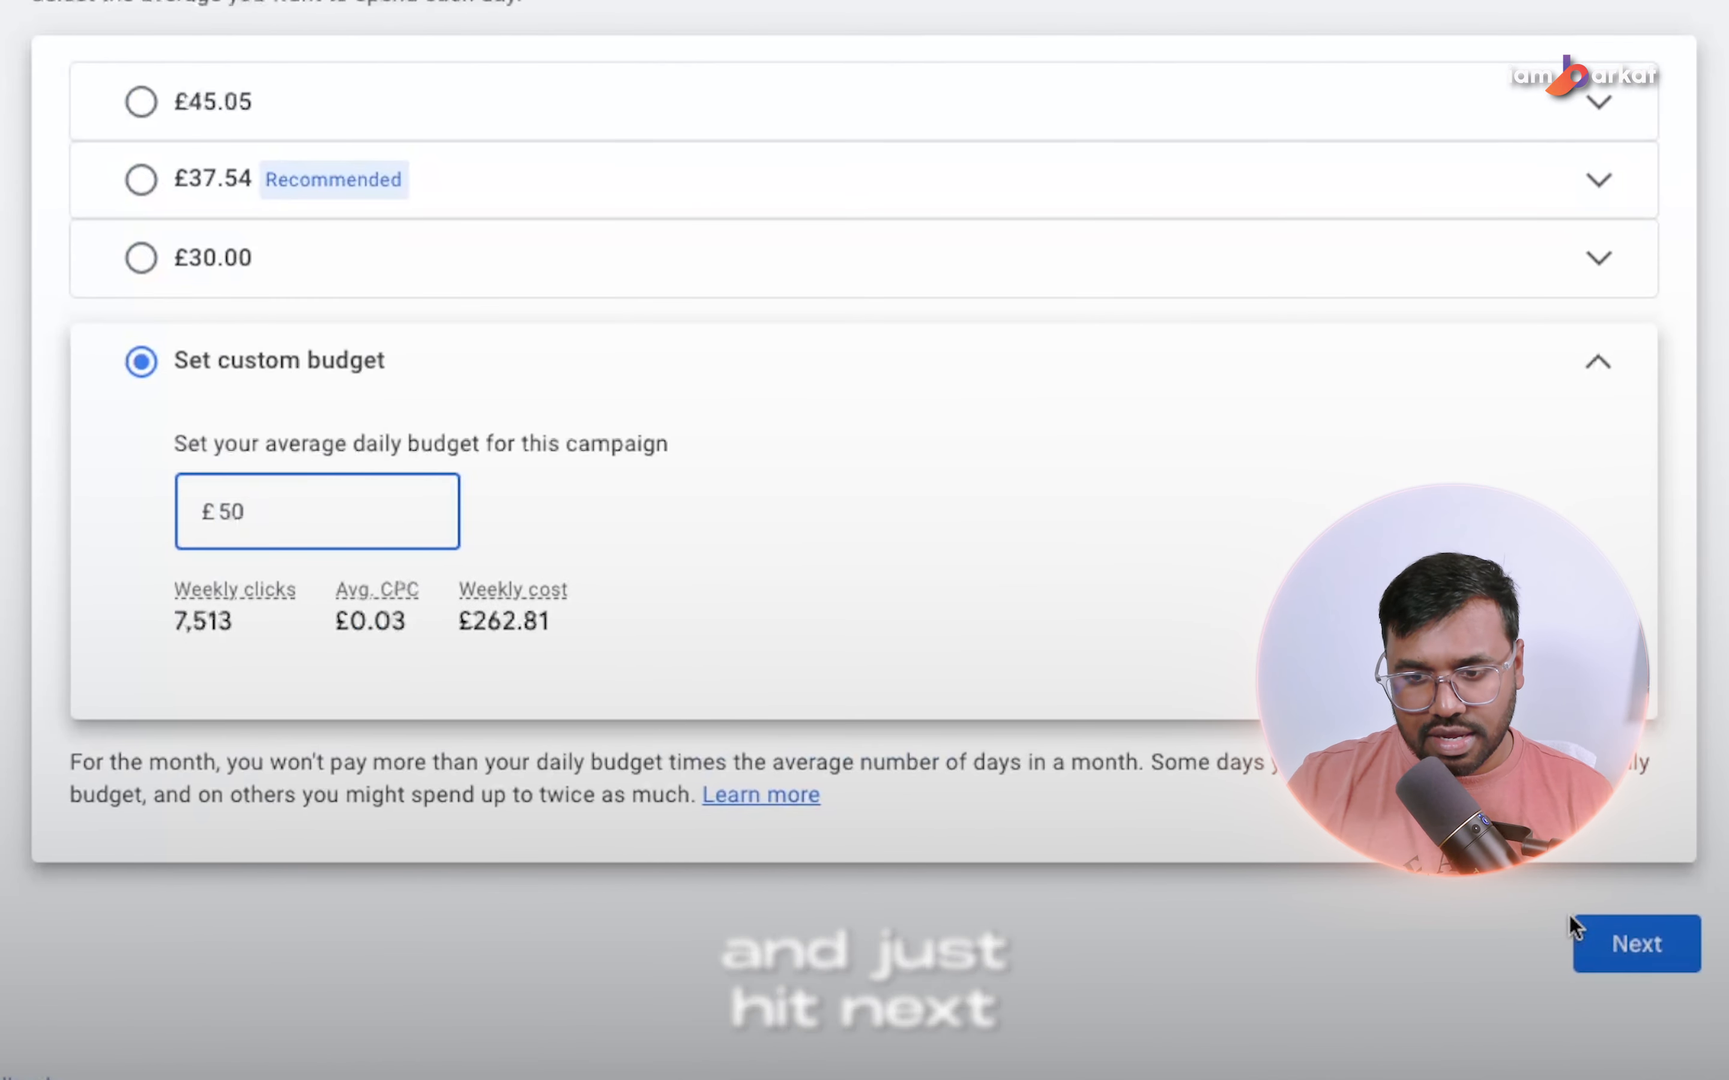
pyautogui.click(1634, 961)
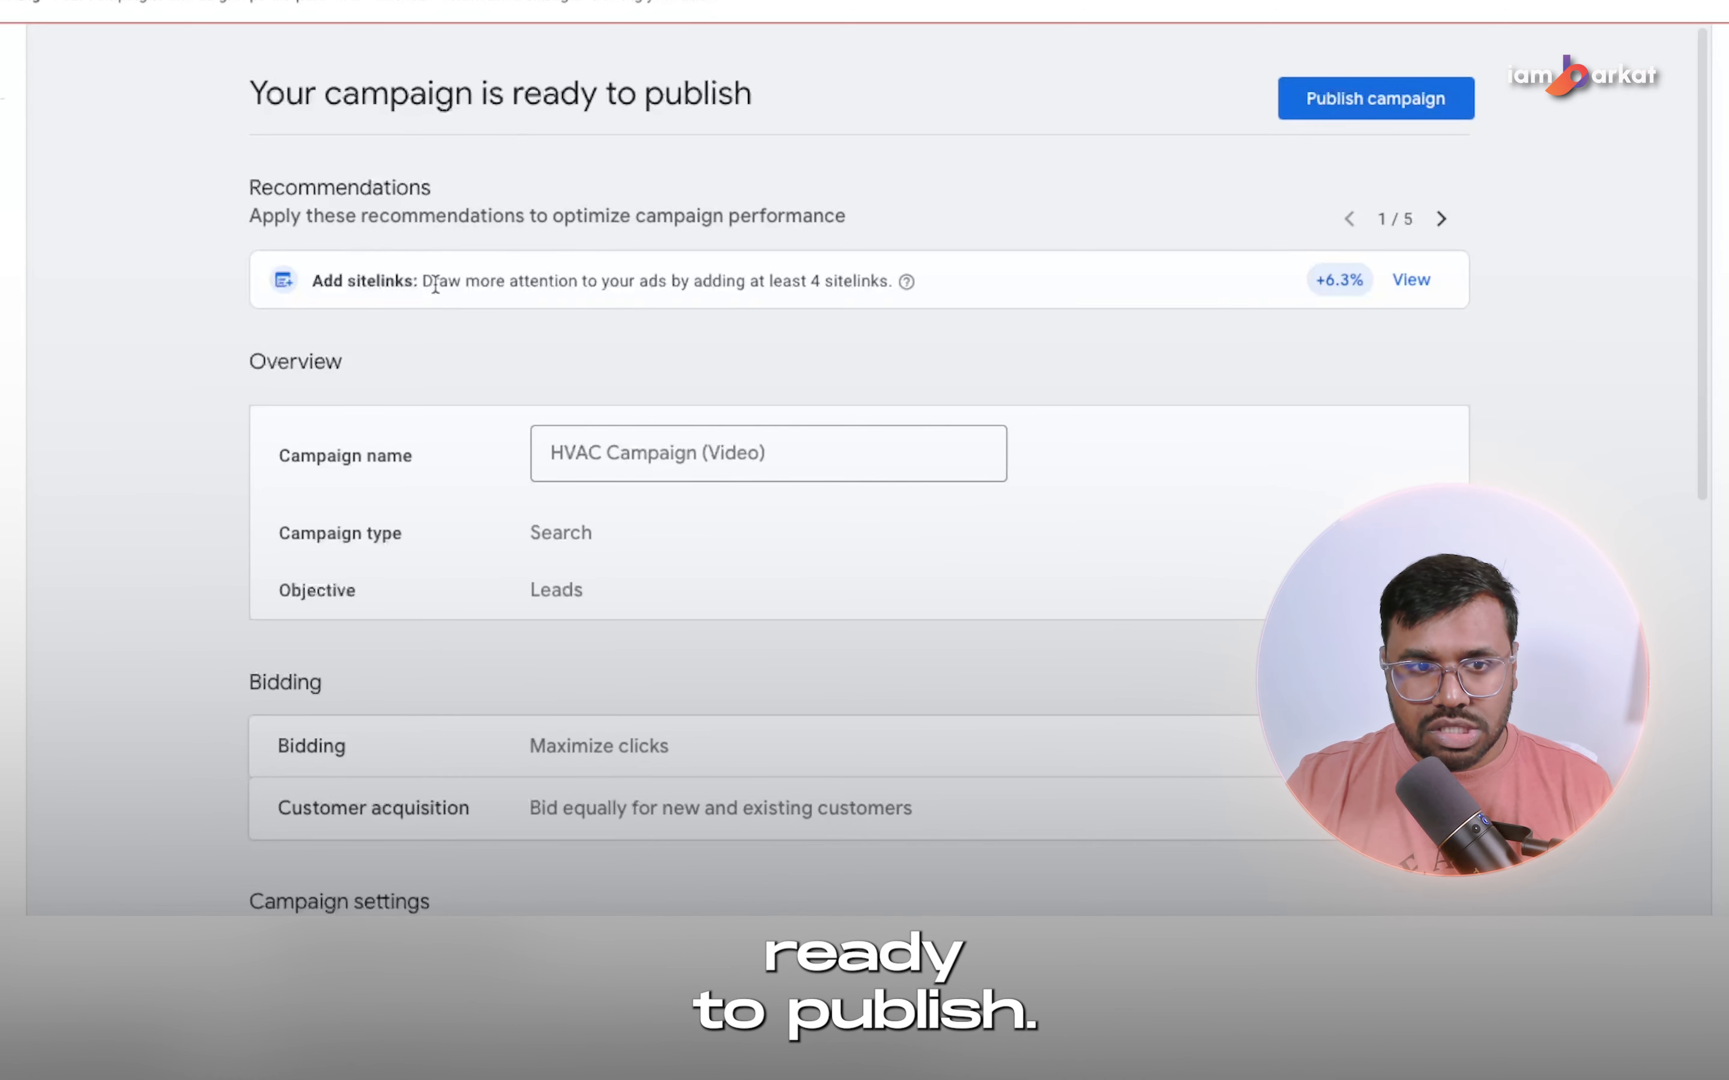
# Check the first two optimization recommendations in the campaign review and publish the campaign.
pyautogui.click(1440, 219)
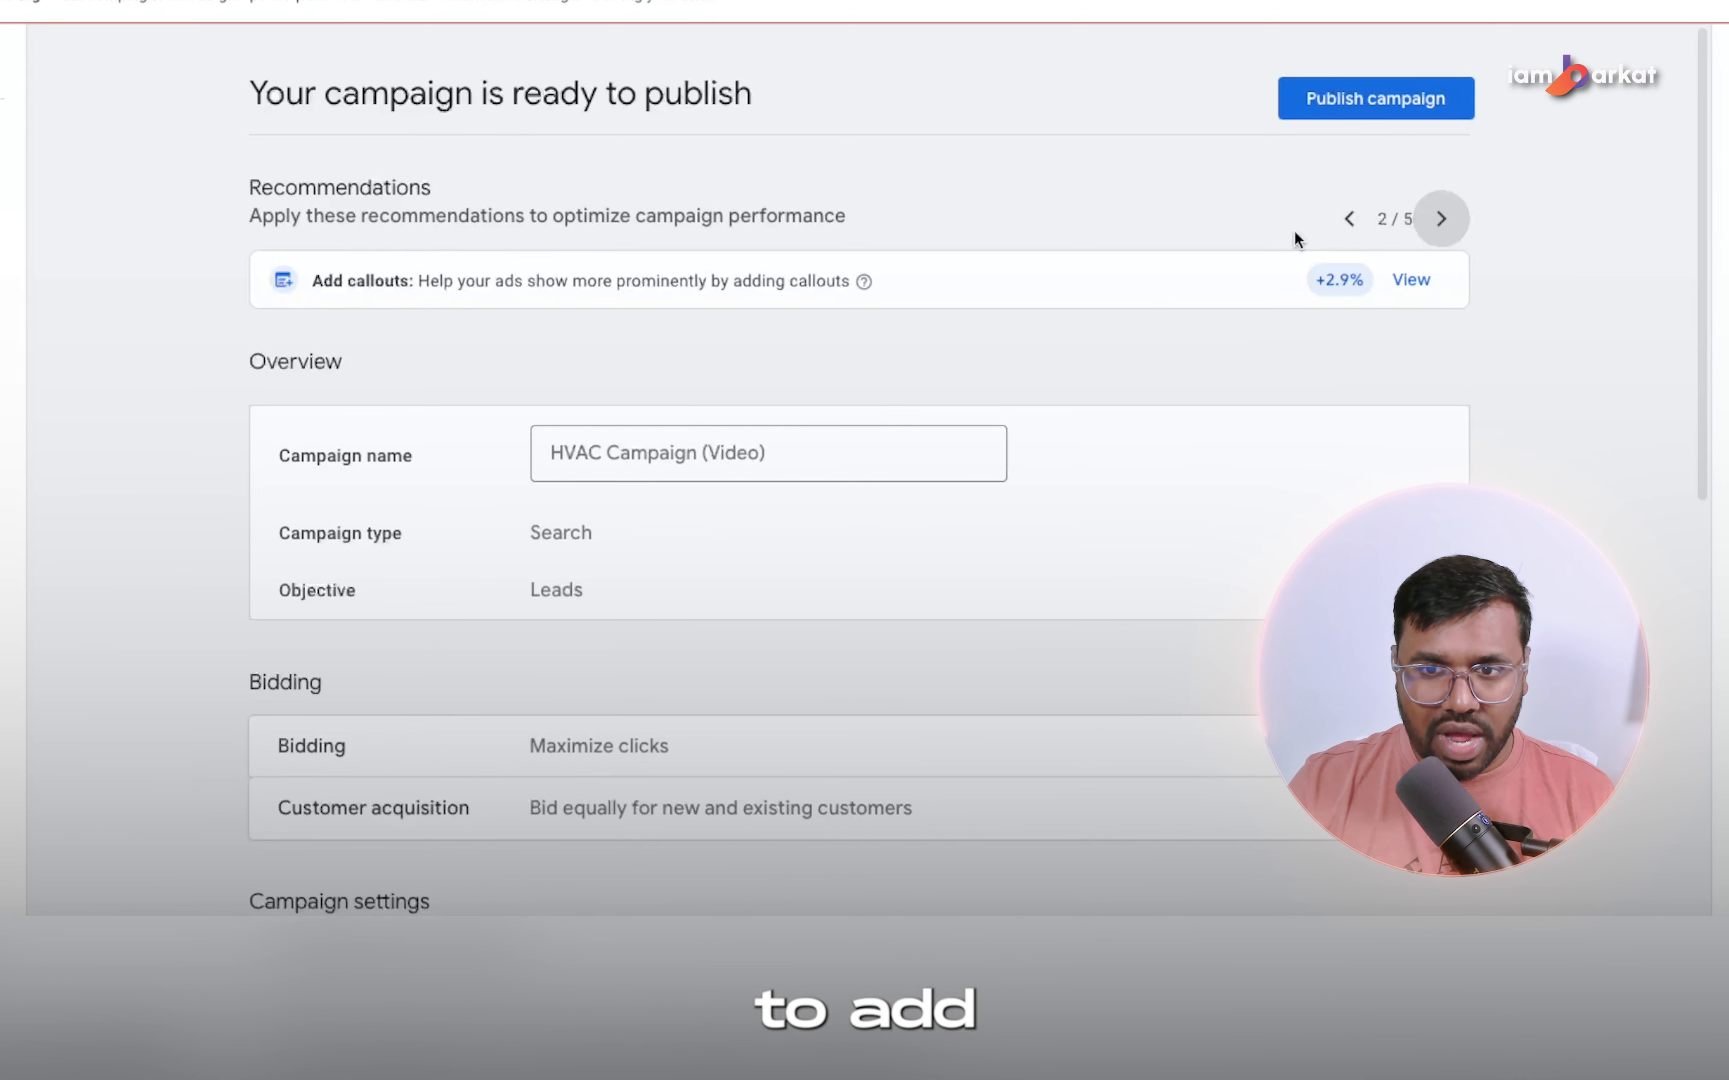
pyautogui.click(1349, 219)
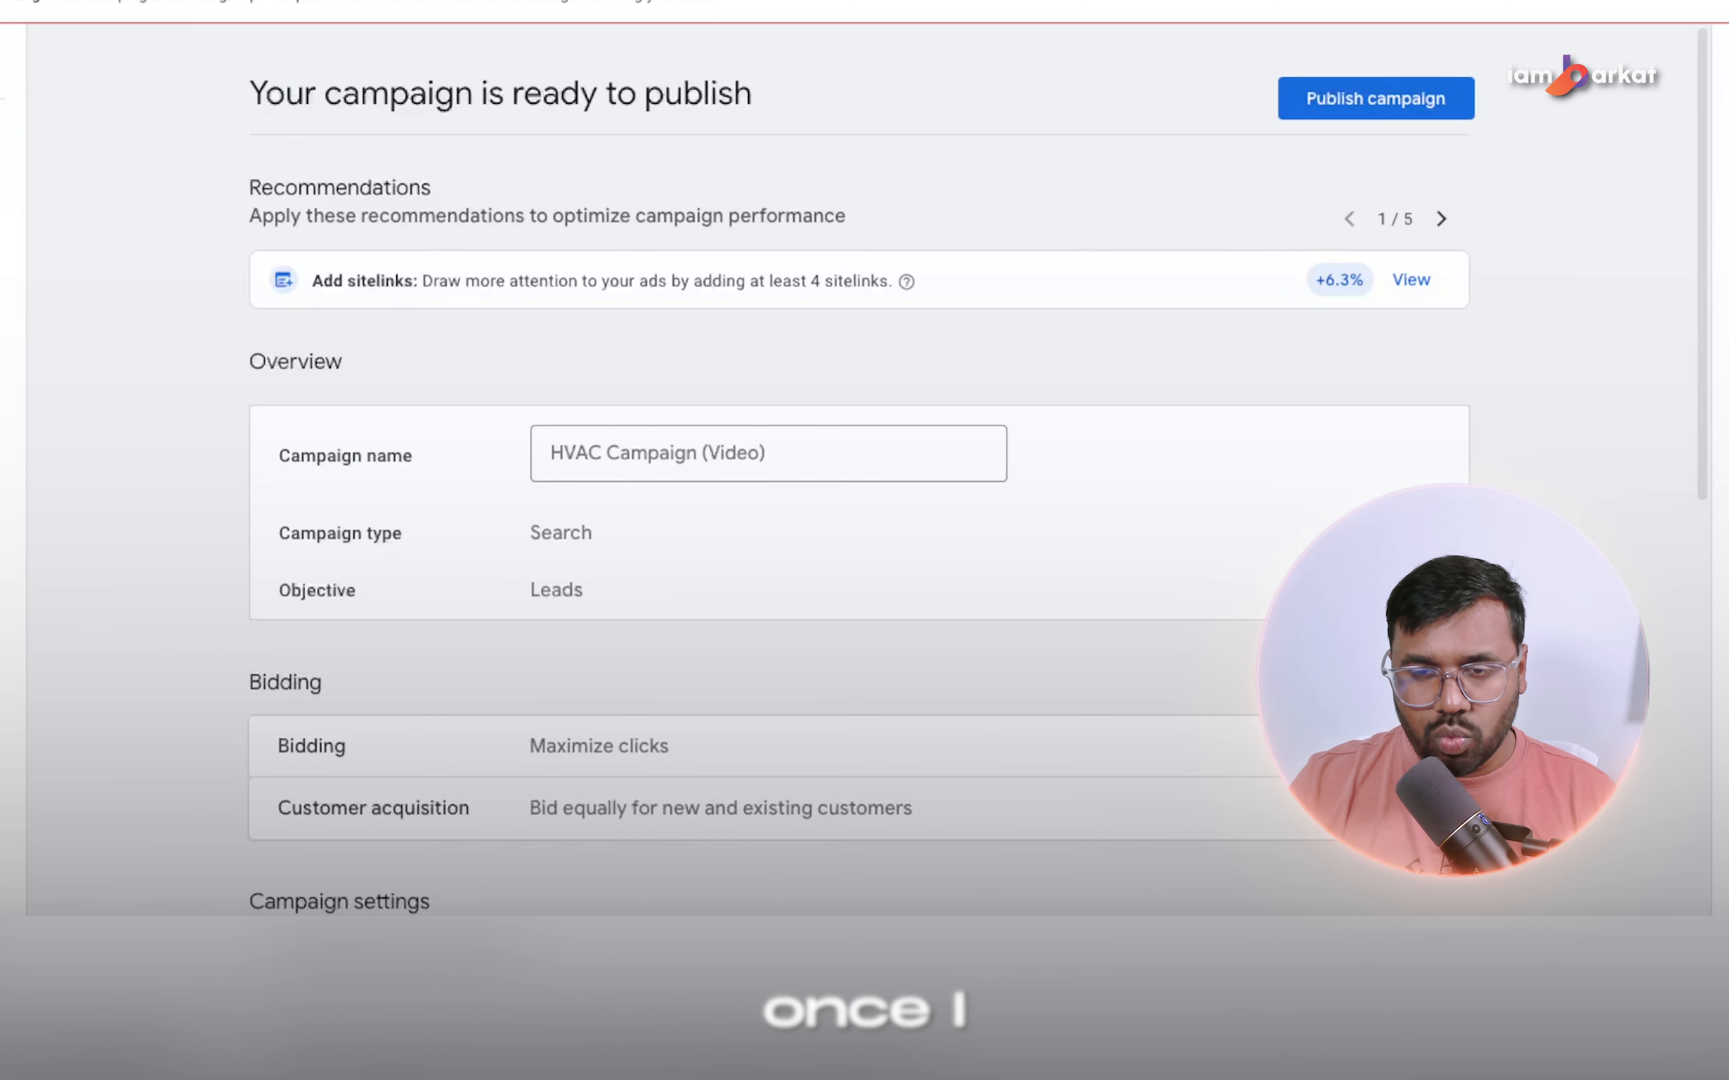
pyautogui.click(1302, 107)
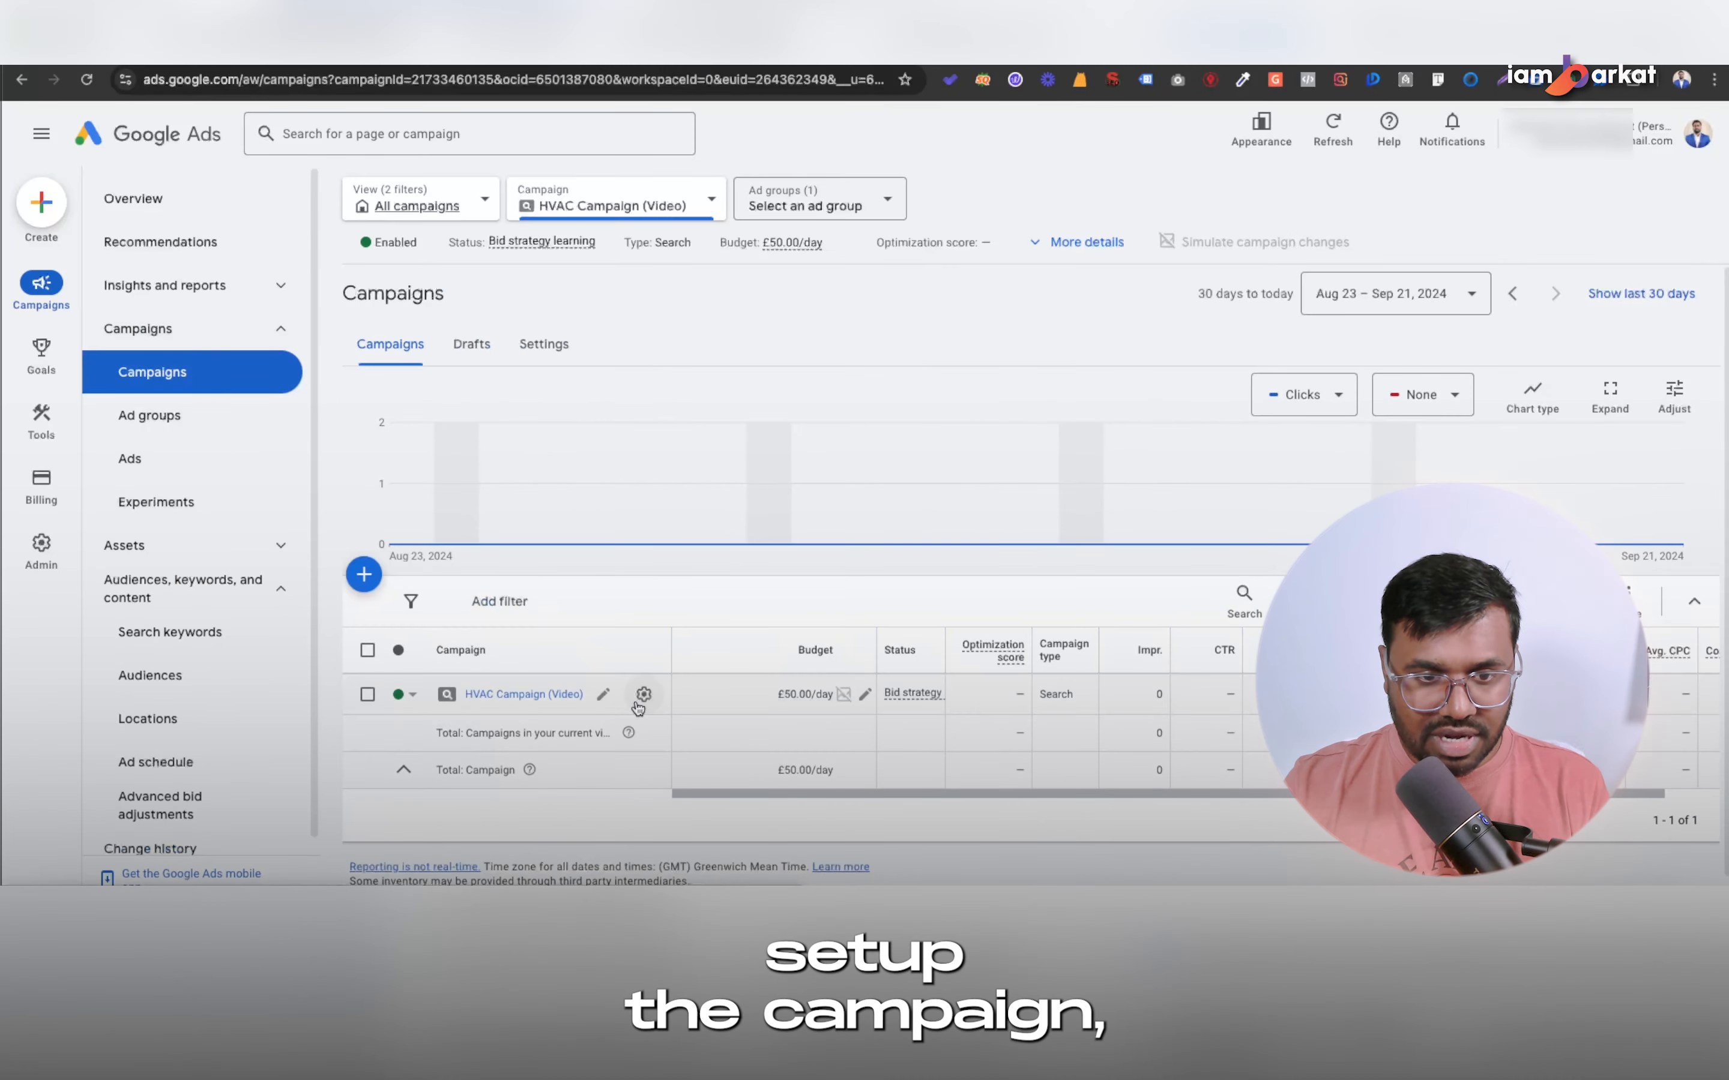
# Change the HVAC Campaign (Video) bid strategy to Manual CPC in the campaign settings and save it.
pyautogui.click(621, 692)
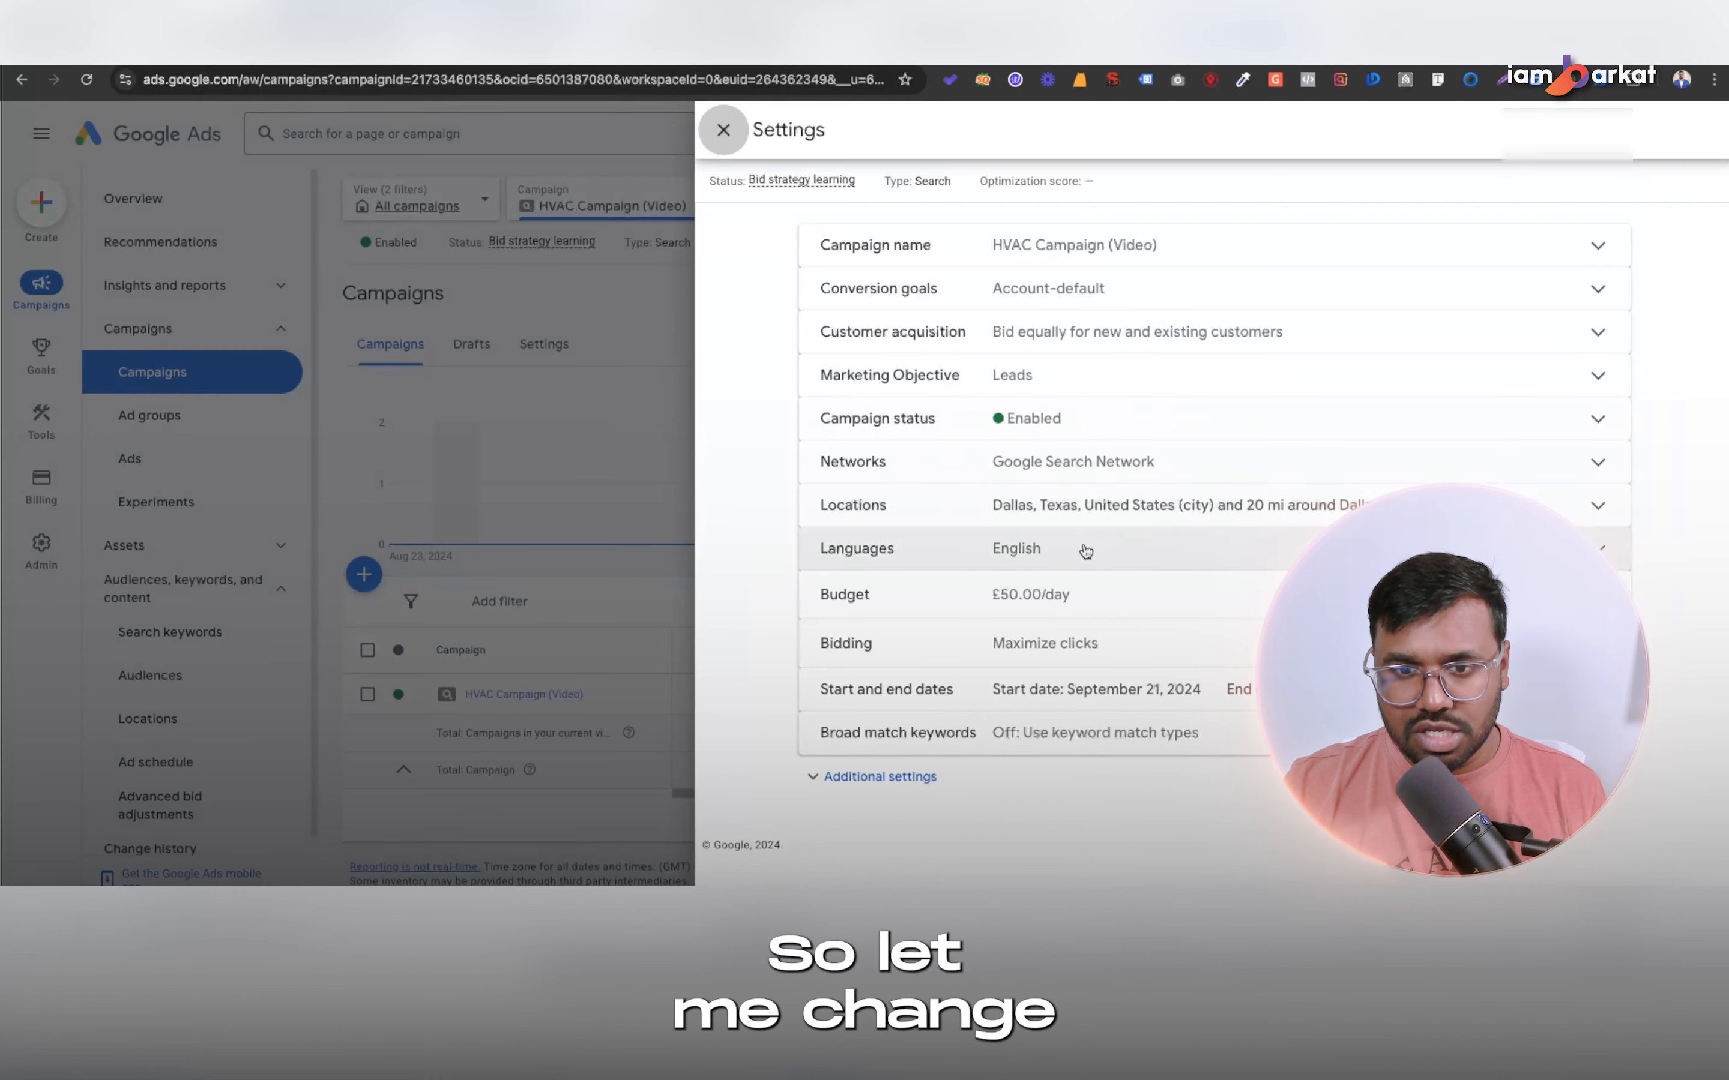
pyautogui.click(1034, 649)
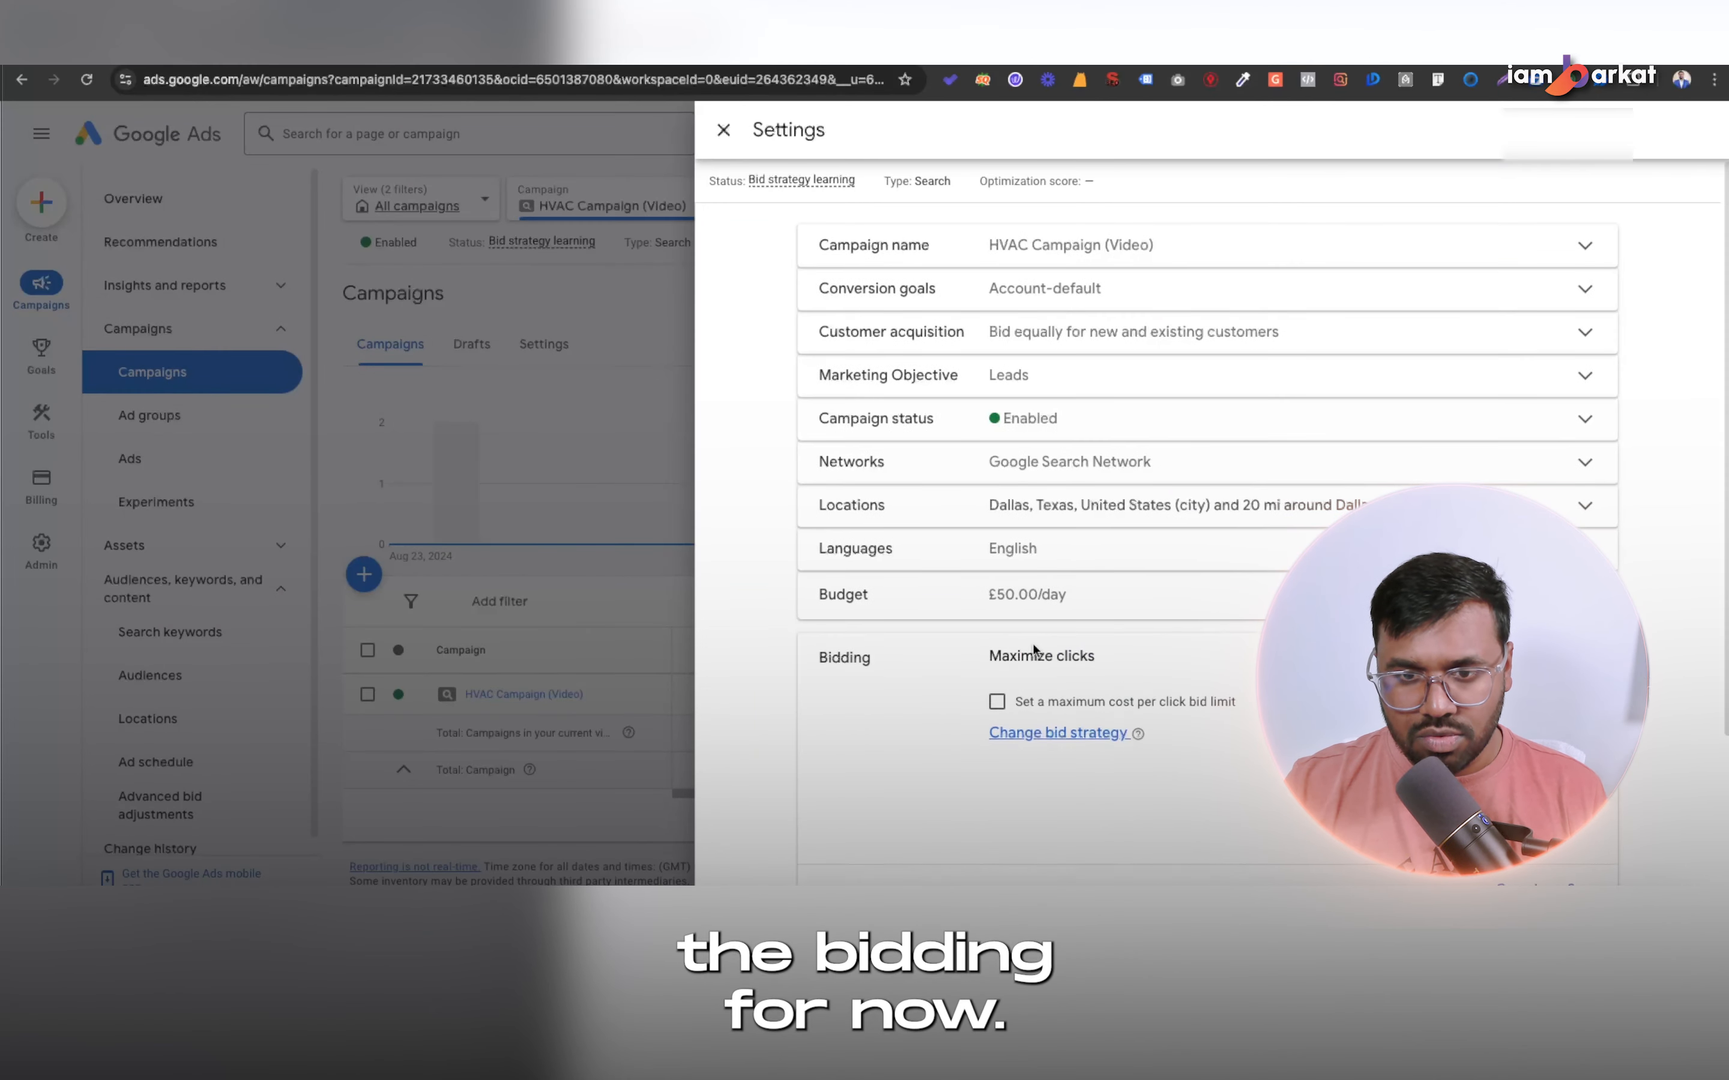
pyautogui.scroll(-3, 929, 635)
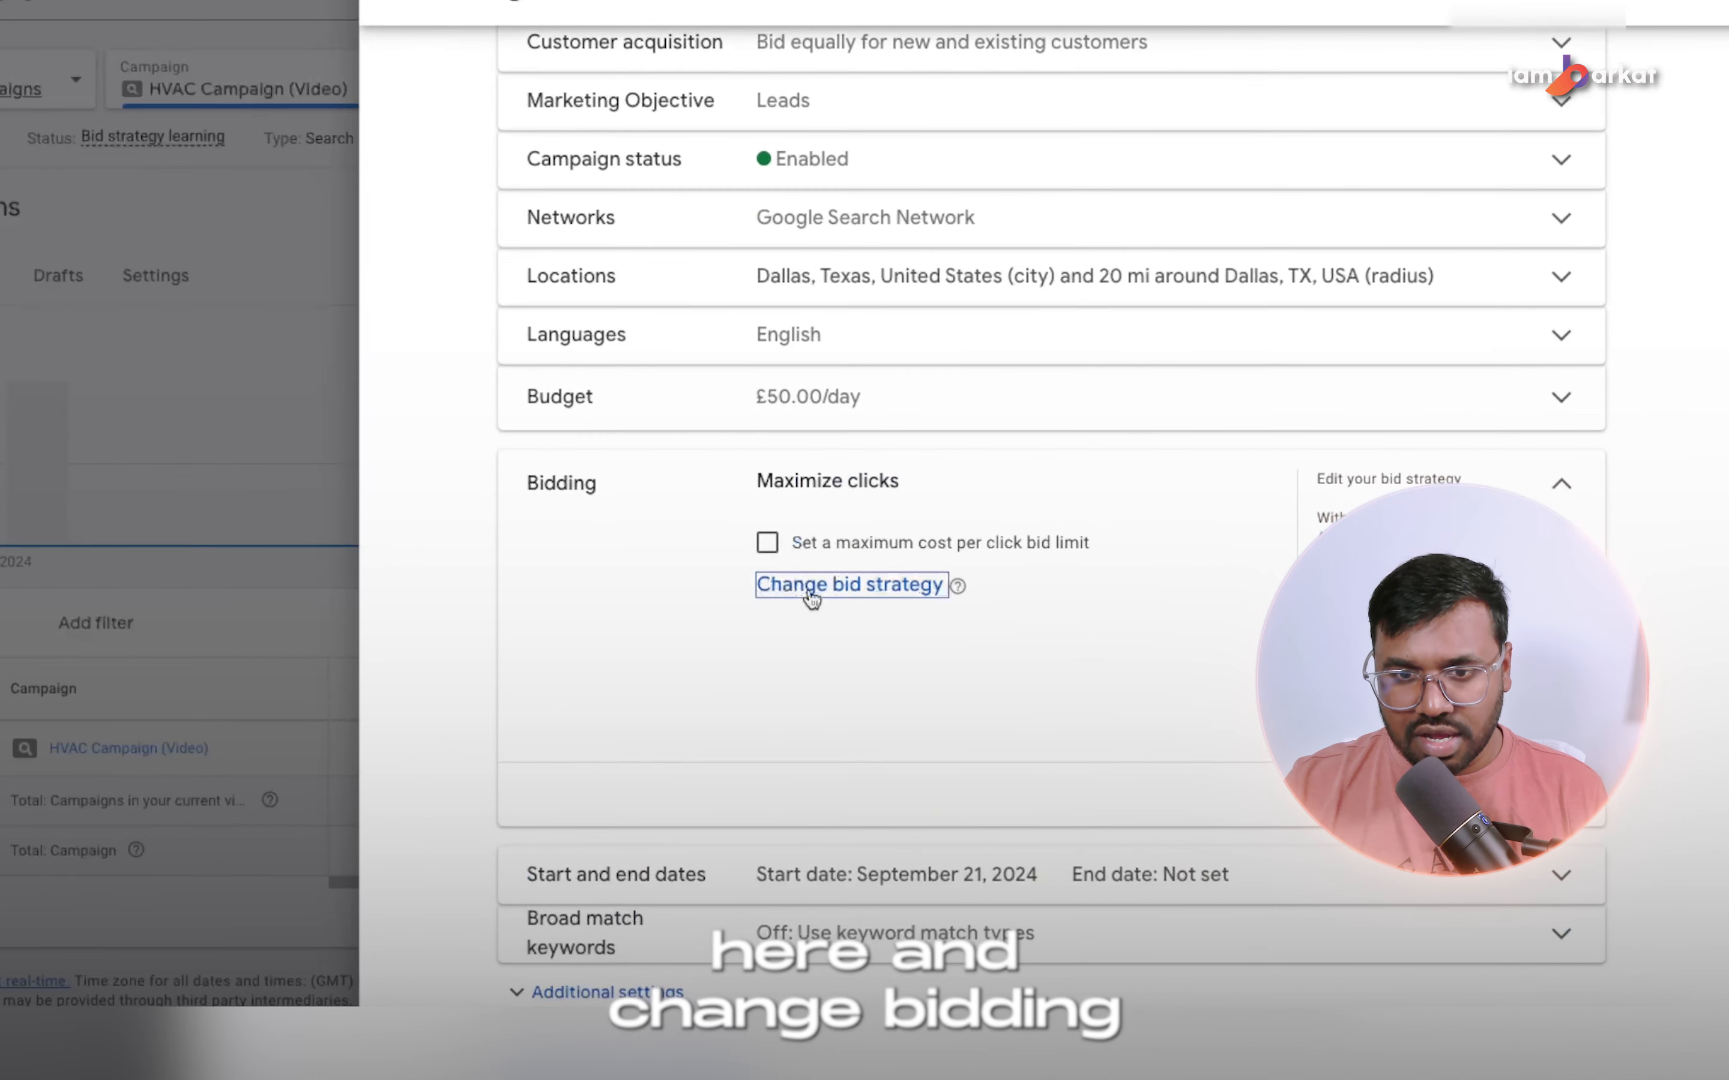
pyautogui.click(1028, 574)
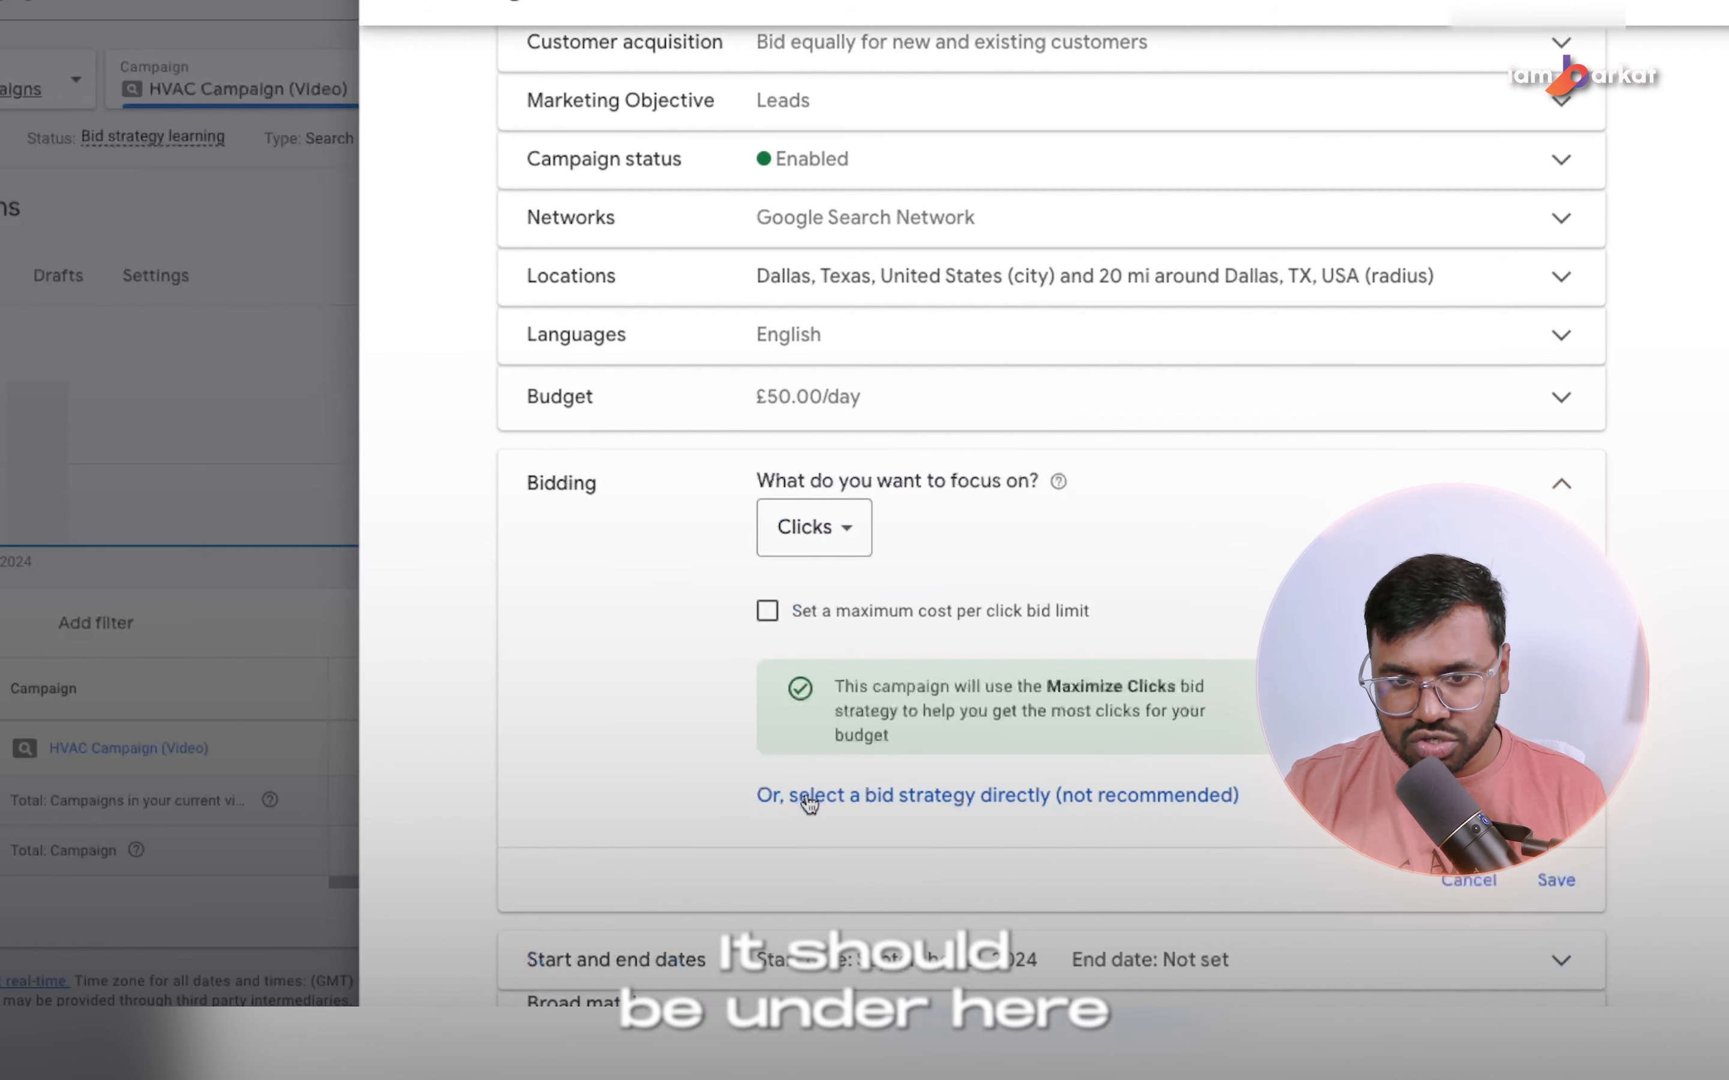
pyautogui.click(914, 797)
pyautogui.click(821, 546)
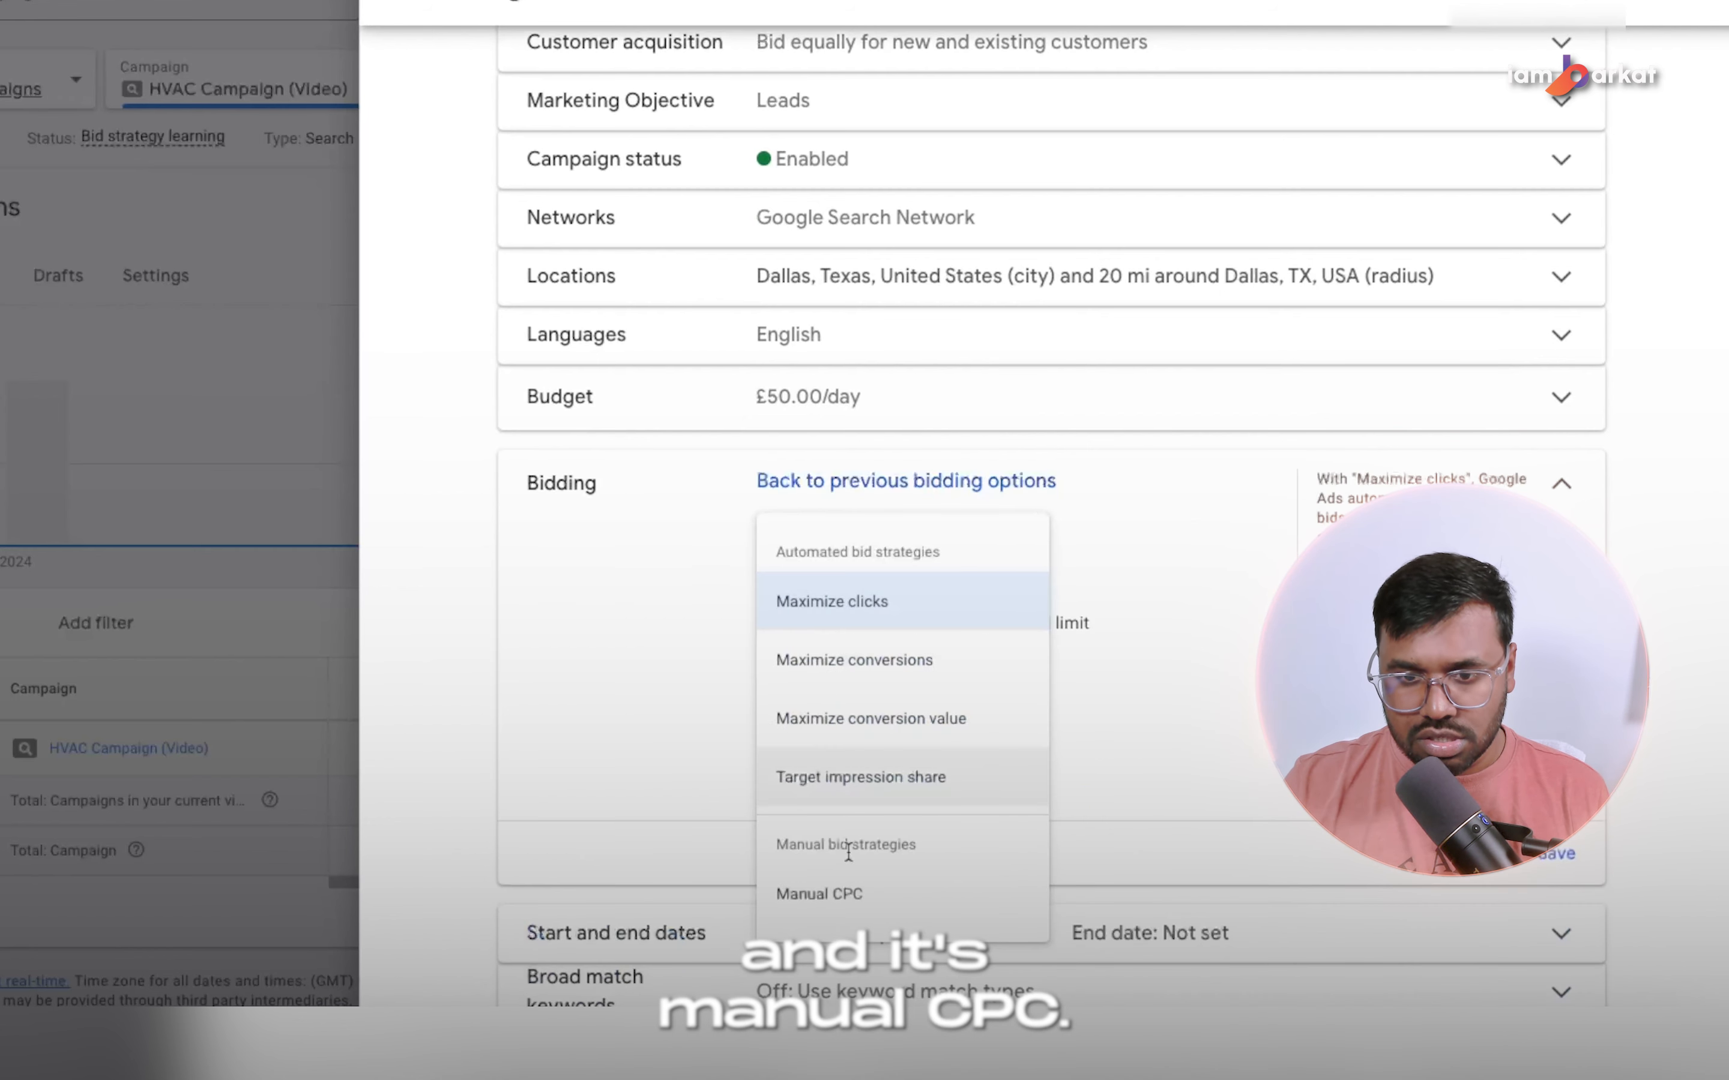
pyautogui.click(819, 895)
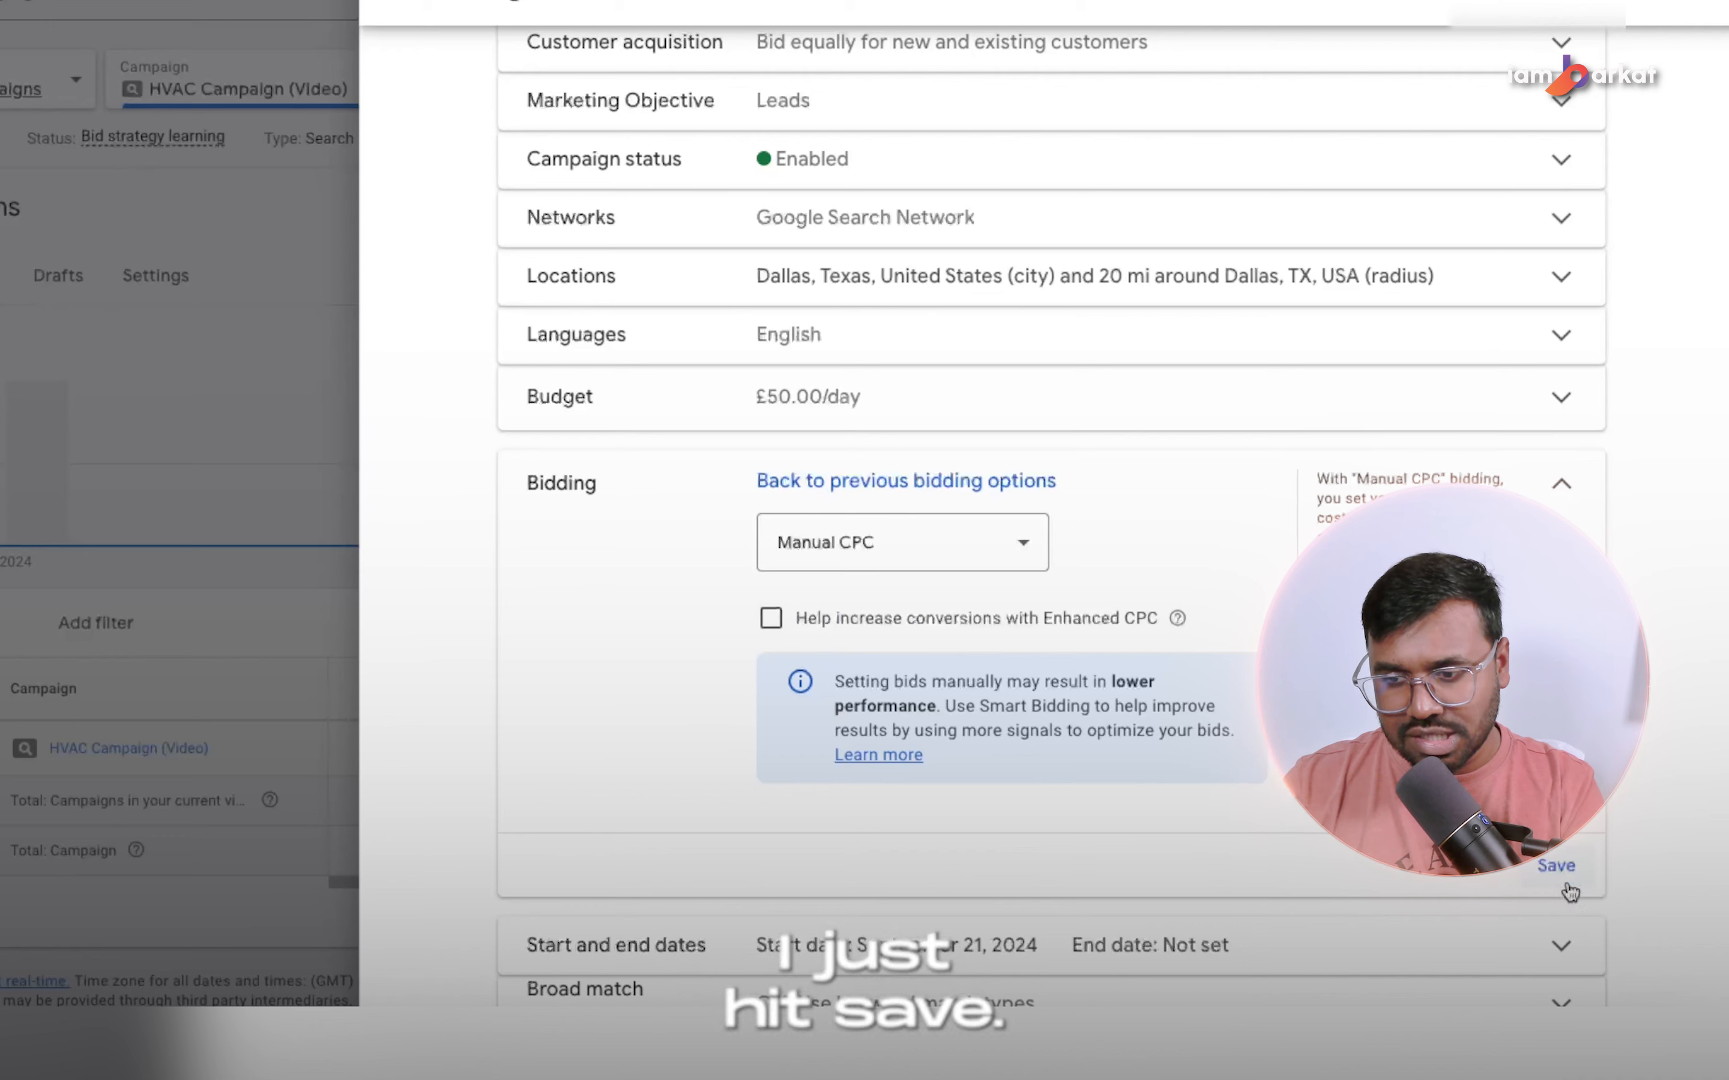
pyautogui.click(1553, 866)
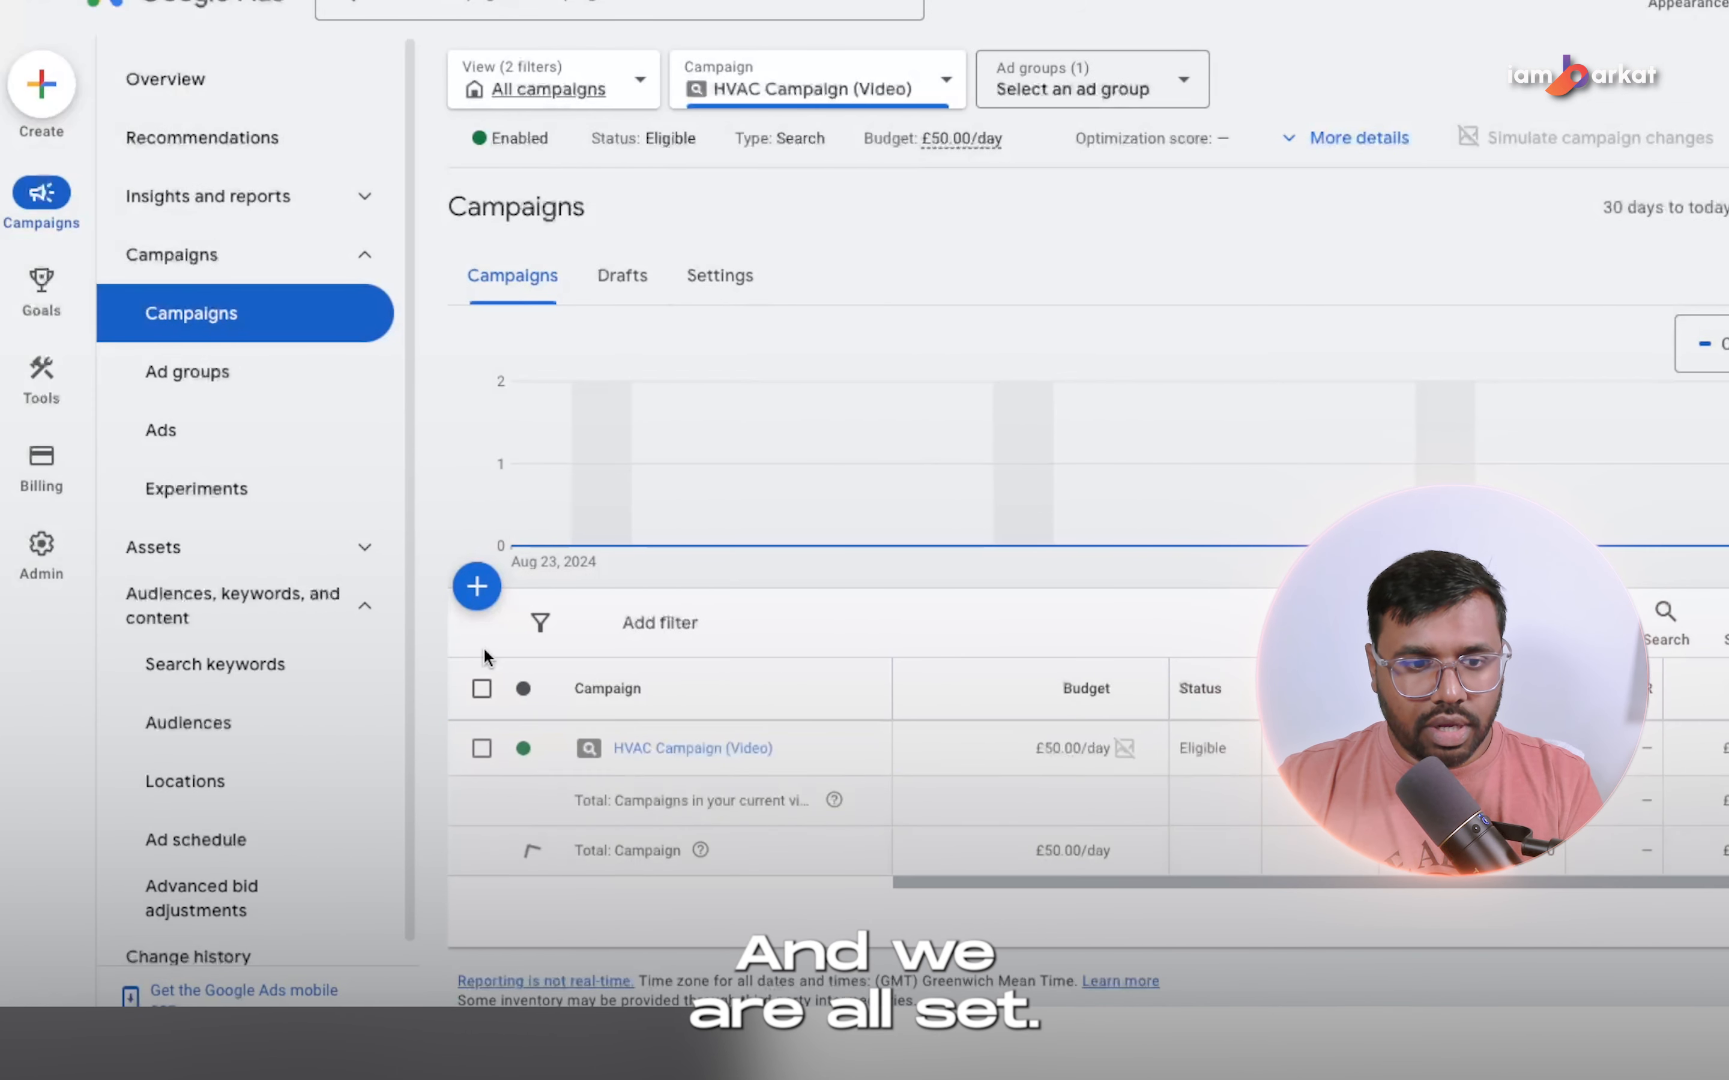
# Set the default max. CPC of the HVAC Dallas ad group to £8 and save it.
pyautogui.click(188, 371)
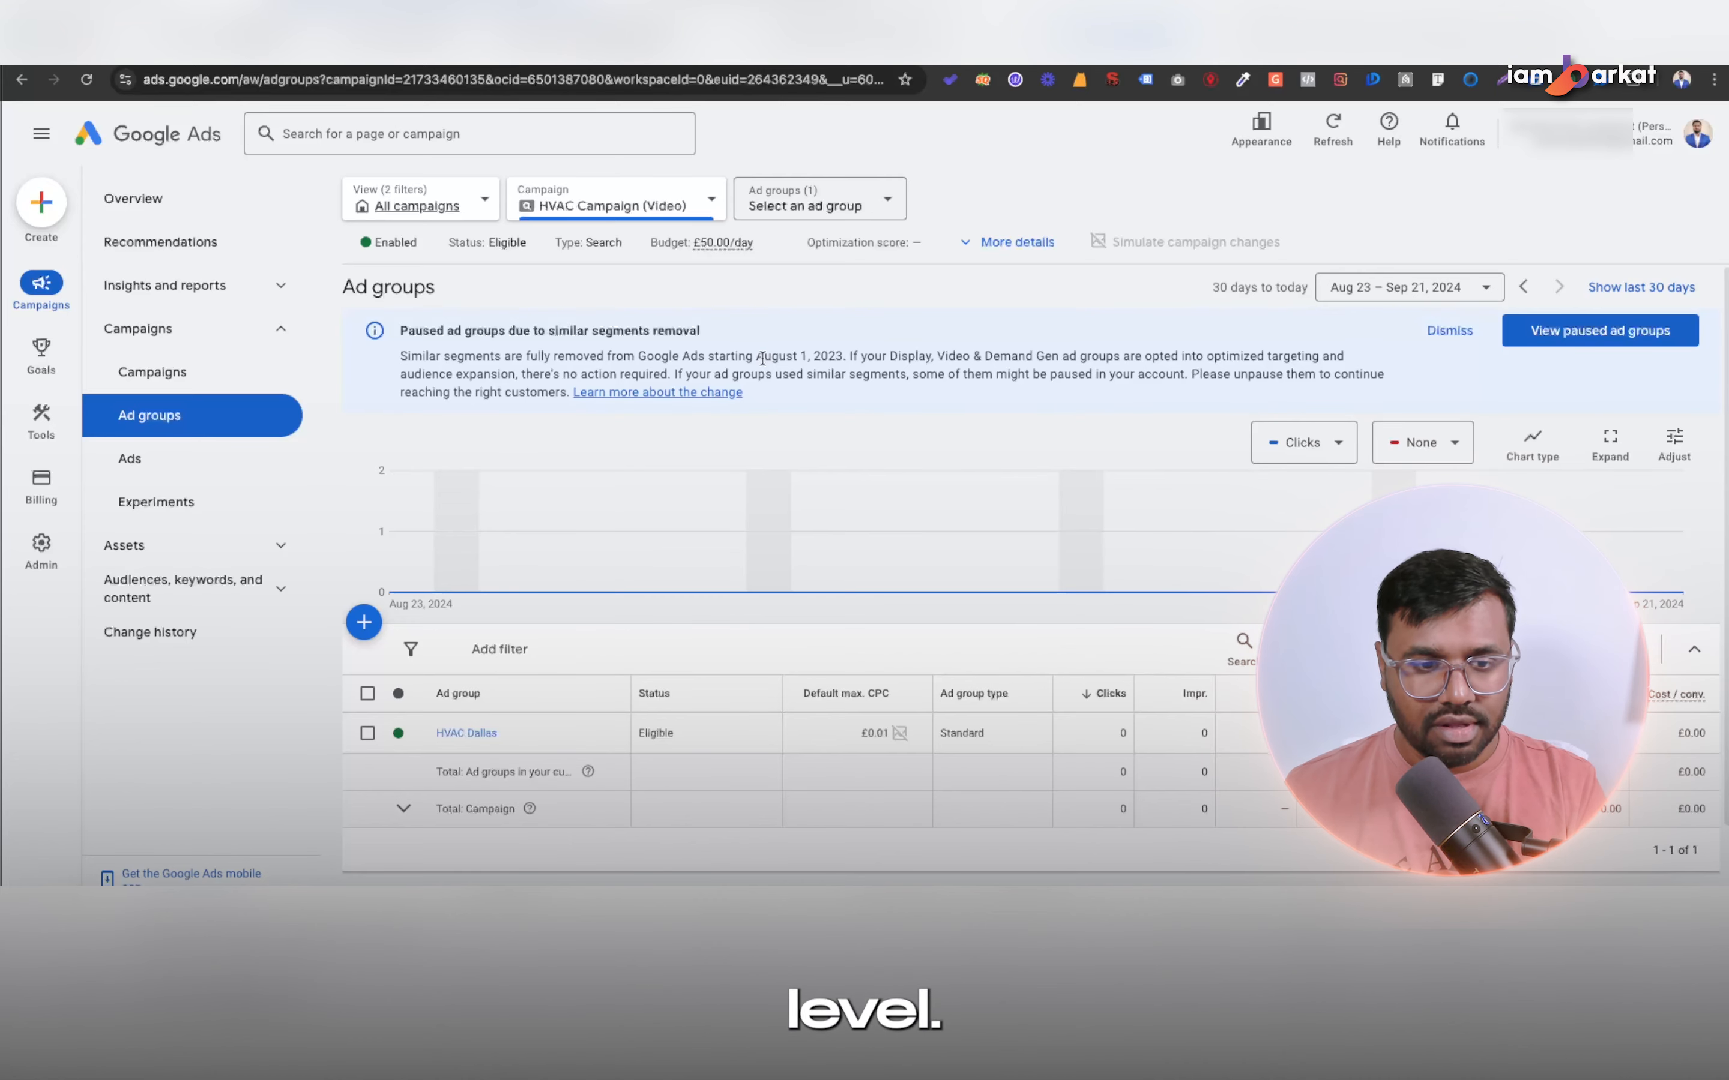
pyautogui.click(874, 732)
pyautogui.write('8')
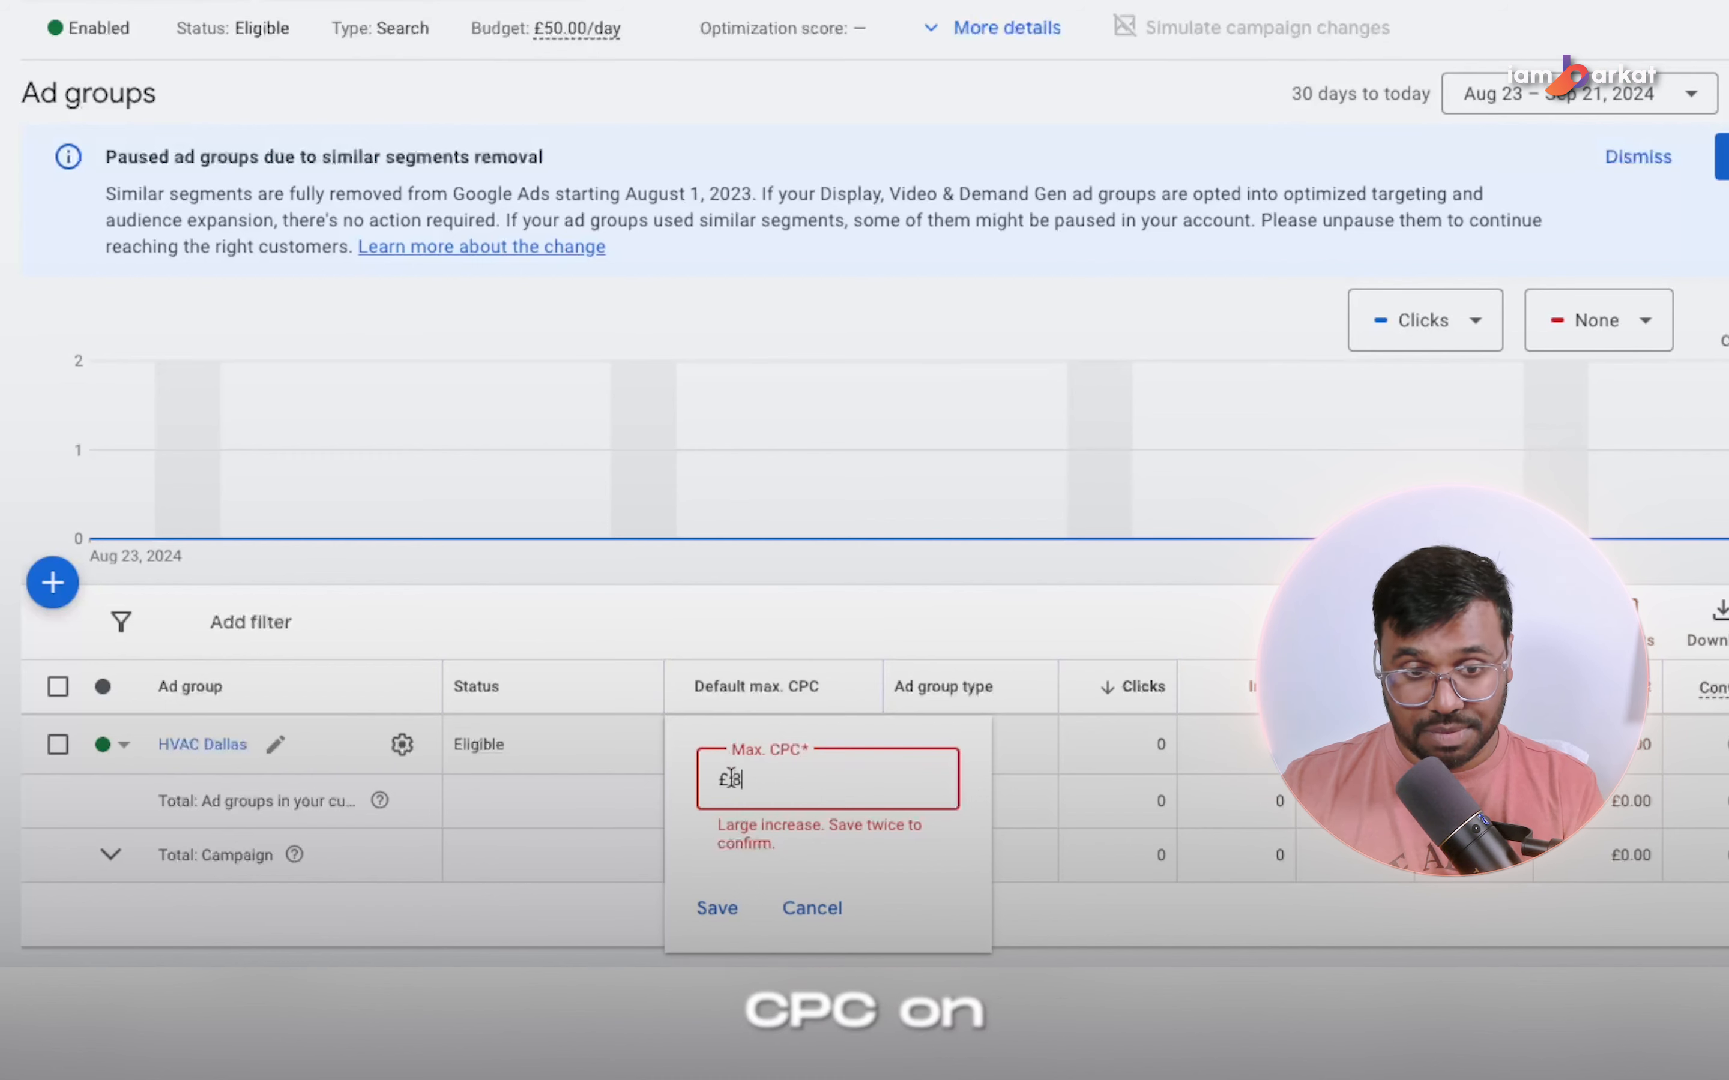
pyautogui.click(715, 908)
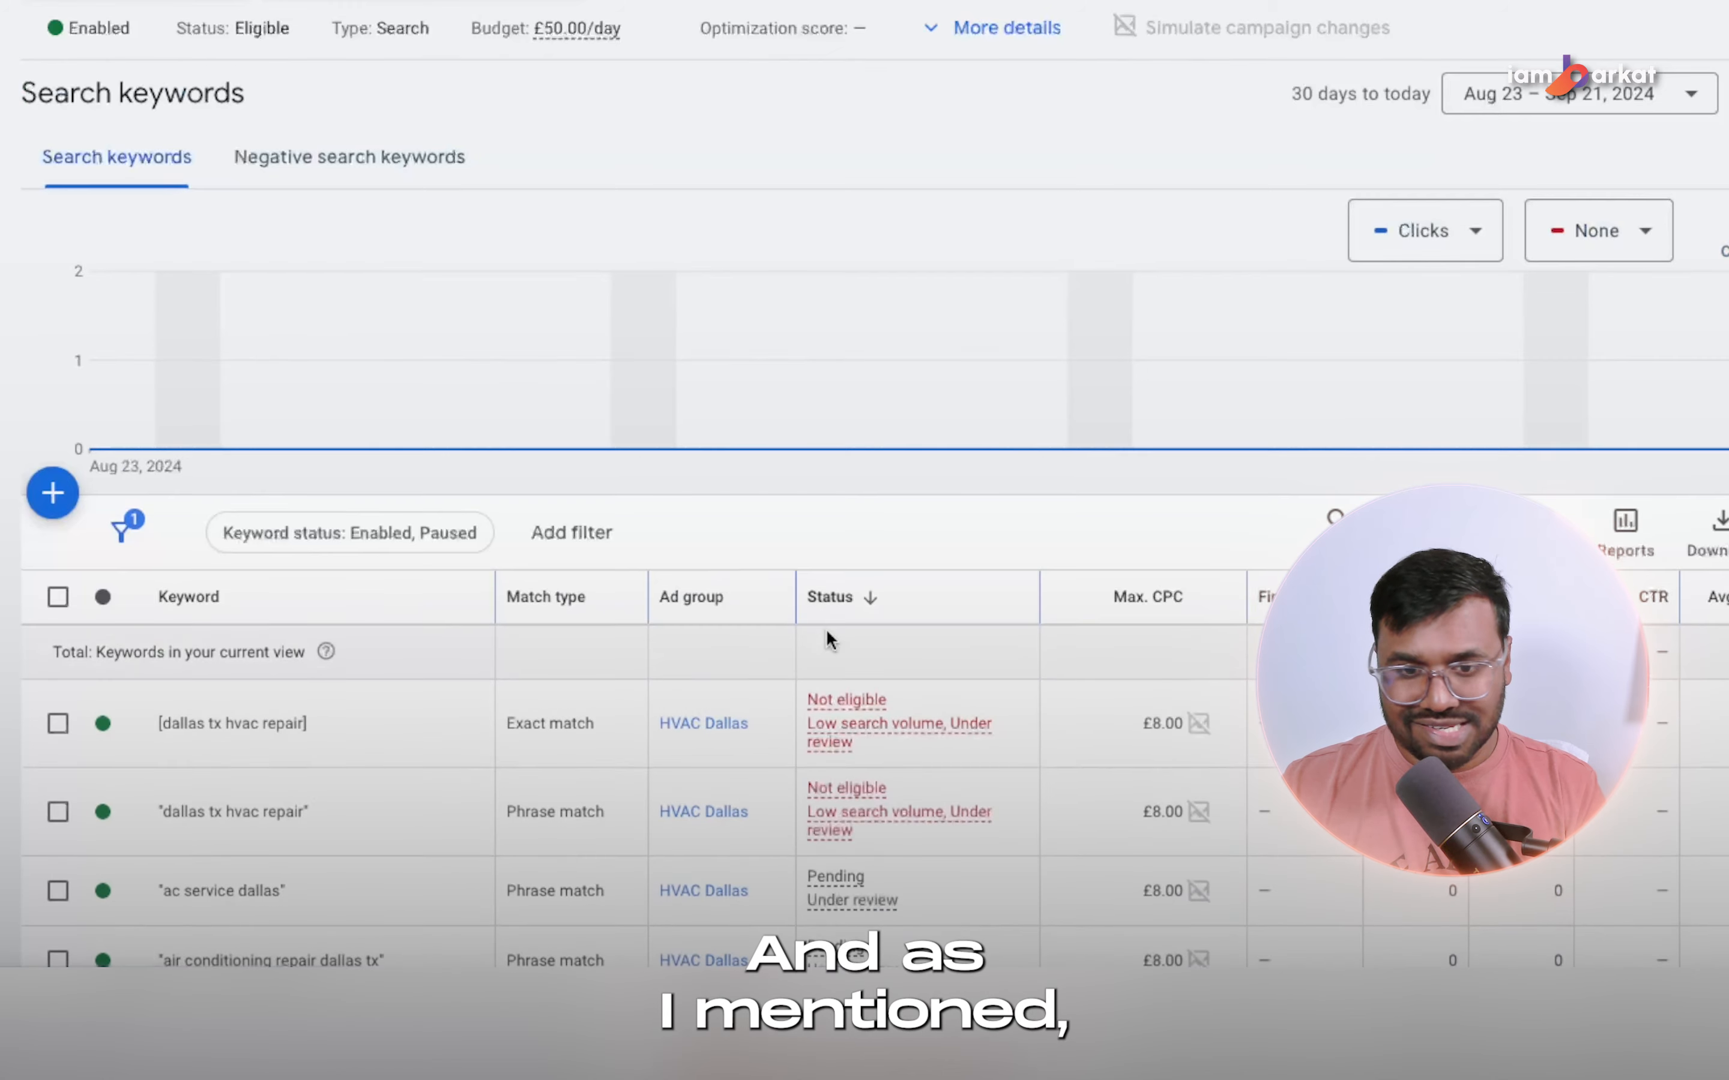
# Set a keyword-specific max. CPC of £5 for the phrase-match keyword "ac service dallas" and save it.
pyautogui.scroll(-1, 827, 629)
pyautogui.scroll(-3, 826, 631)
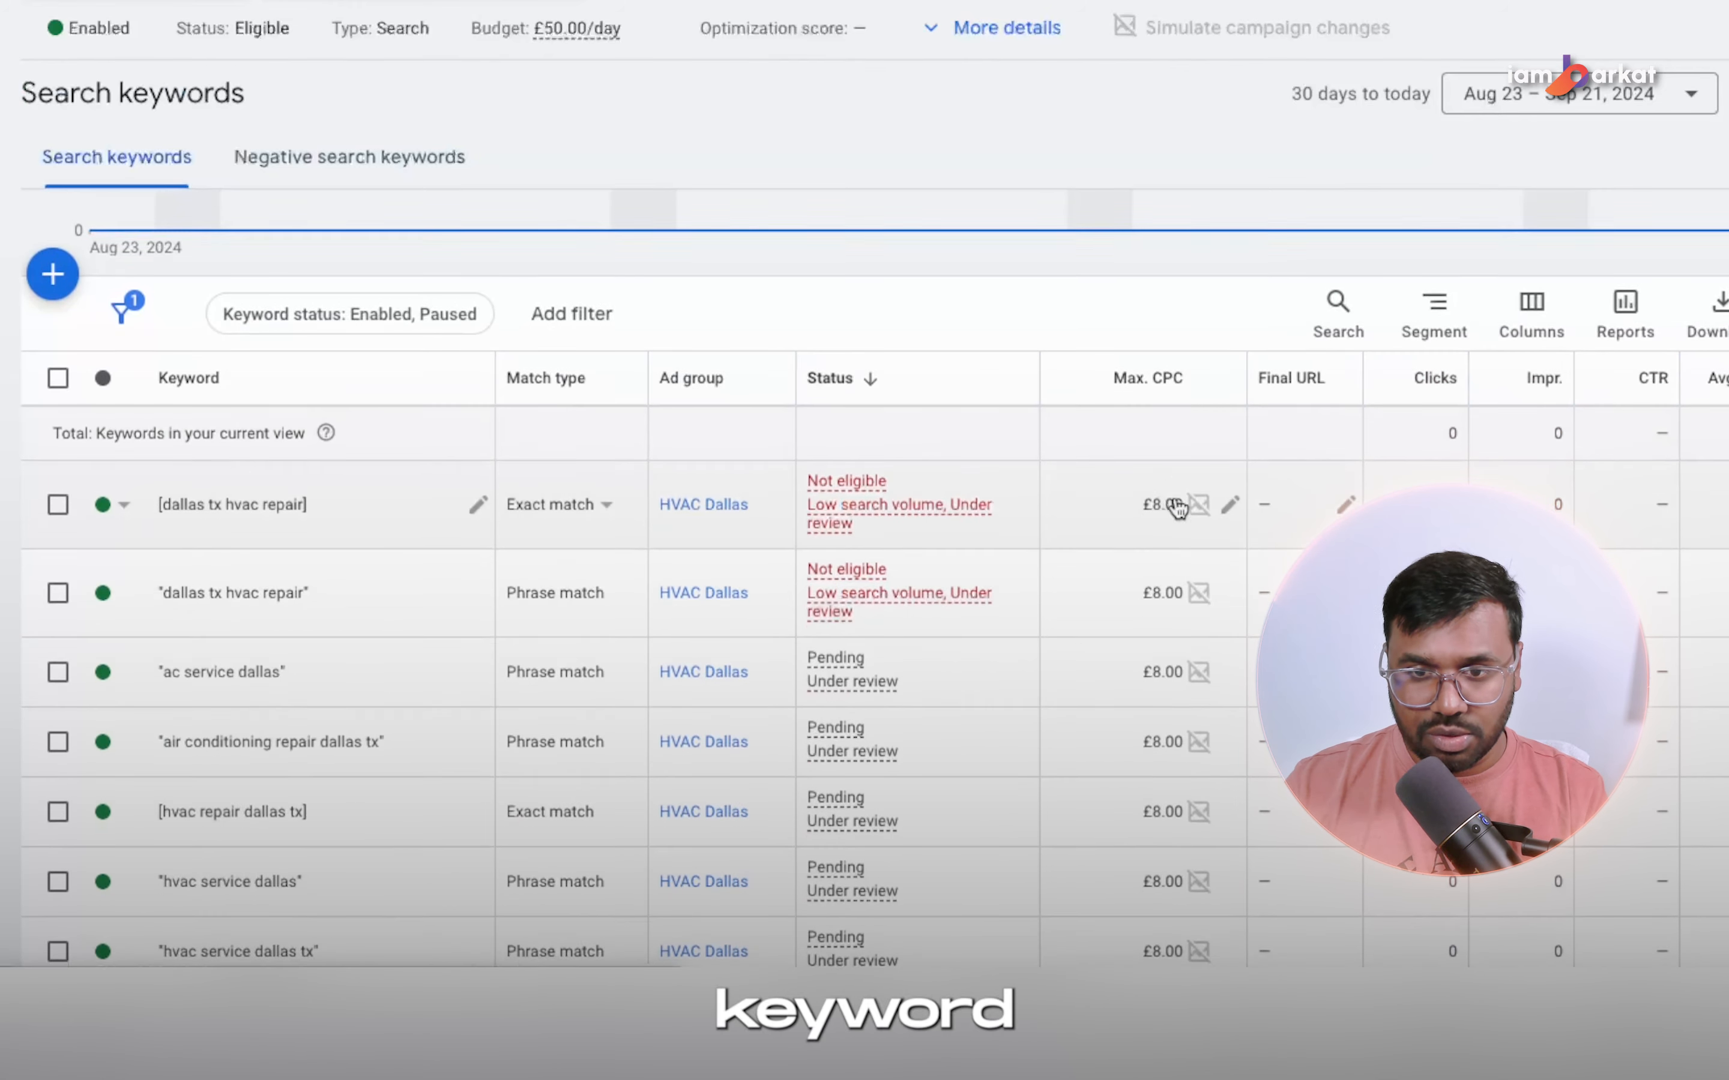
pyautogui.scroll(-8, 1175, 717)
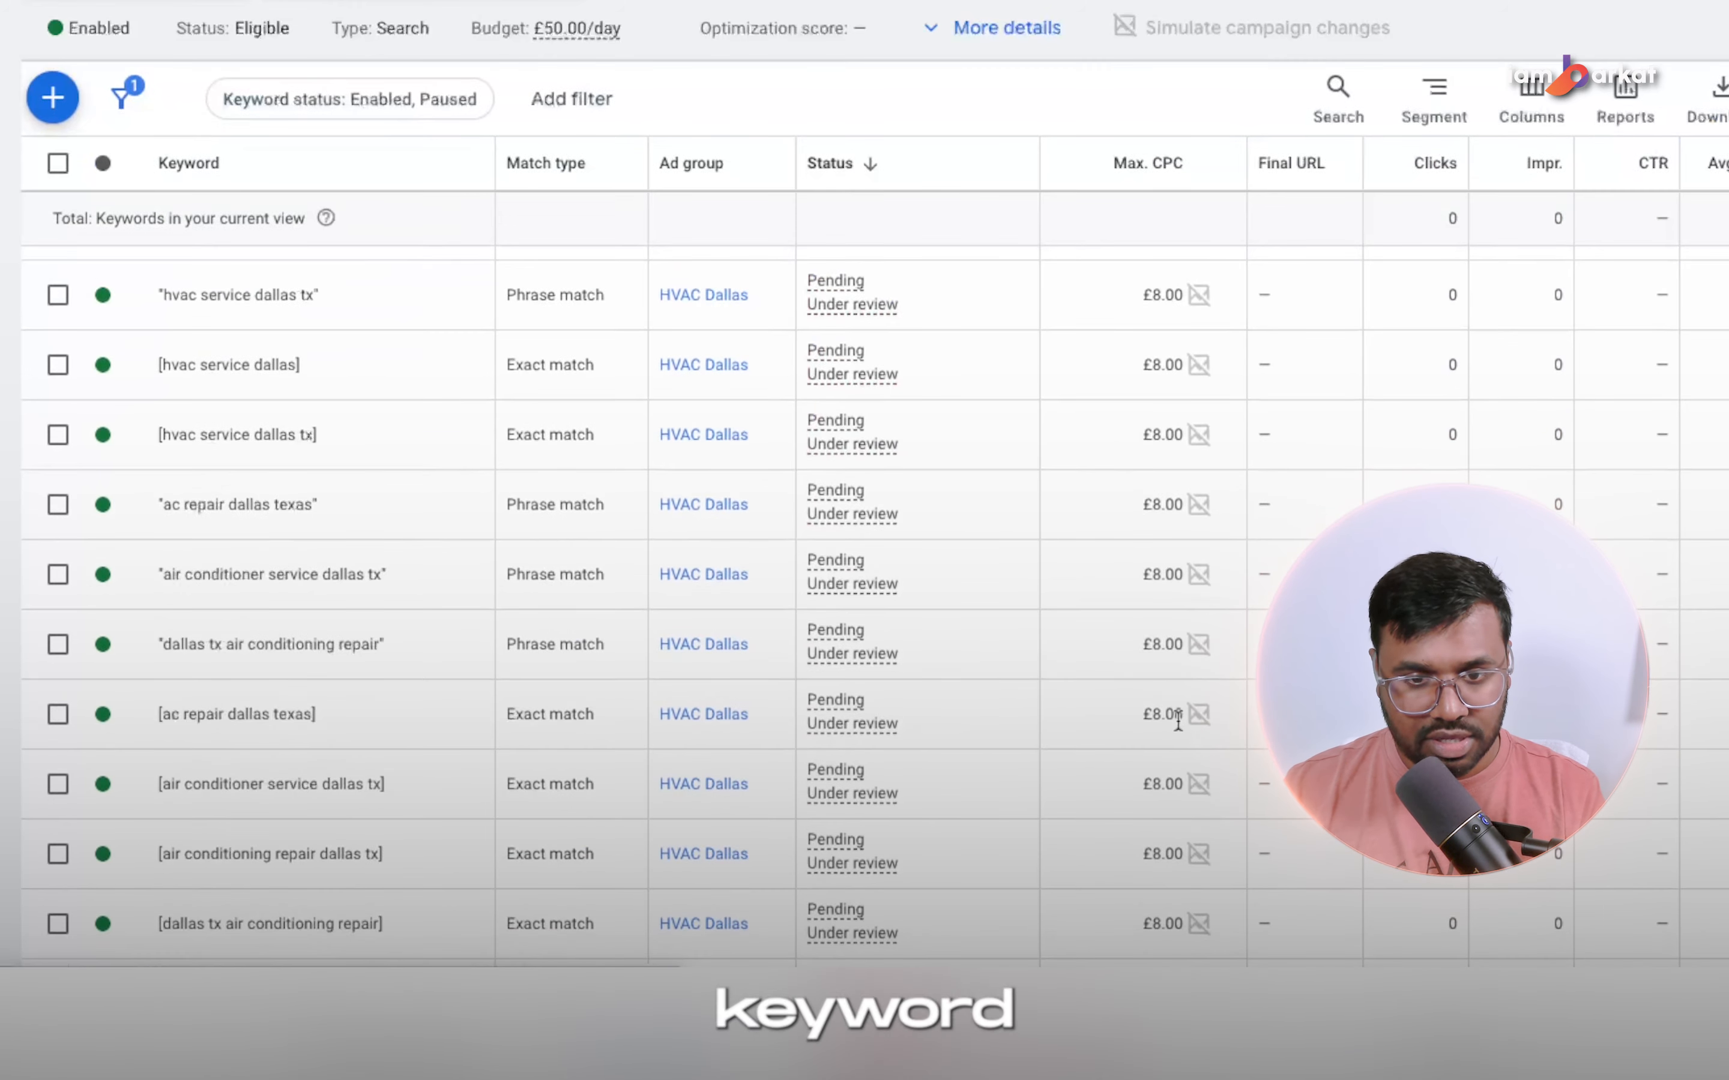
pyautogui.scroll(10, 393, 708)
pyautogui.scroll(-4, 325, 772)
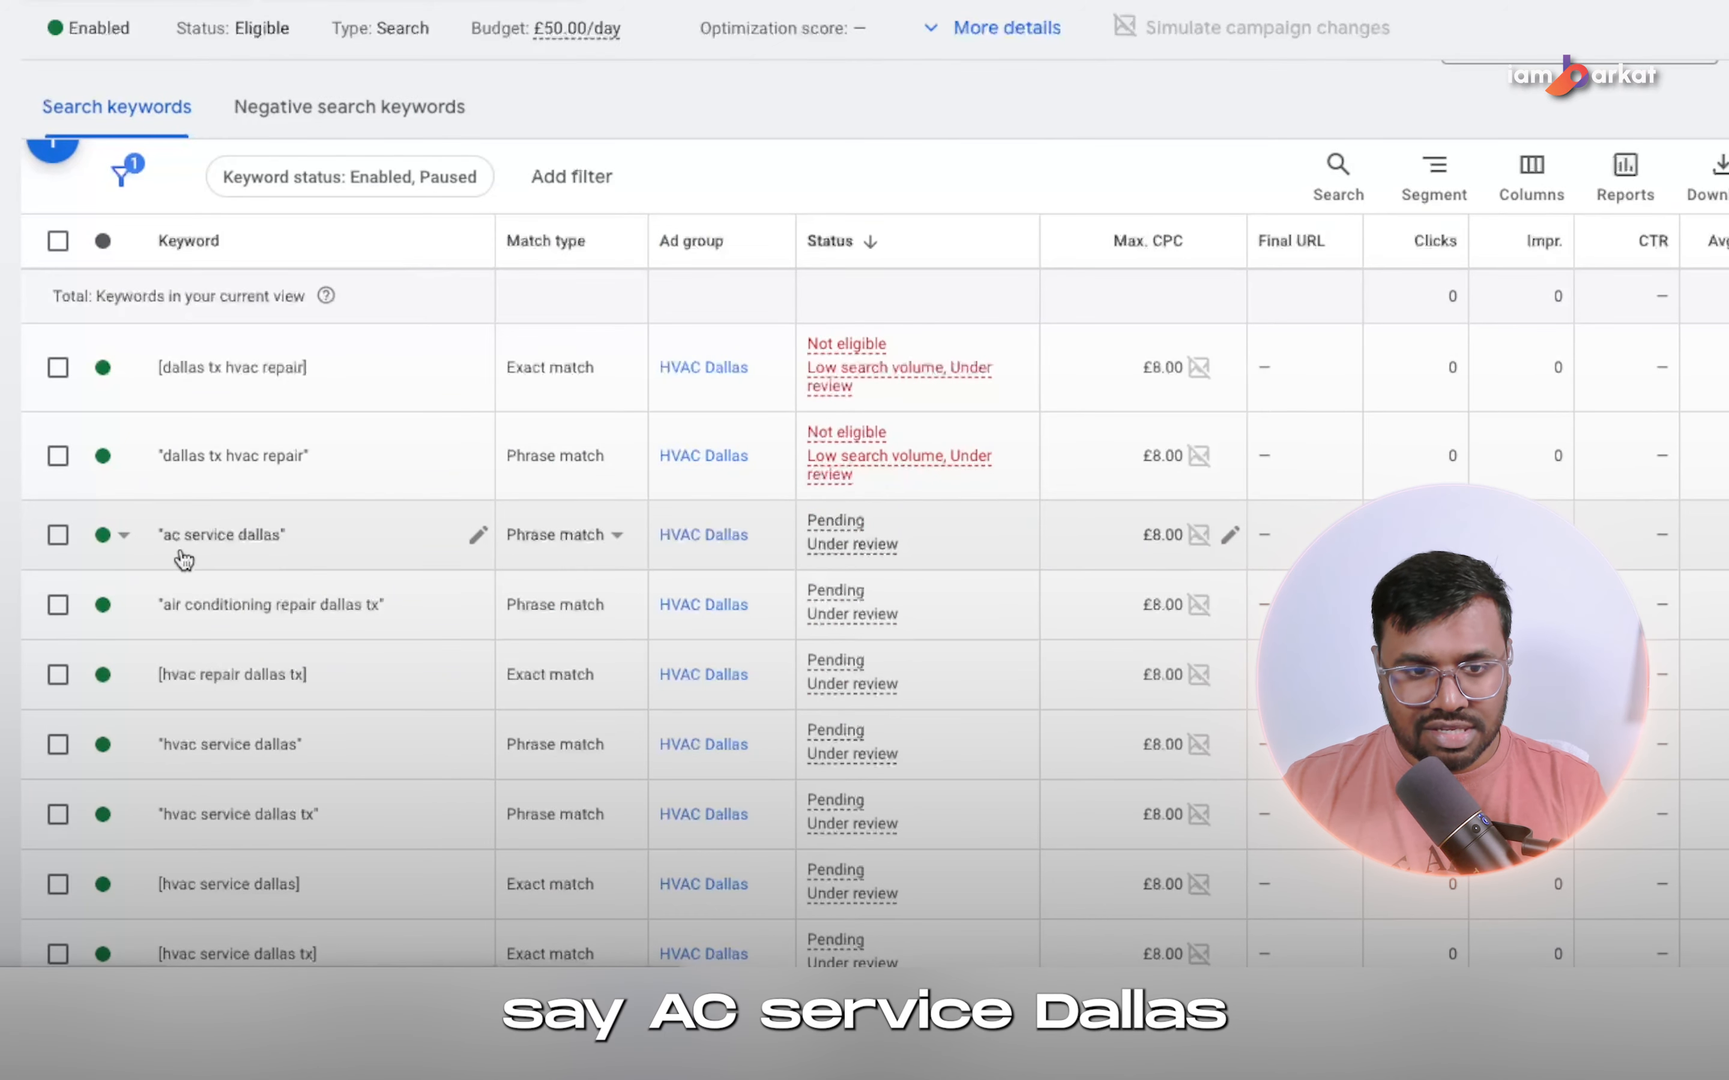
pyautogui.click(1232, 536)
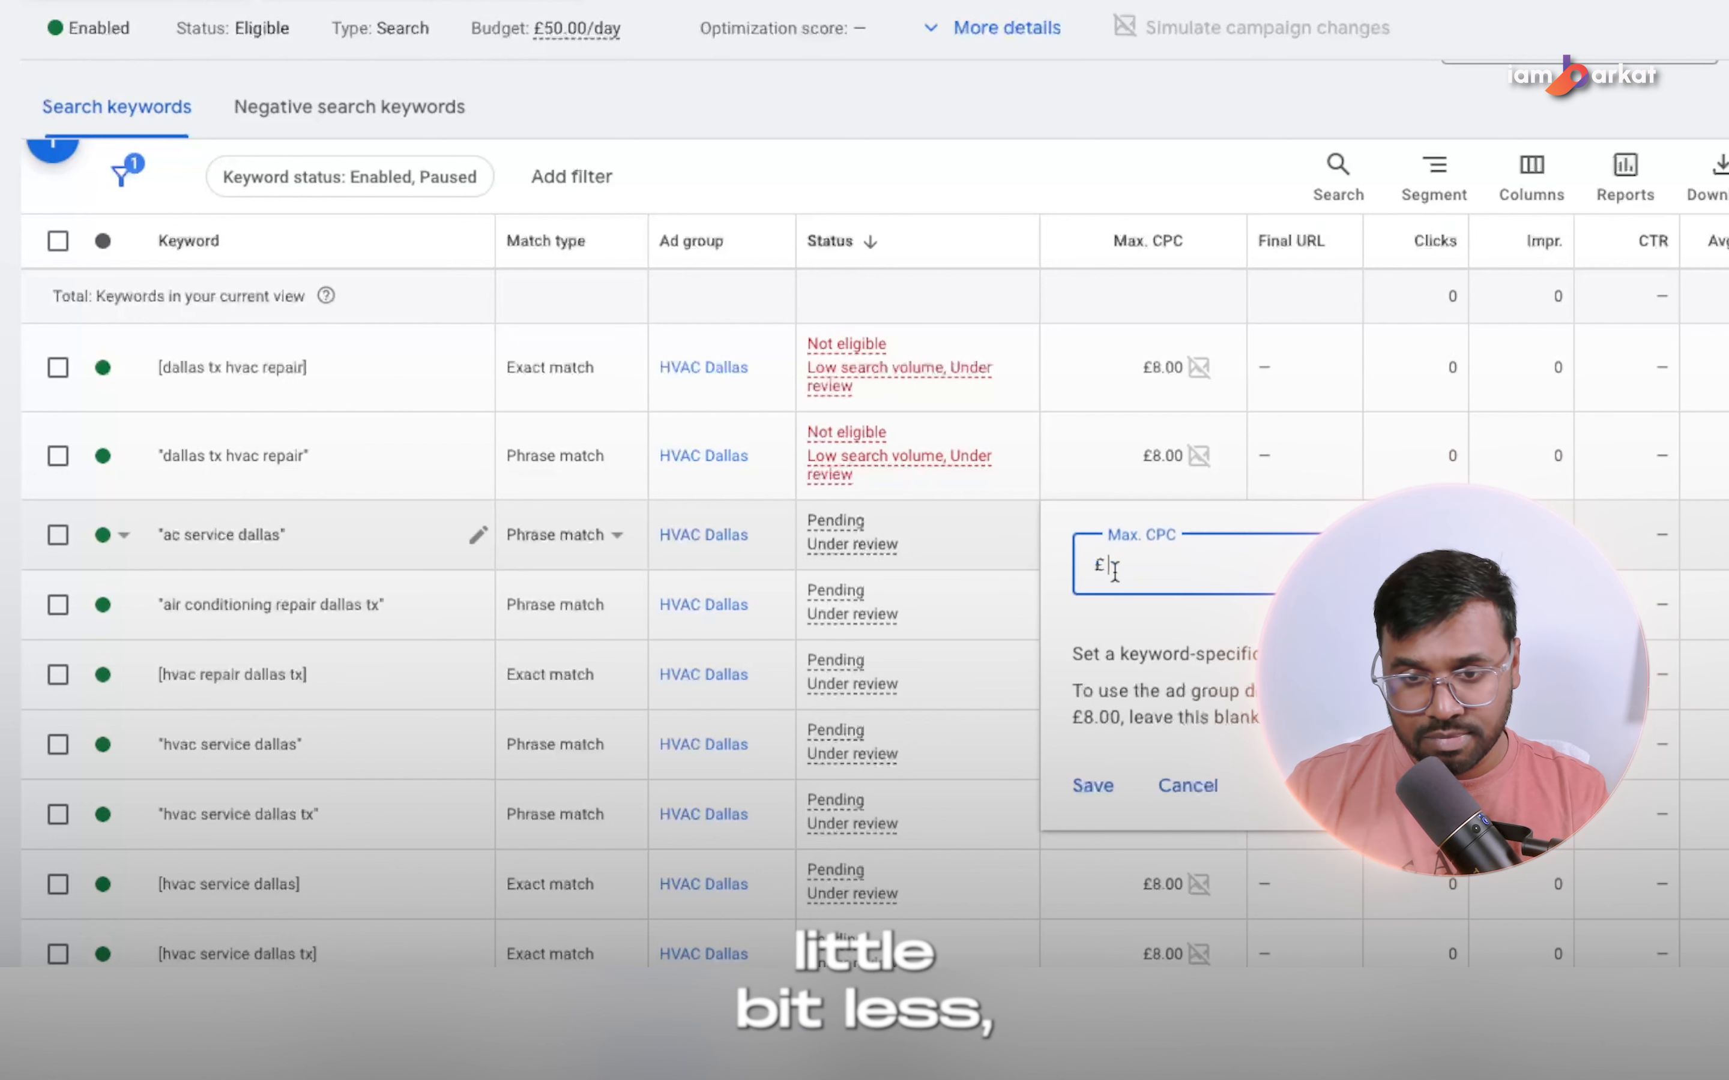
pyautogui.click(1091, 786)
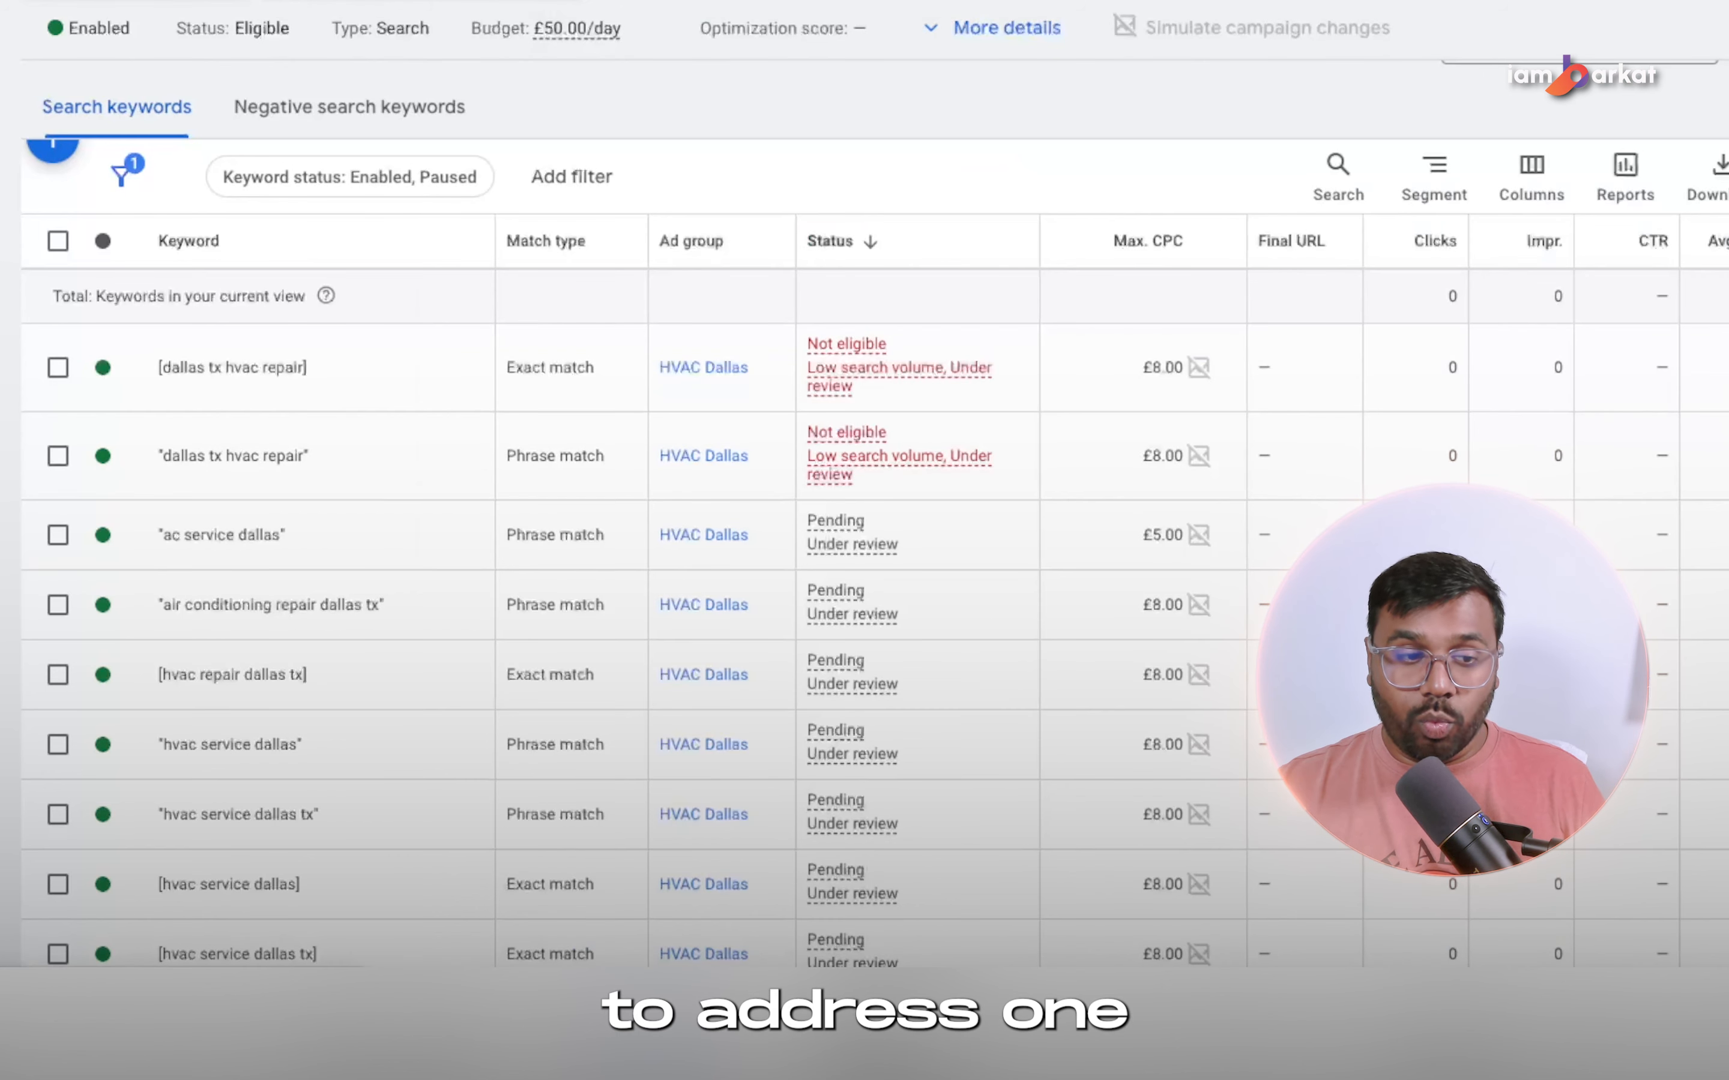
# Edit the campaign's ad schedule to run Mondays - Fridays from 8:00 AM to 5:00 PM.
pyautogui.click(4, 652)
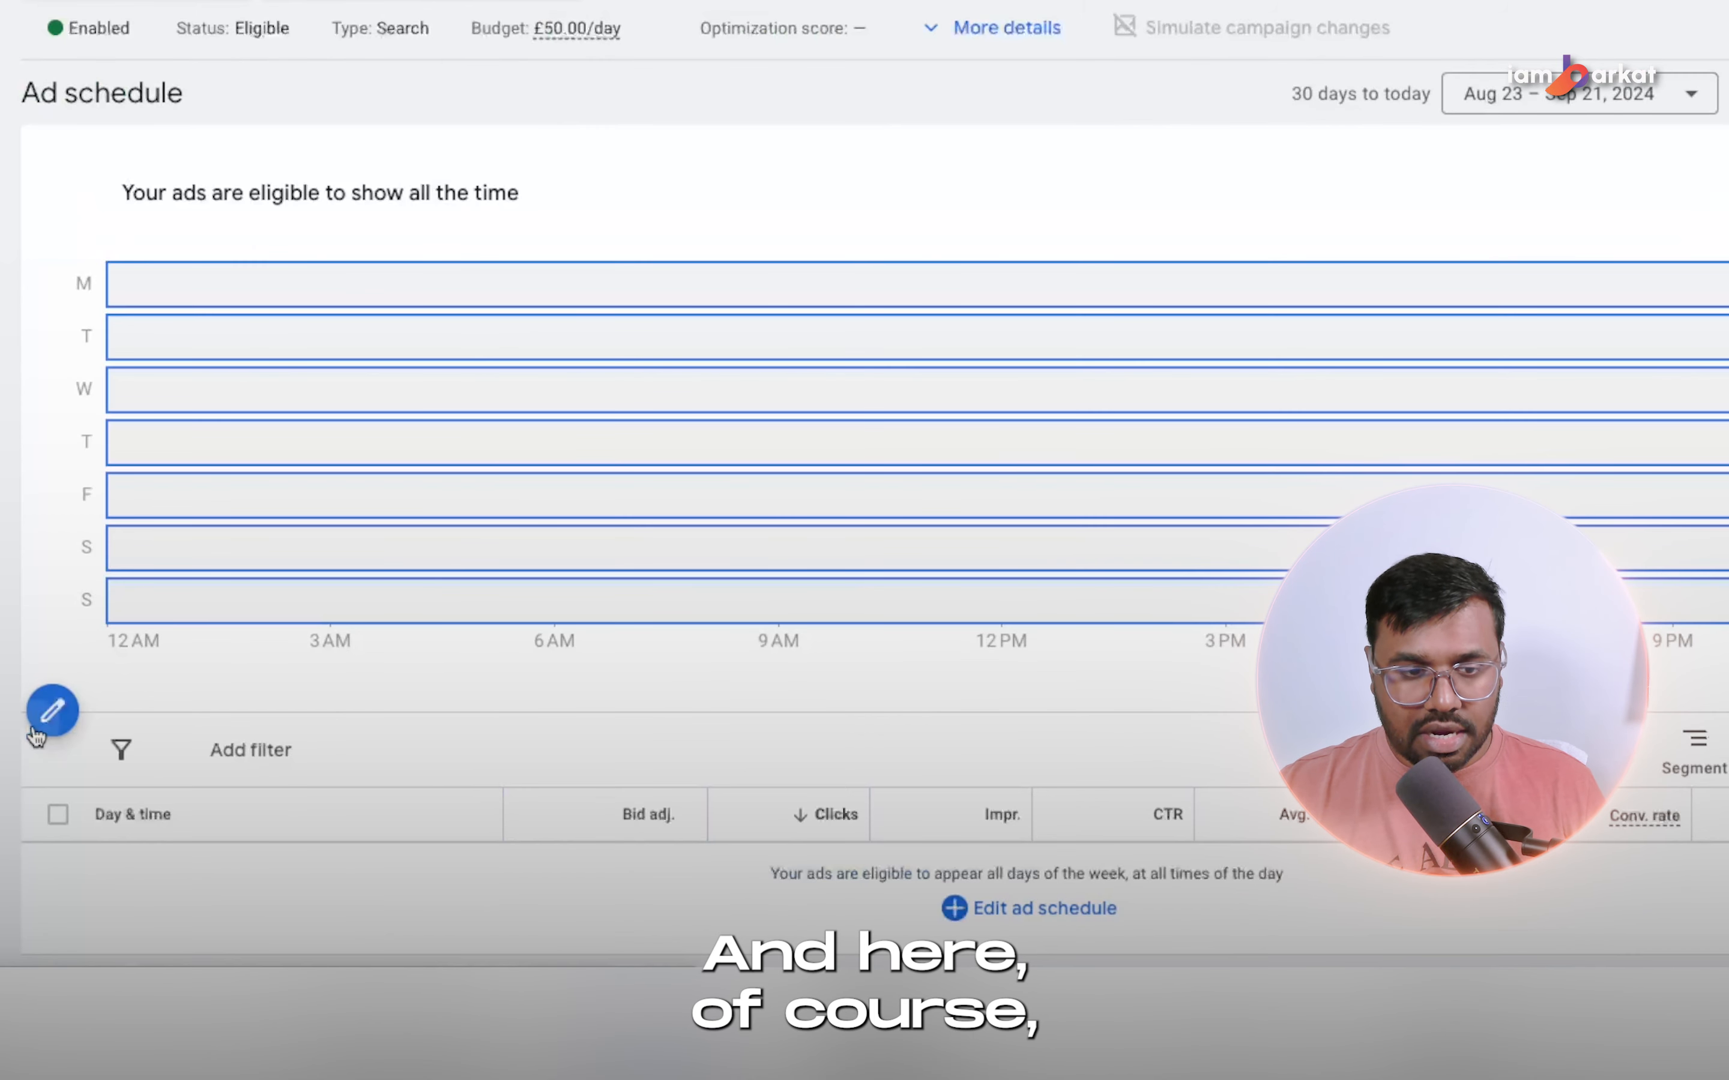
pyautogui.click(47, 713)
pyautogui.click(151, 270)
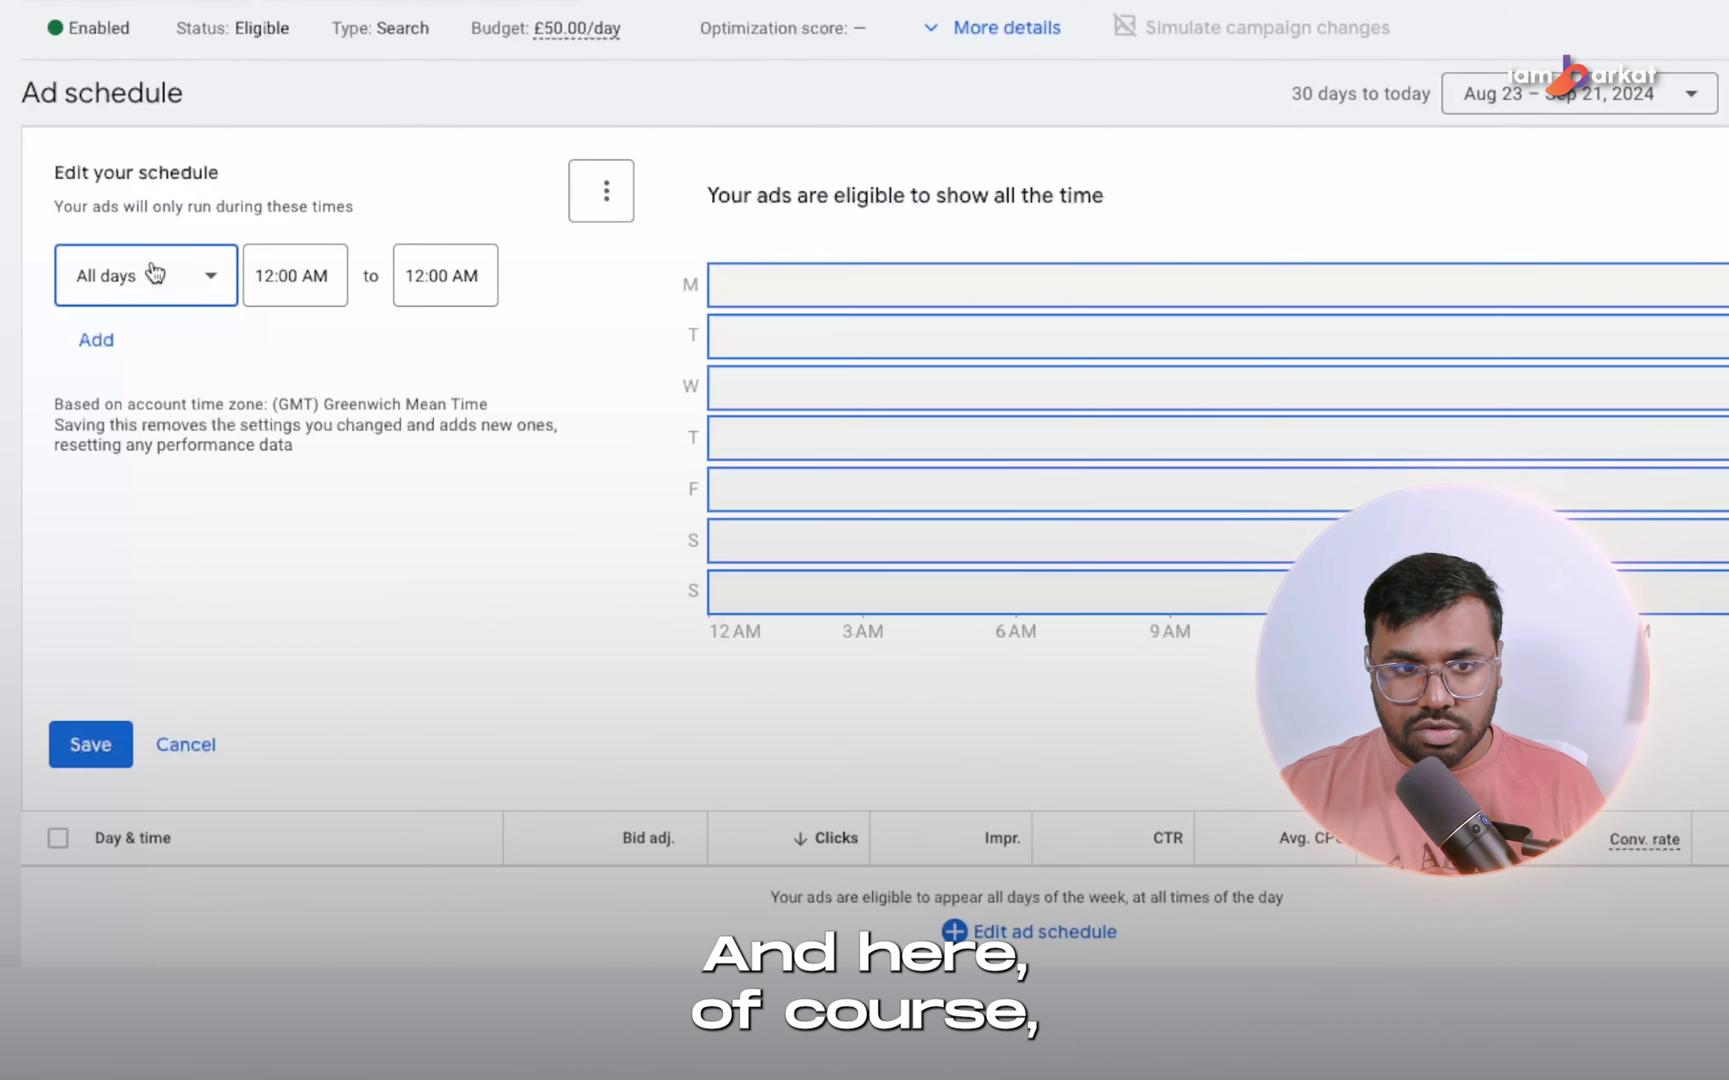
pyautogui.click(150, 350)
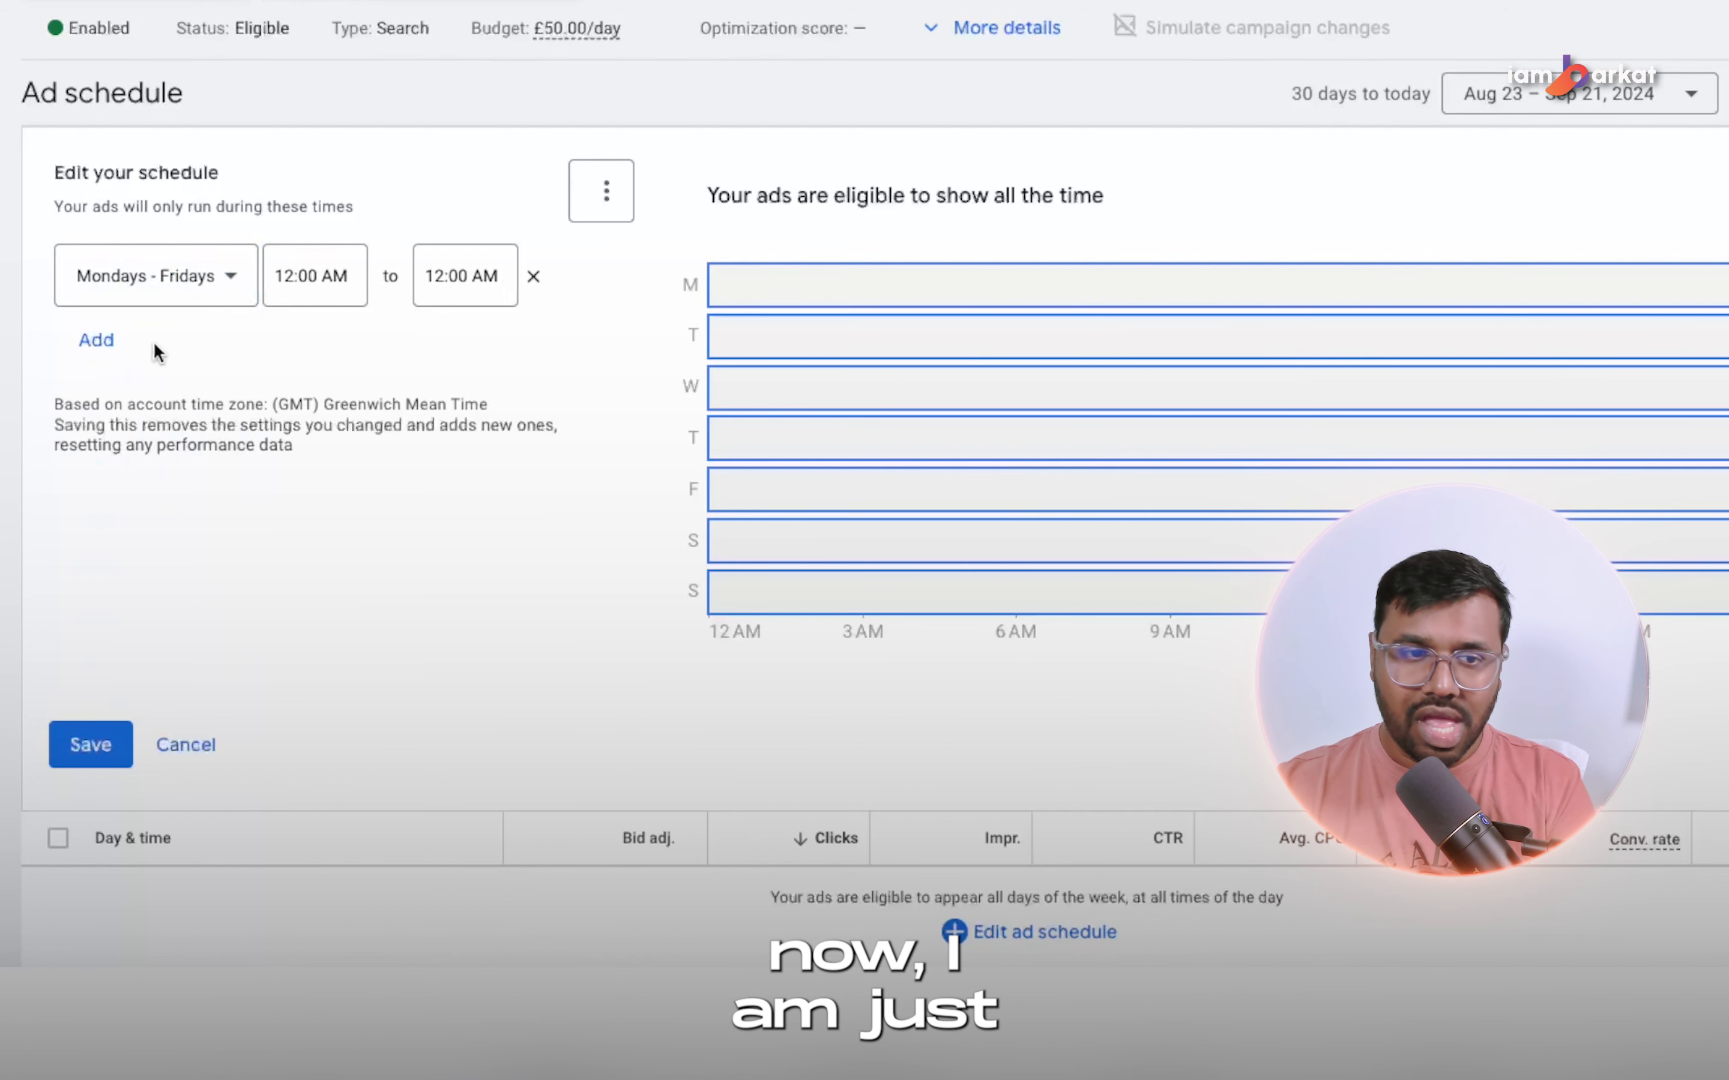
pyautogui.click(333, 276)
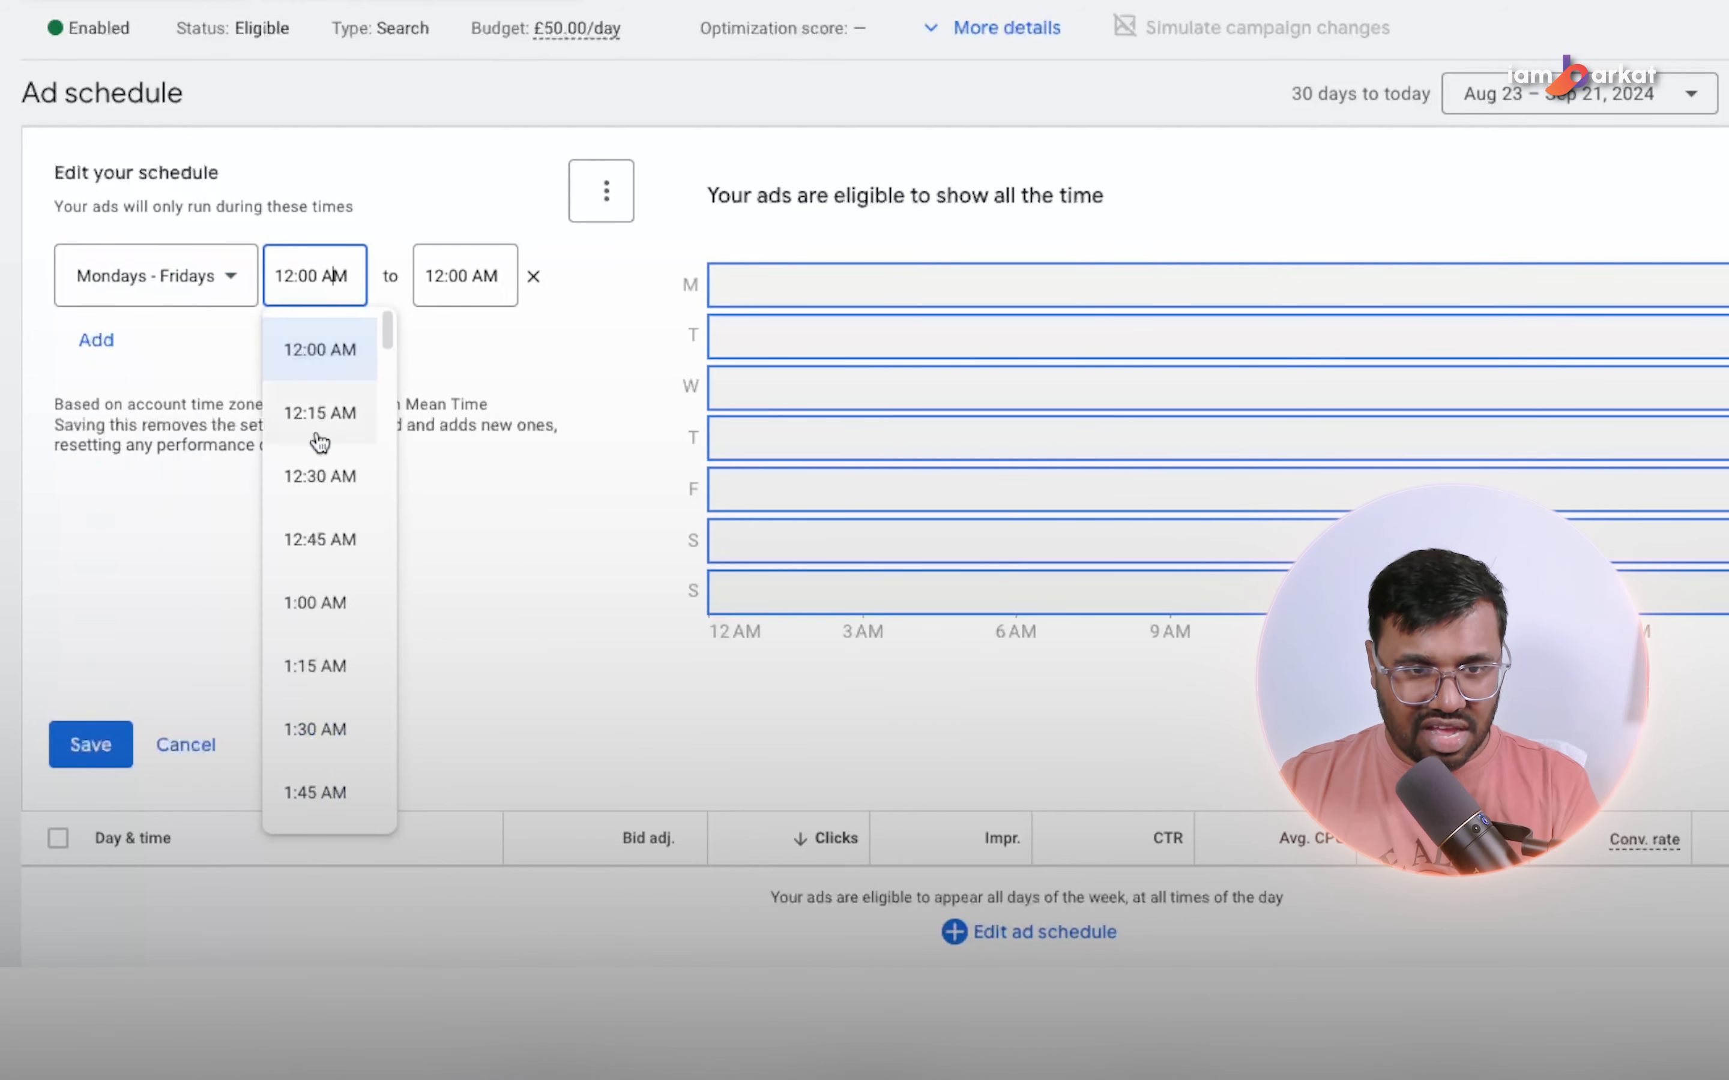
pyautogui.scroll(-10, 347, 608)
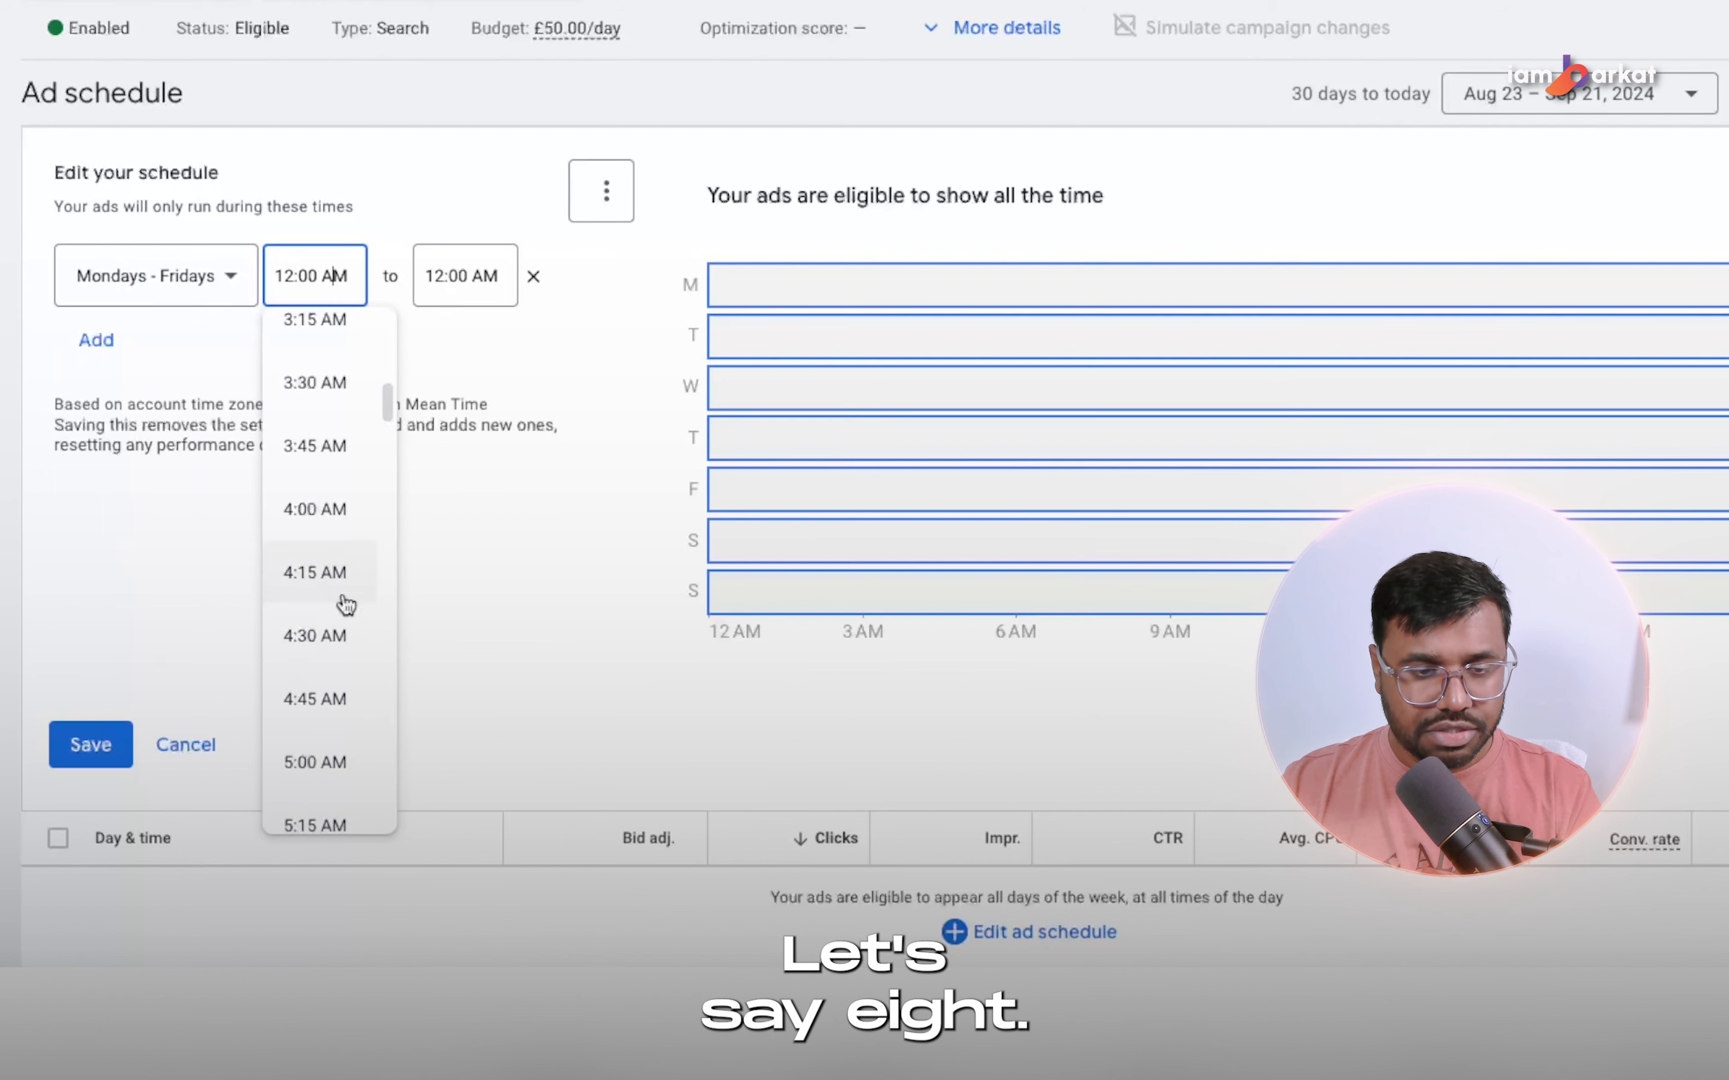
pyautogui.scroll(-15, 347, 606)
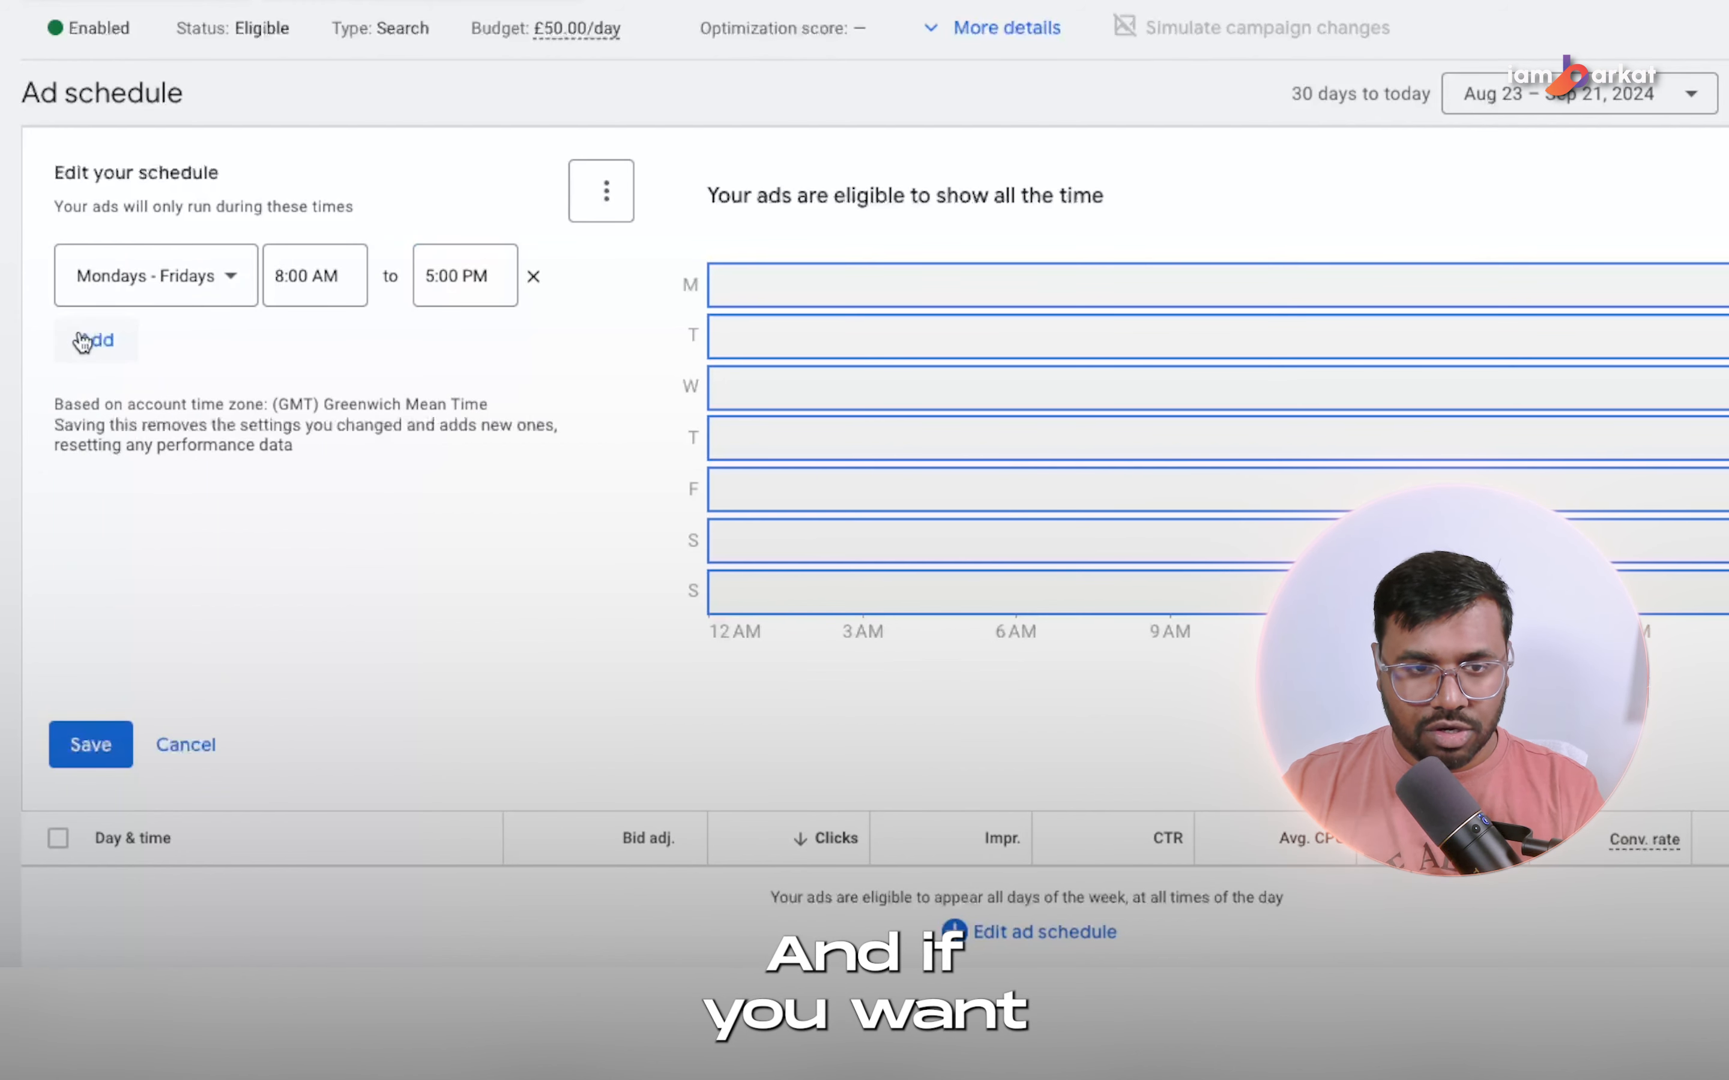
pyautogui.click(83, 342)
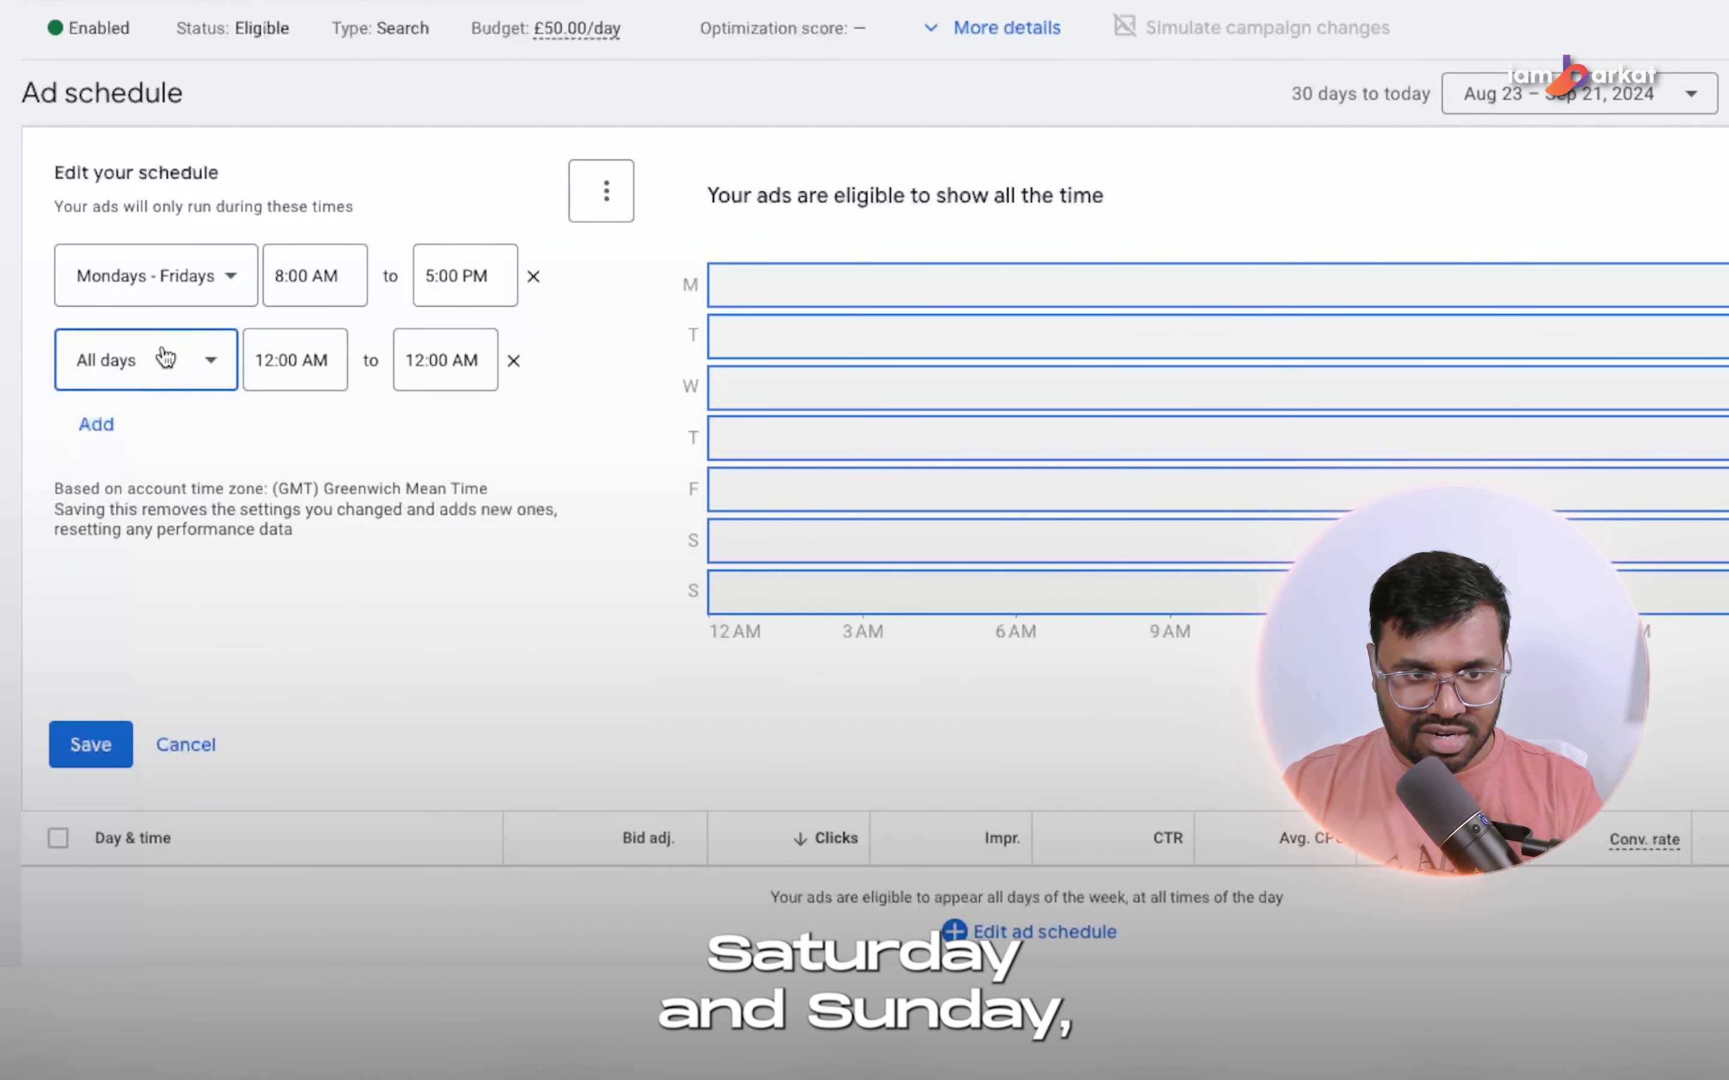
pyautogui.click(157, 360)
pyautogui.click(308, 444)
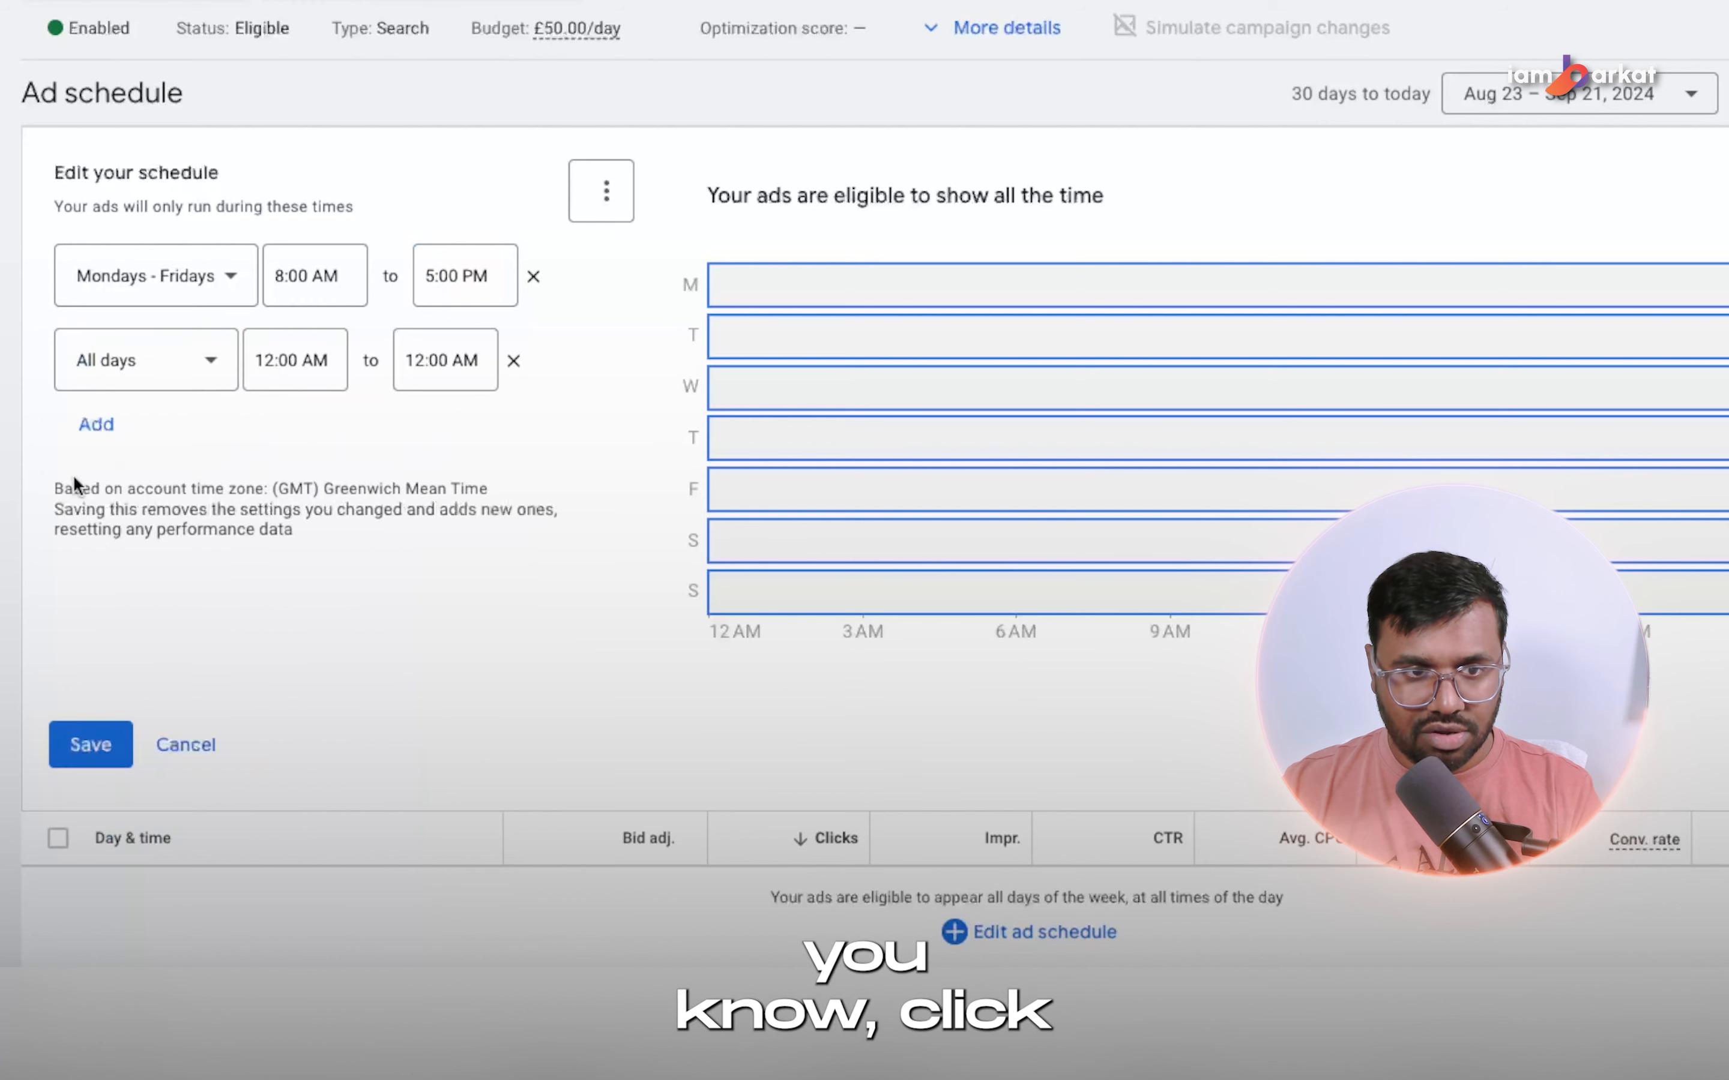
pyautogui.click(119, 386)
pyautogui.scroll(-2, 102, 554)
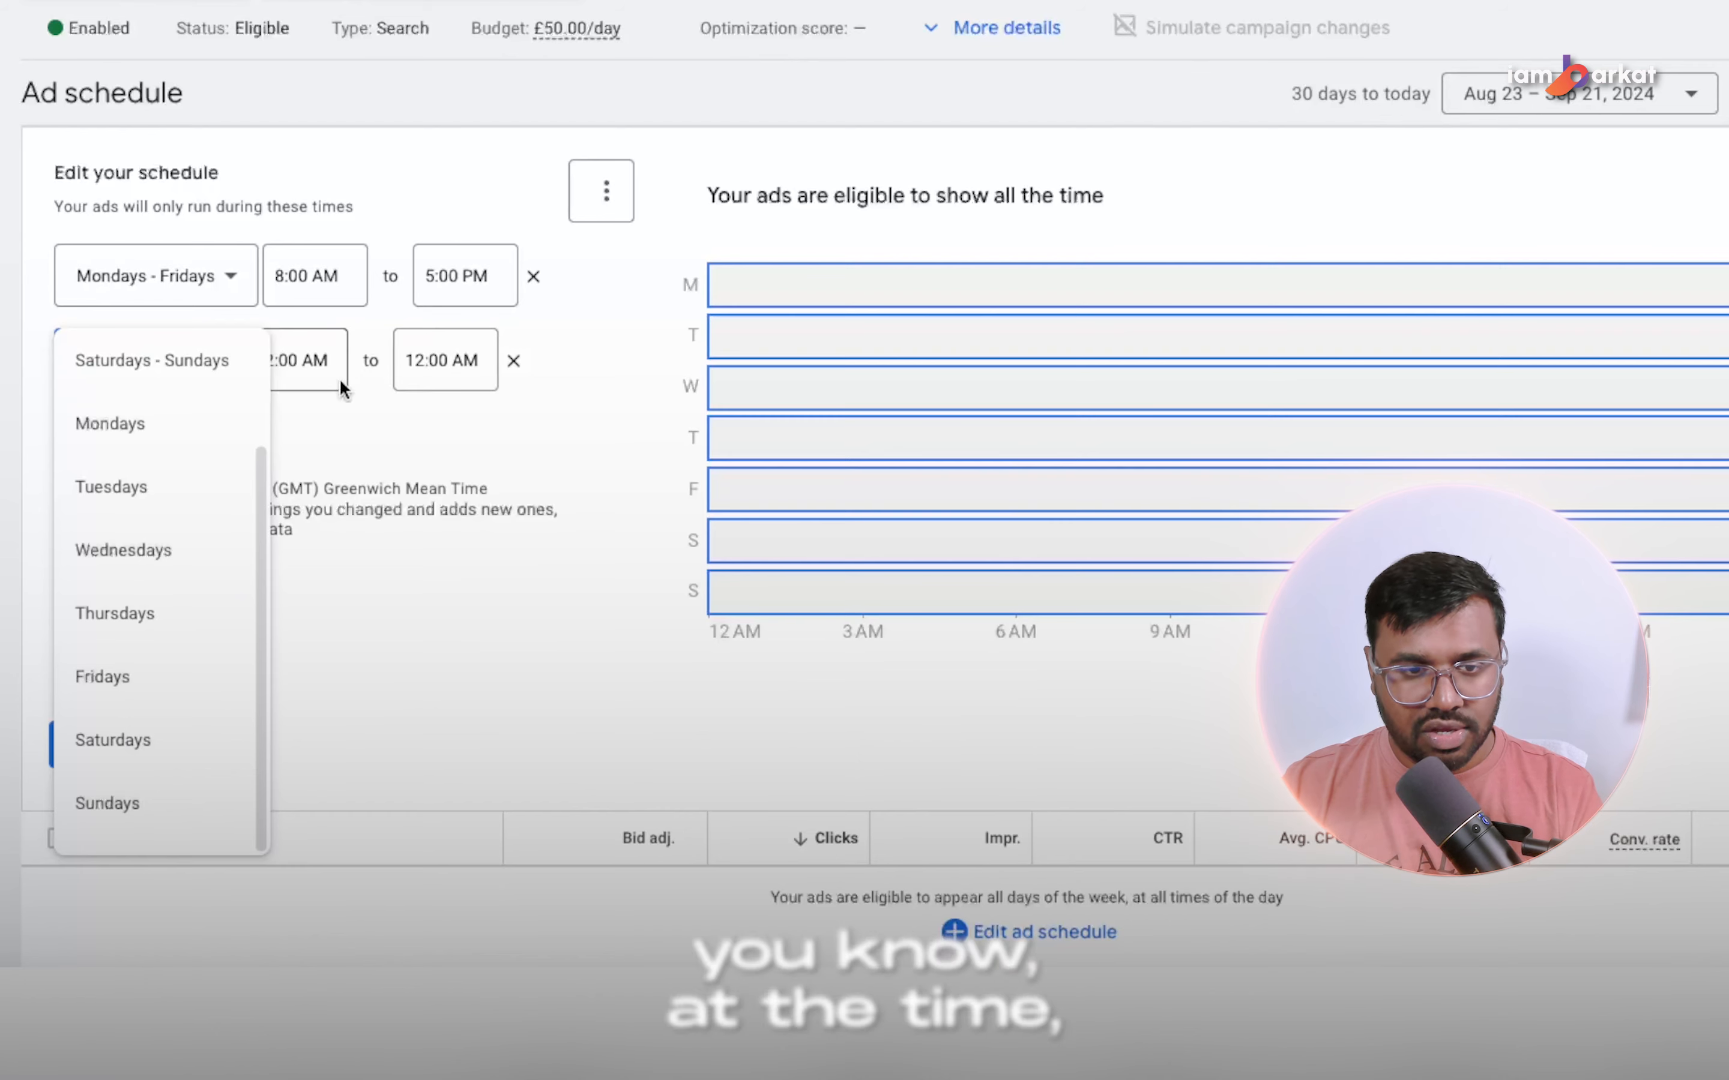
pyautogui.click(491, 383)
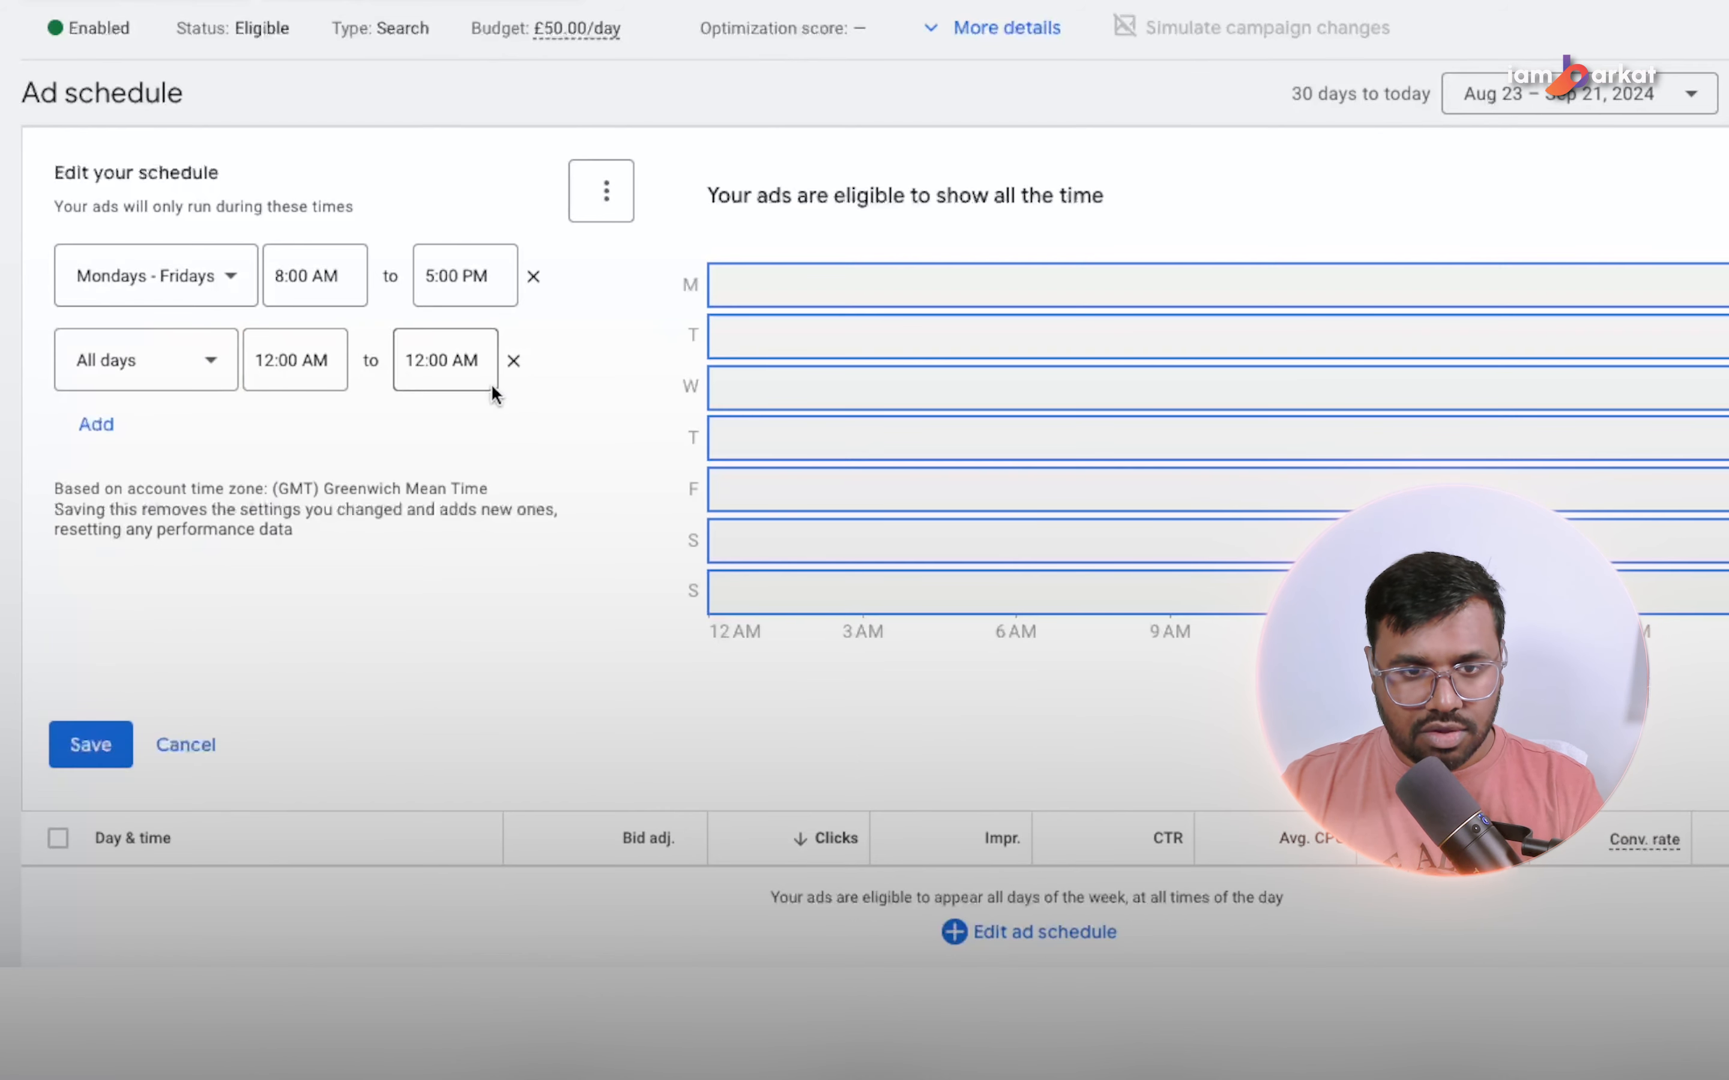
pyautogui.click(514, 361)
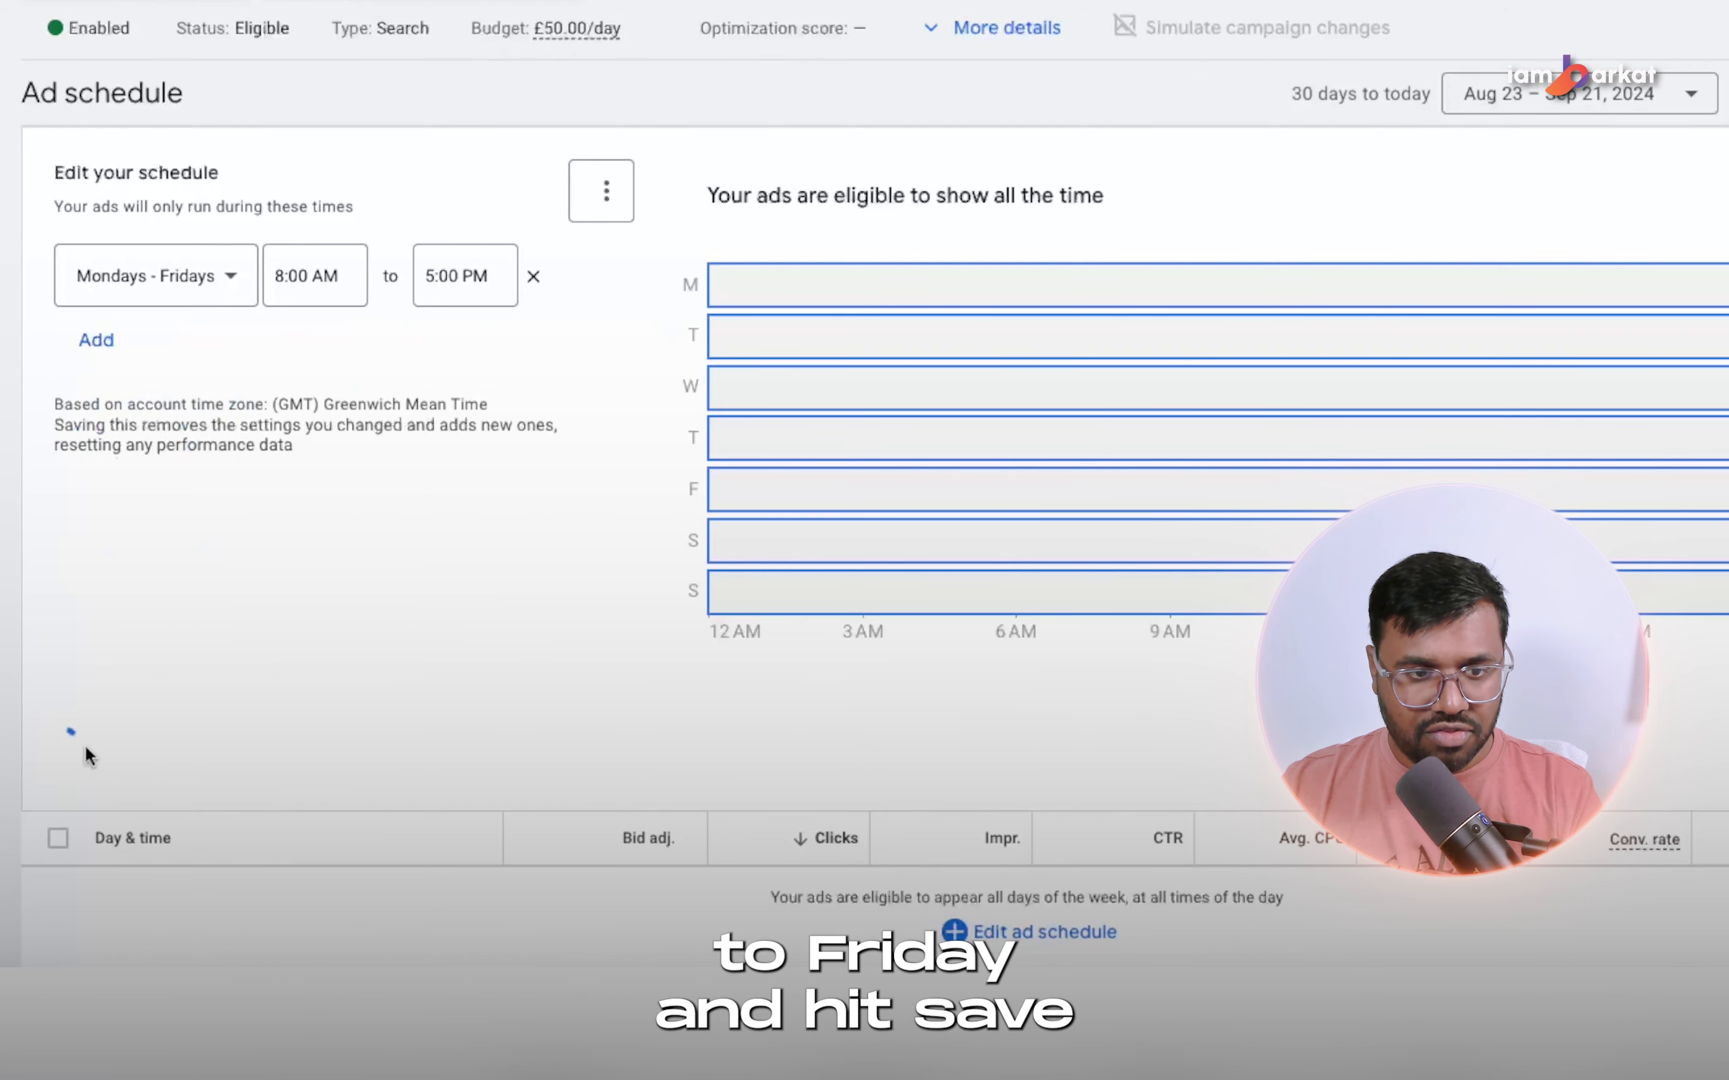
# Save the Mondays - Fridays ad schedule and check its hours in the schedule chart and table.
pyautogui.scroll(-2, 766, 421)
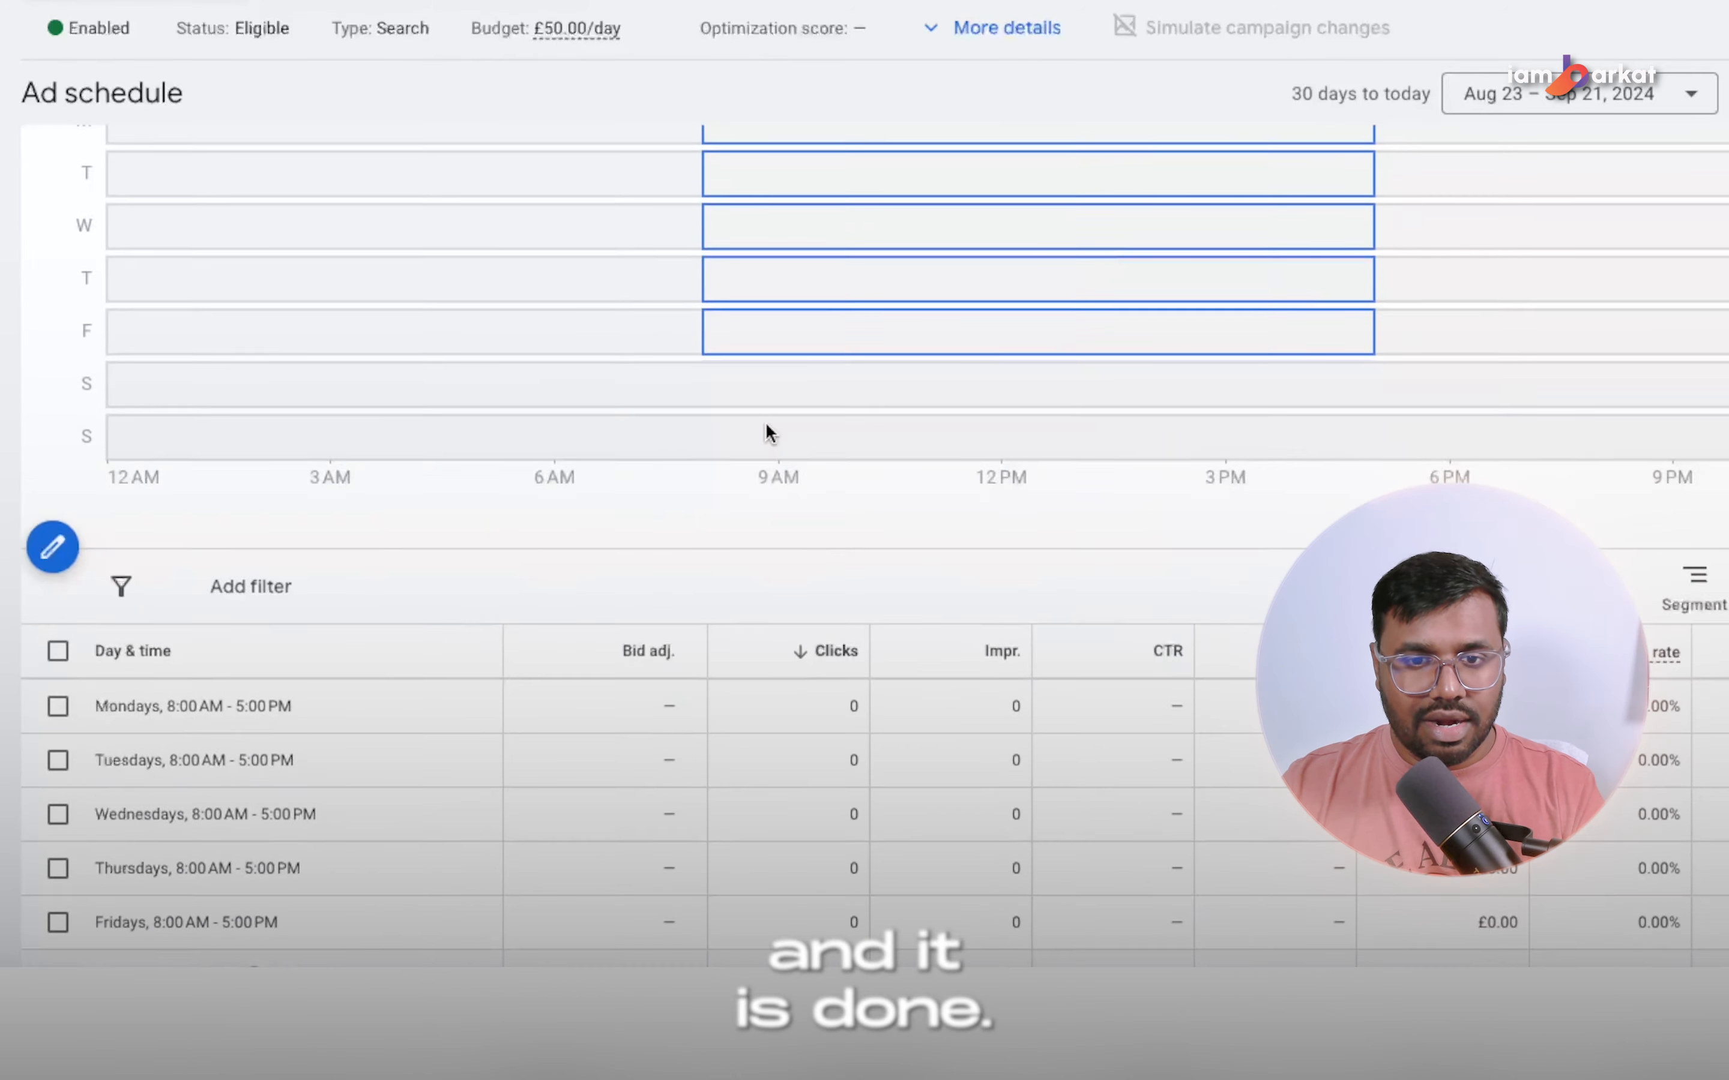
pyautogui.scroll(2, 766, 424)
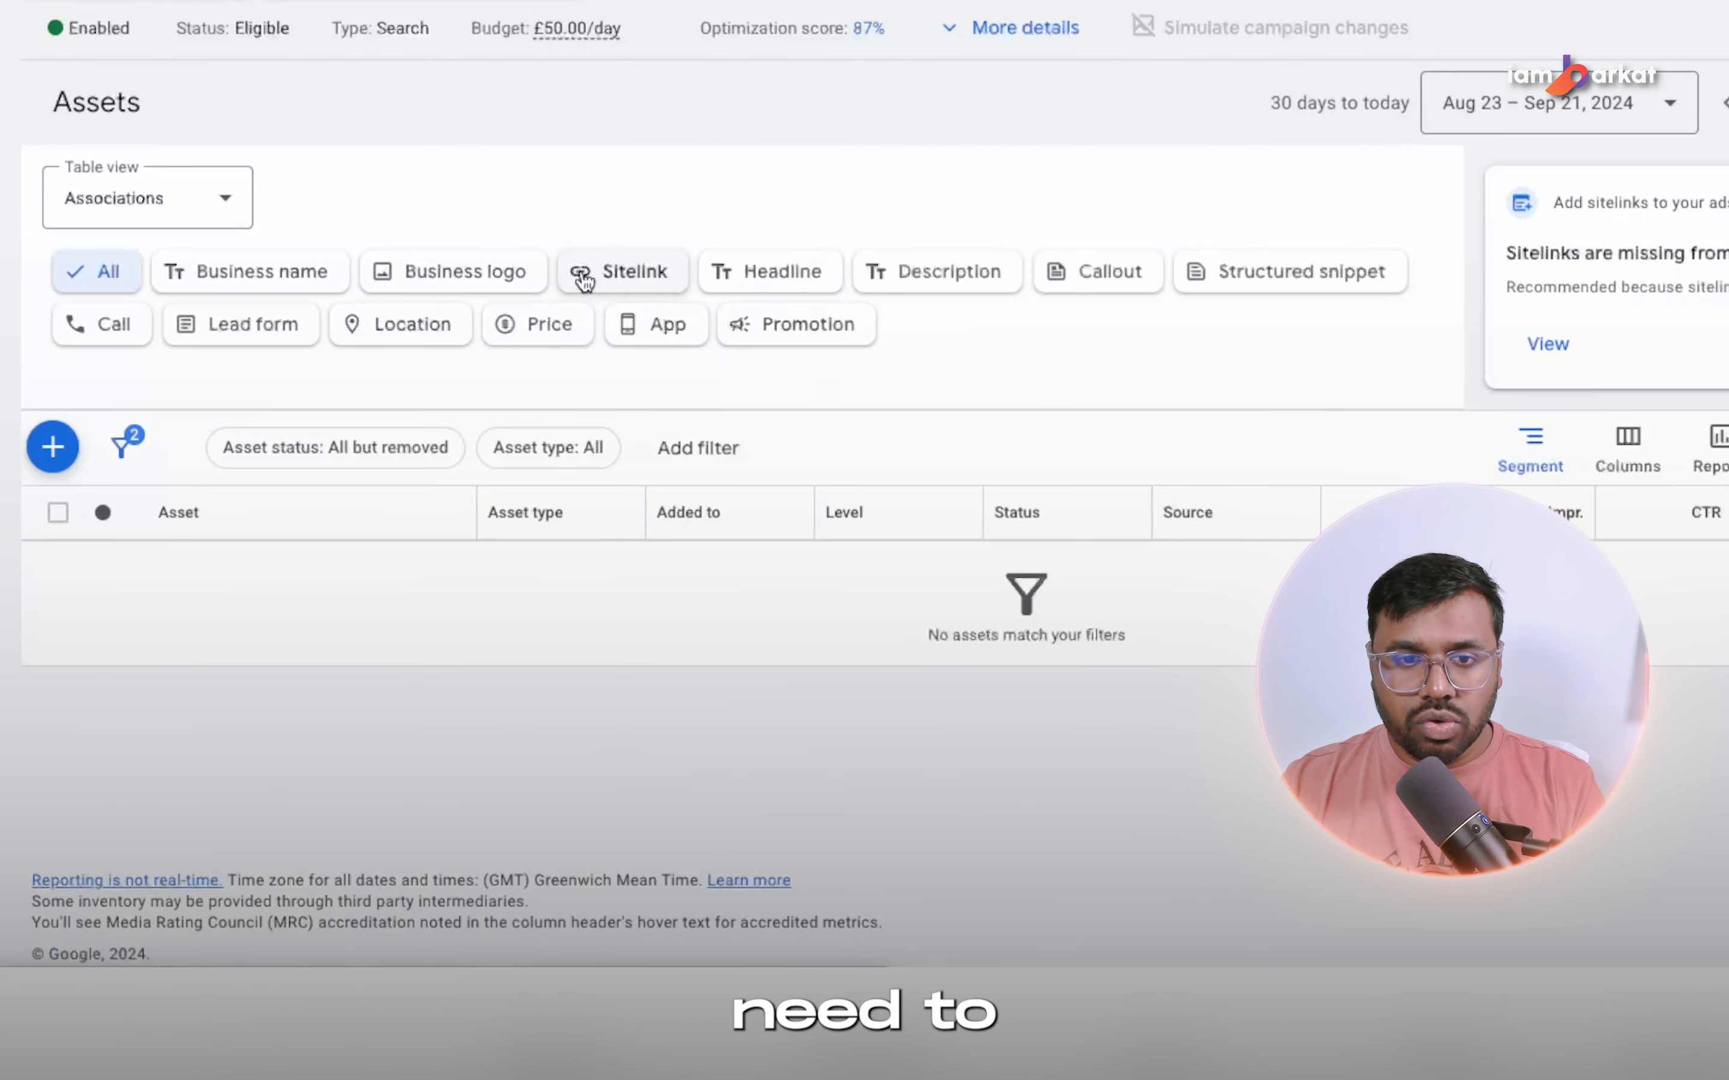
# Look through the campaign's sitelink, callout, structured snippet, call and location asset types.
pyautogui.click(587, 285)
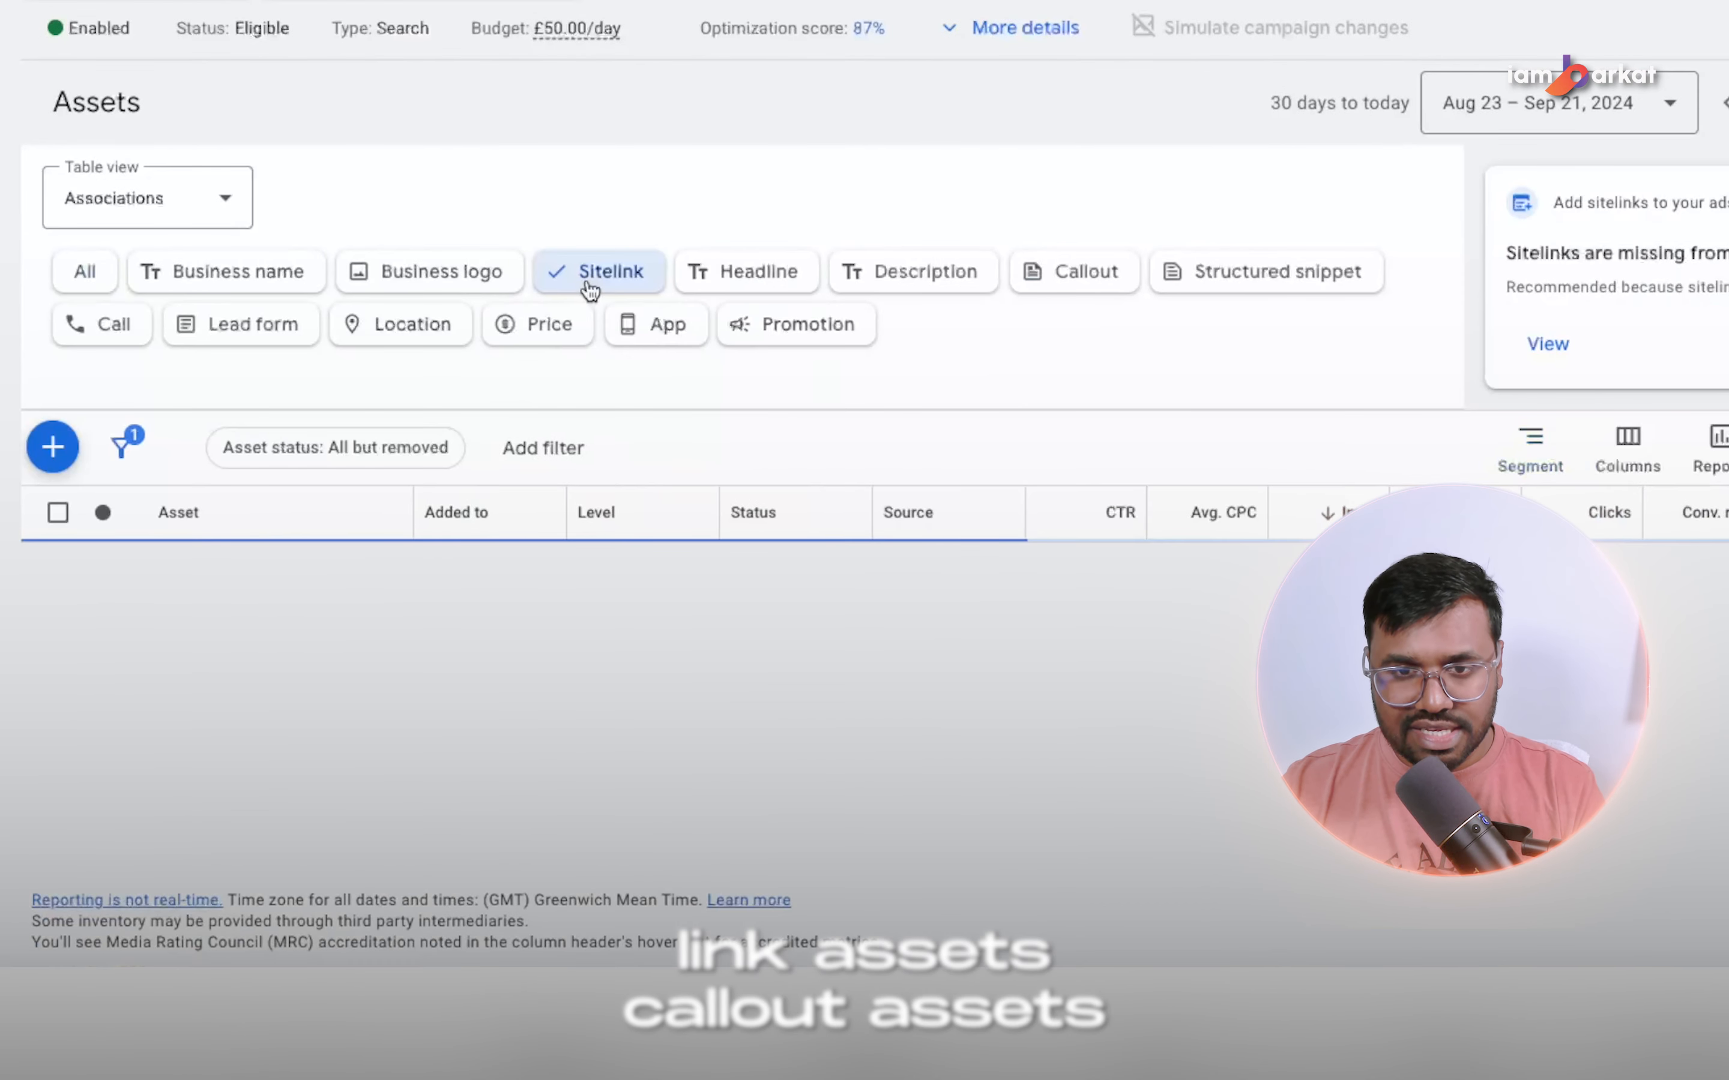
pyautogui.click(1087, 278)
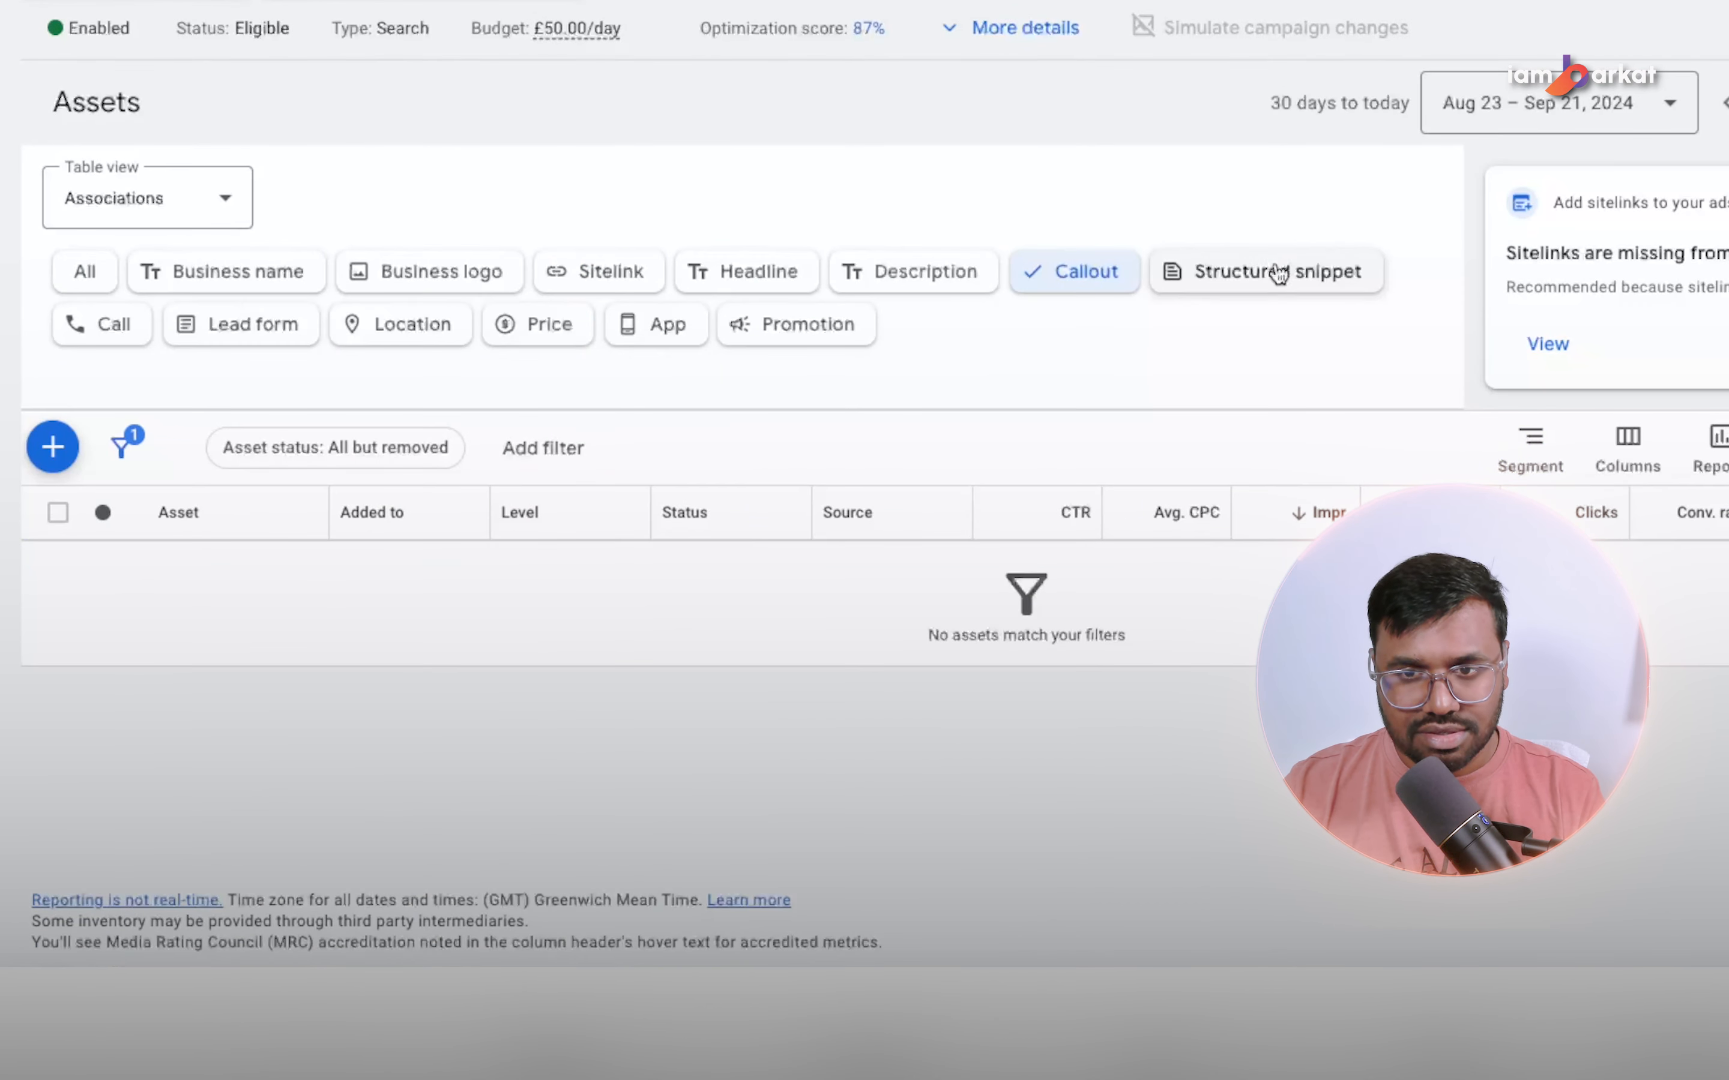
pyautogui.click(1279, 273)
pyautogui.click(127, 334)
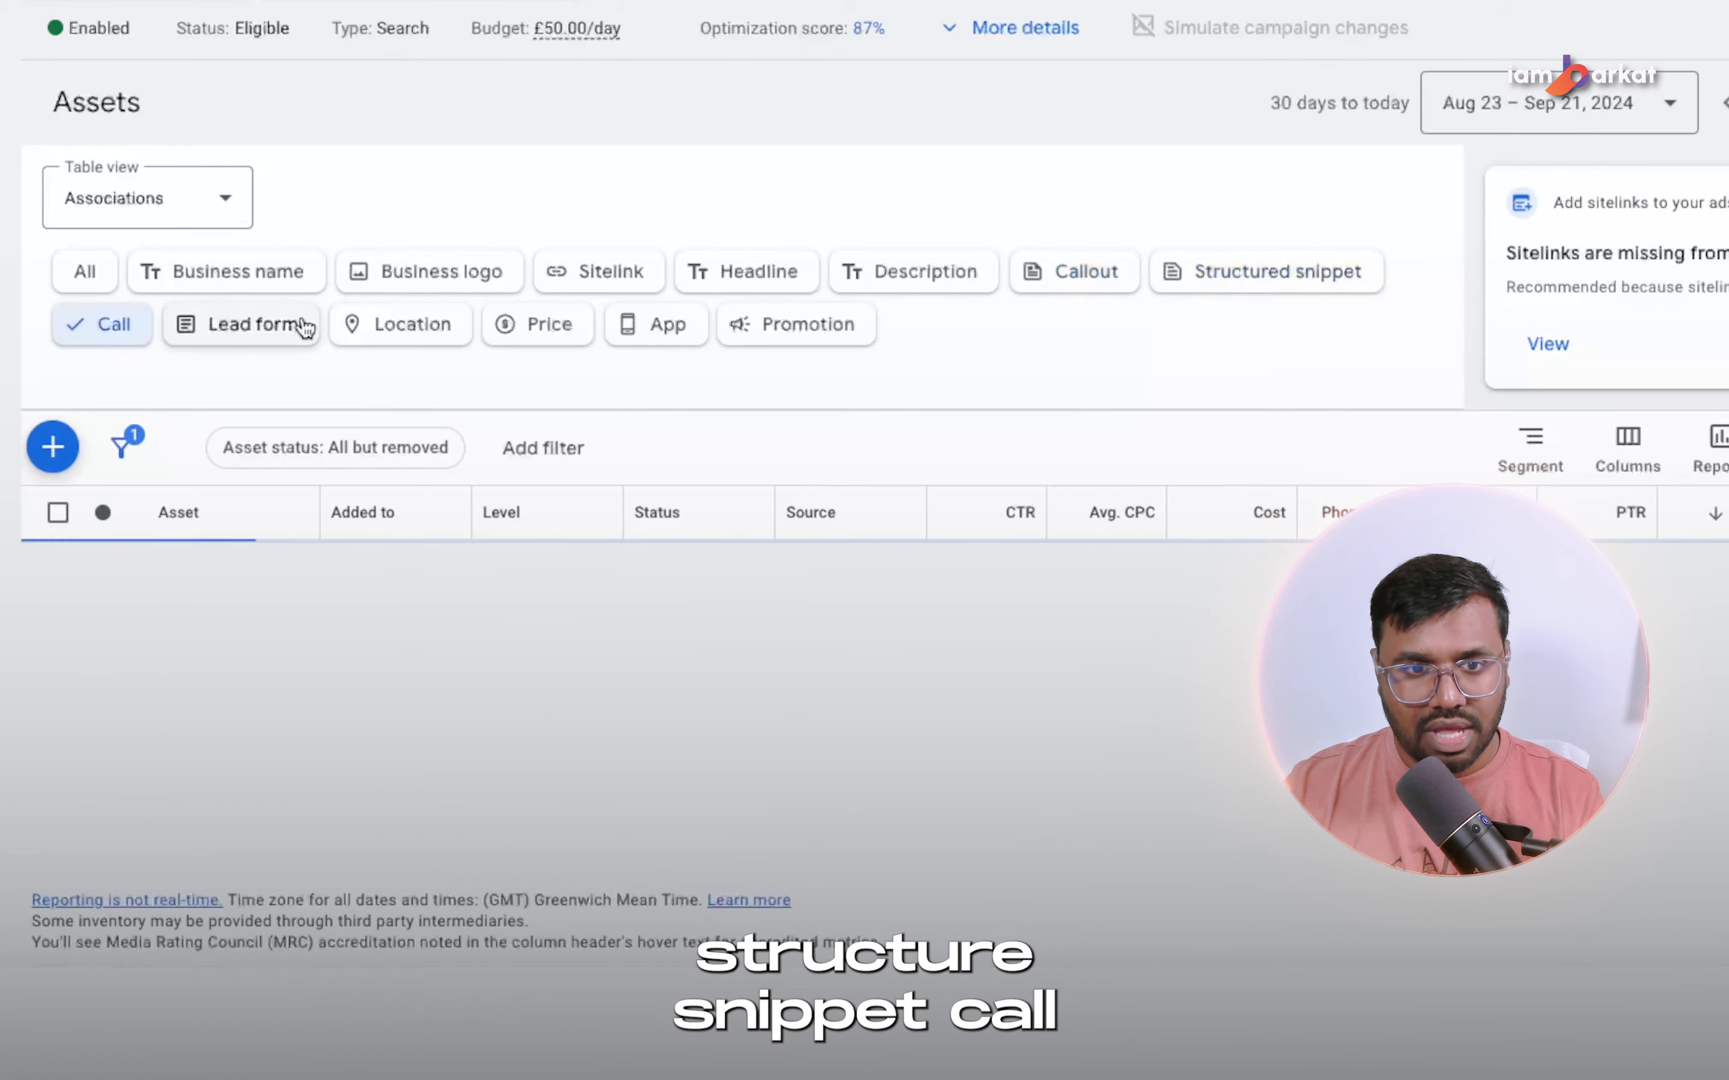
pyautogui.click(432, 327)
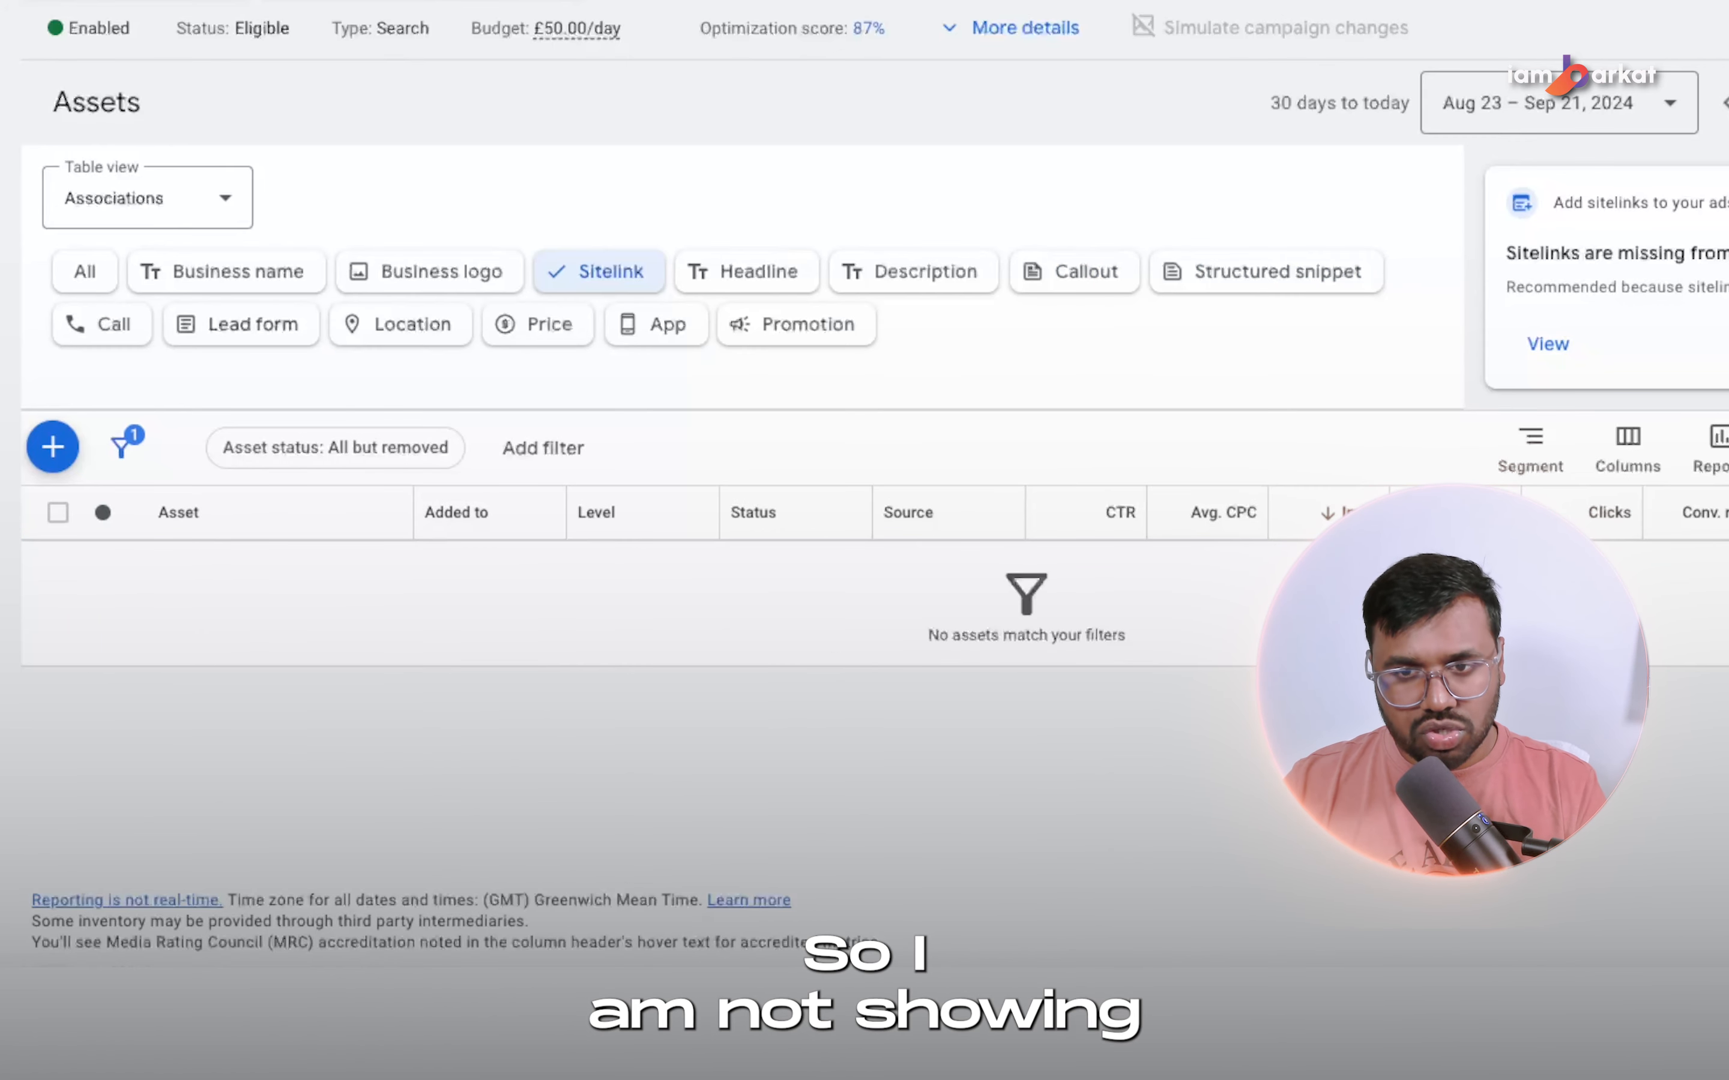